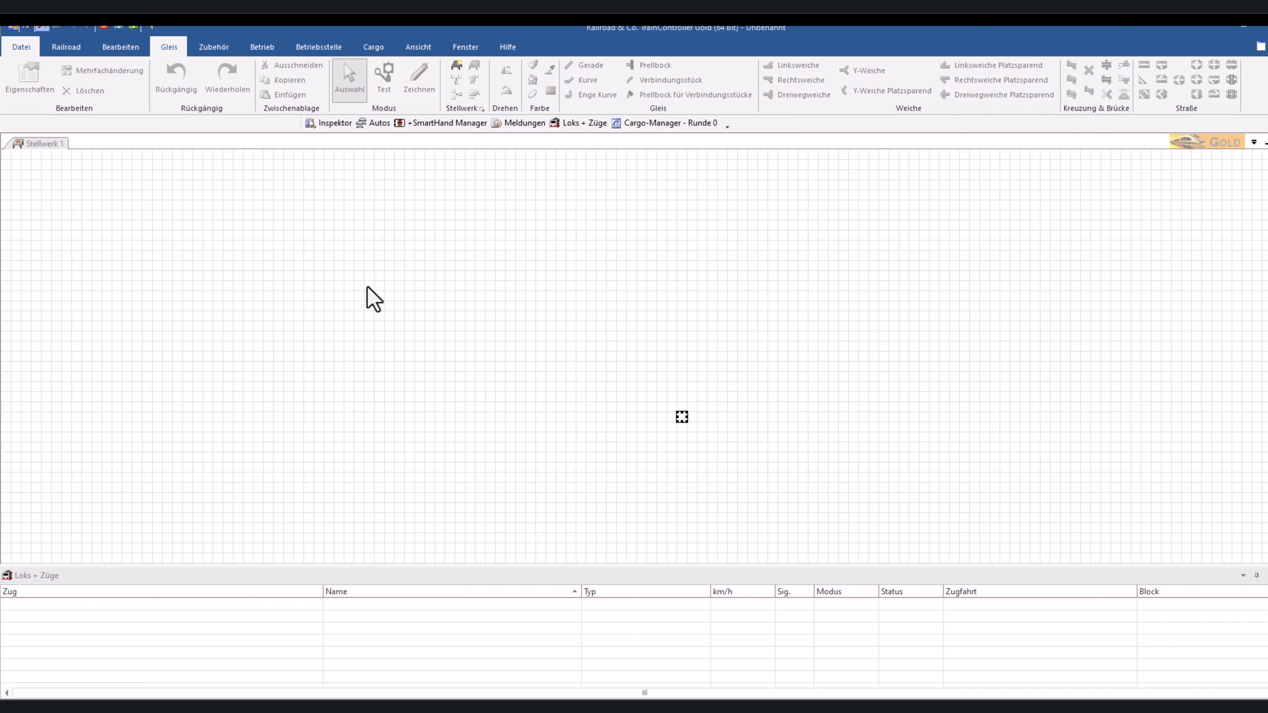
- Switch the user interface to the classic menu layout and dock the window shortcut toolbar in line with the lower toolbar row
{"action": "left_click", "coordinate": [63, 48]}
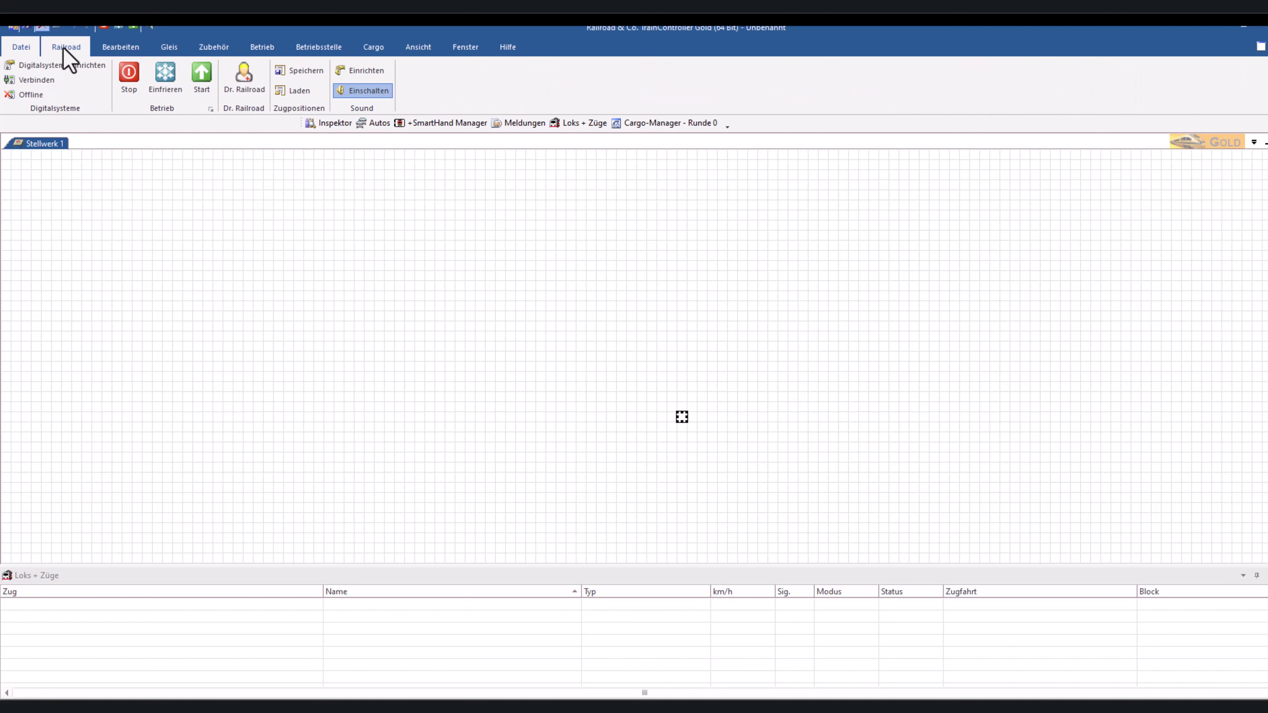
{"action": "left_click", "coordinate": [17, 50]}
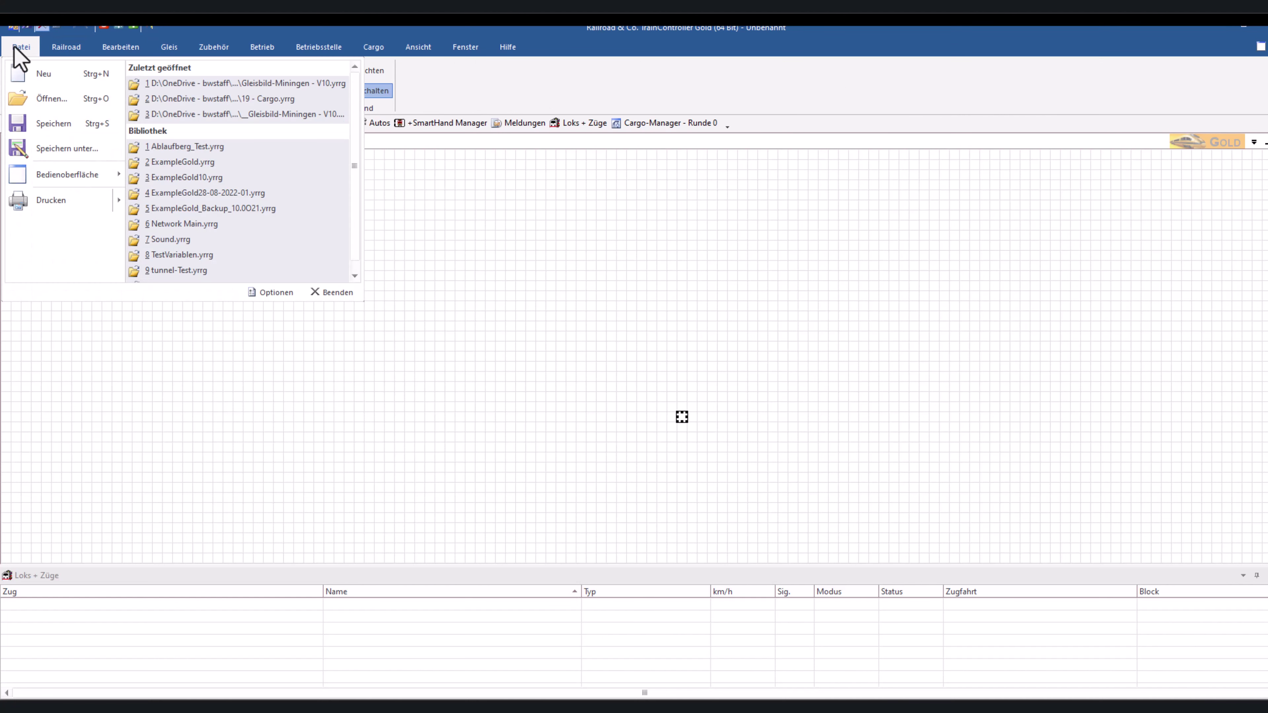
{"action": "mouse_move", "coordinate": [75, 177]}
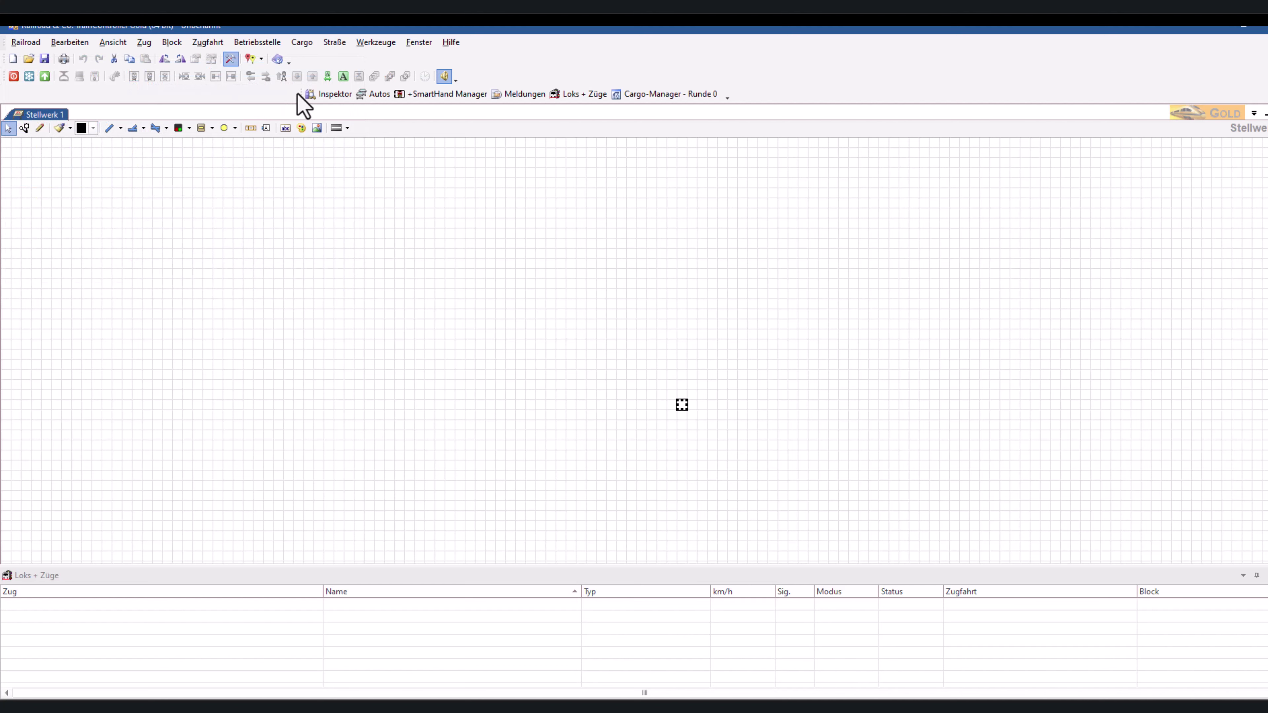
{"action": "left_click_drag", "start_coordinate": [298, 94], "coordinate": [466, 76]}
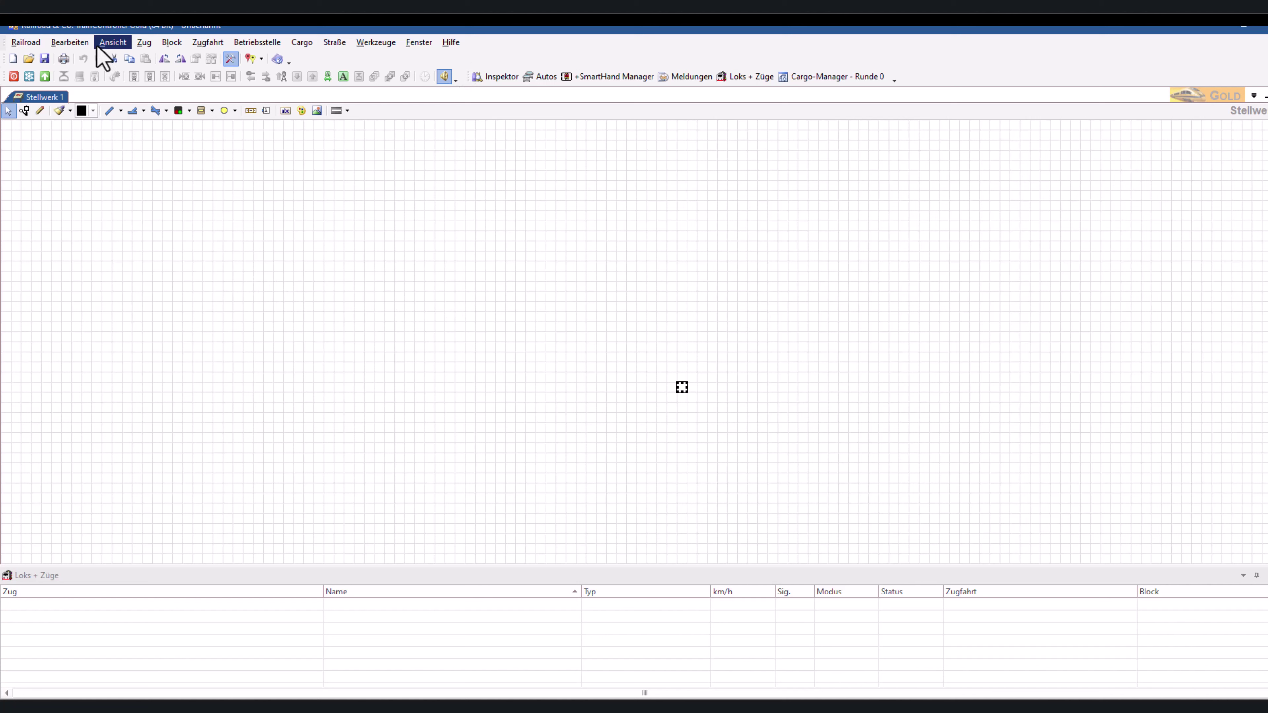
- Set the symbol size of the Stellwerk to 24 x 24
{"action": "left_click", "coordinate": [105, 43]}
{"action": "mouse_move", "coordinate": [158, 173]}
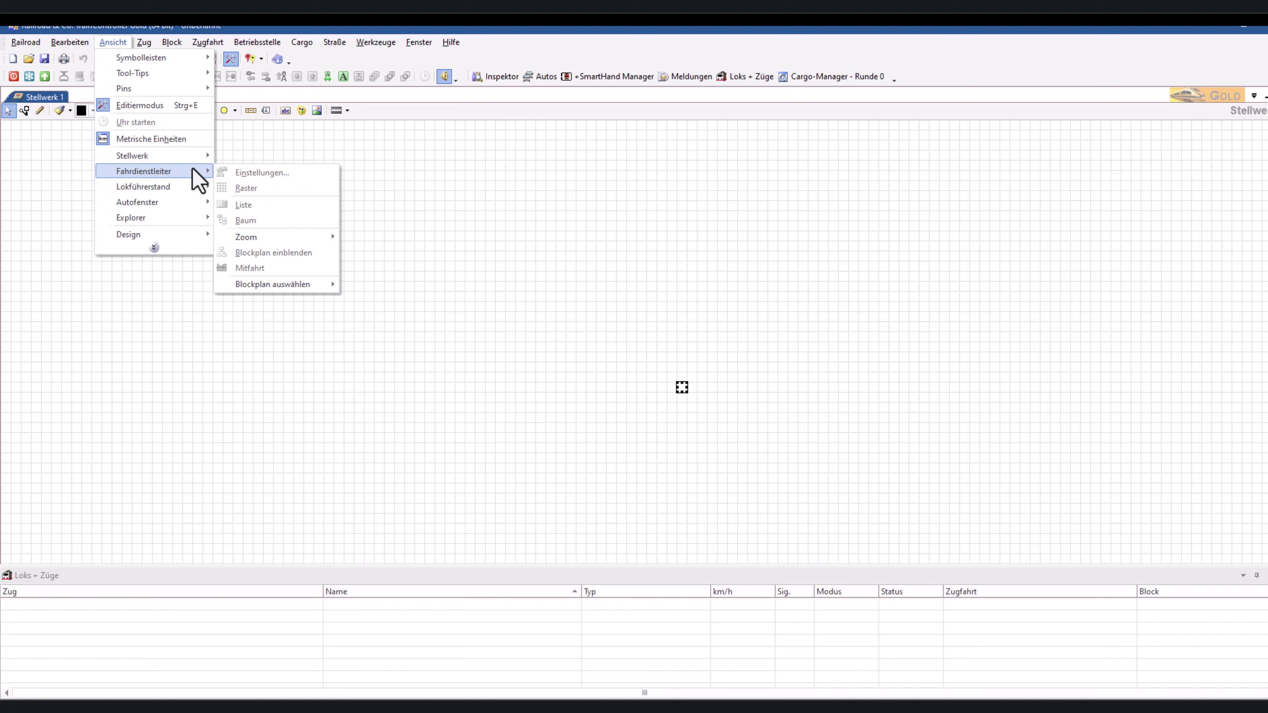
{"action": "mouse_move", "coordinate": [266, 188]}
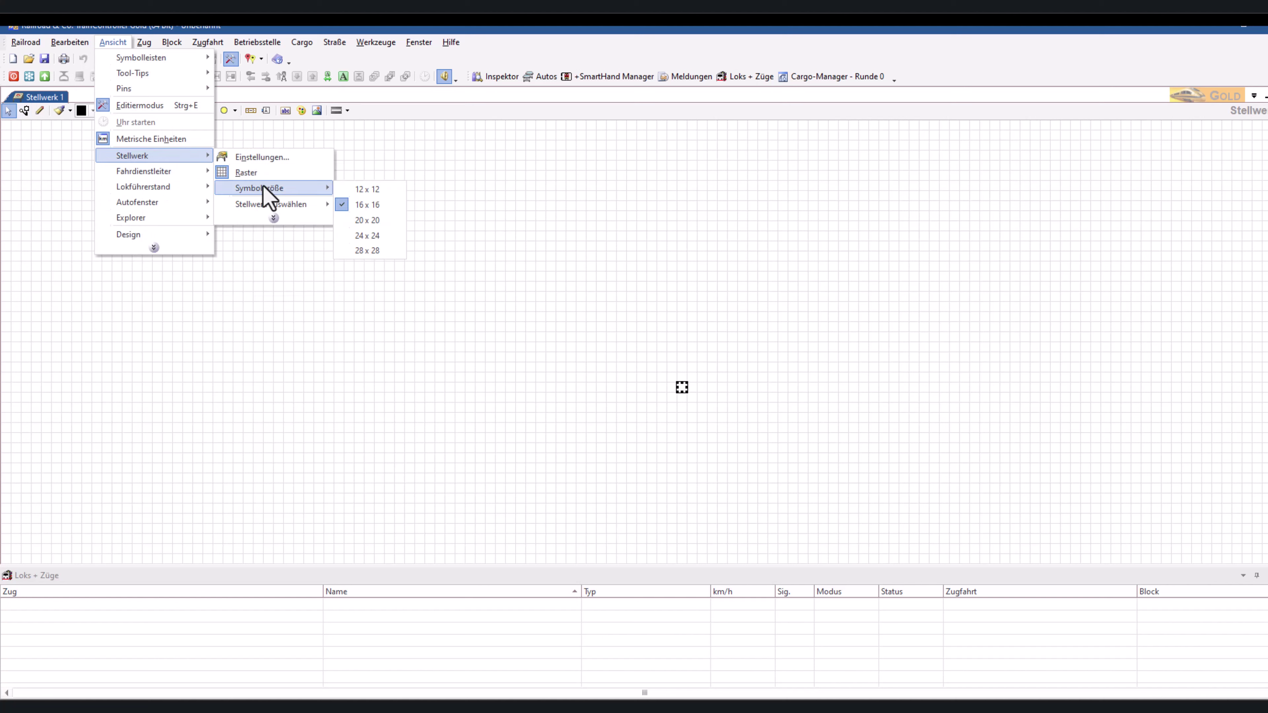
{"action": "left_click", "coordinate": [375, 235]}
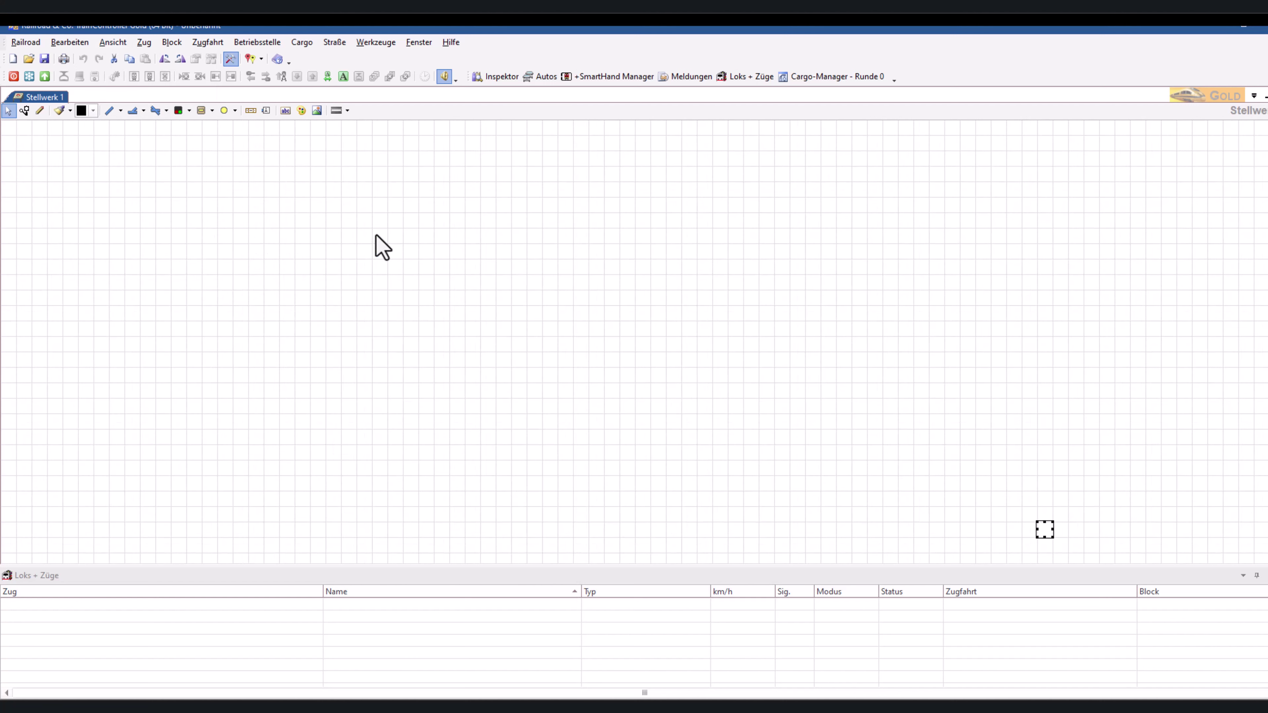
- Draw a large rectangular track loop with five parallel sidings branching off inside its upper side
{"action": "left_click", "coordinate": [36, 112]}
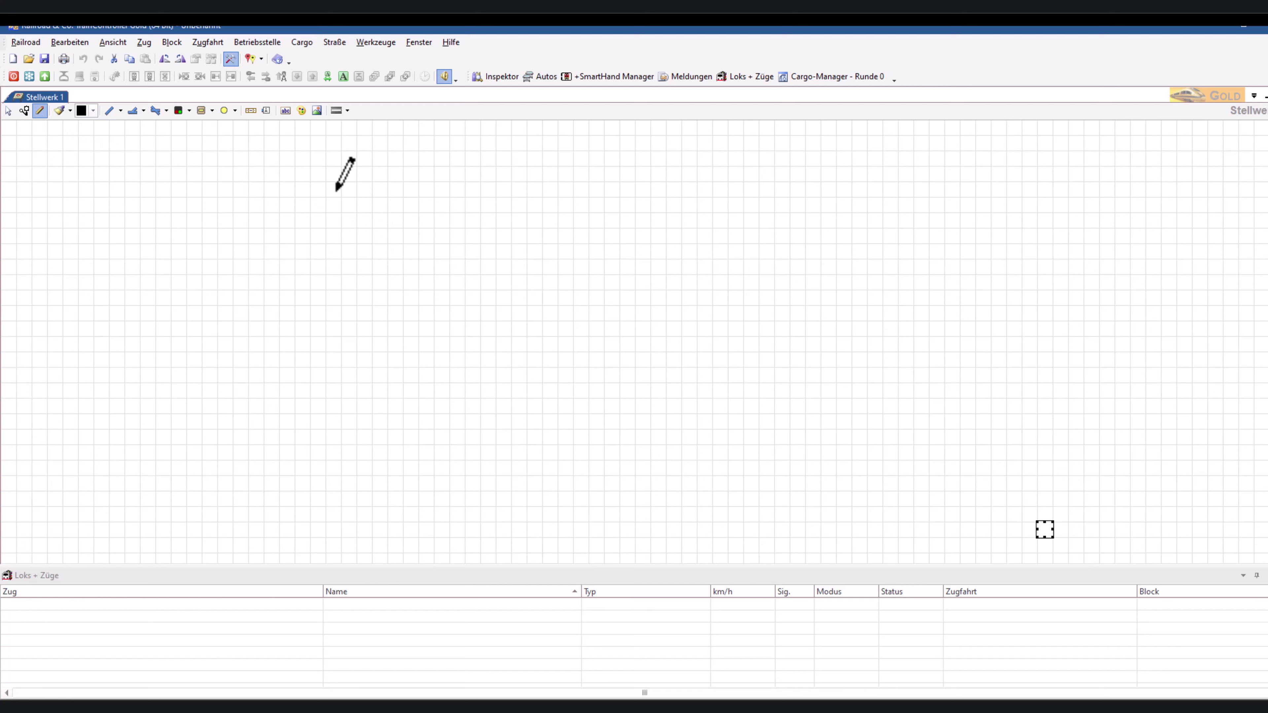
{"action": "mouse_move", "coordinate": [194, 173]}
{"action": "left_mouse_down"}
{"action": "mouse_move", "coordinate": [908, 173]}
{"action": "mouse_move", "coordinate": [907, 512]}
{"action": "mouse_move", "coordinate": [310, 490]}
{"action": "mouse_move", "coordinate": [223, 524]}
{"action": "mouse_move", "coordinate": [190, 514]}
{"action": "mouse_move", "coordinate": [198, 173]}
{"action": "left_mouse_up"}
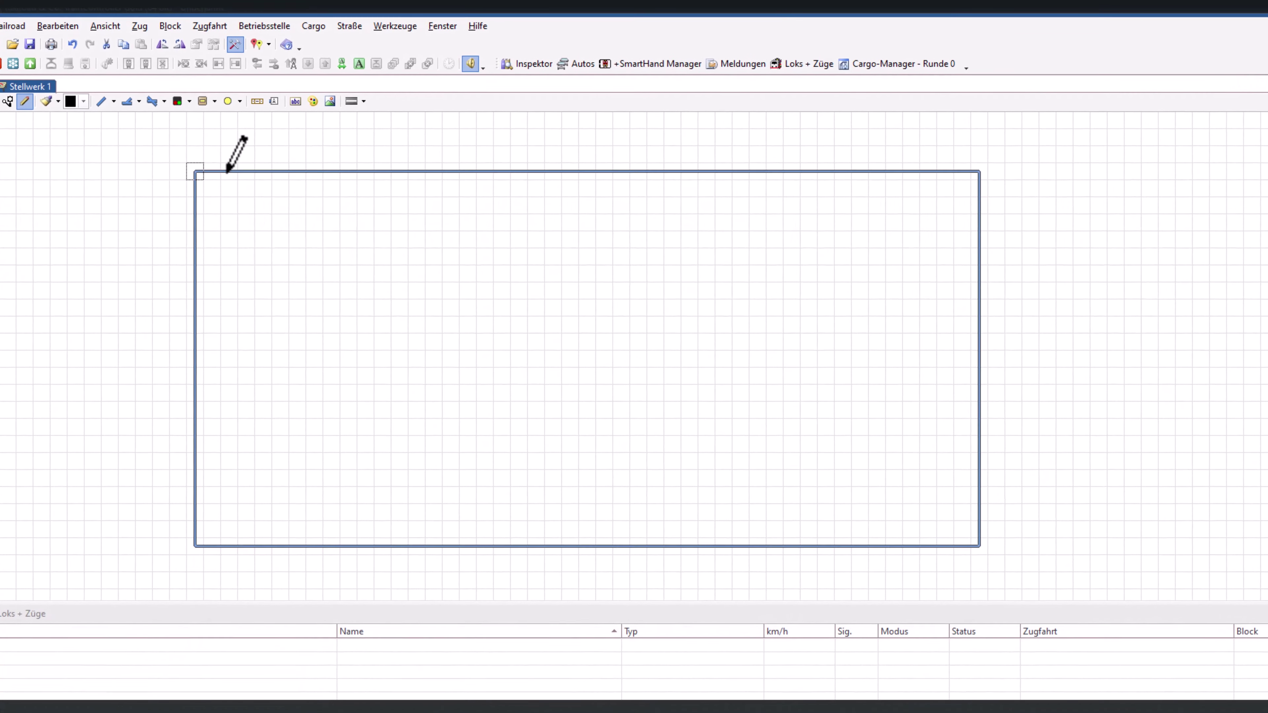
{"action": "mouse_move", "coordinate": [235, 169]}
{"action": "left_mouse_down"}
{"action": "mouse_move", "coordinate": [274, 236]}
{"action": "mouse_move", "coordinate": [329, 263]}
{"action": "left_mouse_up"}
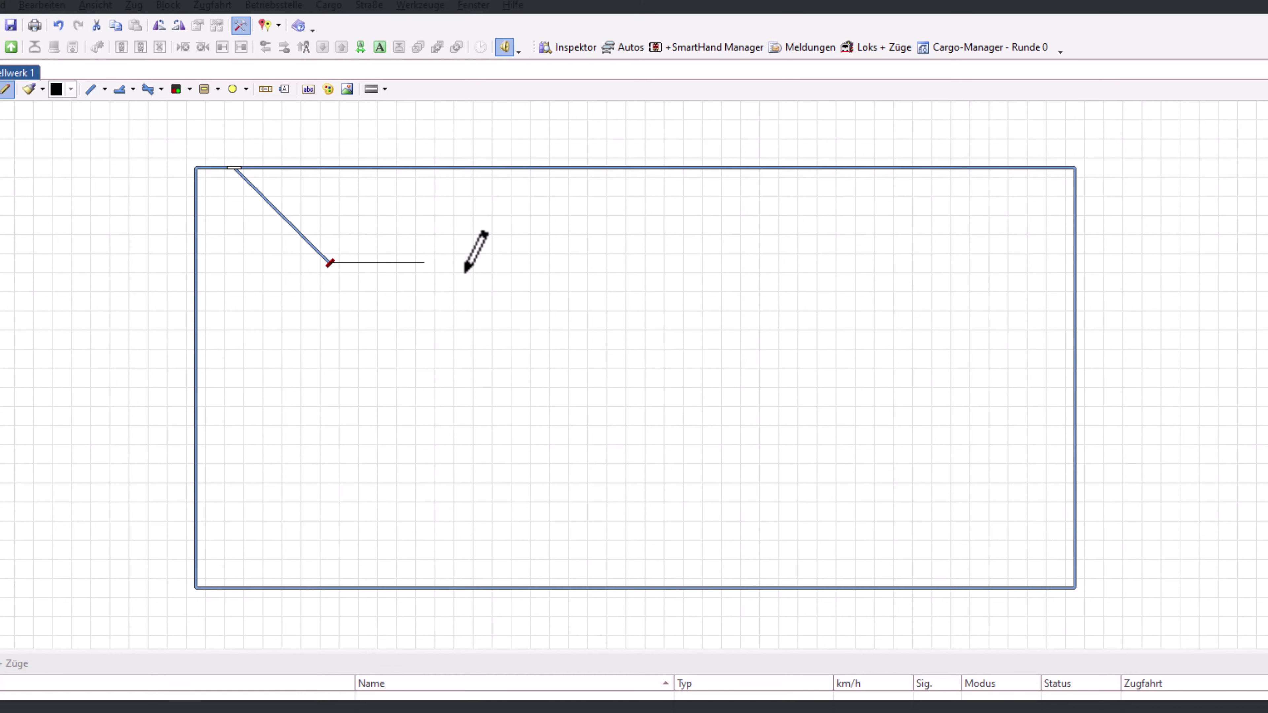
{"action": "left_click", "coordinate": [907, 263]}
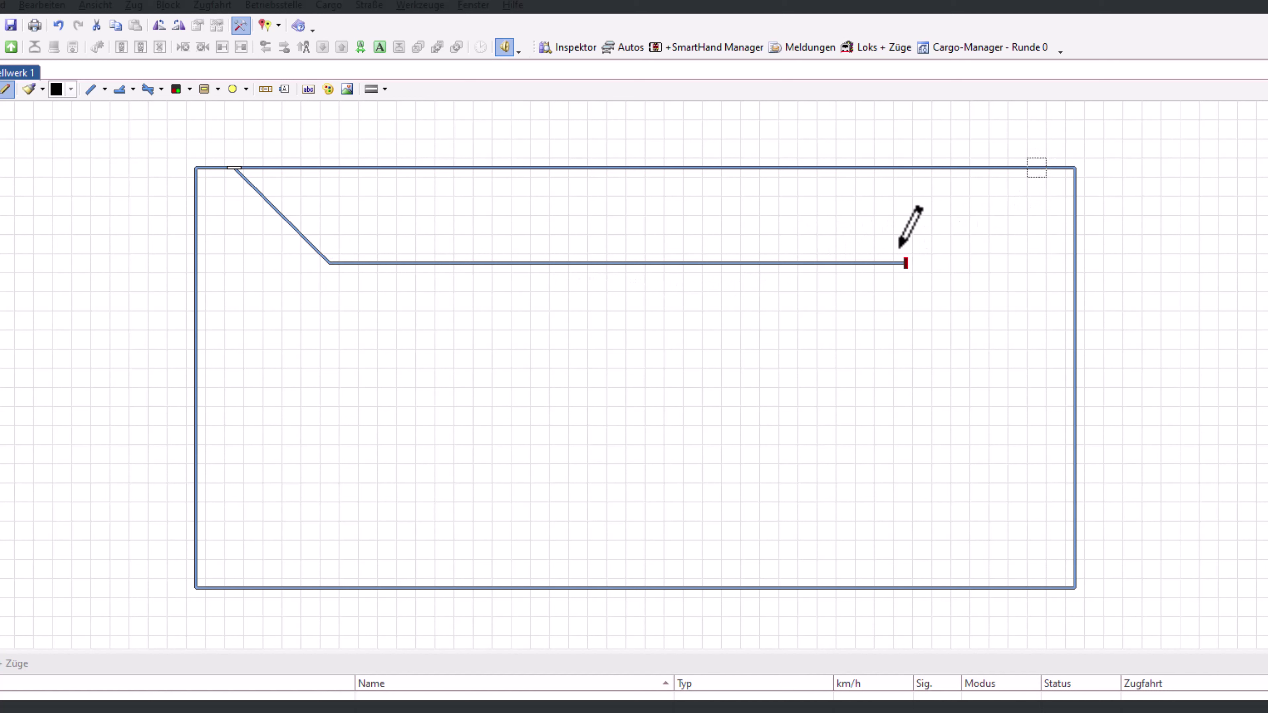
{"action": "left_click", "coordinate": [999, 169]}
{"action": "mouse_move", "coordinate": [310, 243]}
{"action": "left_mouse_down"}
{"action": "mouse_move", "coordinate": [918, 239]}
{"action": "mouse_move", "coordinate": [293, 220]}
{"action": "mouse_move", "coordinate": [375, 206]}
{"action": "mouse_move", "coordinate": [952, 205]}
{"action": "mouse_move", "coordinate": [656, 186]}
{"action": "mouse_move", "coordinate": [247, 190]}
{"action": "mouse_move", "coordinate": [265, 207]}
{"action": "mouse_move", "coordinate": [330, 205]}
{"action": "left_mouse_up"}
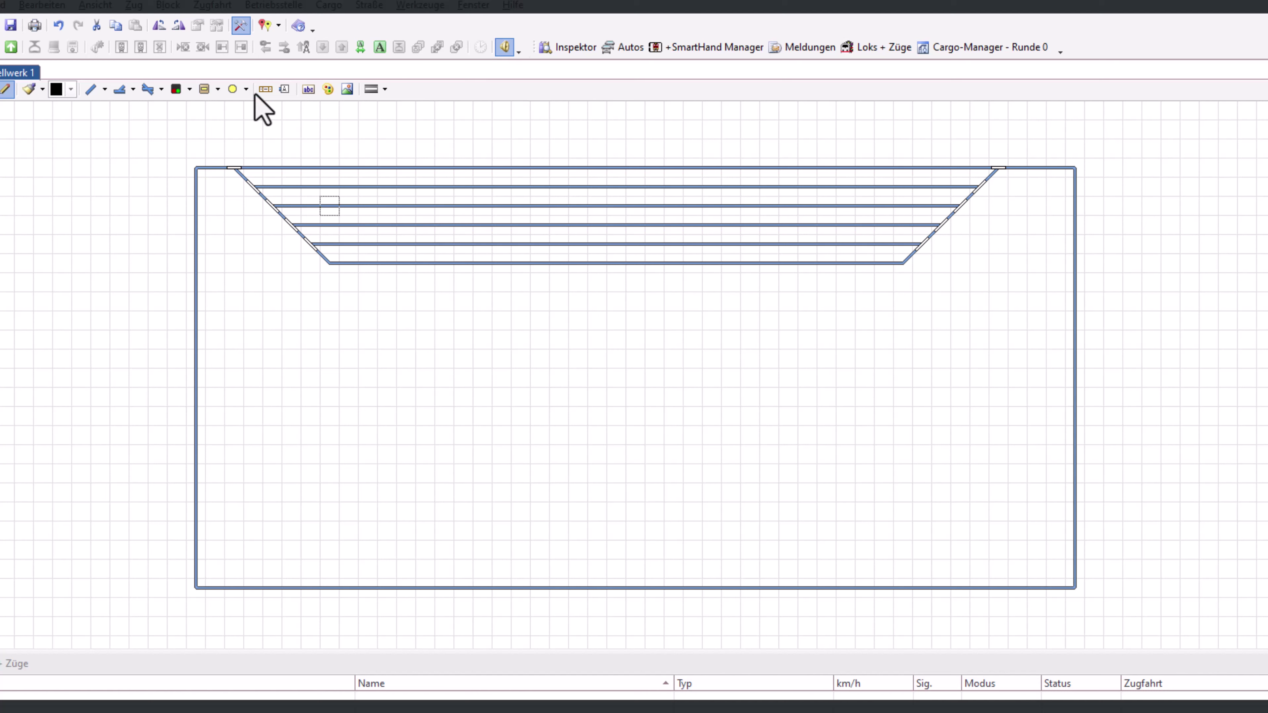
- Place one block each on the left, lower and right sides of the track loop
{"action": "left_click", "coordinate": [265, 88]}
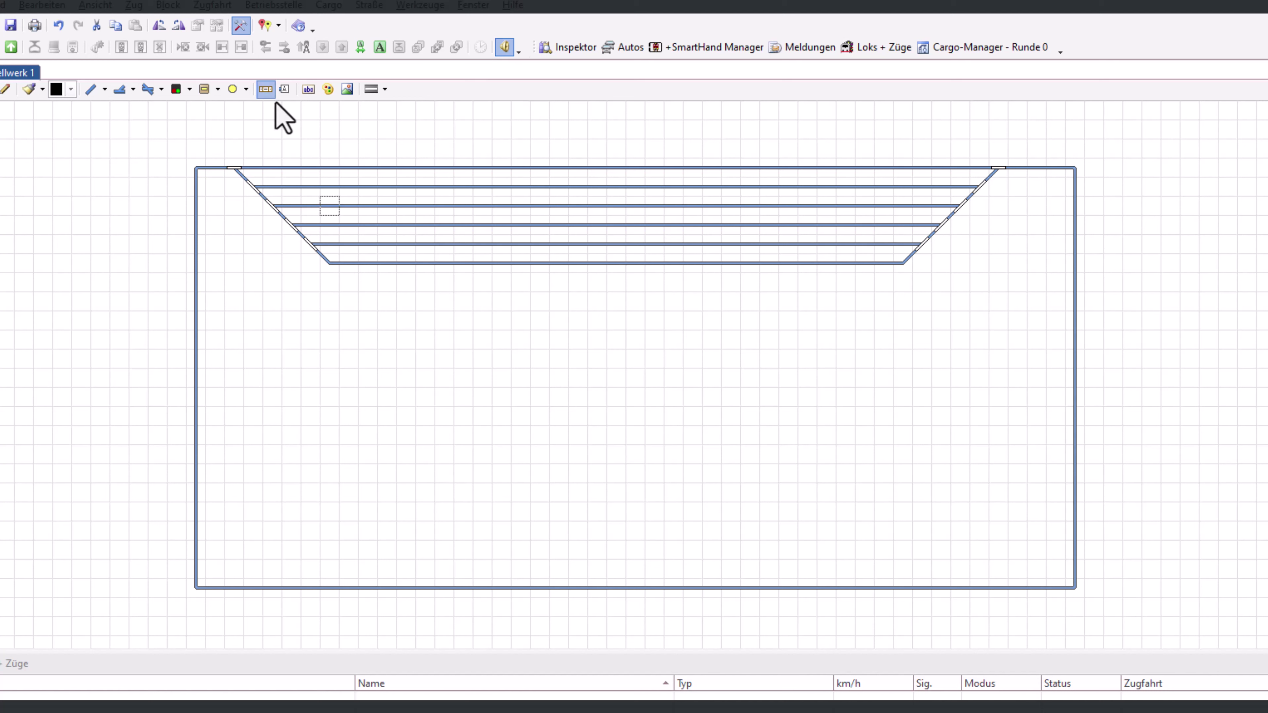
{"action": "left_click", "coordinate": [196, 299]}
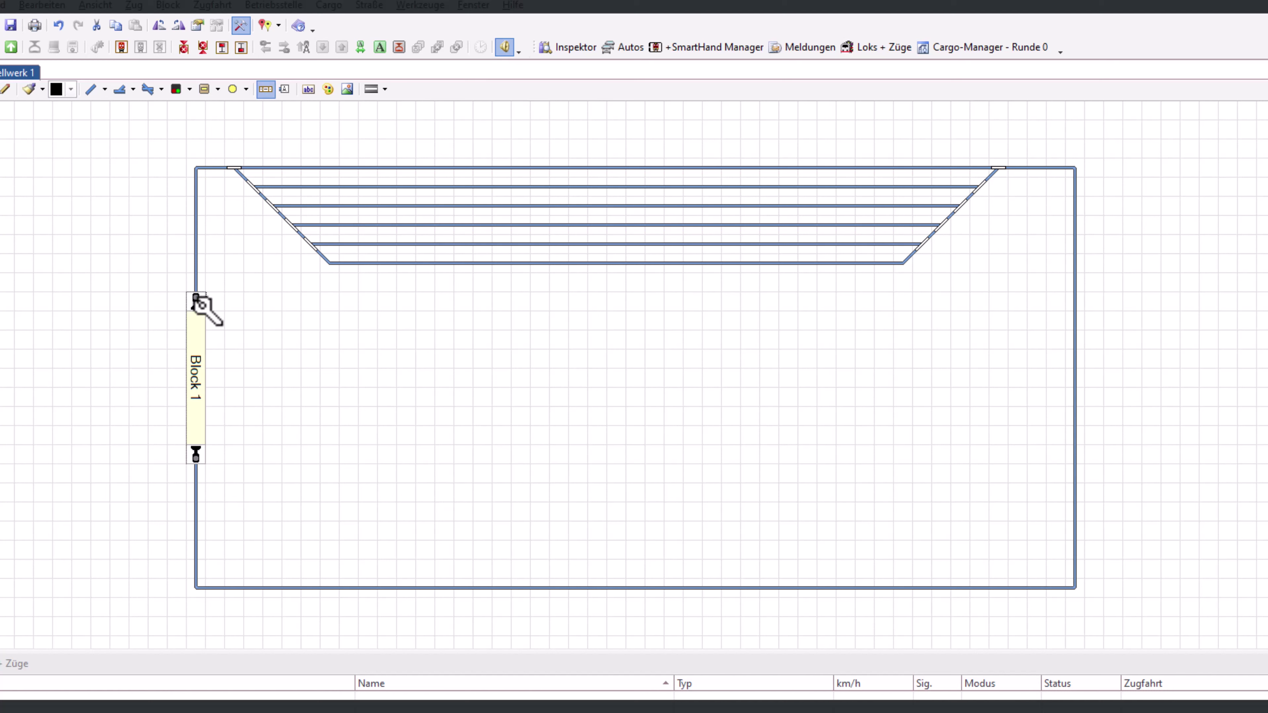
{"action": "left_click", "coordinate": [540, 590]}
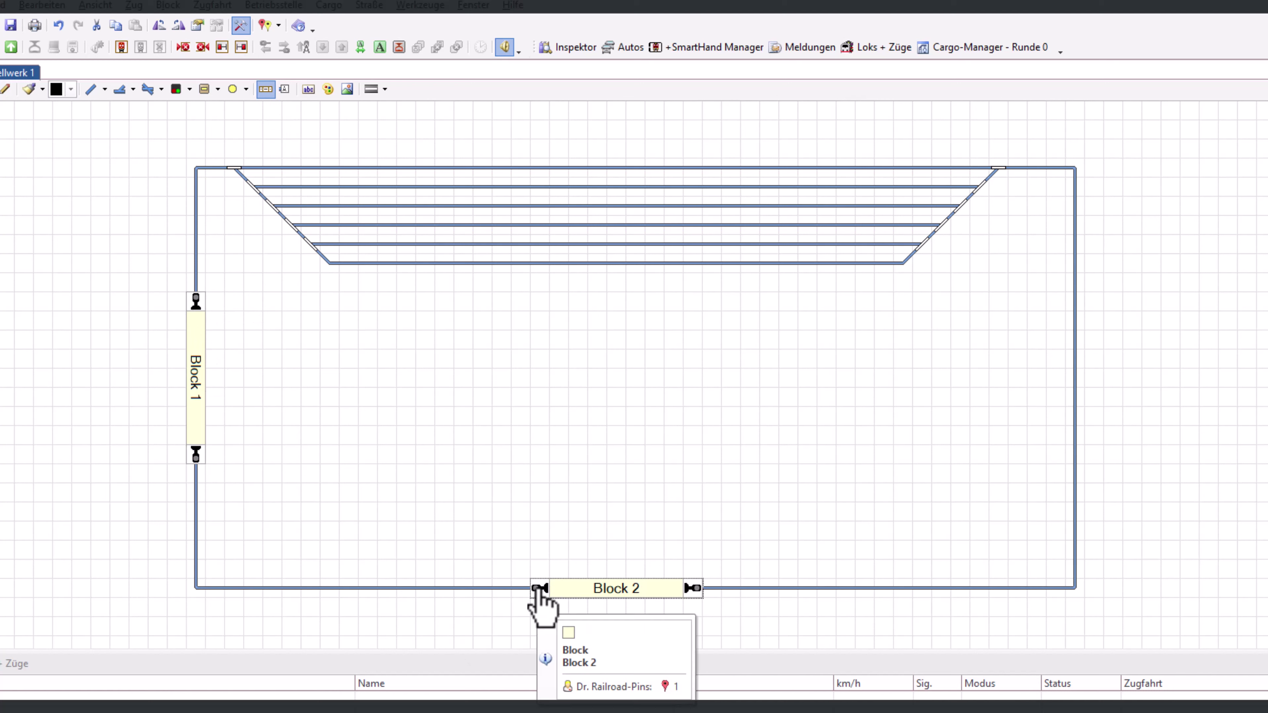
{"action": "left_click", "coordinate": [1077, 328]}
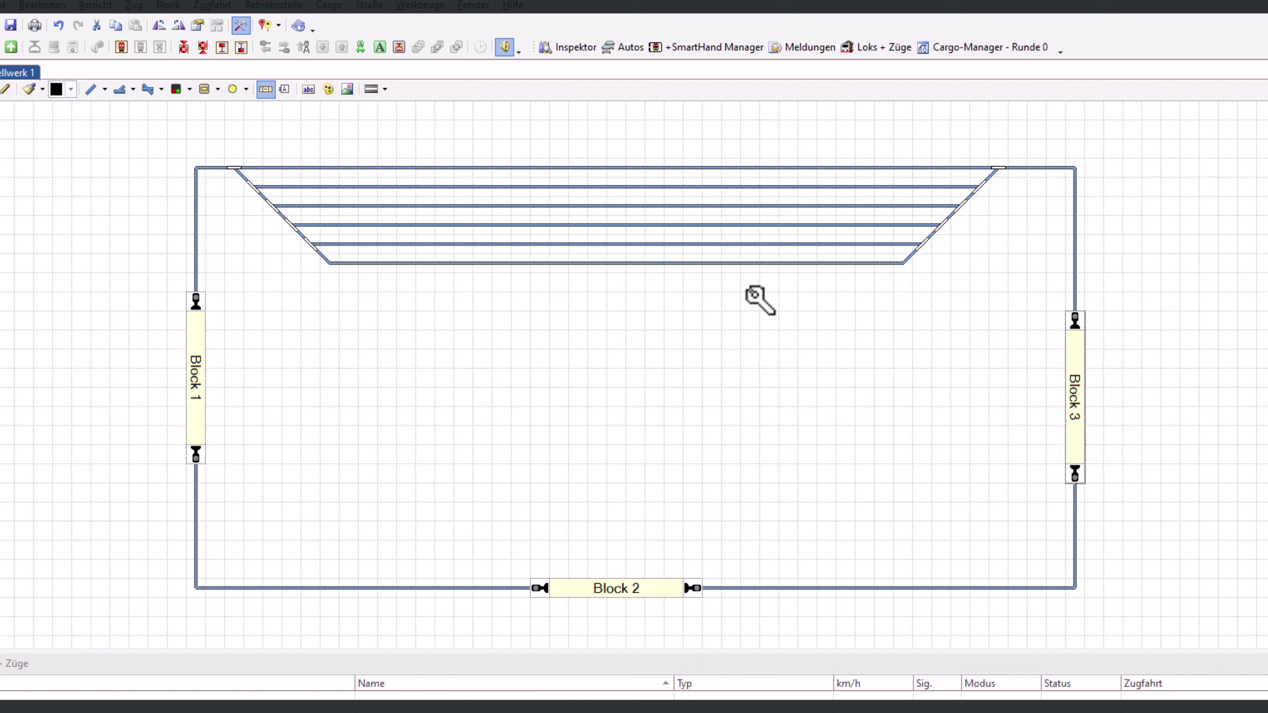
- Place a block on each of the six parallel station tracks, stacked directly below one another
{"action": "left_click", "coordinate": [424, 168]}
{"action": "left_click", "coordinate": [425, 187]}
{"action": "left_click", "coordinate": [426, 206]}
{"action": "left_click", "coordinate": [427, 225]}
{"action": "left_click", "coordinate": [428, 244]}
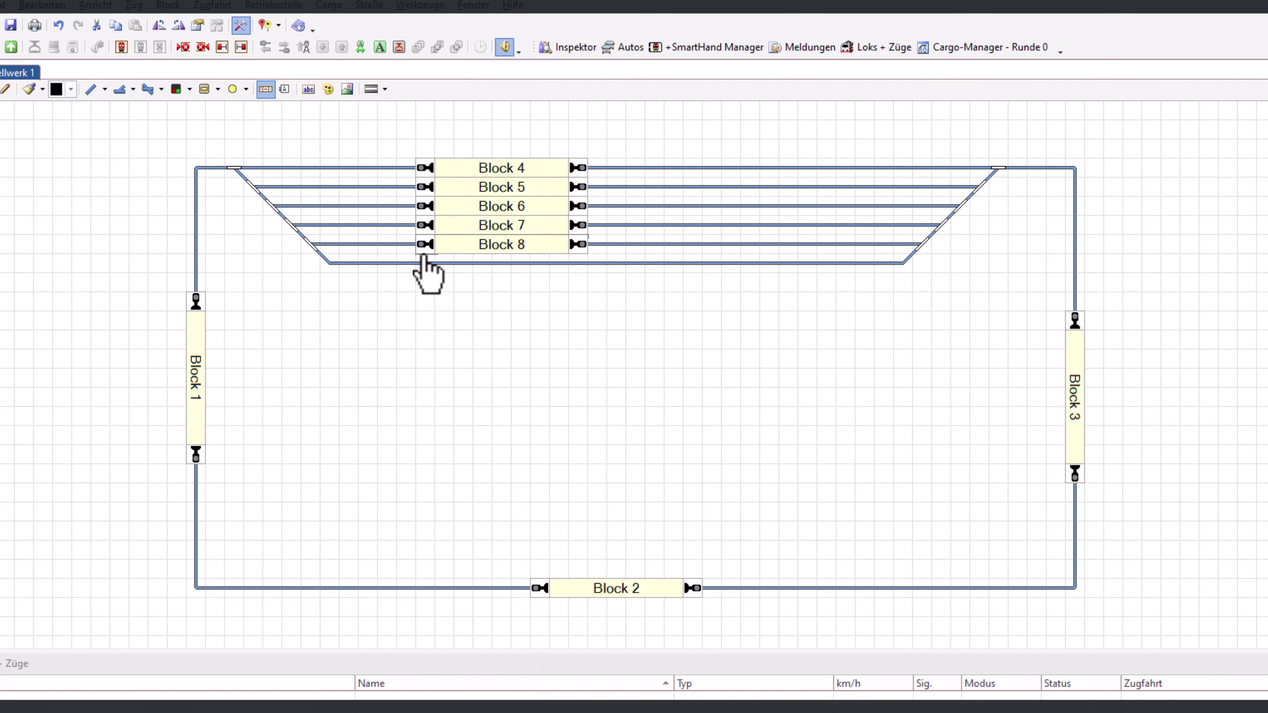
{"action": "left_click", "coordinate": [426, 264]}
- Stretch Block 4 and Block 5 in both directions to fill their station tracks almost up to the turnouts
{"action": "left_click", "coordinate": [533, 170]}
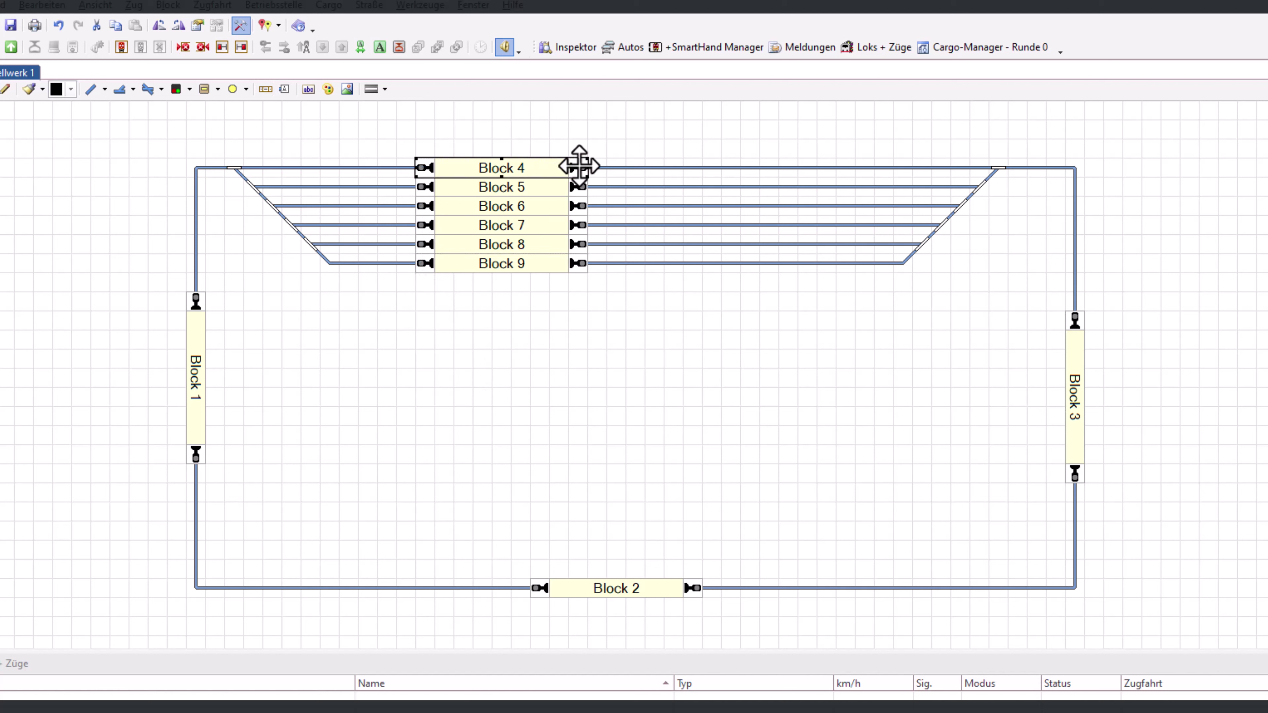
{"action": "left_click_drag", "start_coordinate": [586, 168], "coordinate": [961, 169]}
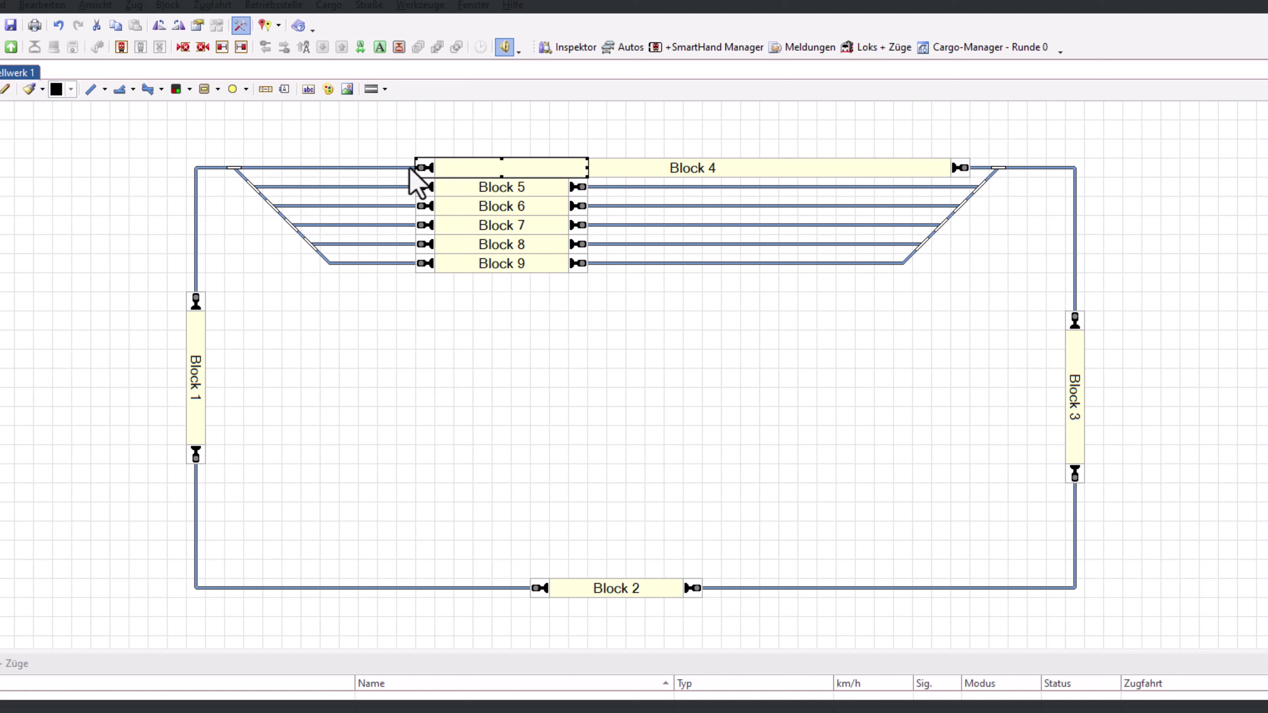
{"action": "left_click_drag", "start_coordinate": [417, 168], "coordinate": [274, 167]}
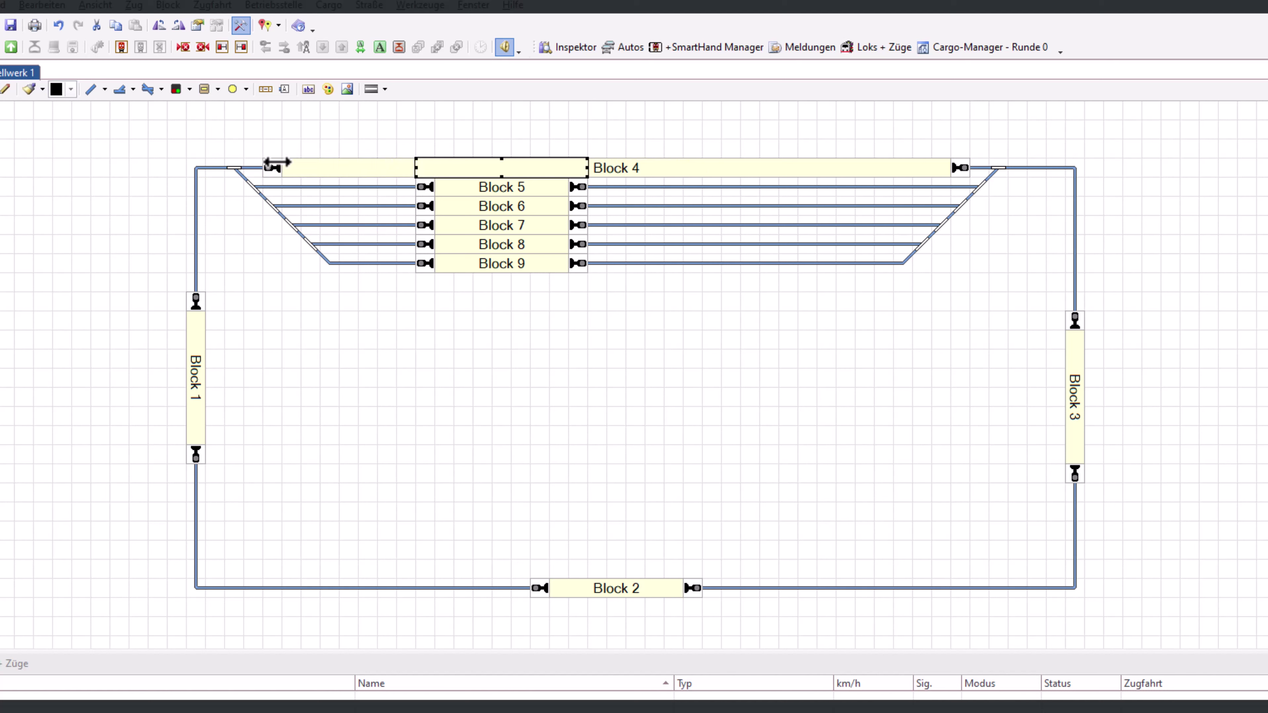
{"action": "left_click", "coordinate": [517, 189]}
{"action": "left_click_drag", "start_coordinate": [579, 187], "coordinate": [942, 187]}
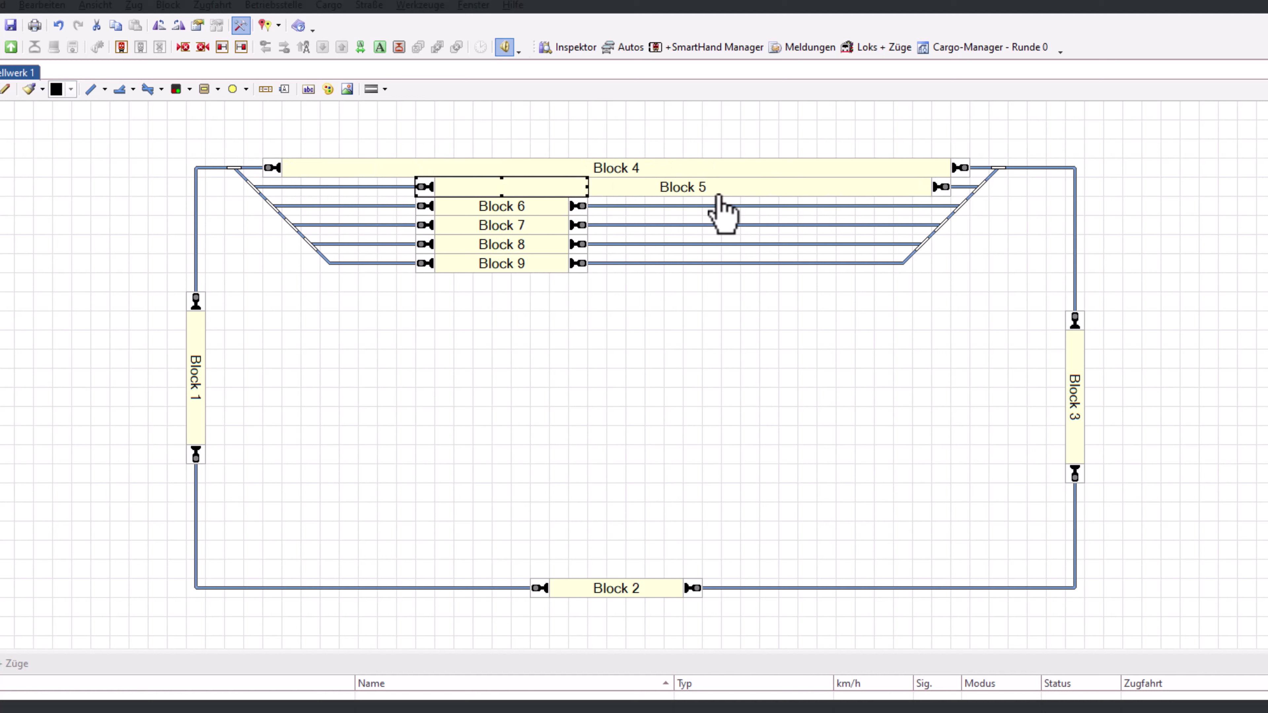
{"action": "left_click_drag", "start_coordinate": [416, 189], "coordinate": [282, 187]}
- Stretch Block 6 and Block 7 in both directions to fill their station tracks almost up to the turnouts
{"action": "left_click", "coordinate": [505, 210]}
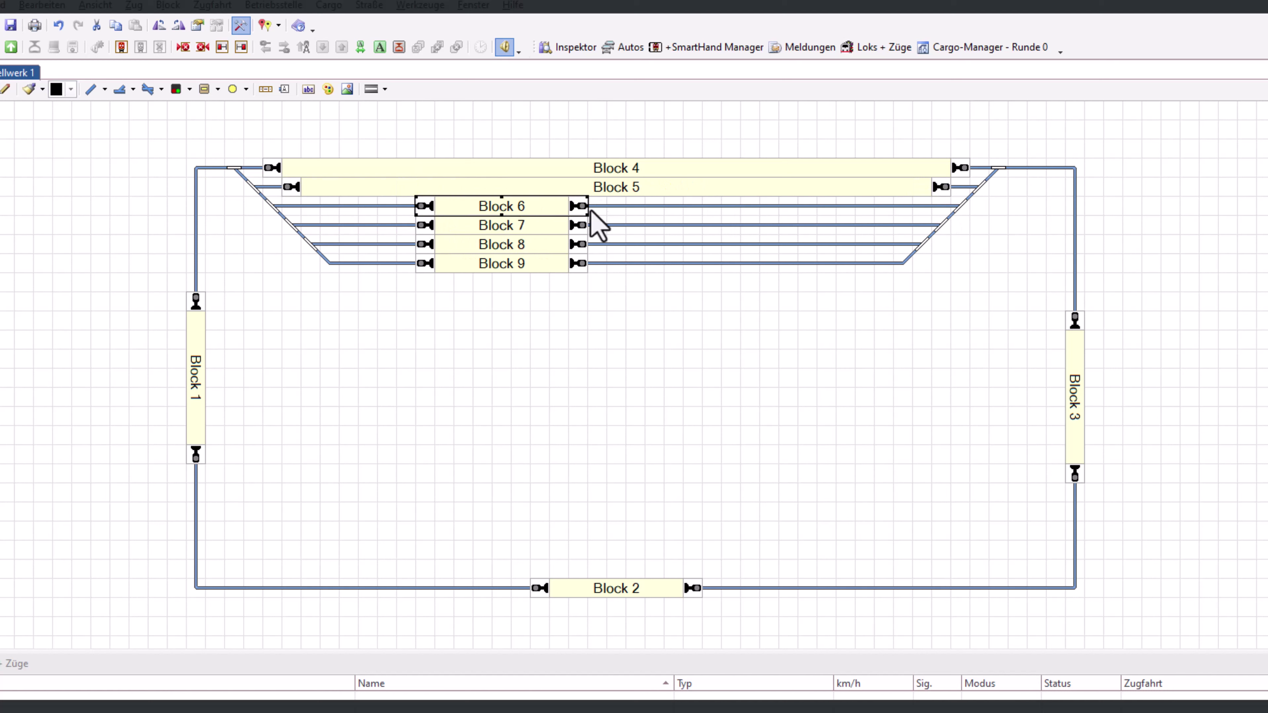
{"action": "left_click_drag", "start_coordinate": [585, 206], "coordinate": [931, 206]}
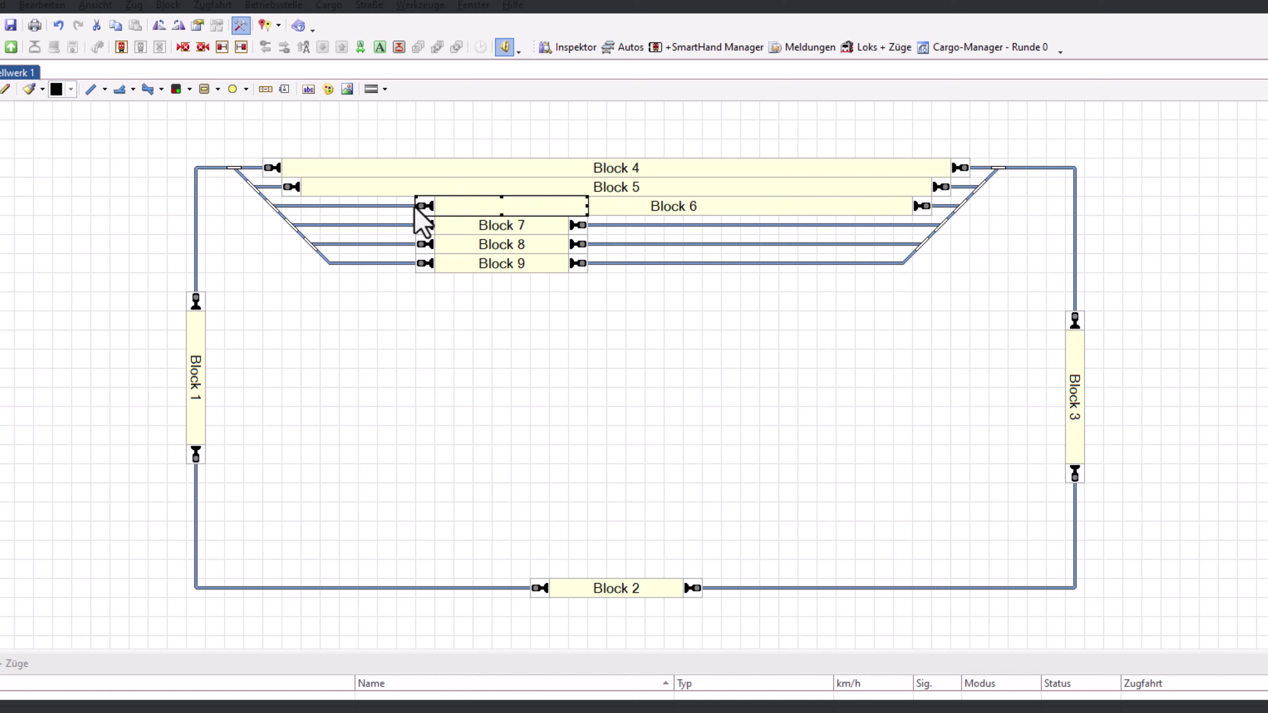
{"action": "left_click_drag", "start_coordinate": [416, 206], "coordinate": [306, 205]}
{"action": "left_click", "coordinate": [544, 225]}
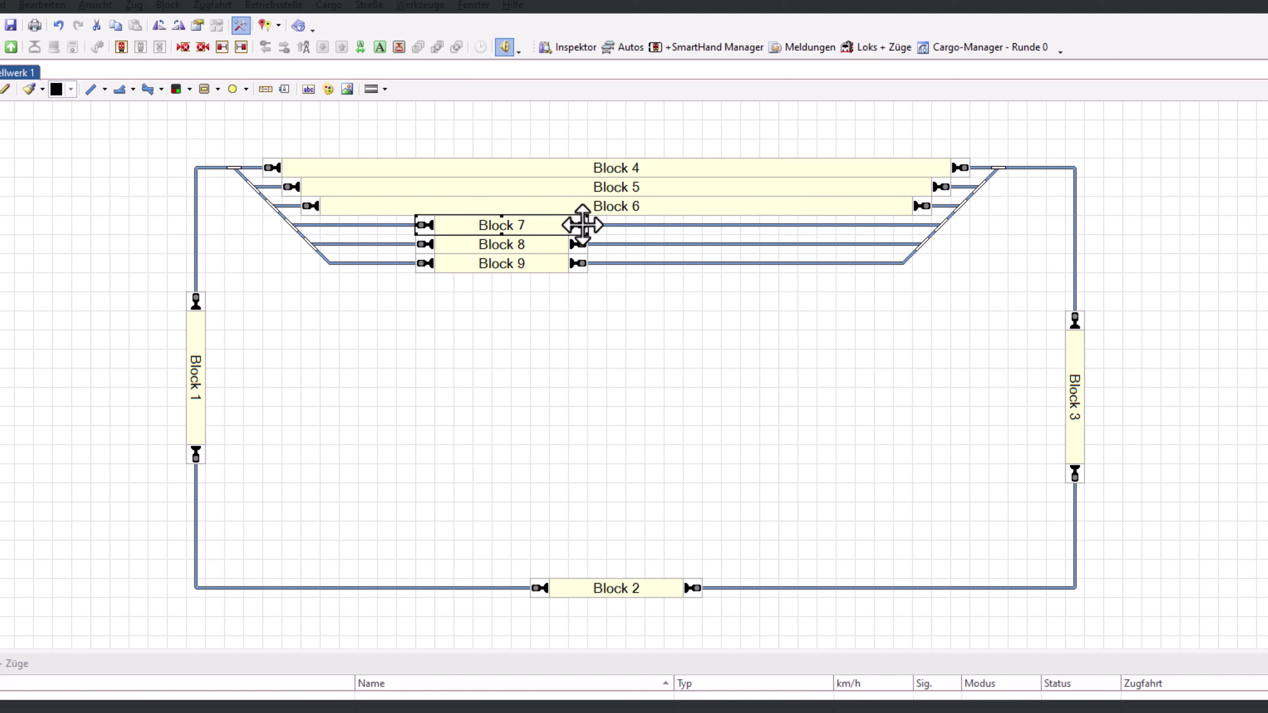
{"action": "left_click_drag", "start_coordinate": [585, 225], "coordinate": [910, 225]}
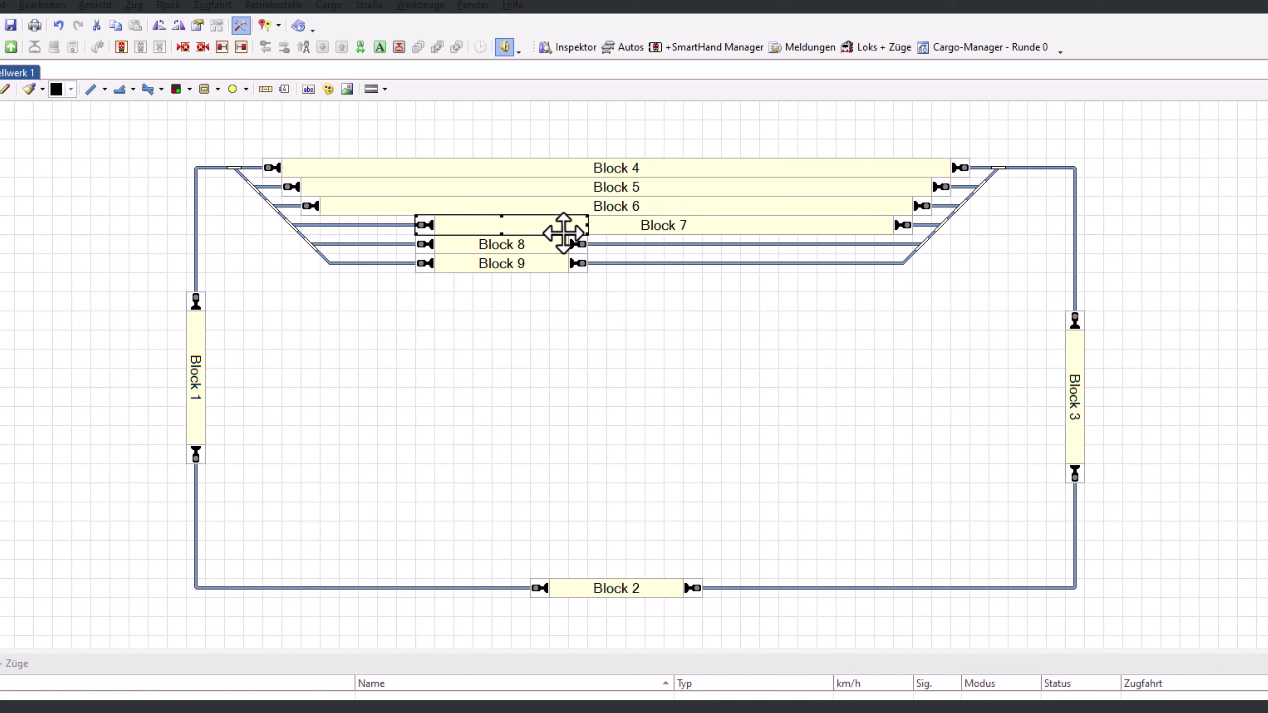
{"action": "left_click_drag", "start_coordinate": [417, 224], "coordinate": [330, 225]}
- Stretch Block 8 and Block 9 in both directions to the same length along the two lowest station tracks
{"action": "left_click", "coordinate": [538, 249]}
{"action": "left_click_drag", "start_coordinate": [585, 245], "coordinate": [895, 244]}
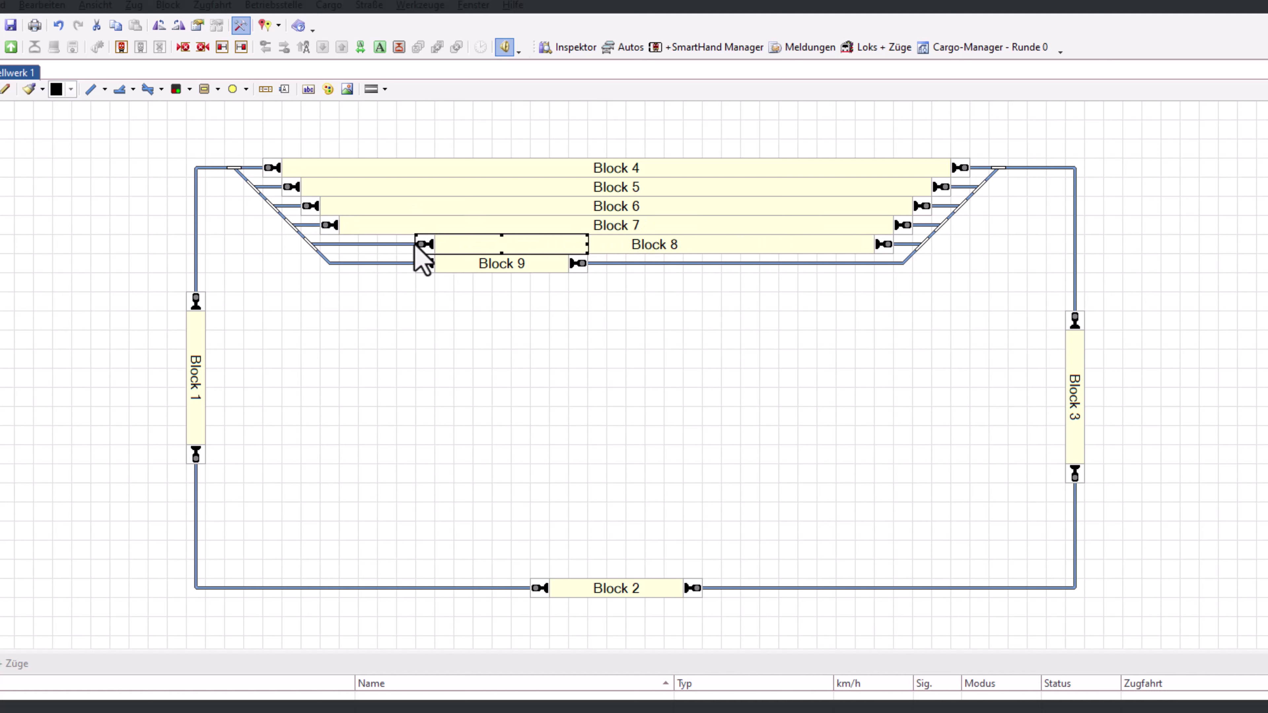
{"action": "left_click_drag", "start_coordinate": [420, 244], "coordinate": [350, 244]}
{"action": "left_click", "coordinate": [506, 270]}
{"action": "left_click_drag", "start_coordinate": [585, 262], "coordinate": [877, 273]}
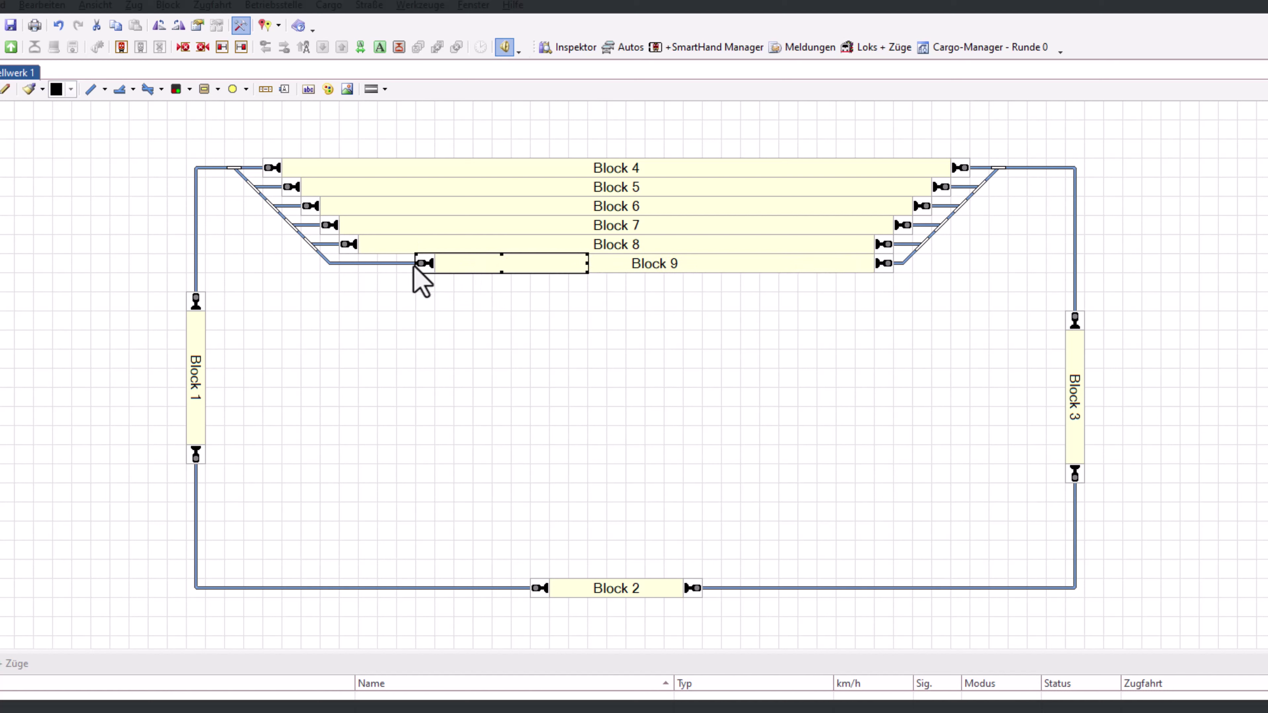
{"action": "left_click_drag", "start_coordinate": [420, 264], "coordinate": [348, 263]}
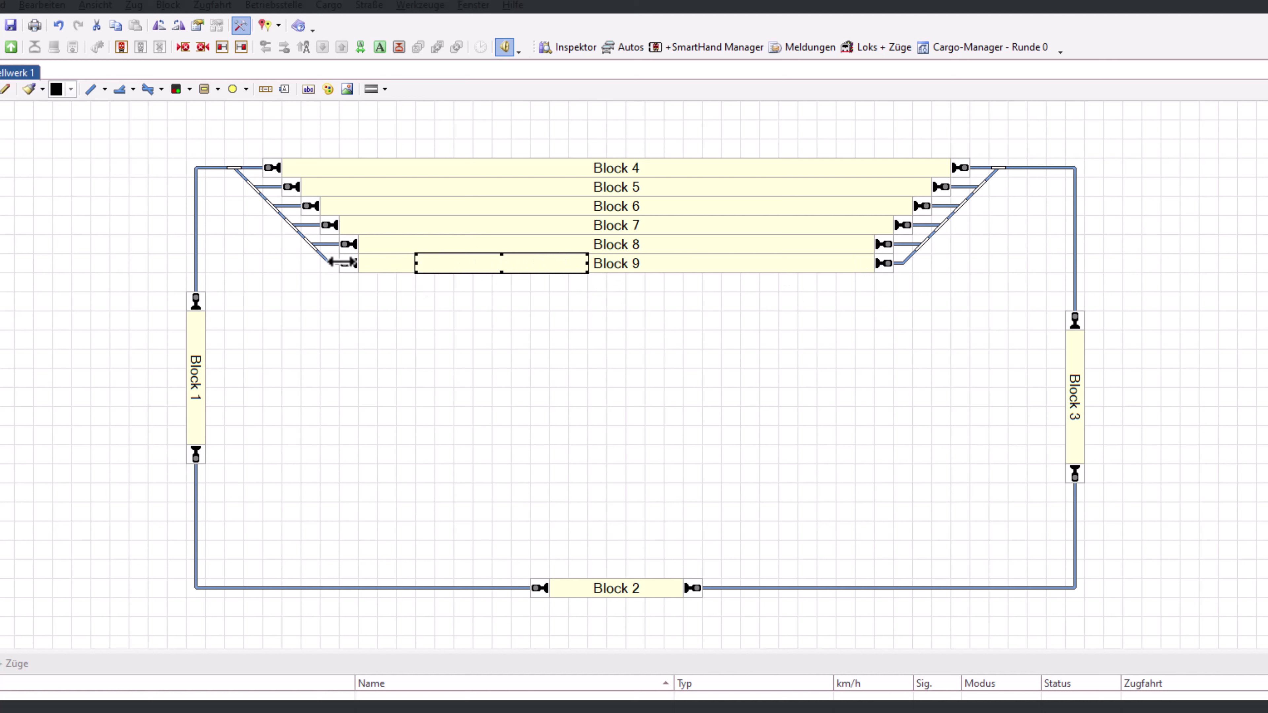
{"action": "left_click", "coordinate": [385, 304]}
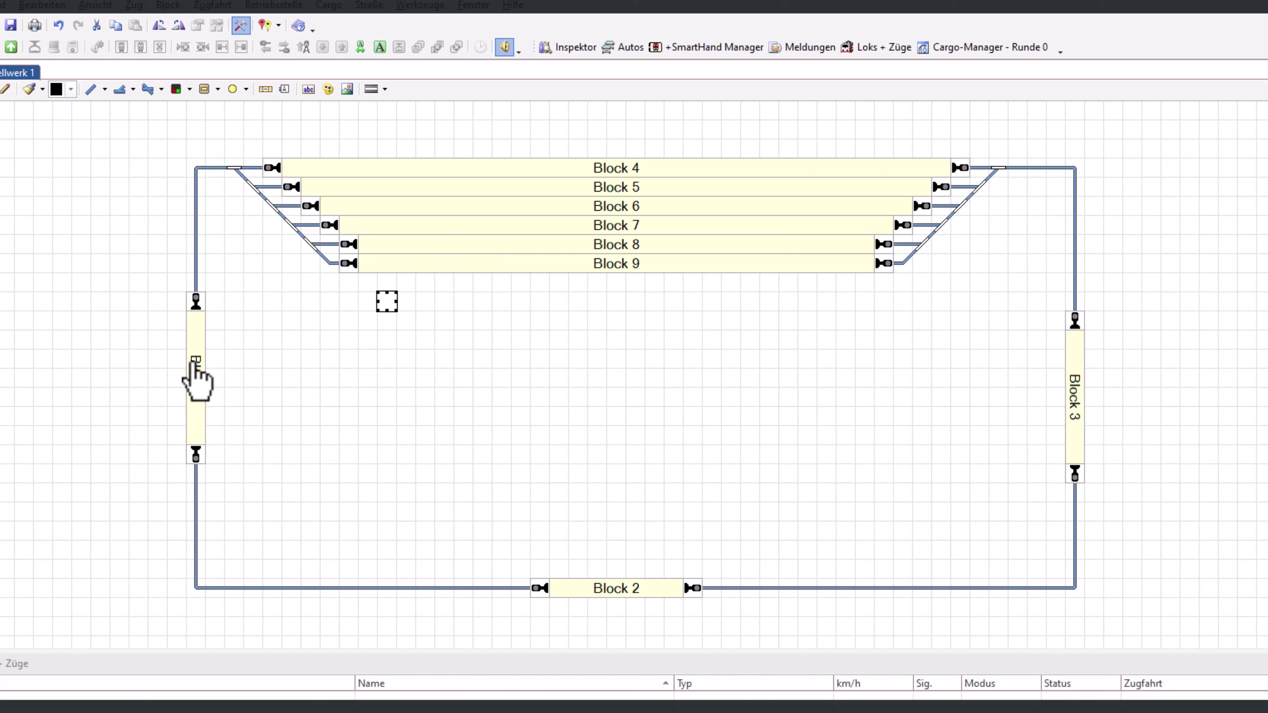
- Open the block editor of Block 1 and add a contact indicator along the whole block without using the Block-Wizard
{"action": "left_click", "coordinate": [196, 378]}
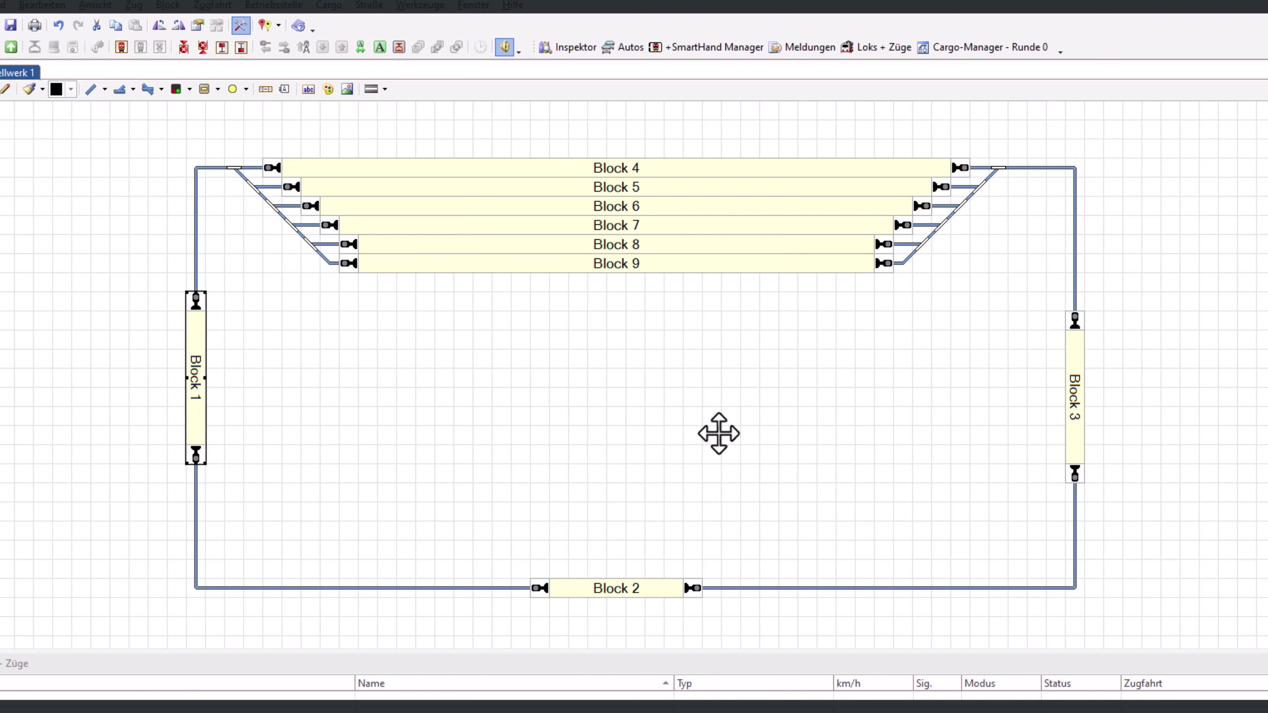
{"action": "key", "text": "alt+Return"}
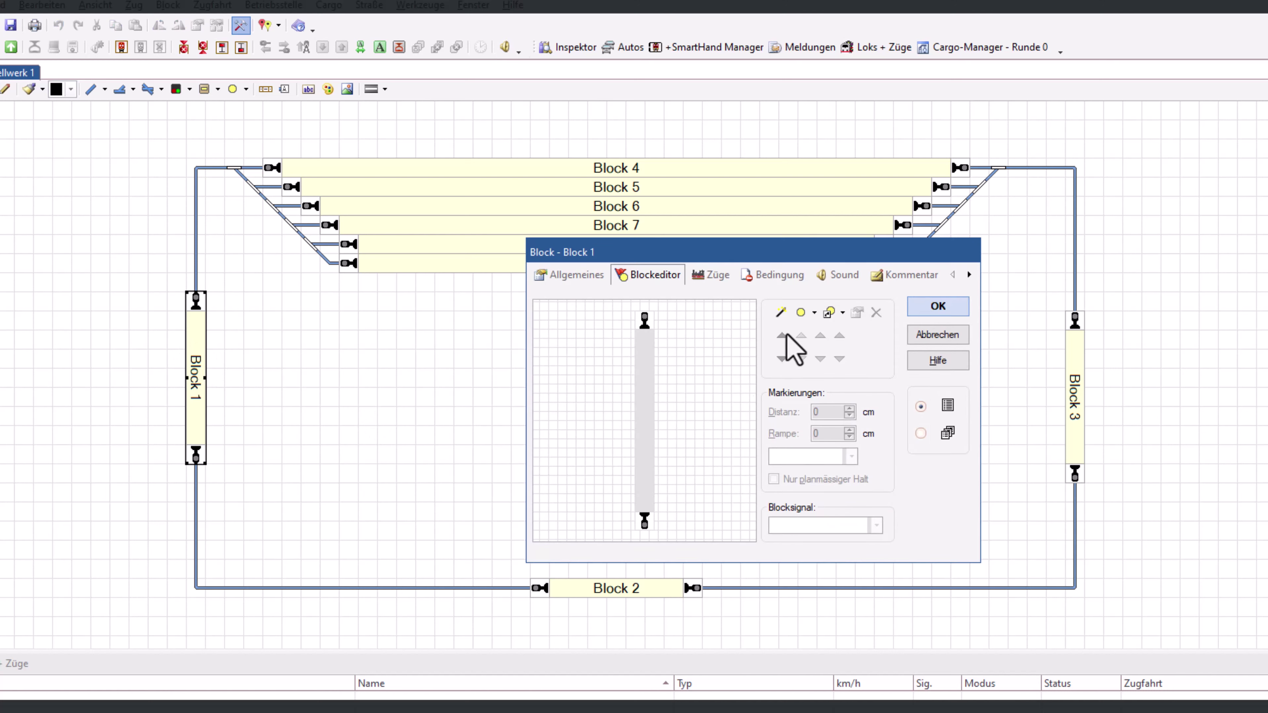
{"action": "left_click", "coordinate": [782, 313]}
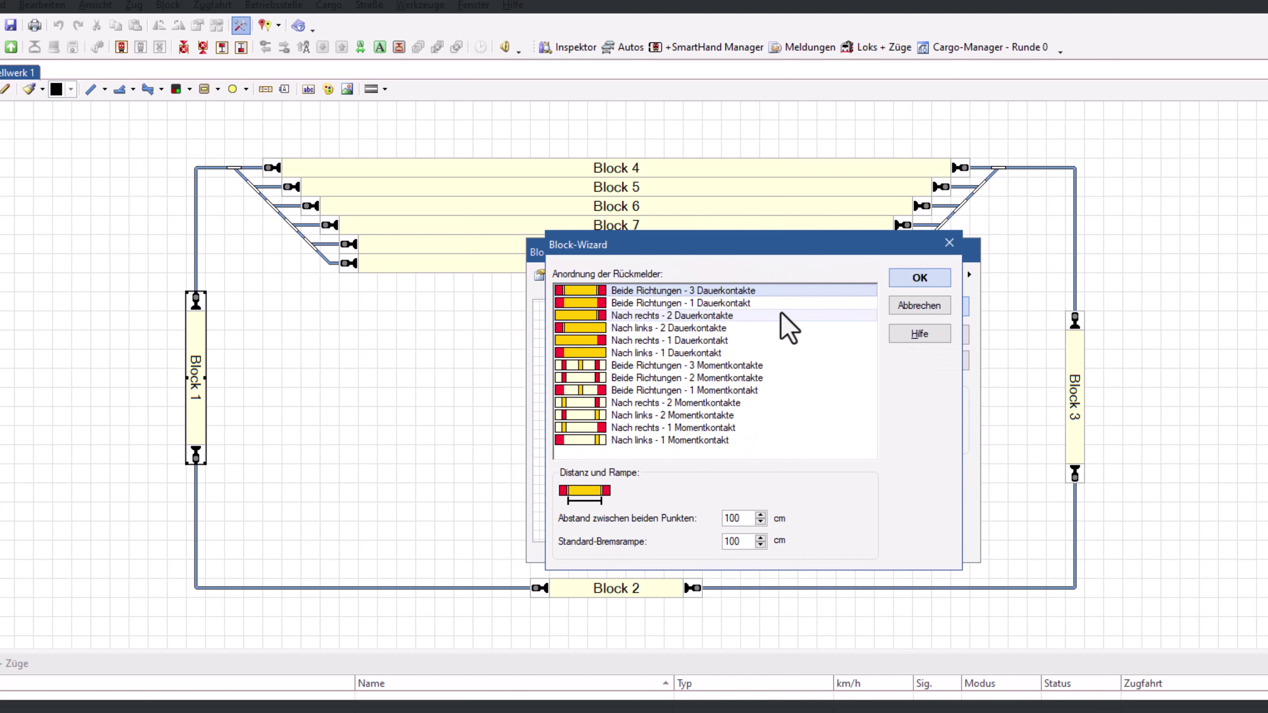
{"action": "left_click", "coordinate": [917, 303]}
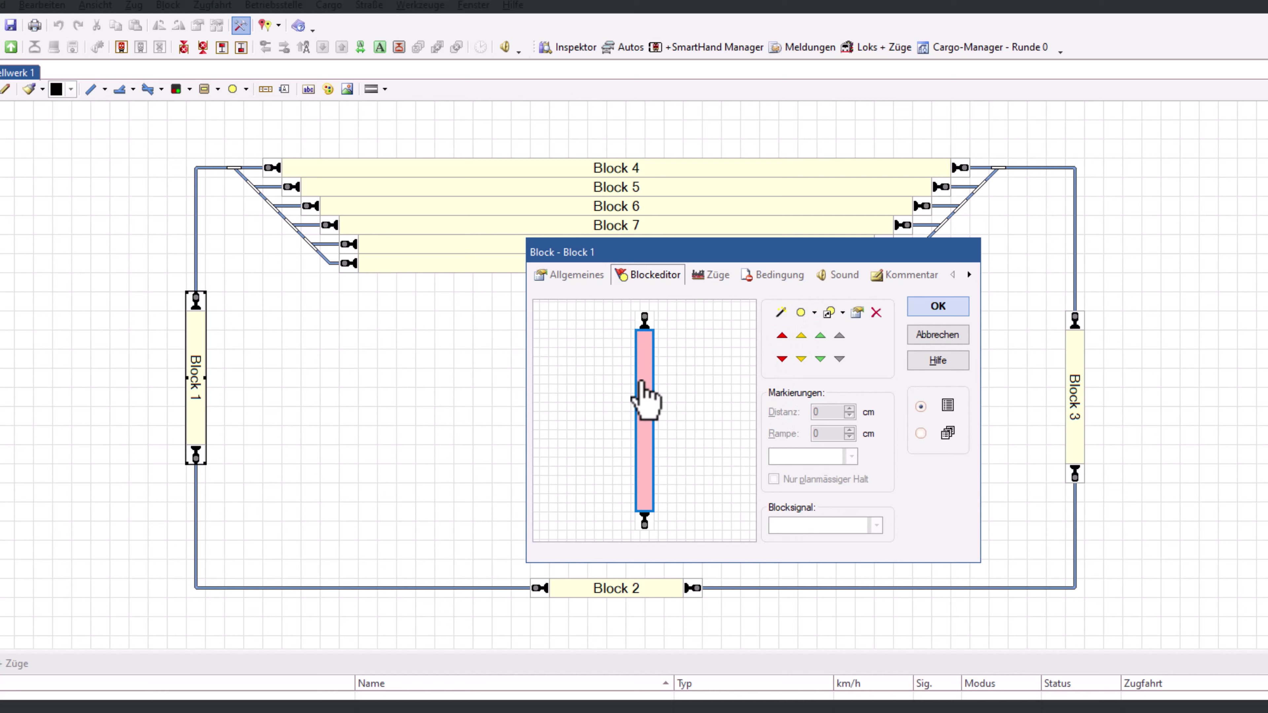
- Connect Block 1's contact indicator to digital system 2: µCon-S88-Master - S88 I, at address 1, input 1
{"action": "key", "text": "Return"}
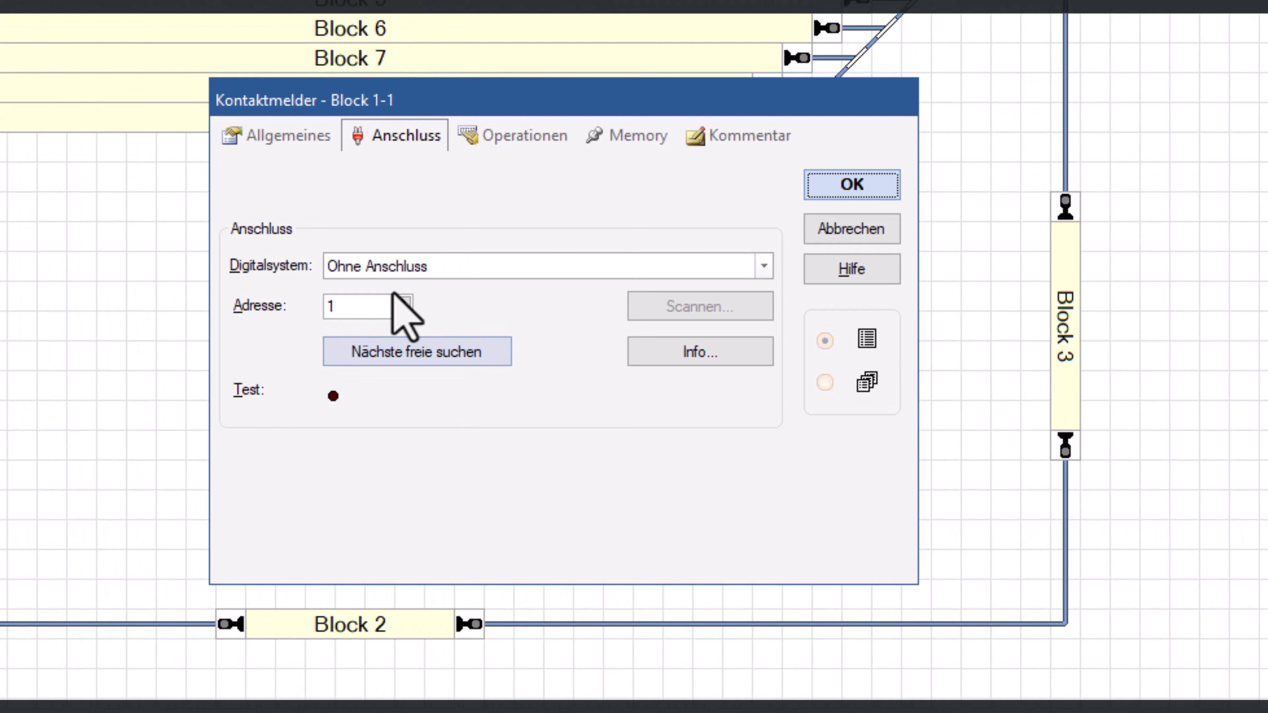
{"action": "left_click", "coordinate": [399, 272]}
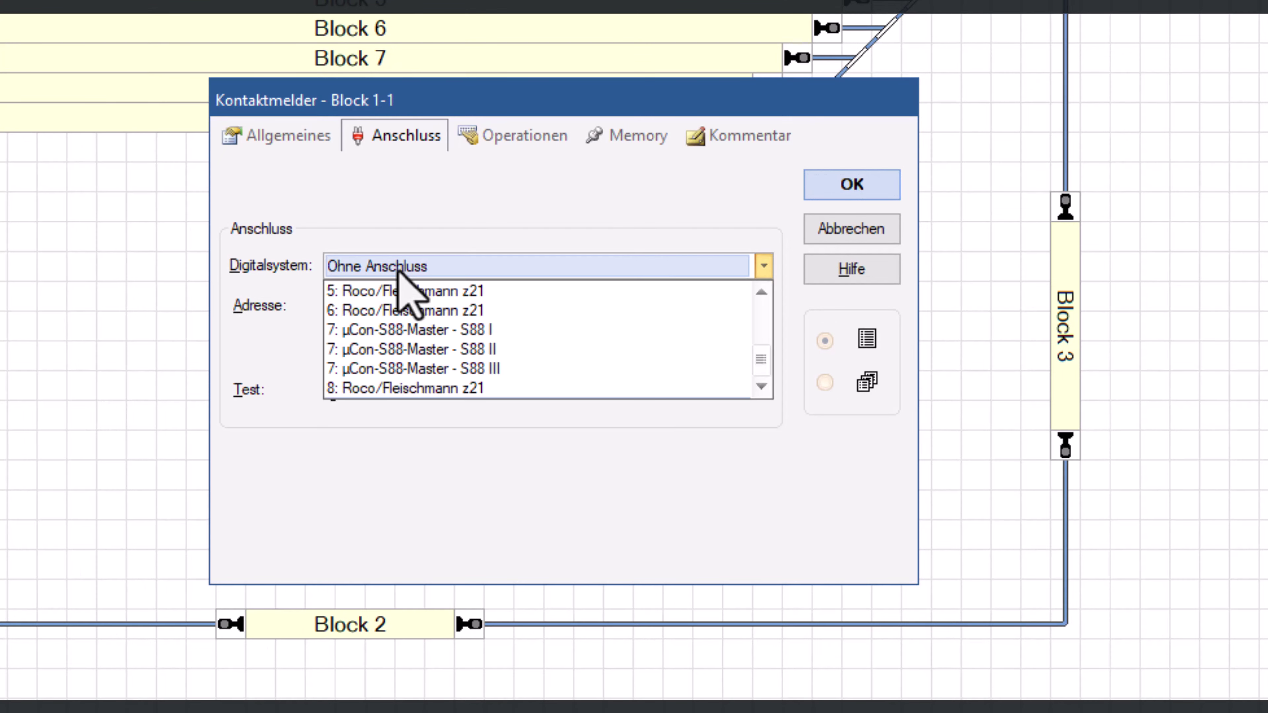
{"action": "scroll", "coordinate": [439, 300], "scroll_direction": "up", "scroll_amount": 3}
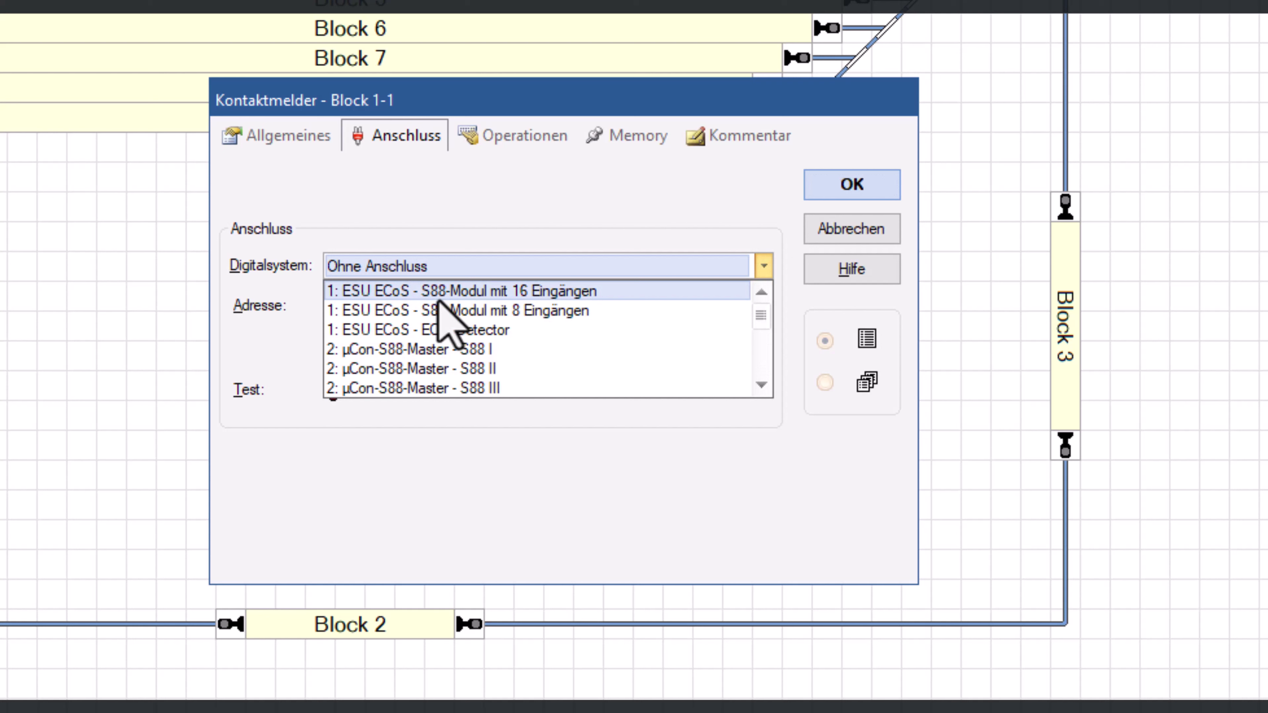
{"action": "left_click", "coordinate": [439, 297]}
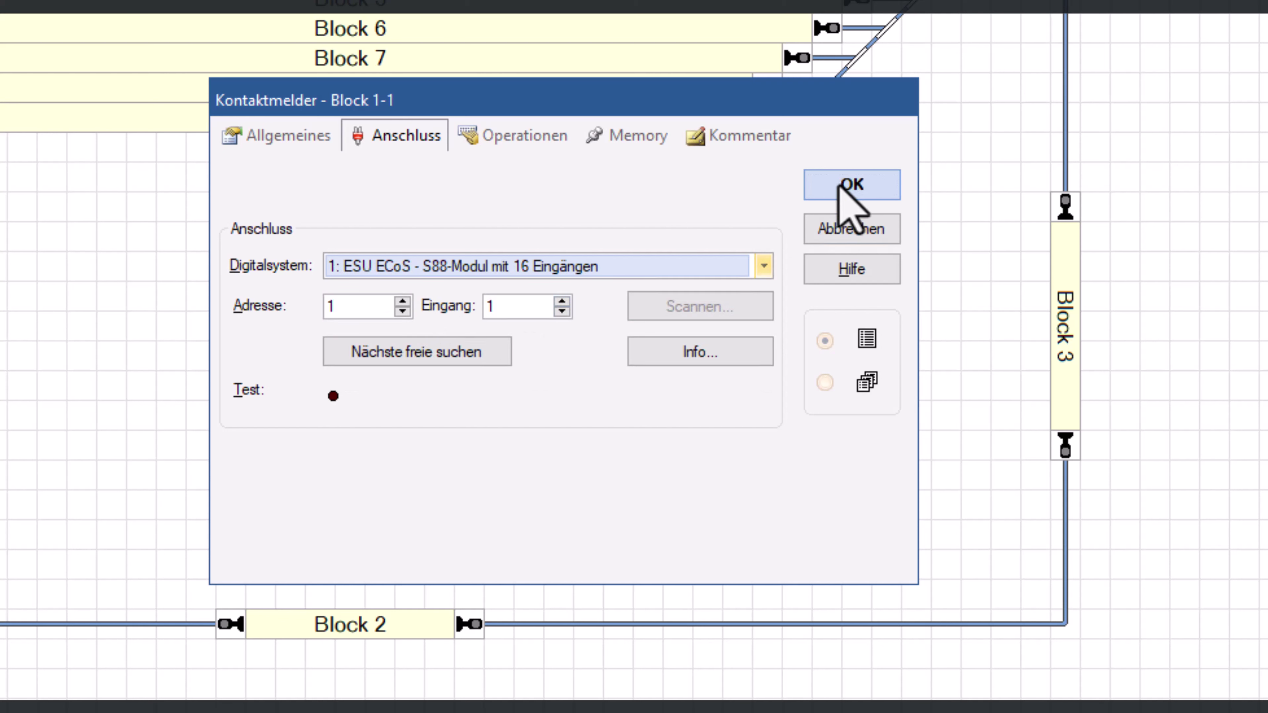
{"action": "left_click", "coordinate": [571, 265]}
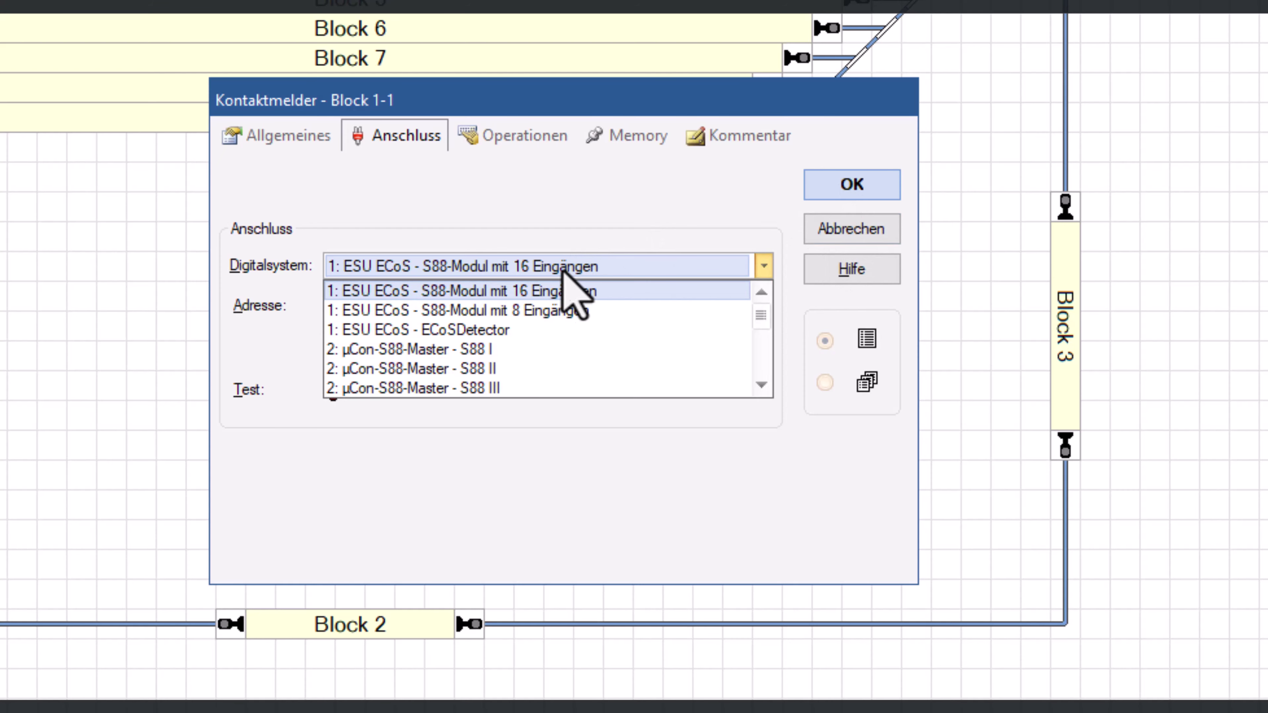
{"action": "left_click", "coordinate": [514, 346]}
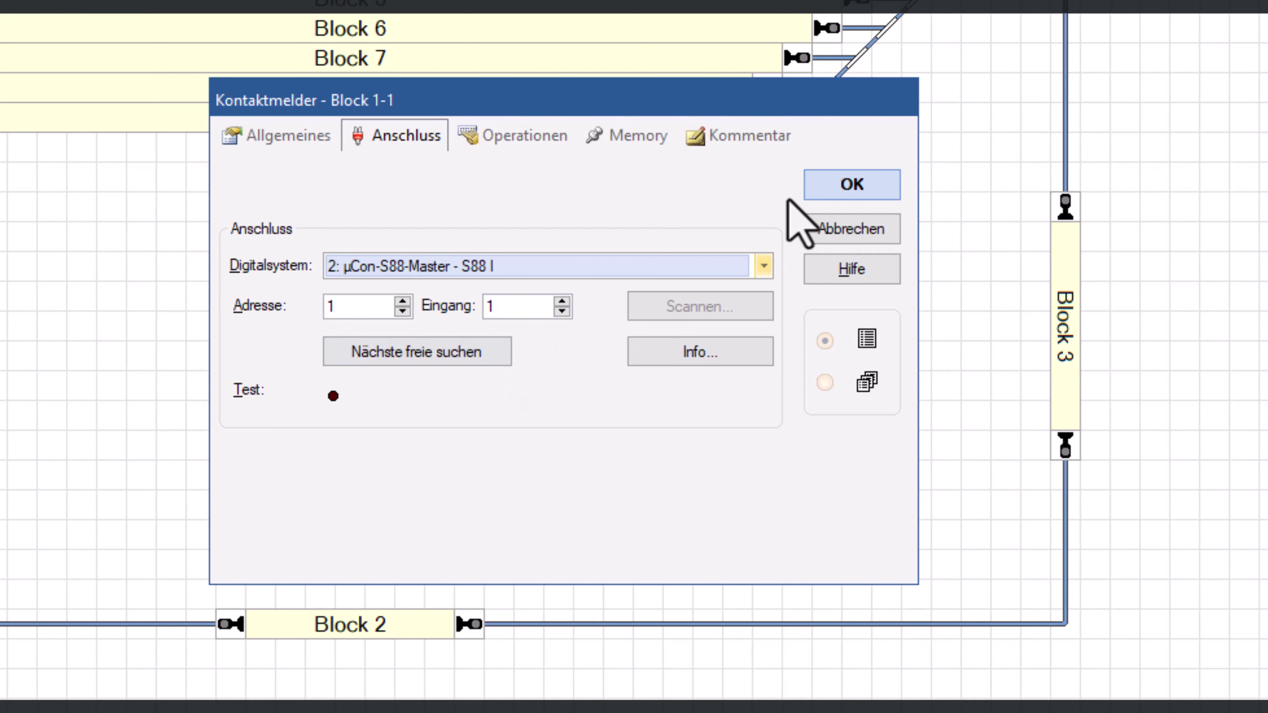
{"action": "left_click", "coordinate": [830, 195]}
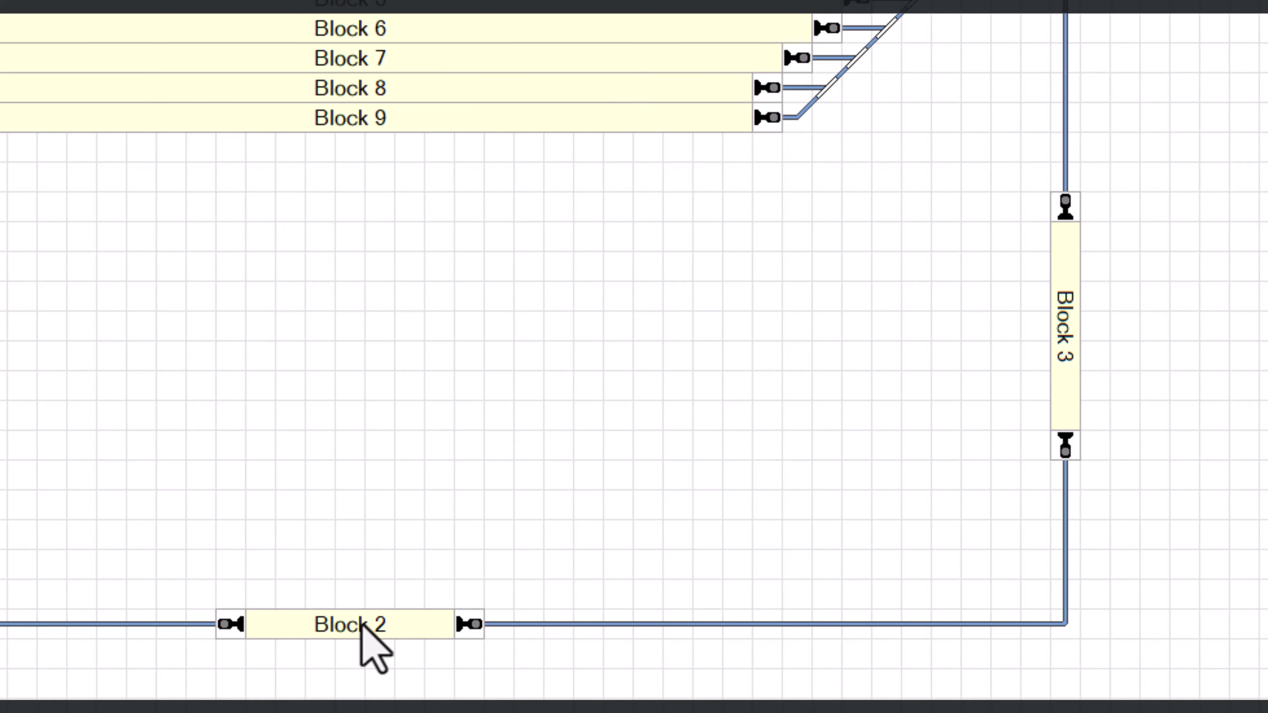
- Make the block properties follow the selected element, and add a contact indicator along the whole of Block 2
{"action": "double_click", "coordinate": [363, 626]}
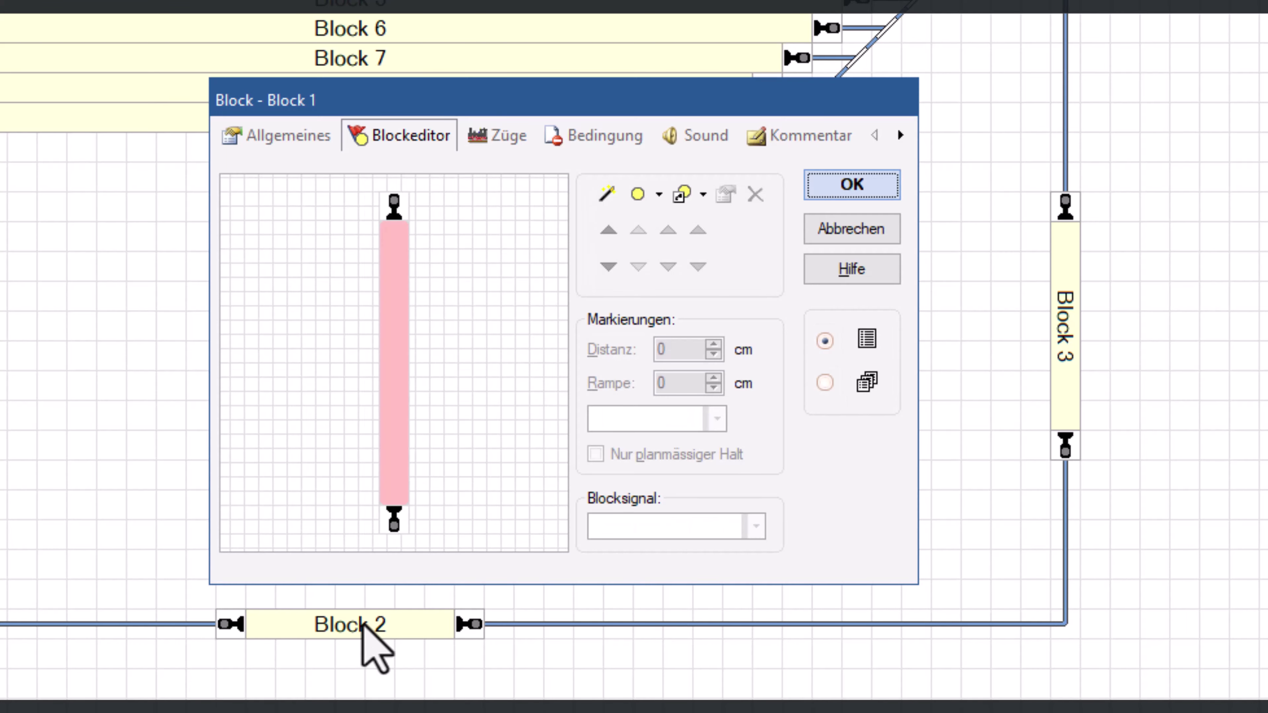
{"action": "left_click", "coordinate": [826, 383]}
{"action": "left_click", "coordinate": [374, 628]}
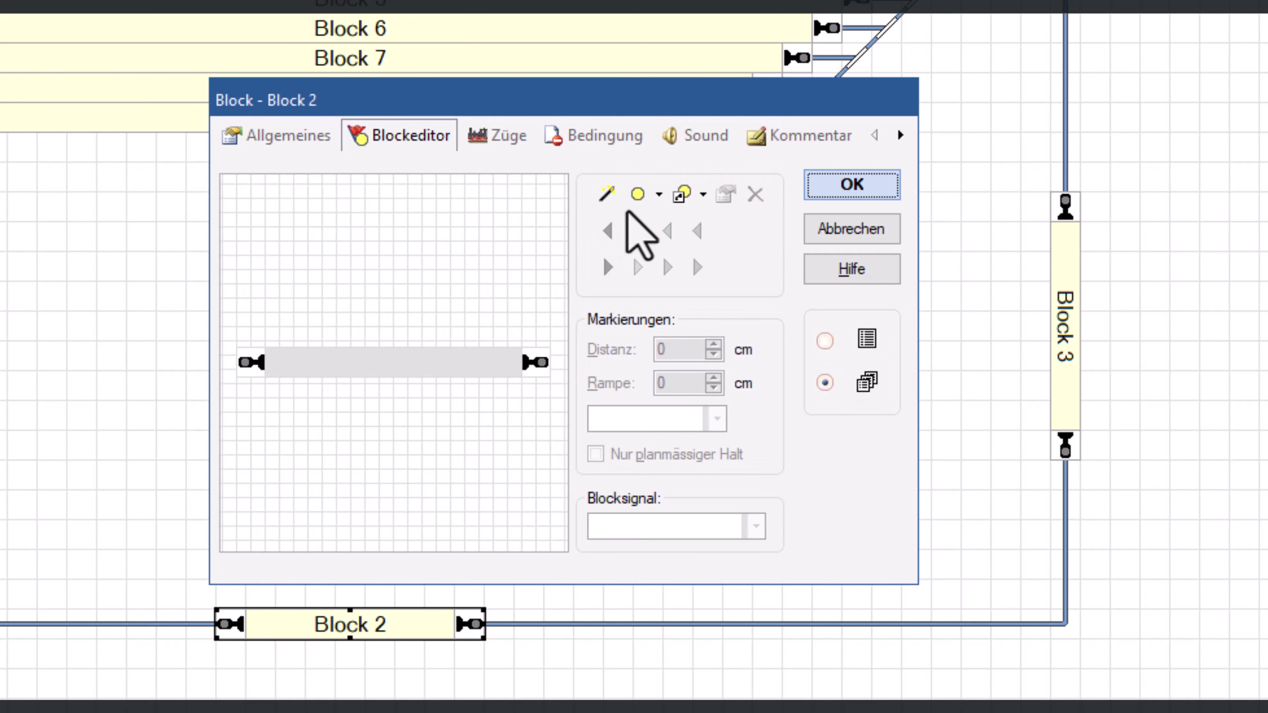
{"action": "key", "text": "Return"}
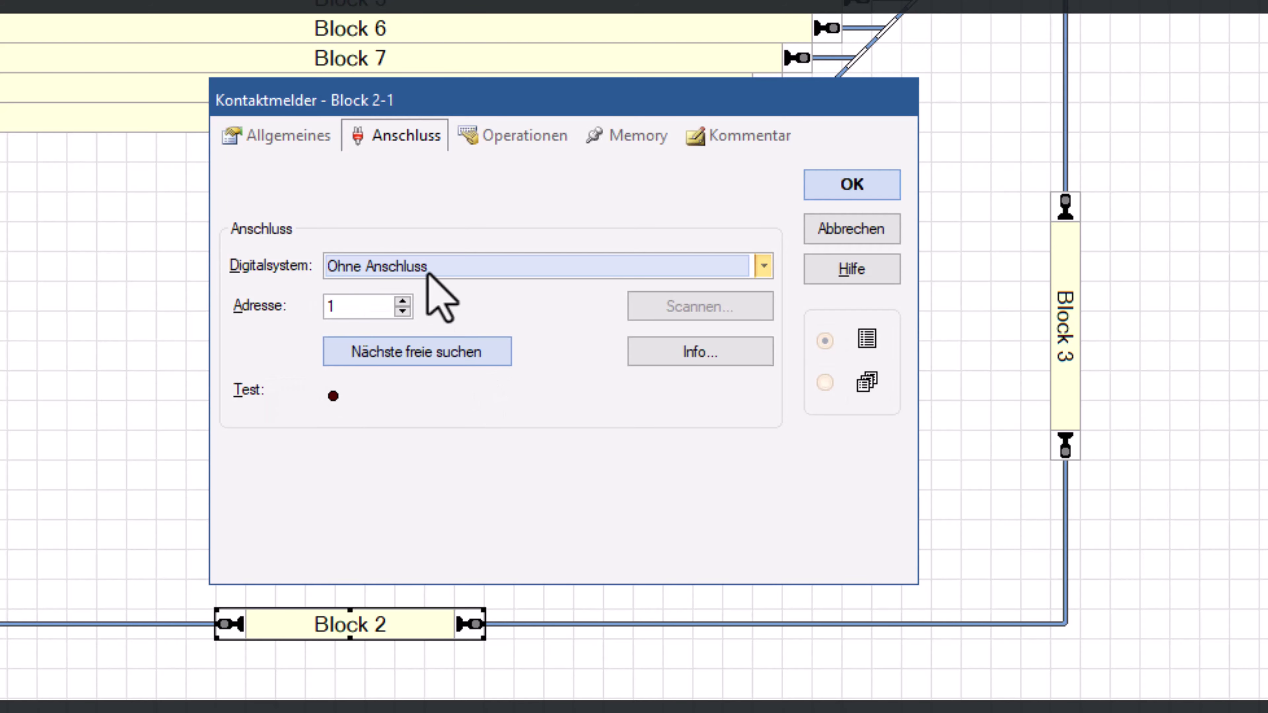
- Connect Block 2's contact indicator to 2: µCon-S88-Master - S88 I, at address 1, input 2
{"action": "left_click", "coordinate": [427, 270]}
{"action": "scroll", "coordinate": [433, 316], "scroll_direction": "up", "scroll_amount": 3}
{"action": "left_click", "coordinate": [460, 348]}
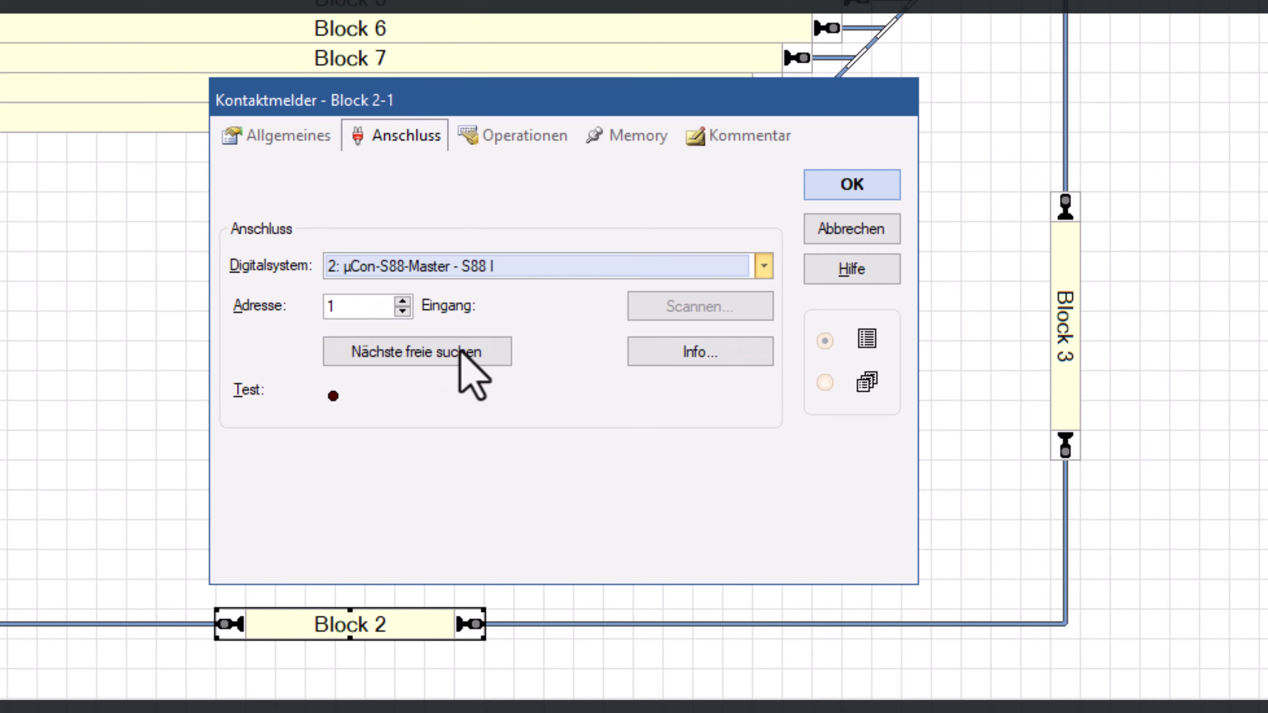
{"action": "left_click", "coordinate": [562, 301]}
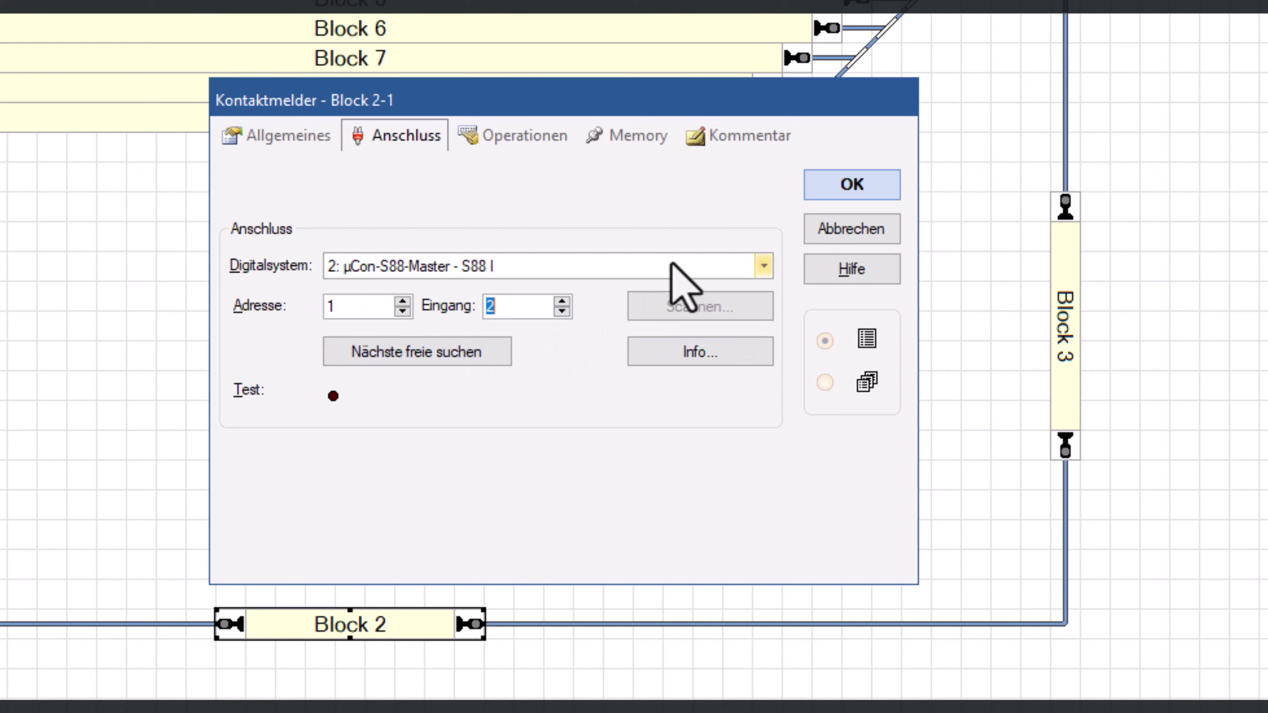
{"action": "left_click", "coordinate": [866, 187]}
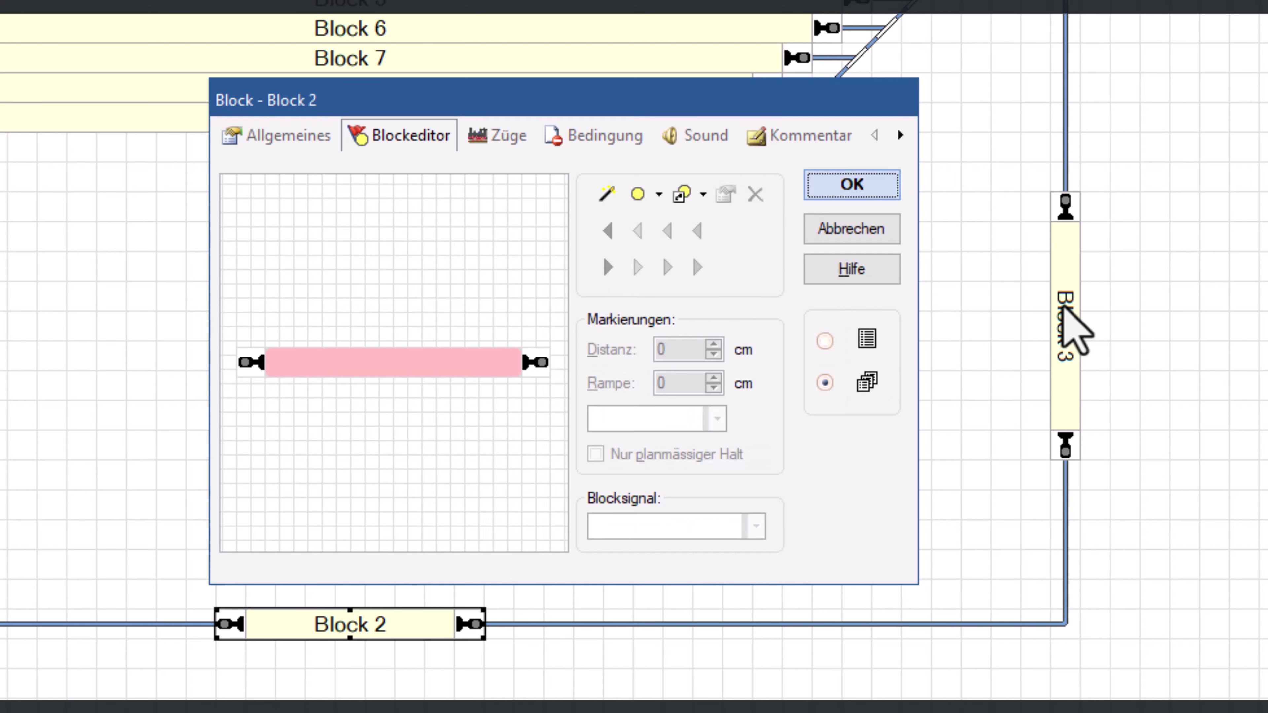
- Load Block 3 into the block editor and add a contact indicator along the whole block
{"action": "left_click", "coordinate": [1064, 309]}
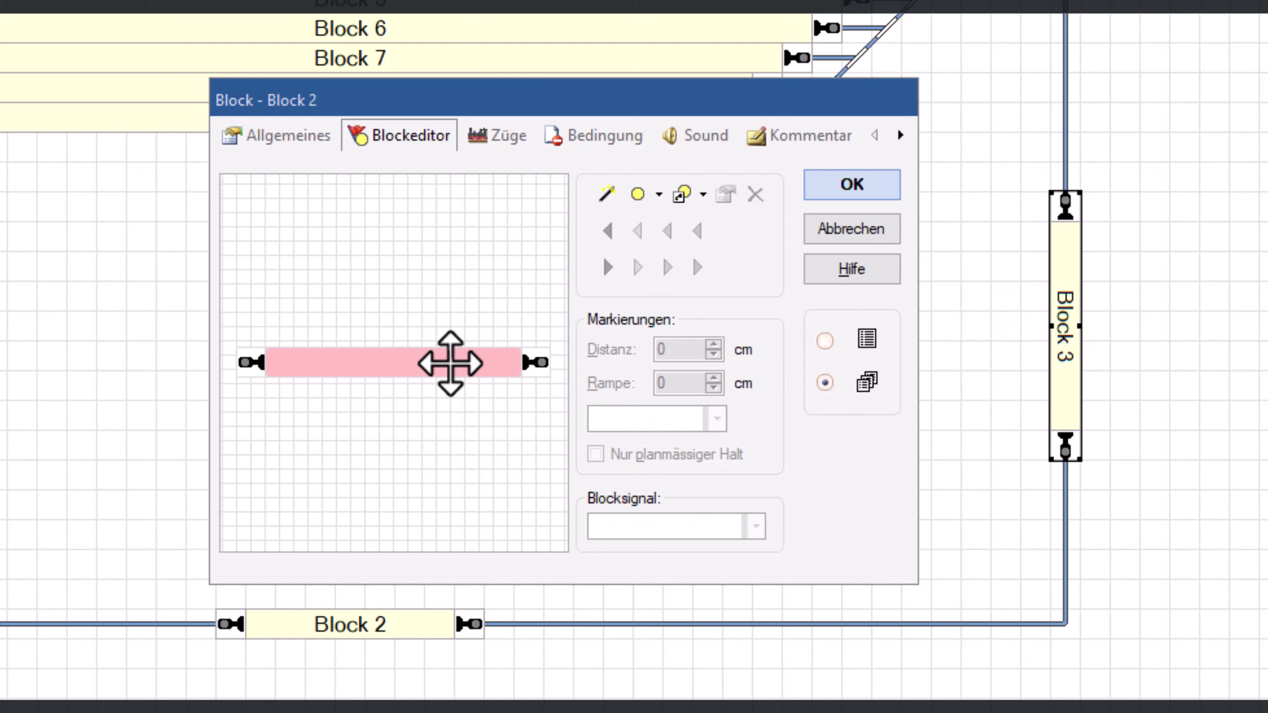
{"action": "left_click", "coordinate": [450, 363]}
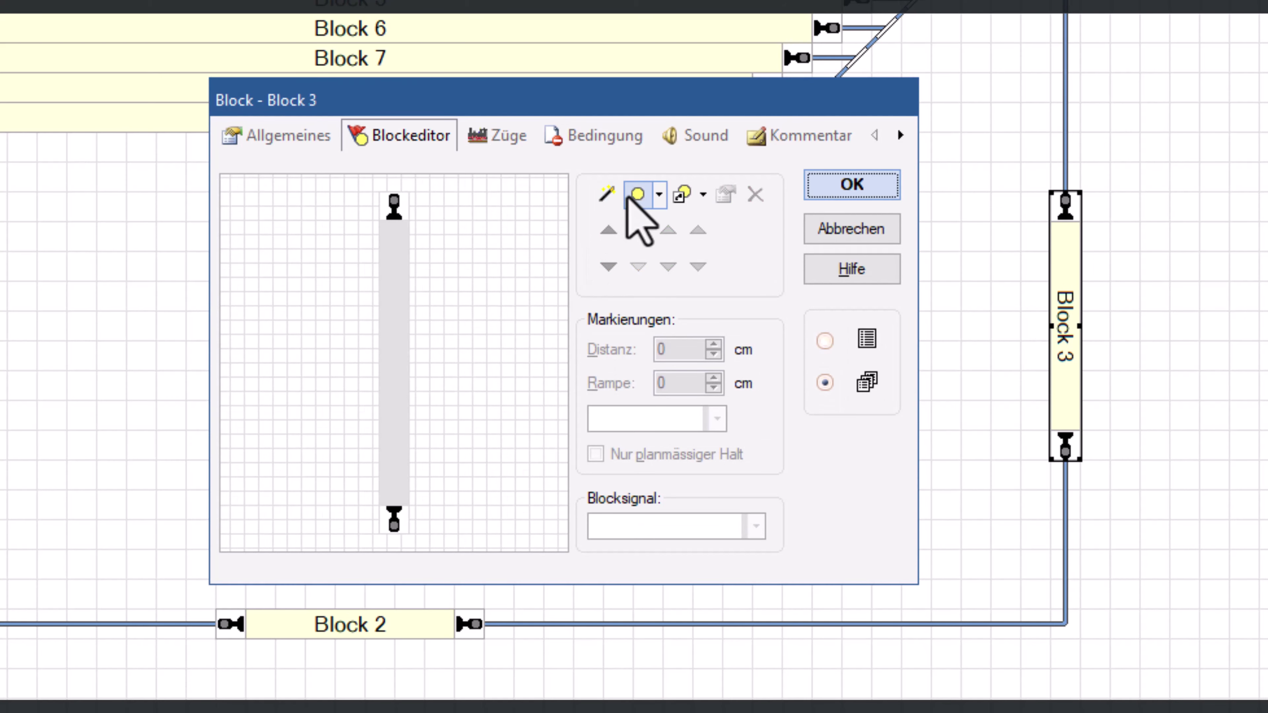
{"action": "left_click", "coordinate": [396, 383]}
{"action": "key", "text": "Return"}
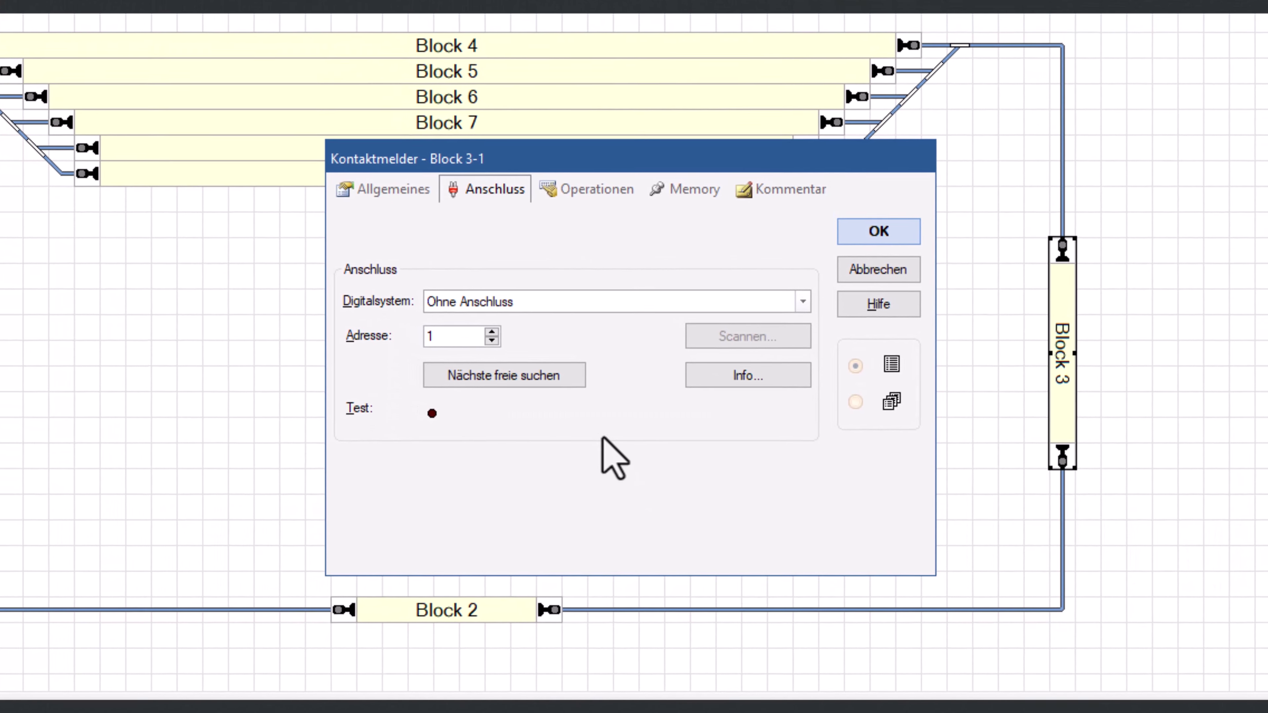
- Connect Block 3's contact indicator to 2: µCon-S88-Master - S88 I, at address 1, input 3
{"action": "left_click", "coordinate": [528, 316]}
{"action": "left_click", "coordinate": [550, 335]}
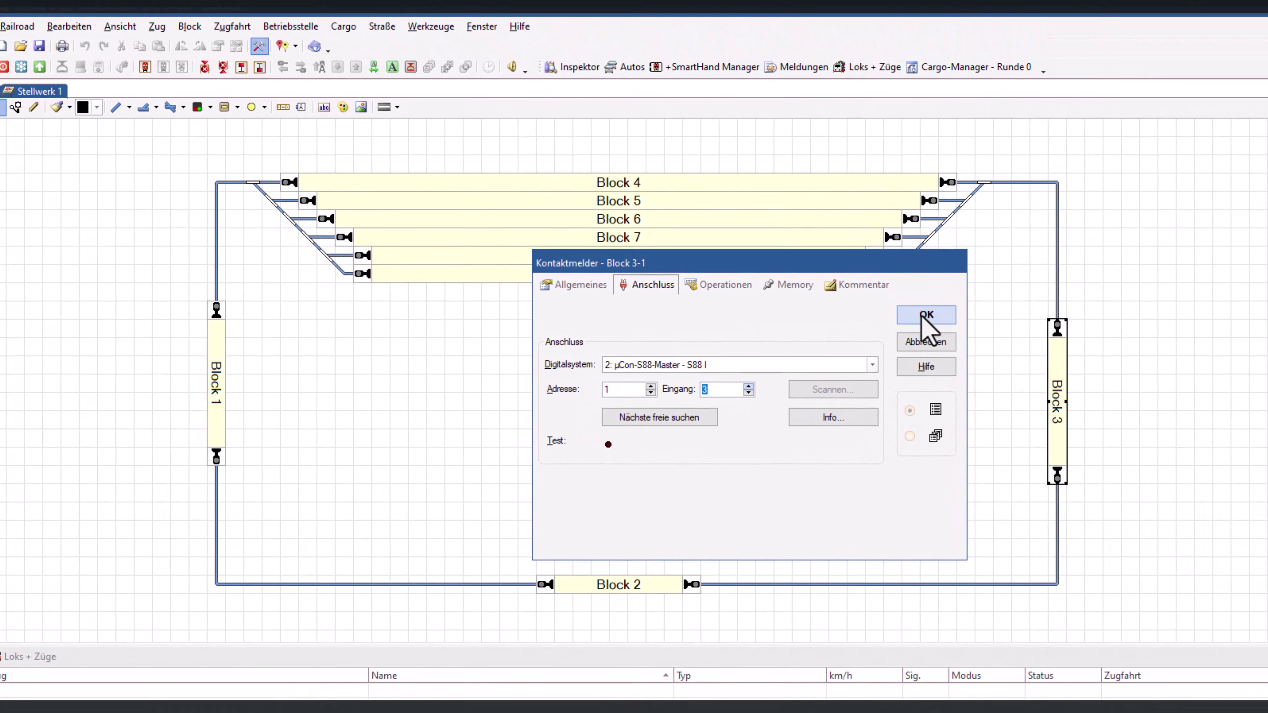
{"action": "left_click", "coordinate": [888, 247]}
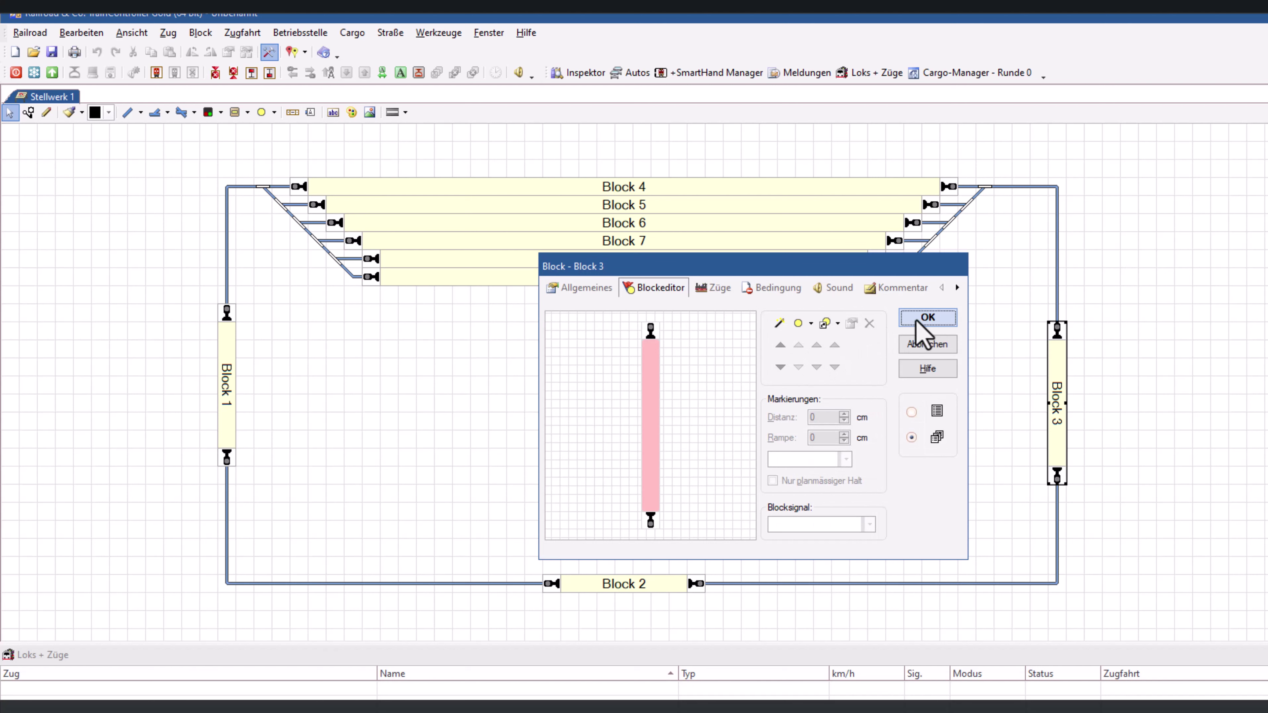
{"action": "left_click", "coordinate": [927, 317]}
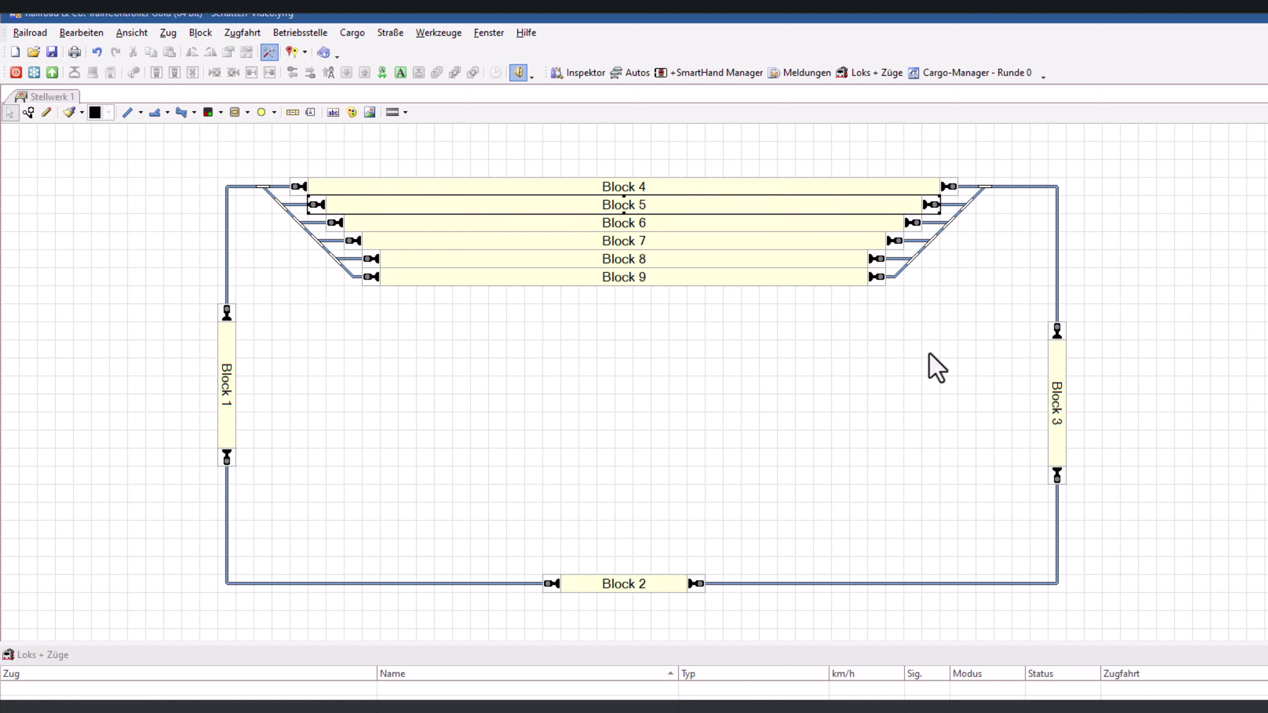
- Set up Block 4 with the Block-Wizard, using one permanent contact for both directions, 100 cm between the points and a 100 cm brake ramp
{"action": "left_click", "coordinate": [614, 190]}
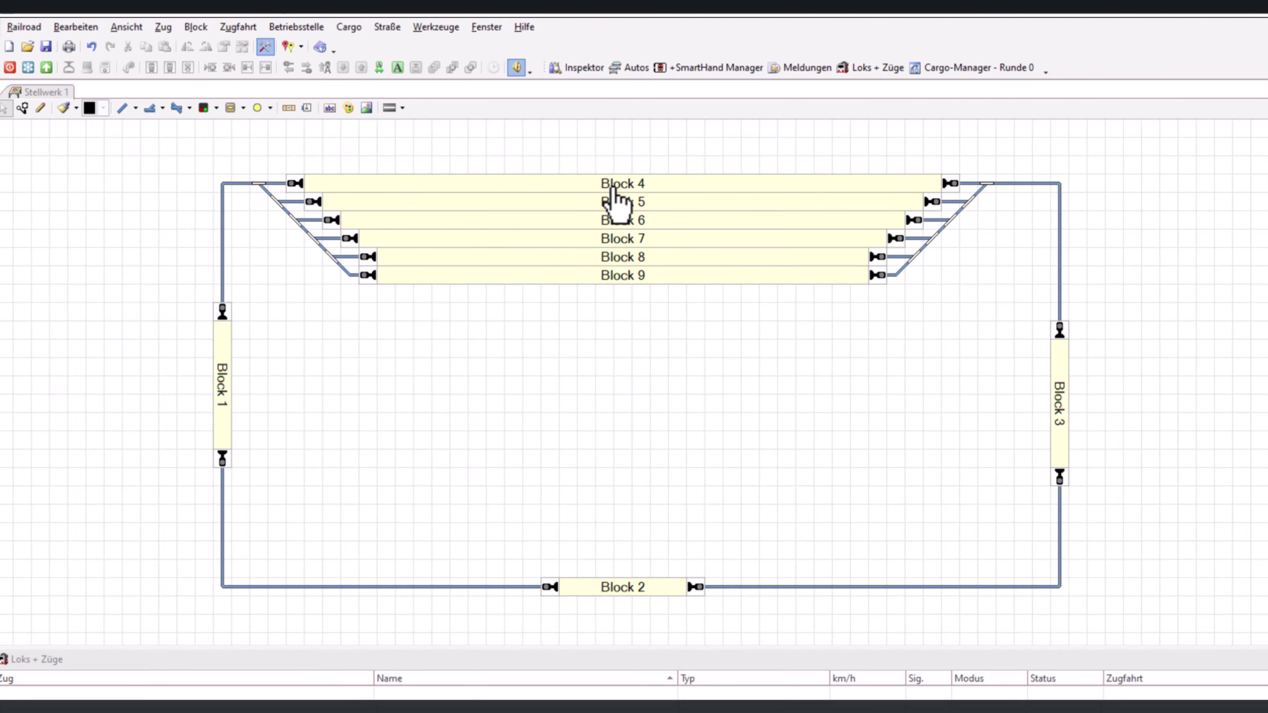
{"action": "double_click", "coordinate": [614, 189]}
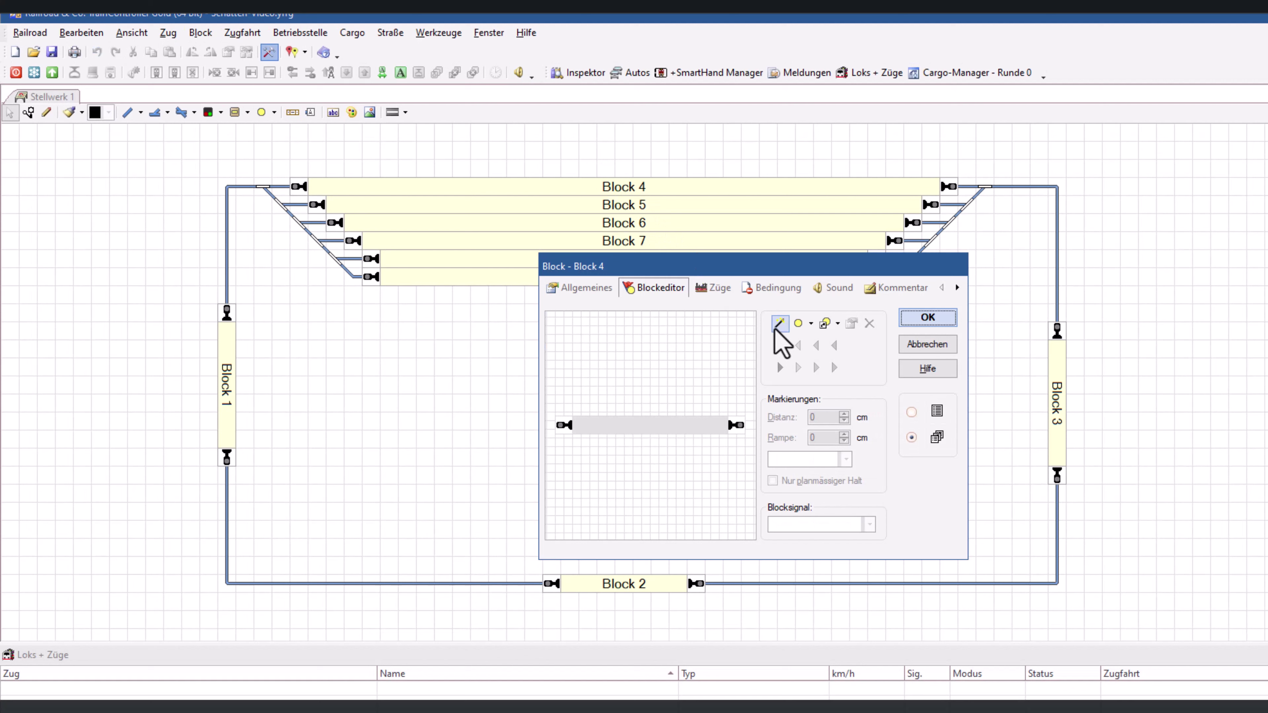
{"action": "left_click", "coordinate": [778, 326]}
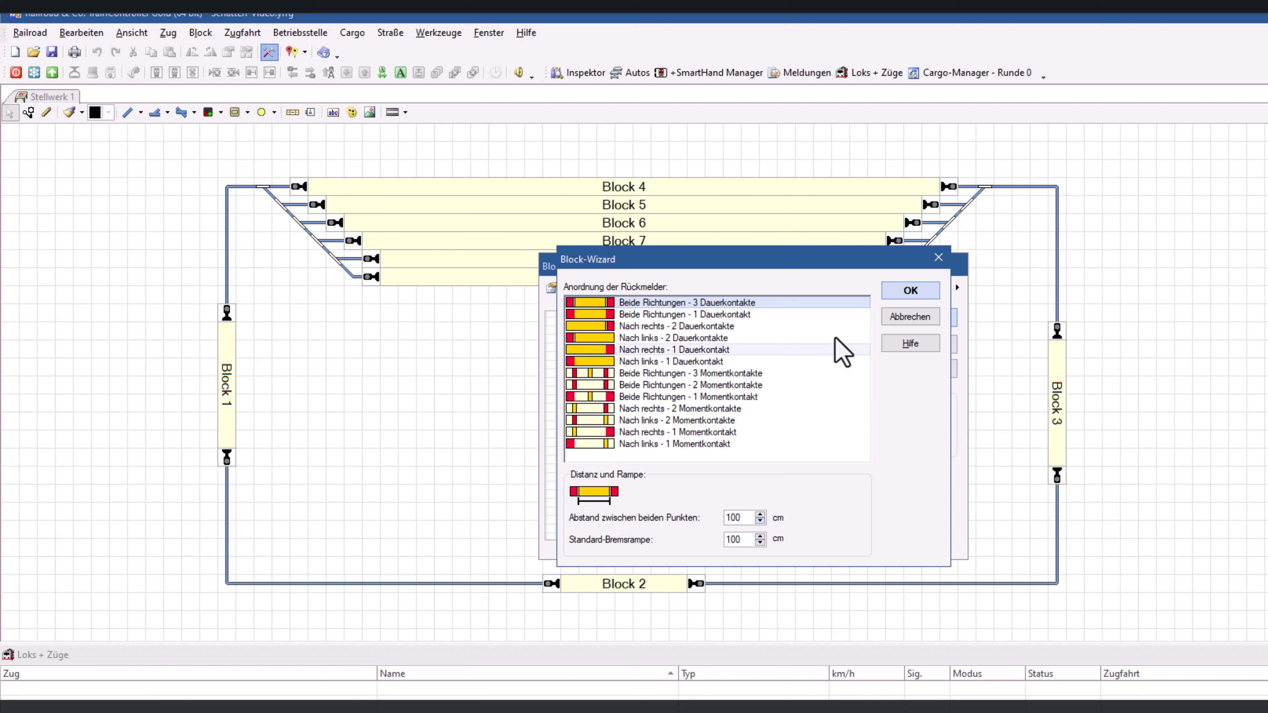
{"action": "left_click", "coordinate": [907, 290]}
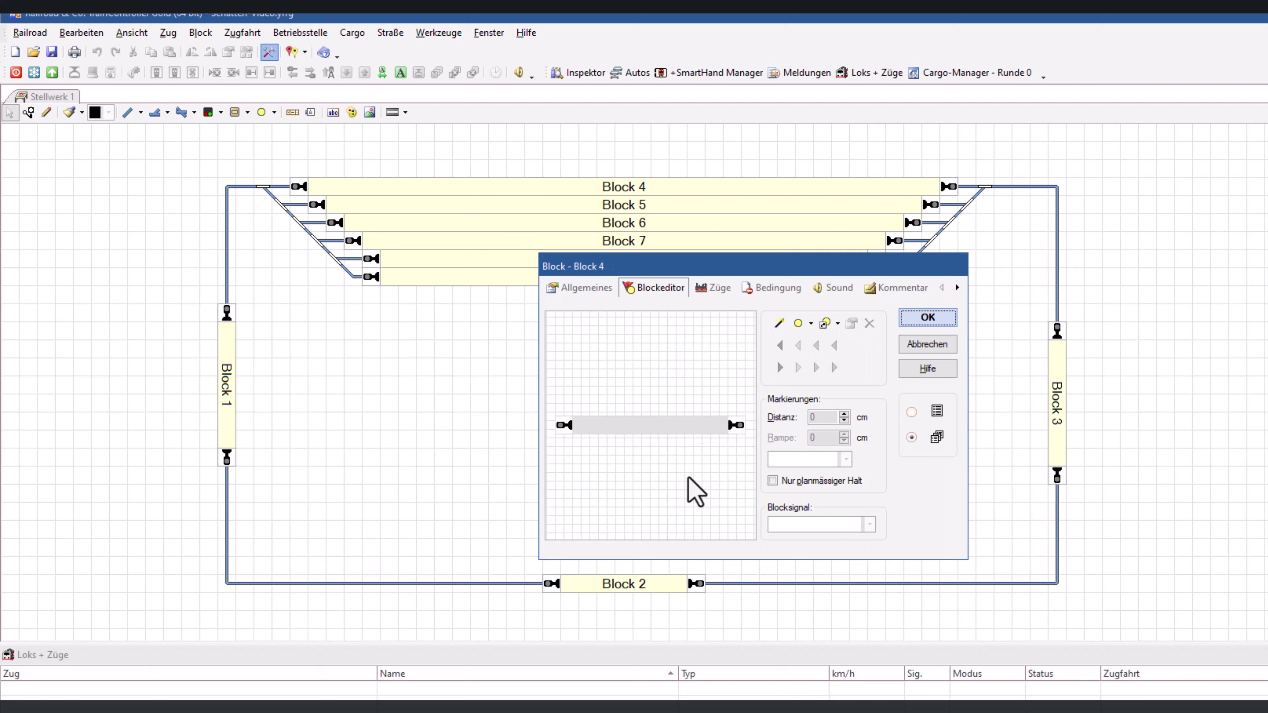
{"action": "left_click", "coordinate": [722, 427]}
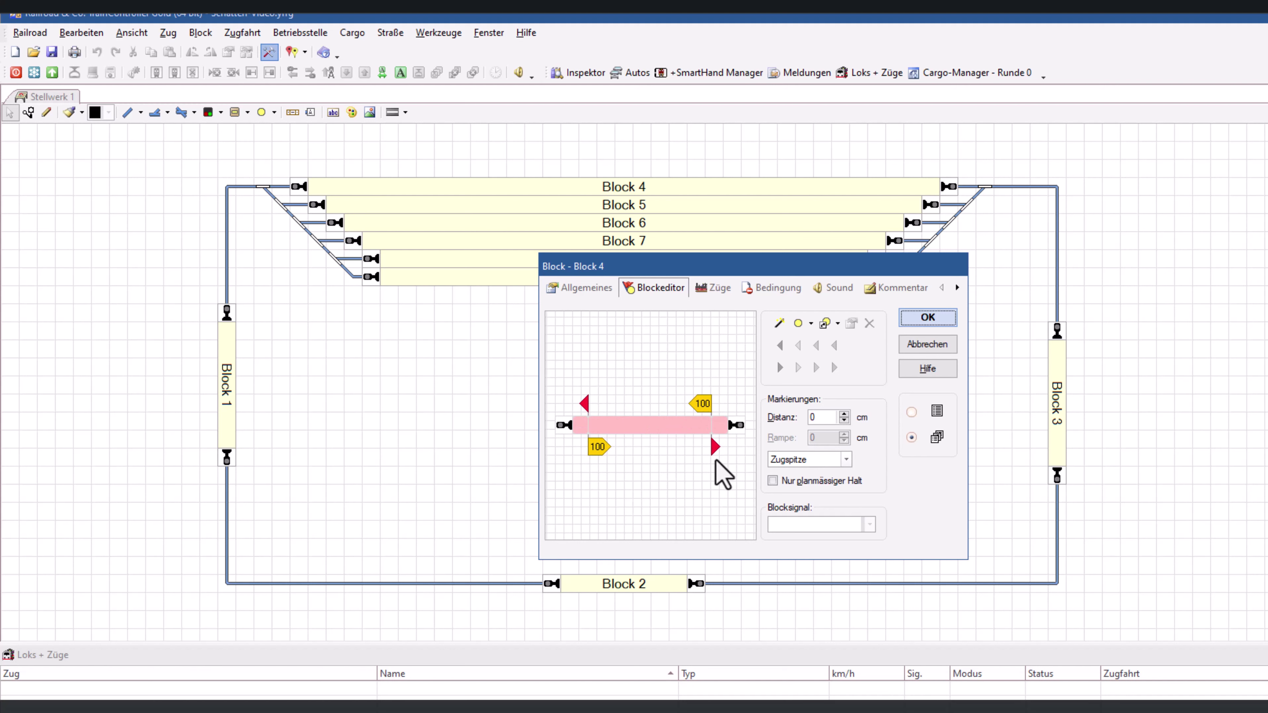
{"action": "left_click", "coordinate": [927, 319]}
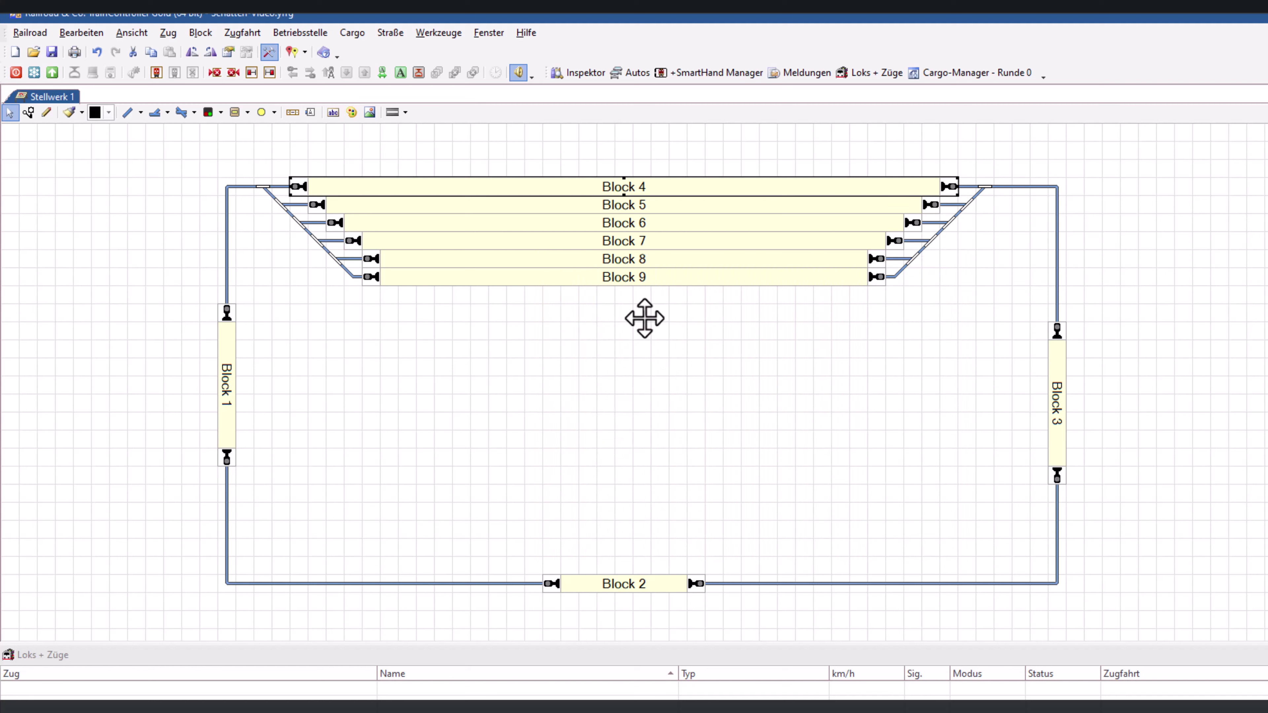
{"action": "key", "text": "Return"}
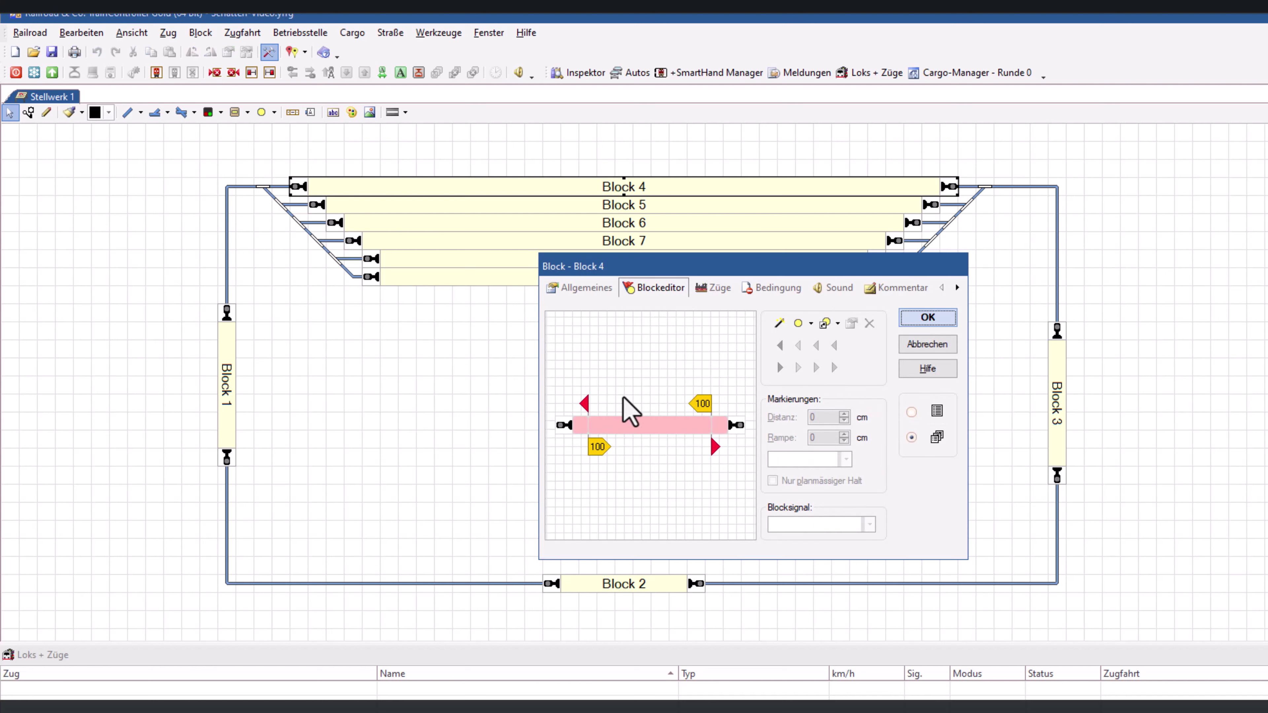
{"action": "left_click", "coordinate": [913, 321]}
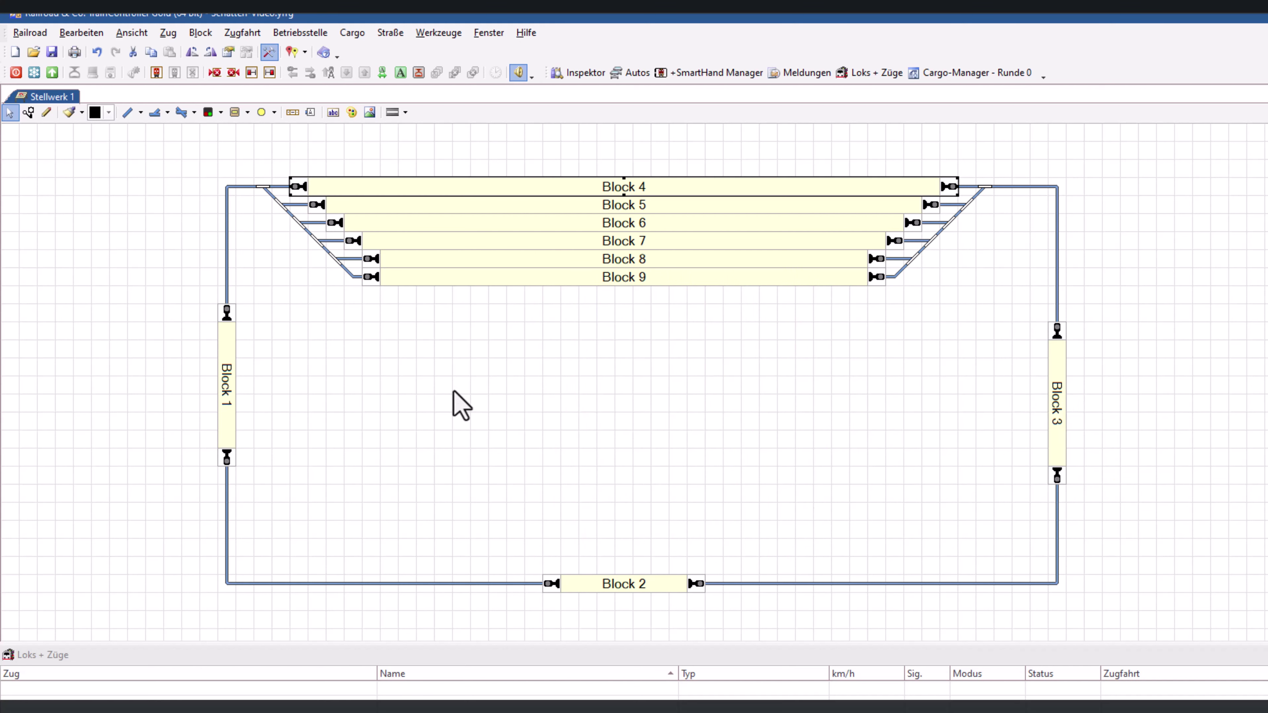
- Add a stop marker for the downward direction to Block 1's contact indicator and set its distance to 100 cm
{"action": "left_click", "coordinate": [226, 385]}
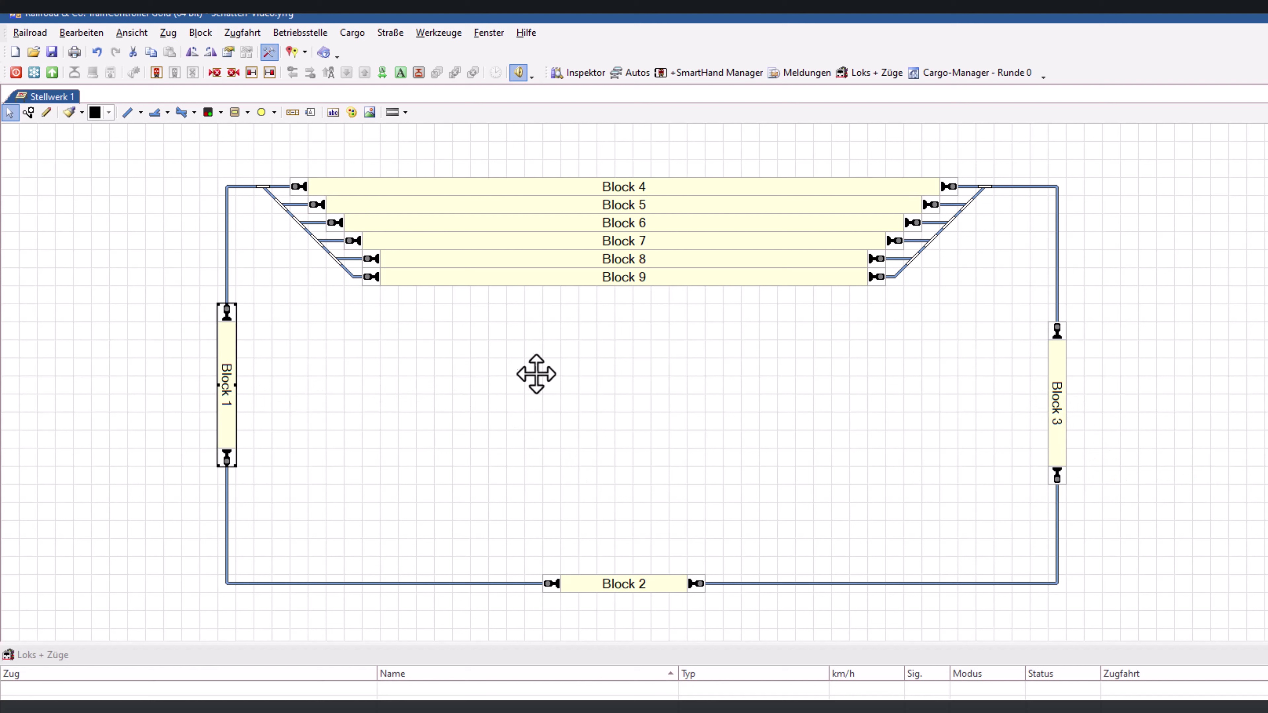
{"action": "key", "text": "alt+Return"}
{"action": "left_click", "coordinate": [651, 387]}
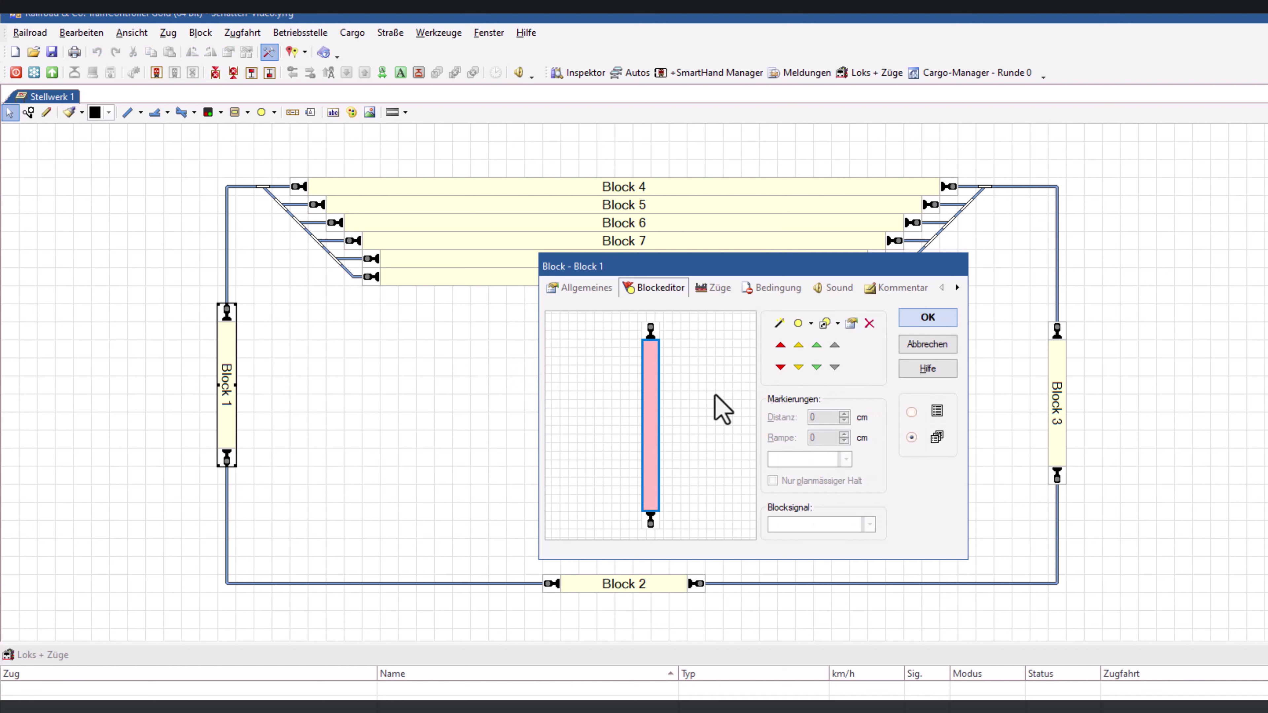
{"action": "left_click", "coordinate": [780, 367]}
{"action": "left_click_drag", "start_coordinate": [629, 356], "coordinate": [629, 504]}
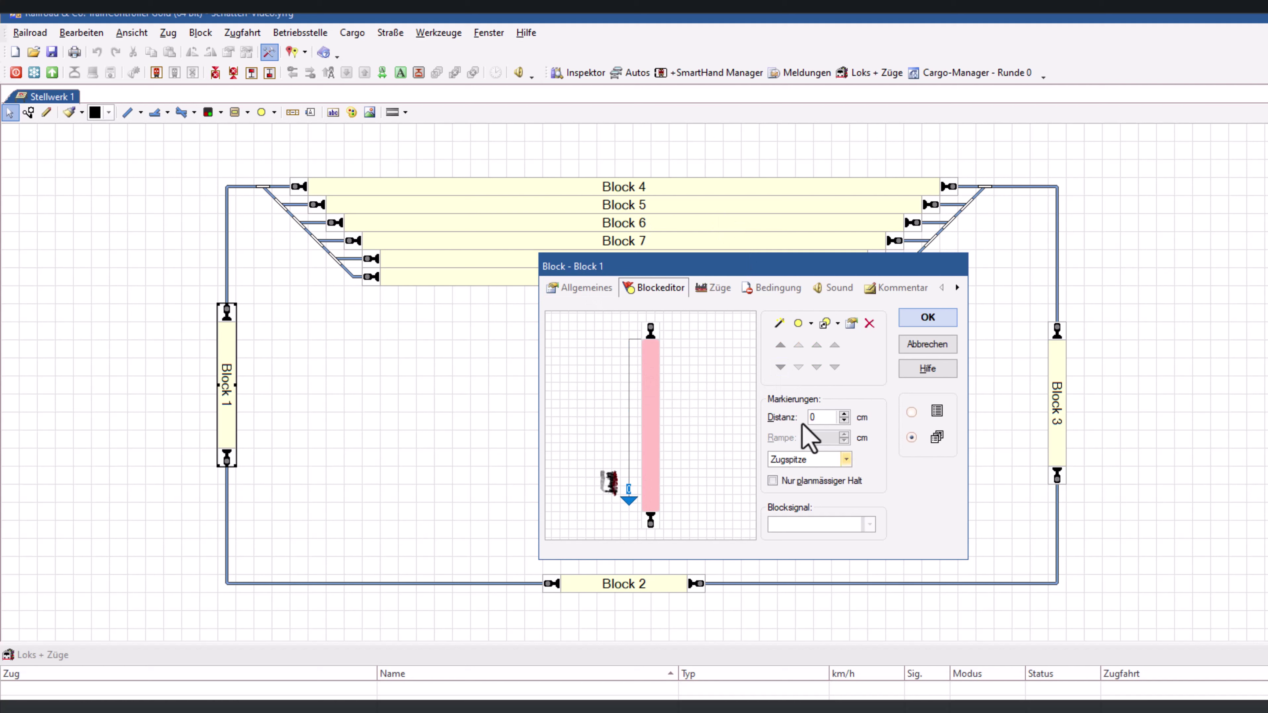
{"action": "double_click", "coordinate": [813, 418]}
{"action": "type", "text": "100"}
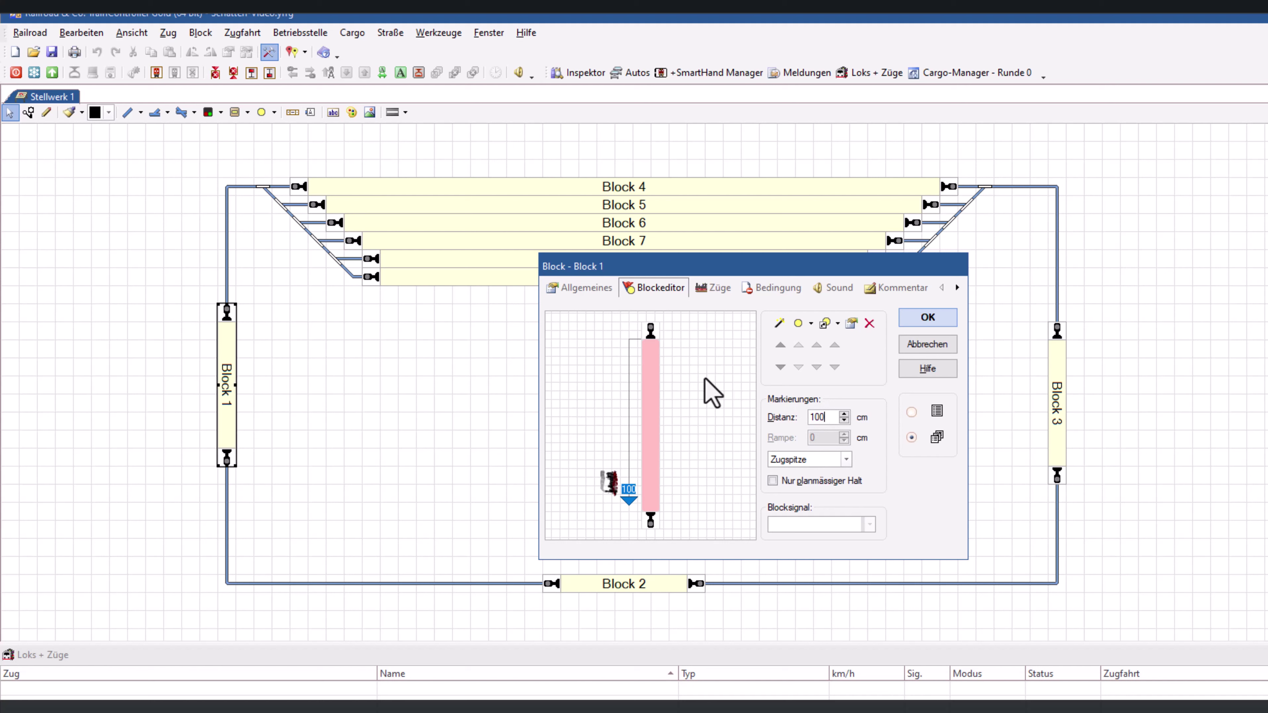
- Add a brake marker for the downward direction to Block 1's contact indicator, with 50 cm distance, 50 cm ramp and Zugspitze as reference
{"action": "left_click", "coordinate": [653, 369]}
{"action": "left_click", "coordinate": [797, 367]}
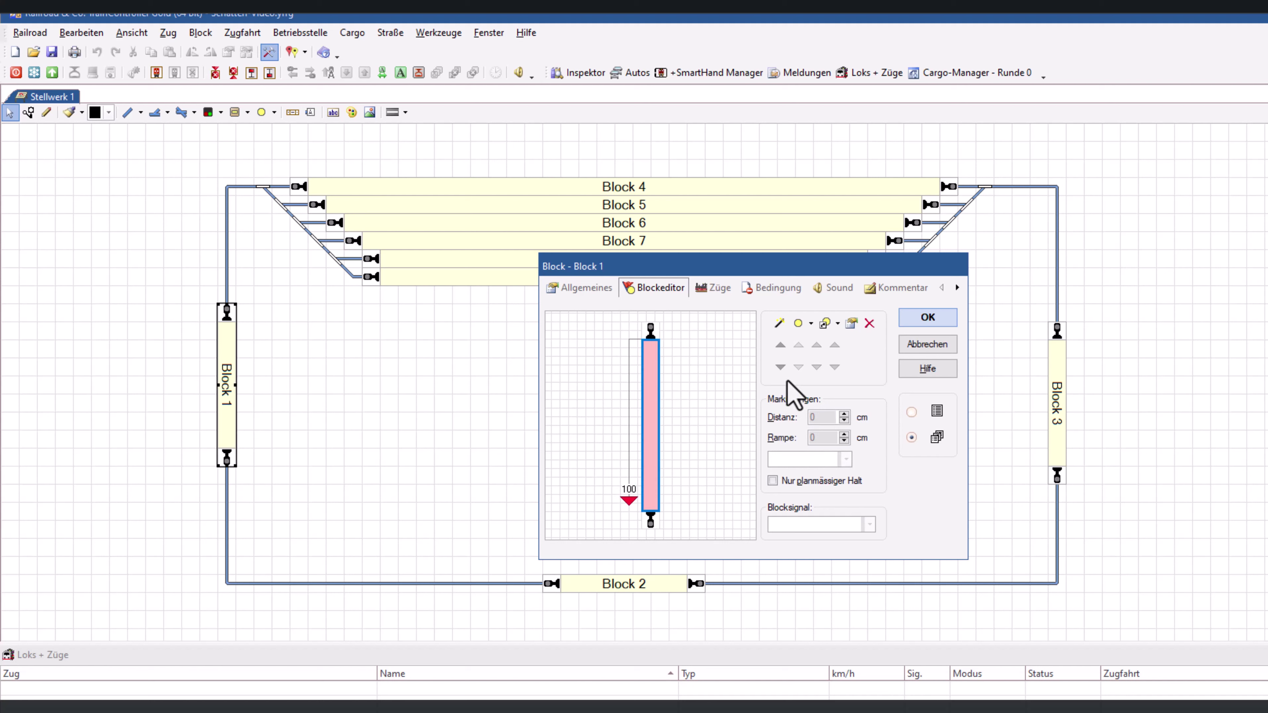
{"action": "double_click", "coordinate": [828, 437]}
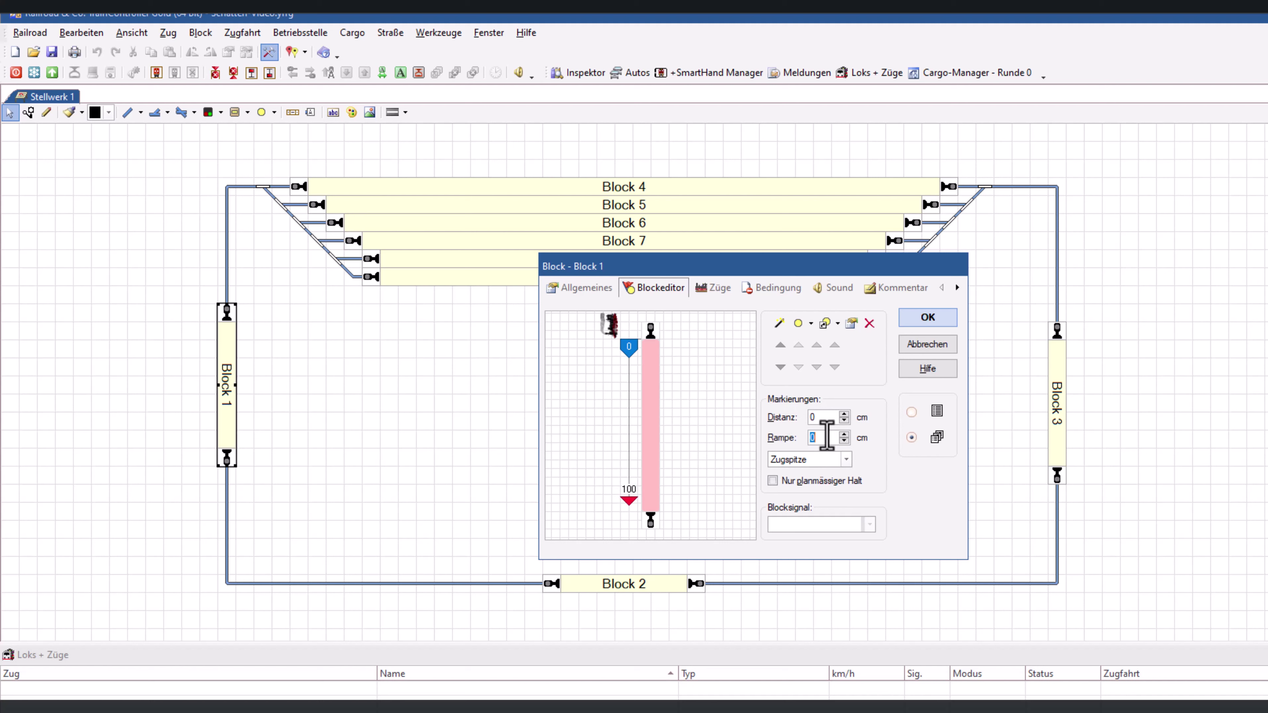
{"action": "type", "text": "1"}
{"action": "type", "text": "50"}
{"action": "double_click", "coordinate": [827, 438]}
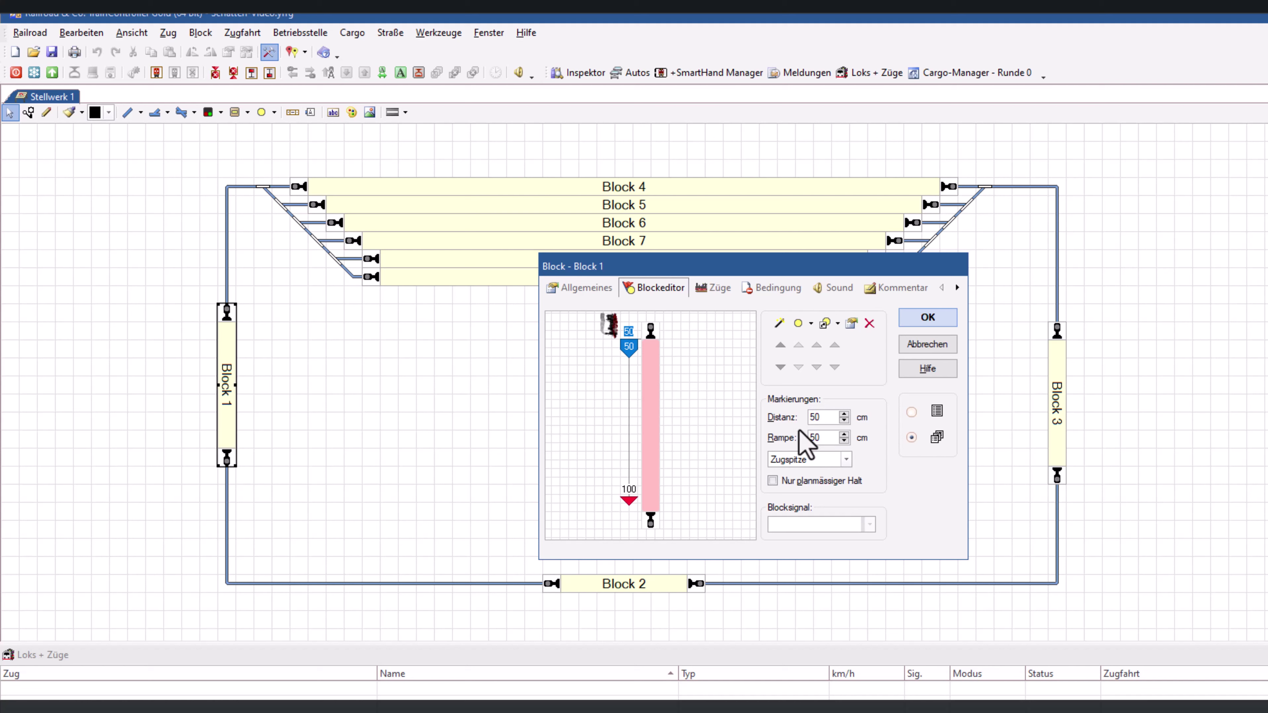
{"action": "left_click", "coordinate": [846, 460]}
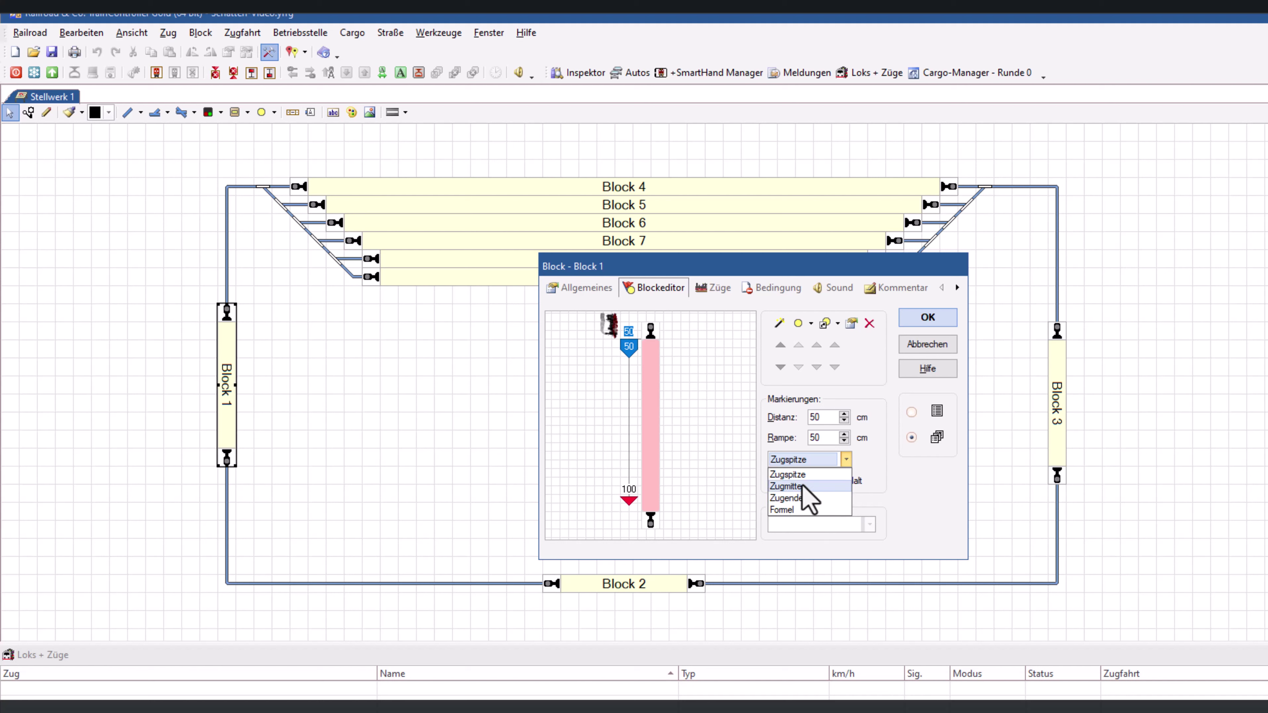
{"action": "left_click", "coordinate": [799, 460]}
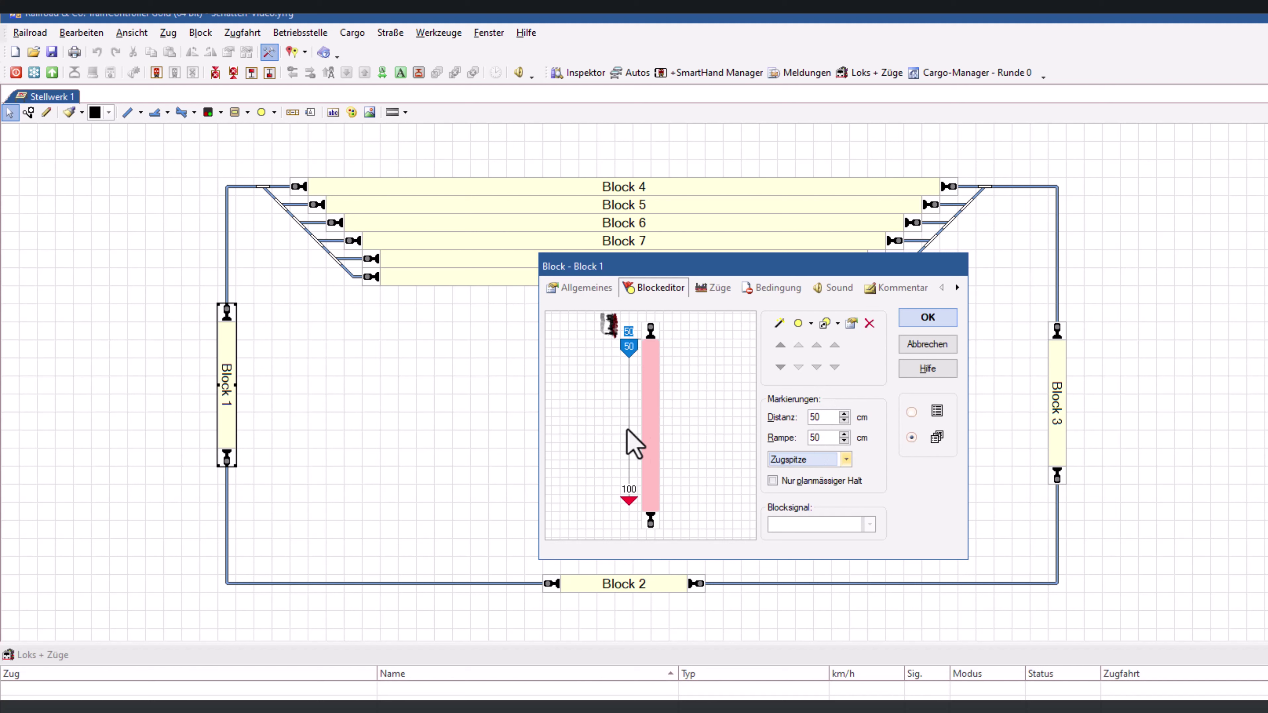
- Add a stop marker for the upward direction at the upper end of Block 1's contact indicator and set its distance to 100 cm
{"action": "left_click", "coordinate": [651, 434]}
{"action": "left_click", "coordinate": [781, 345]}
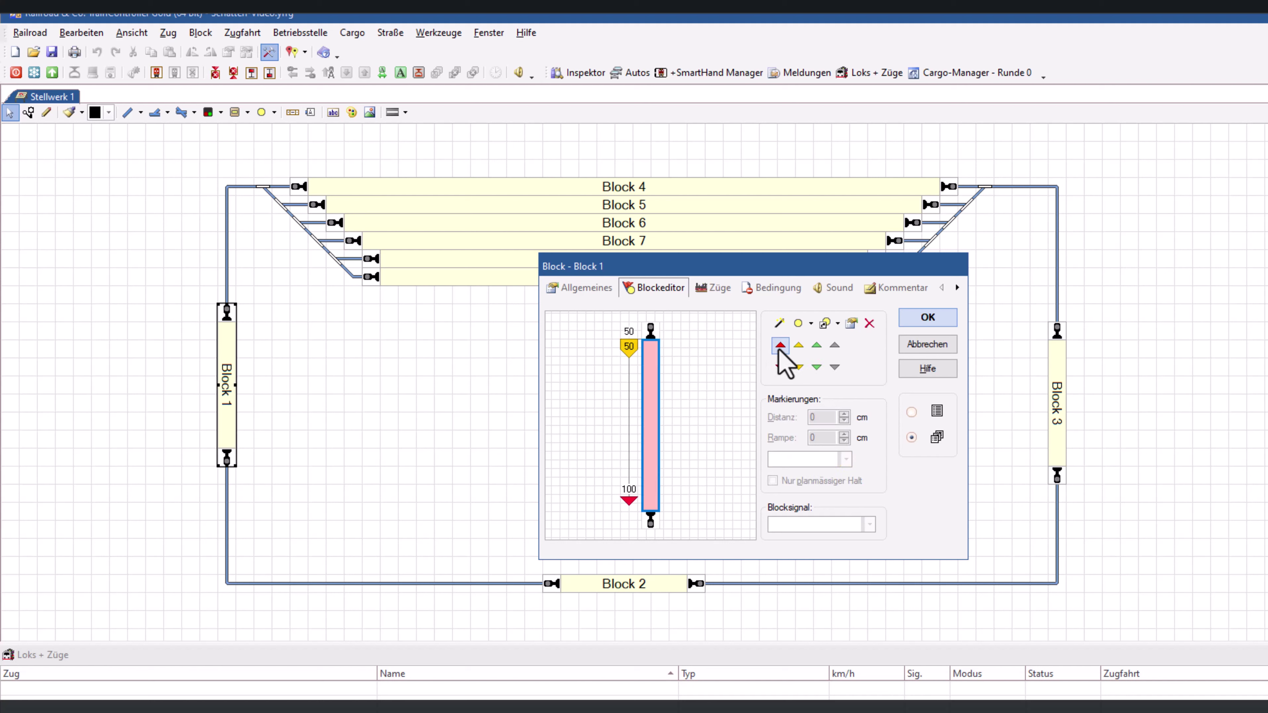
{"action": "left_click", "coordinate": [673, 510]}
{"action": "mouse_move", "coordinate": [675, 514]}
{"action": "left_mouse_down"}
{"action": "mouse_move", "coordinate": [675, 385]}
{"action": "mouse_move", "coordinate": [658, 354]}
{"action": "left_mouse_up"}
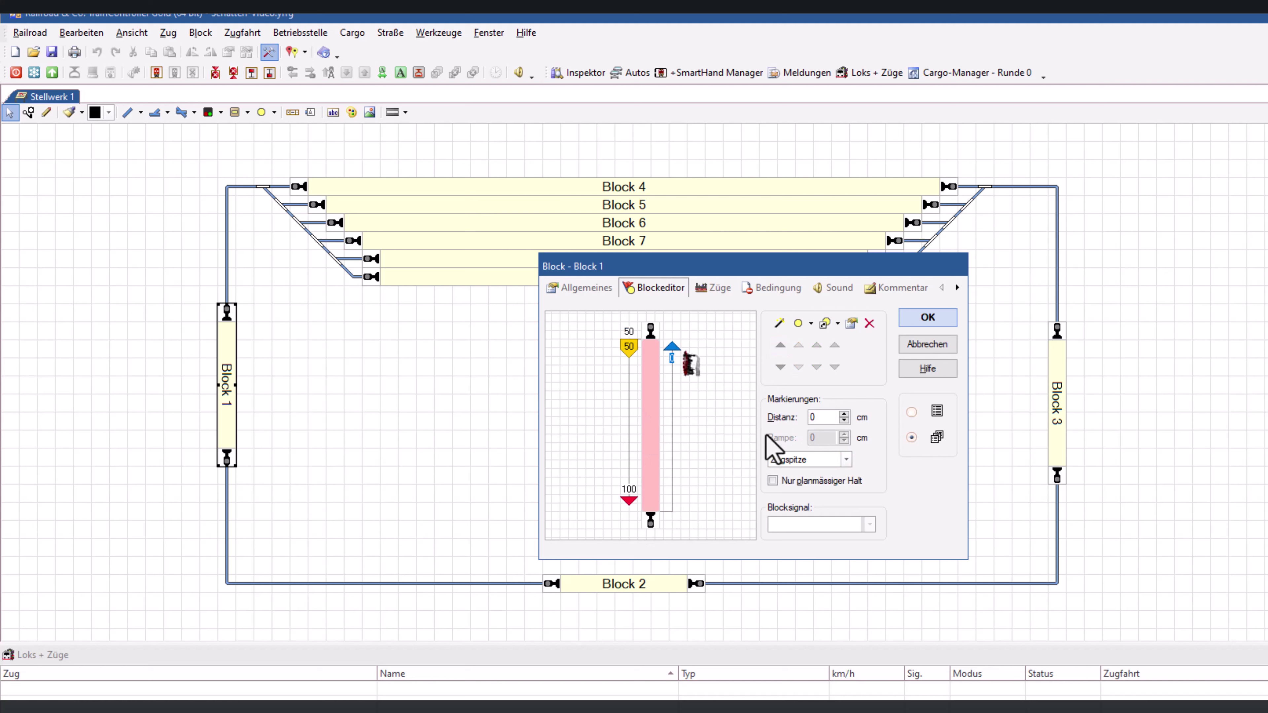
{"action": "left_click", "coordinate": [822, 418]}
{"action": "type", "text": "100"}
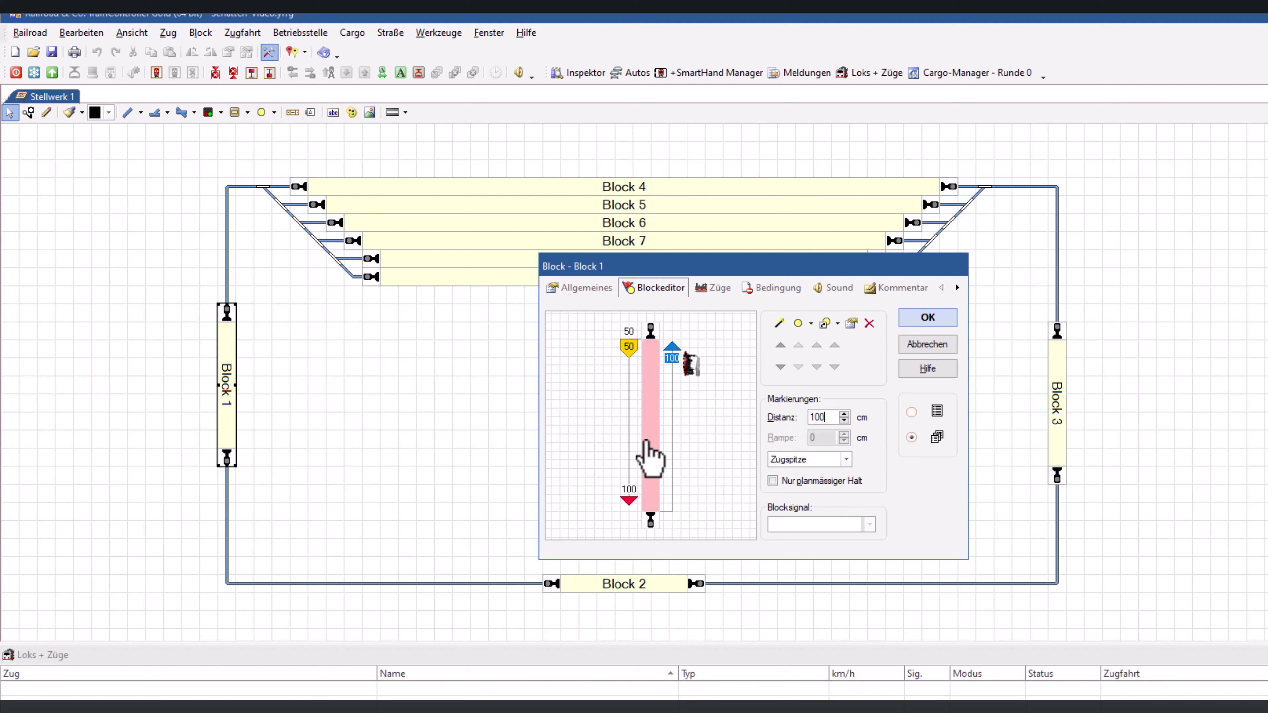
- Add a brake marker for the upward direction to Block 1's contact indicator, with a distance of 50 cm and a ramp of 50 cm
{"action": "left_click", "coordinate": [651, 453]}
{"action": "left_click", "coordinate": [799, 346]}
{"action": "double_click", "coordinate": [825, 418]}
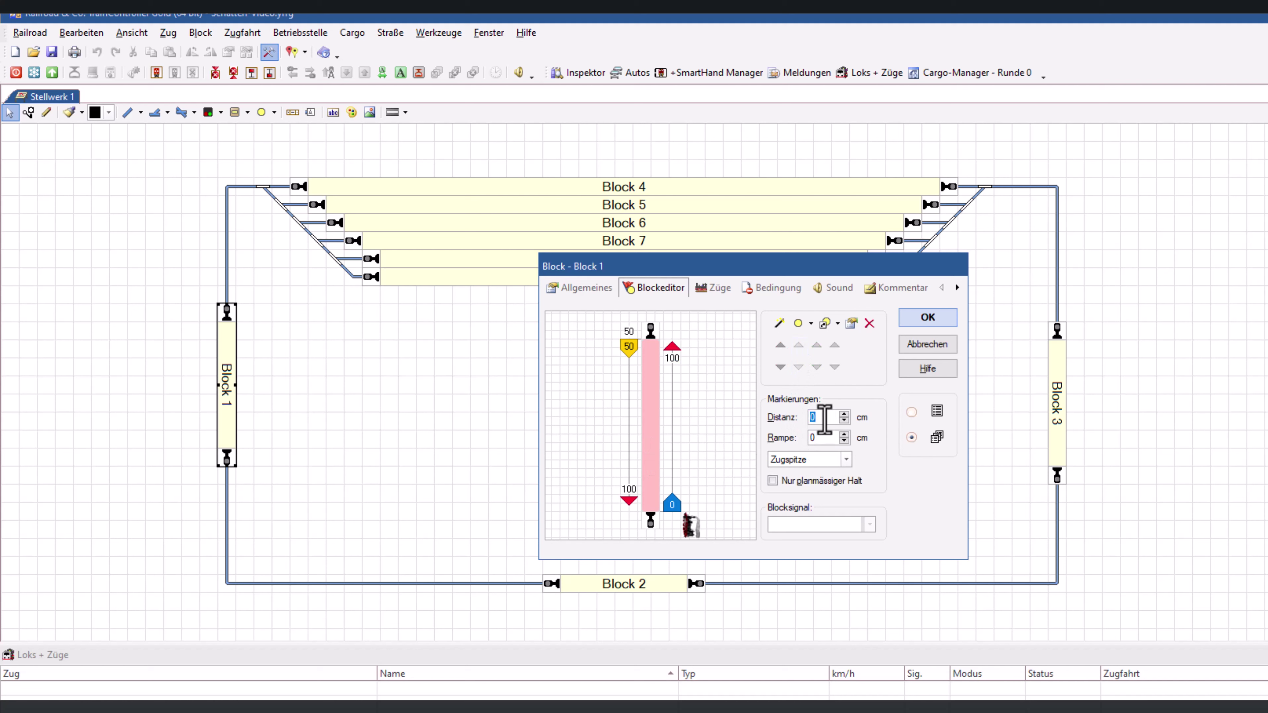
{"action": "type", "text": "50"}
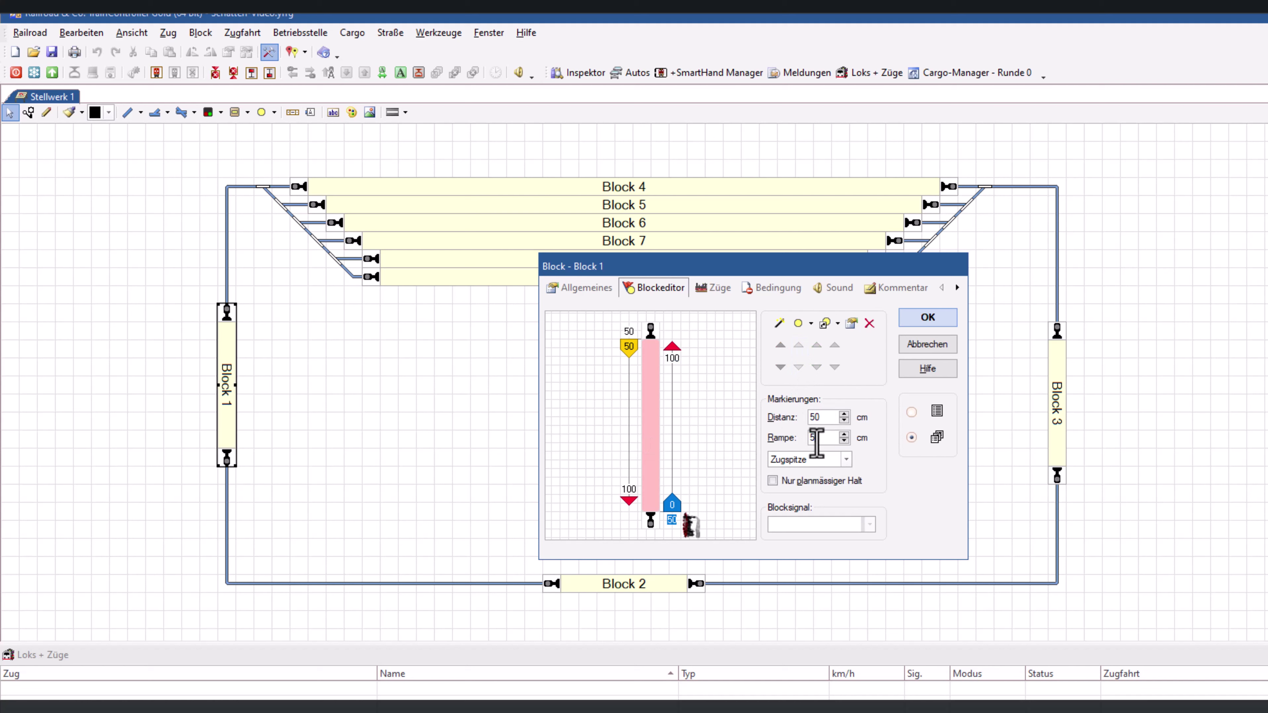
{"action": "left_click", "coordinate": [817, 438]}
{"action": "type", "text": "50"}
- Load Block 2 into the block editor and add a rightward stop marker with a distance of 100 cm to its contact indicator
{"action": "left_click", "coordinate": [638, 587]}
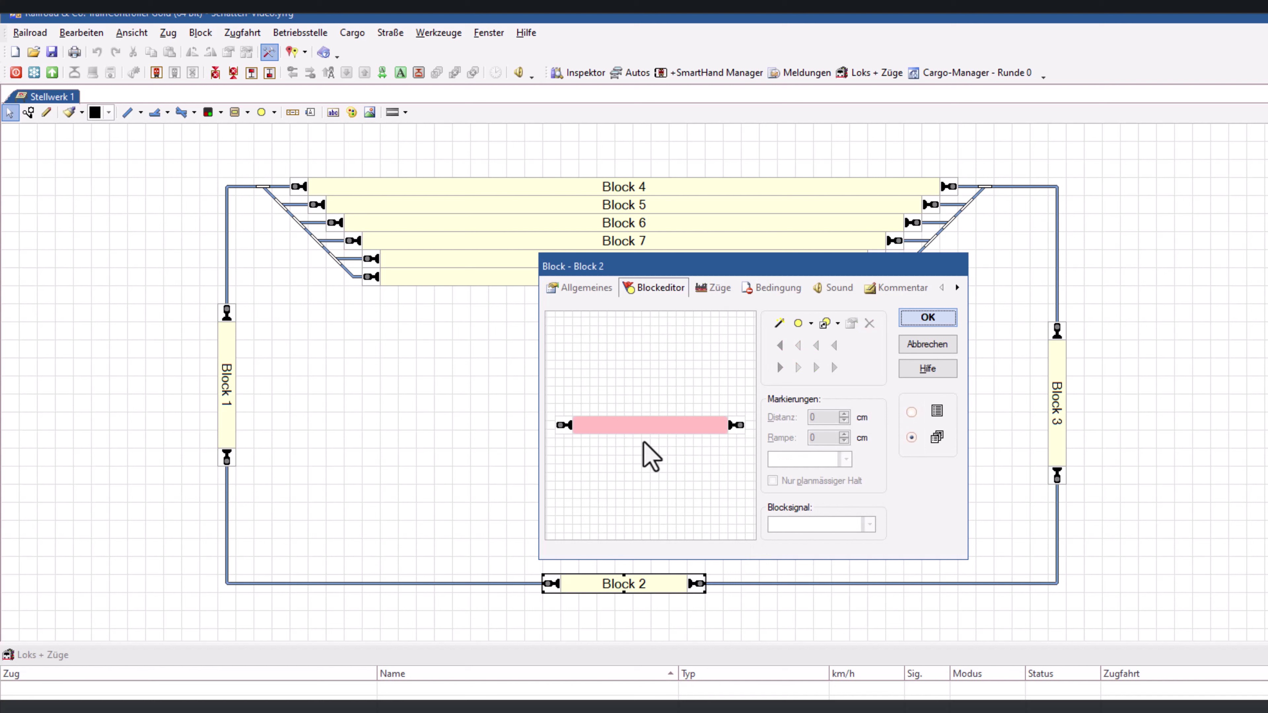
{"action": "left_click", "coordinate": [728, 433]}
{"action": "left_click", "coordinate": [780, 368]}
{"action": "mouse_move", "coordinate": [569, 445]}
{"action": "left_mouse_down"}
{"action": "mouse_move", "coordinate": [669, 462]}
{"action": "mouse_move", "coordinate": [727, 462]}
{"action": "mouse_move", "coordinate": [725, 447]}
{"action": "left_mouse_up"}
{"action": "type", "text": "100"}
- Add a rightward brake marker to Block 2's contact indicator, with a distance of 50 cm and a ramp of 50 cm
{"action": "left_click", "coordinate": [679, 442]}
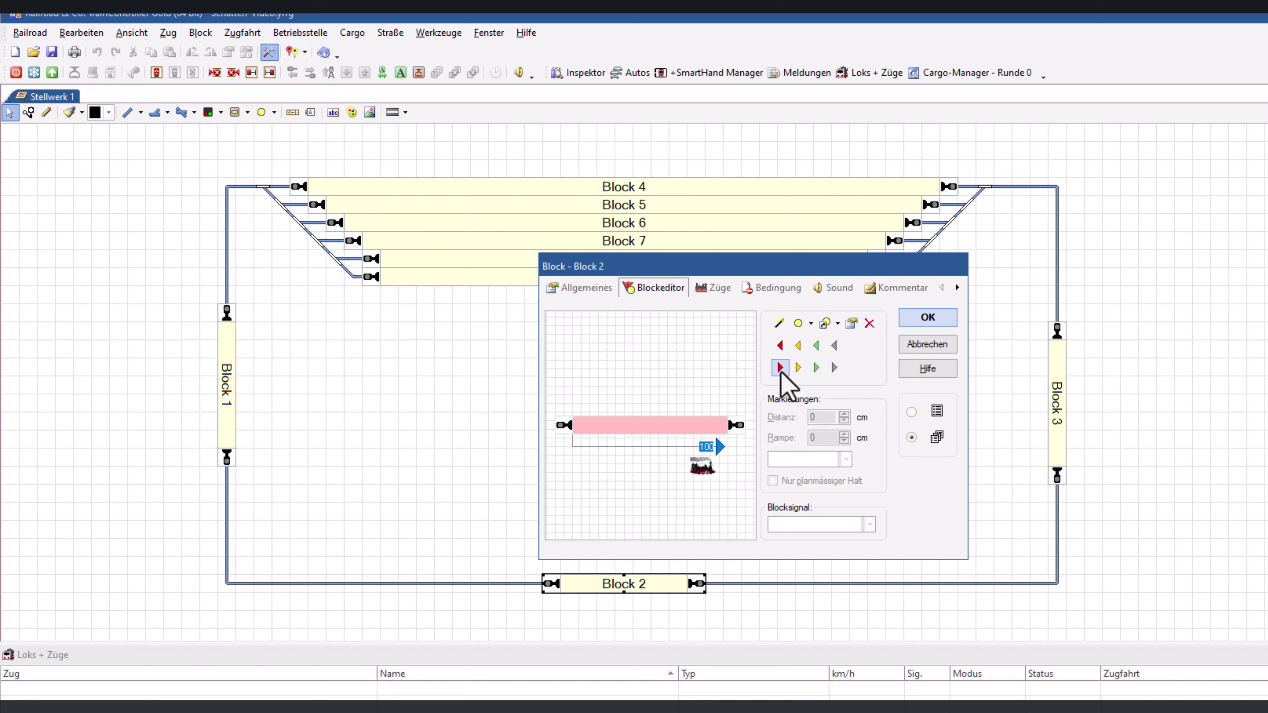
{"action": "left_click", "coordinate": [781, 369]}
{"action": "double_click", "coordinate": [814, 417]}
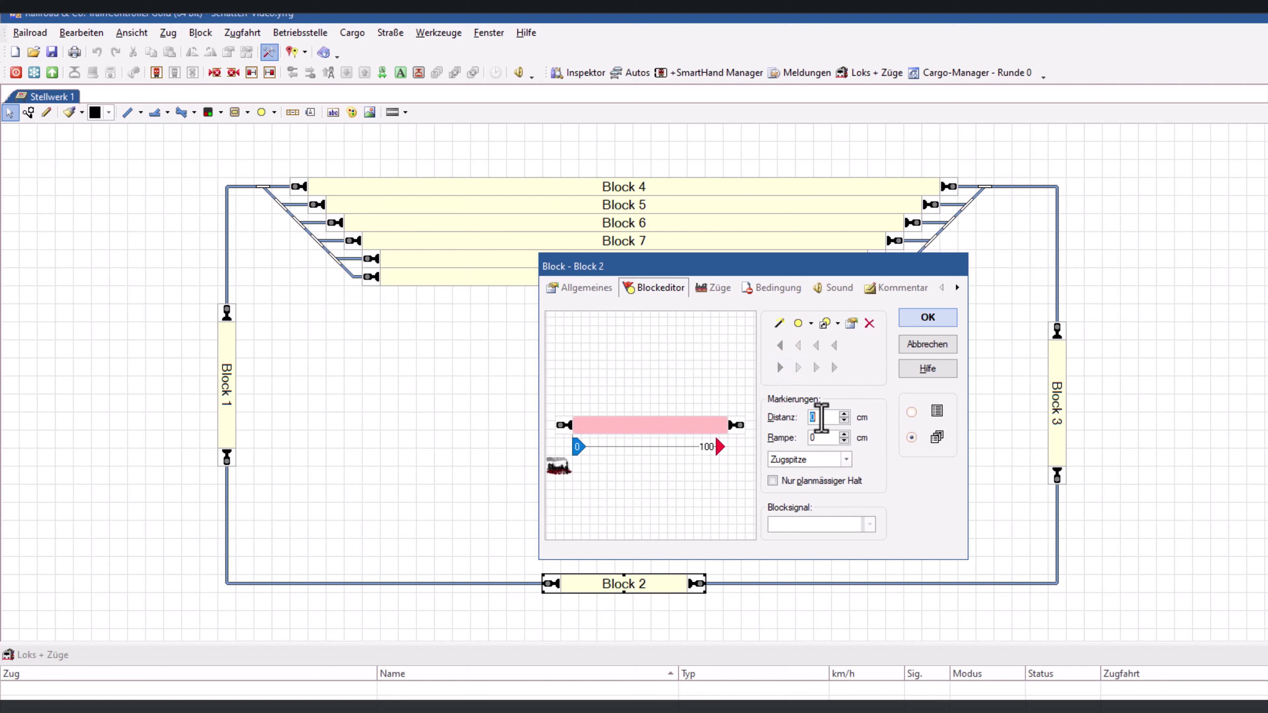
{"action": "type", "text": "50"}
- Add a leftward stop marker at the left end of Block 2's contact indicator and set its distance to 100 cm
{"action": "left_click", "coordinate": [704, 427]}
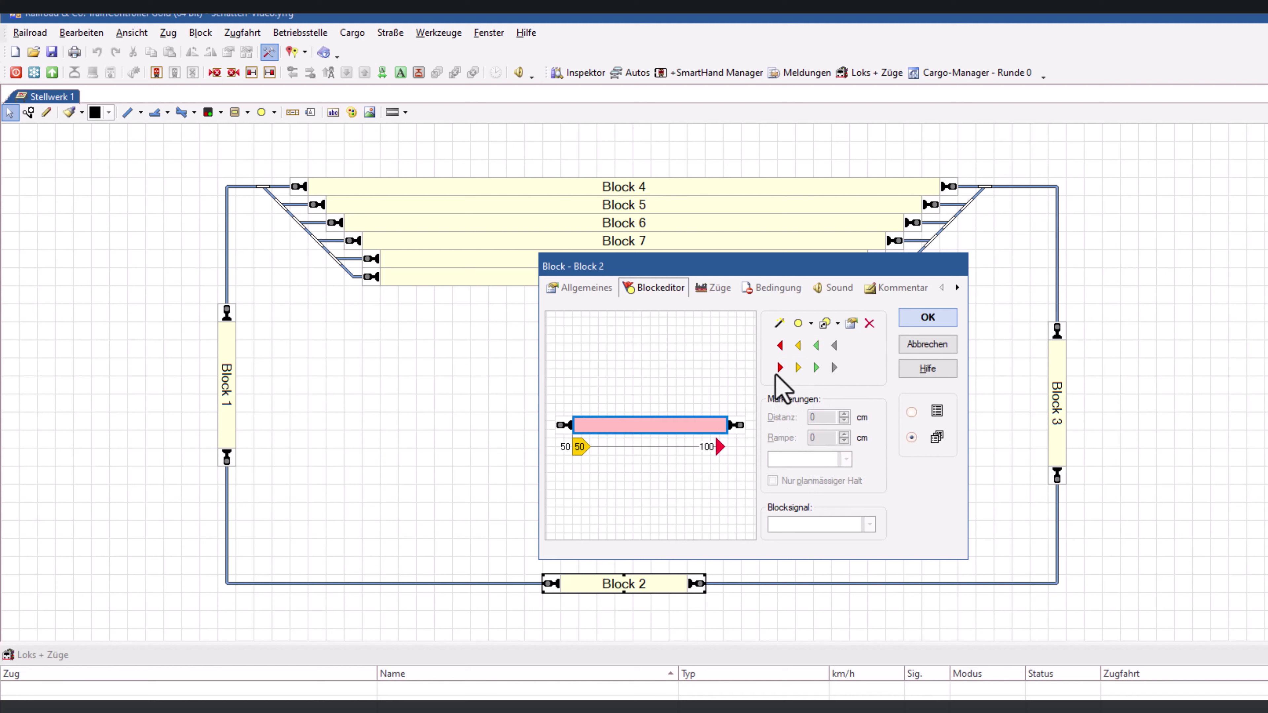
{"action": "mouse_move", "coordinate": [739, 424]}
{"action": "left_mouse_down"}
{"action": "mouse_move", "coordinate": [731, 411]}
{"action": "mouse_move", "coordinate": [579, 424]}
{"action": "left_mouse_up"}
{"action": "double_click", "coordinate": [822, 418]}
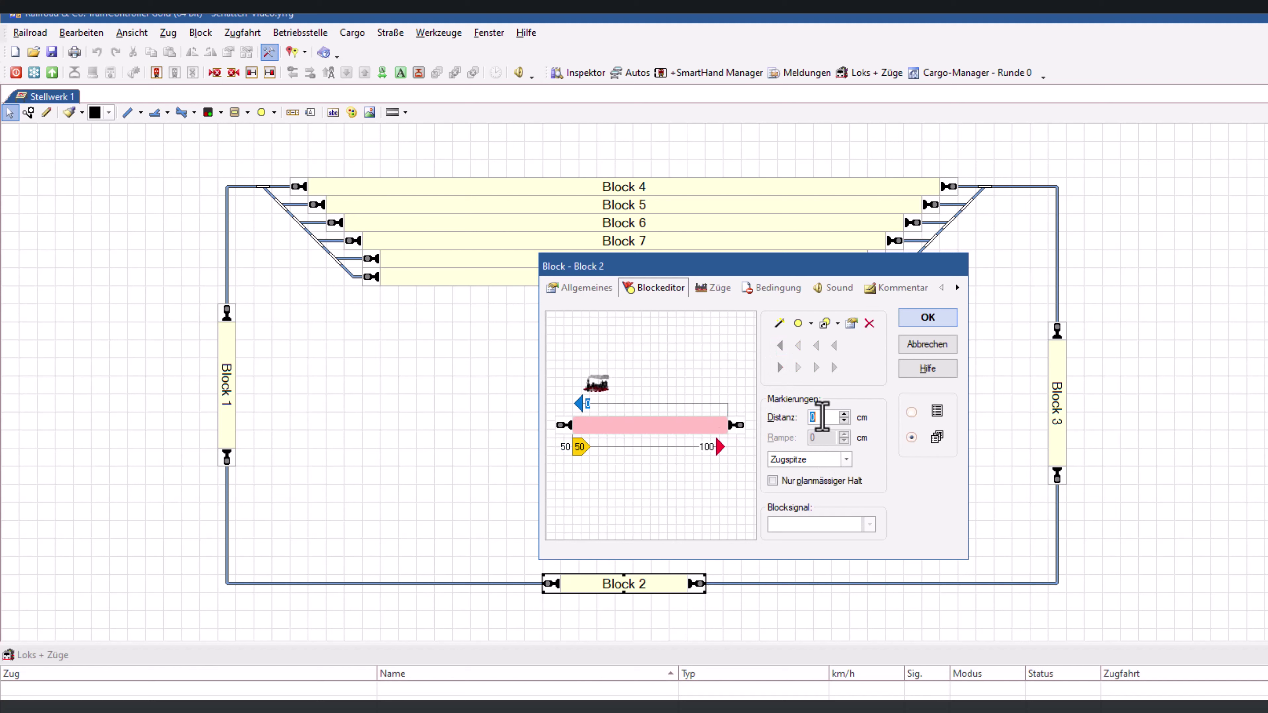
{"action": "type", "text": "100"}
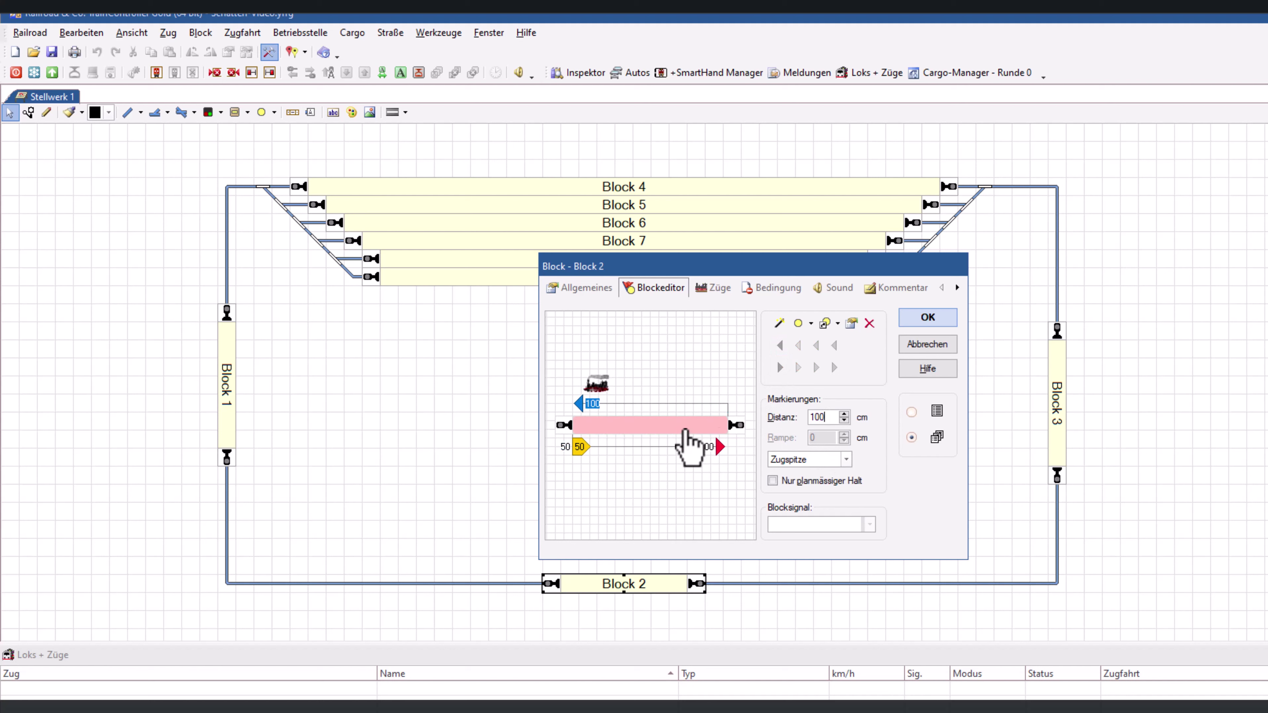
- Add a leftward brake marker to Block 2's contact indicator, with a distance of 50 cm and a ramp of 50 cm
{"action": "left_click", "coordinate": [798, 368]}
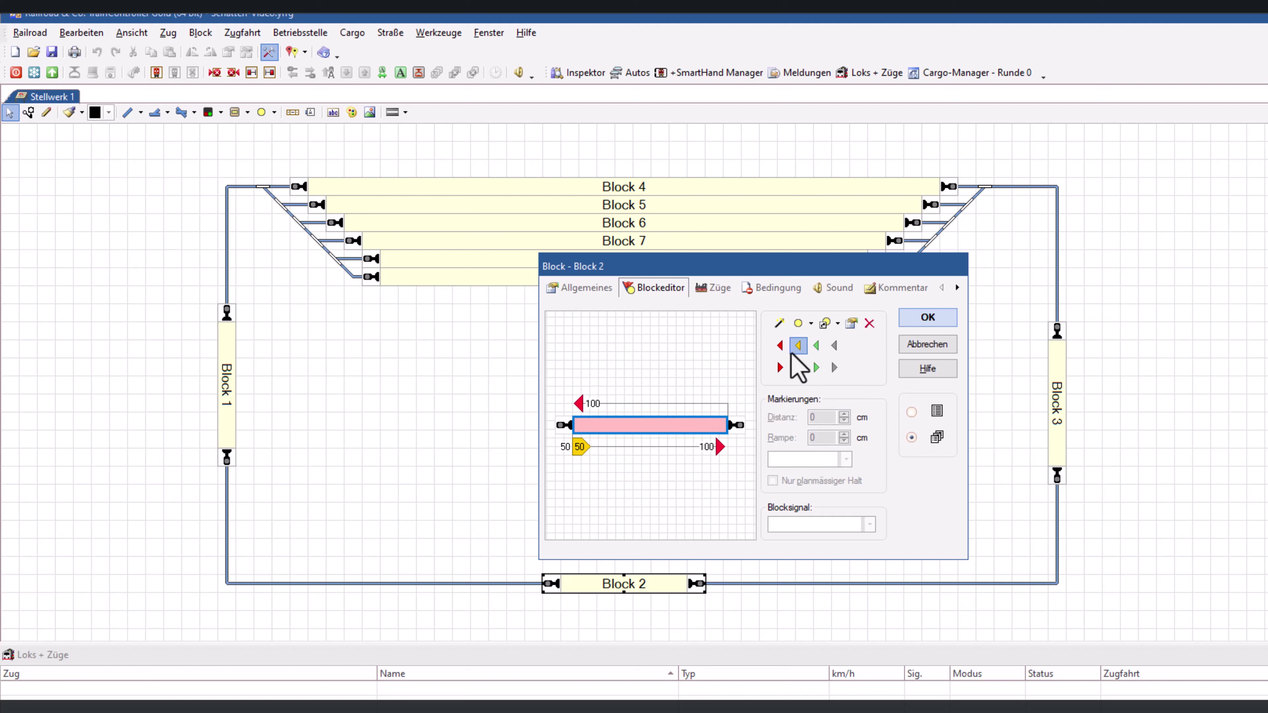
{"action": "left_click", "coordinate": [798, 345]}
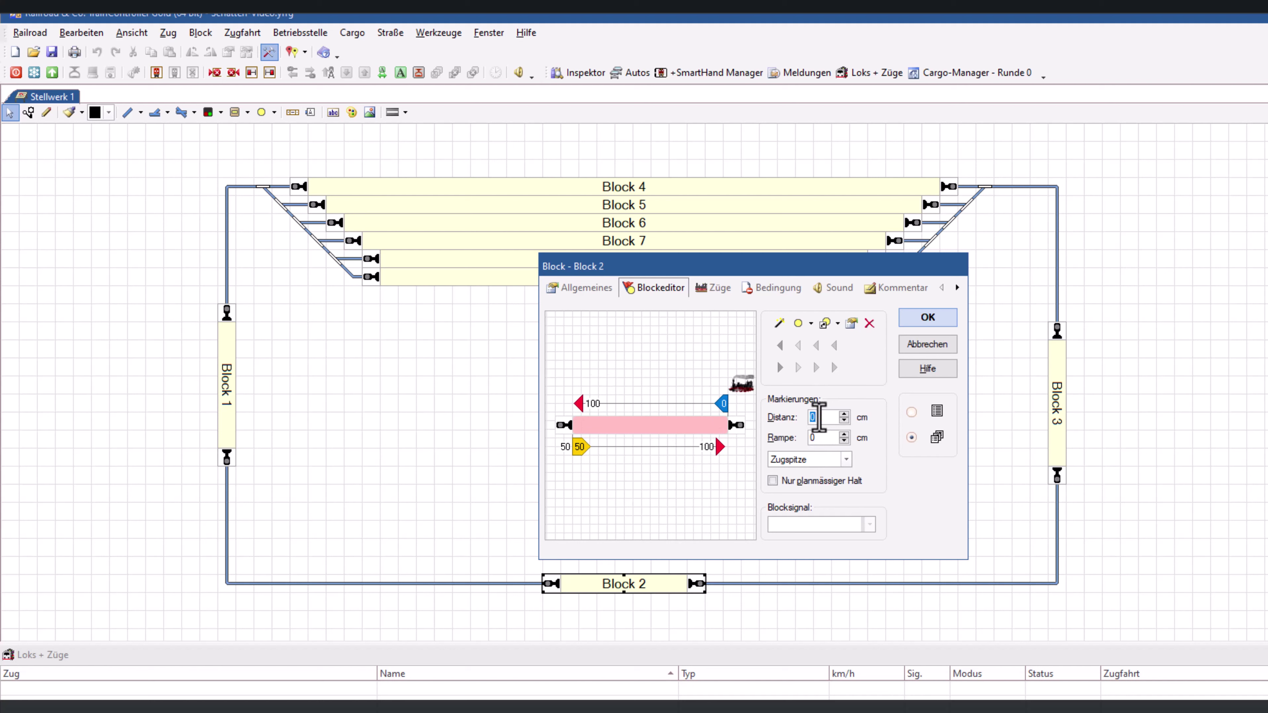
{"action": "type", "text": "5050"}
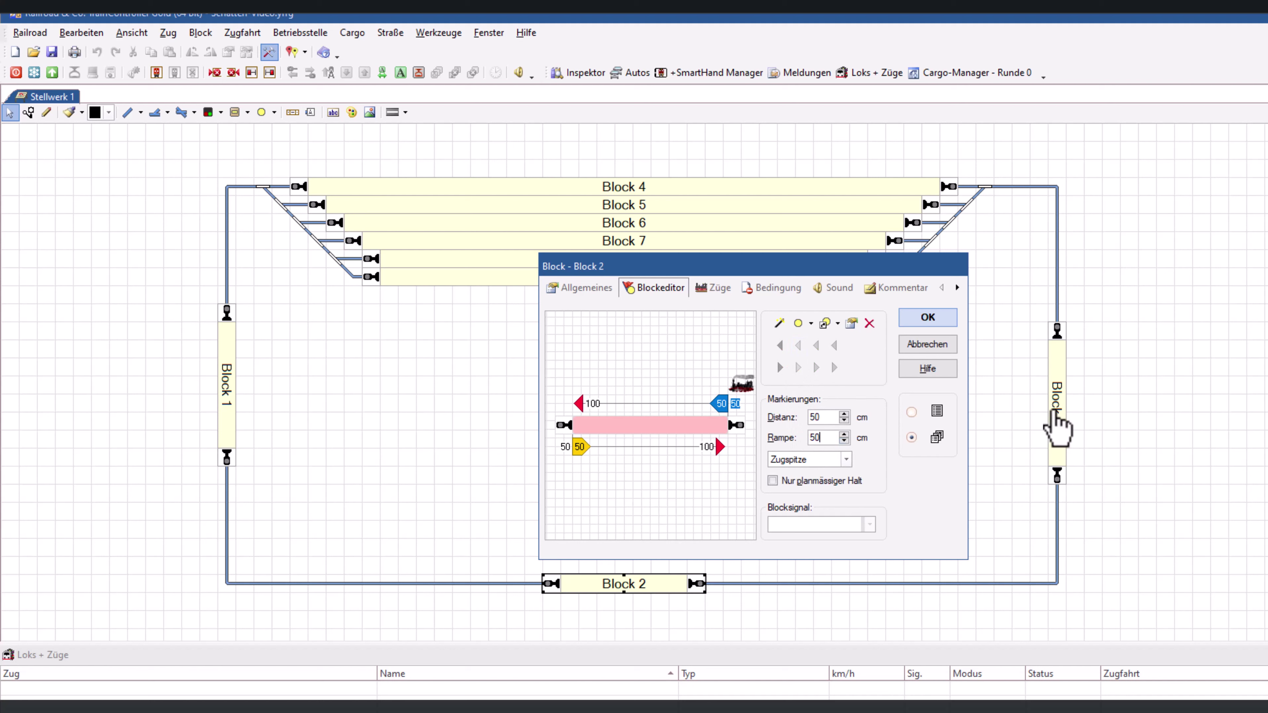
- Load Block 3 into the block editor and add an upward stop marker with a distance of 100 cm to its contact indicator
{"action": "left_click", "coordinate": [1053, 414]}
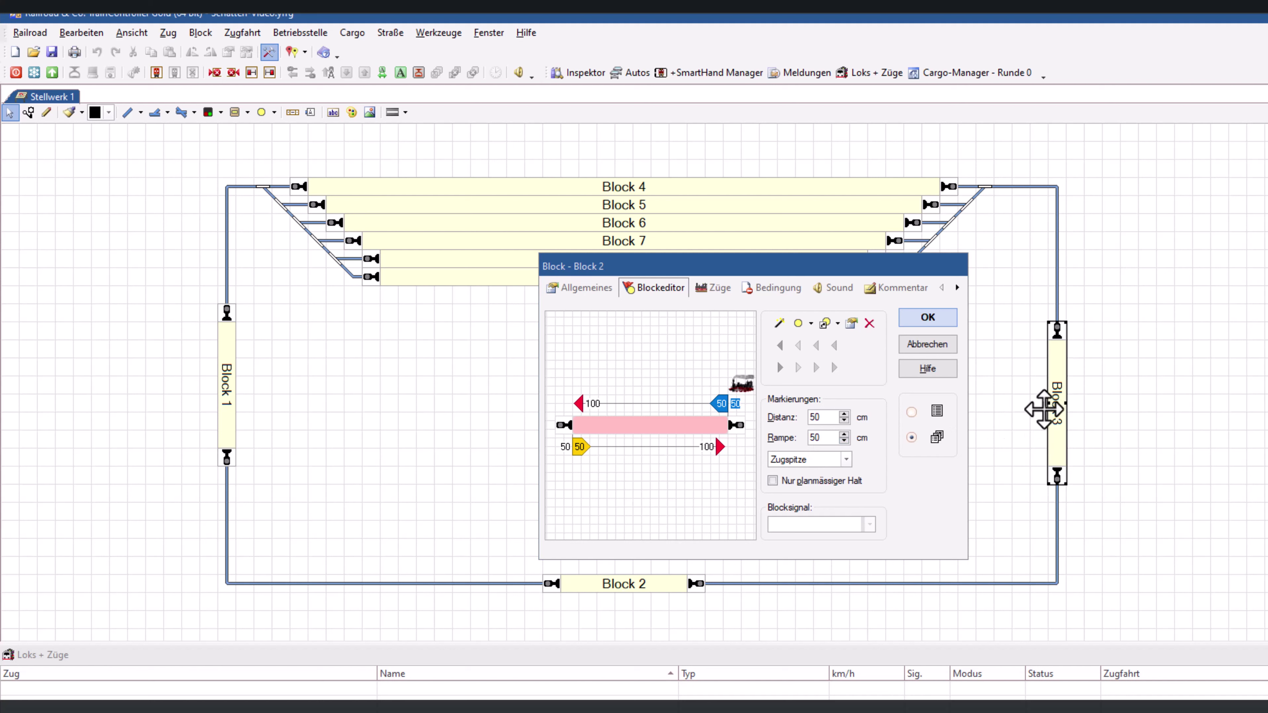
{"action": "left_click", "coordinate": [1044, 409]}
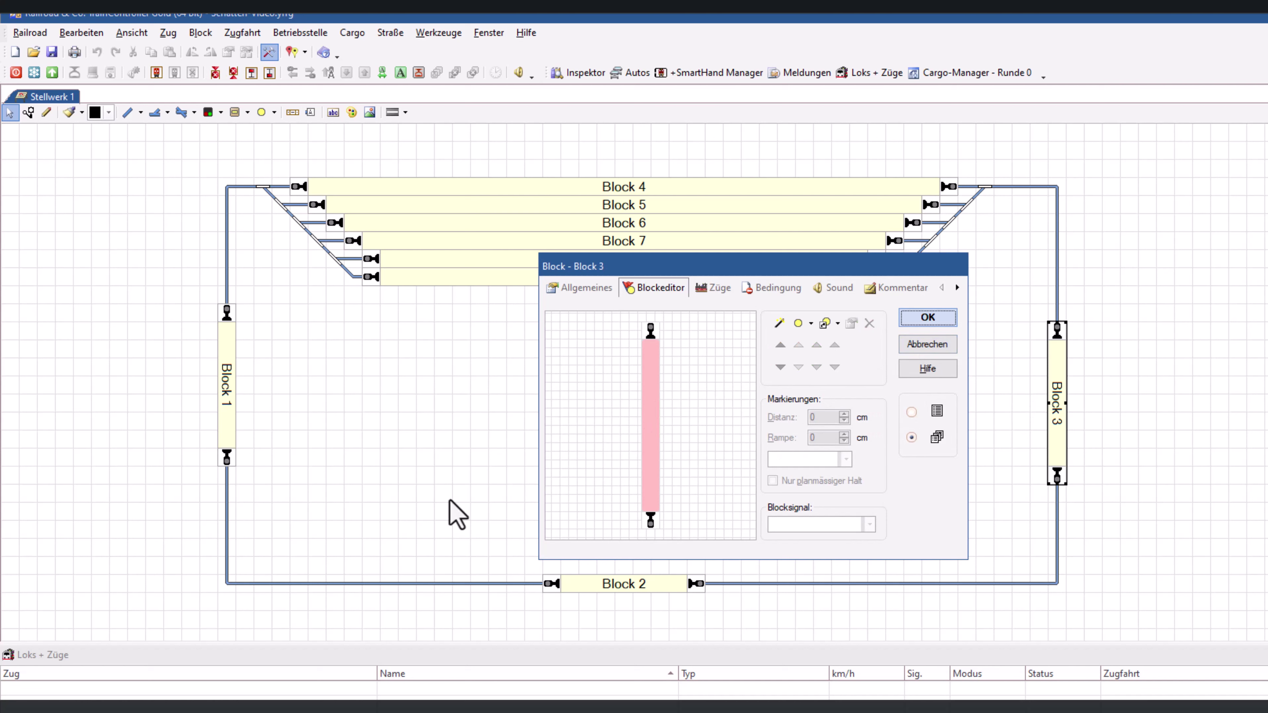
{"action": "left_click", "coordinate": [651, 462]}
{"action": "left_click", "coordinate": [780, 346]}
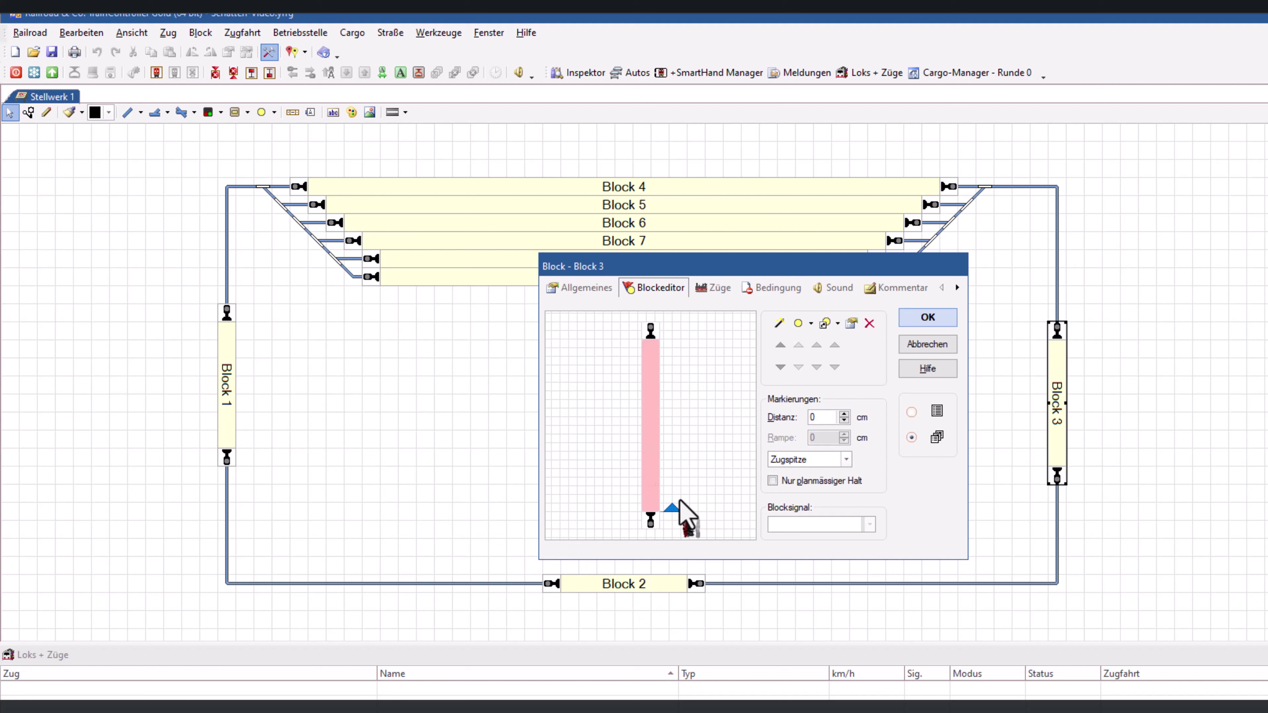
{"action": "left_click_drag", "start_coordinate": [677, 517], "coordinate": [660, 345]}
{"action": "left_click", "coordinate": [821, 417]}
{"action": "type", "text": "100"}
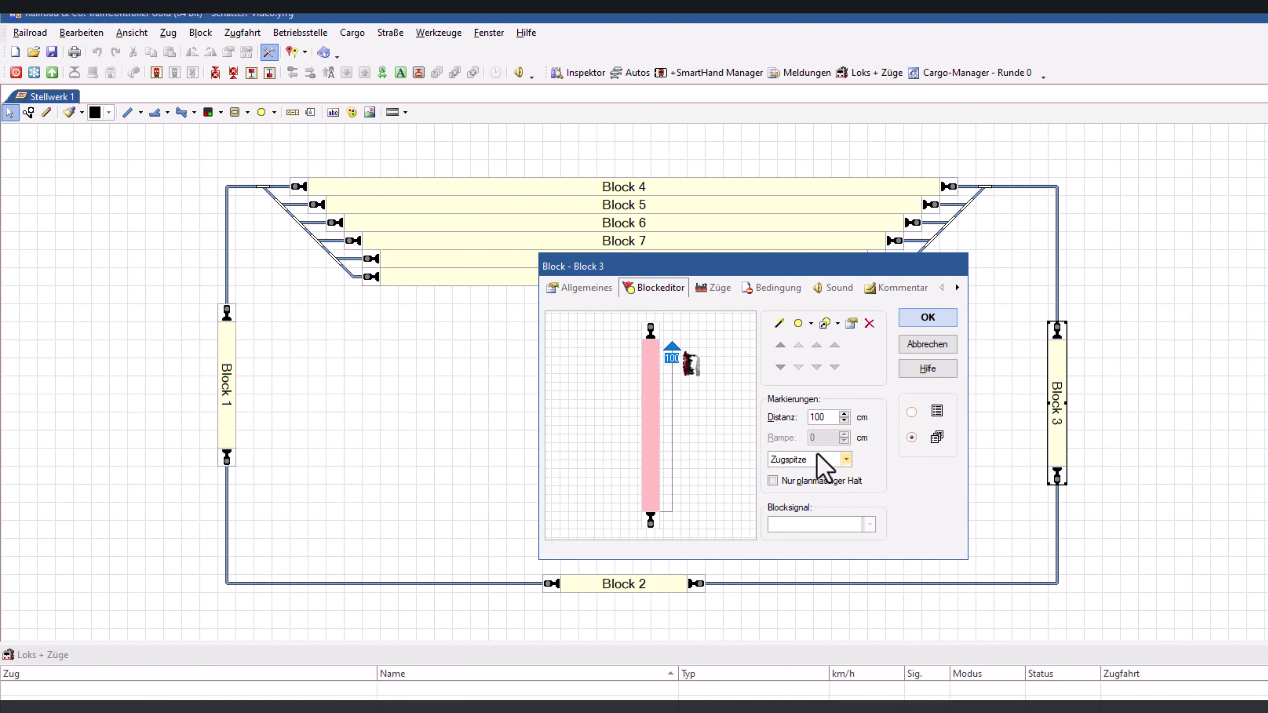
- Add an upward brake marker to Block 3's contact indicator, with a distance of 50 cm and a ramp of 50 cm
{"action": "left_click", "coordinate": [652, 455]}
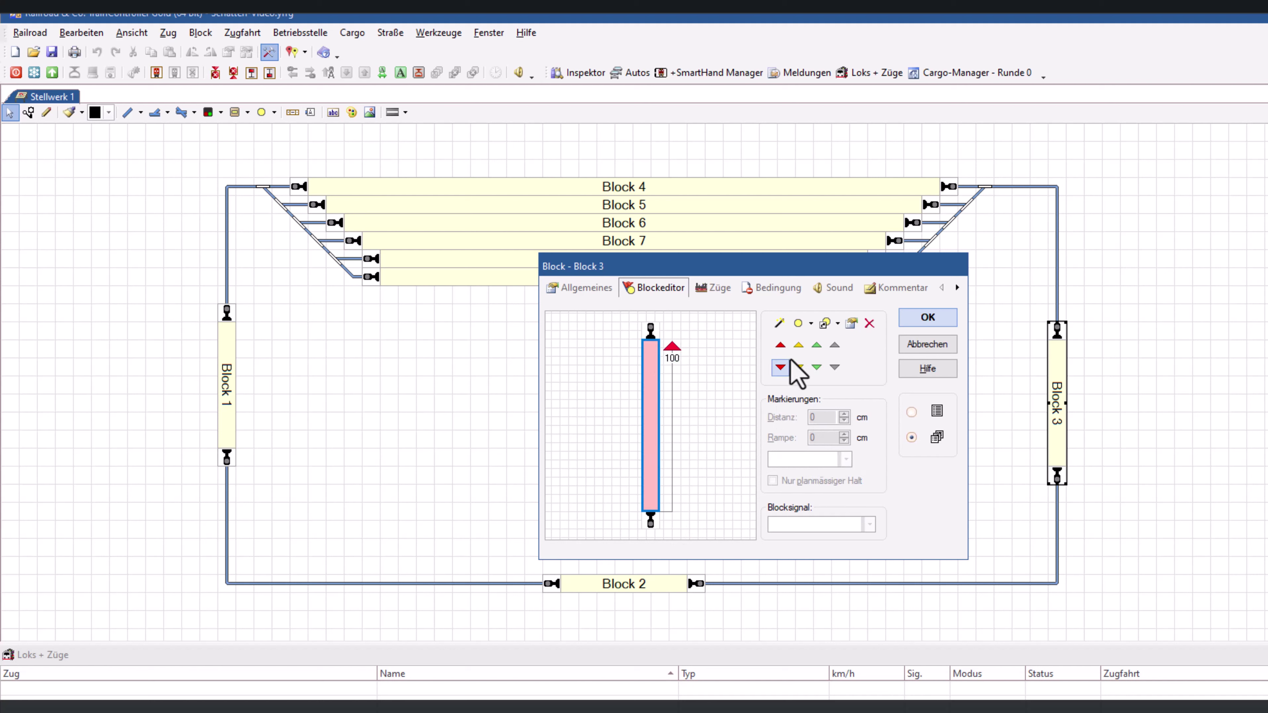
{"action": "left_click", "coordinate": [798, 346]}
{"action": "double_click", "coordinate": [822, 418]}
{"action": "type", "text": "50"}
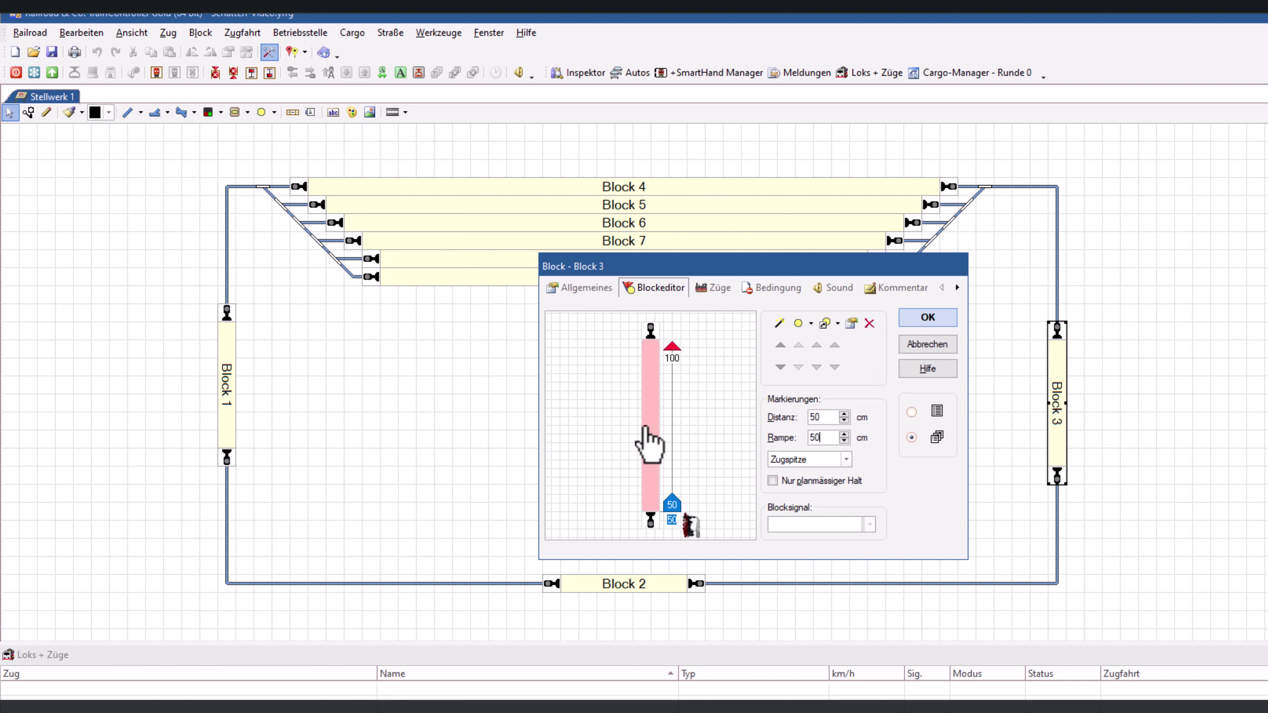
- Add a downward brake marker to Block 3's contact indicator, with a distance of 50 cm and a ramp of 50 cm
{"action": "left_click", "coordinate": [649, 444]}
{"action": "left_click", "coordinate": [797, 367]}
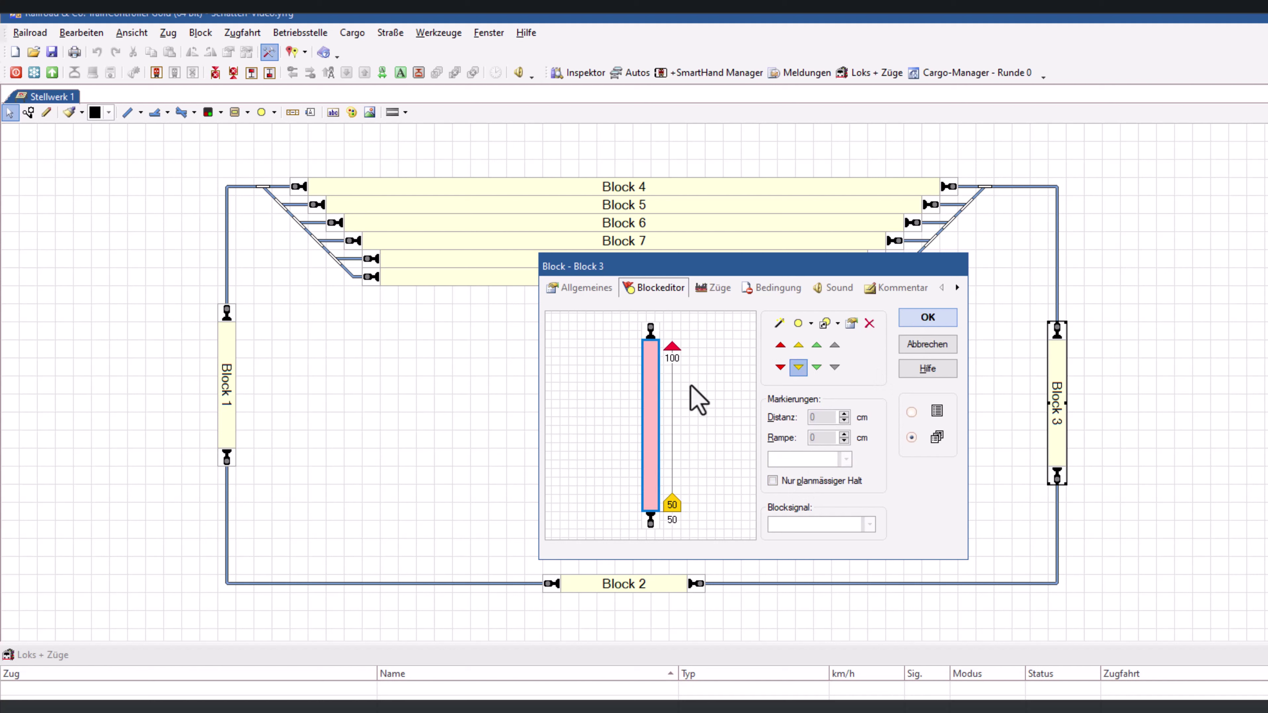
{"action": "left_click", "coordinate": [647, 352]}
{"action": "left_click", "coordinate": [822, 417]}
{"action": "double_click", "coordinate": [822, 417]}
{"action": "type", "text": "50"}
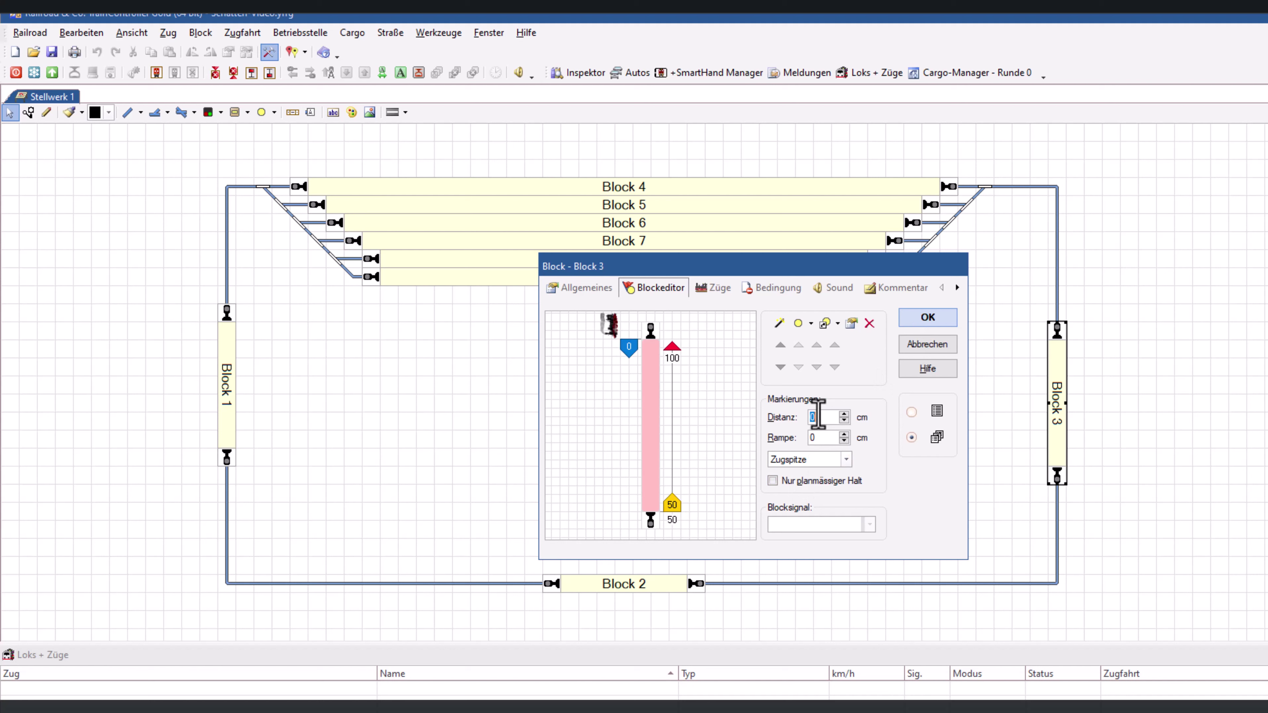
{"action": "left_click", "coordinate": [817, 437]}
- Add a downward stop marker at the lower end of Block 3's contact indicator, enter its distance and accept the block settings
{"action": "left_click", "coordinate": [653, 439]}
{"action": "left_click", "coordinate": [781, 368]}
{"action": "left_click_drag", "start_coordinate": [634, 414], "coordinate": [643, 518]}
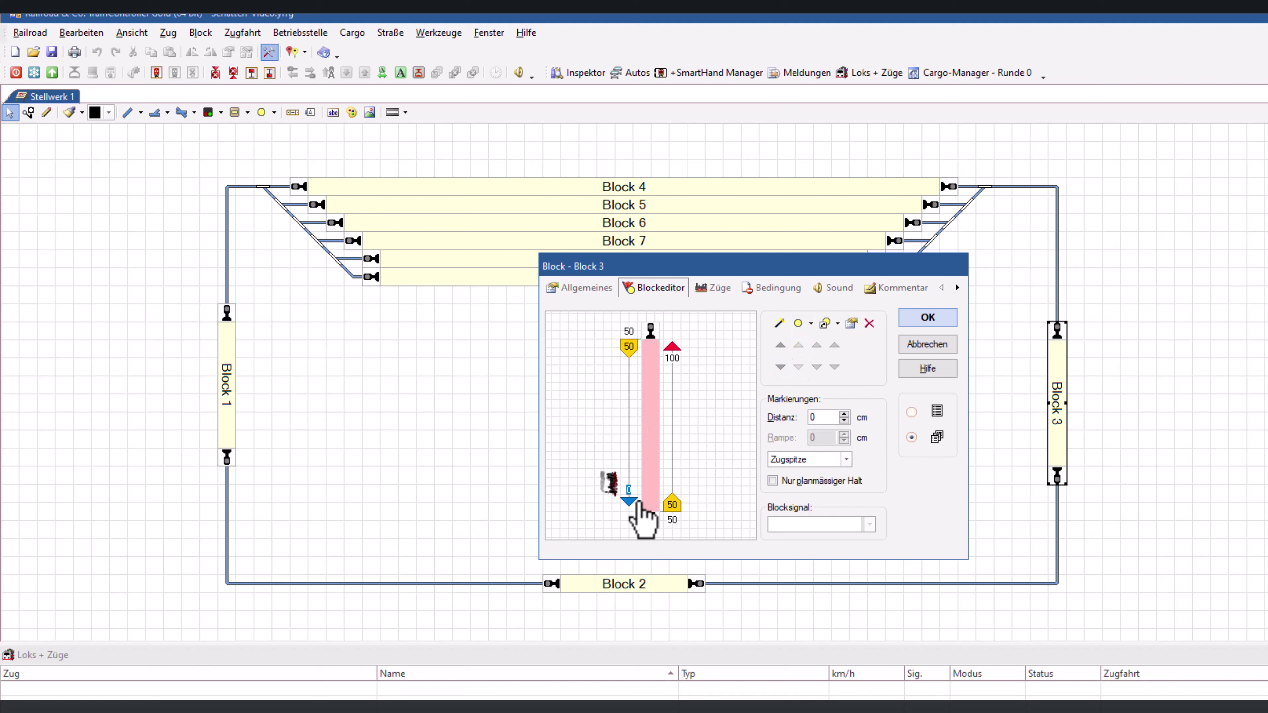
{"action": "double_click", "coordinate": [821, 417]}
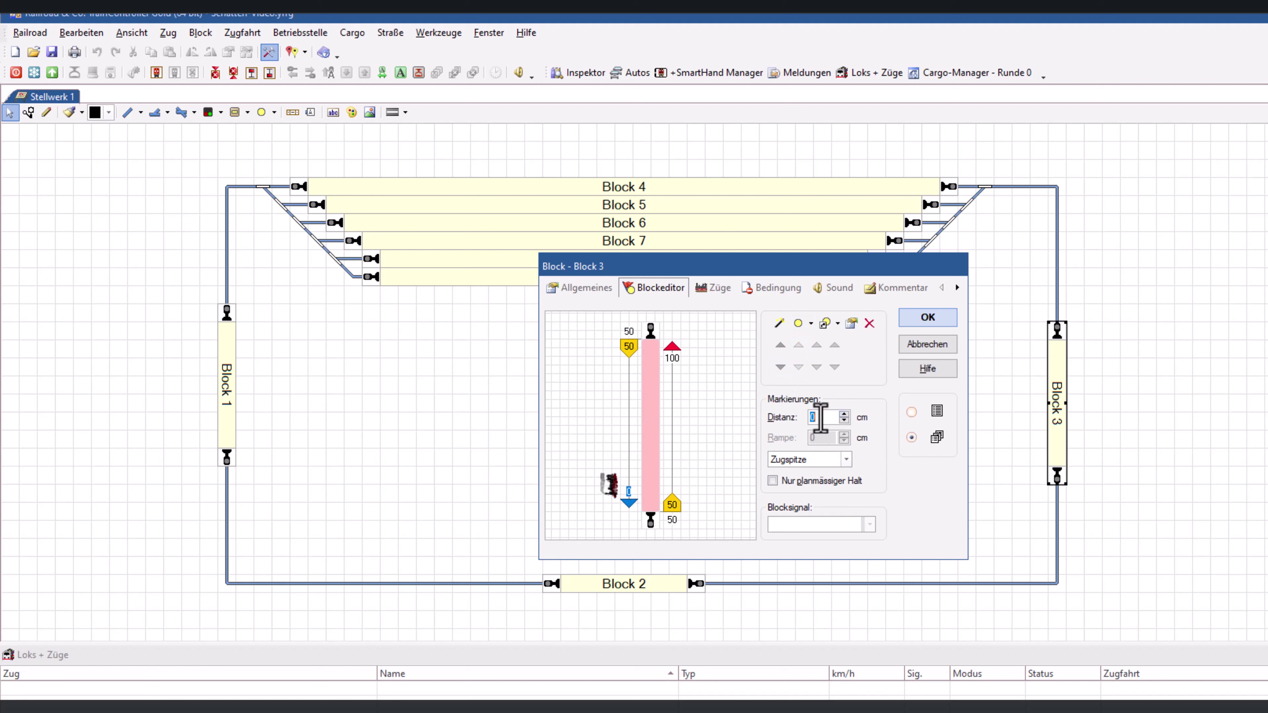
{"action": "type", "text": "1"}
{"action": "left_click", "coordinate": [928, 318]}
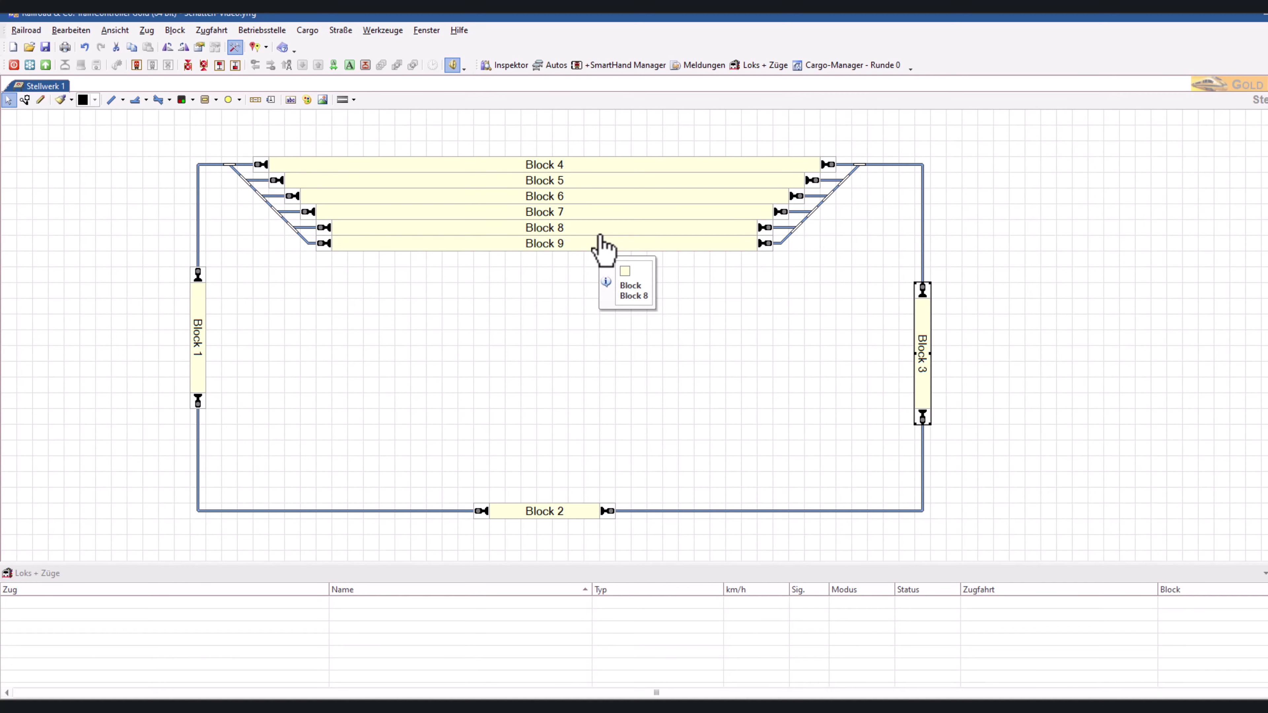
- Create a new locomotive and set its digital address to 1
{"action": "left_click", "coordinate": [150, 32]}
{"action": "left_click", "coordinate": [167, 46]}
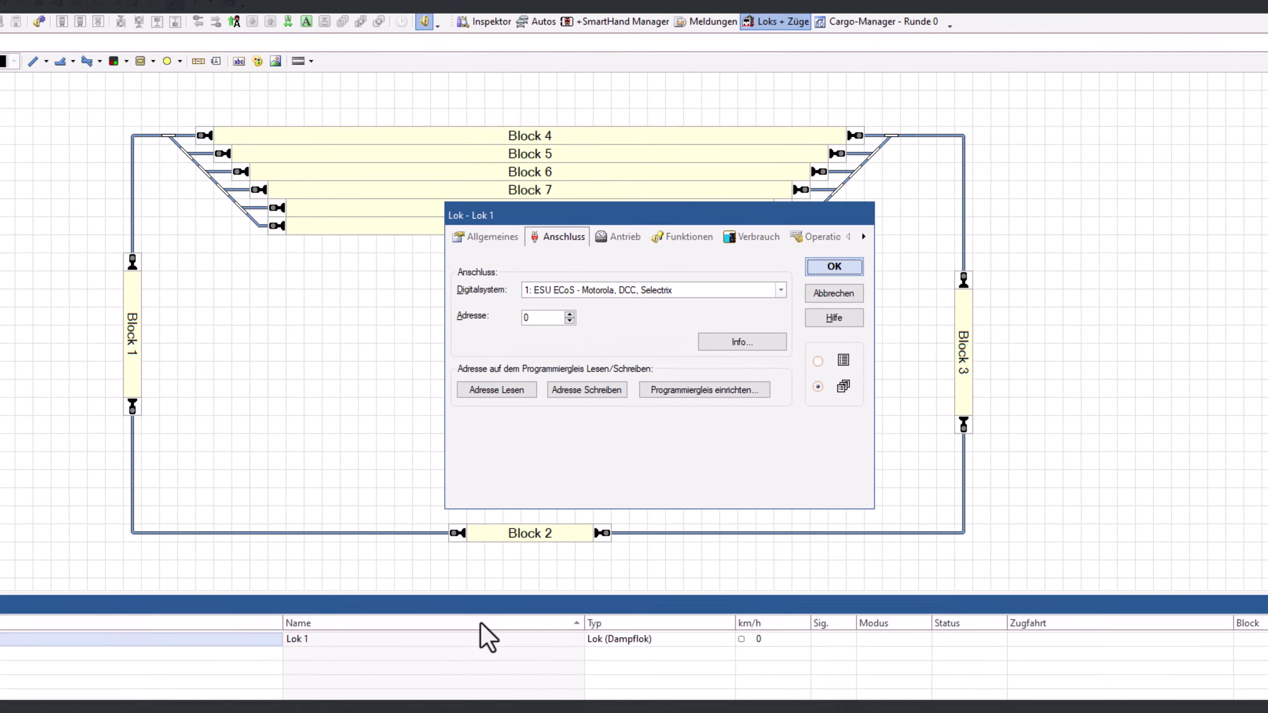
{"action": "key", "text": "Up"}
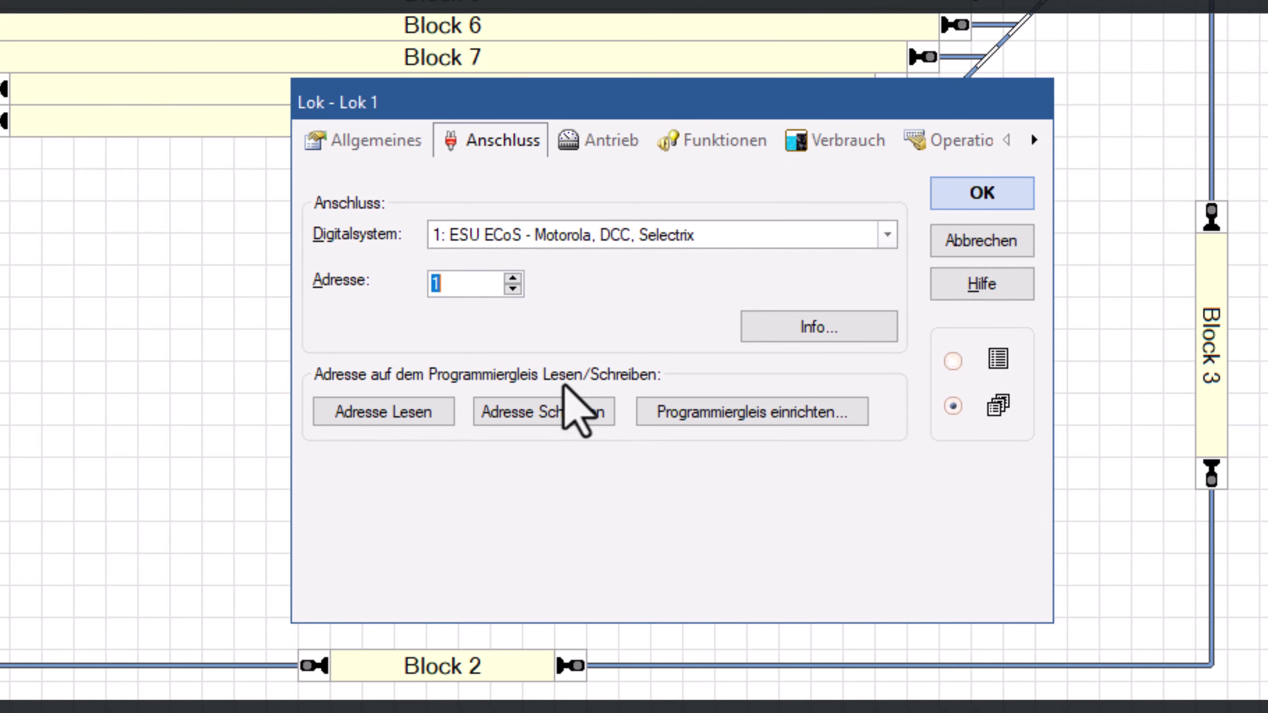
- Set the locomotive's length to 30 cm in its general properties
{"action": "left_click", "coordinate": [397, 150]}
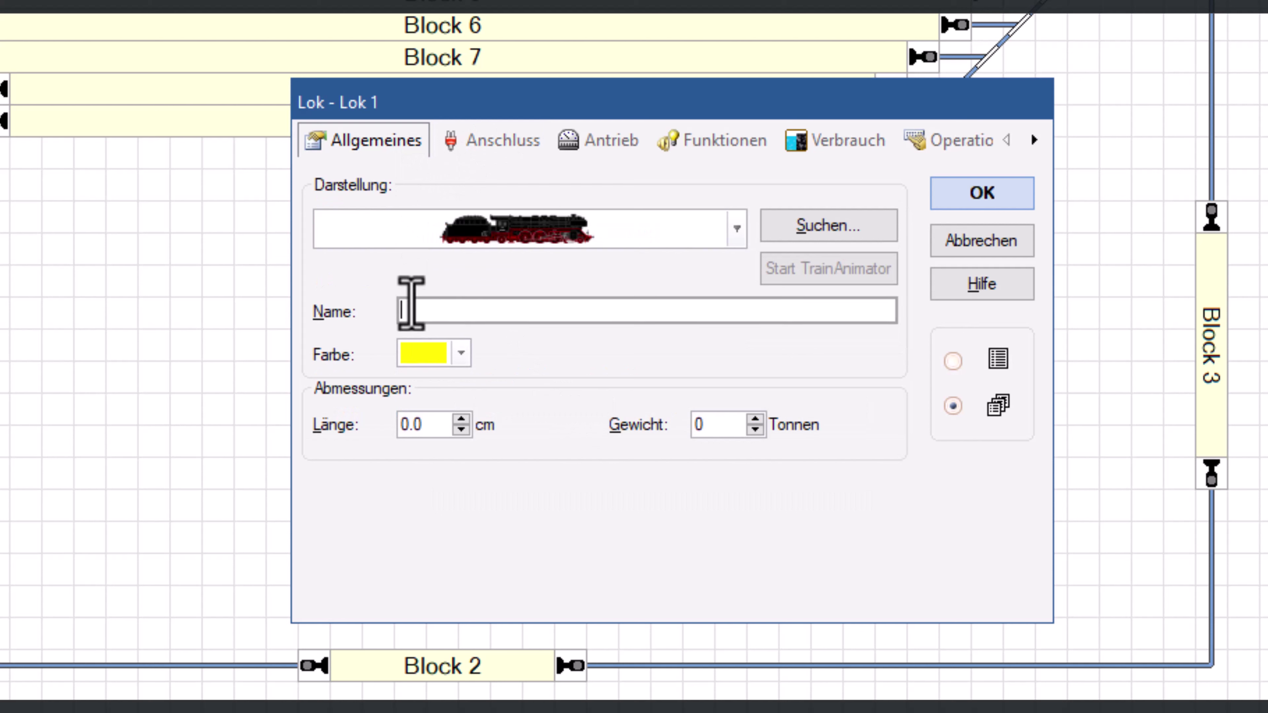
{"action": "left_click", "coordinate": [411, 310]}
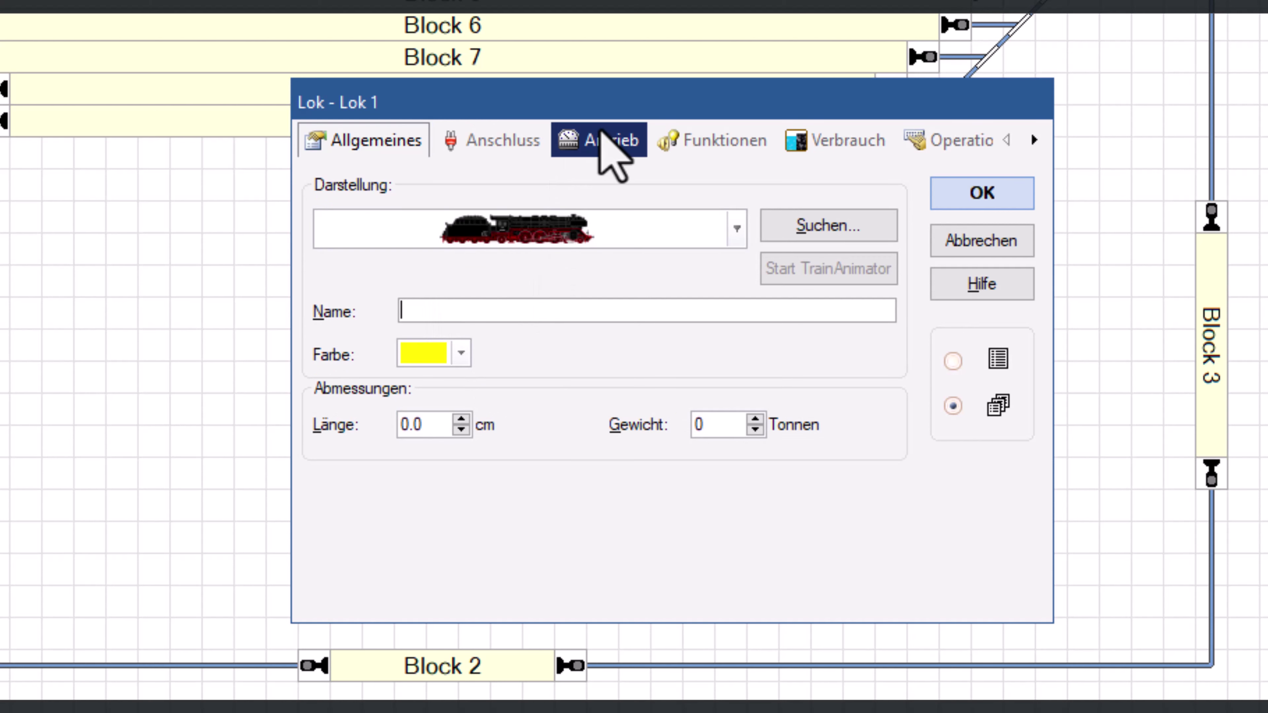
{"action": "double_click", "coordinate": [425, 427]}
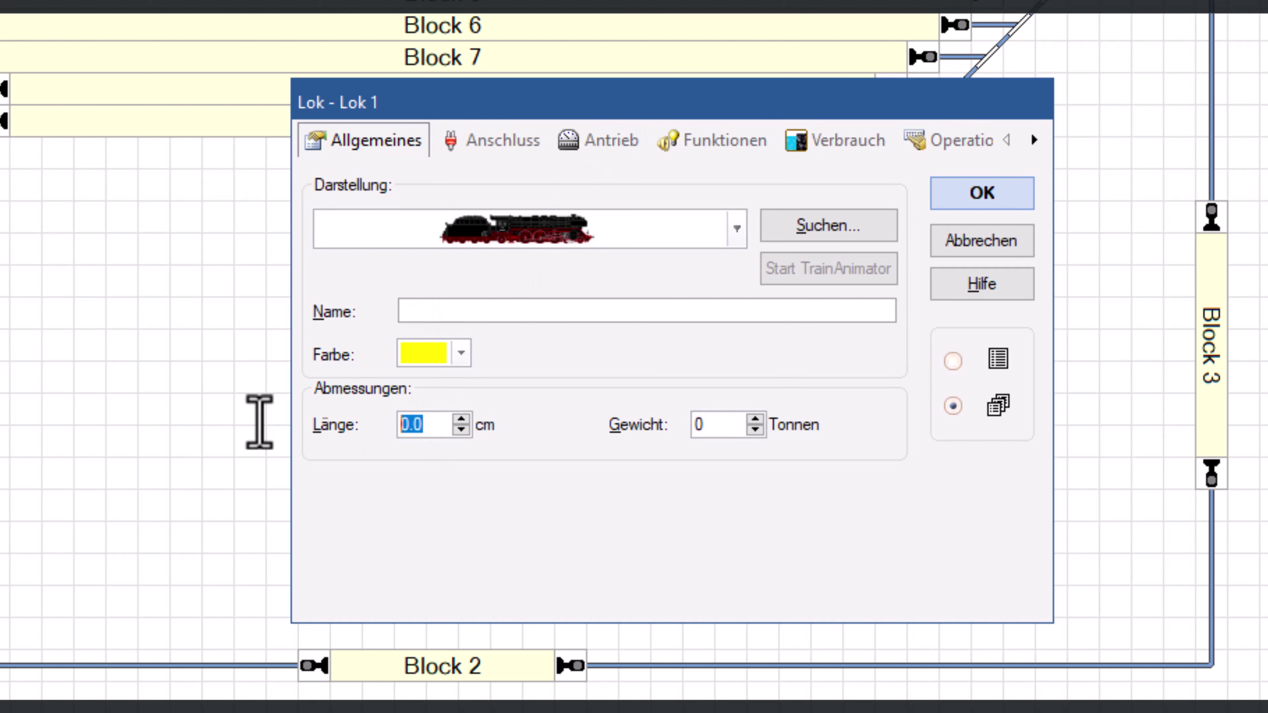
{"action": "type", "text": "3"}
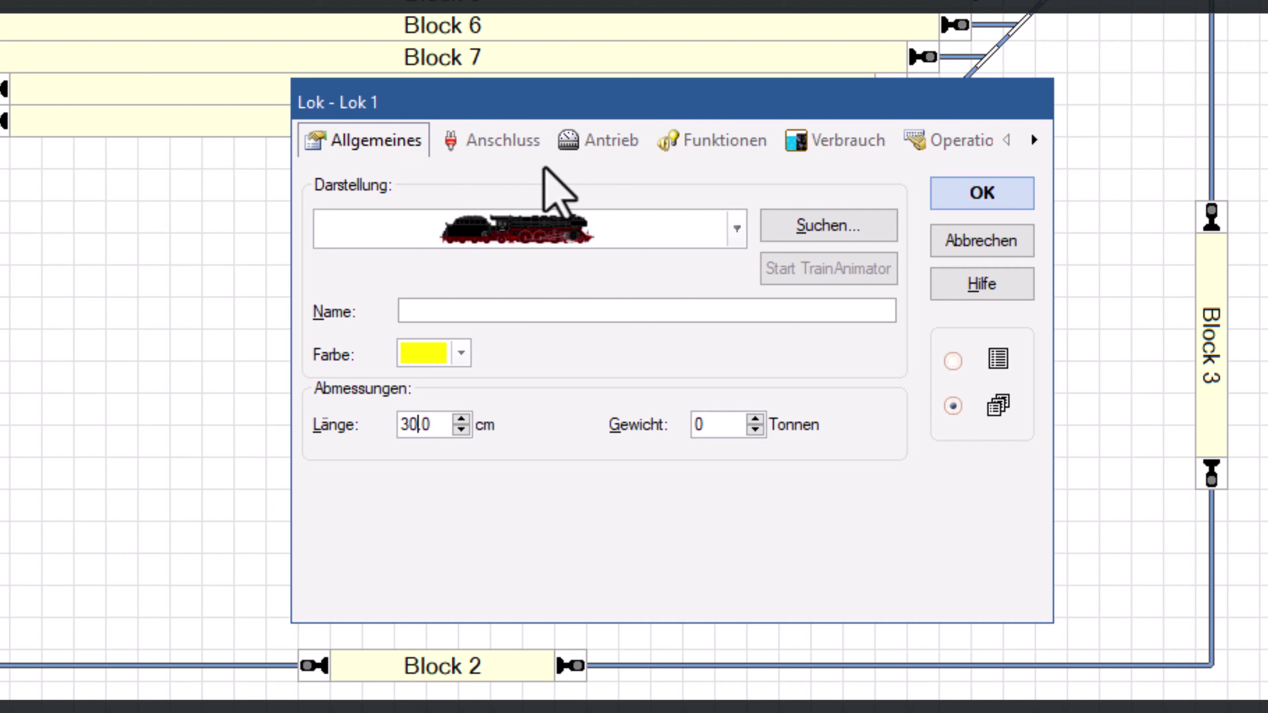
- Add a light function on decoder output L/F0, acting as an on/off switch, to the locomotive
{"action": "left_click", "coordinate": [507, 142]}
{"action": "left_click", "coordinate": [606, 140]}
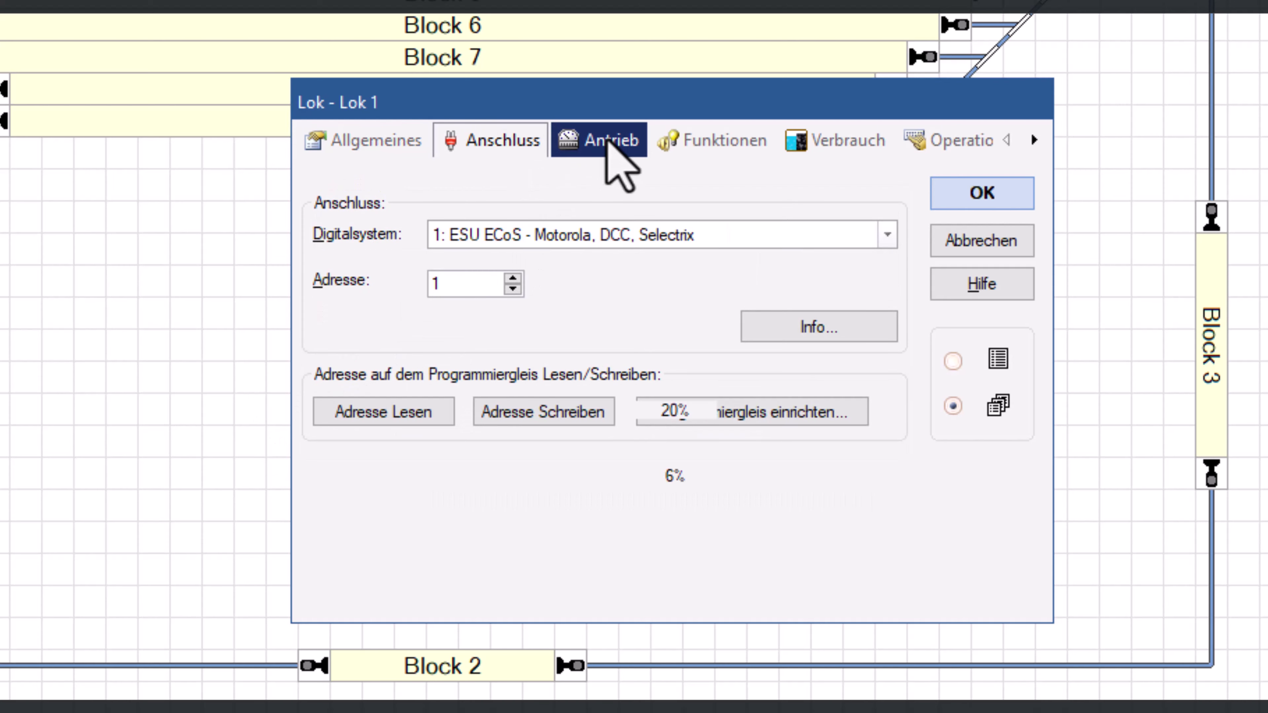
{"action": "left_click", "coordinate": [691, 142]}
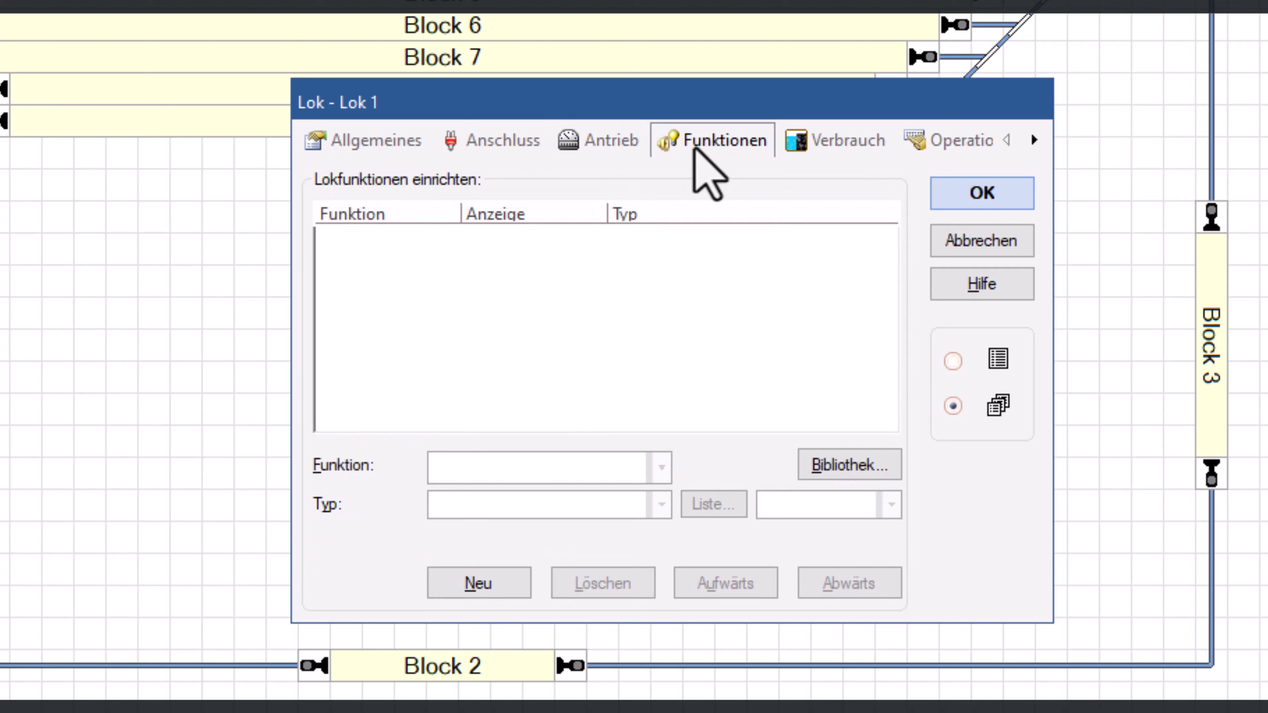
{"action": "left_click", "coordinate": [477, 582]}
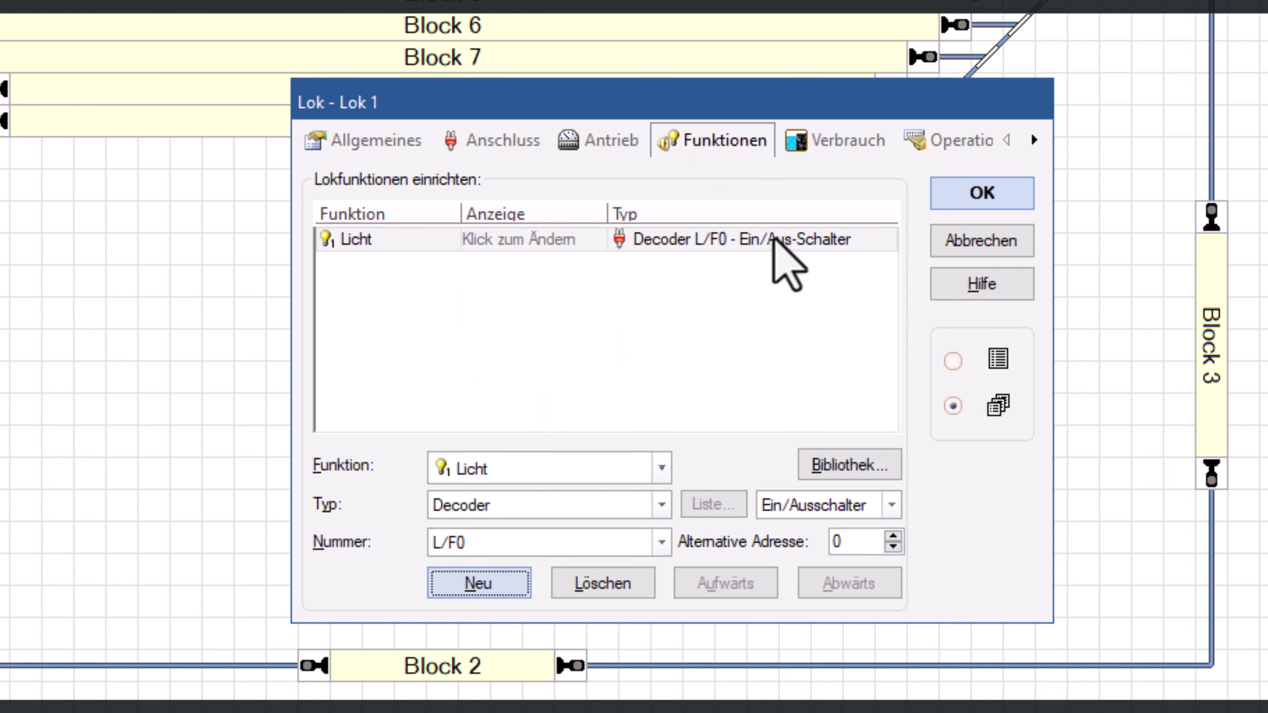
- Set the locomotive's coal and water capacities and consumption values to 0 and accept the locomotive settings
{"action": "left_click", "coordinate": [843, 158]}
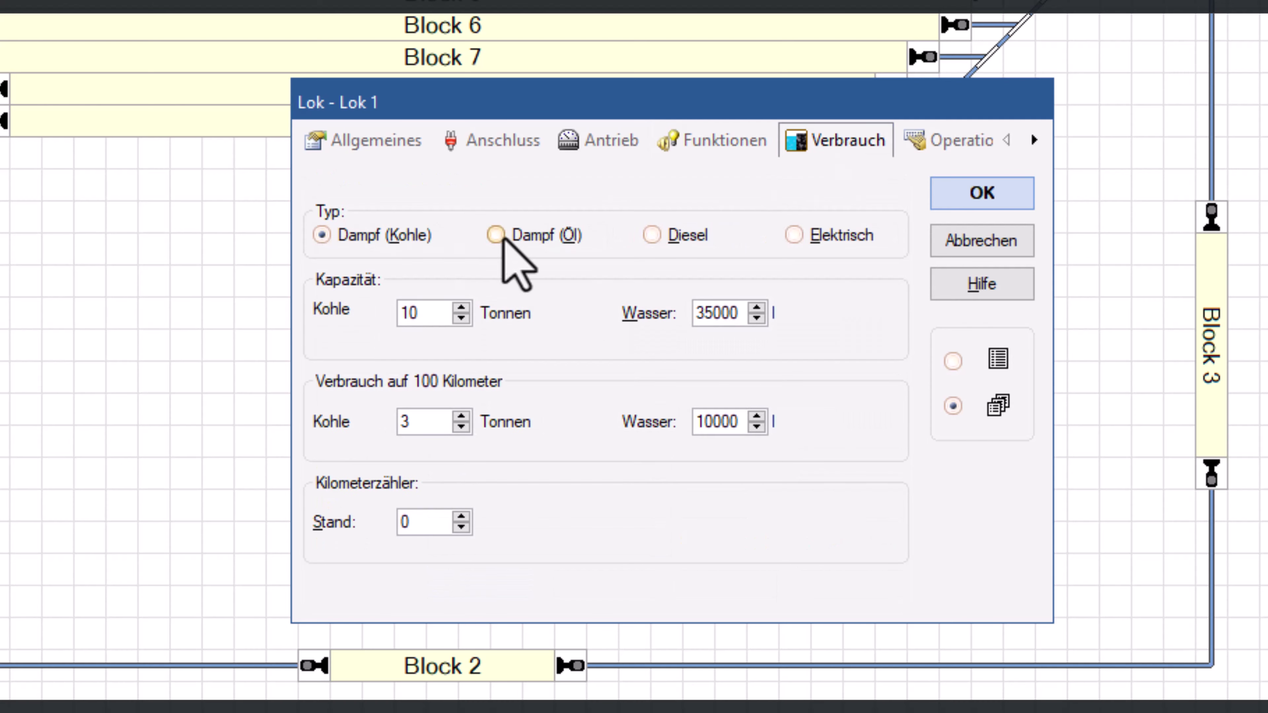
{"action": "left_click_drag", "start_coordinate": [420, 310], "coordinate": [253, 320]}
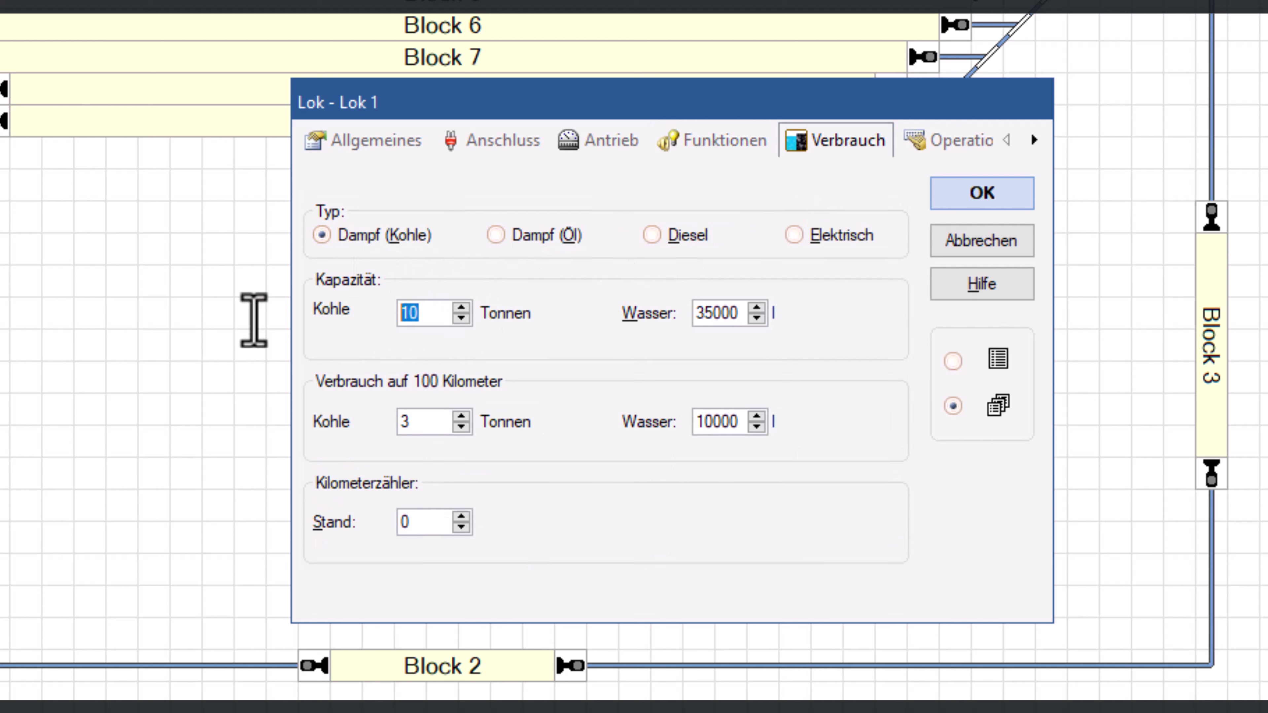
{"action": "double_click", "coordinate": [432, 433]}
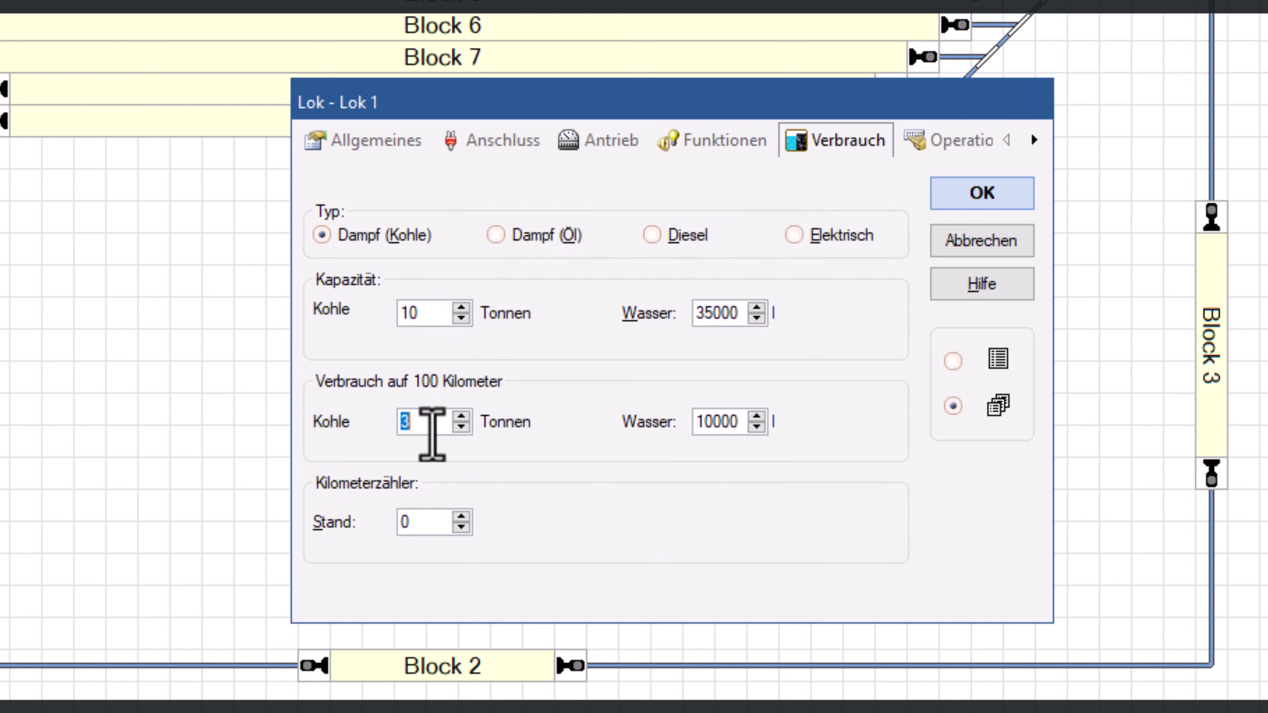
{"action": "type", "text": "0"}
{"action": "double_click", "coordinate": [715, 421]}
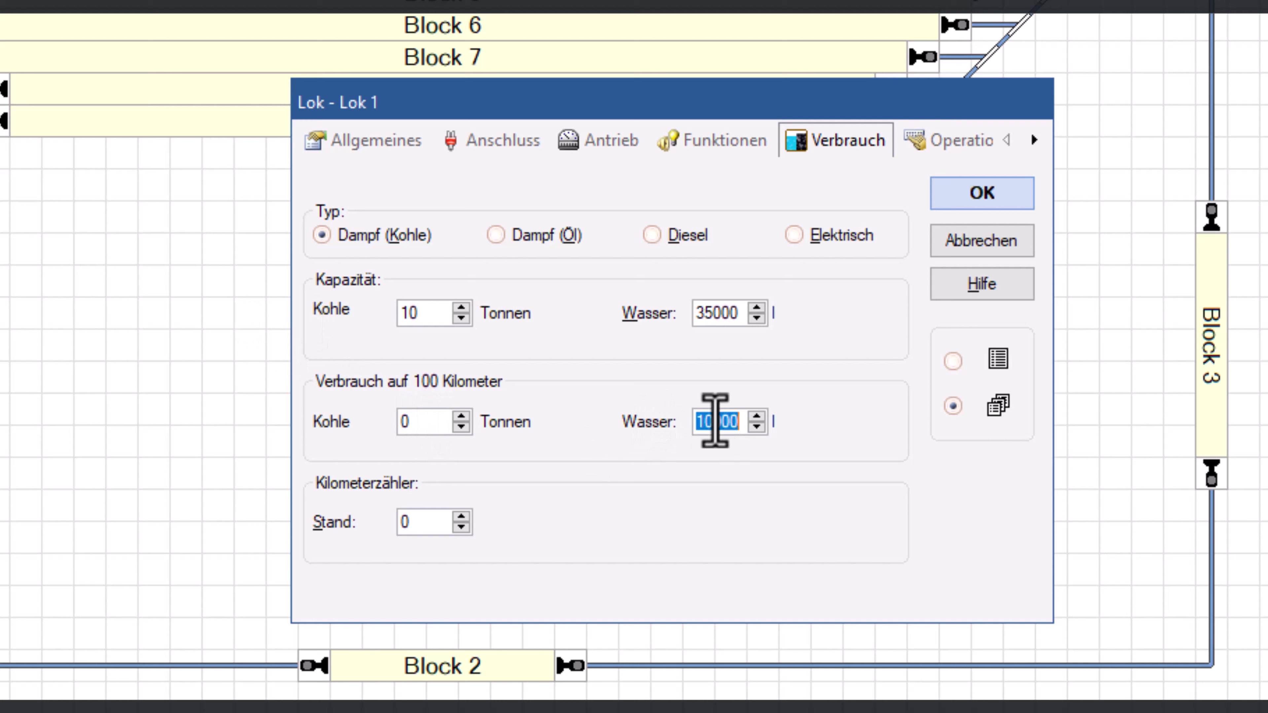
{"action": "type", "text": "0"}
{"action": "double_click", "coordinate": [718, 312]}
{"action": "type", "text": "0"}
{"action": "double_click", "coordinate": [424, 313]}
{"action": "type", "text": "0"}
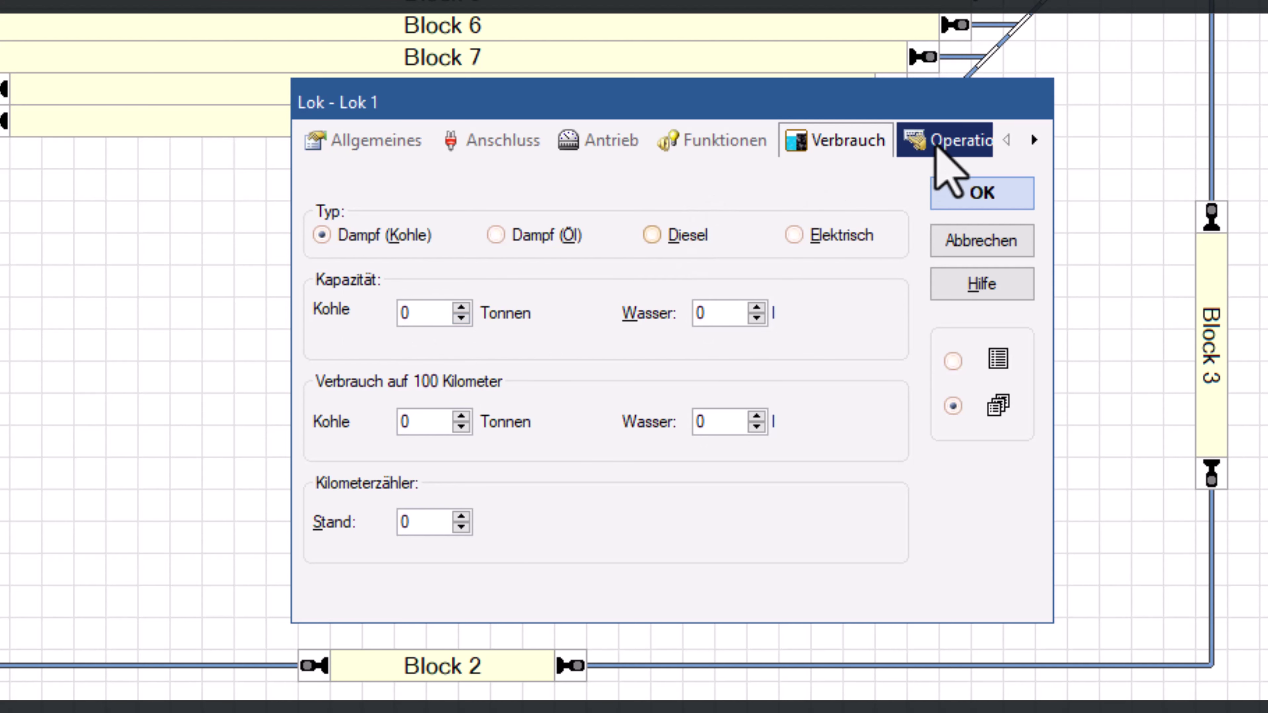
{"action": "left_click", "coordinate": [935, 147]}
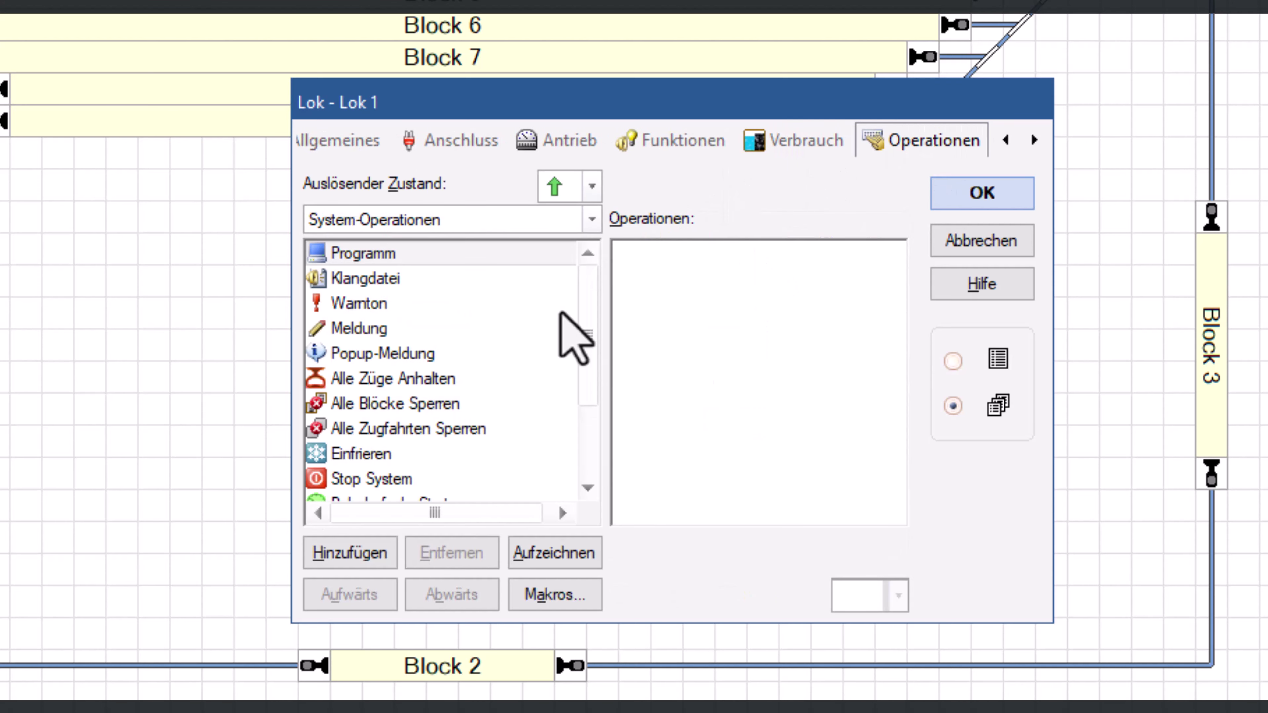
{"action": "left_click", "coordinate": [971, 202]}
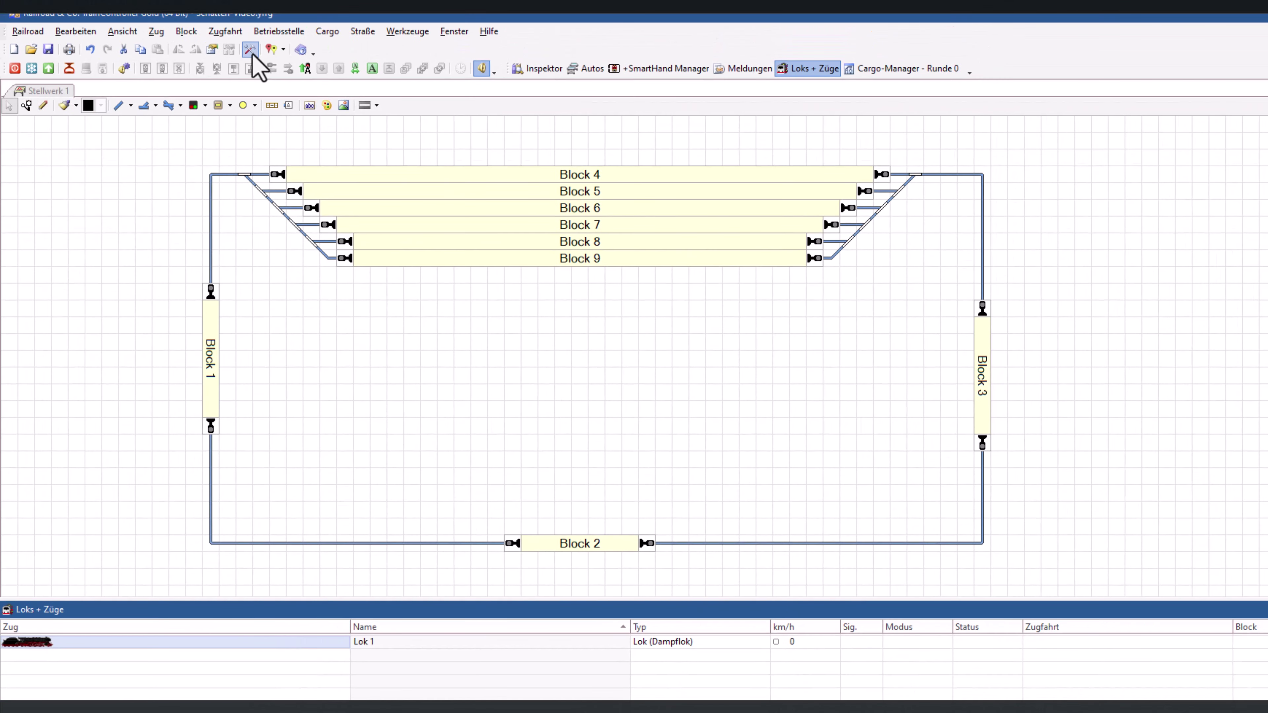
- Leave edit mode and place Lok 1 in Block 2
{"action": "left_click", "coordinate": [251, 50]}
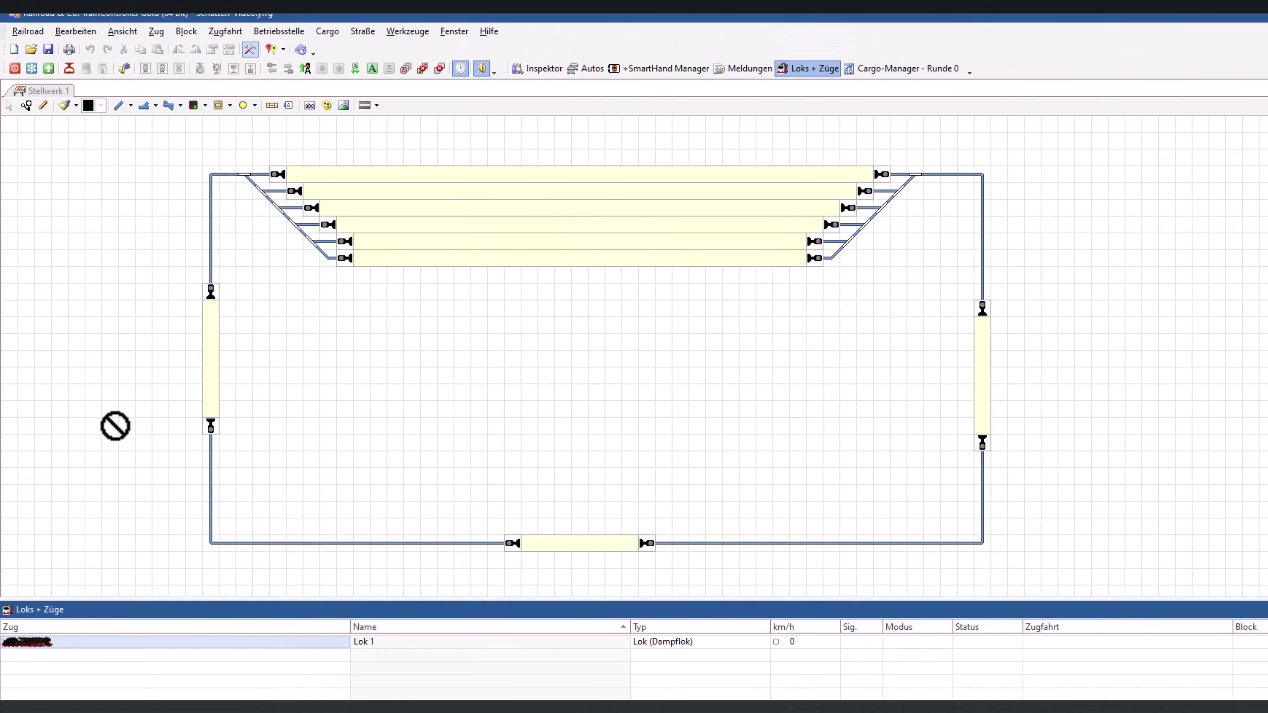
{"action": "left_click_drag", "start_coordinate": [30, 655], "coordinate": [604, 570]}
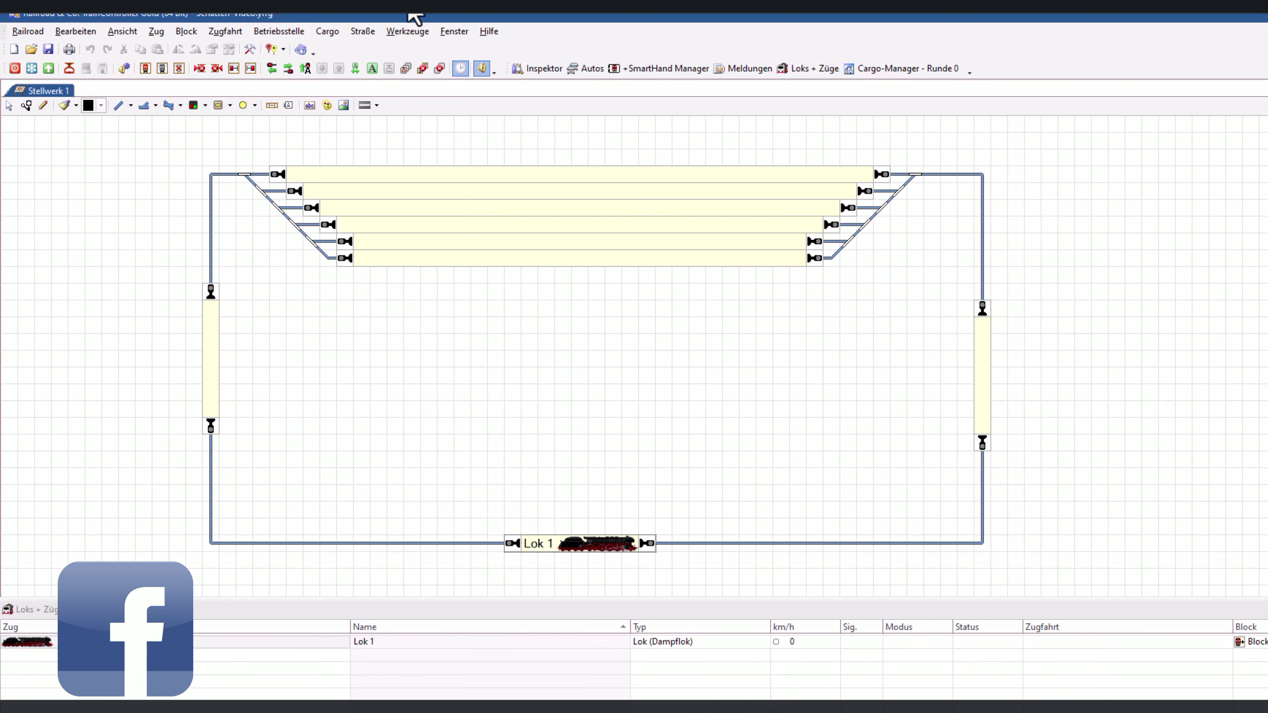
- Show the Simulator window, move it clear of the track diagram and start the simulation
{"action": "left_click", "coordinate": [456, 31]}
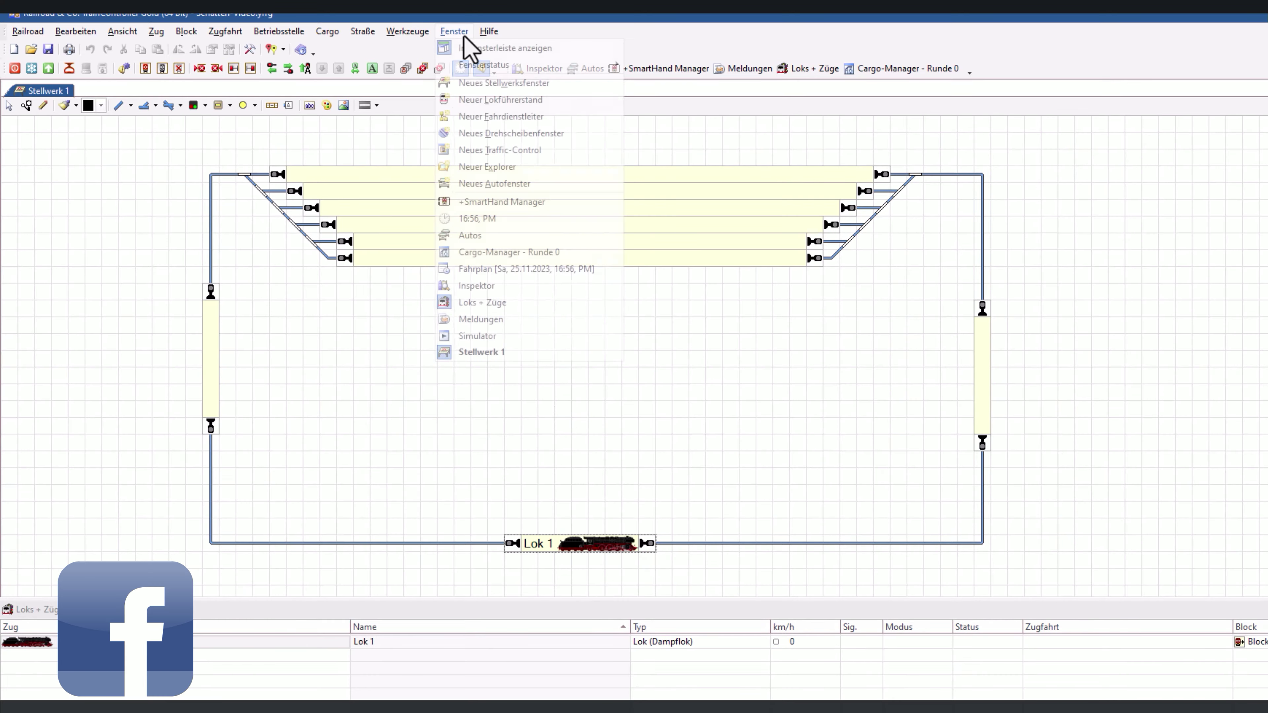
{"action": "left_click", "coordinate": [498, 340]}
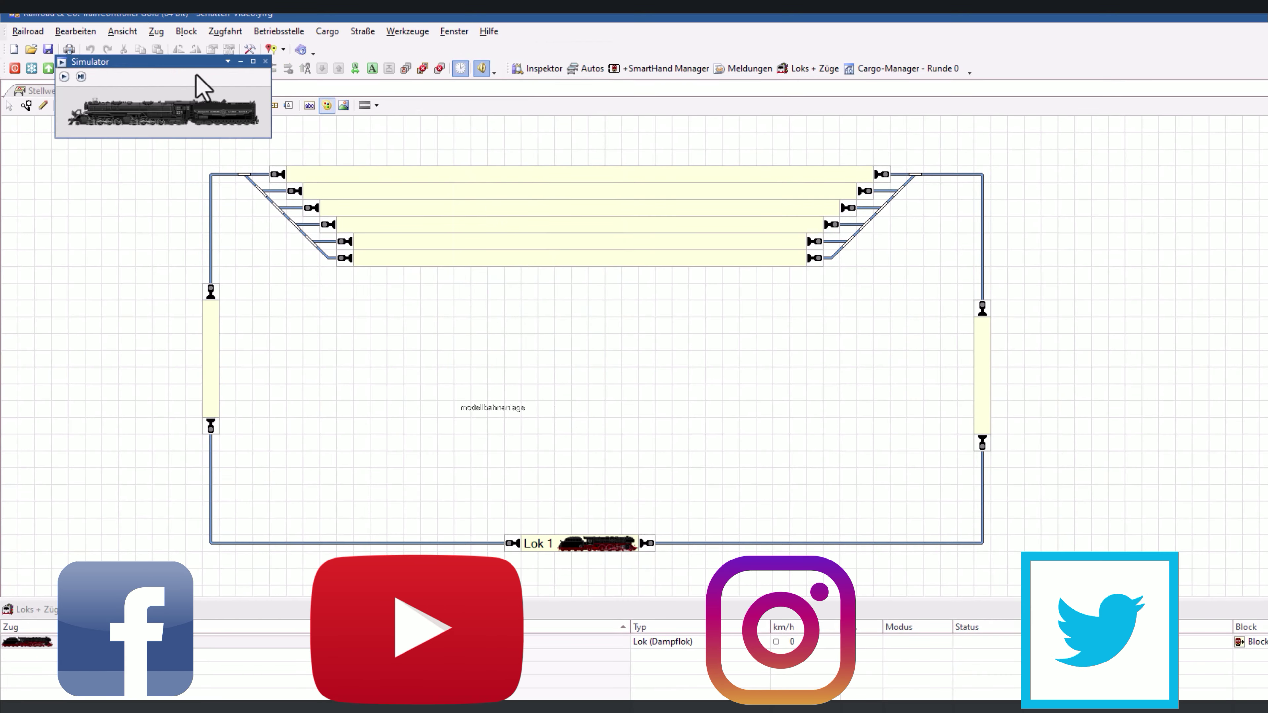
{"action": "left_click_drag", "start_coordinate": [137, 58], "coordinate": [1194, 104]}
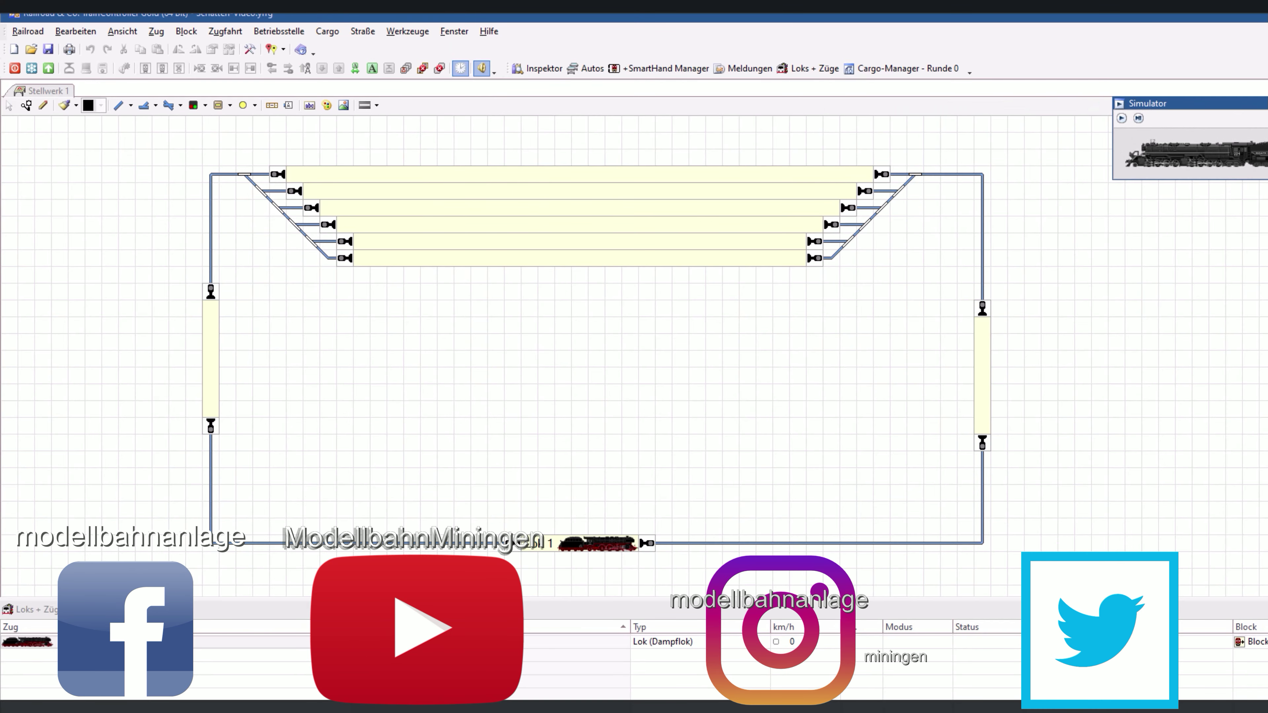
{"action": "left_click", "coordinate": [1122, 118]}
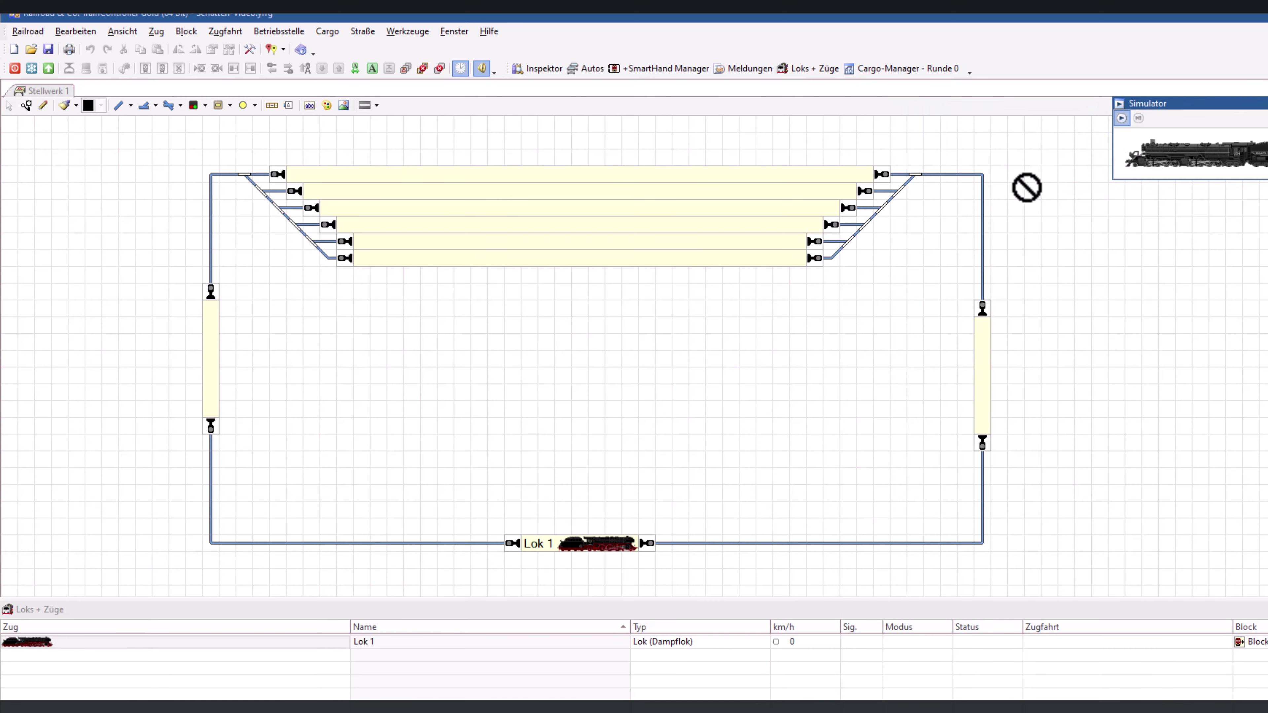
{"action": "left_click", "coordinate": [1148, 44]}
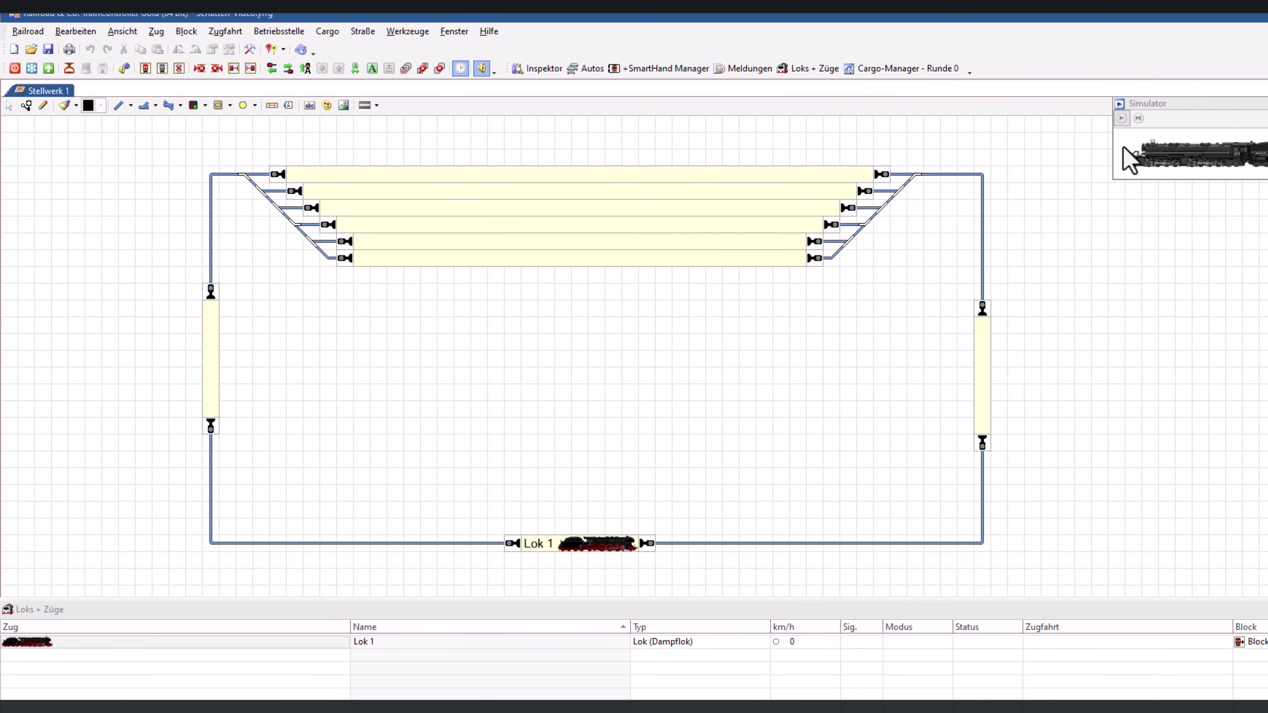
- Start a spontaneous run to the right for Lok 1 from Block 2, follow it around the loop and end the run
{"action": "left_click_drag", "start_coordinate": [1130, 140], "coordinate": [340, 90]}
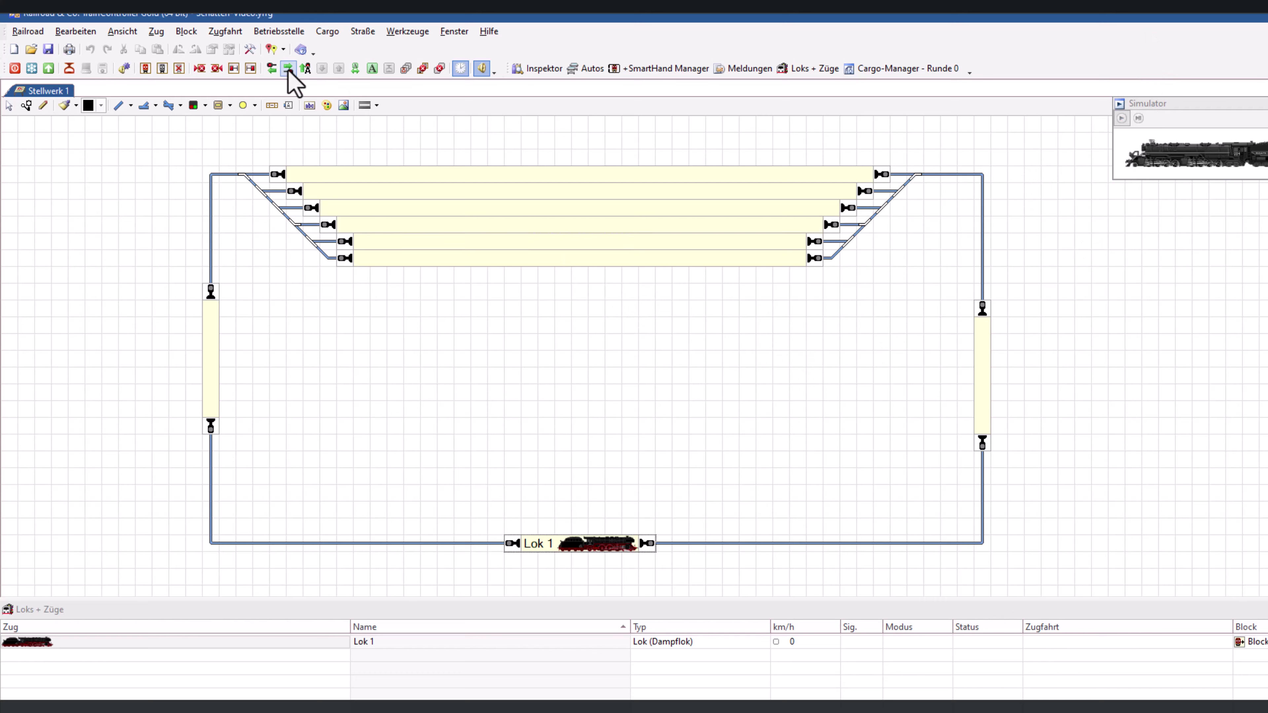
{"action": "left_click", "coordinate": [289, 69]}
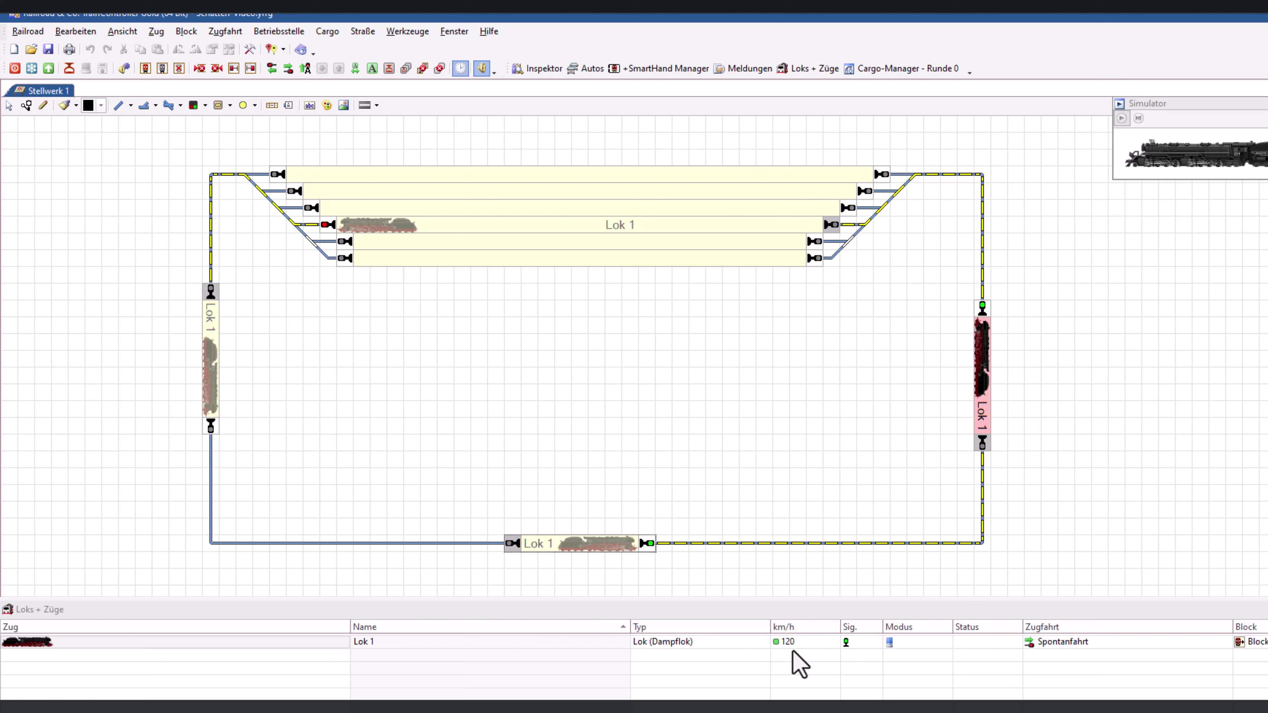
{"action": "left_click_drag", "start_coordinate": [838, 648], "coordinate": [805, 216]}
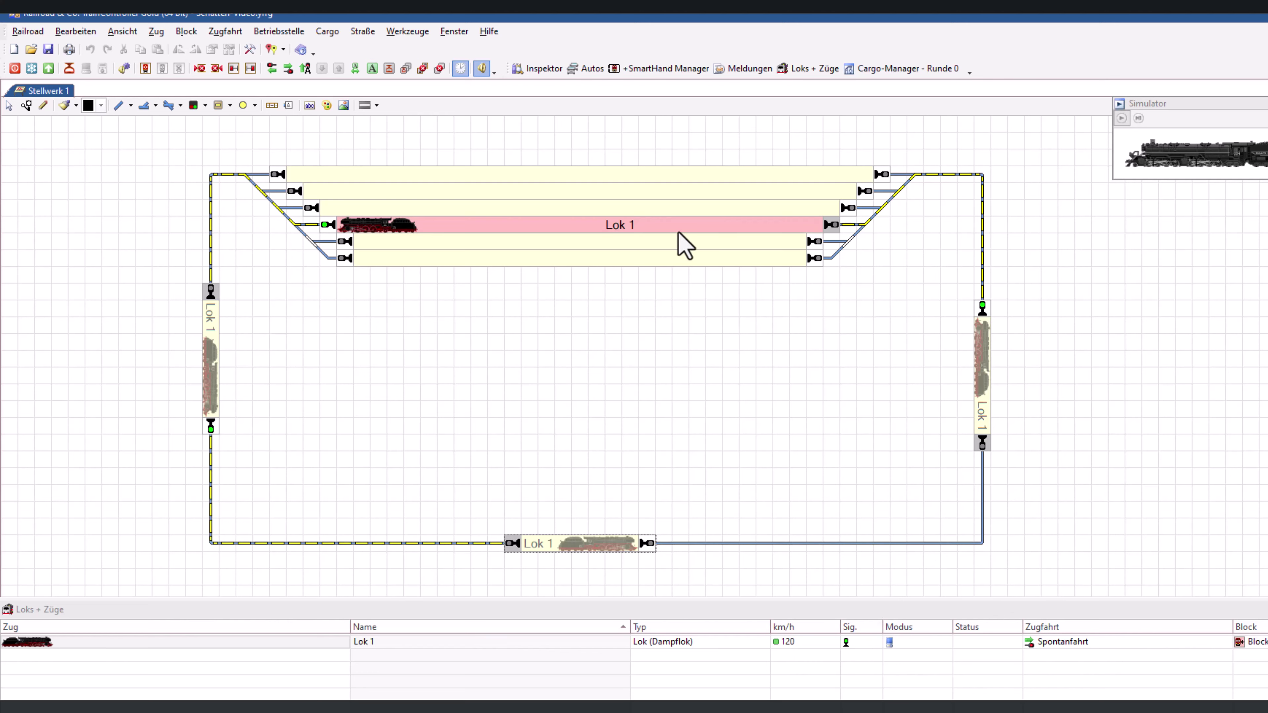
{"action": "mouse_move", "coordinate": [684, 245]}
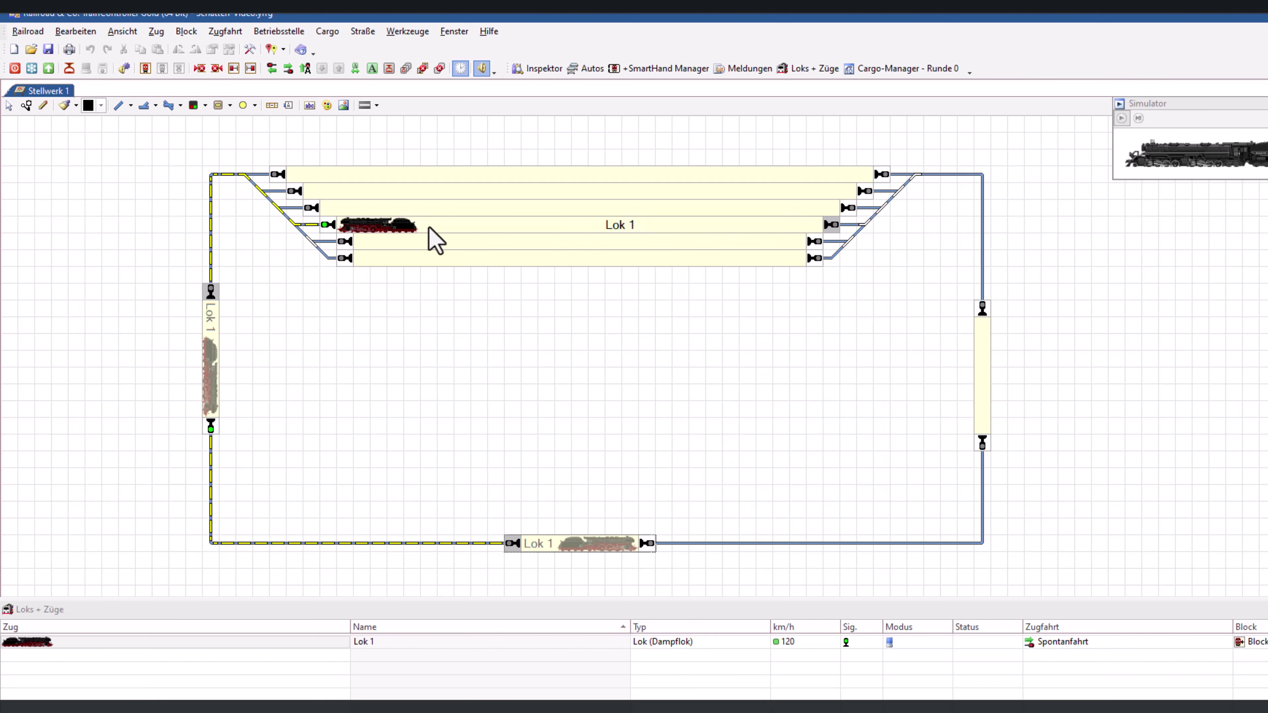
{"action": "left_click_drag", "start_coordinate": [370, 235], "coordinate": [639, 554]}
{"action": "mouse_move", "coordinate": [640, 553]}
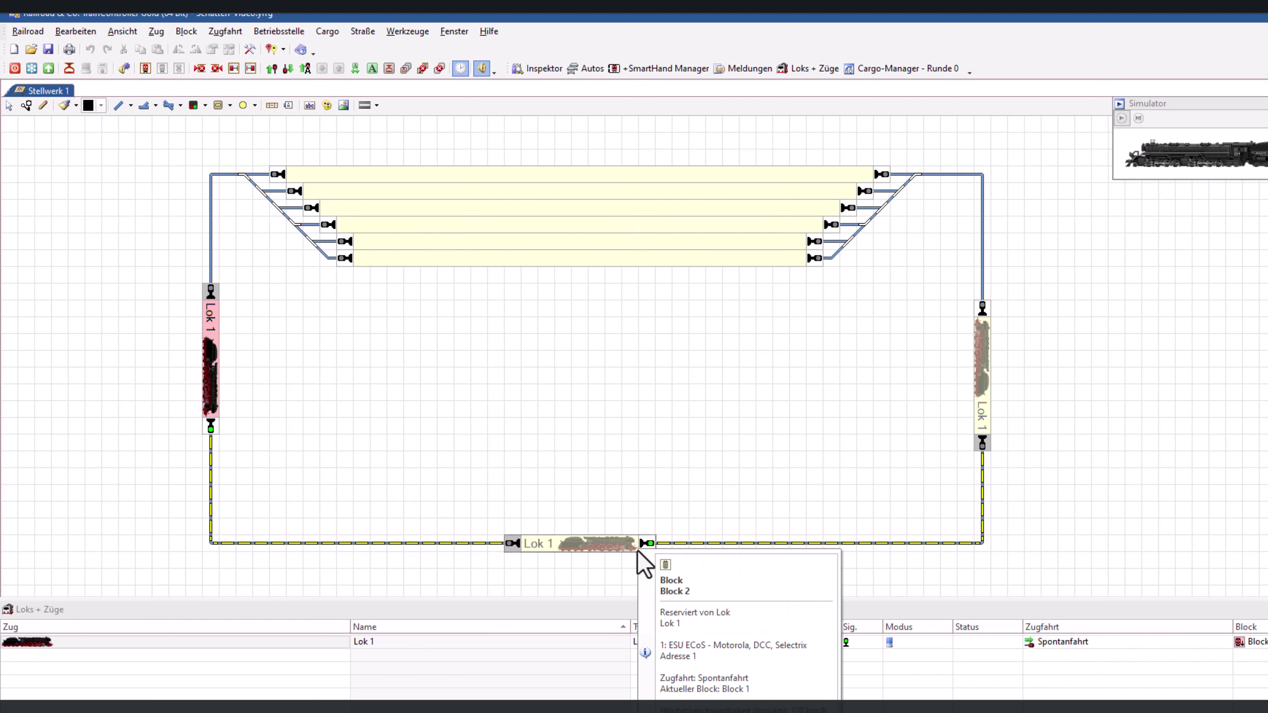
{"action": "left_click_drag", "start_coordinate": [988, 382], "coordinate": [178, 102]}
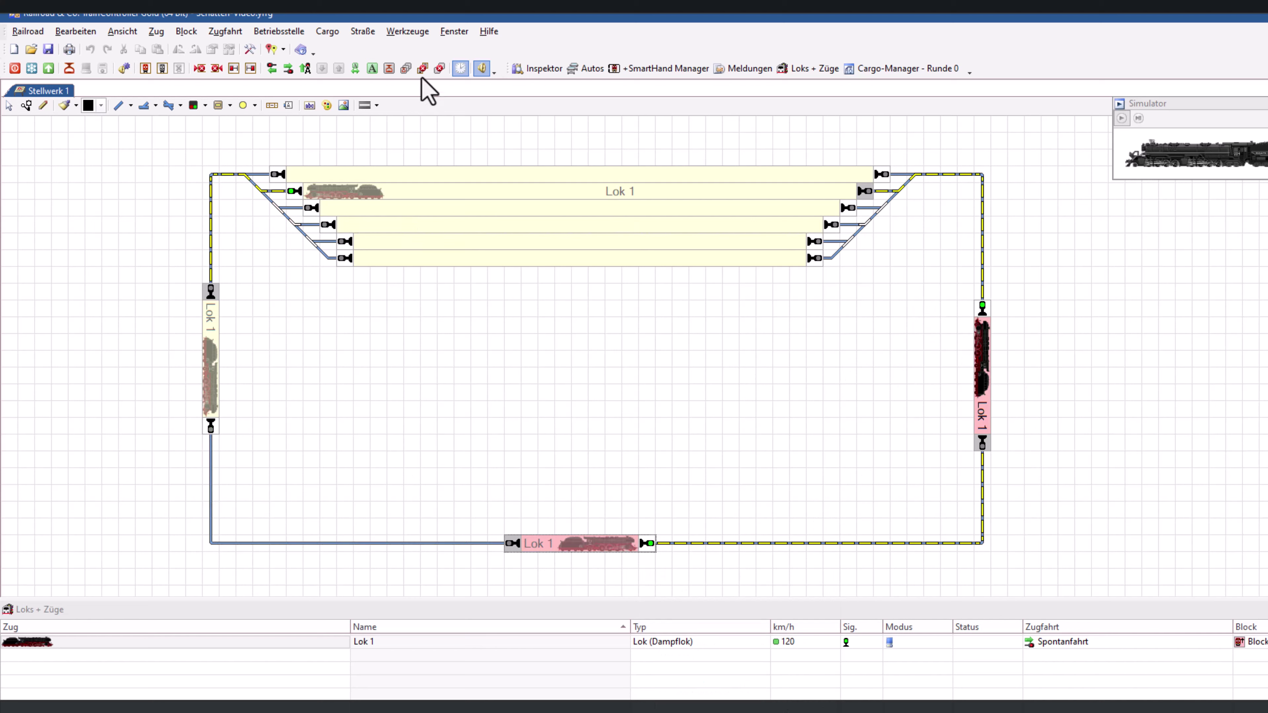
{"action": "left_click", "coordinate": [406, 68]}
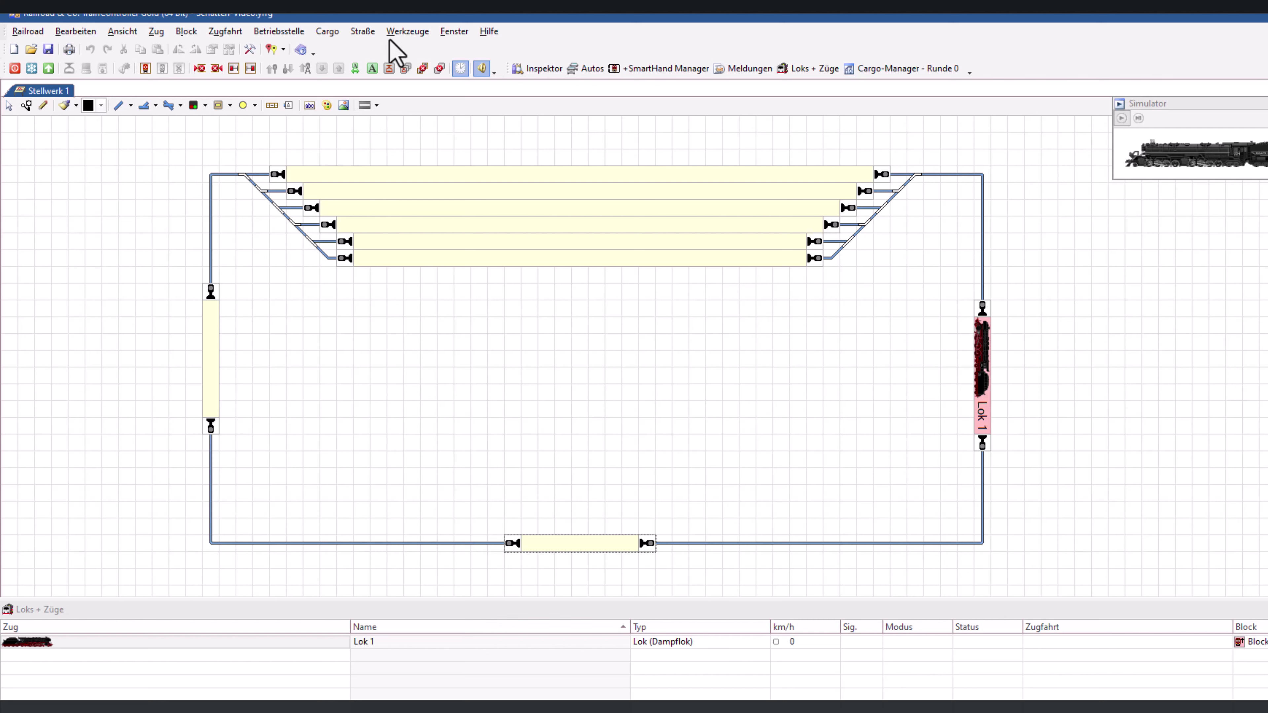
- Open a new dispatcher window and display it as a tabbed document
{"action": "left_click", "coordinate": [461, 33]}
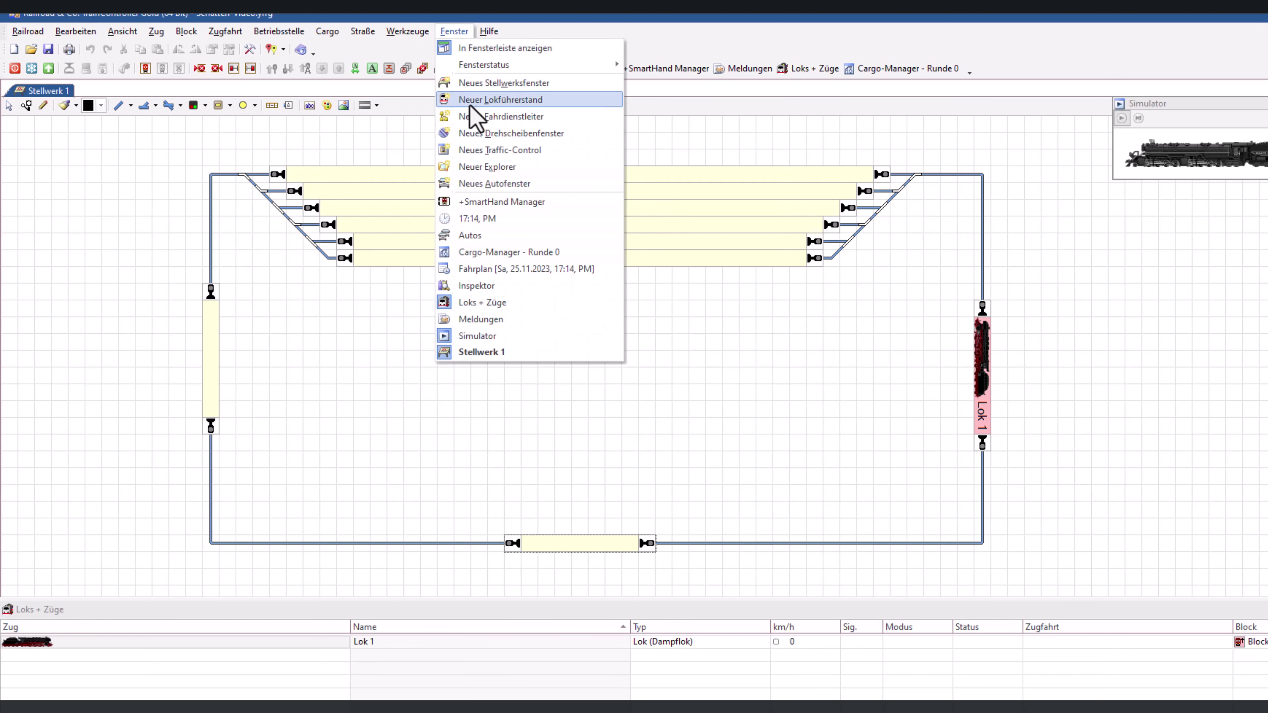
{"action": "key", "text": "Escape"}
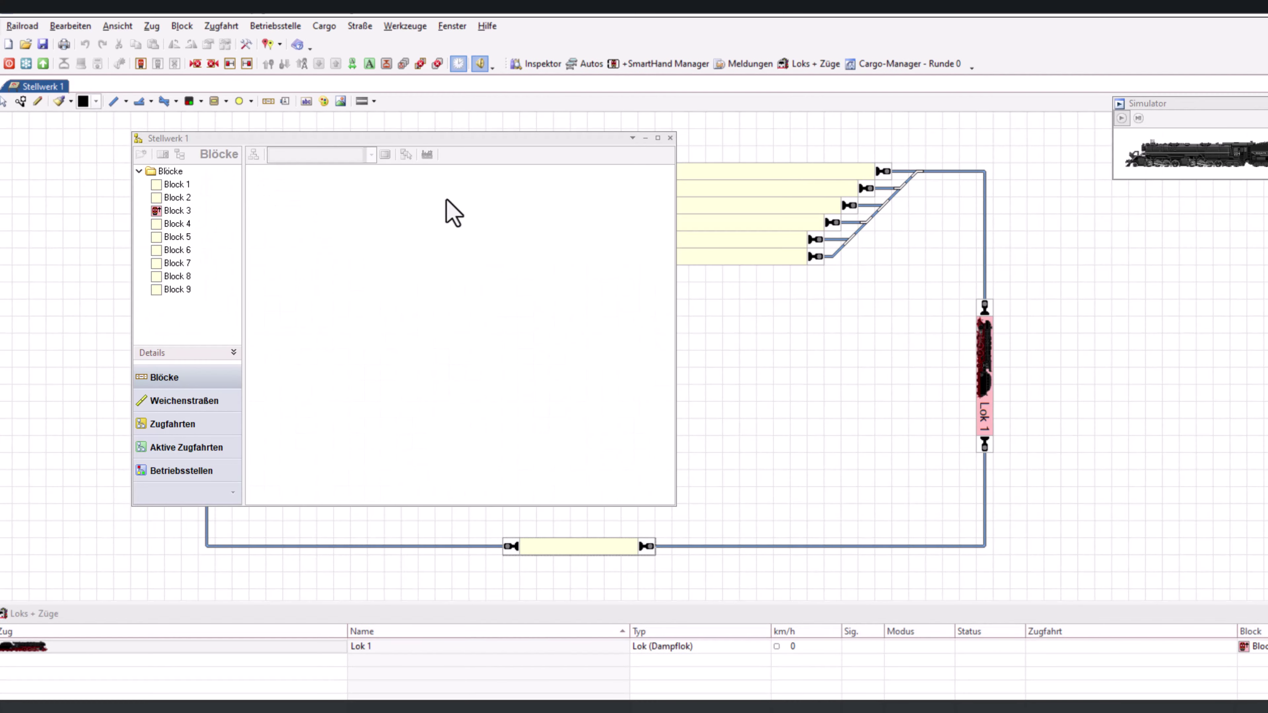
{"action": "left_click", "coordinate": [632, 139]}
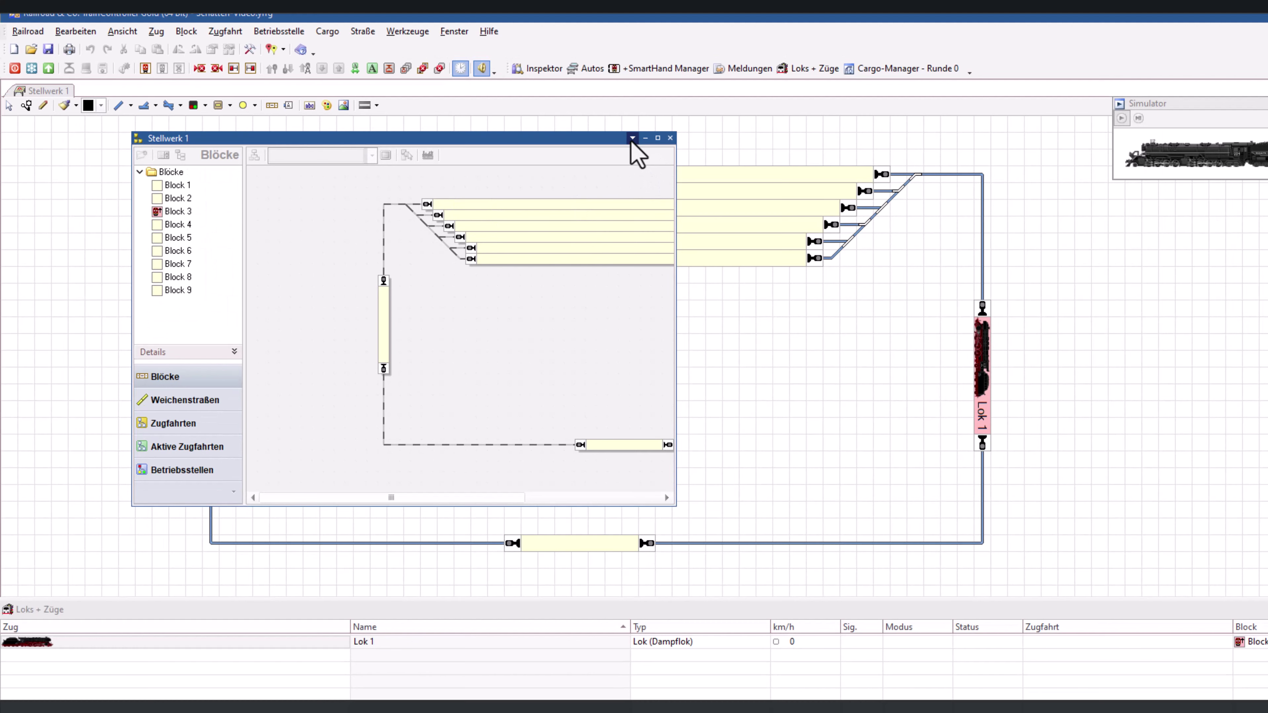
{"action": "left_click", "coordinate": [632, 139]}
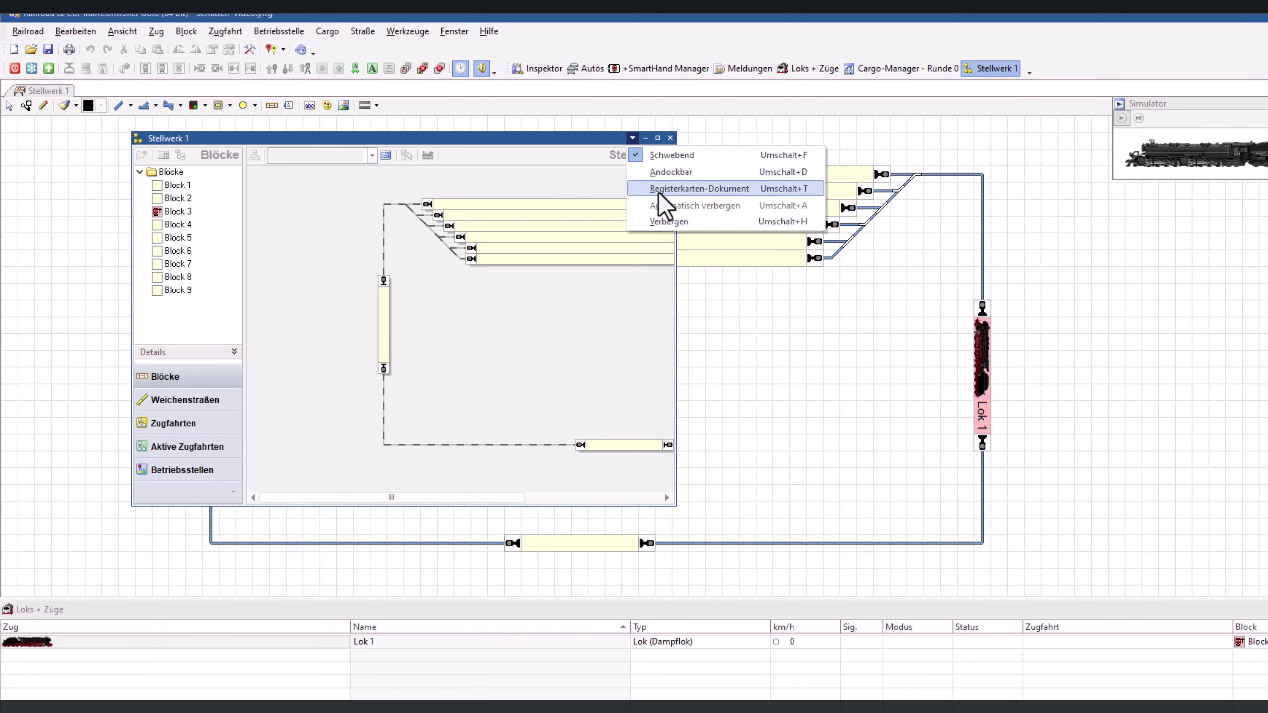
{"action": "left_click", "coordinate": [659, 190]}
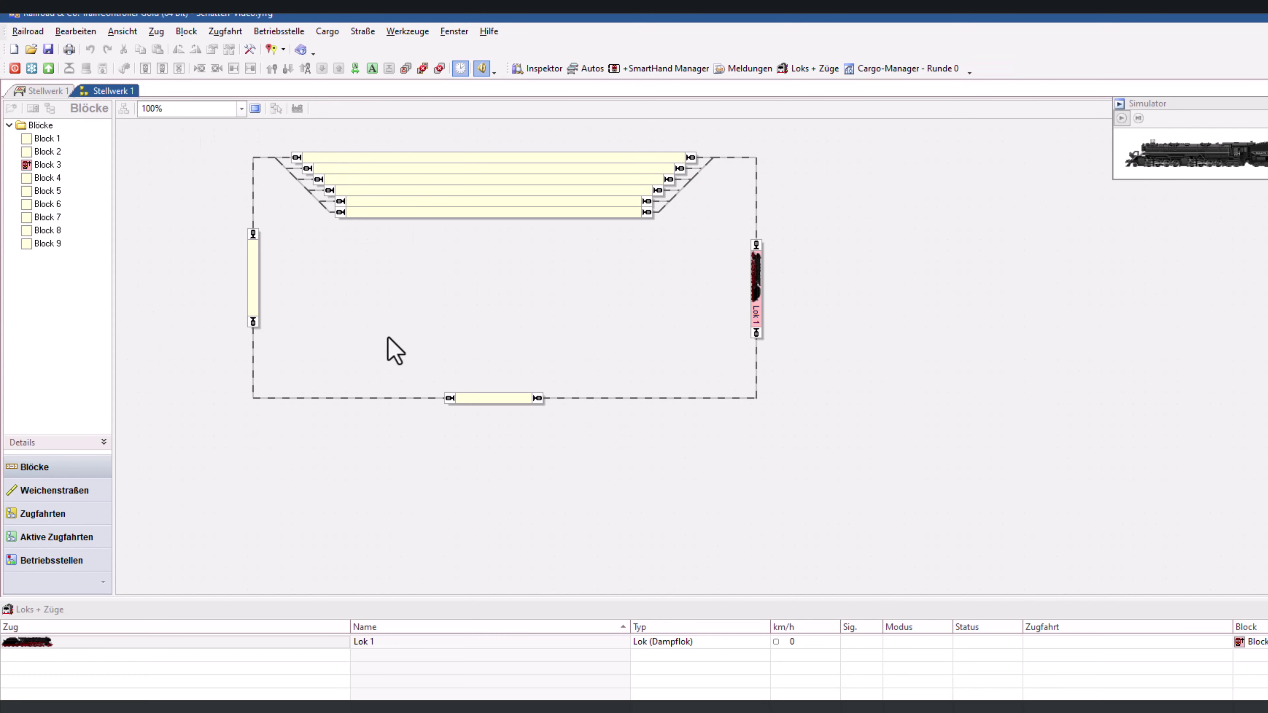
- Set the dispatcher diagram's zoom to 150% and show the list of train runs (Zugfahrten)
{"action": "left_click", "coordinate": [241, 108]}
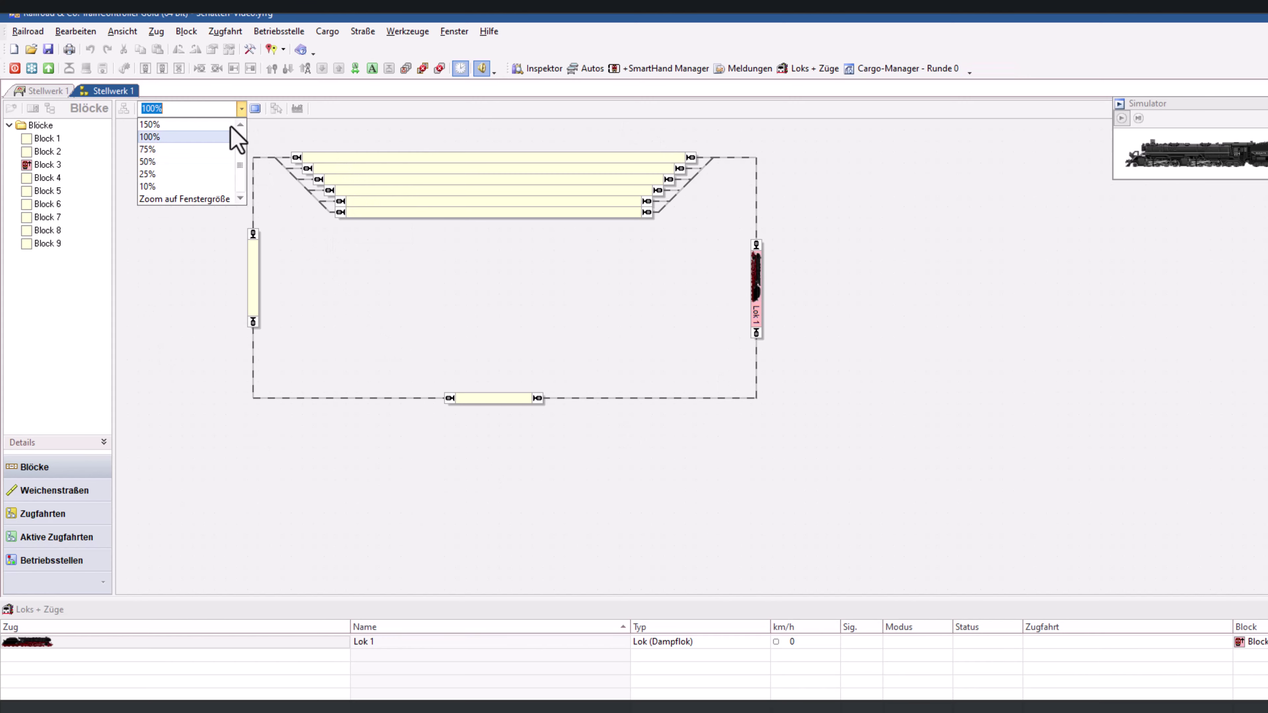
{"action": "scroll", "coordinate": [214, 149], "scroll_direction": "up", "scroll_amount": 1}
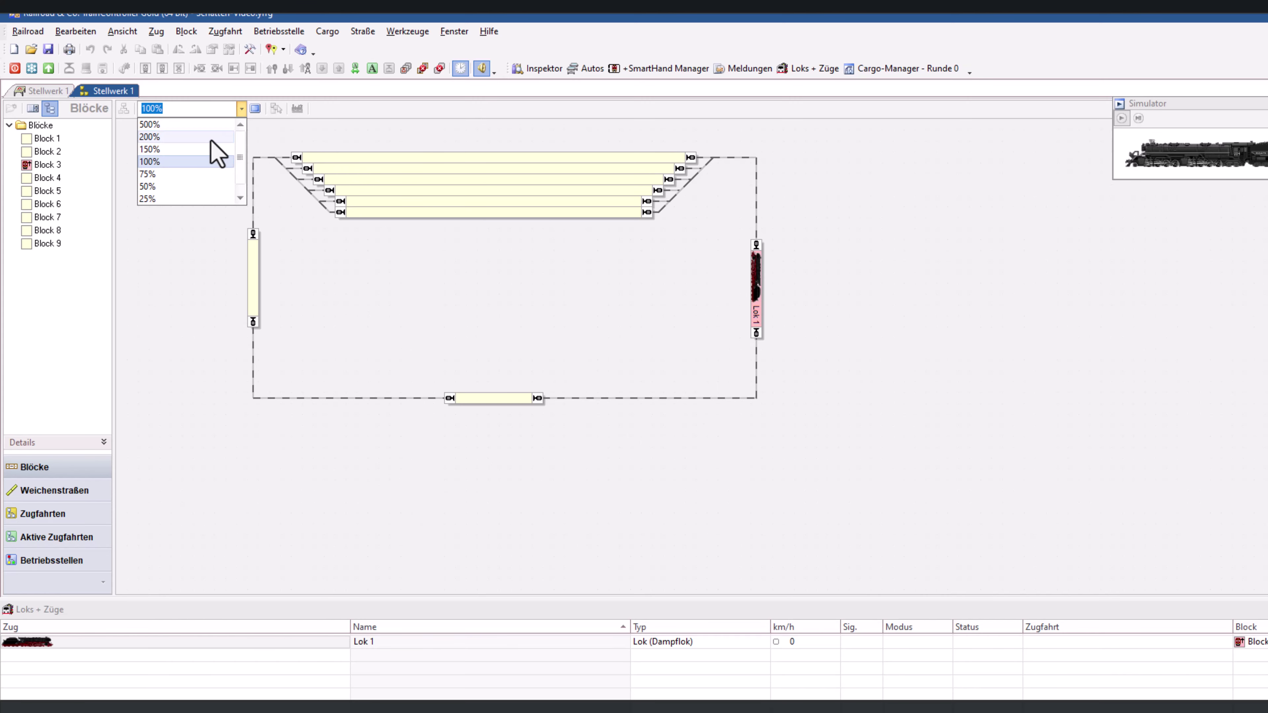
{"action": "left_click", "coordinate": [187, 139]}
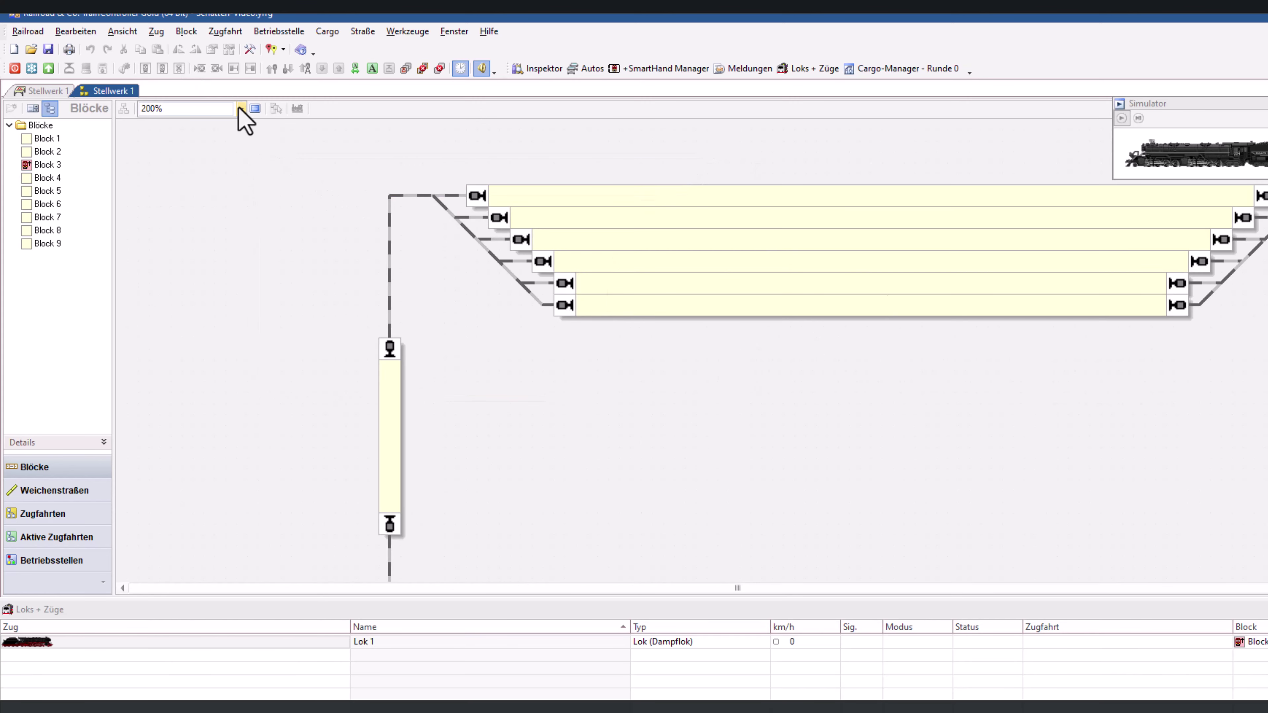
{"action": "left_click", "coordinate": [241, 108]}
{"action": "left_click", "coordinate": [214, 151]}
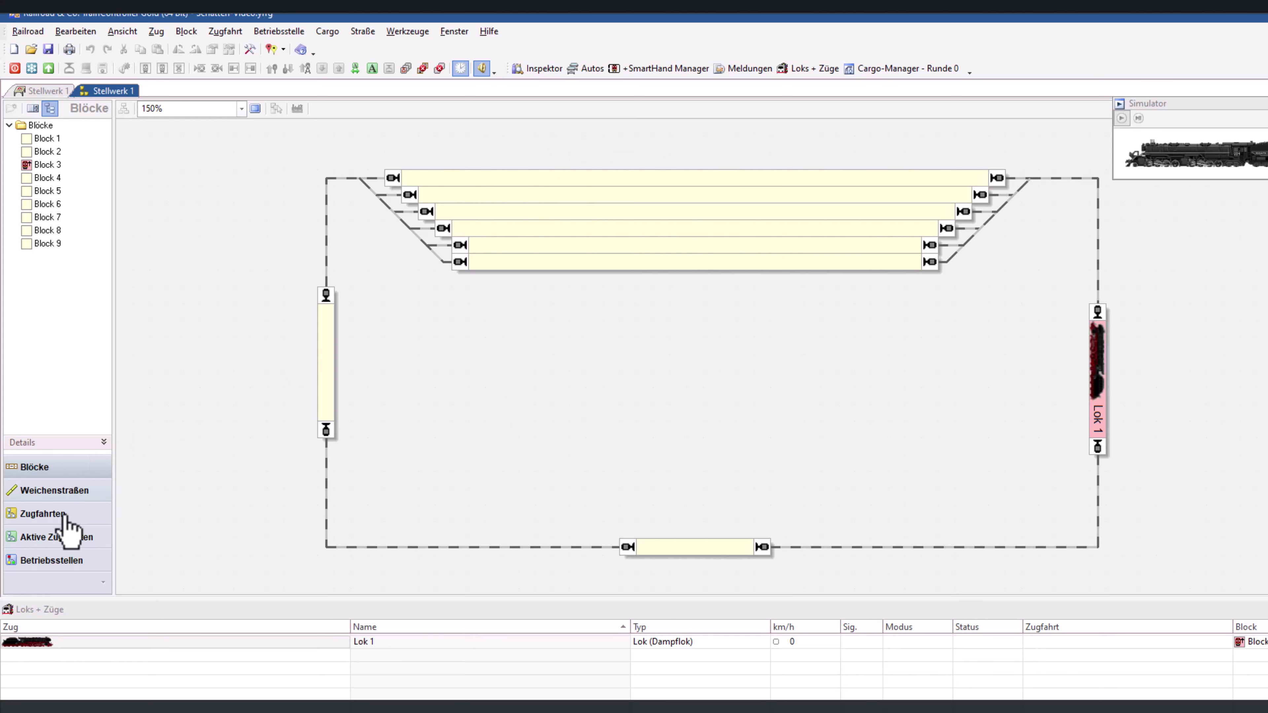
{"action": "left_click", "coordinate": [46, 515]}
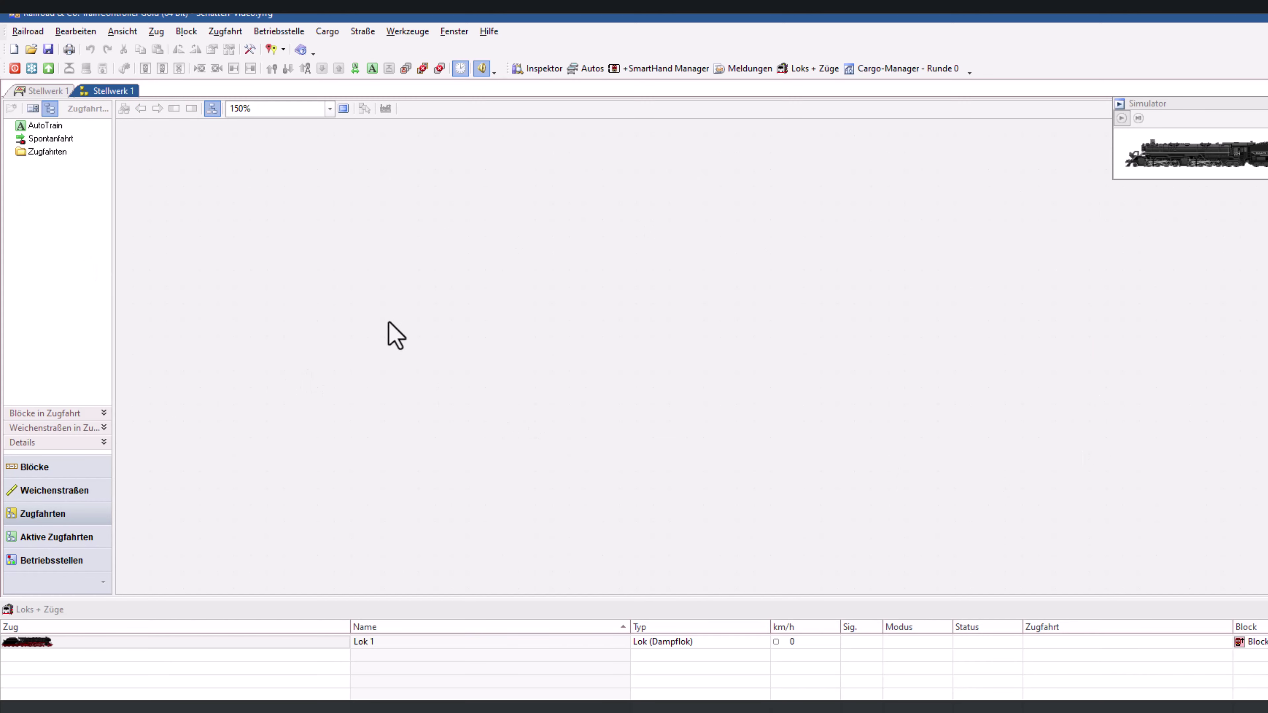
- Return to the track diagram in edit mode and create two additional locomotives
{"action": "left_click", "coordinate": [48, 91]}
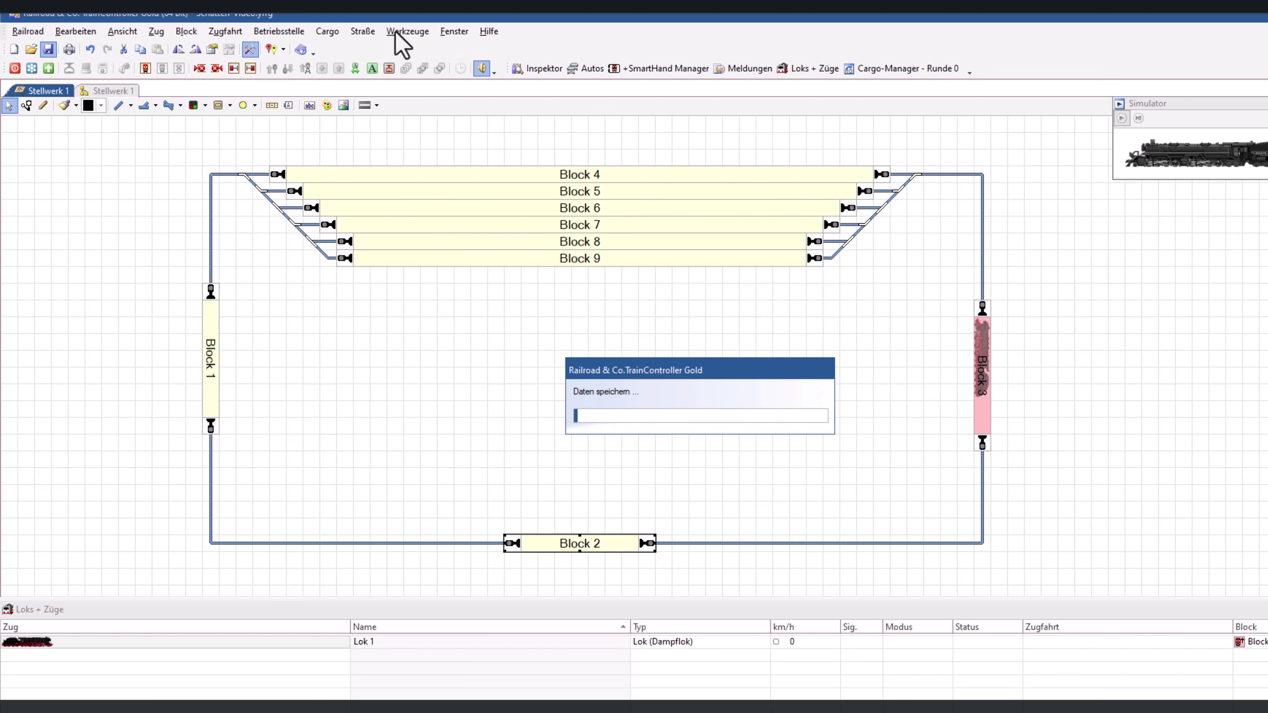
{"action": "left_click", "coordinate": [158, 31]}
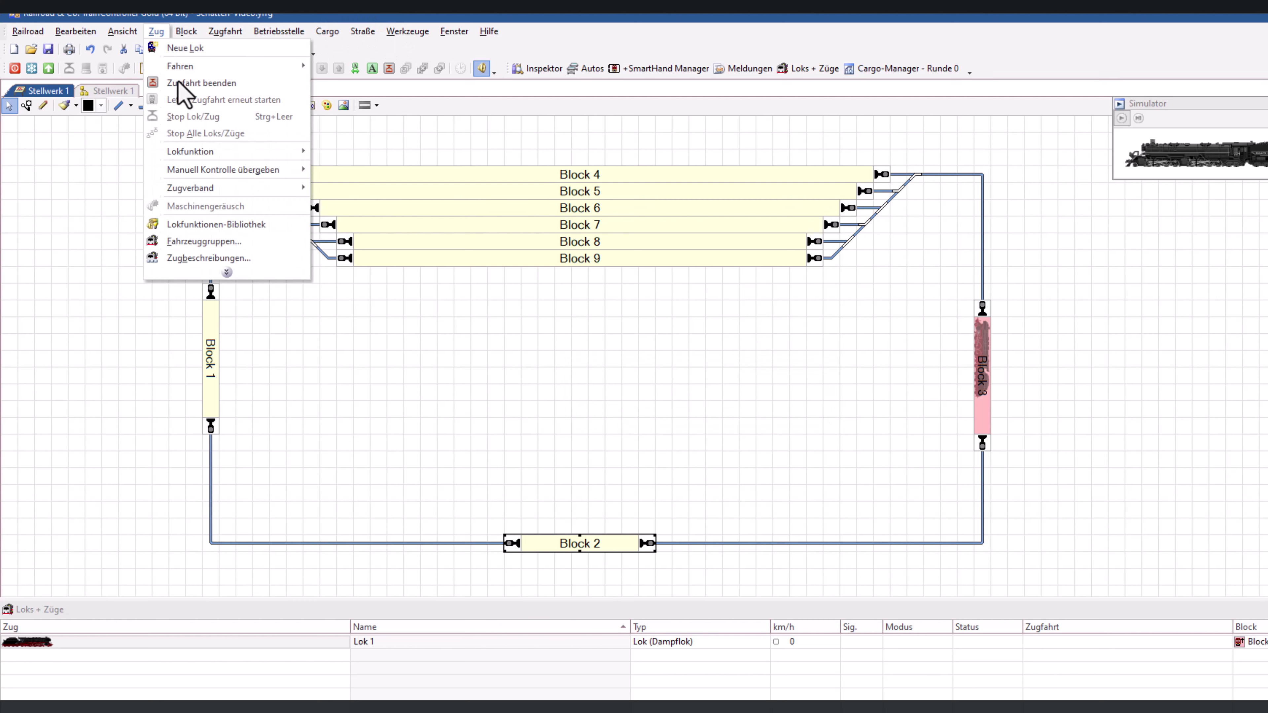
{"action": "left_click", "coordinate": [174, 48]}
{"action": "left_click", "coordinate": [158, 33]}
{"action": "left_click", "coordinate": [172, 48]}
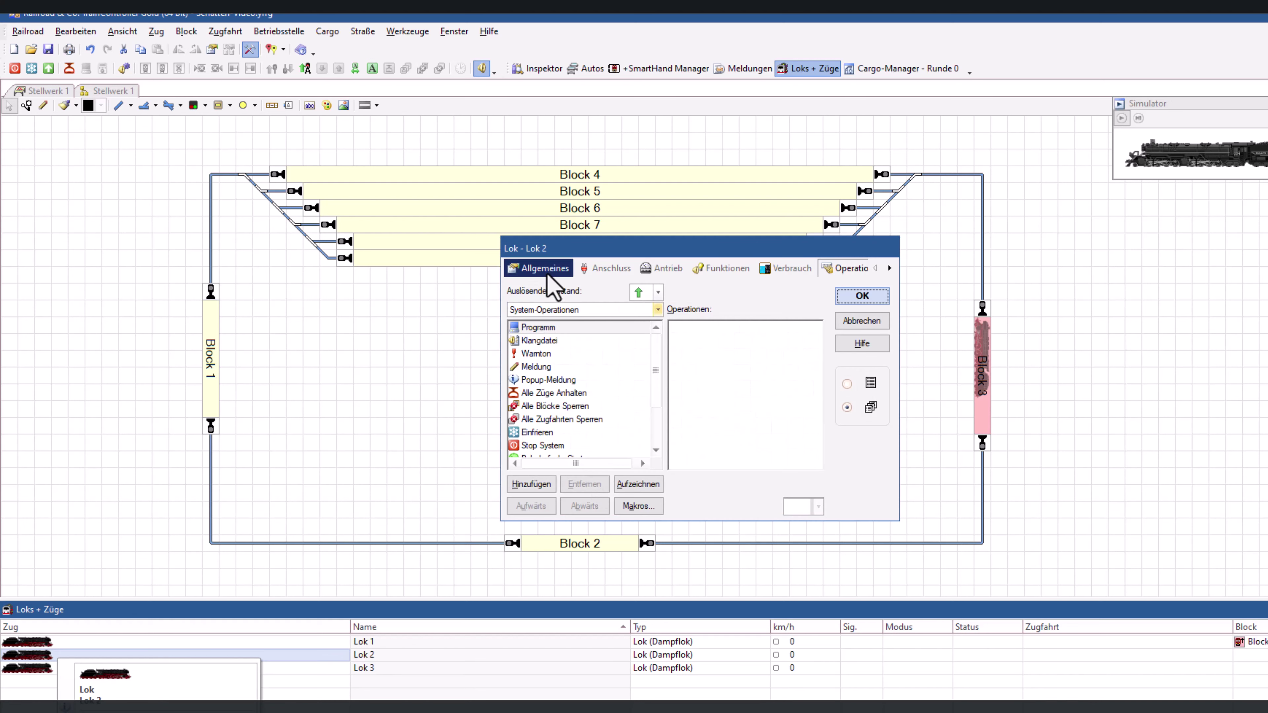
- Set Lok 2's length to 20 cm, check its connection address and assign it the small blue-green German locomotive picture
{"action": "left_click", "coordinate": [547, 273]}
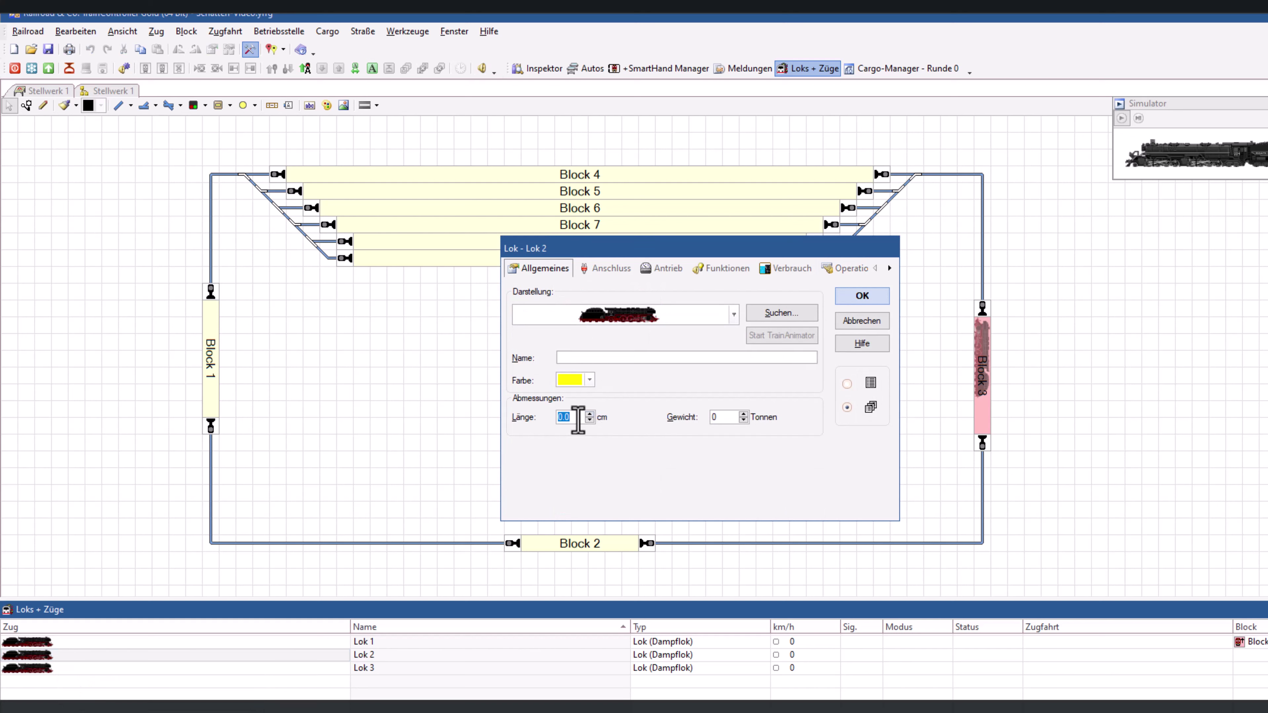
{"action": "type", "text": "0"}
{"action": "left_click", "coordinate": [605, 268]}
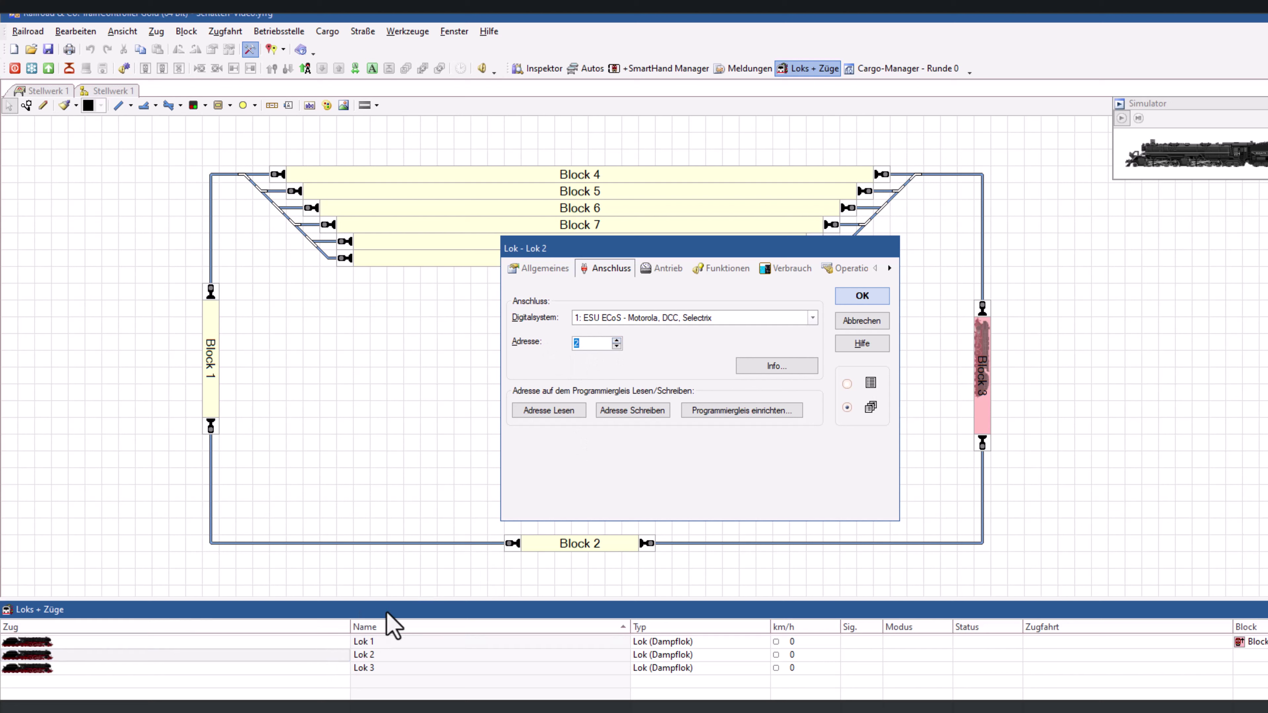
{"action": "left_click", "coordinate": [659, 268]}
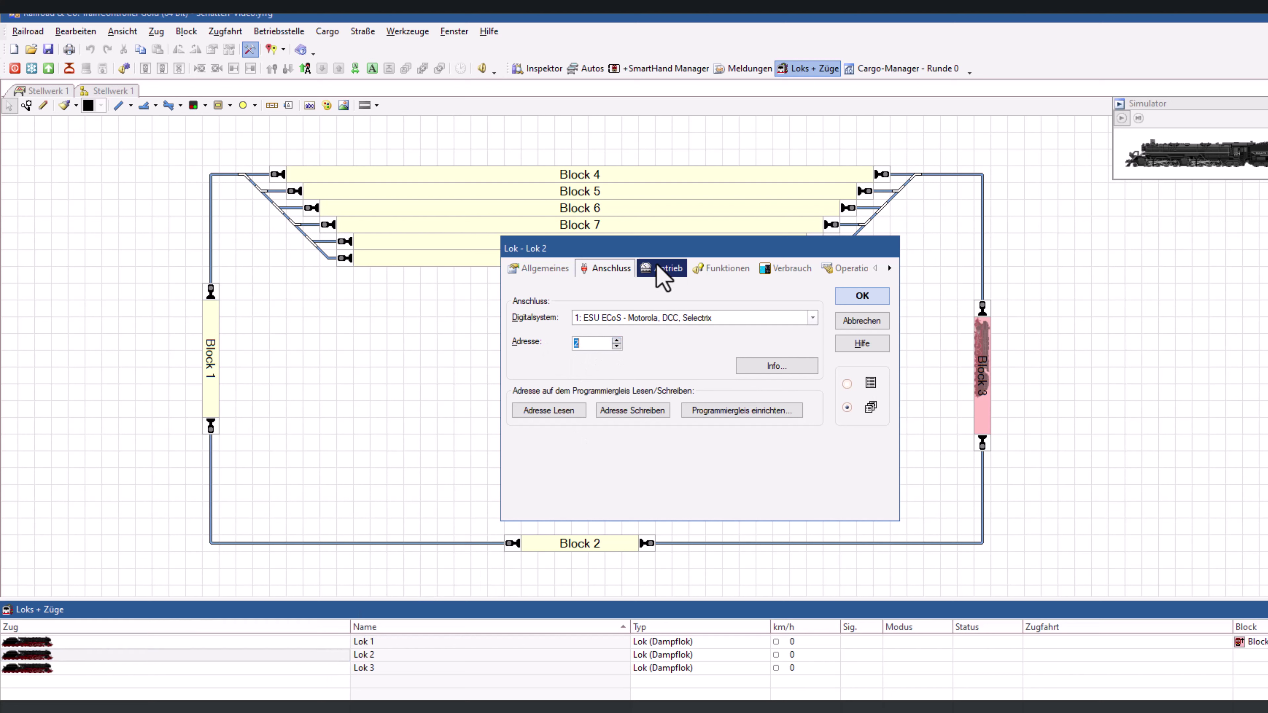
{"action": "left_click", "coordinate": [551, 271]}
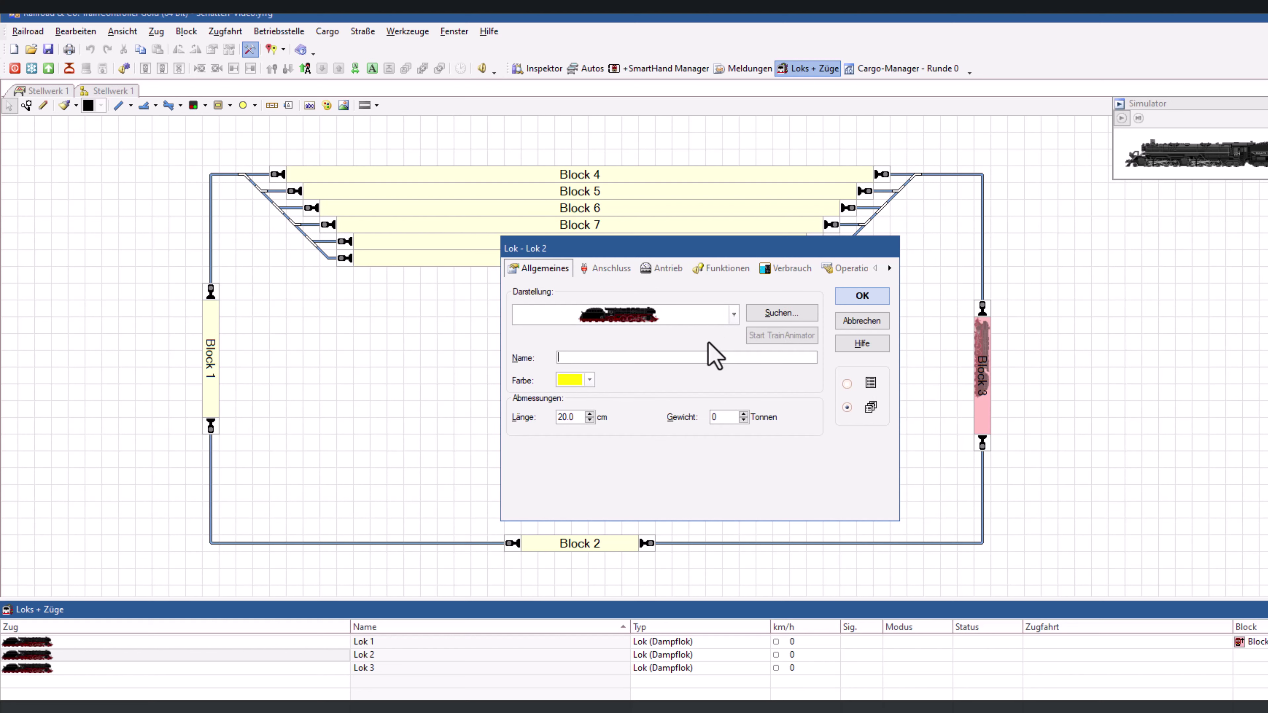
{"action": "left_click", "coordinate": [734, 314]}
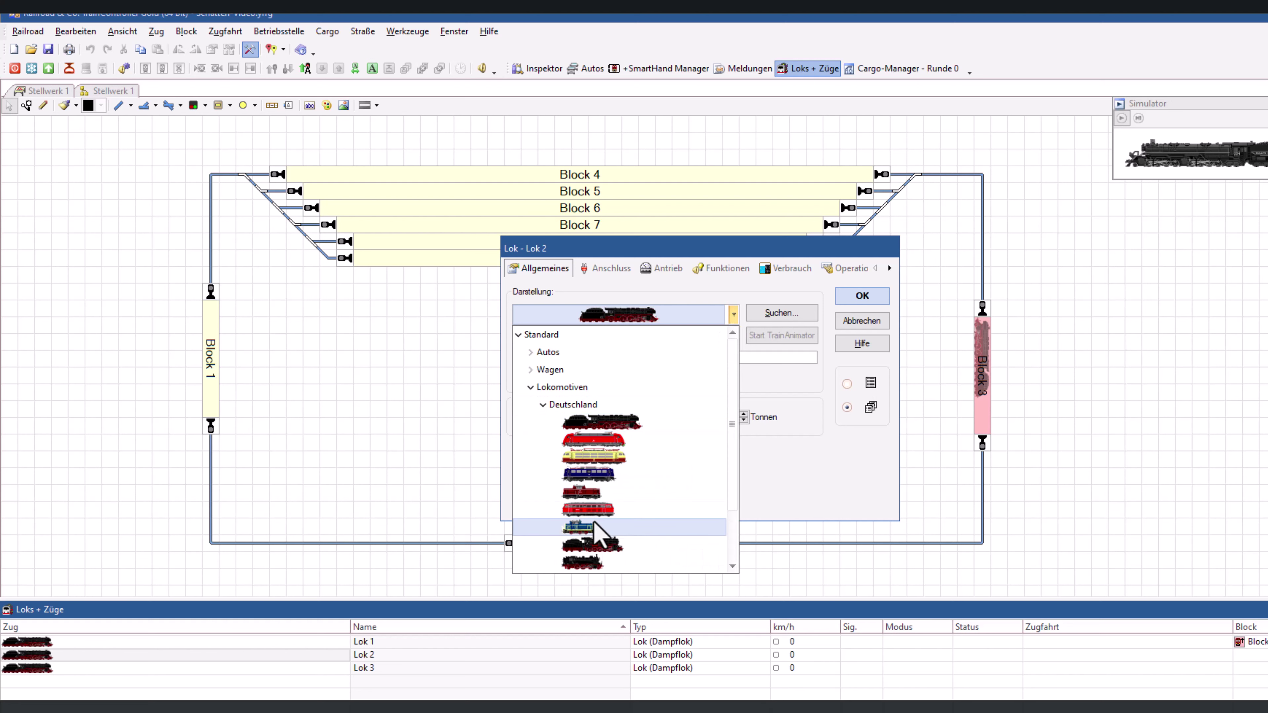
{"action": "left_click", "coordinate": [647, 523]}
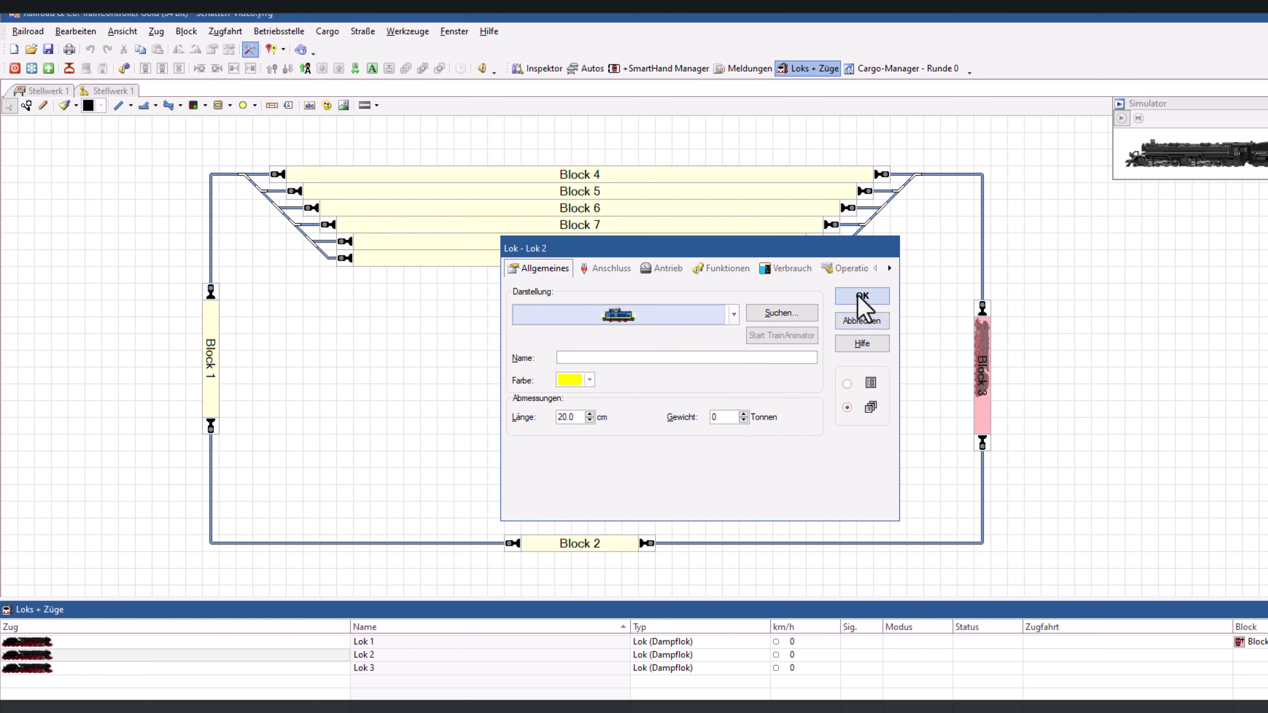
{"action": "left_click", "coordinate": [863, 296]}
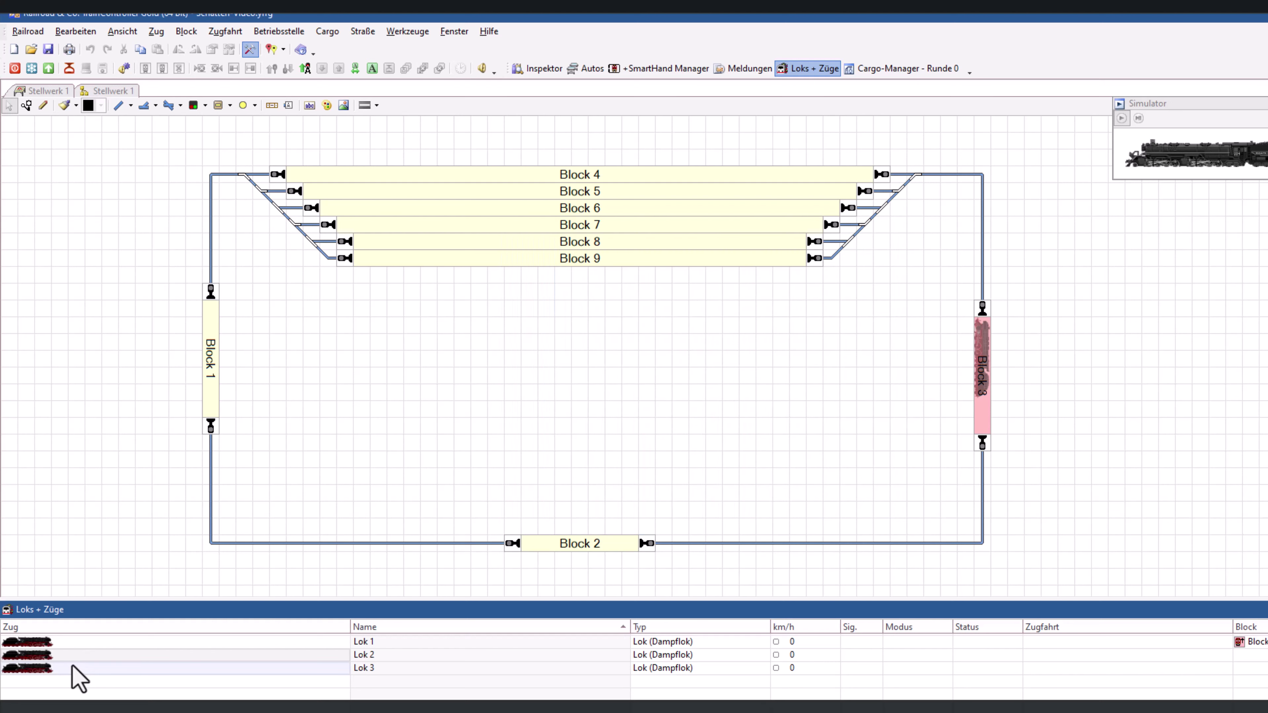
- Set Lok 3's length to 20 cm, assign it the dark blue German locomotive picture and check its connection address
{"action": "left_click", "coordinate": [42, 671]}
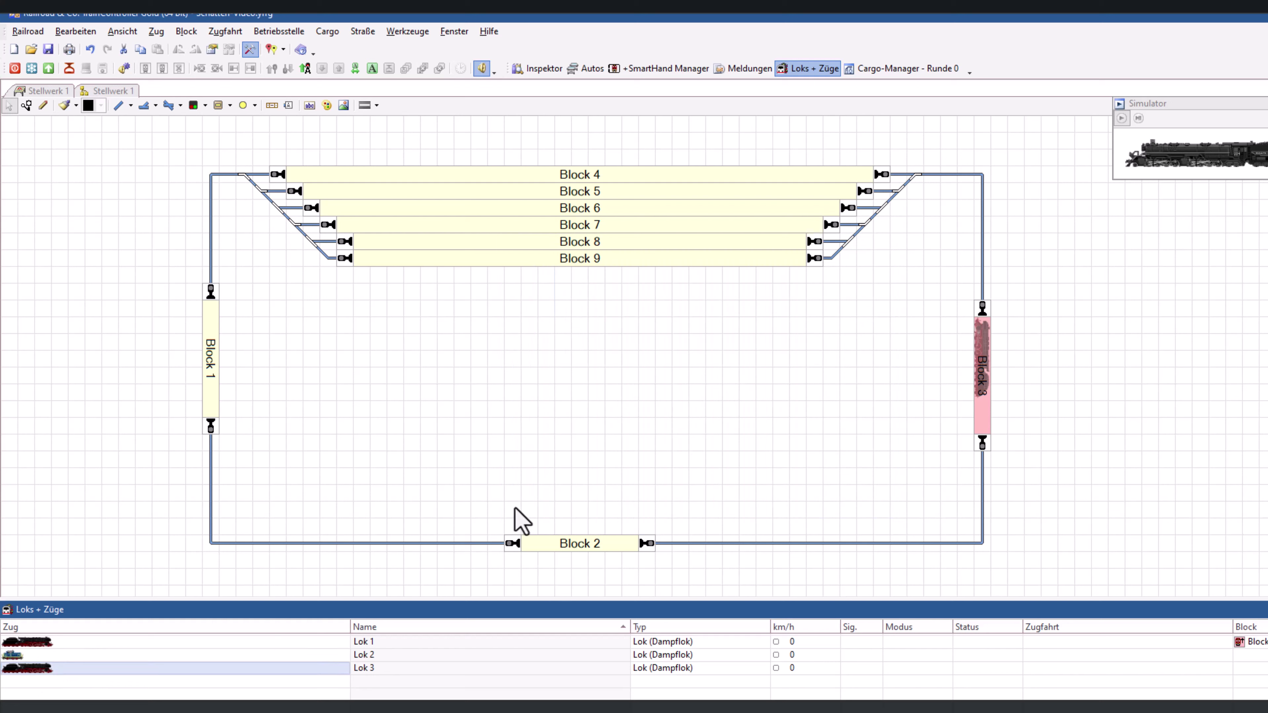
{"action": "key", "text": "alt+Return"}
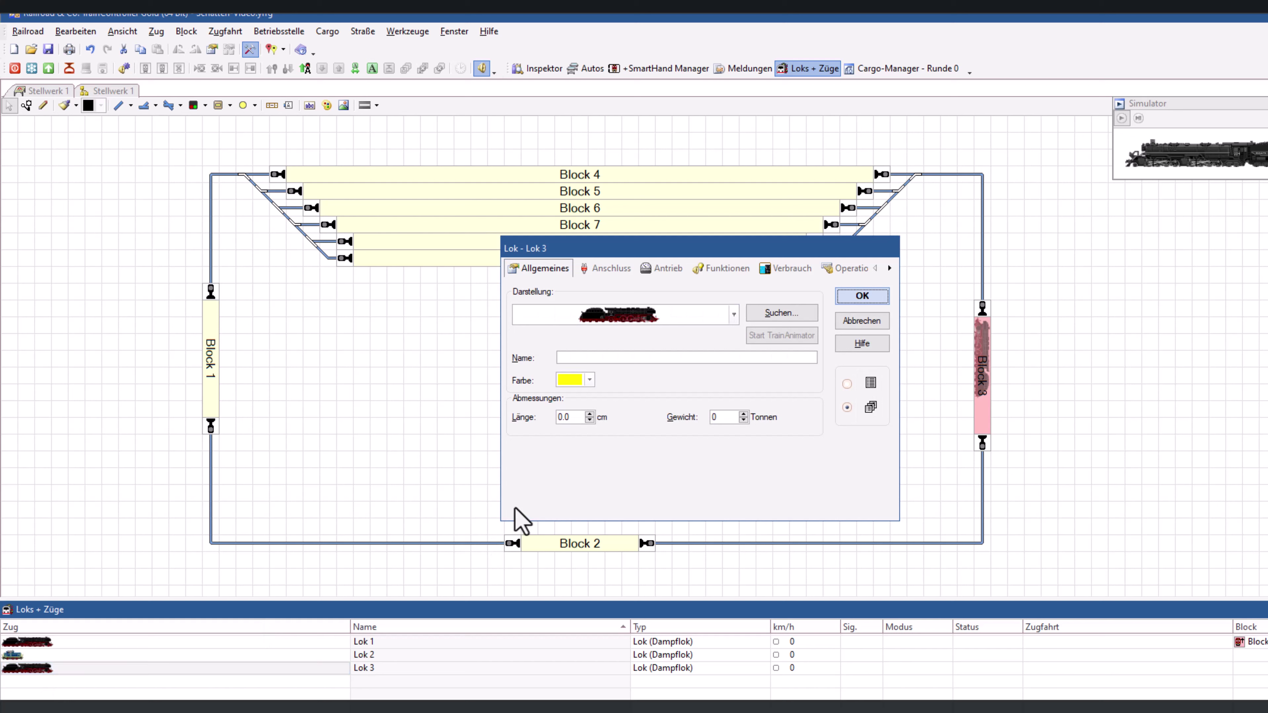
{"action": "left_click", "coordinate": [574, 418]}
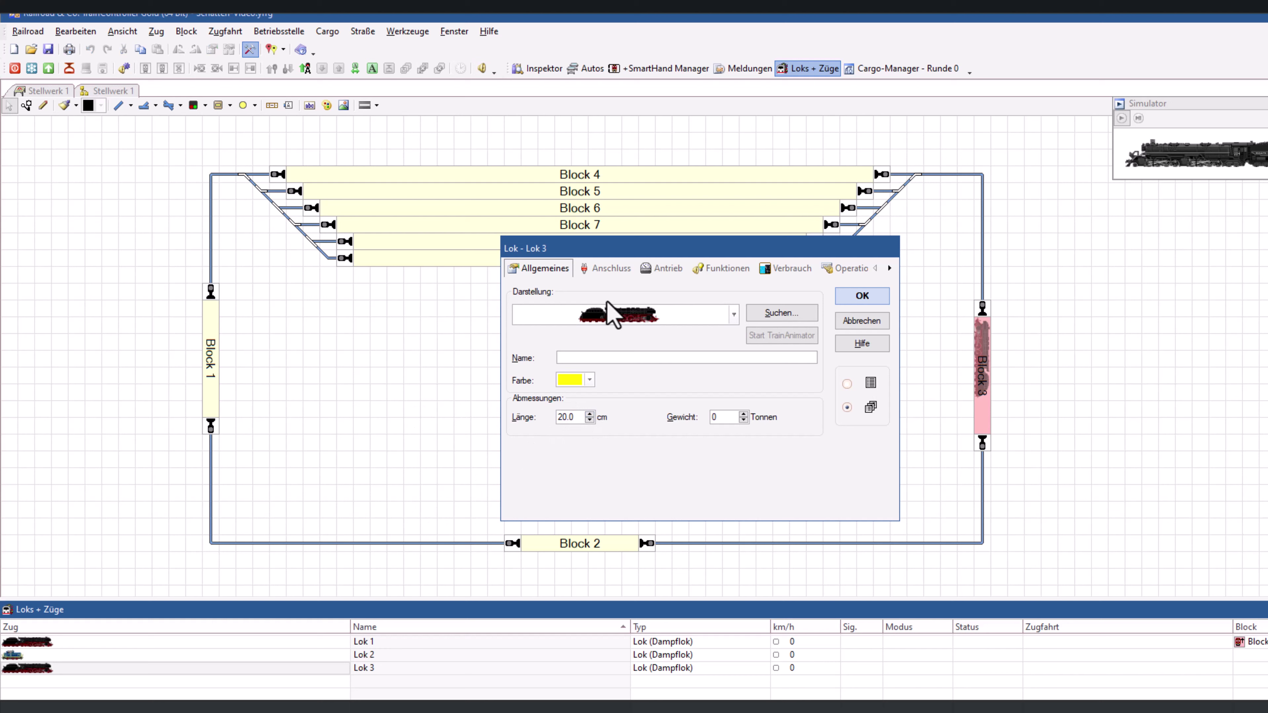
{"action": "left_click", "coordinate": [733, 315]}
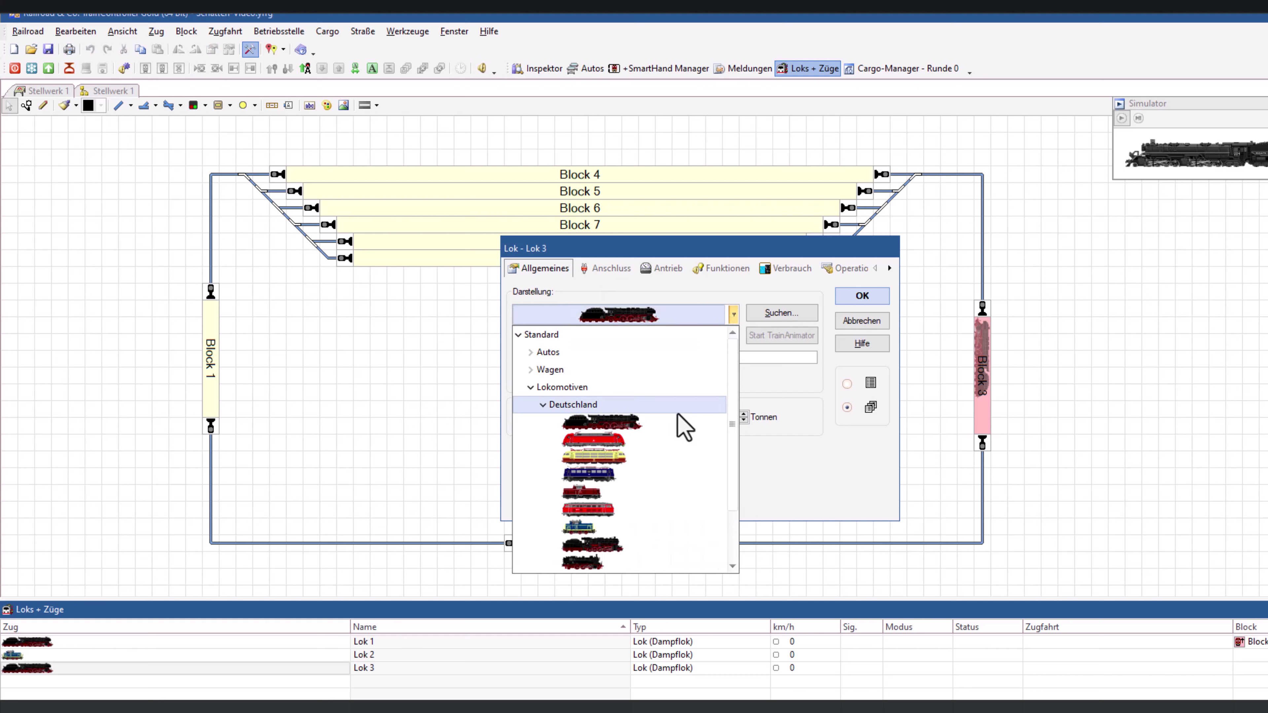
{"action": "scroll", "coordinate": [685, 427], "scroll_direction": "down", "scroll_amount": 1}
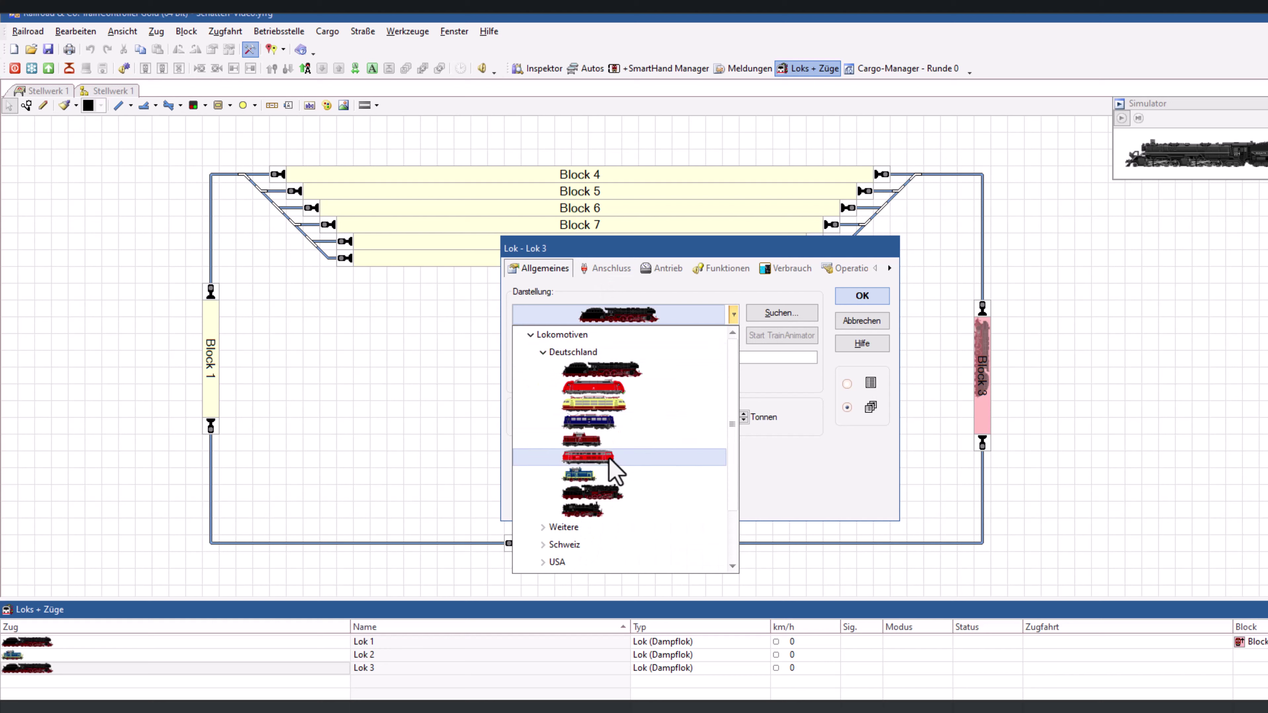
{"action": "left_click", "coordinate": [599, 420]}
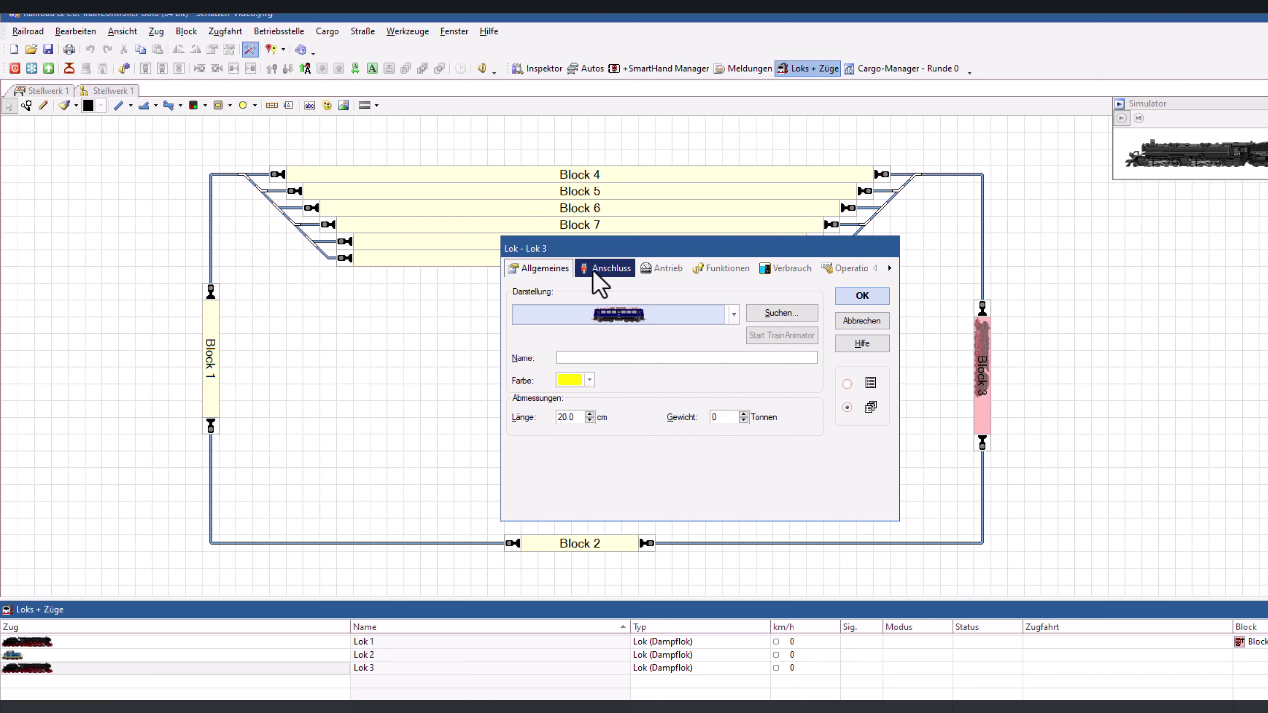
{"action": "left_click", "coordinate": [597, 285]}
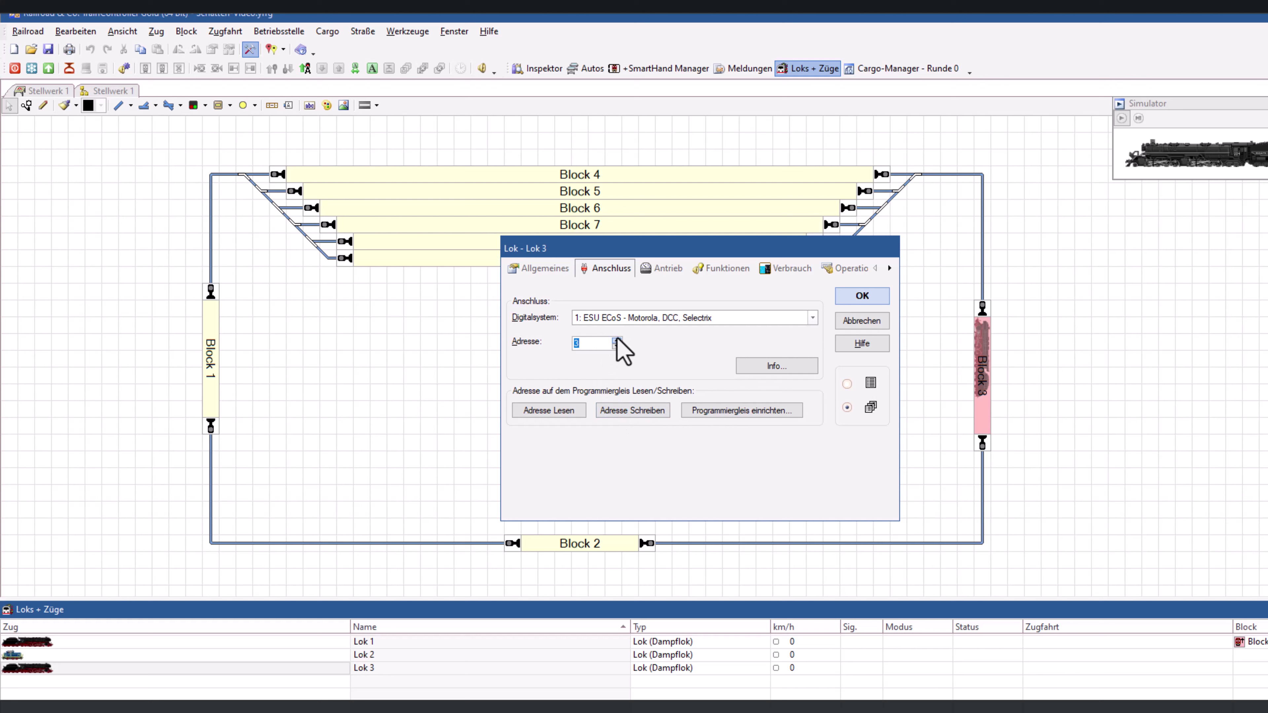
{"action": "left_click", "coordinate": [869, 297]}
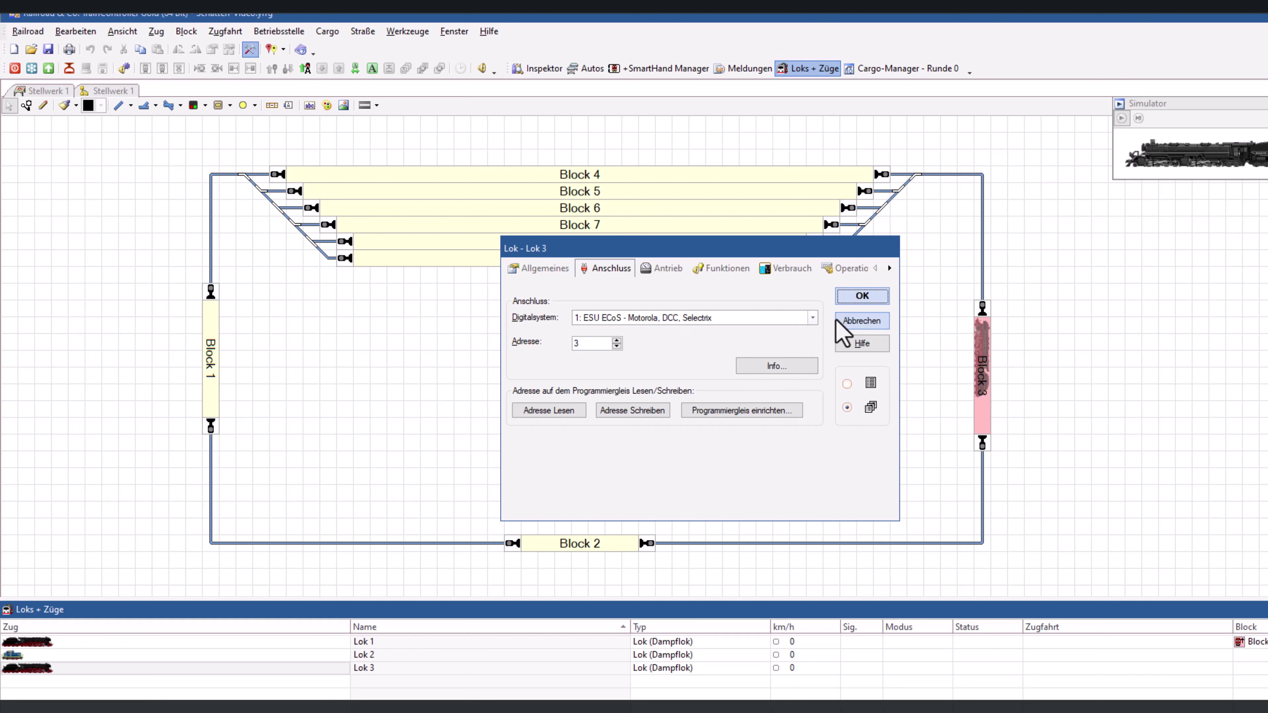
{"action": "left_click", "coordinate": [869, 296]}
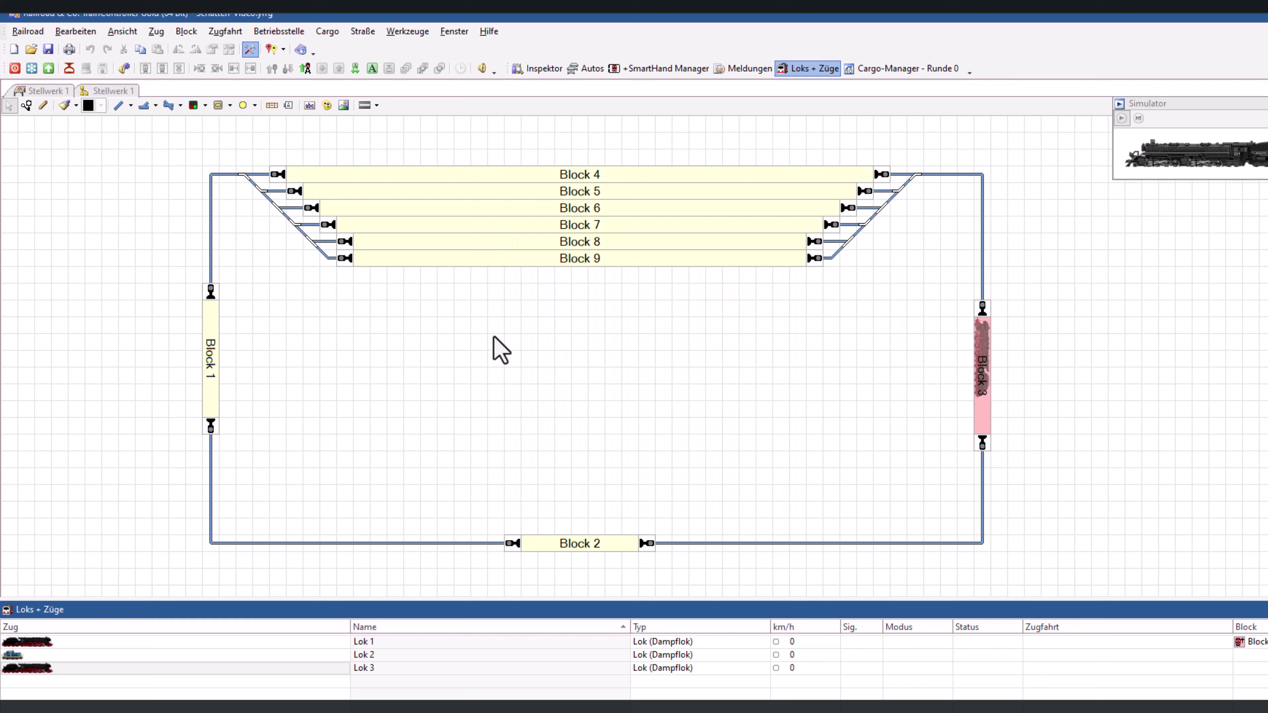
- Leave edit mode, discarding the earlier spontaneous runs, and place Lok 2 in Block 7 and Lok 3 in Block 6
{"action": "left_click", "coordinate": [250, 49]}
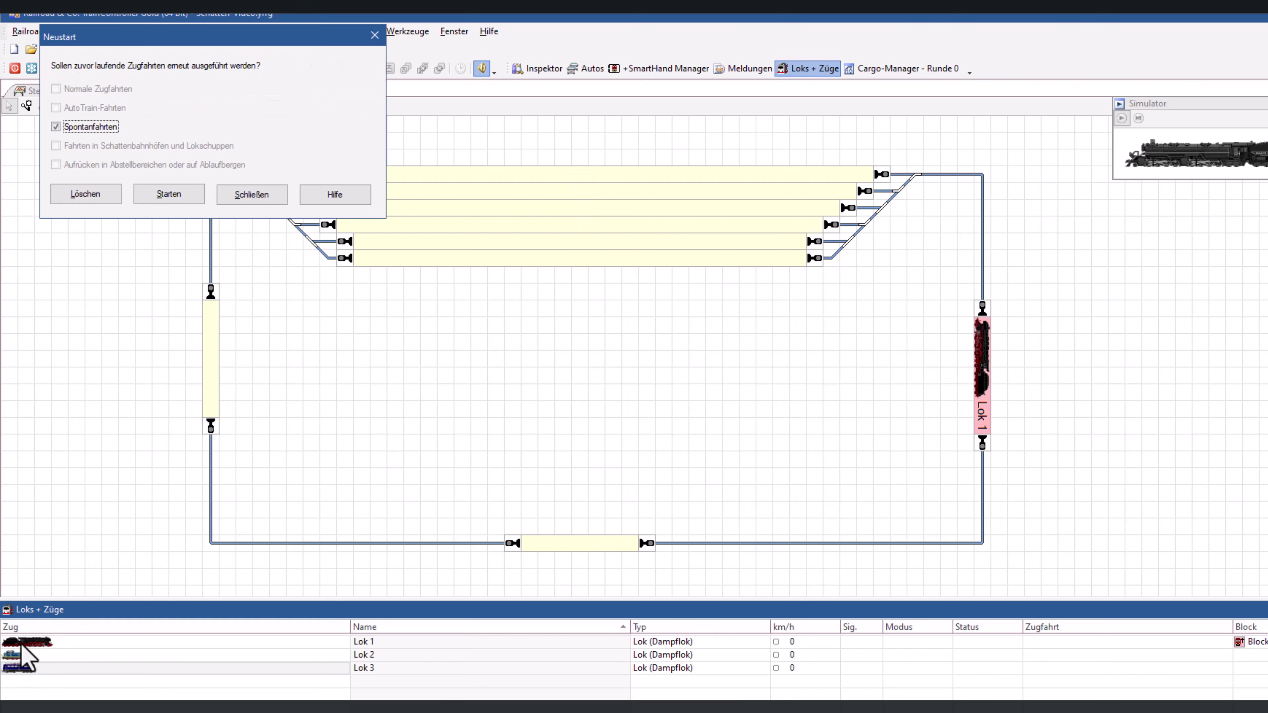
{"action": "left_click", "coordinate": [94, 197]}
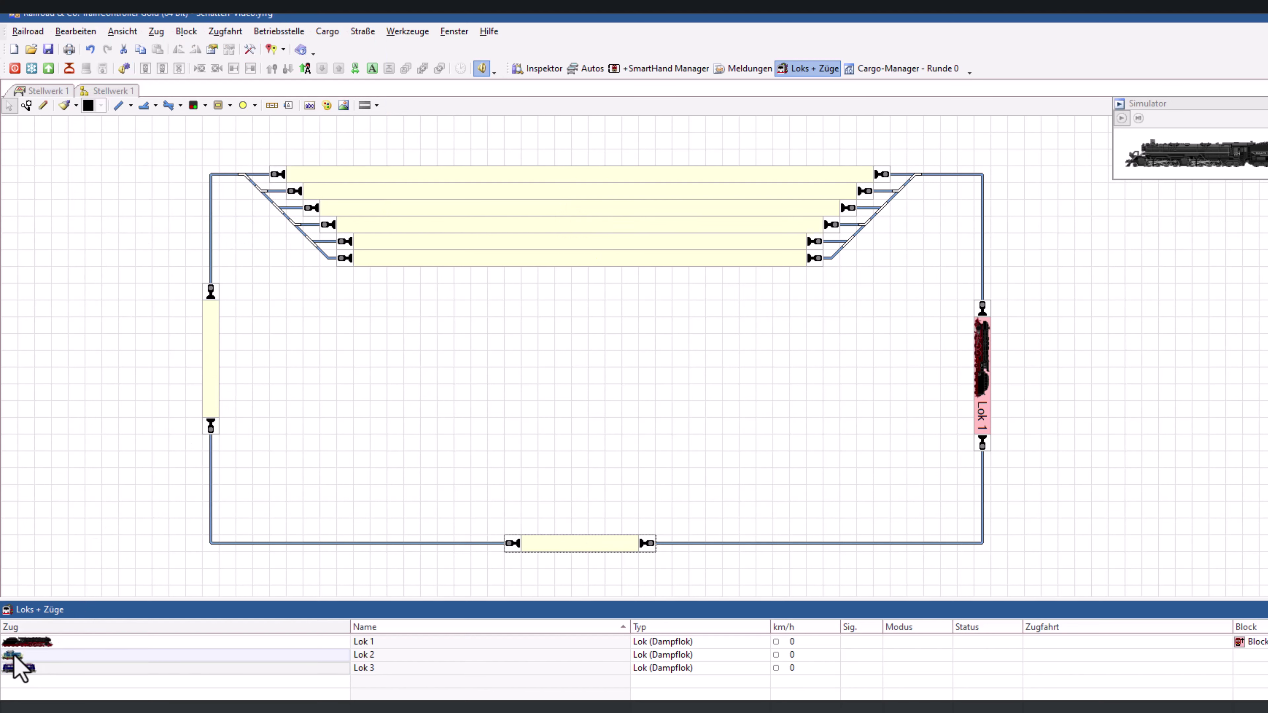
{"action": "left_click", "coordinate": [278, 509]}
{"action": "left_click_drag", "start_coordinate": [409, 243], "coordinate": [416, 225]}
{"action": "left_click_drag", "start_coordinate": [42, 672], "coordinate": [350, 209]}
- Start spontaneous runs to the left for Lok 1, Lok 3 and Lok 2 and follow Lok 1 around the loop
{"action": "left_click_drag", "start_coordinate": [1120, 123], "coordinate": [985, 354]}
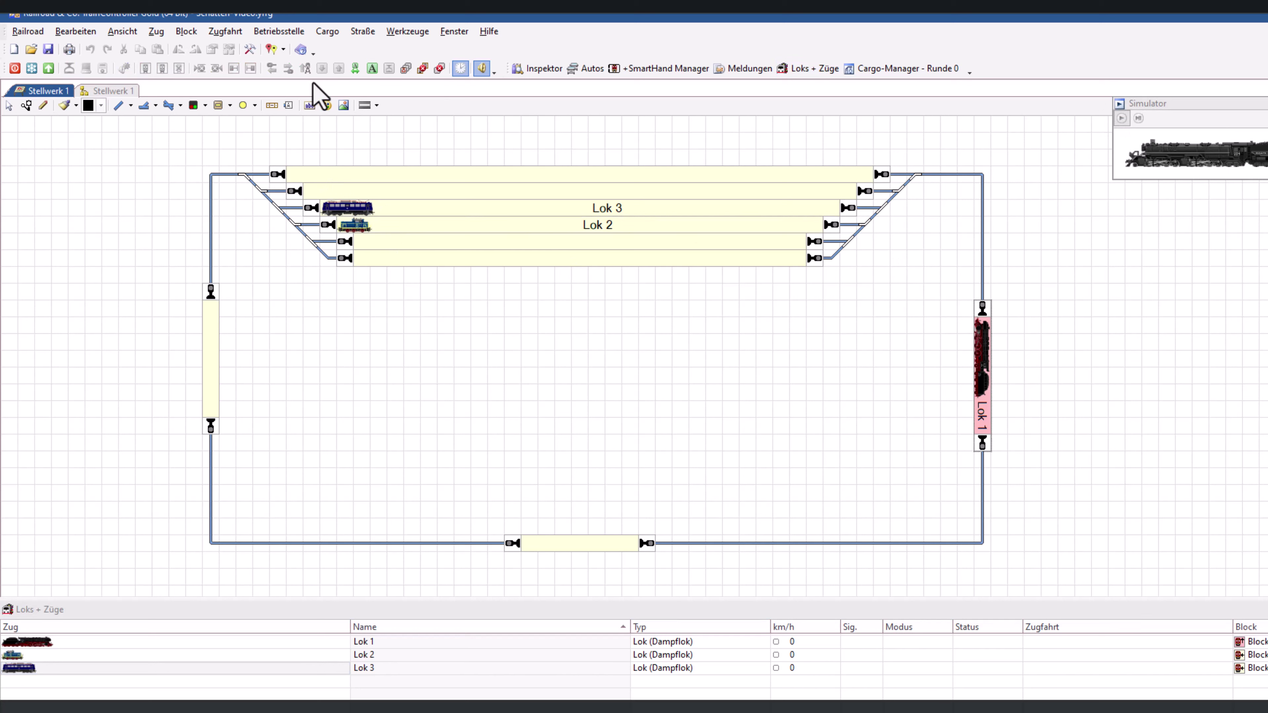
{"action": "left_click", "coordinate": [272, 69]}
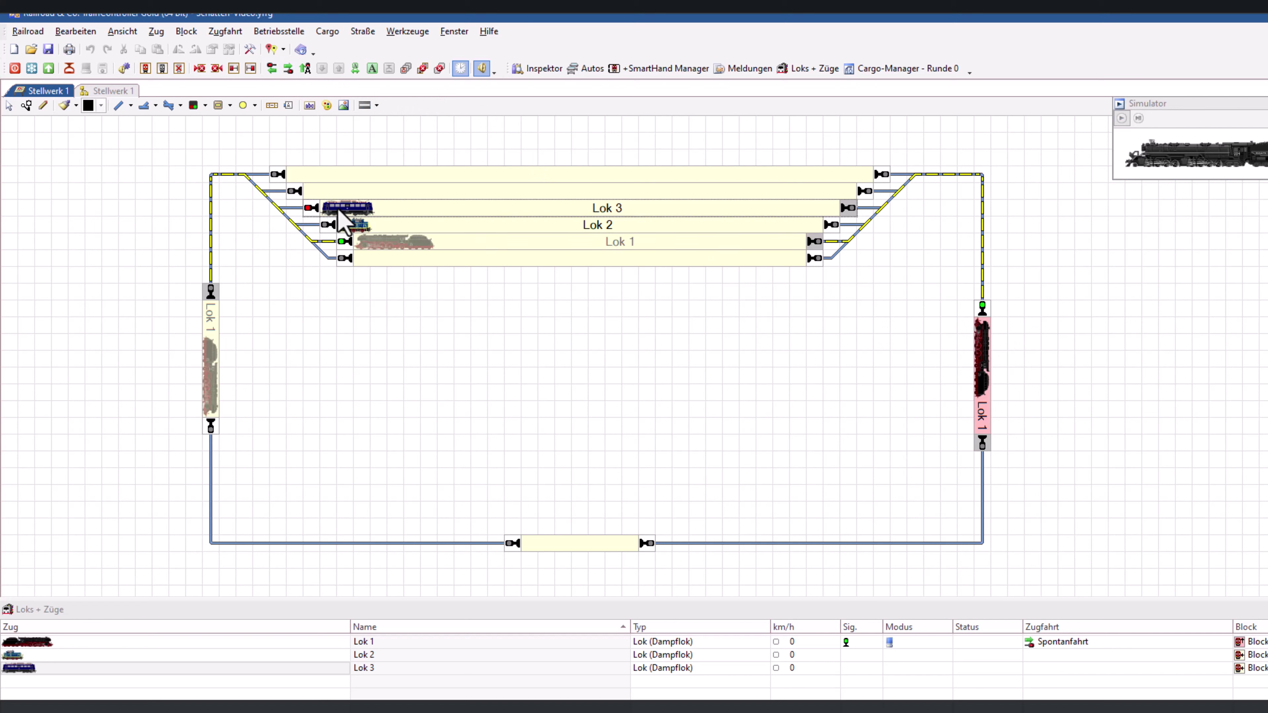
{"action": "left_click", "coordinate": [357, 227]}
{"action": "left_click", "coordinate": [272, 68]}
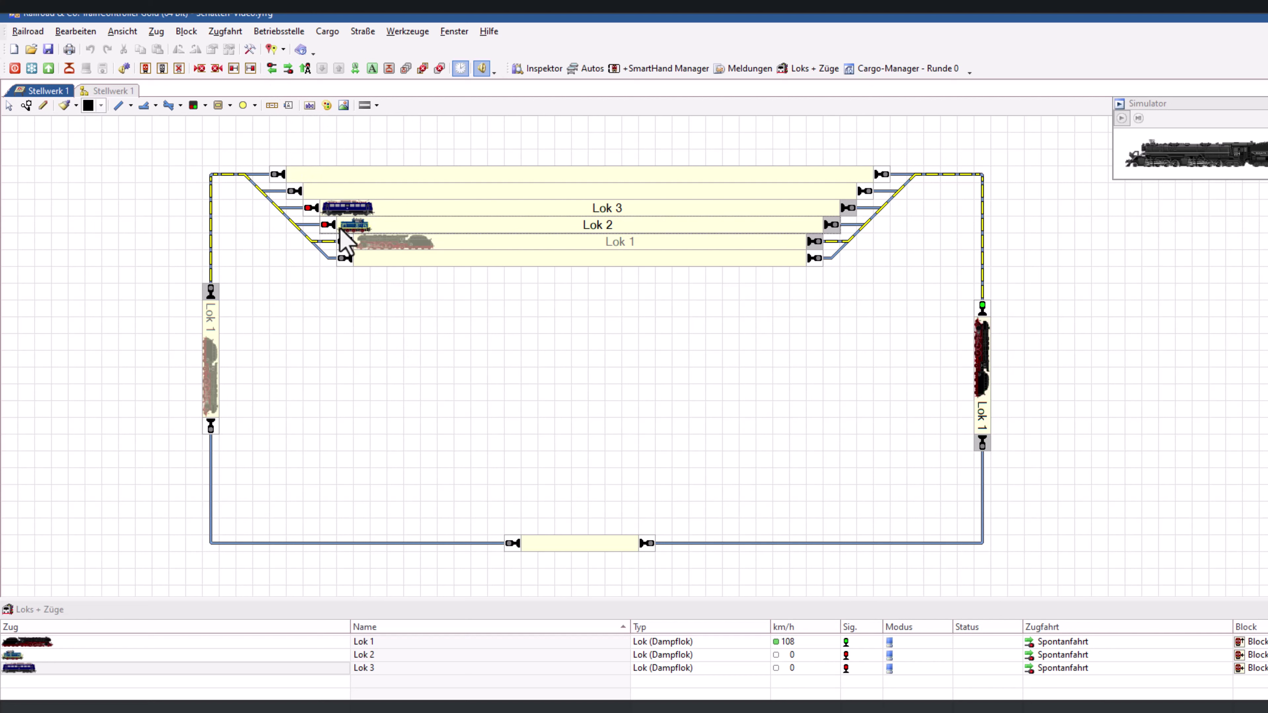
{"action": "left_click_drag", "start_coordinate": [340, 246], "coordinate": [555, 404]}
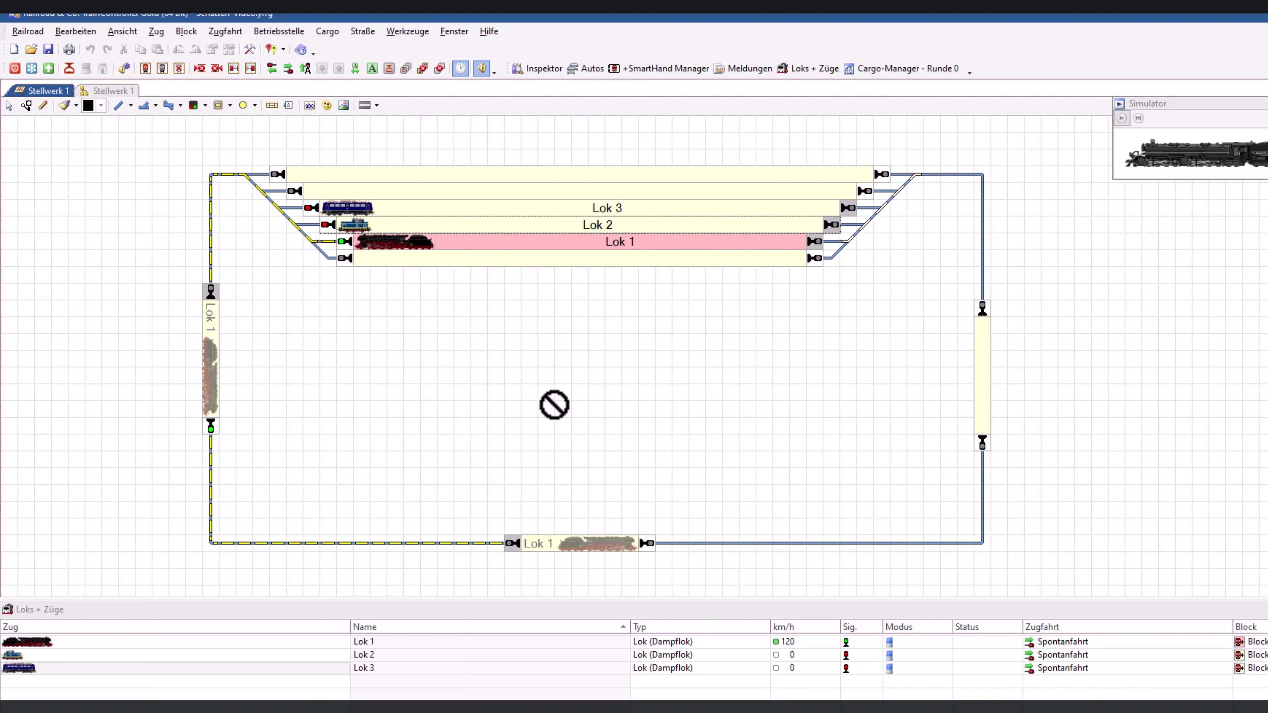
{"action": "left_click_drag", "start_coordinate": [555, 405], "coordinate": [385, 410]}
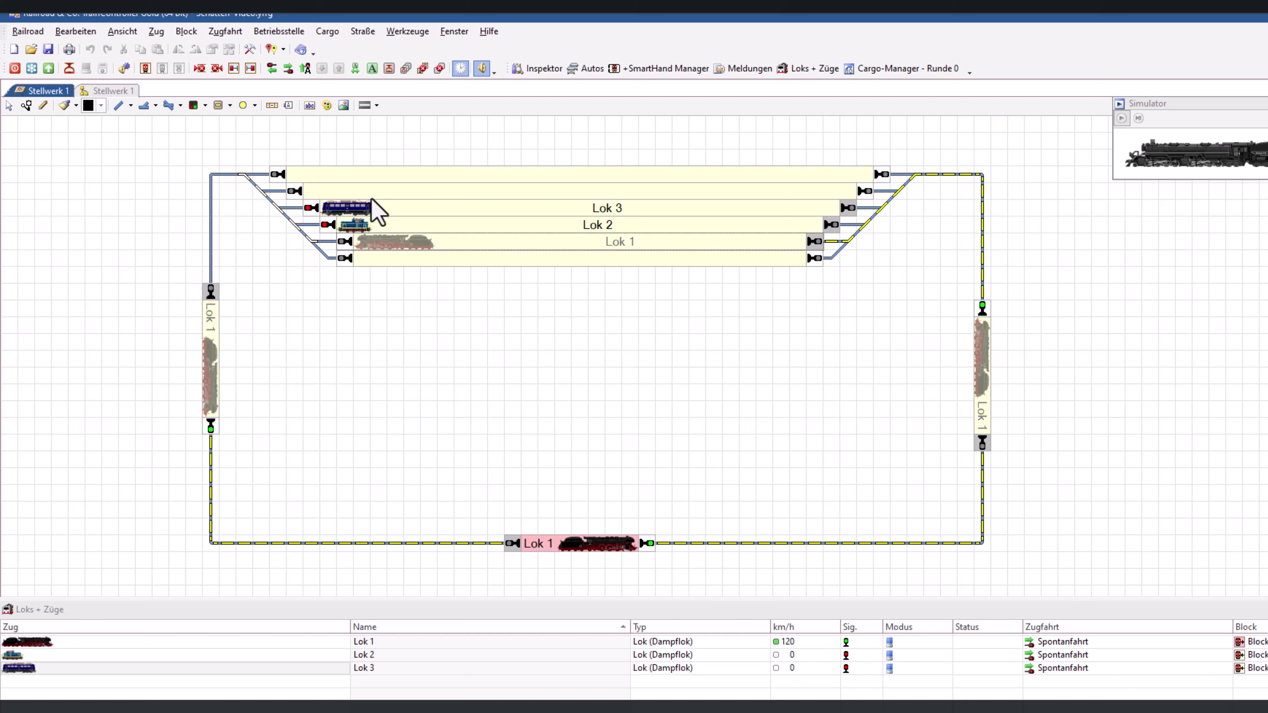
- End Lok 1's spontaneous run and move the locomotive from Block 2 to Block 8
{"action": "left_click", "coordinate": [389, 68]}
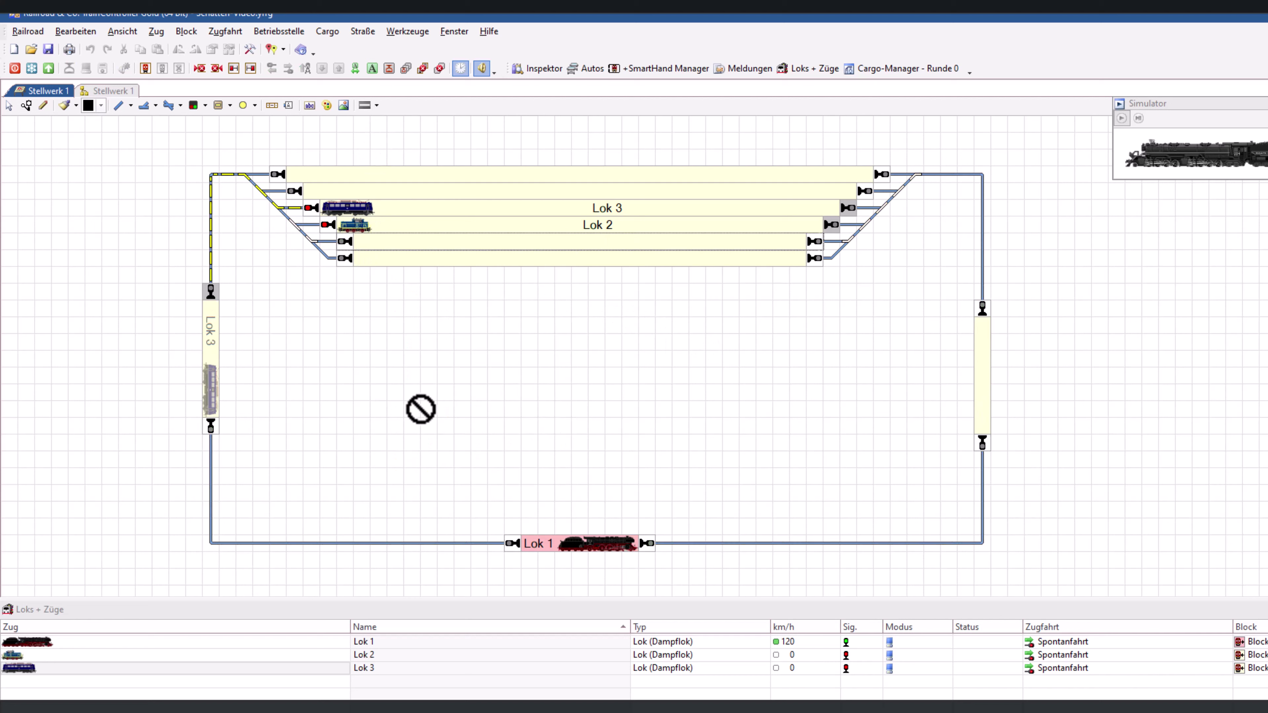
{"action": "left_click_drag", "start_coordinate": [579, 537], "coordinate": [392, 244]}
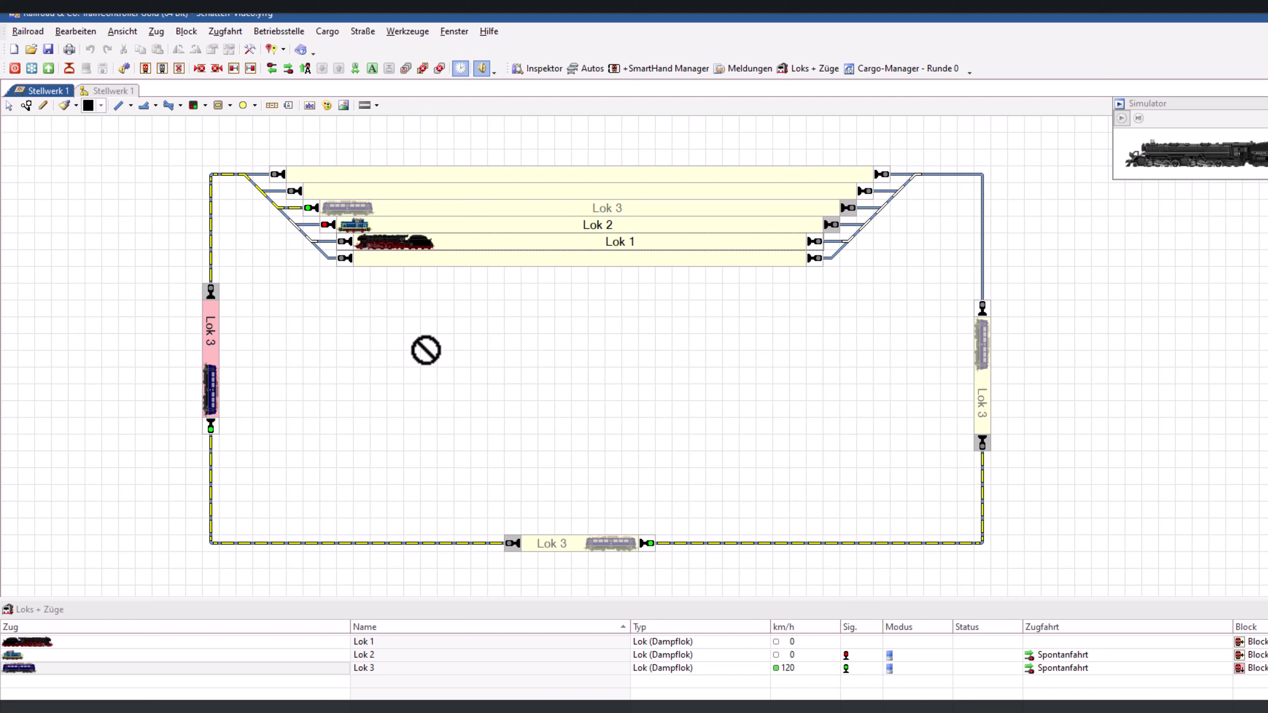
- Let Lok 3 run around the loop into Block 9 and end the remaining spontaneous runs
{"action": "left_click_drag", "start_coordinate": [426, 350], "coordinate": [483, 331]}
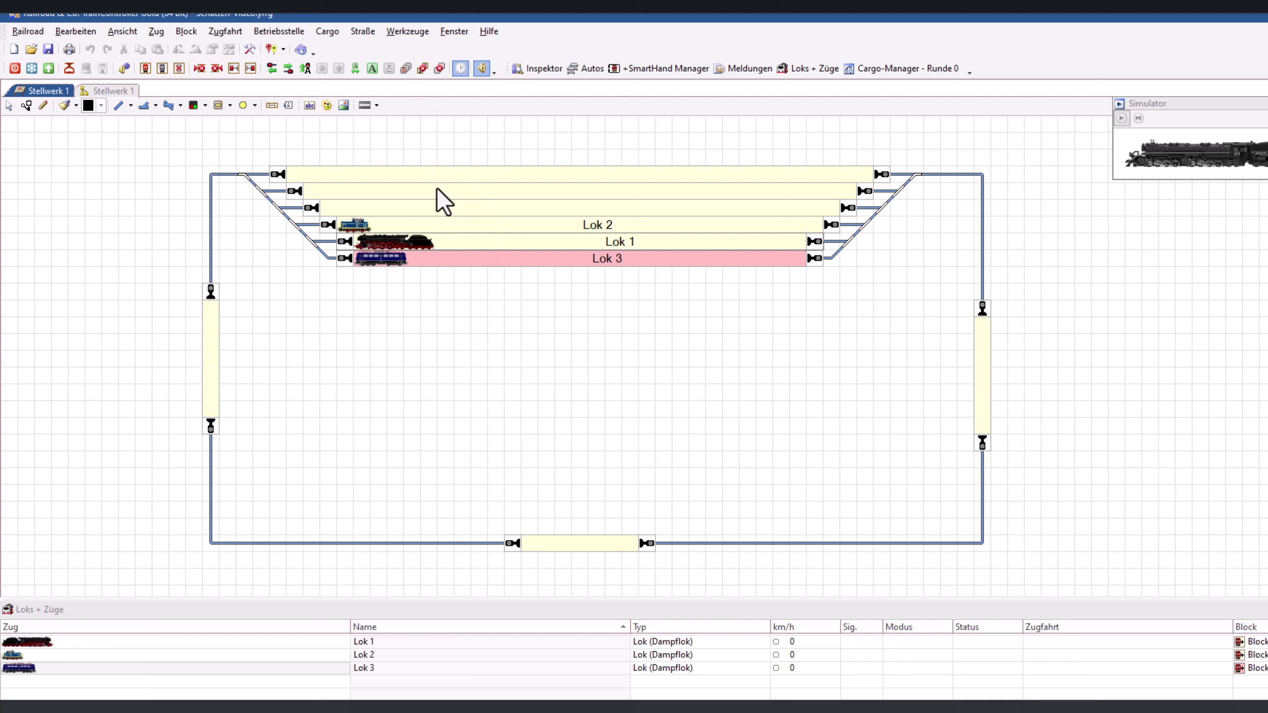
{"action": "left_click_drag", "start_coordinate": [438, 189], "coordinate": [402, 363]}
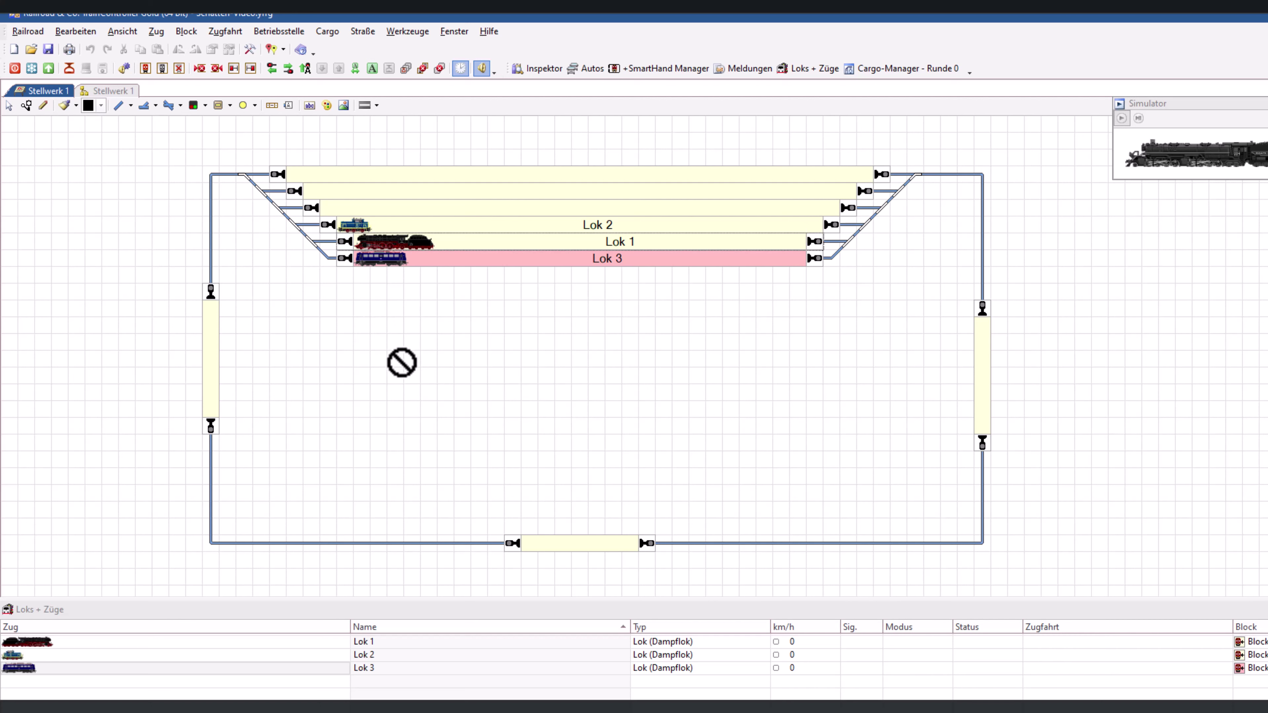
{"action": "left_click_drag", "start_coordinate": [402, 362], "coordinate": [402, 364]}
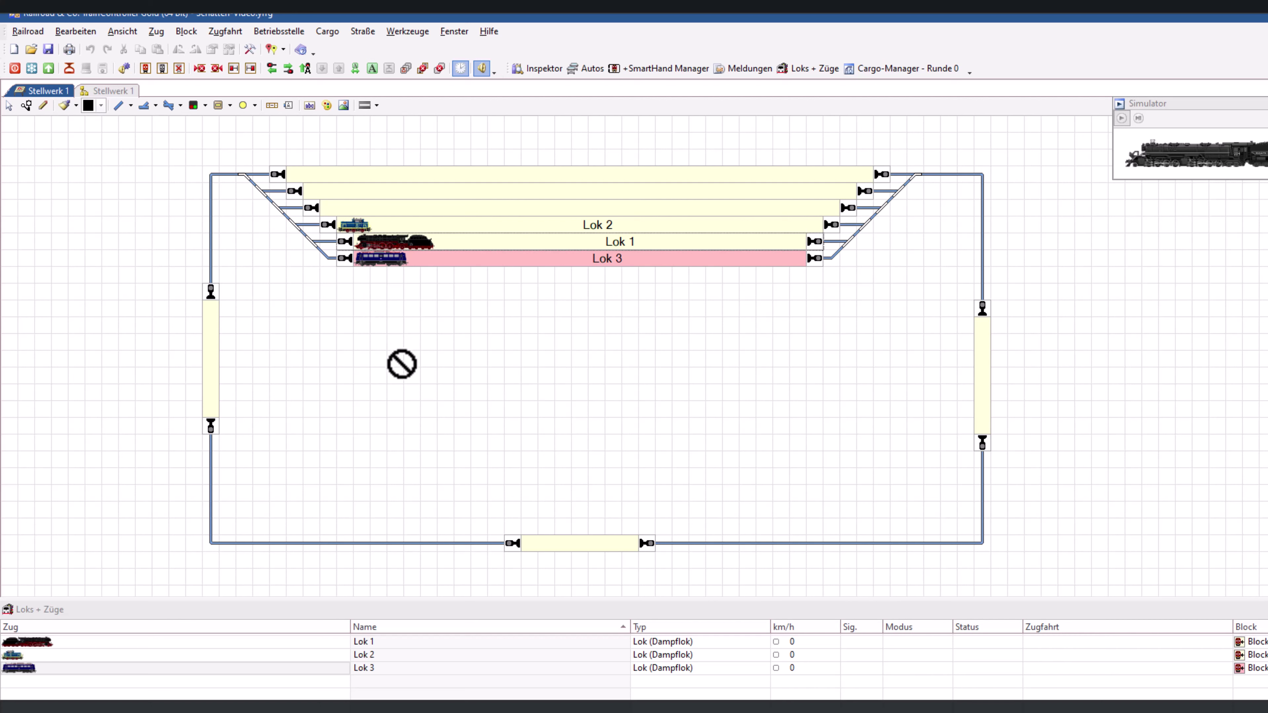
{"action": "left_click_drag", "start_coordinate": [402, 363], "coordinate": [363, 225]}
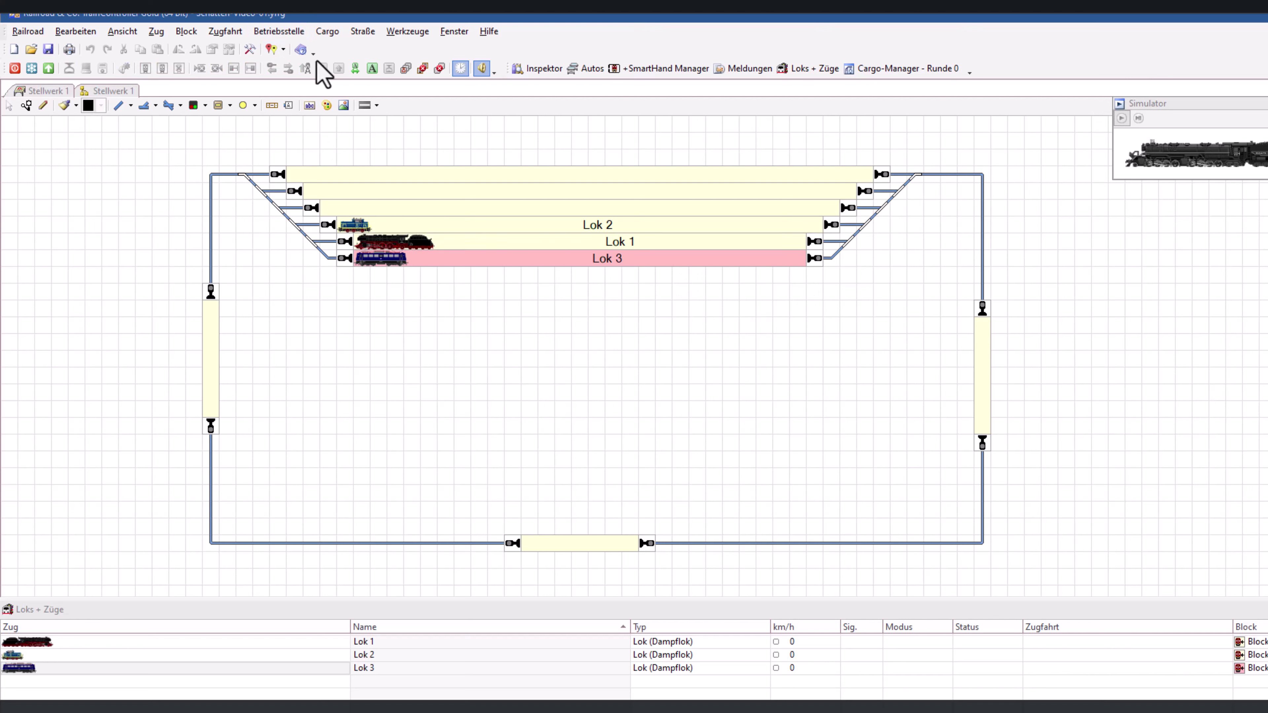
- Create a new Schattenbahnhof operating site in the dispatcher
{"action": "left_click", "coordinate": [285, 32]}
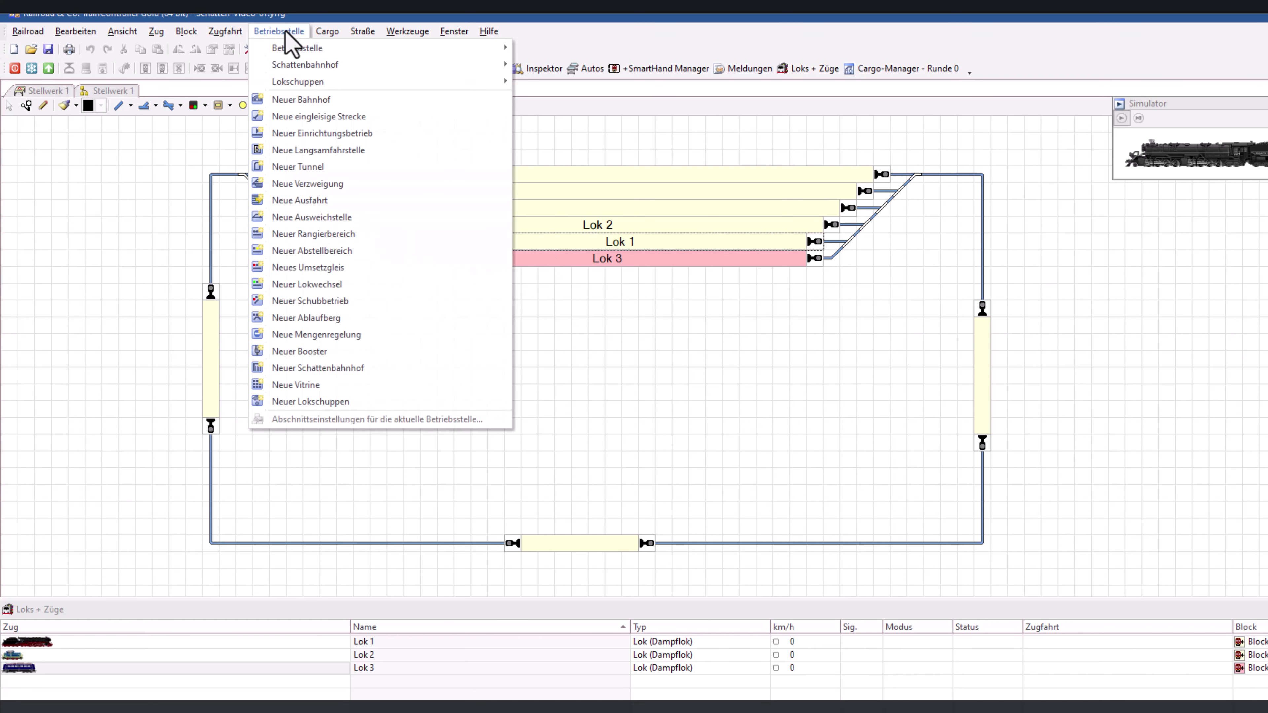
{"action": "mouse_move", "coordinate": [291, 85]}
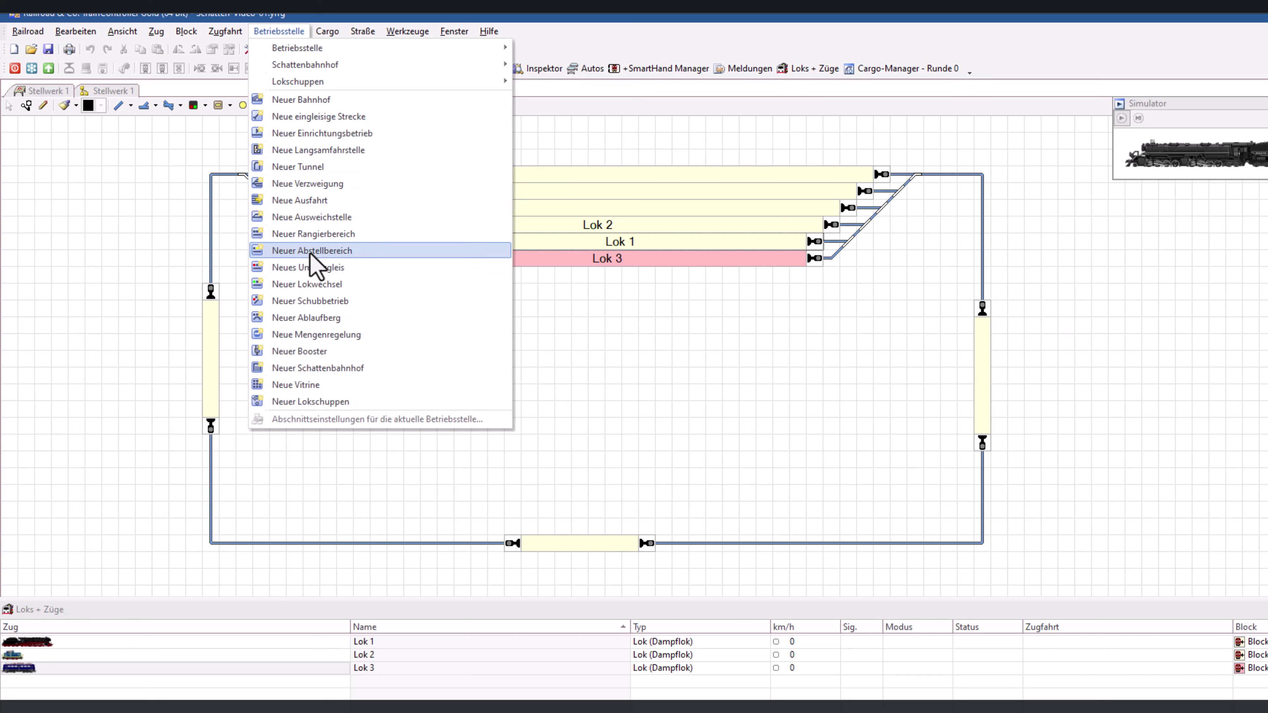
{"action": "left_click", "coordinate": [340, 373]}
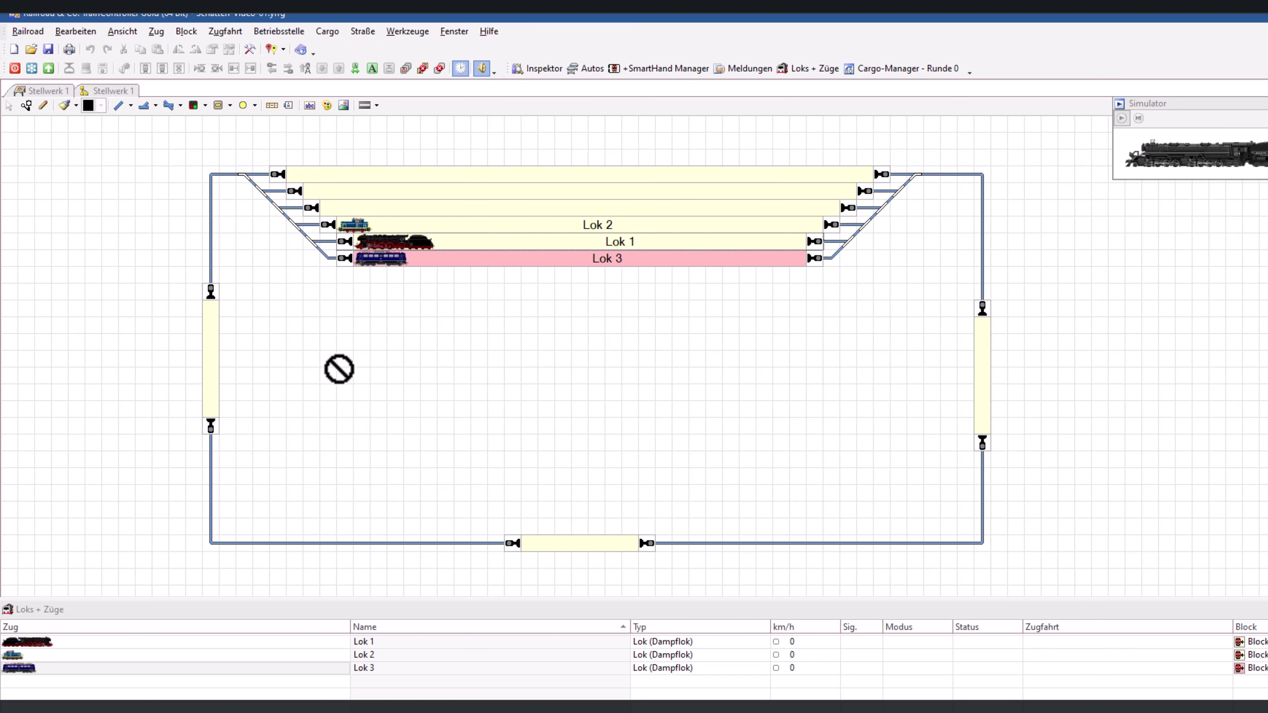
{"action": "left_click", "coordinate": [720, 414]}
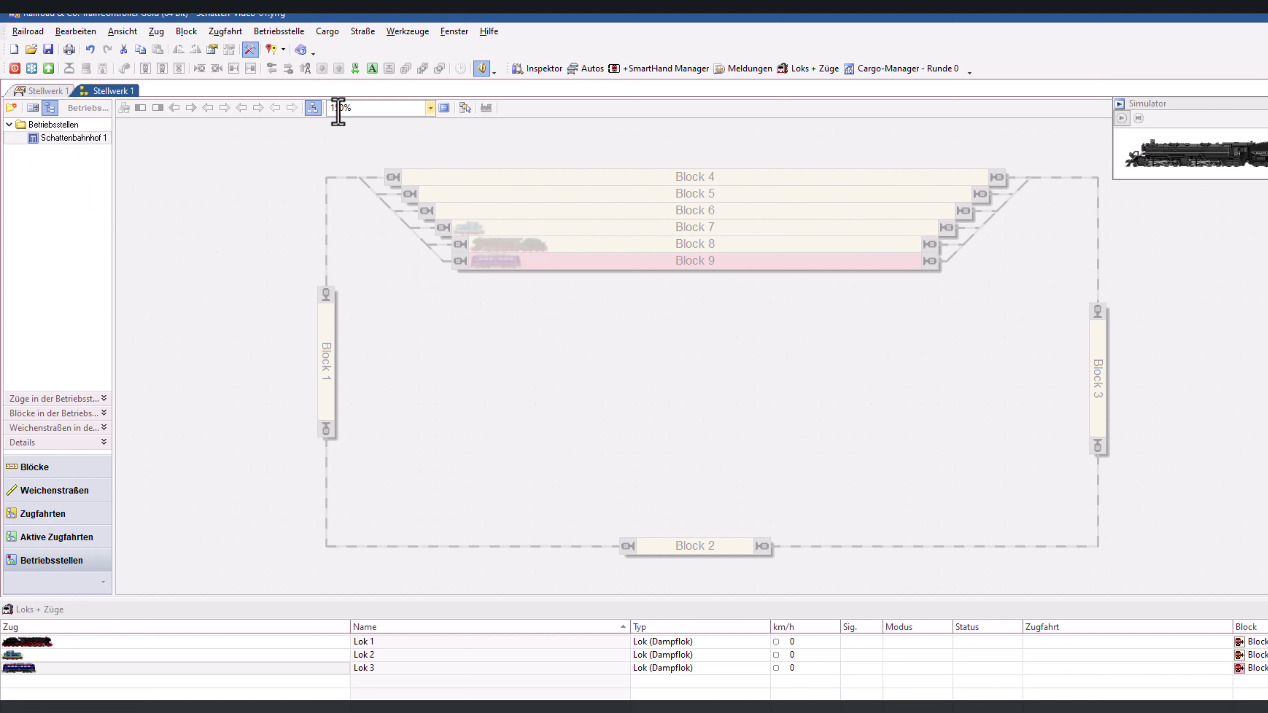
- Assign station Blocks 4, 5, 6, 7, 8 and 9 to Schattenbahnhof 1
{"action": "left_click", "coordinate": [465, 108]}
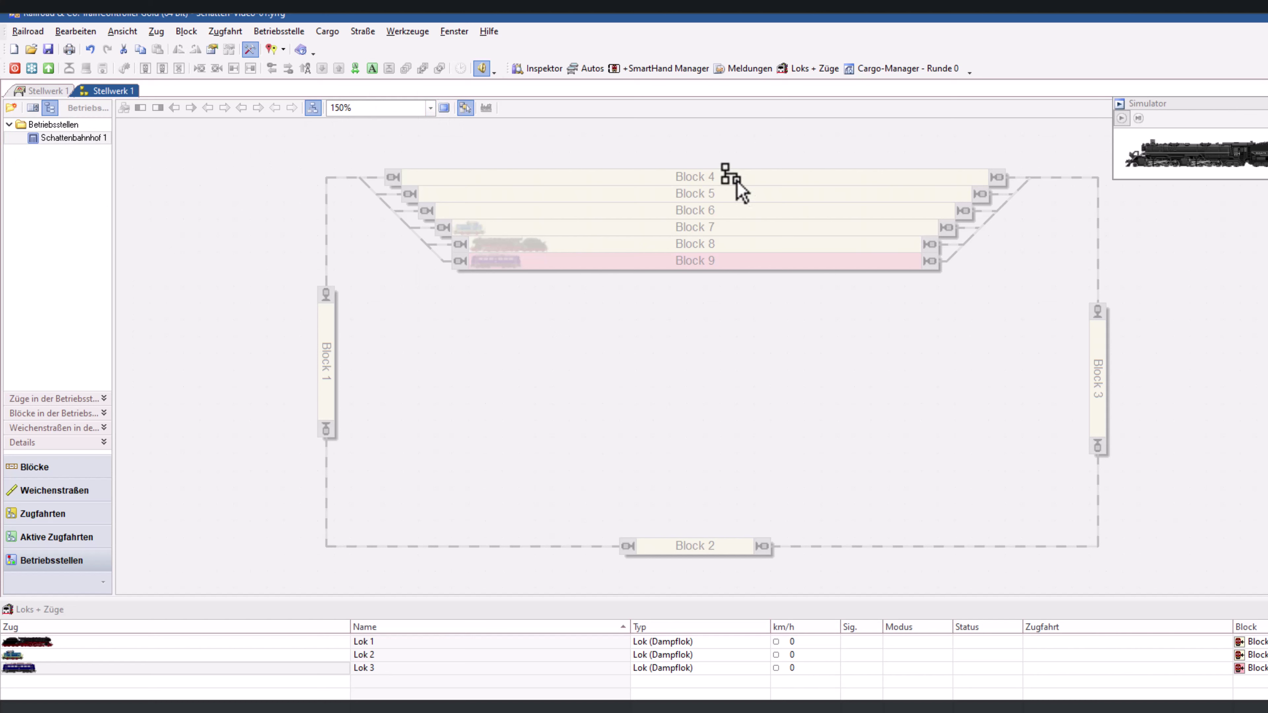
{"action": "left_click", "coordinate": [734, 177]}
{"action": "left_click", "coordinate": [733, 193]}
{"action": "left_click", "coordinate": [739, 211]}
{"action": "left_click", "coordinate": [743, 227]}
{"action": "left_click", "coordinate": [733, 244]}
{"action": "left_click", "coordinate": [736, 267]}
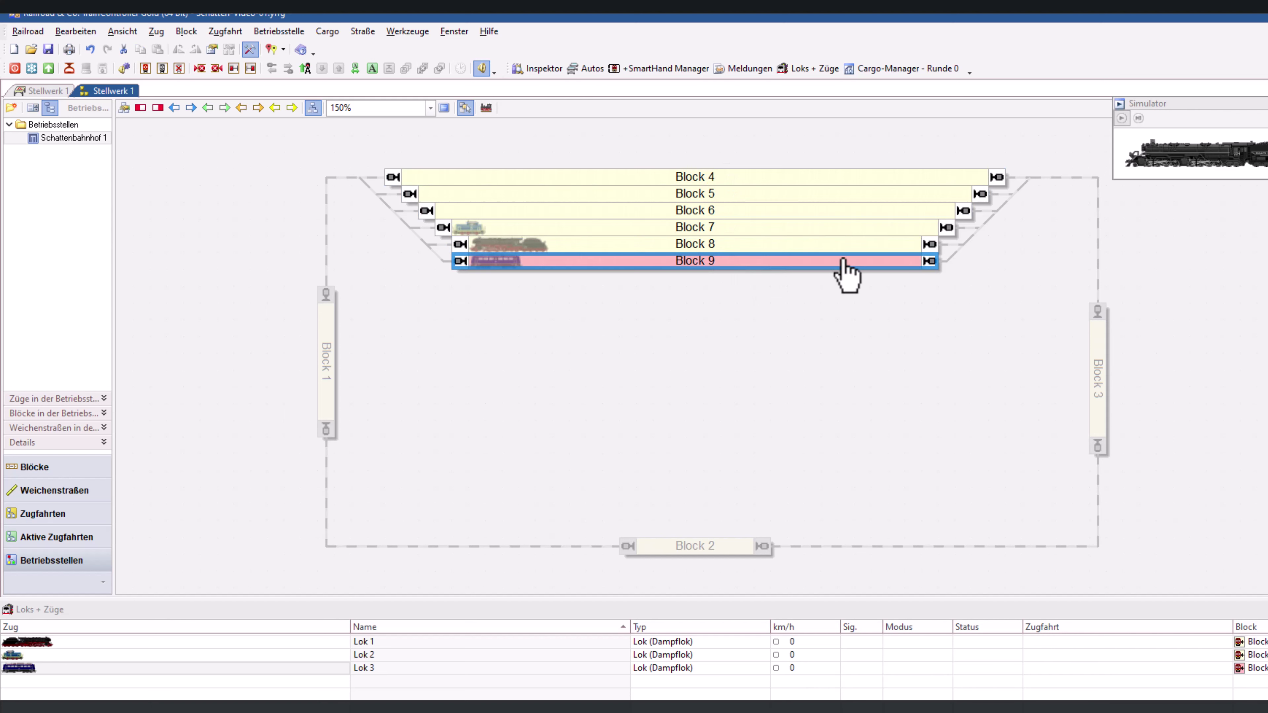
- Add the route connections from the station tracks to Block 3 and Block 1, including both blocks, to Schattenbahnhof 1
{"action": "left_click", "coordinate": [1030, 184]}
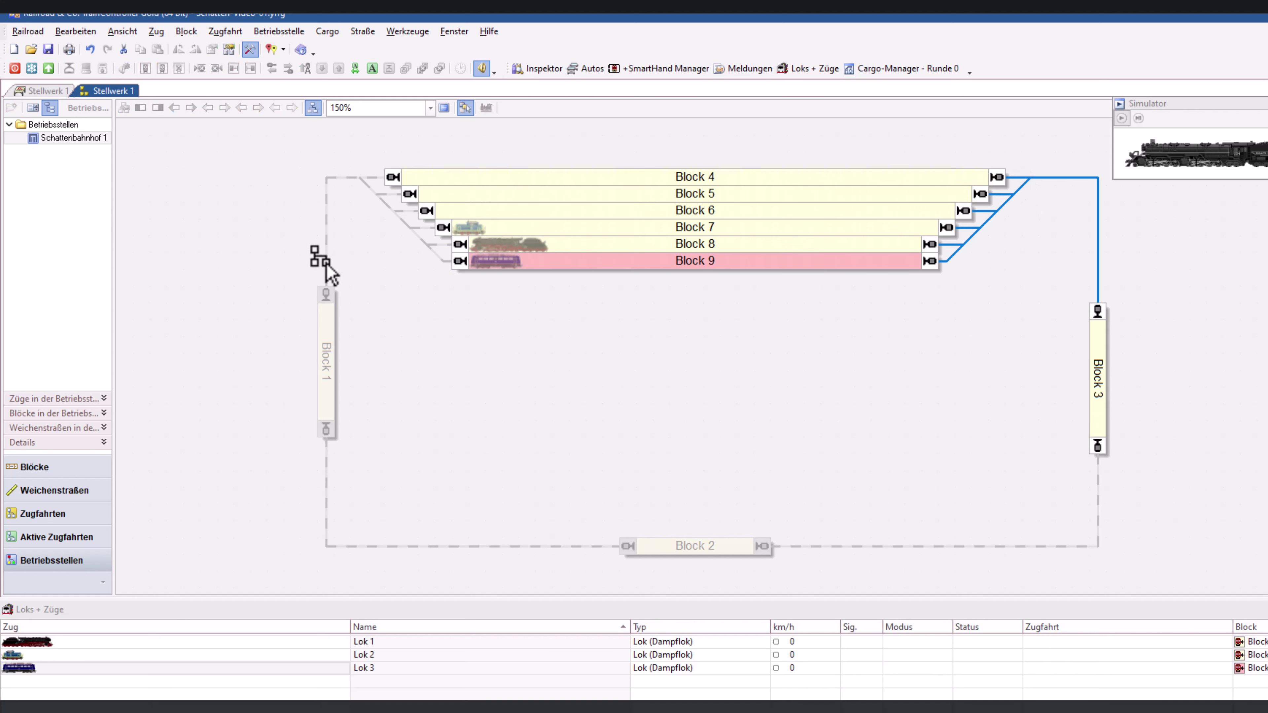
{"action": "left_click", "coordinate": [328, 276]}
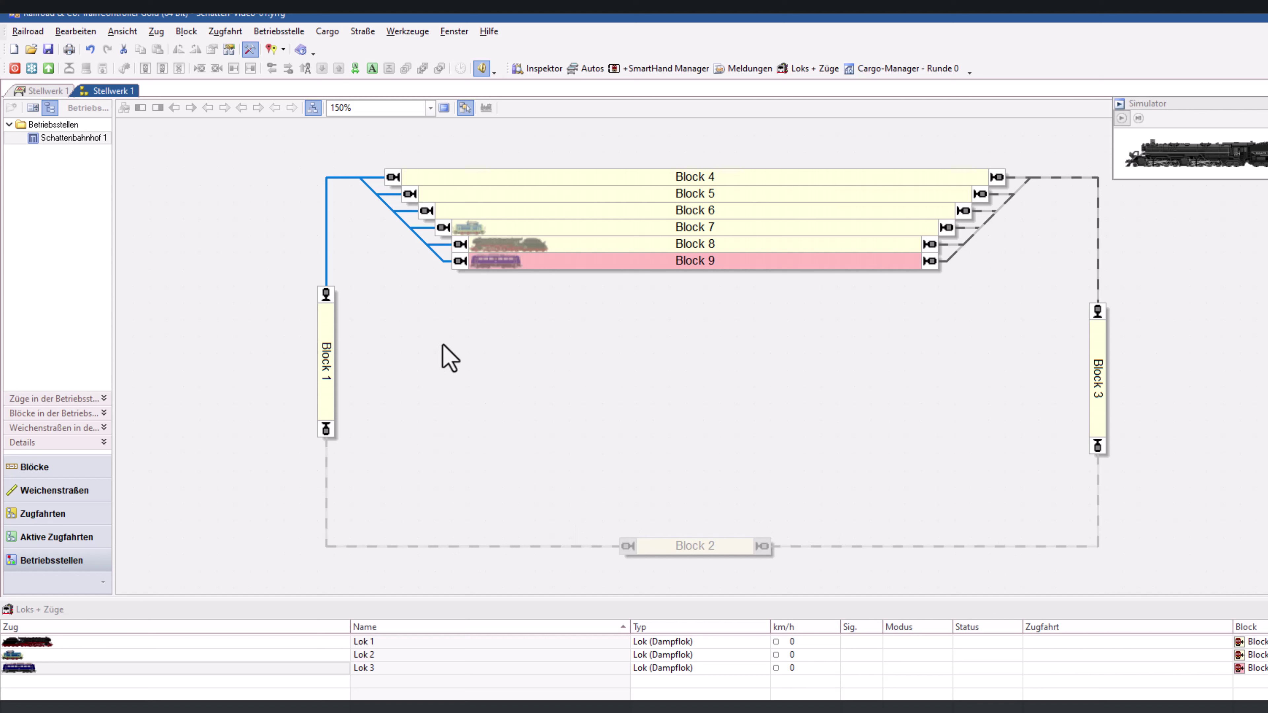
{"action": "right_click", "coordinate": [400, 208]}
{"action": "key", "text": "Escape"}
- Insert one new block on each side of Block 2 on the lower track of the switchboard Stellwerk 1
{"action": "left_click", "coordinate": [45, 91]}
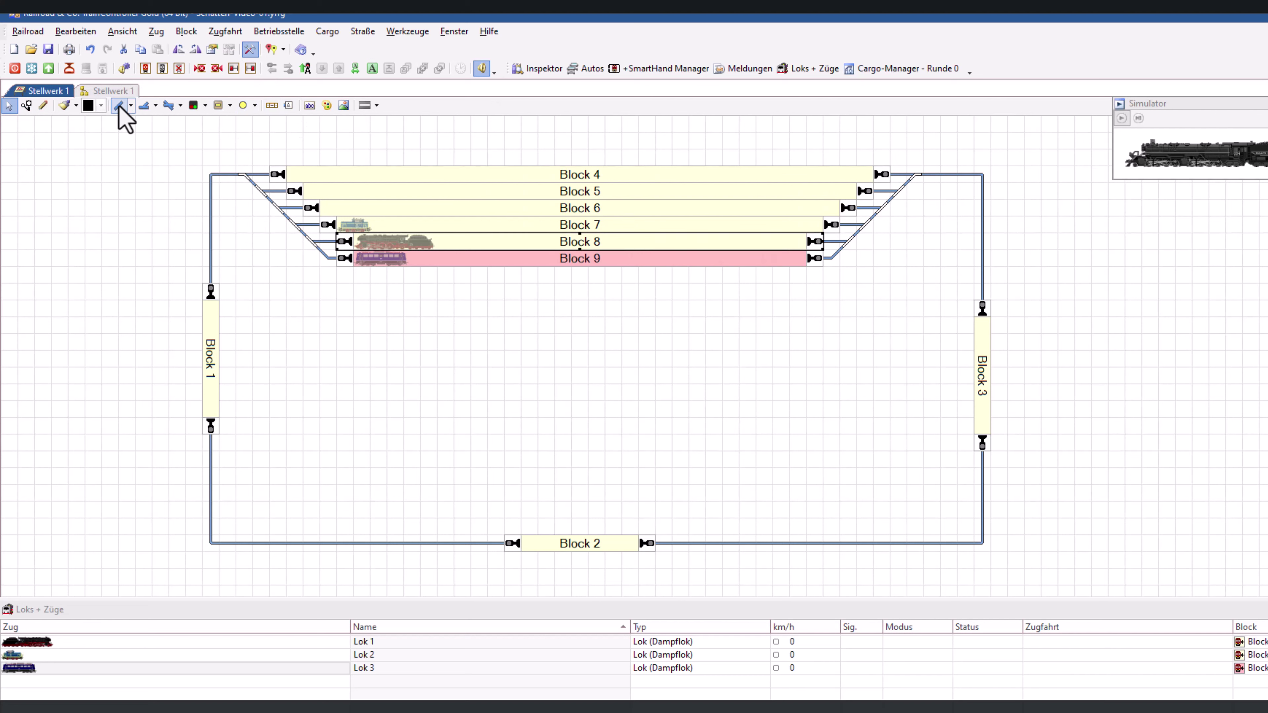
{"action": "left_click", "coordinate": [272, 105]}
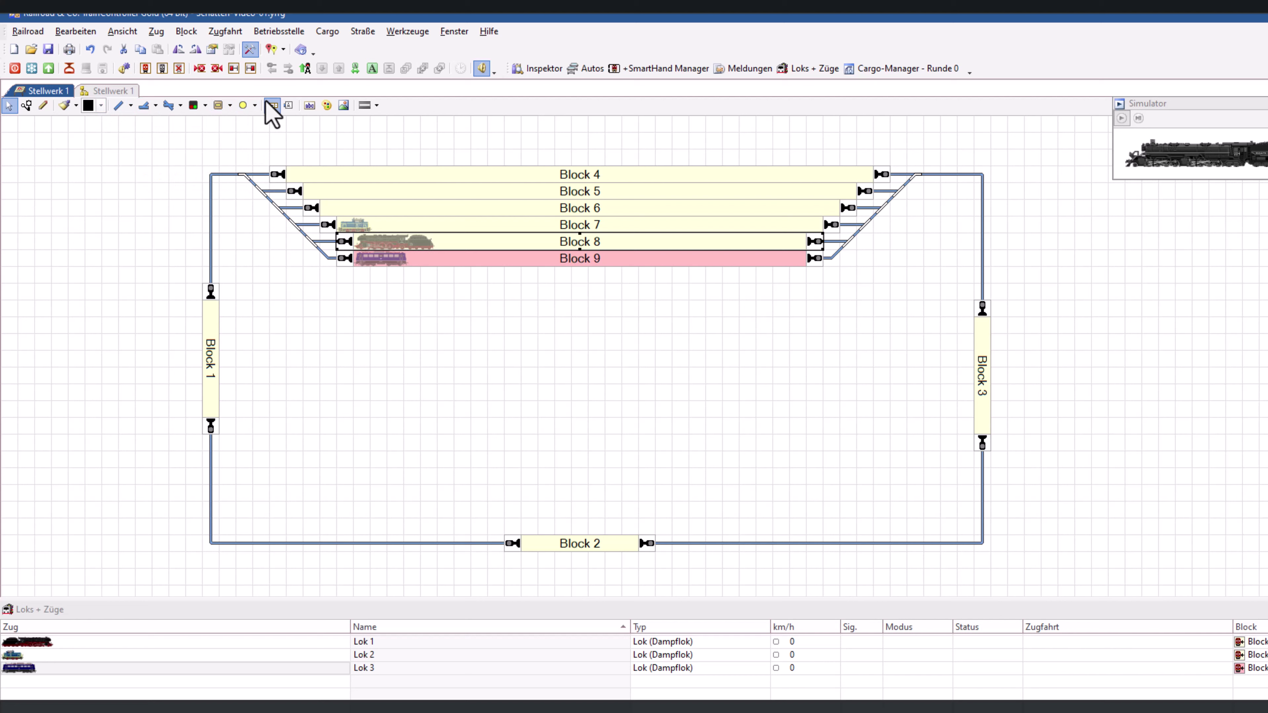
{"action": "left_click", "coordinate": [311, 543]}
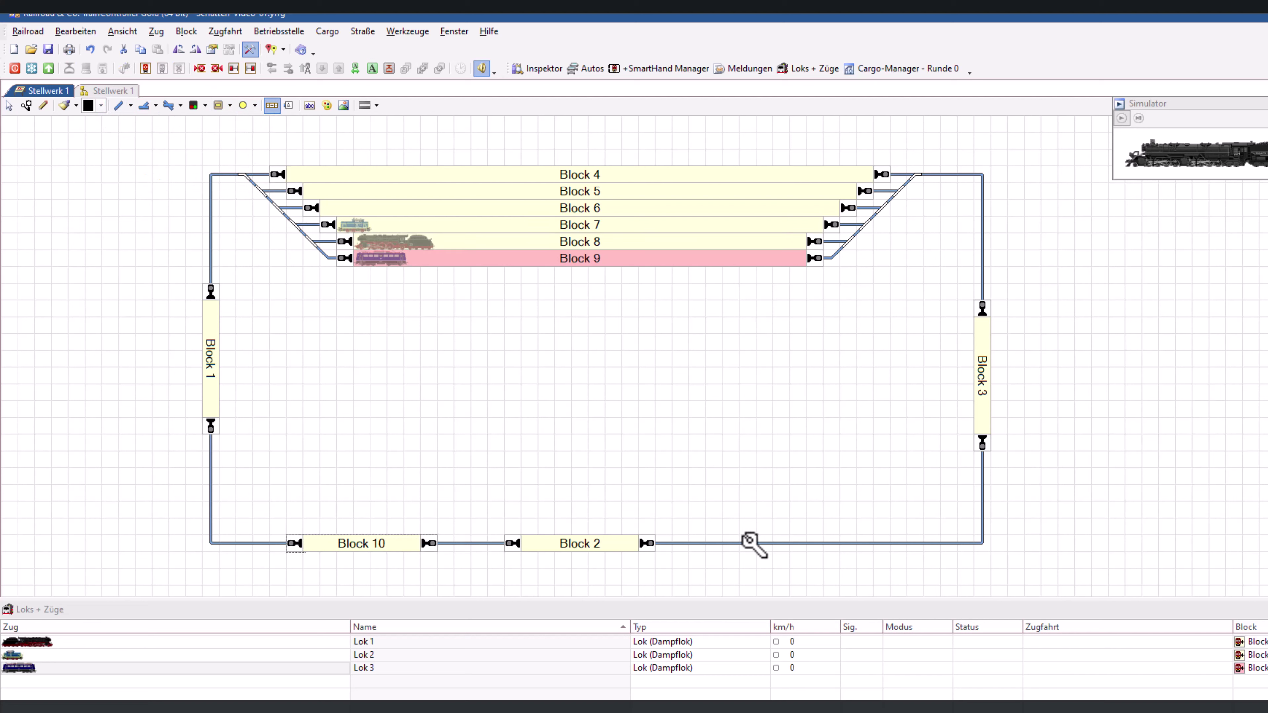
{"action": "left_click", "coordinate": [732, 543]}
{"action": "left_click", "coordinate": [763, 542]}
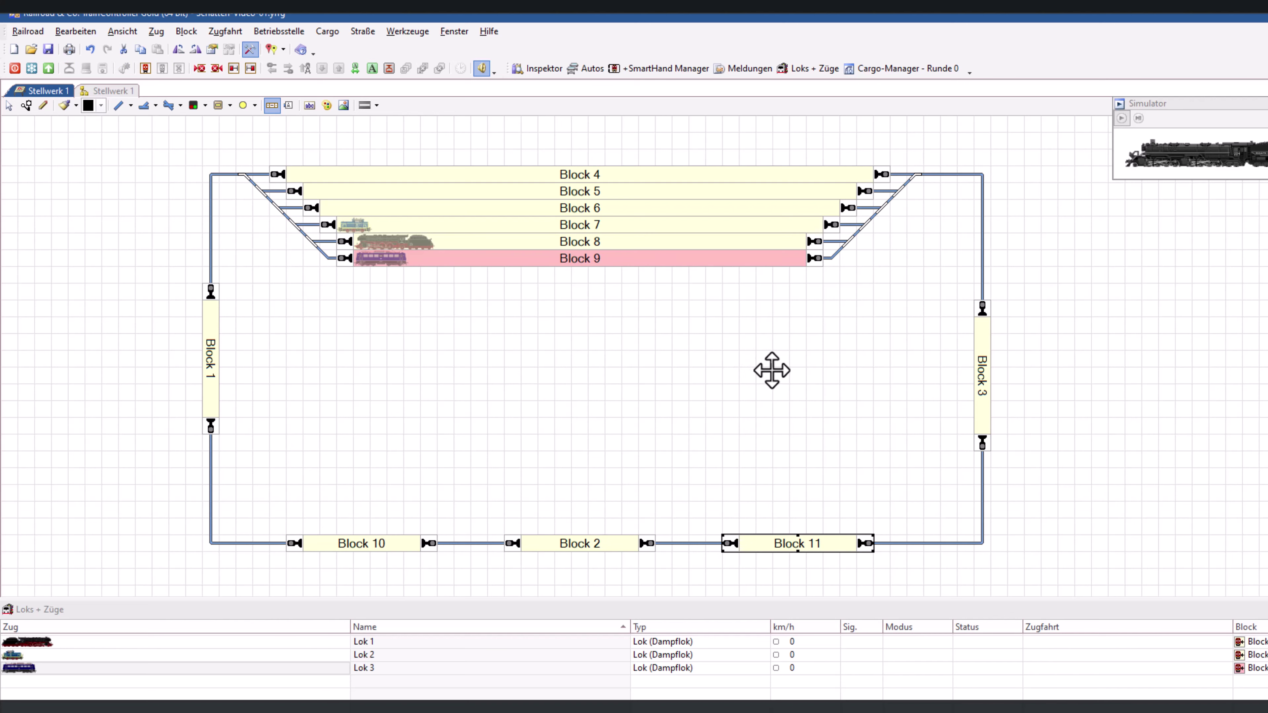
- Equip Block 11 with the Block-Wizard arrangement "Beide Richtungen - 1 Dauerkontakt"
{"action": "key", "text": "alt+Return"}
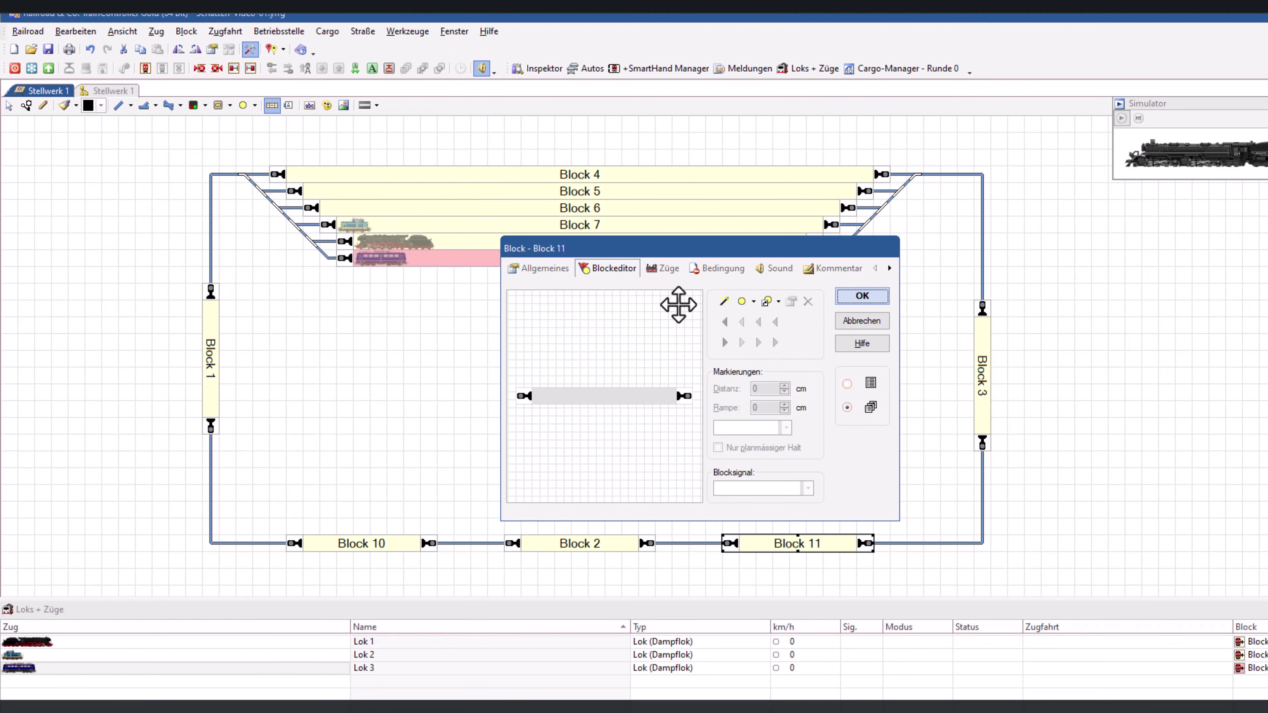
{"action": "left_click", "coordinate": [724, 302]}
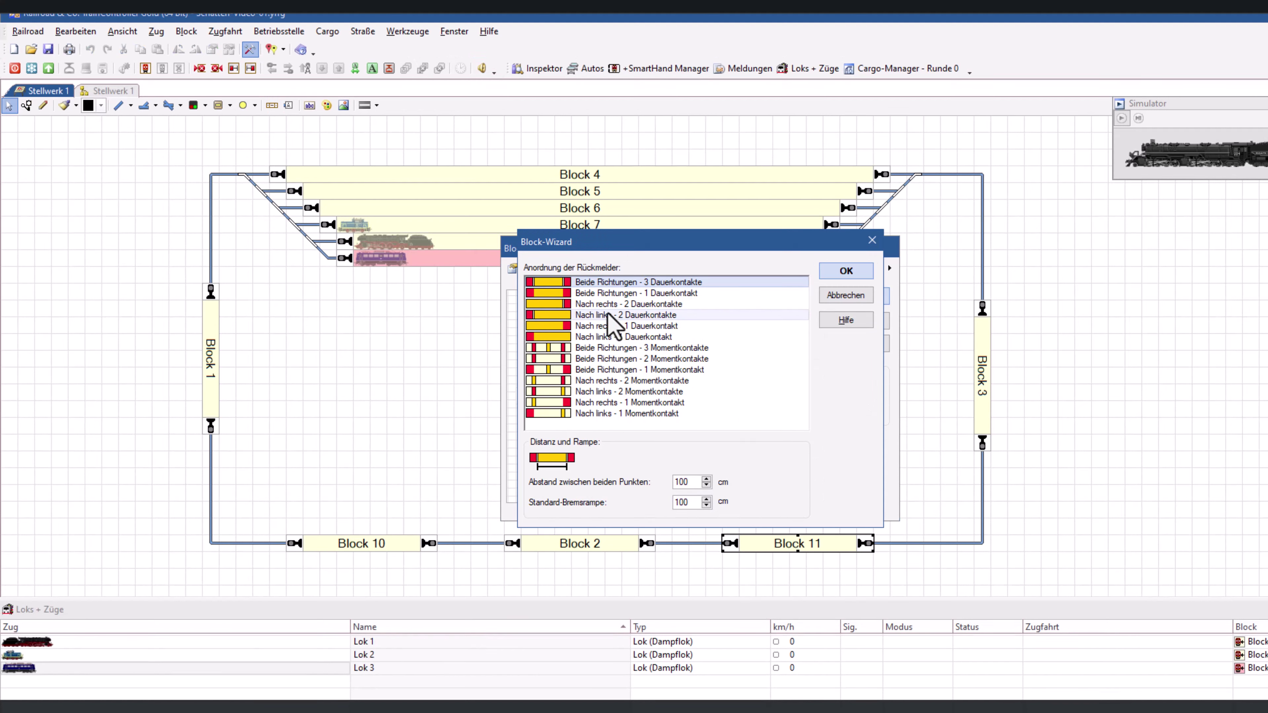
{"action": "left_click", "coordinate": [617, 293]}
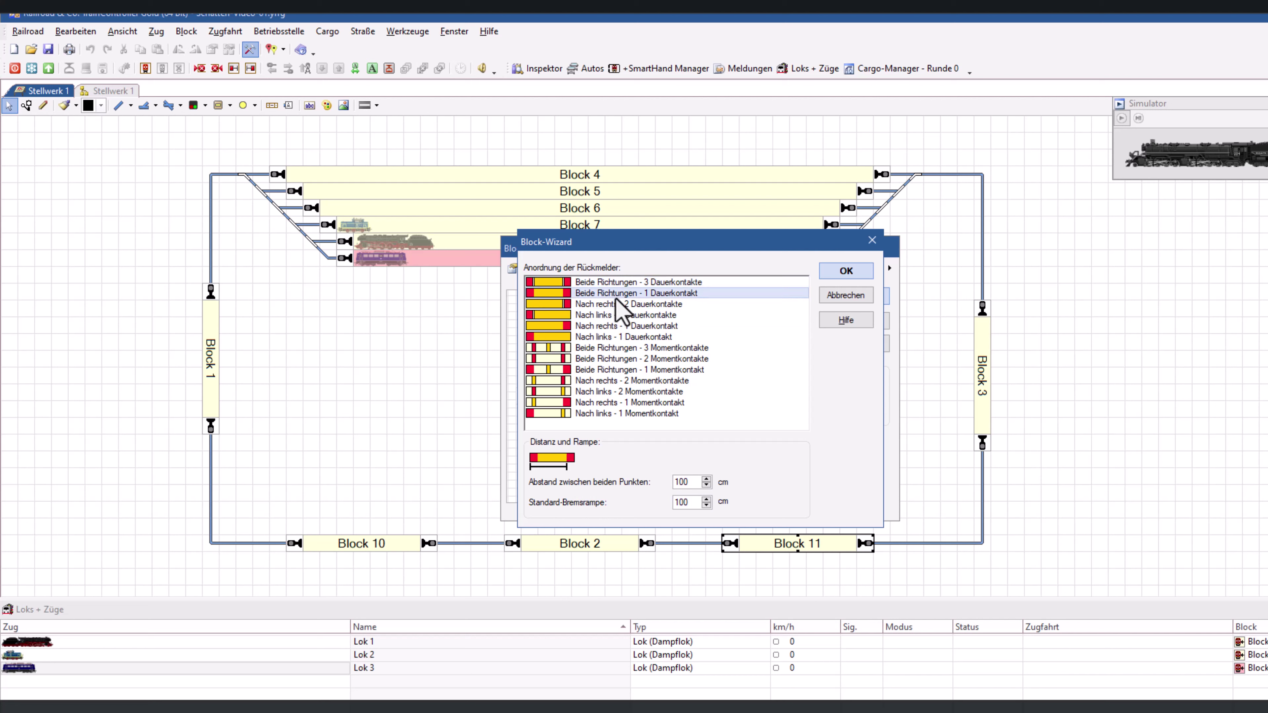
{"action": "left_click", "coordinate": [845, 271]}
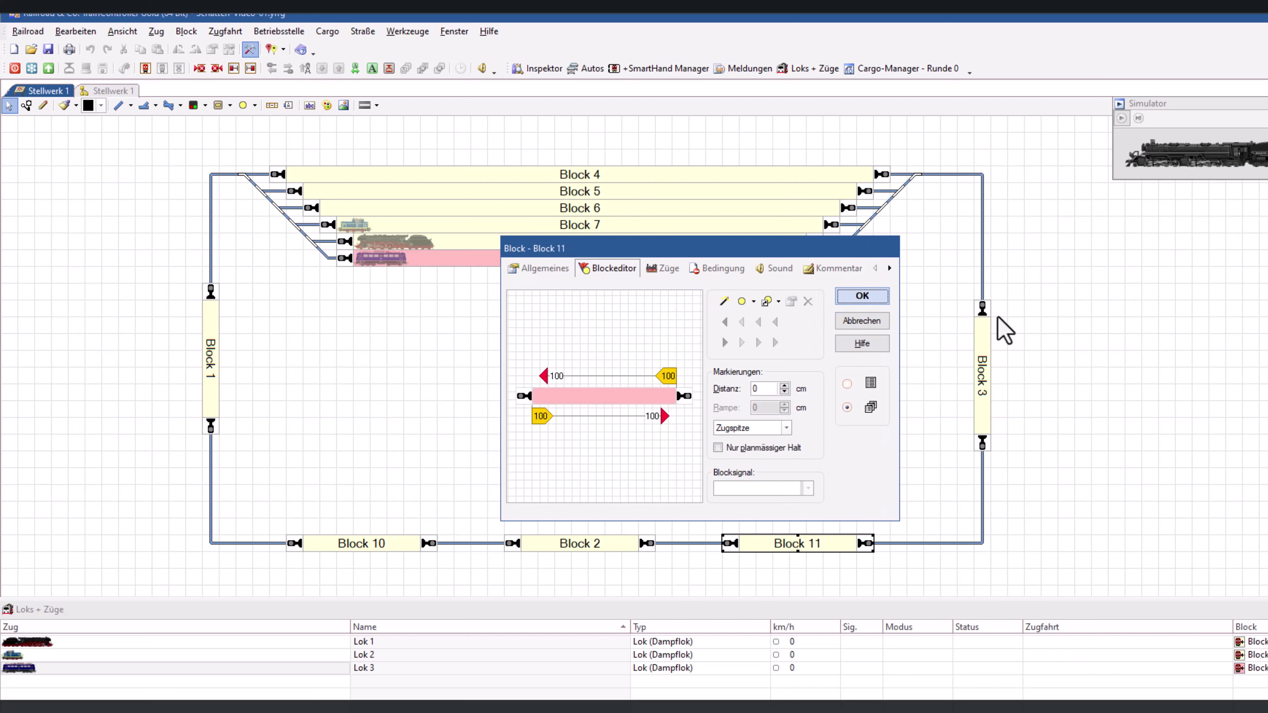
{"action": "left_click", "coordinate": [864, 297]}
- Give Block 10 the "Beide Richtungen - 1 Dauerkontakt" indicator arrangement using the Block-Wizard
{"action": "left_click", "coordinate": [361, 544]}
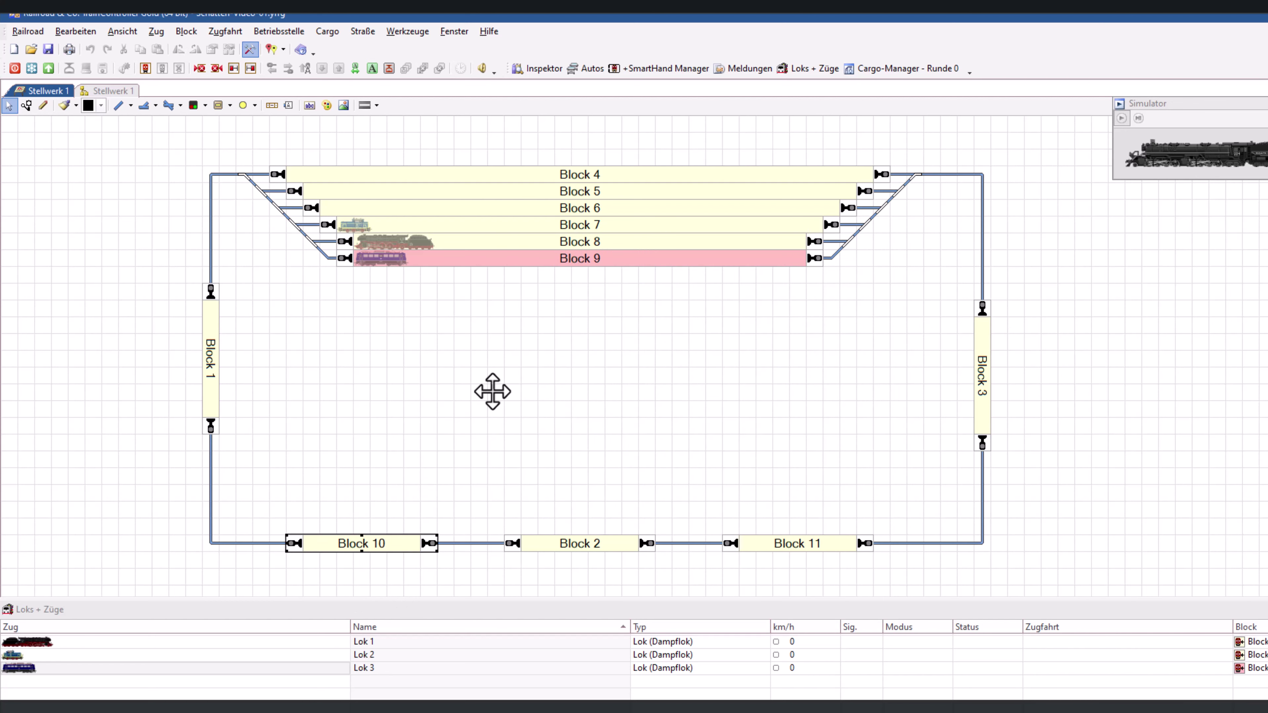
{"action": "key", "text": "alt+Return"}
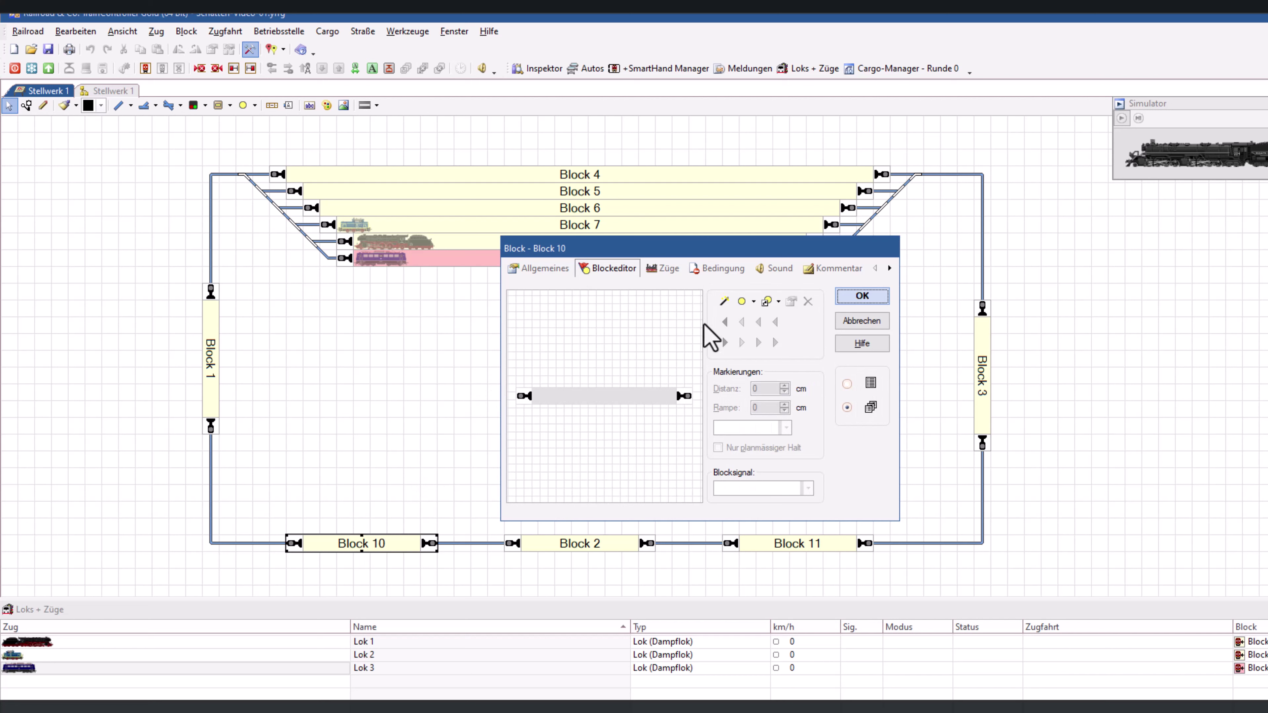
{"action": "left_click", "coordinate": [724, 302]}
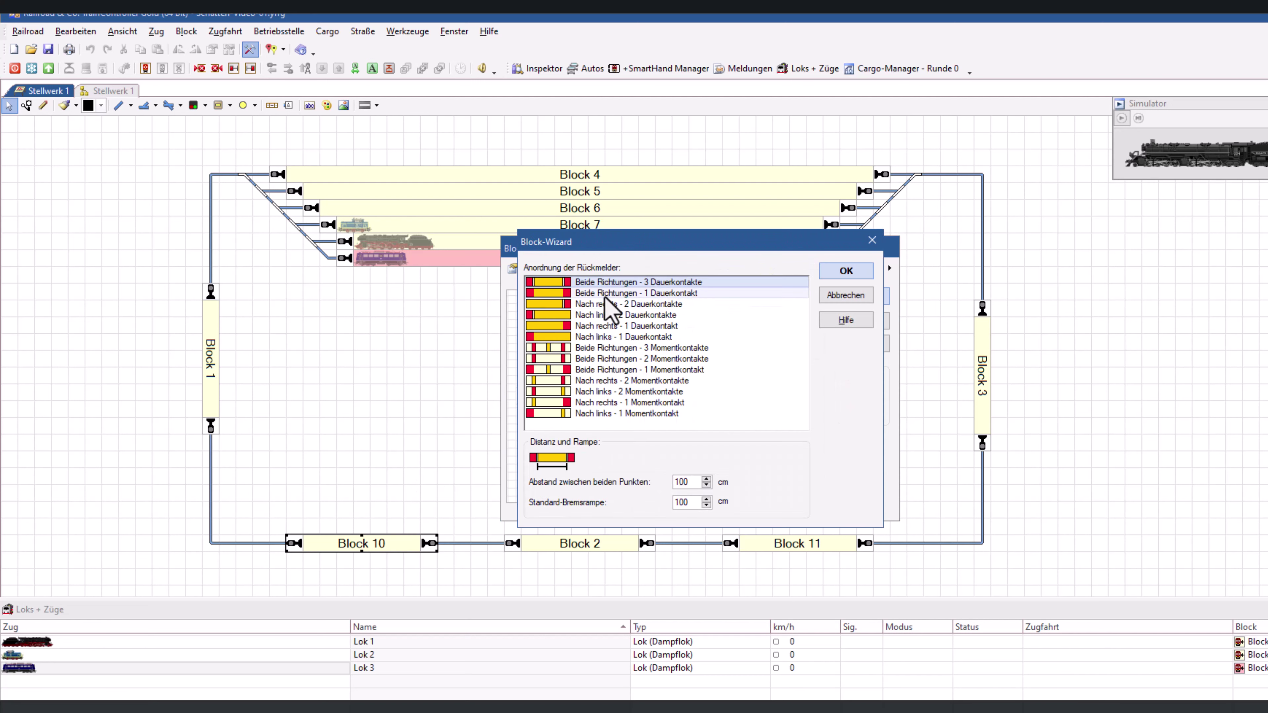
{"action": "left_click", "coordinate": [591, 294]}
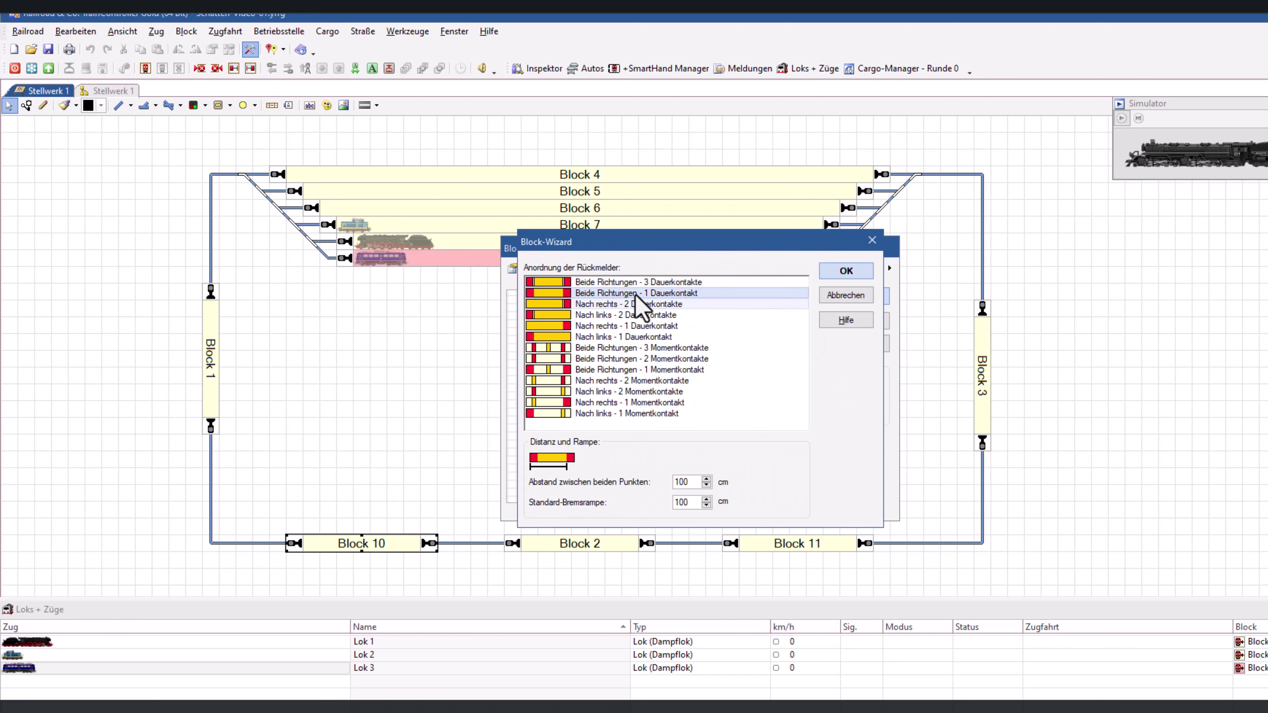
{"action": "left_click", "coordinate": [588, 283]}
{"action": "left_click", "coordinate": [597, 294]}
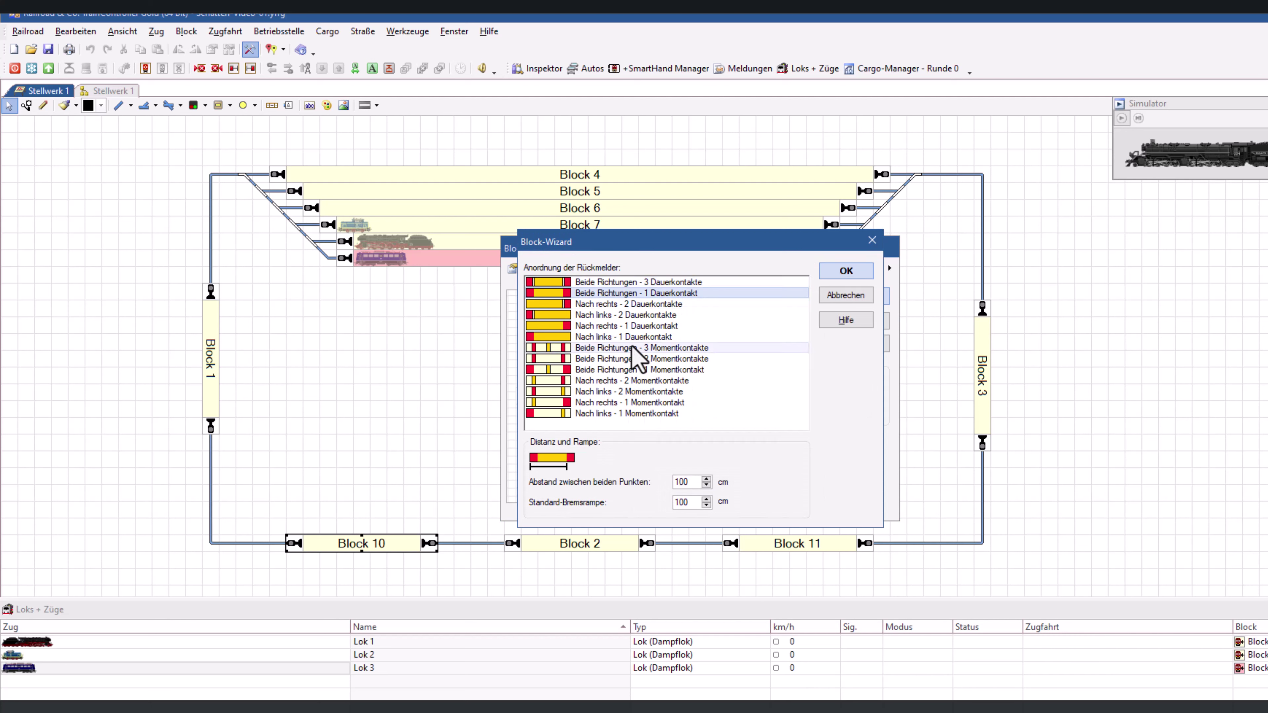
{"action": "left_click", "coordinate": [607, 277]}
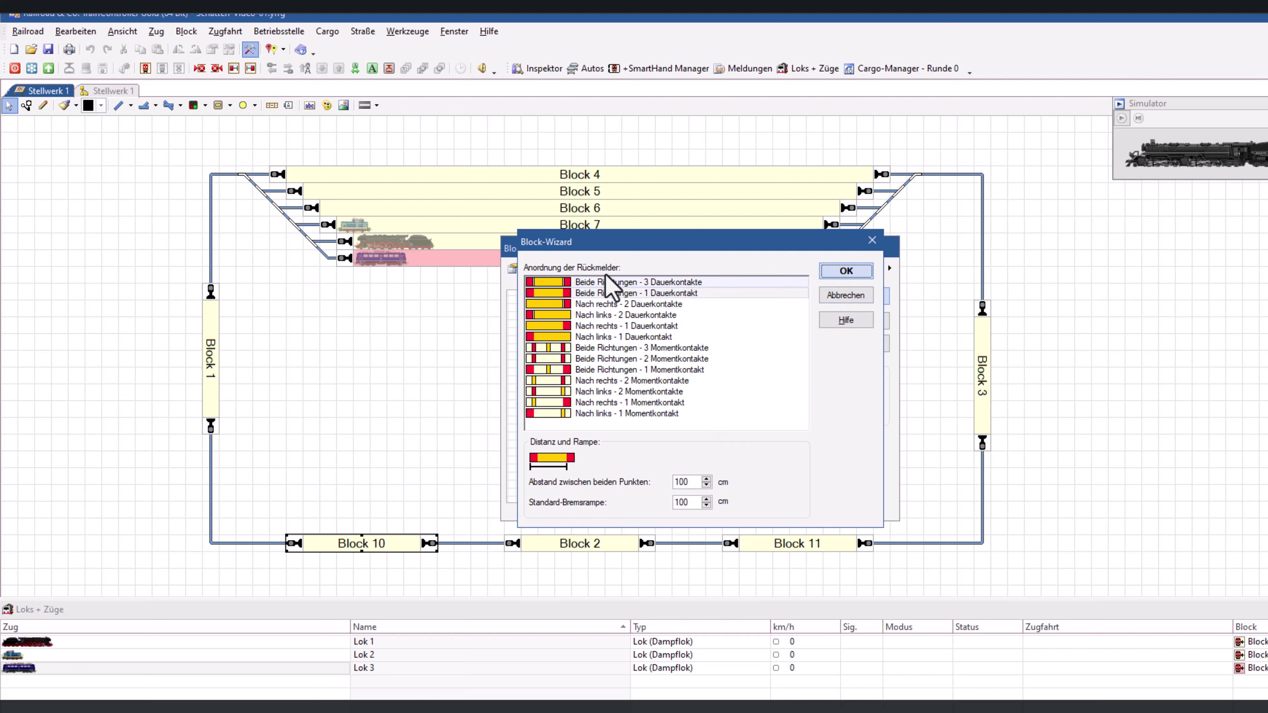
{"action": "left_click", "coordinate": [649, 293]}
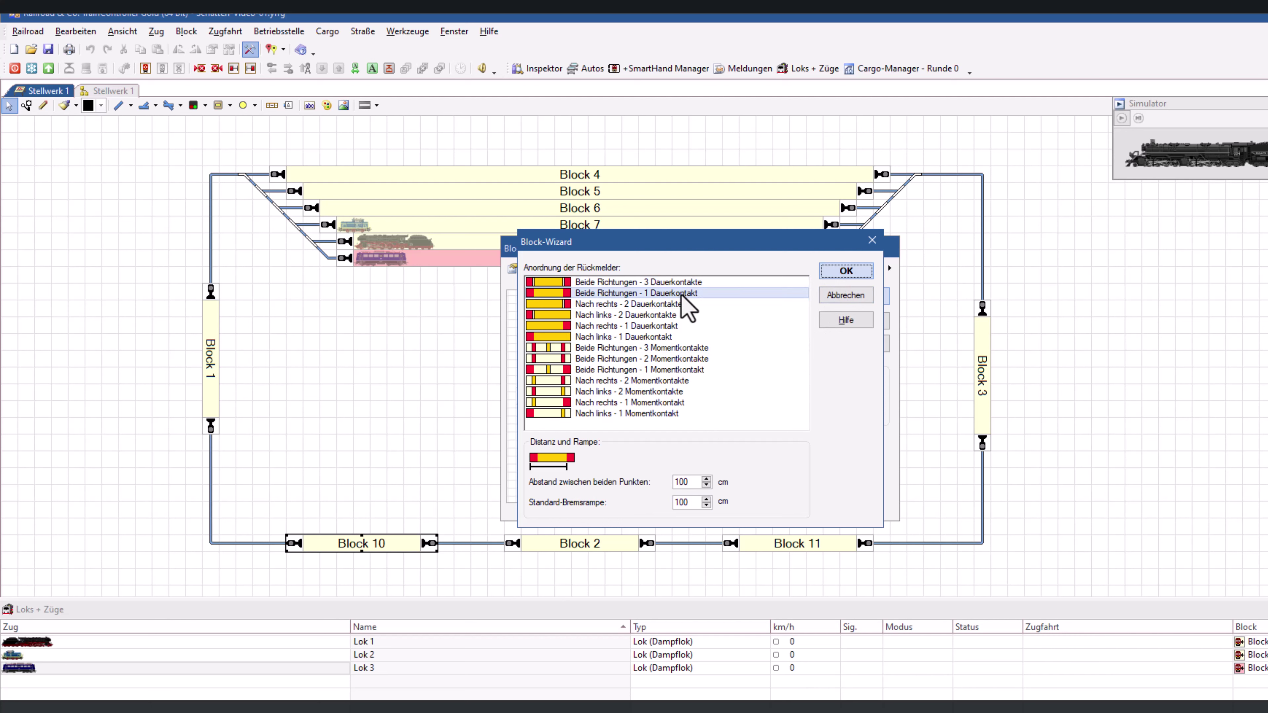
{"action": "left_click", "coordinate": [846, 271]}
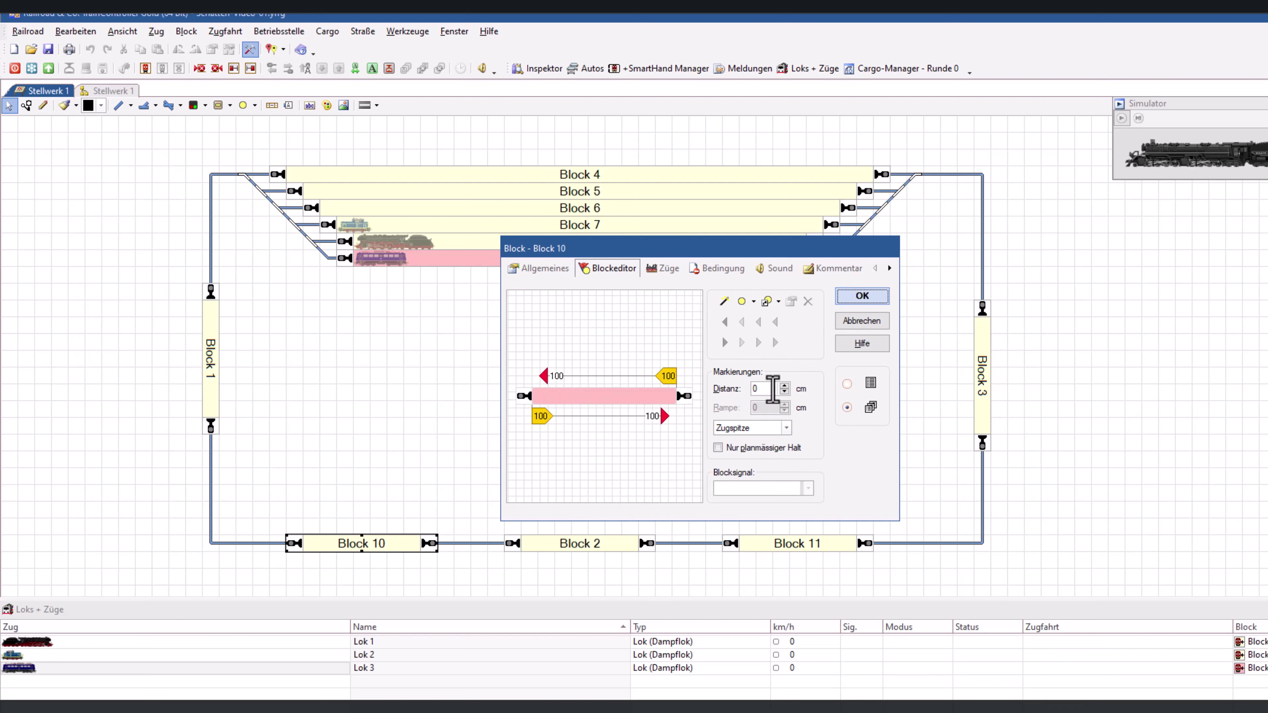
{"action": "left_click", "coordinate": [871, 301]}
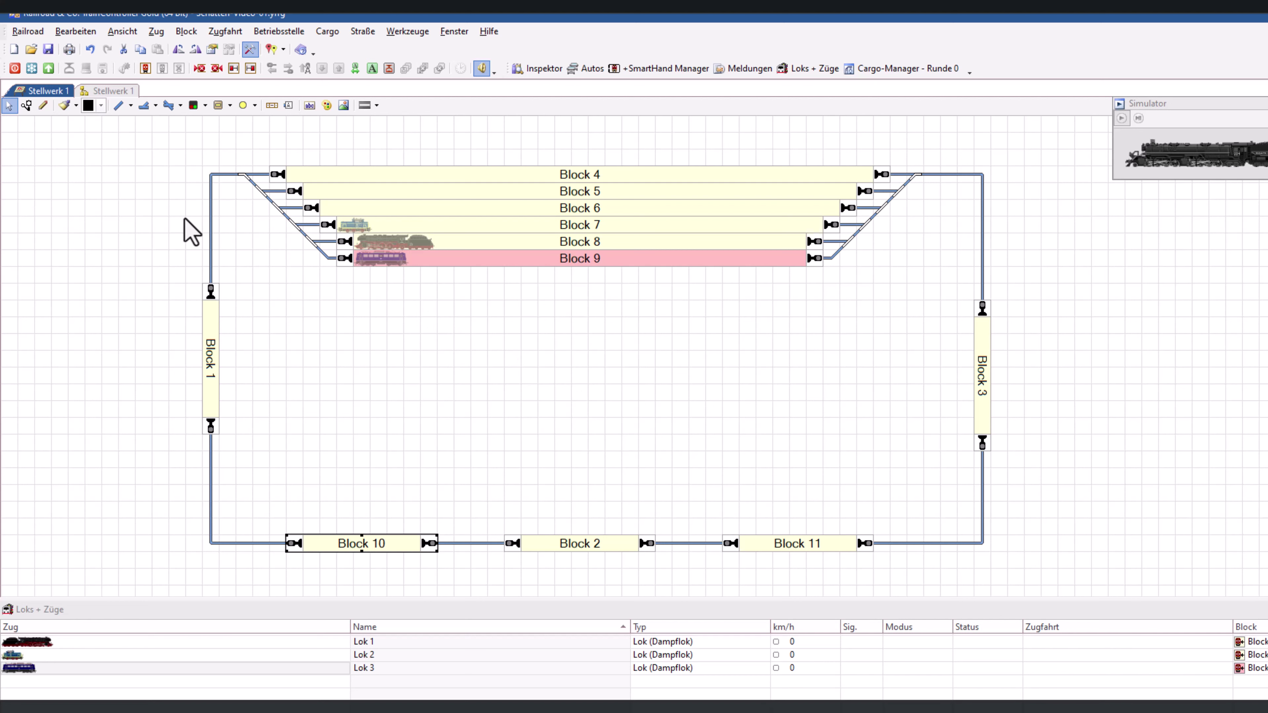
- In the dispatcher's Schattenbahnhof 1, set the green upward marker on Block 3 and the orange downward marker on Block 1
{"action": "left_click", "coordinate": [99, 90]}
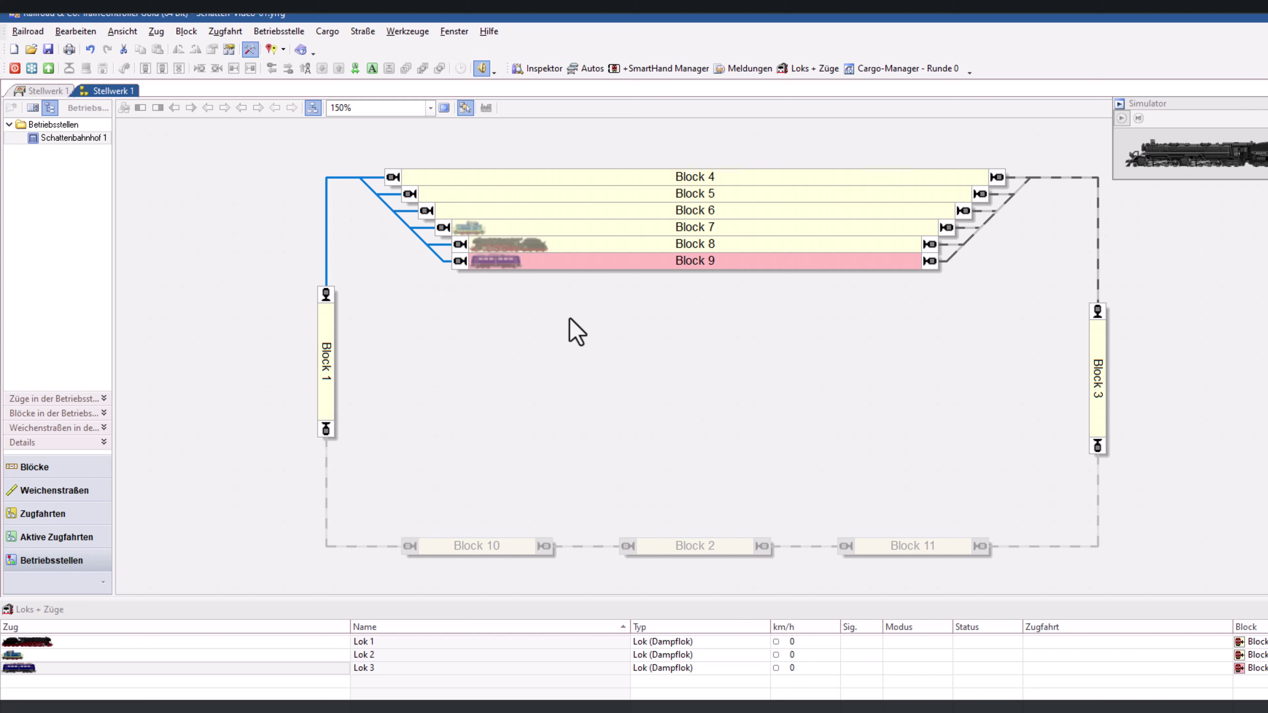
{"action": "left_click", "coordinate": [1159, 46]}
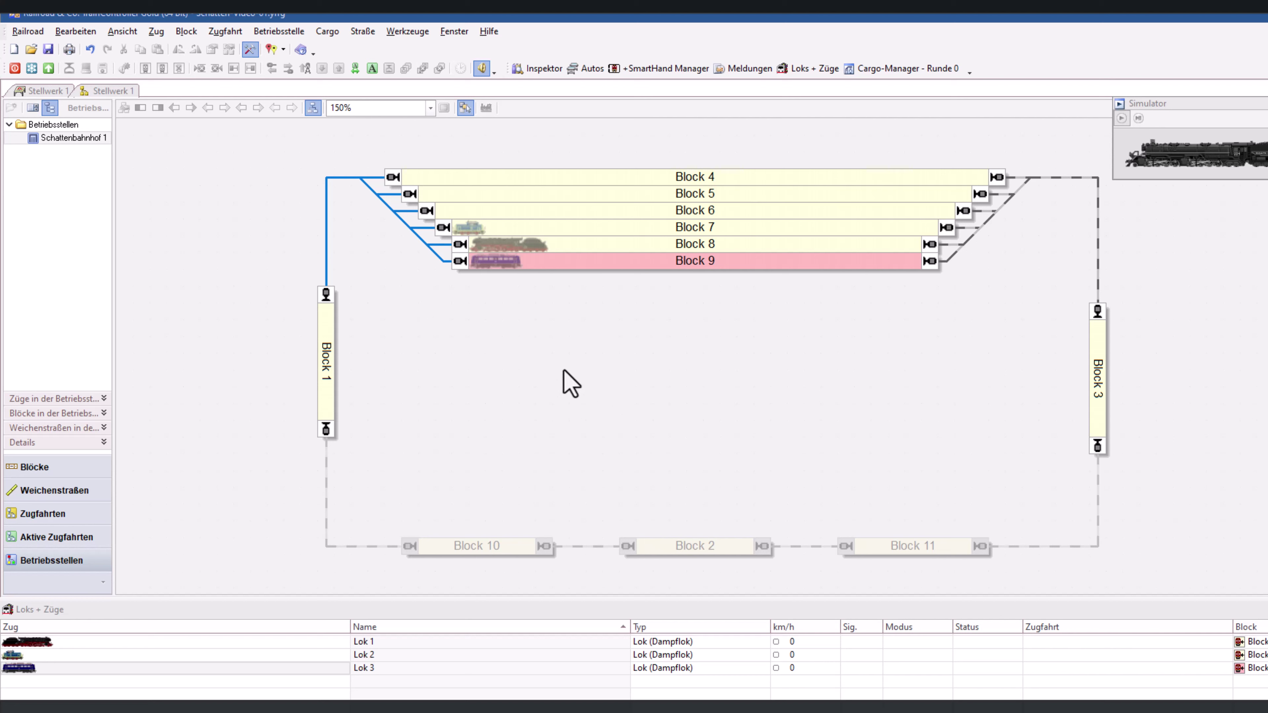
{"action": "left_click", "coordinate": [1098, 382]}
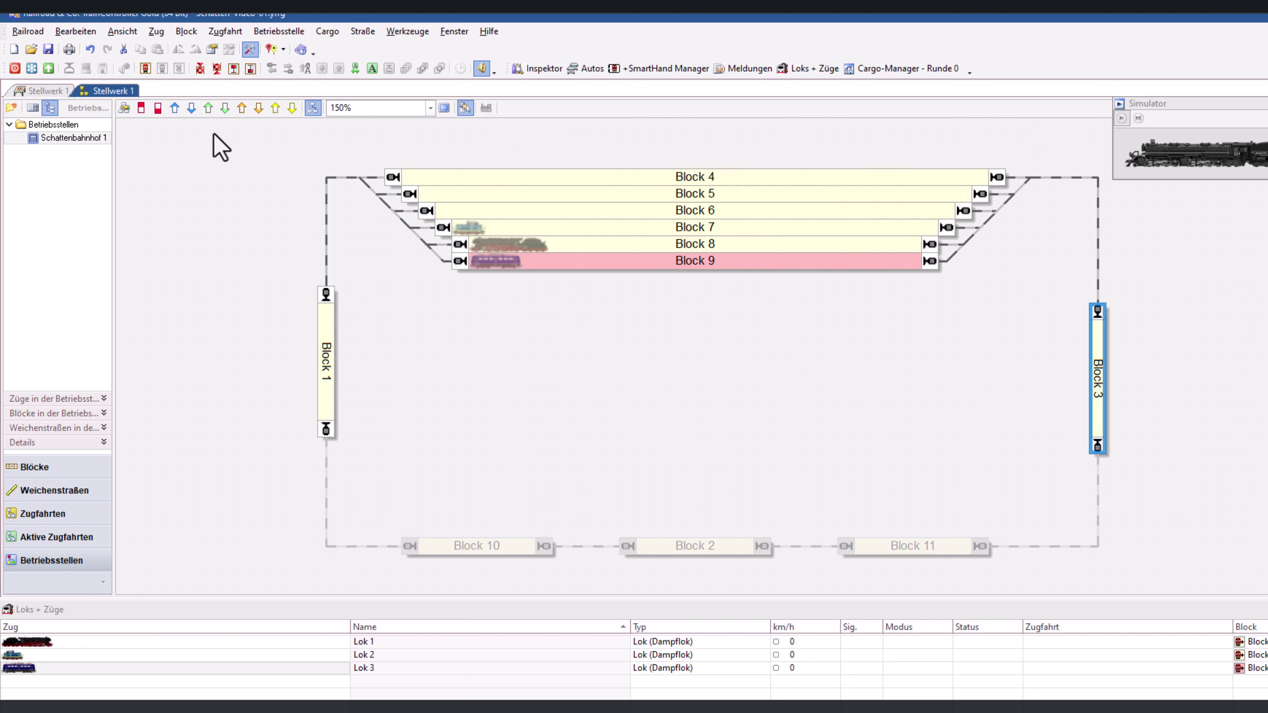
{"action": "left_click", "coordinate": [209, 111]}
{"action": "left_click", "coordinate": [331, 369]}
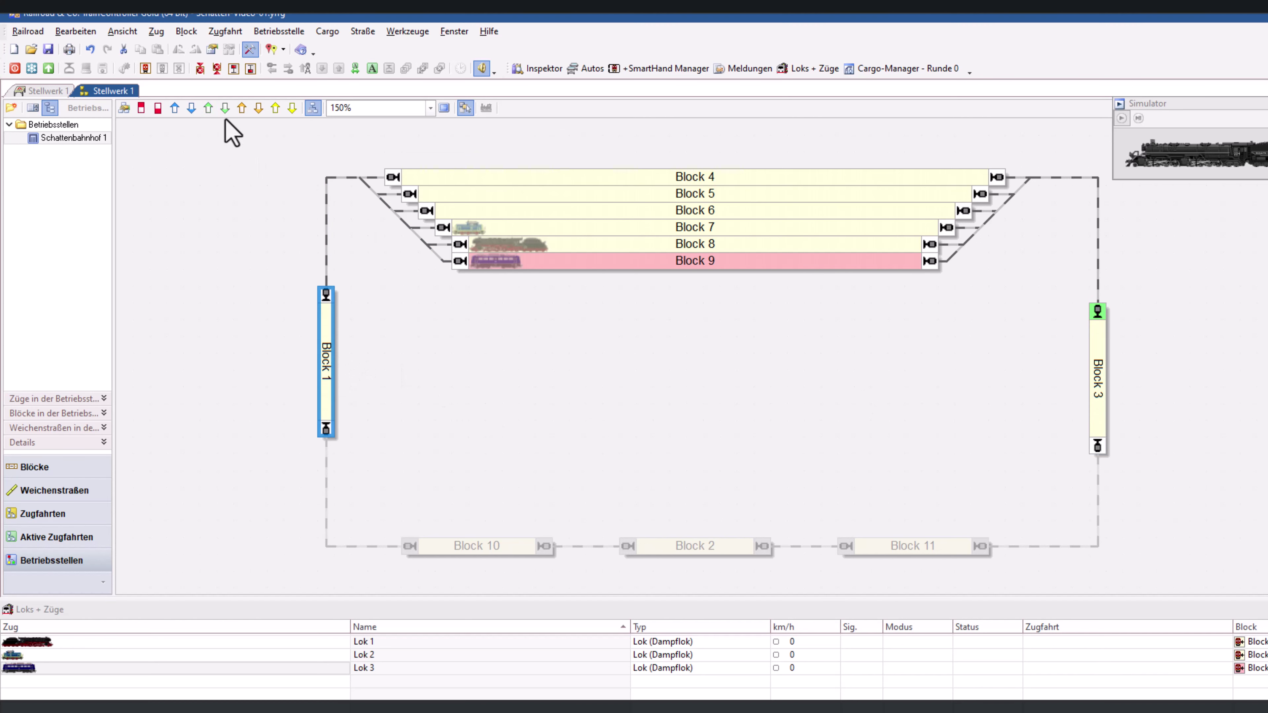
{"action": "left_click", "coordinate": [256, 110]}
- Set the red marker at the left exit of each of Blocks 4 to 9 in Schattenbahnhof 1
{"action": "left_click", "coordinate": [553, 184]}
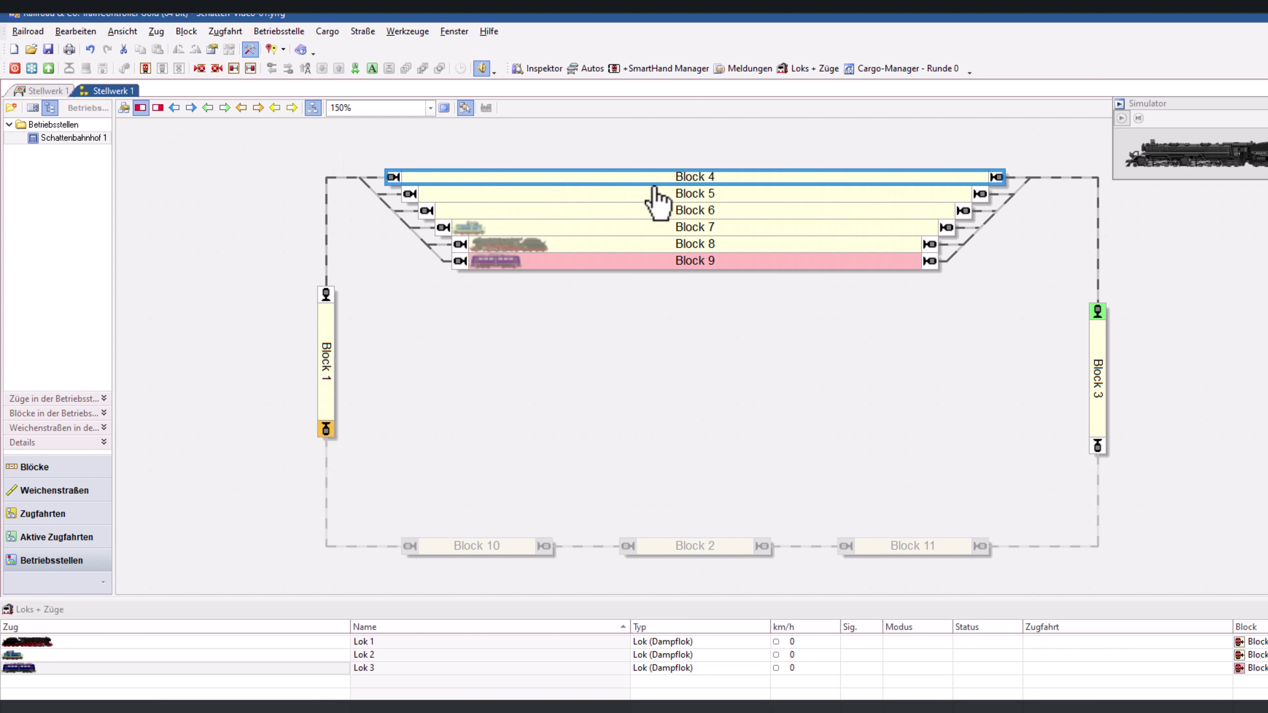
{"action": "left_click", "coordinate": [630, 196]}
{"action": "left_click", "coordinate": [140, 107]}
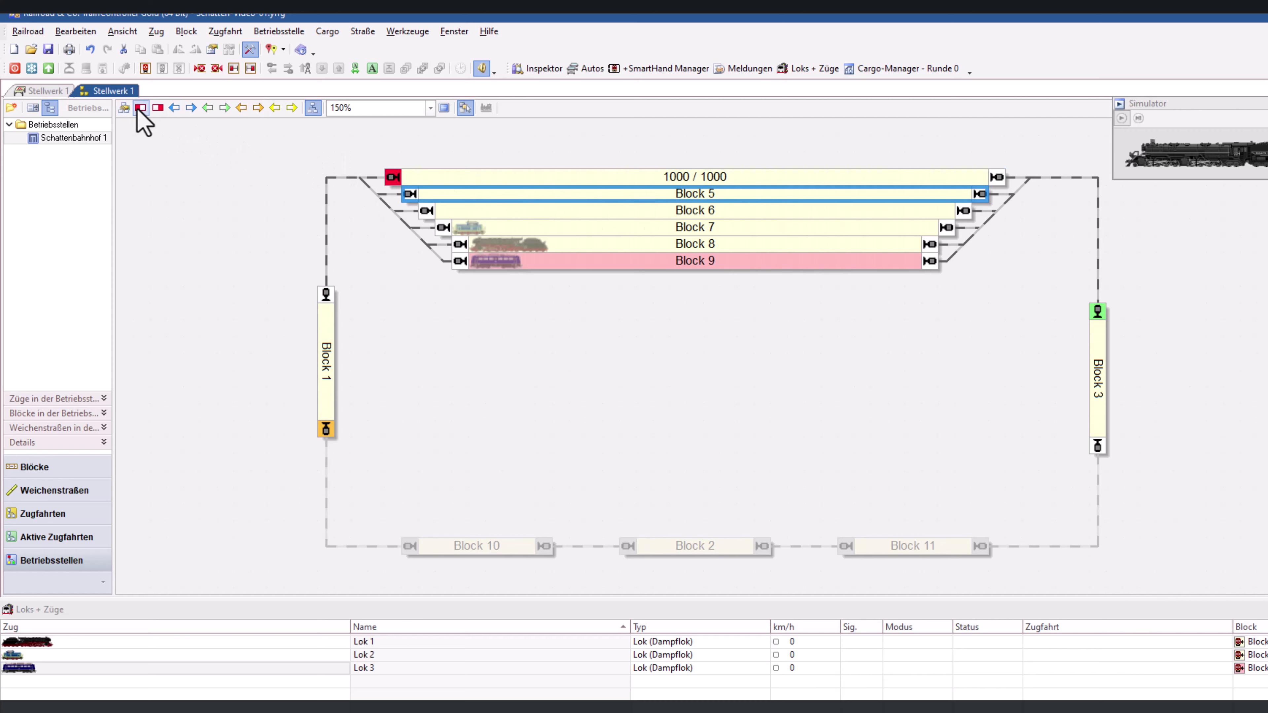
{"action": "left_click", "coordinate": [691, 210]}
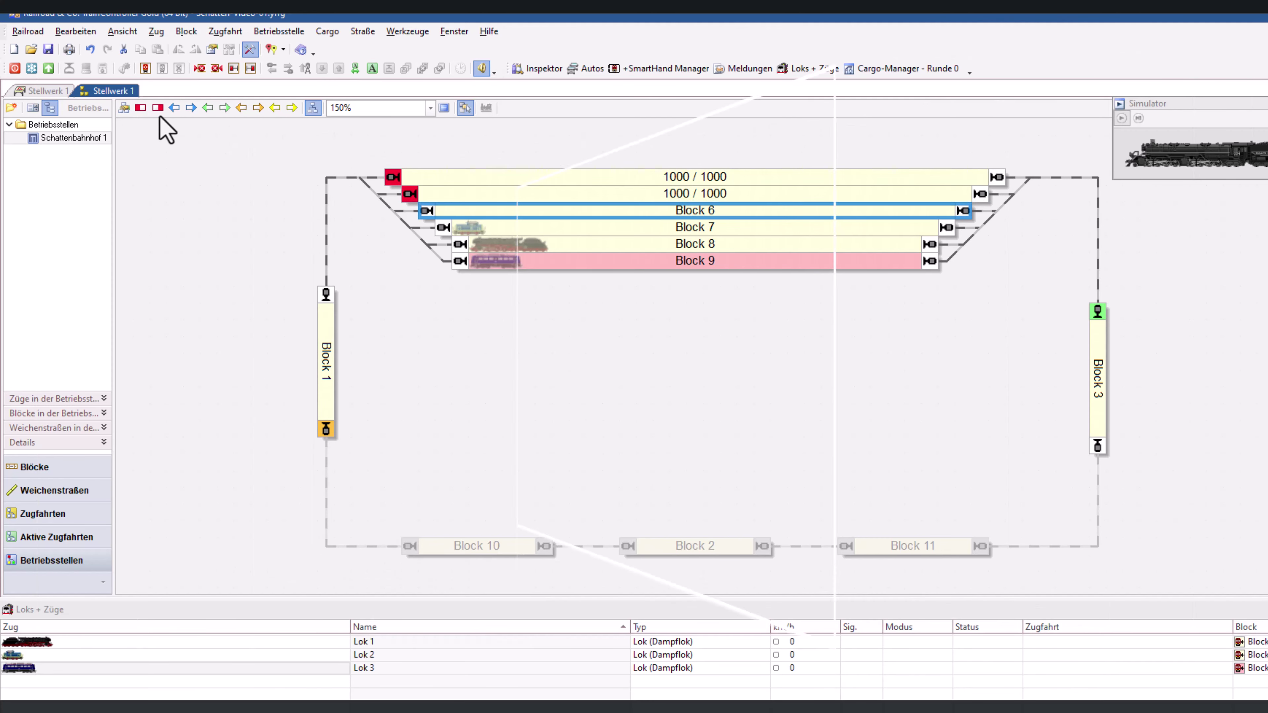
{"action": "left_click", "coordinate": [566, 228]}
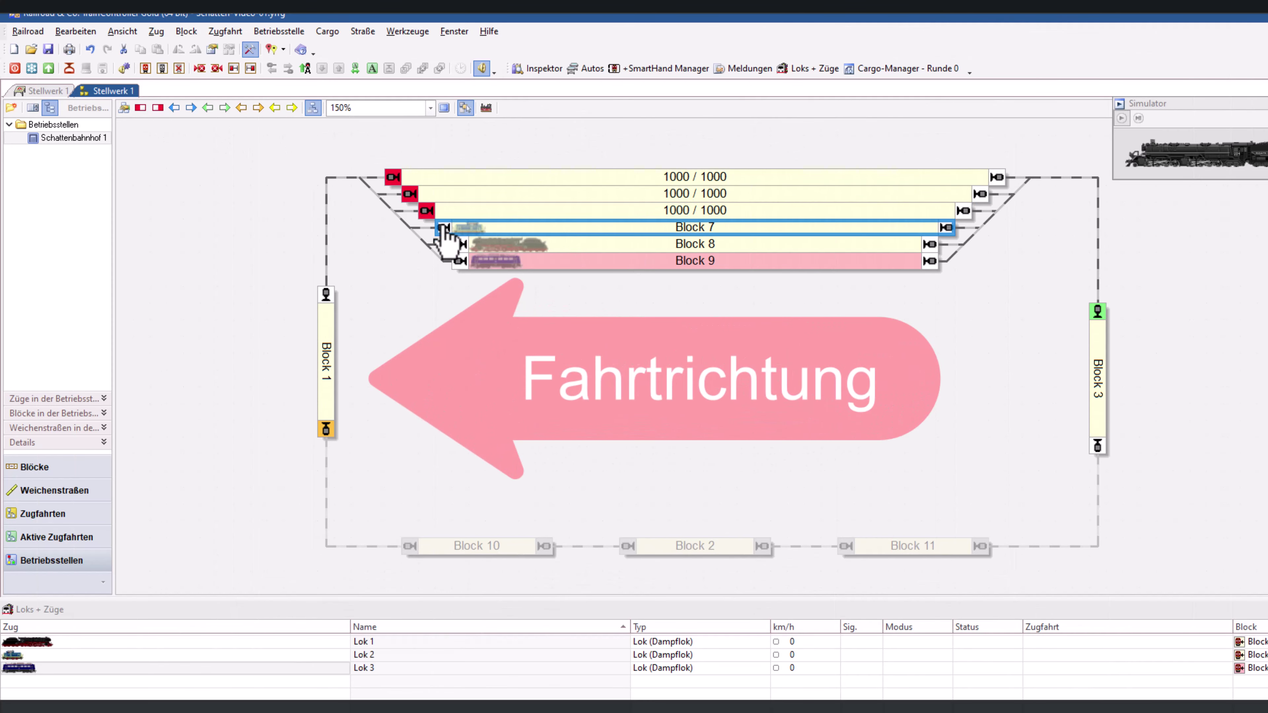
{"action": "left_click", "coordinate": [140, 107]}
{"action": "left_click", "coordinate": [712, 245]}
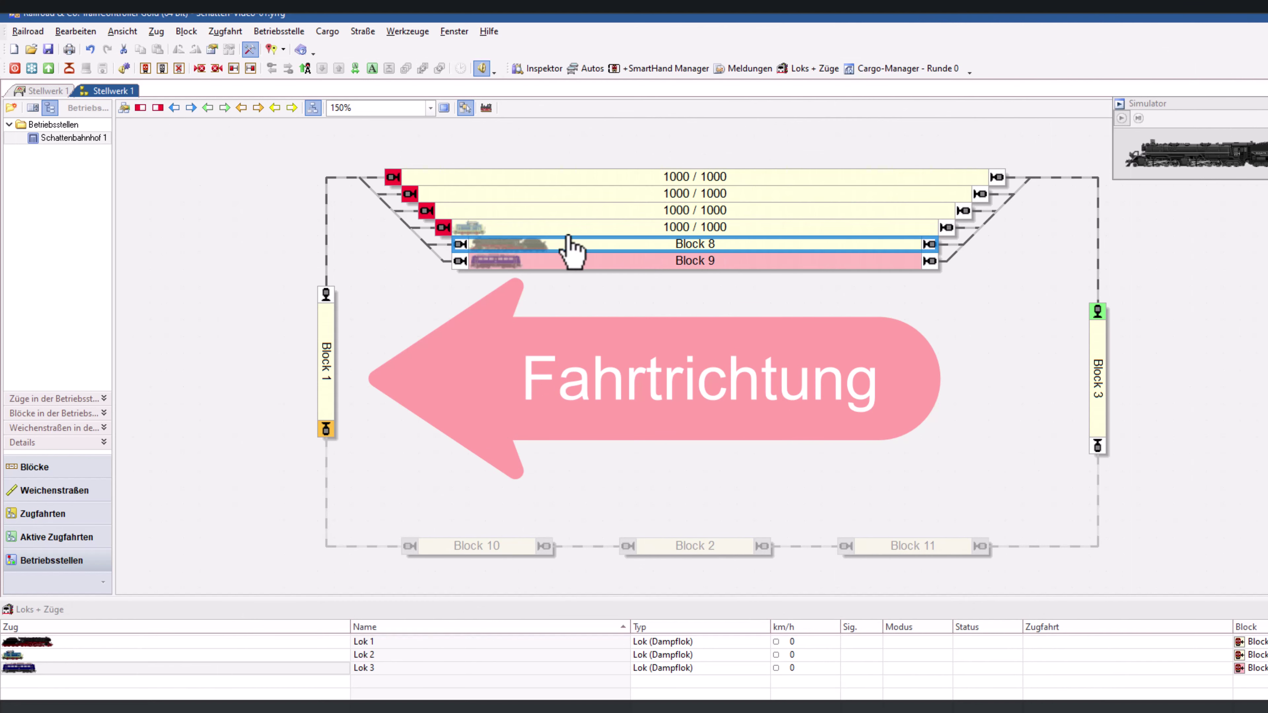
{"action": "left_click", "coordinate": [140, 107]}
{"action": "left_click", "coordinate": [587, 261]}
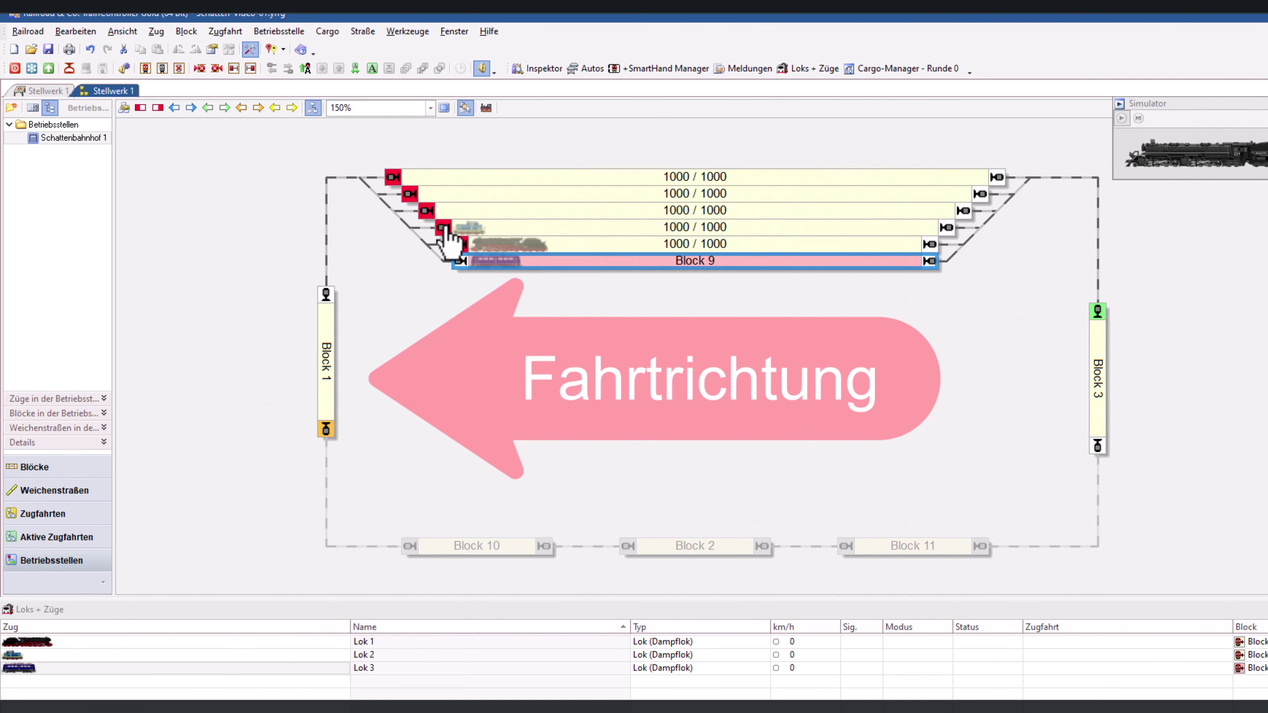
{"action": "left_click", "coordinate": [140, 108]}
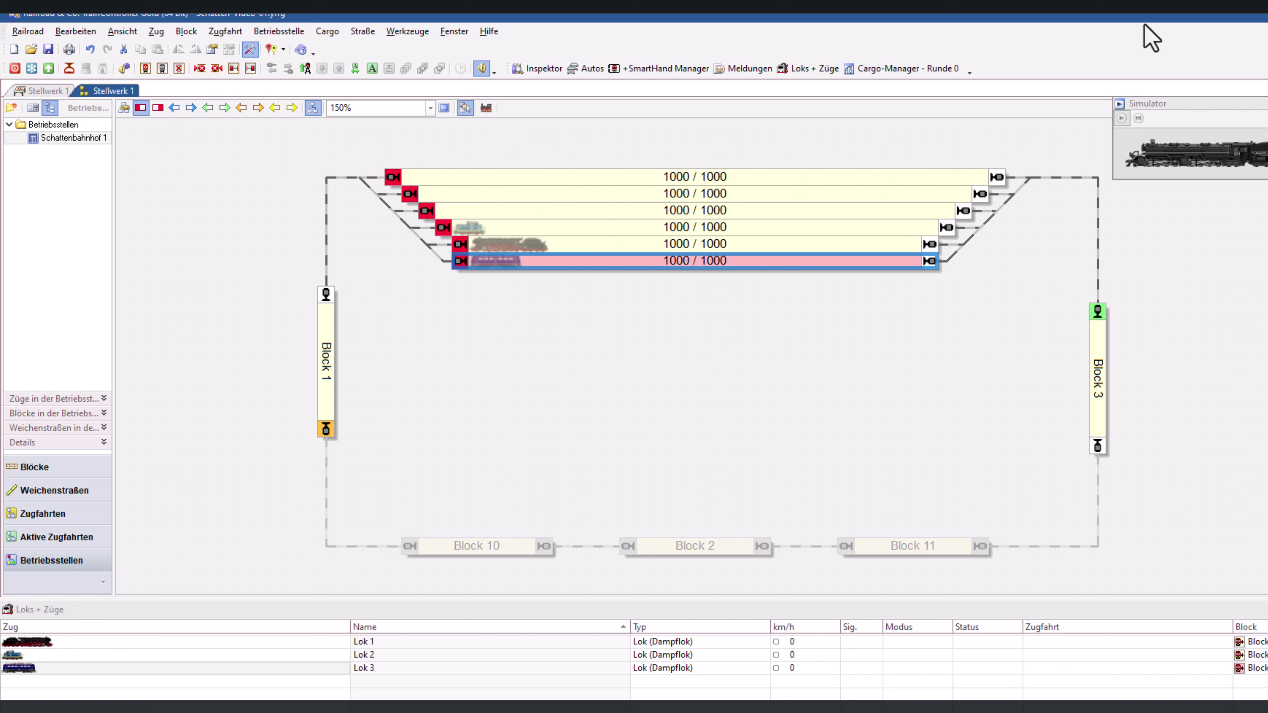
- Leave edit mode and start the simulator
{"action": "key", "text": "ctrl+e"}
{"action": "left_click", "coordinate": [1123, 131]}
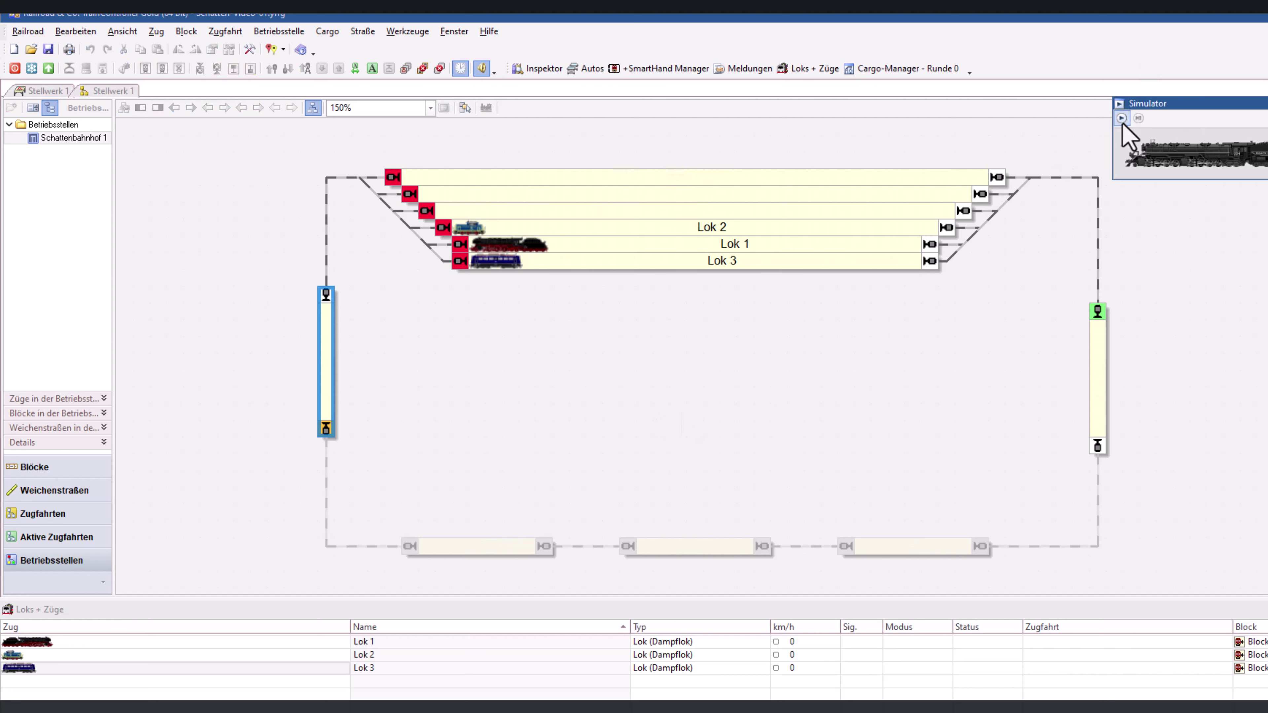
{"action": "left_click", "coordinate": [1122, 119]}
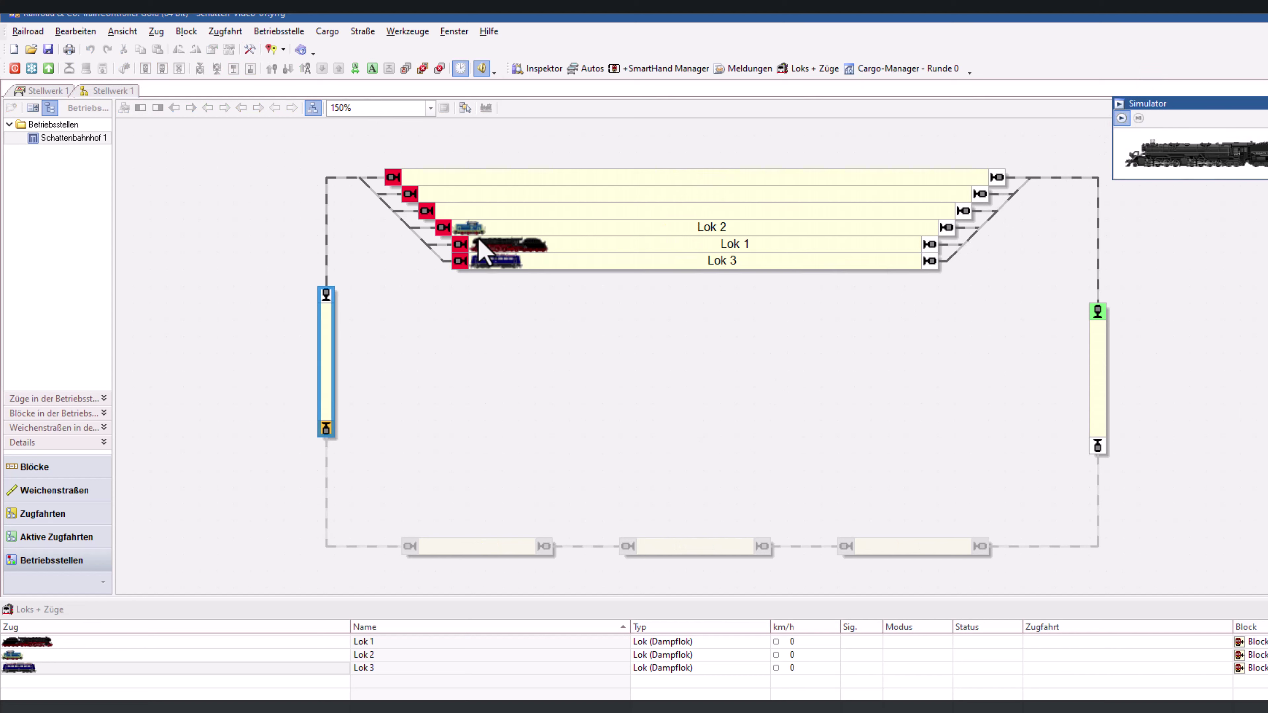
- Start leftward spontaneous runs for Lok 2, Lok 1 and Lok 3 from their station tracks
{"action": "left_click", "coordinate": [471, 228]}
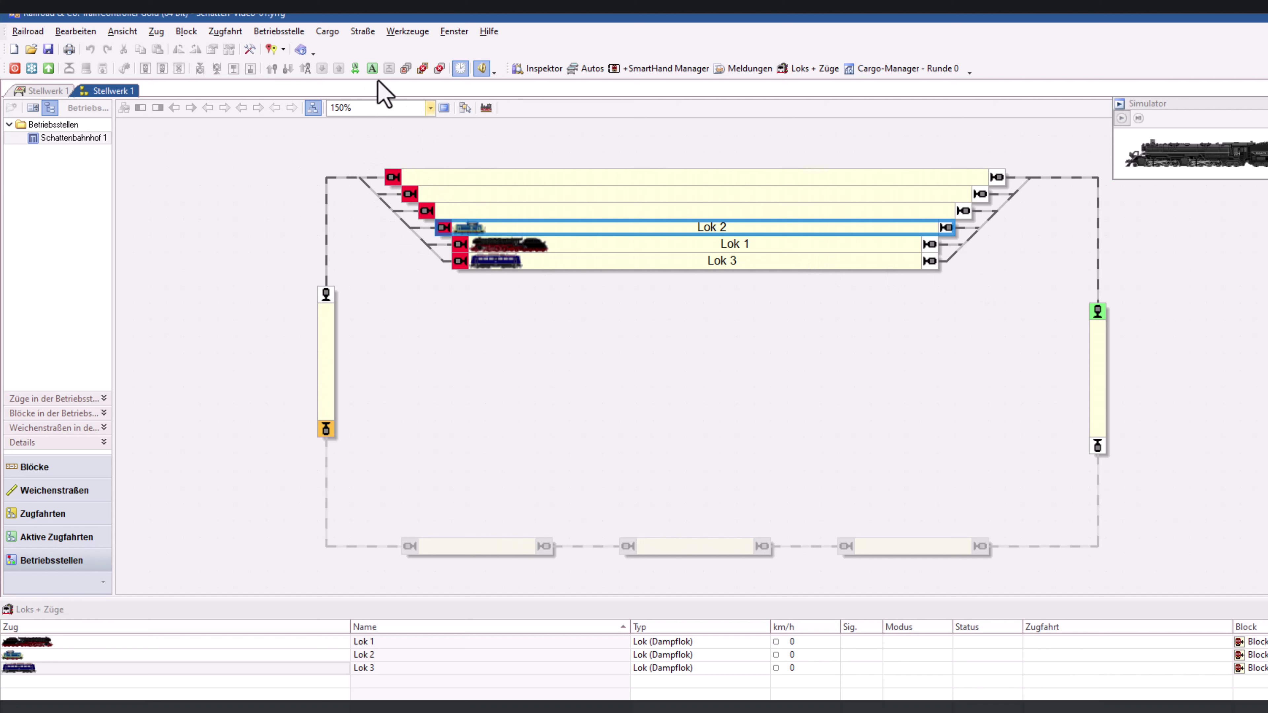
{"action": "left_click", "coordinate": [273, 68]}
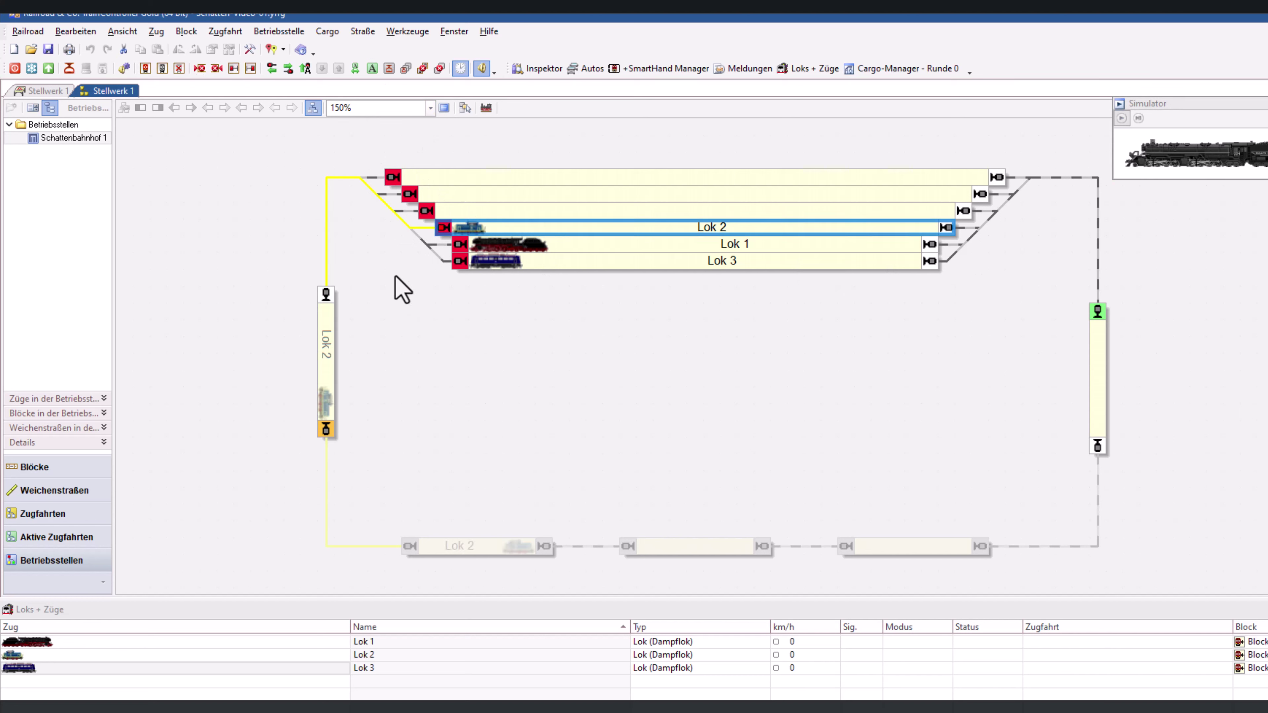
{"action": "left_click", "coordinate": [491, 249]}
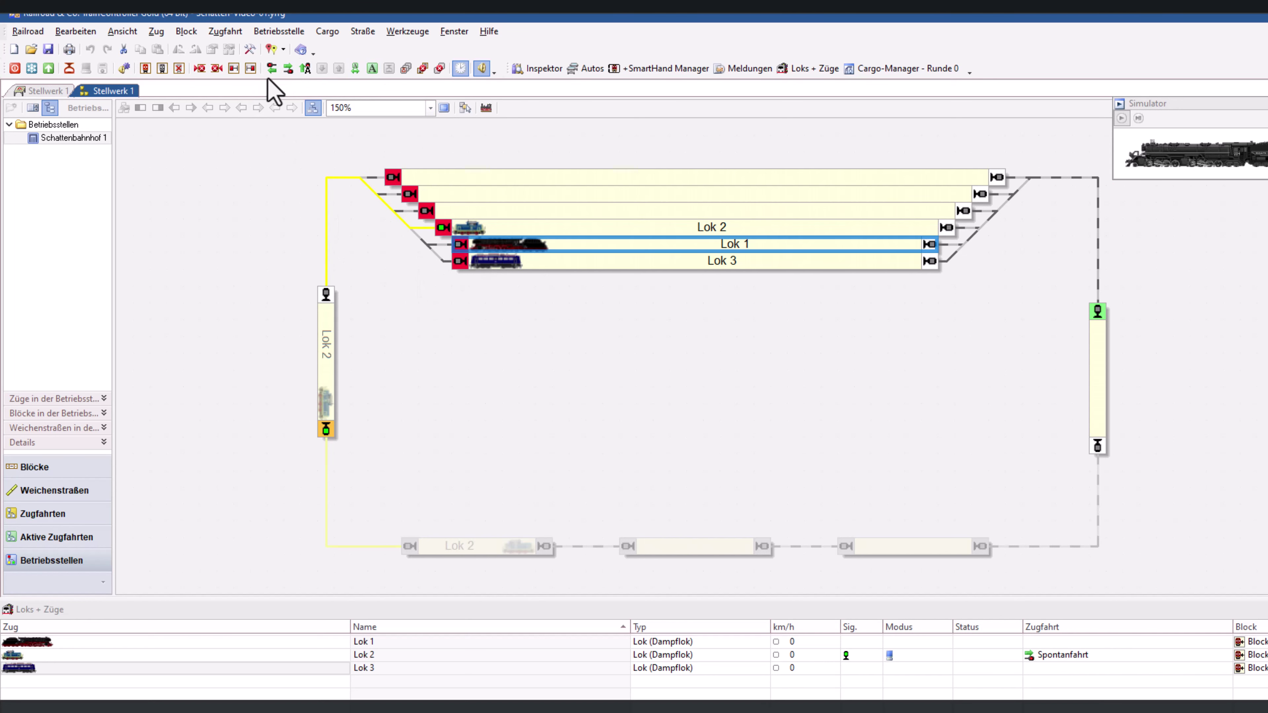
{"action": "left_click", "coordinate": [272, 68]}
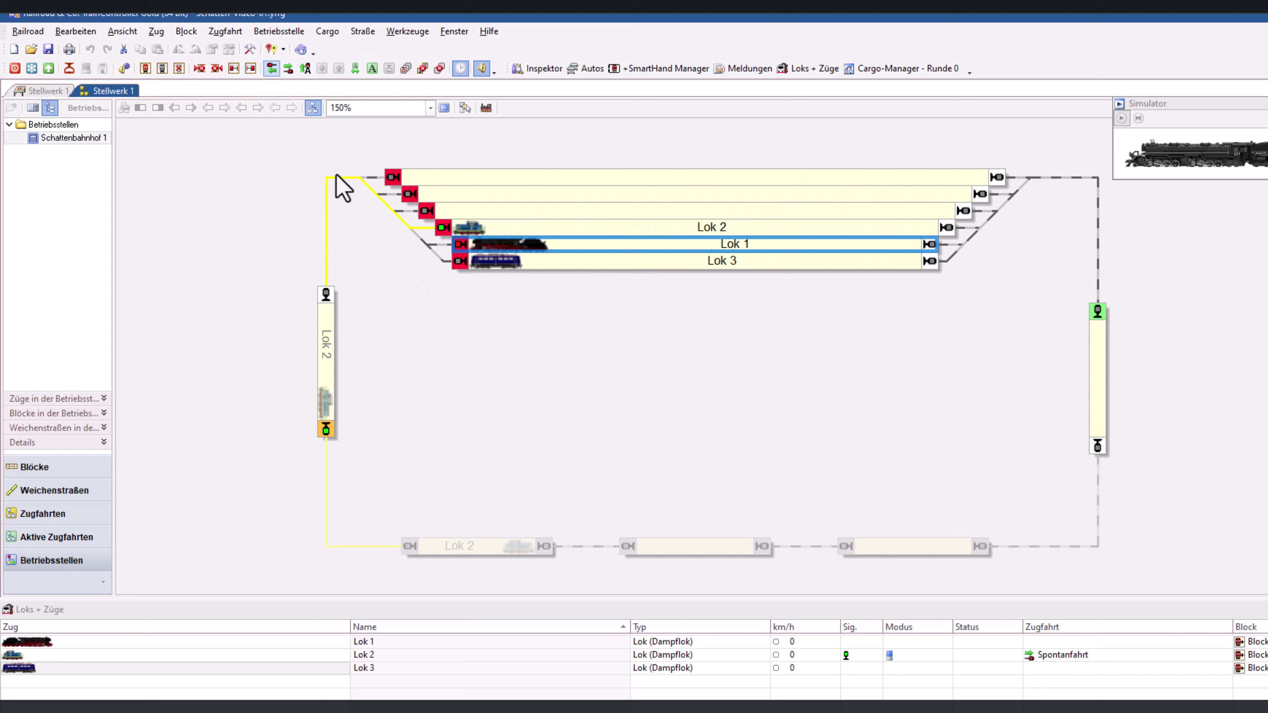
{"action": "left_click", "coordinate": [499, 263]}
{"action": "left_click", "coordinate": [265, 68]}
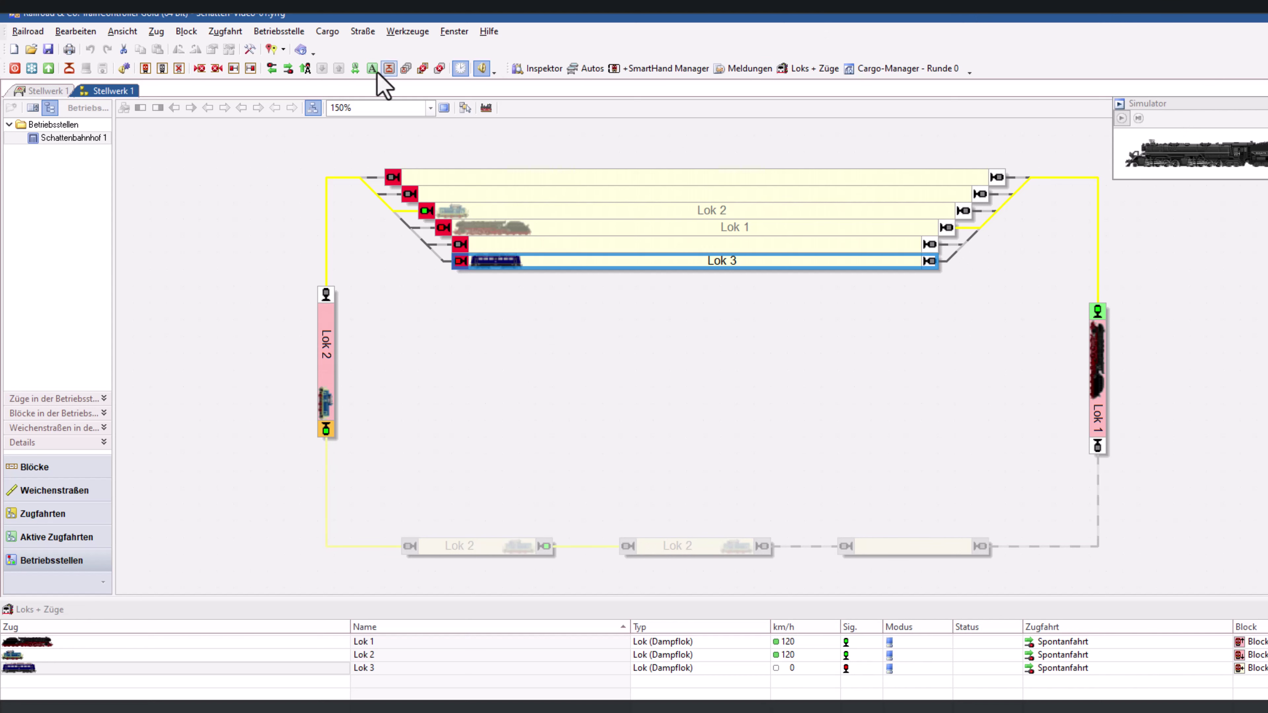
- End all train runs and remove Lok 2 from Block 1
{"action": "left_click", "coordinate": [401, 67]}
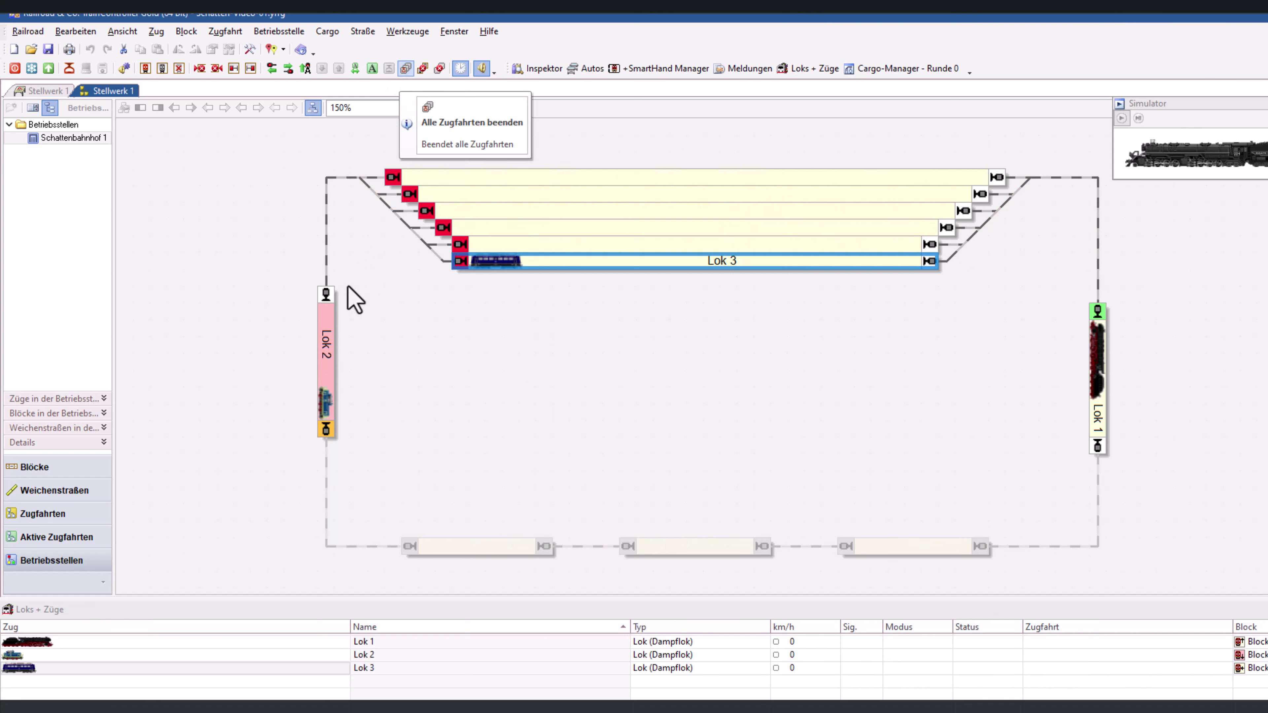
{"action": "left_click", "coordinate": [482, 244]}
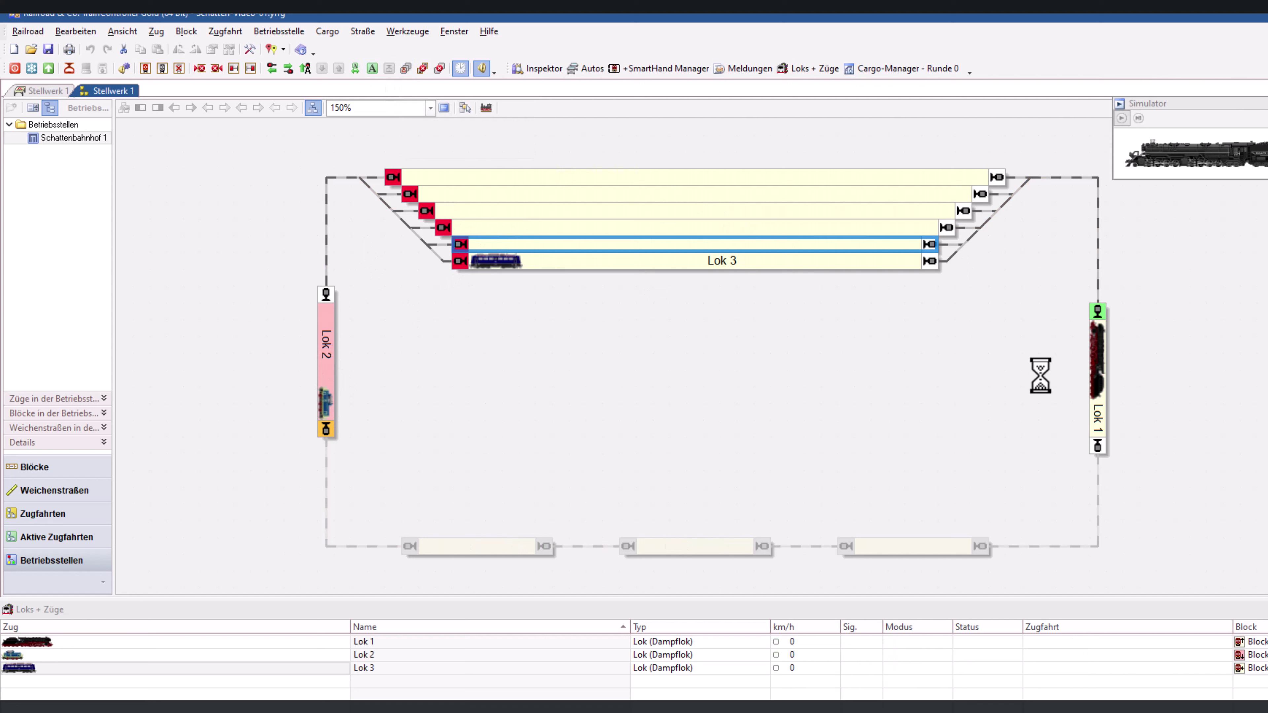
{"action": "key", "text": "Delete"}
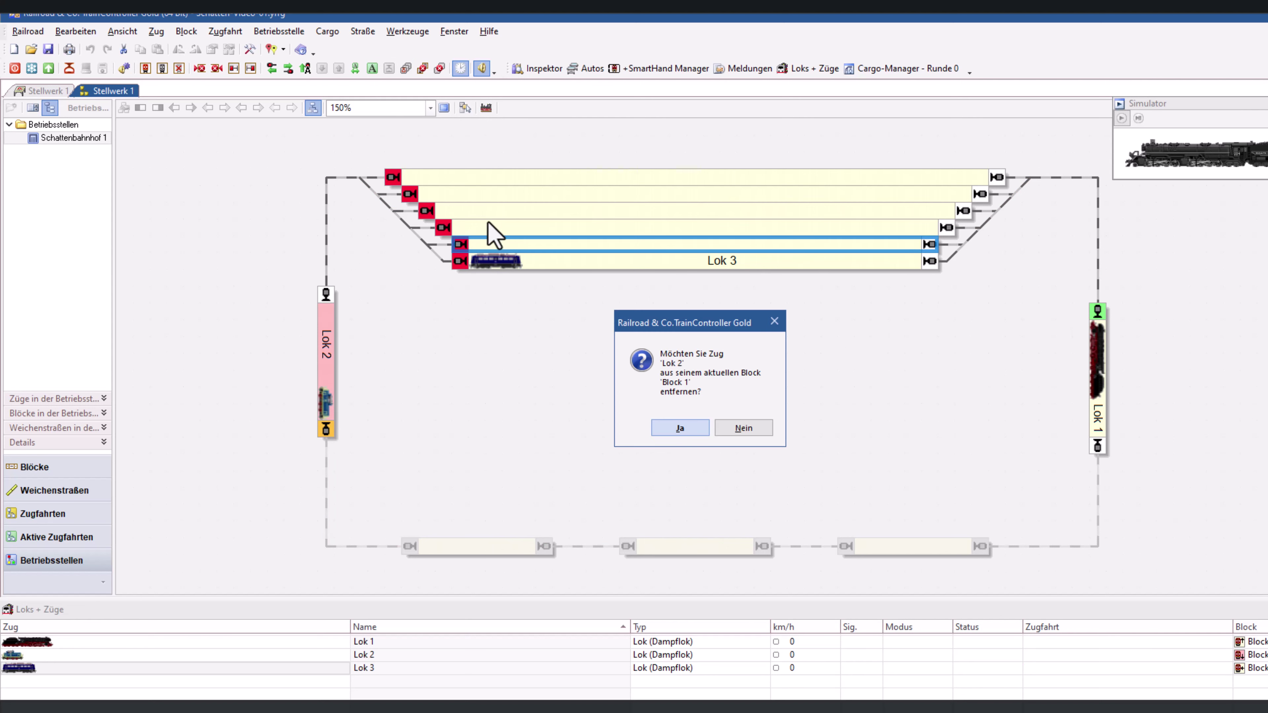
{"action": "left_click", "coordinate": [682, 428]}
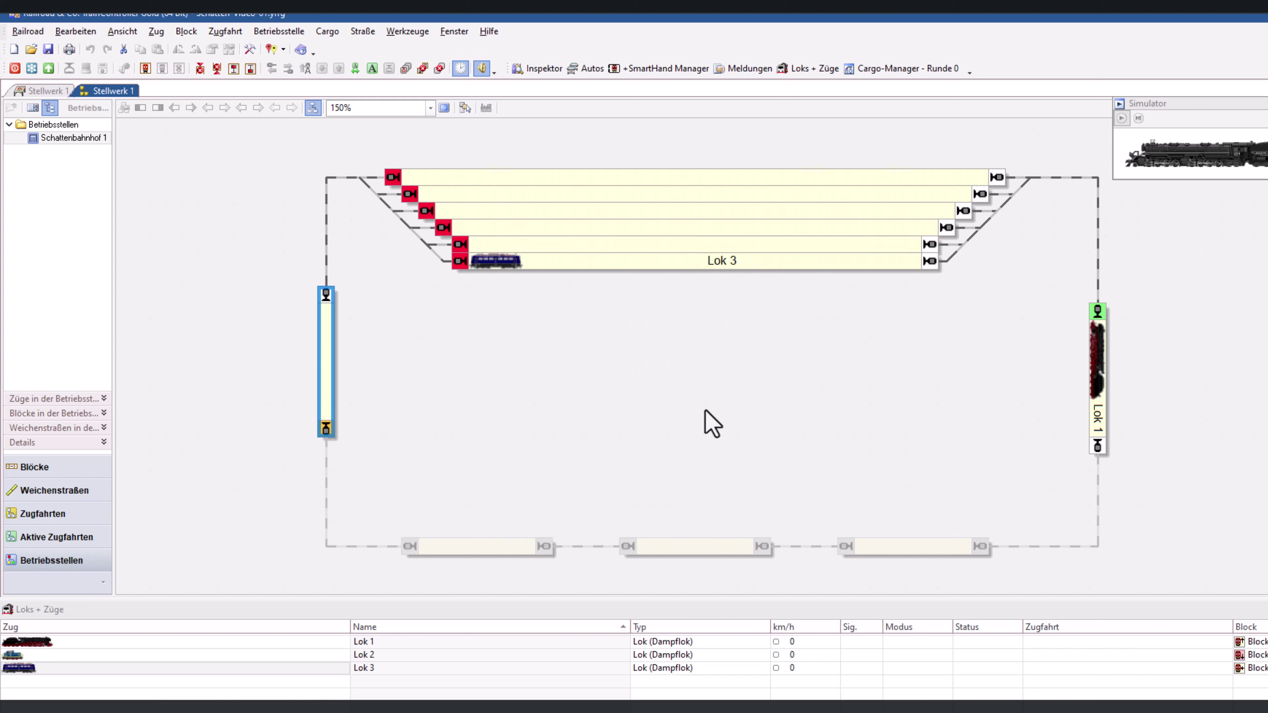
- Place Lok 1 in Block 8 and Lok 2 in Block 7, both facing left
{"action": "left_click", "coordinate": [743, 244]}
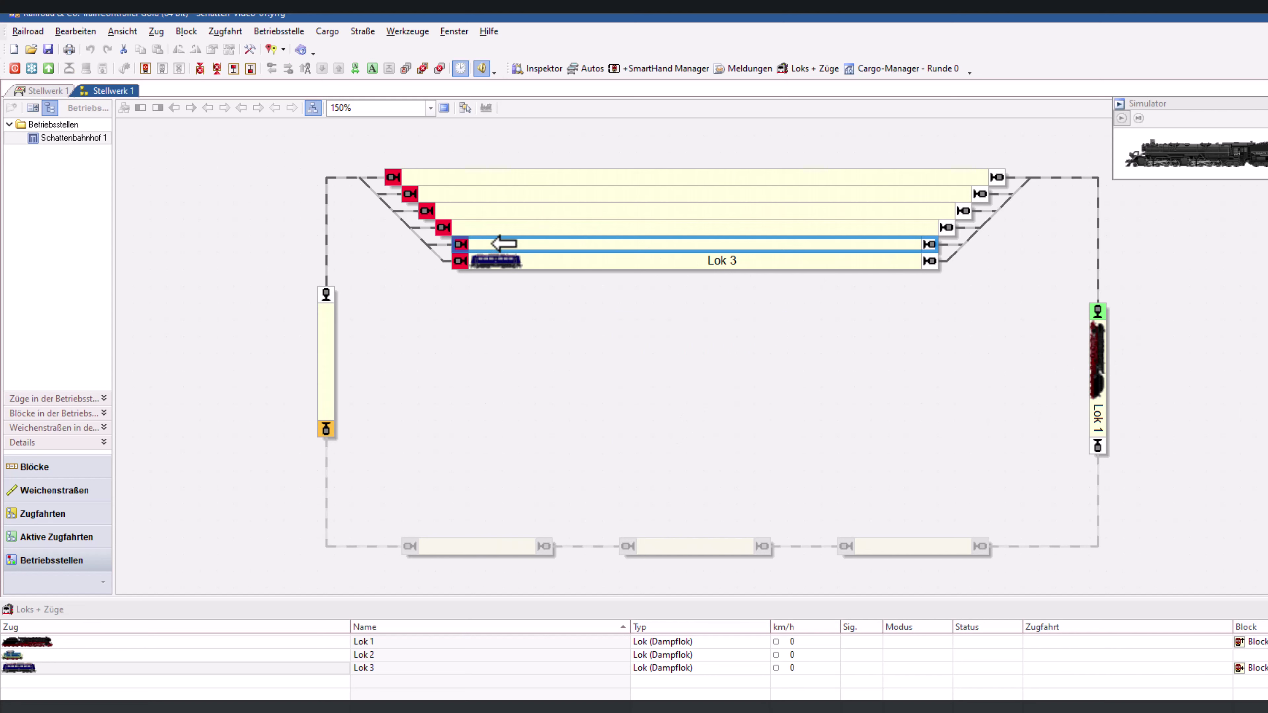
{"action": "left_click_drag", "start_coordinate": [504, 244], "coordinate": [504, 244]}
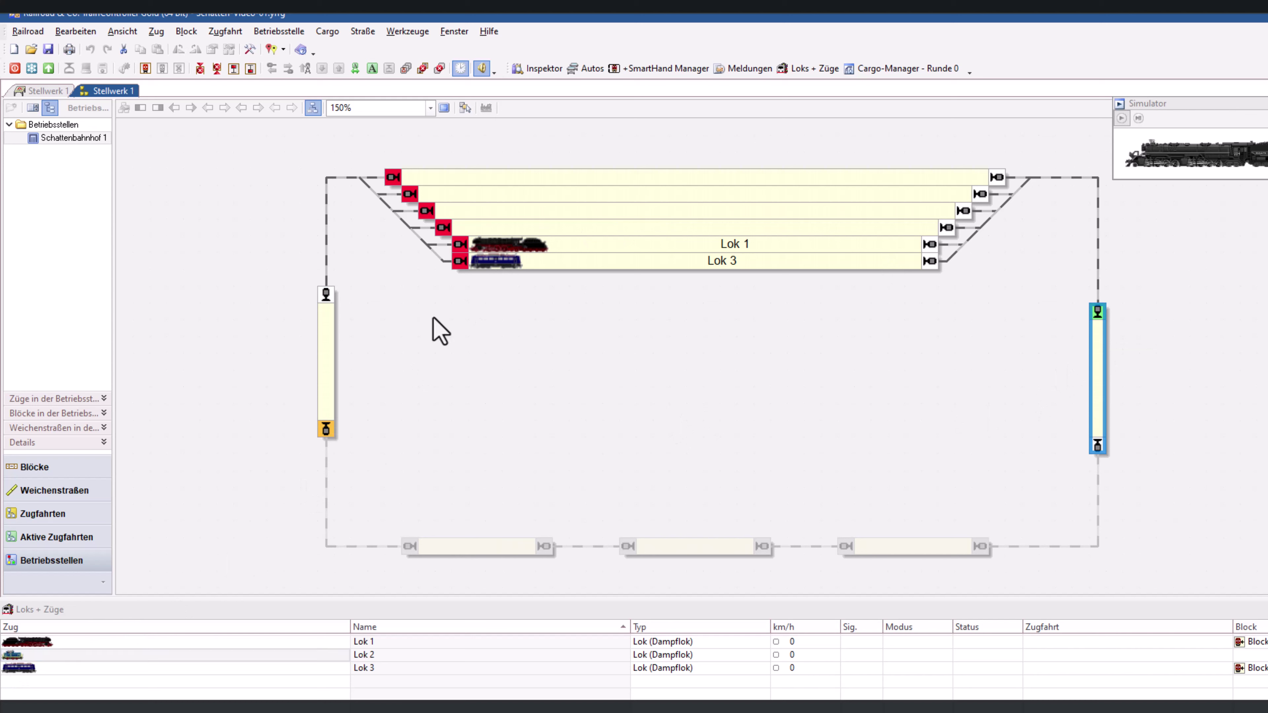
{"action": "left_click", "coordinate": [462, 245]}
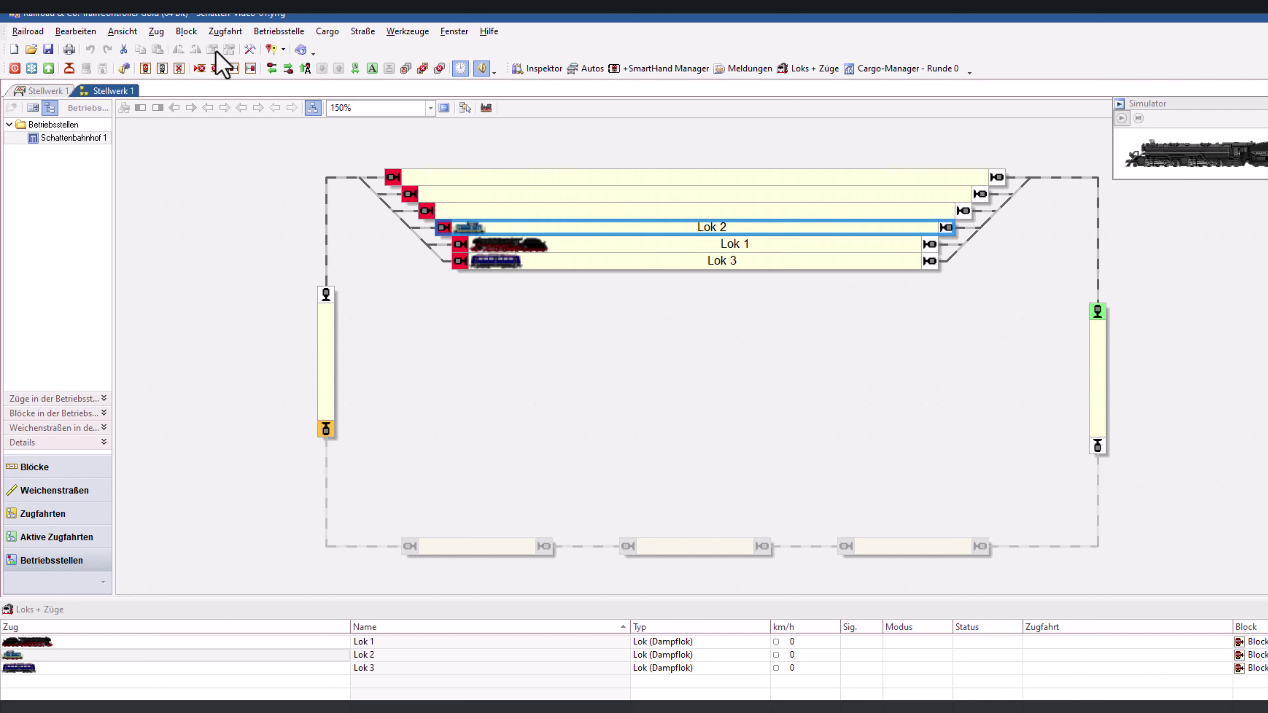
- In the rules of Schattenbahnhof 1, enable "Übernahme von Spontanfahrt" and "Übergabe an Spontanfahrt"
{"action": "left_click", "coordinate": [249, 49]}
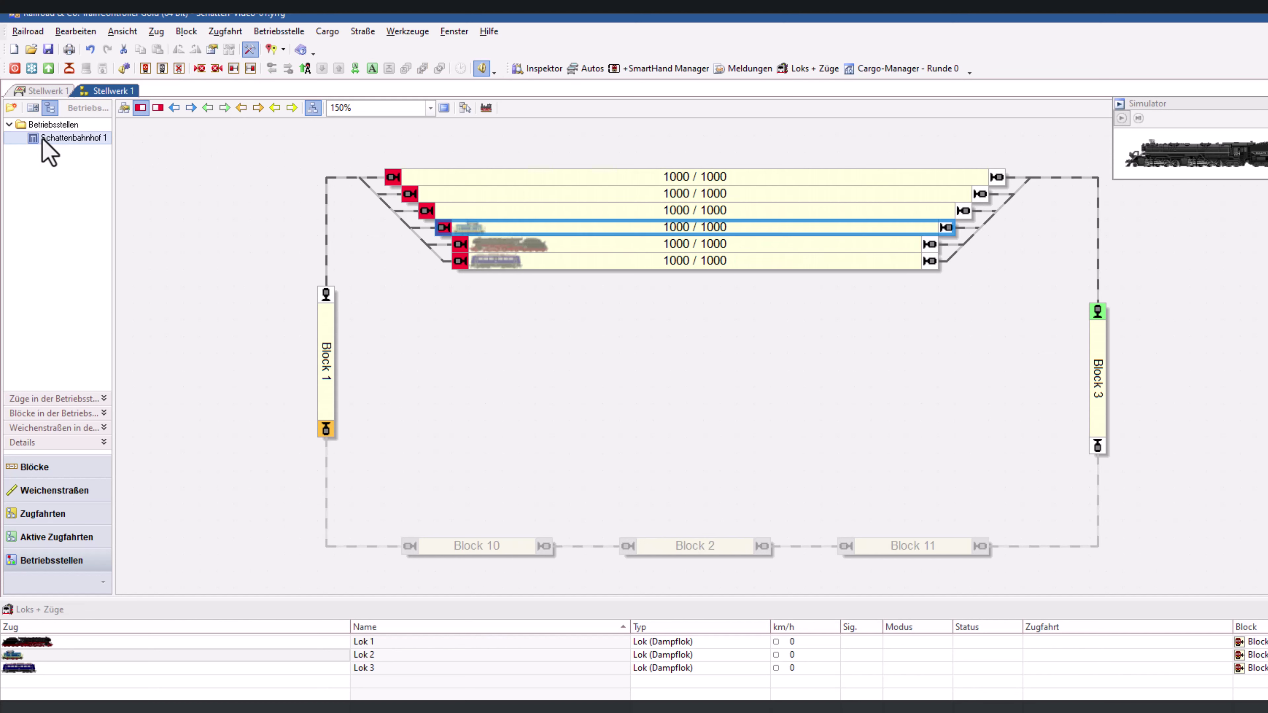
{"action": "right_click", "coordinate": [48, 150]}
{"action": "left_click", "coordinate": [192, 215]}
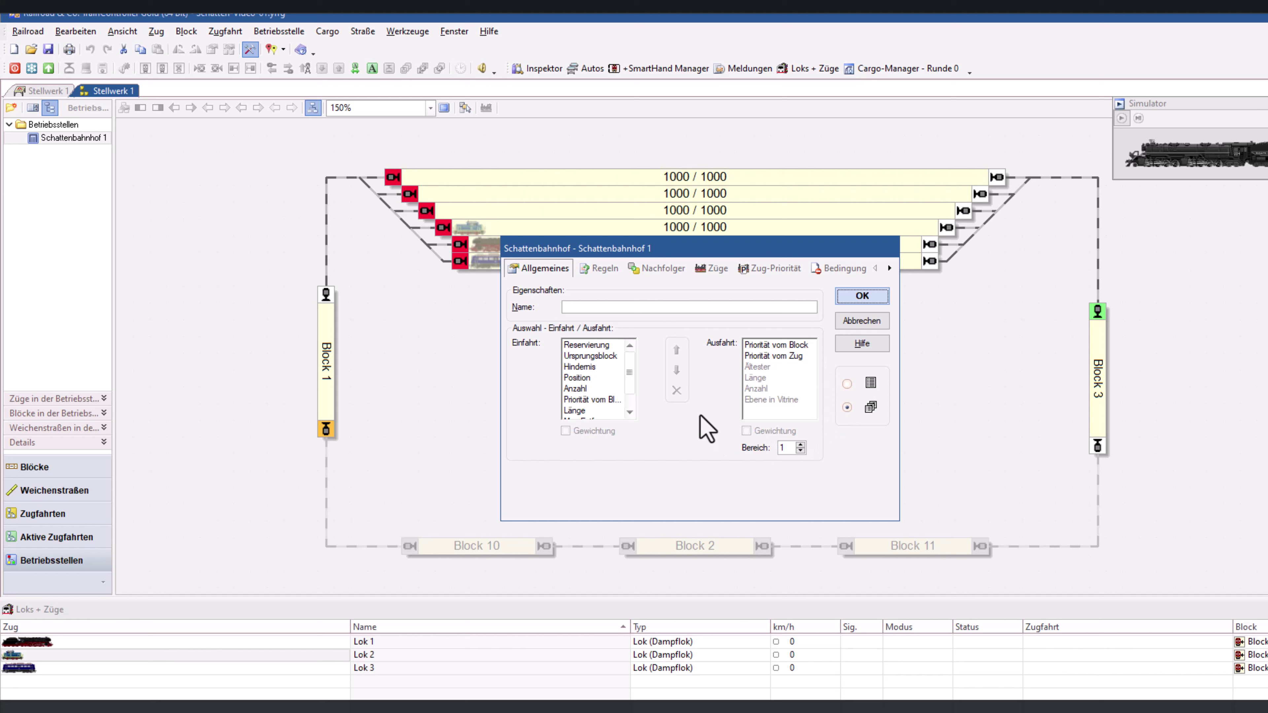
{"action": "left_click", "coordinate": [602, 268]}
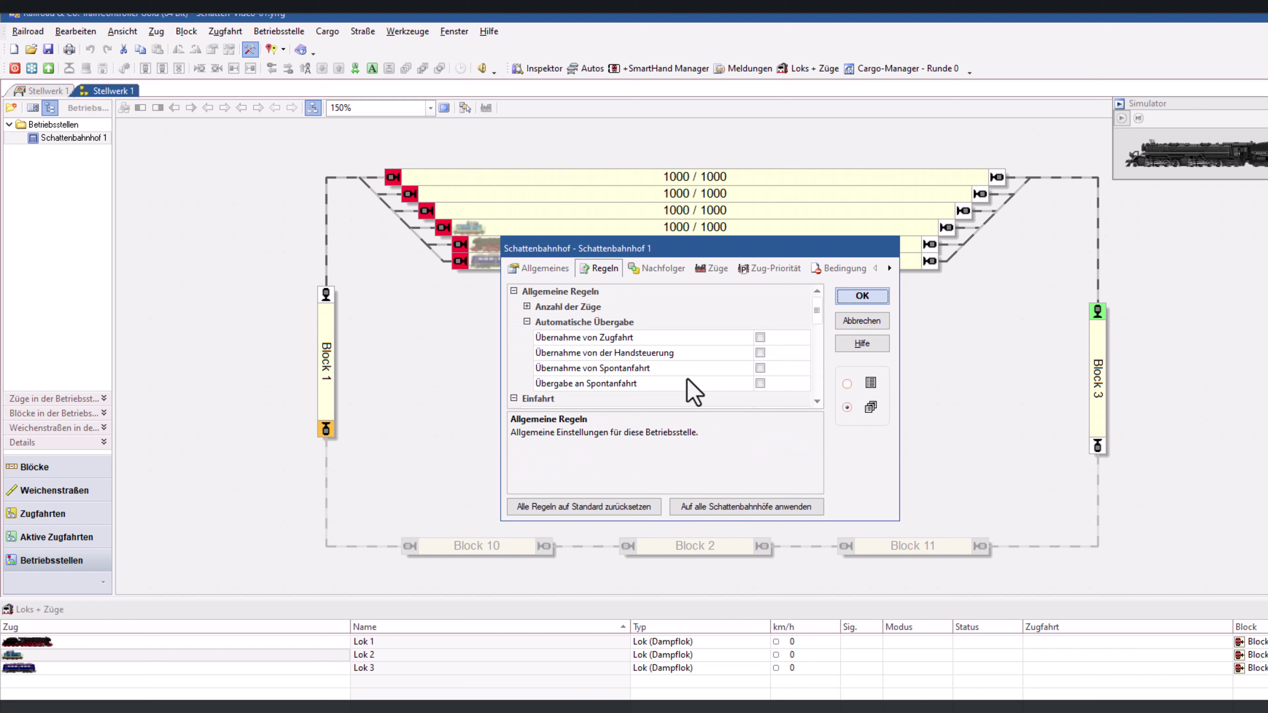
{"action": "mouse_move", "coordinate": [688, 380]}
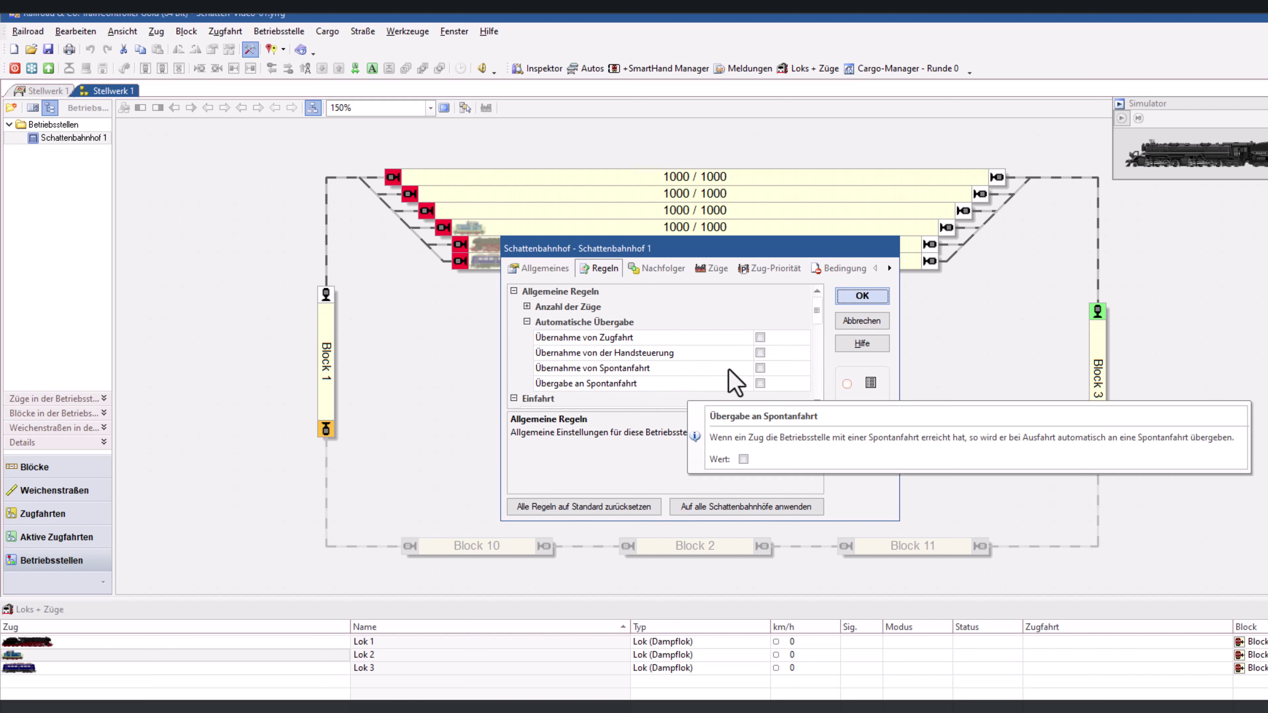
{"action": "mouse_move", "coordinate": [760, 337]}
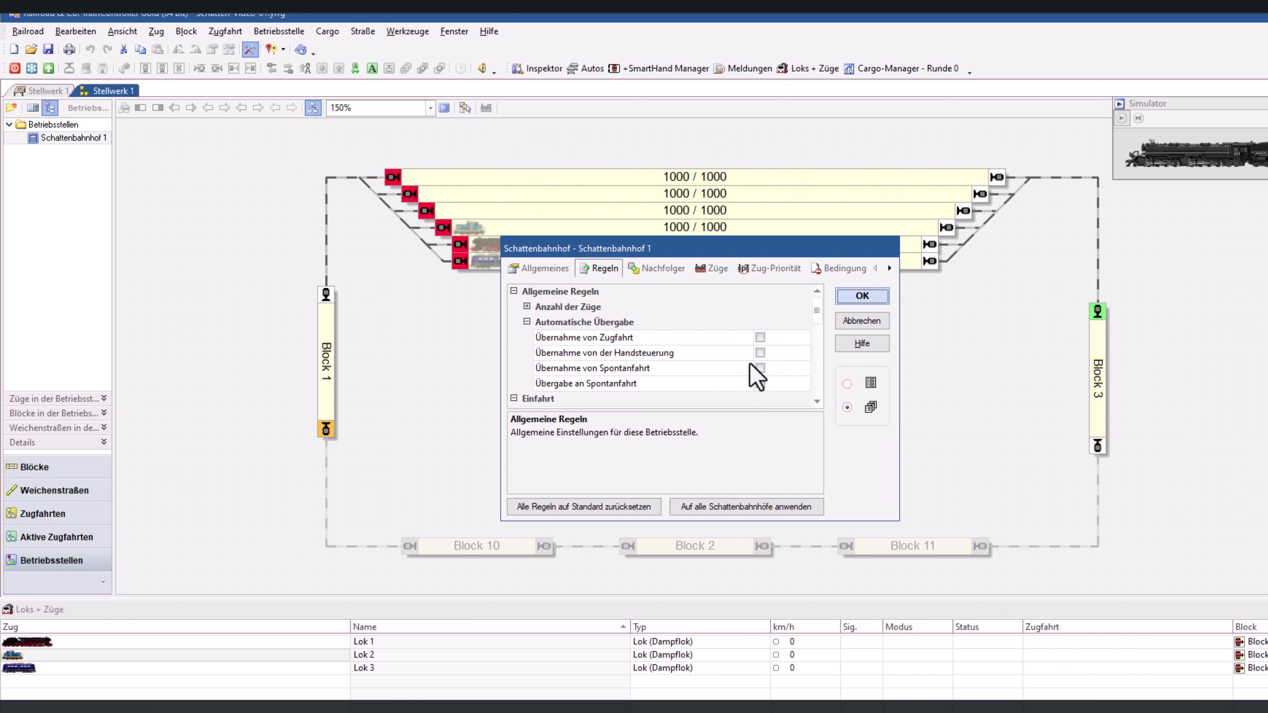
{"action": "left_click", "coordinate": [735, 337]}
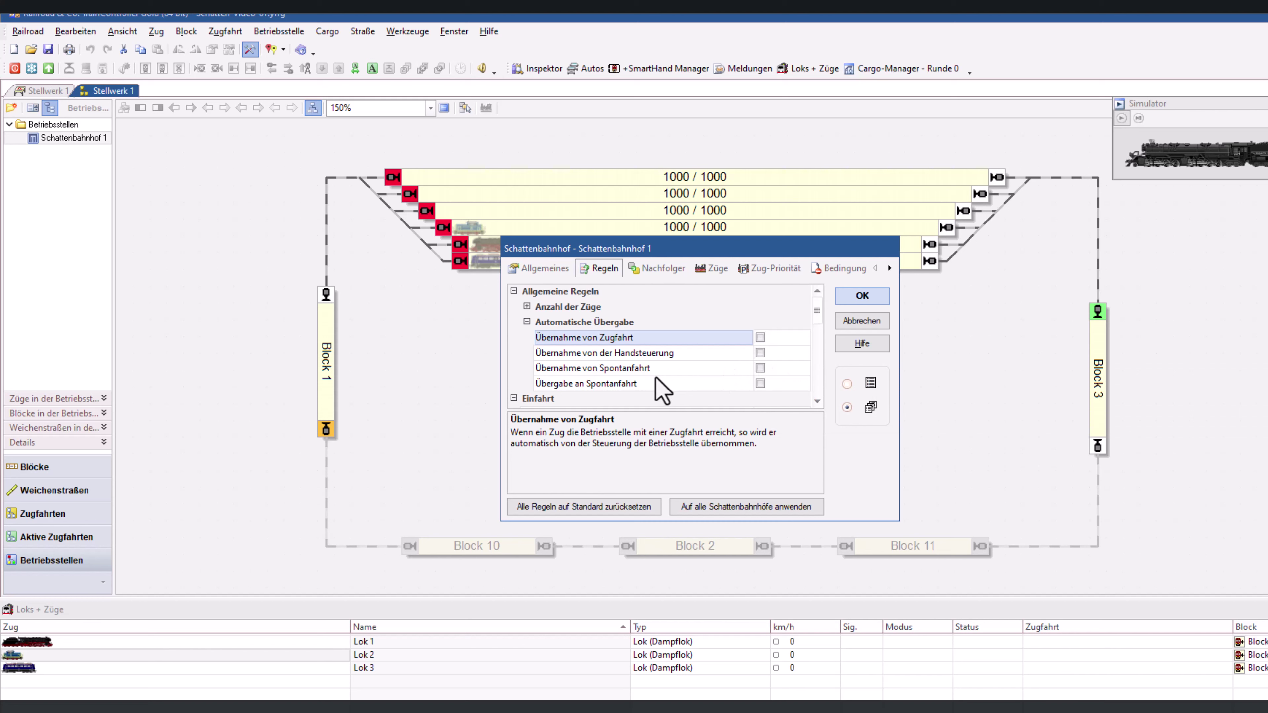
{"action": "left_click", "coordinate": [640, 372]}
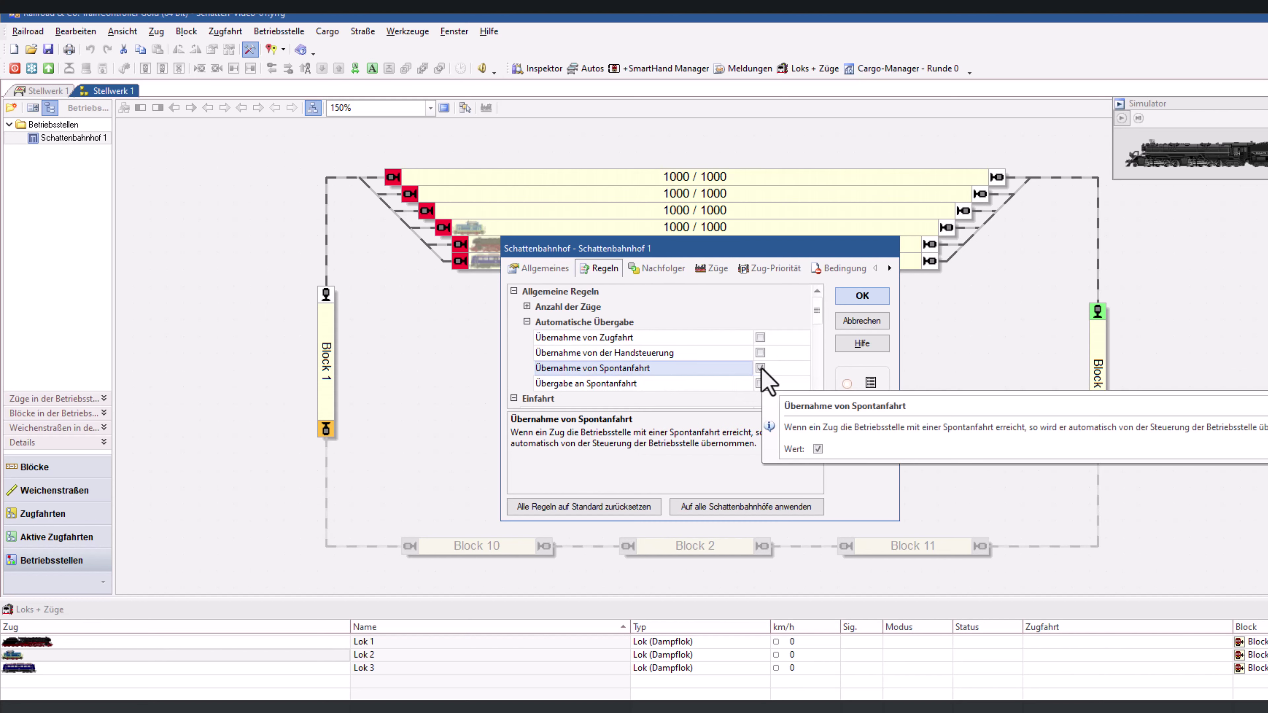
{"action": "left_click", "coordinate": [758, 385]}
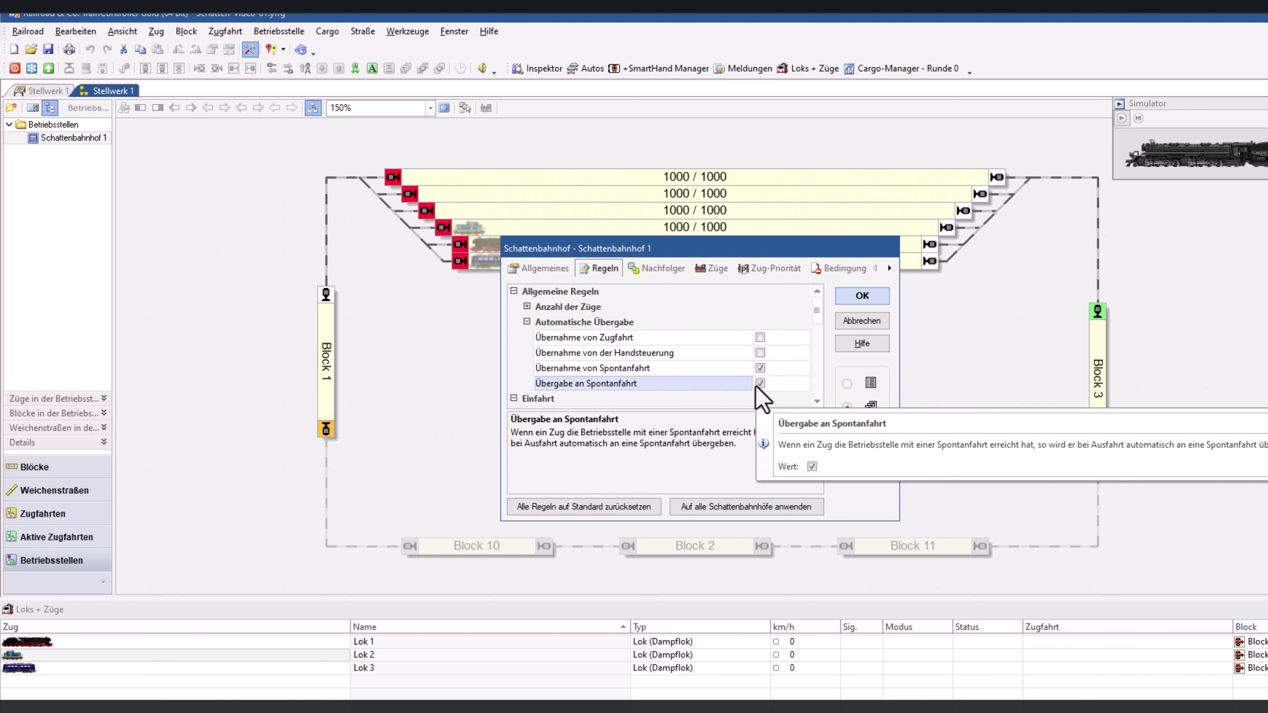
{"action": "left_click", "coordinate": [863, 296]}
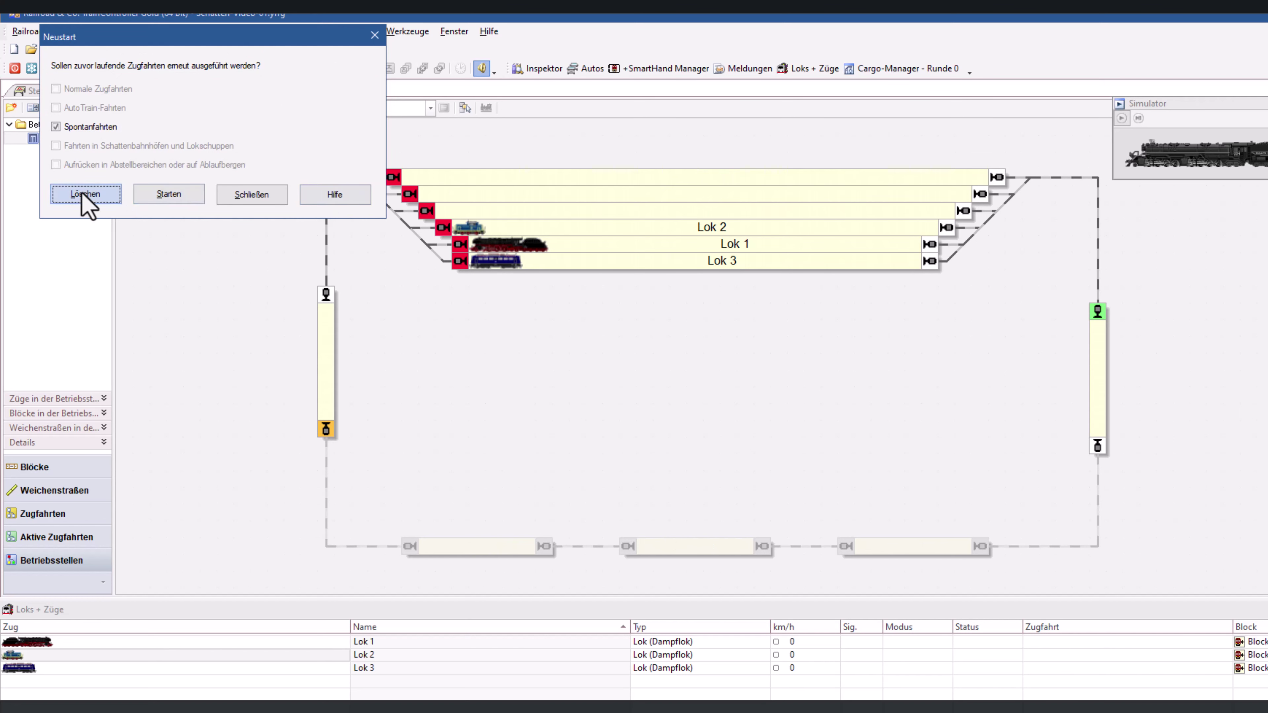
- Discard the previously running Spontanfahrten at the restart and move Lok 3 into Block 11, facing right
{"action": "left_click", "coordinate": [85, 198]}
{"action": "left_click_drag", "start_coordinate": [489, 262], "coordinate": [907, 552]}
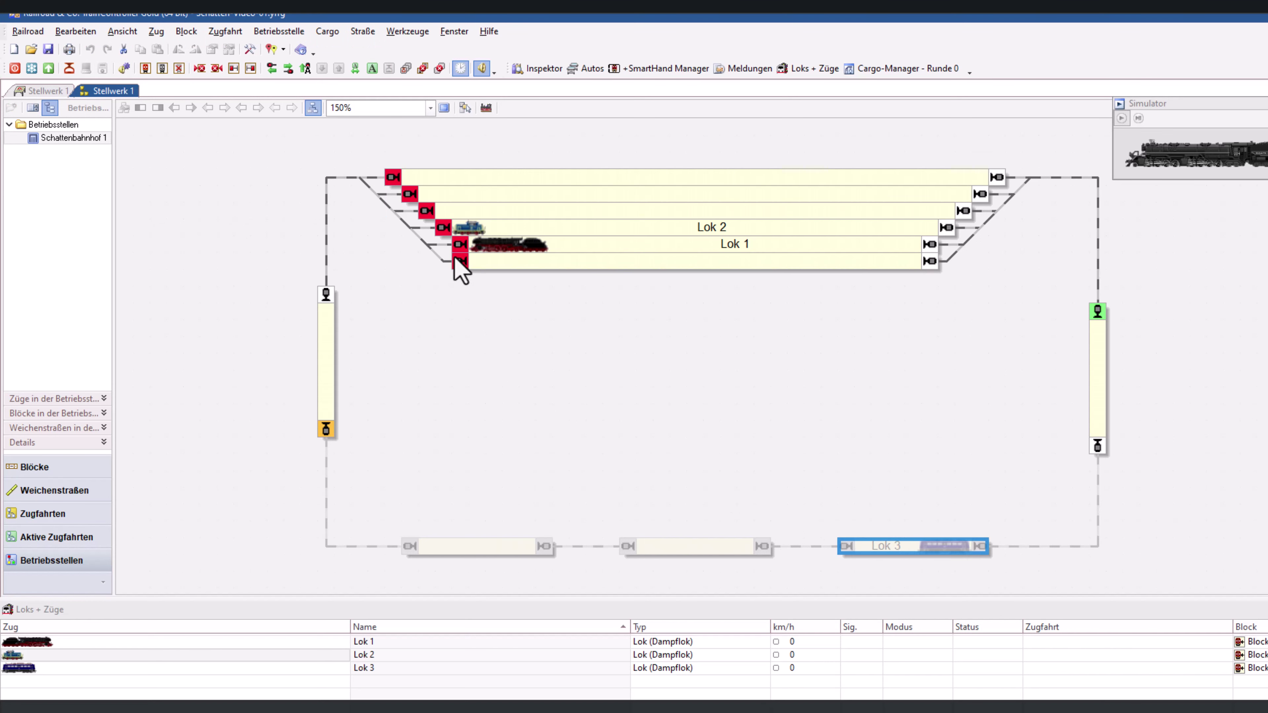
- Remove Lok 1 from Block 8, select Lok 3 in Block 11 and start the simulator
{"action": "left_click_drag", "start_coordinate": [490, 246], "coordinate": [501, 349]}
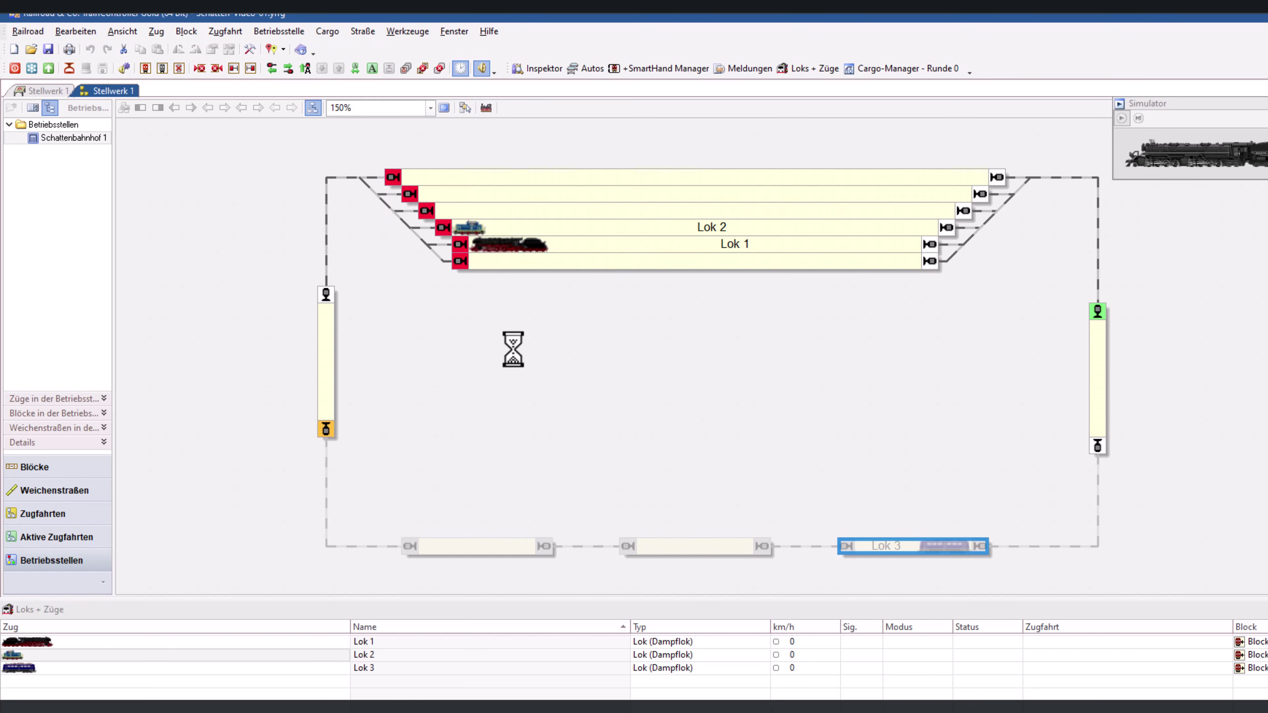
{"action": "left_click", "coordinate": [664, 427]}
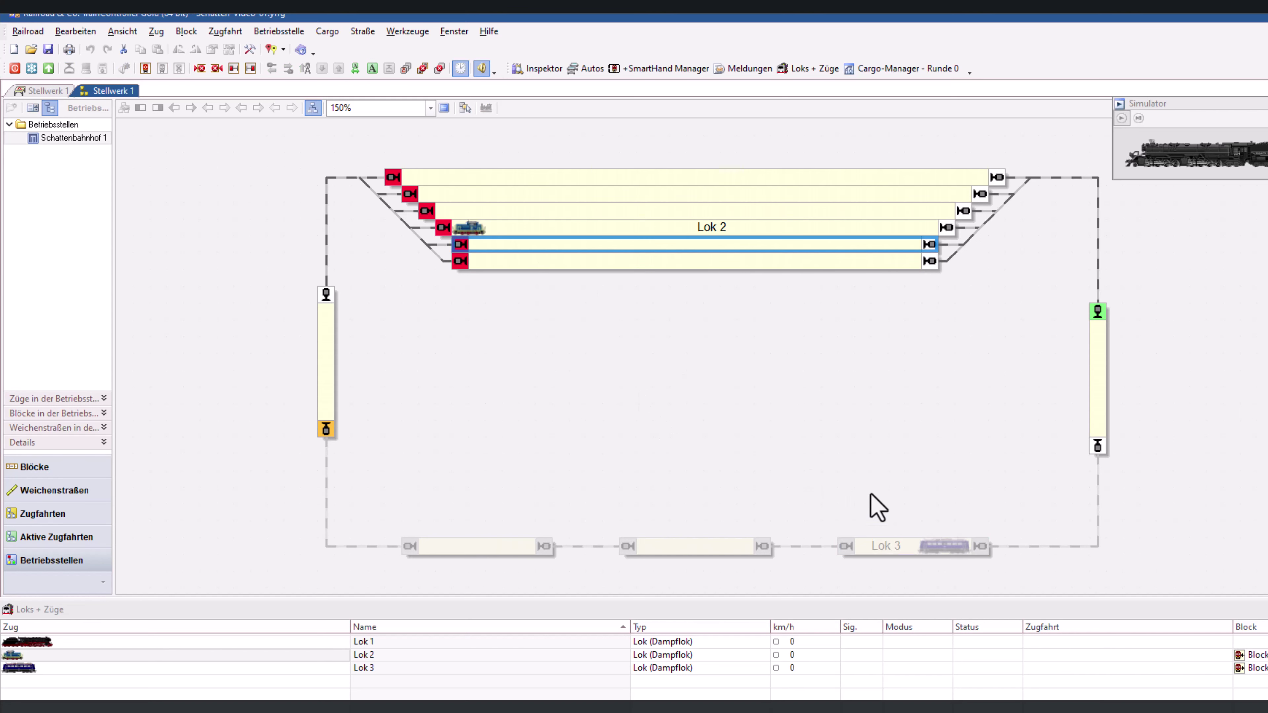
{"action": "left_click", "coordinate": [946, 552]}
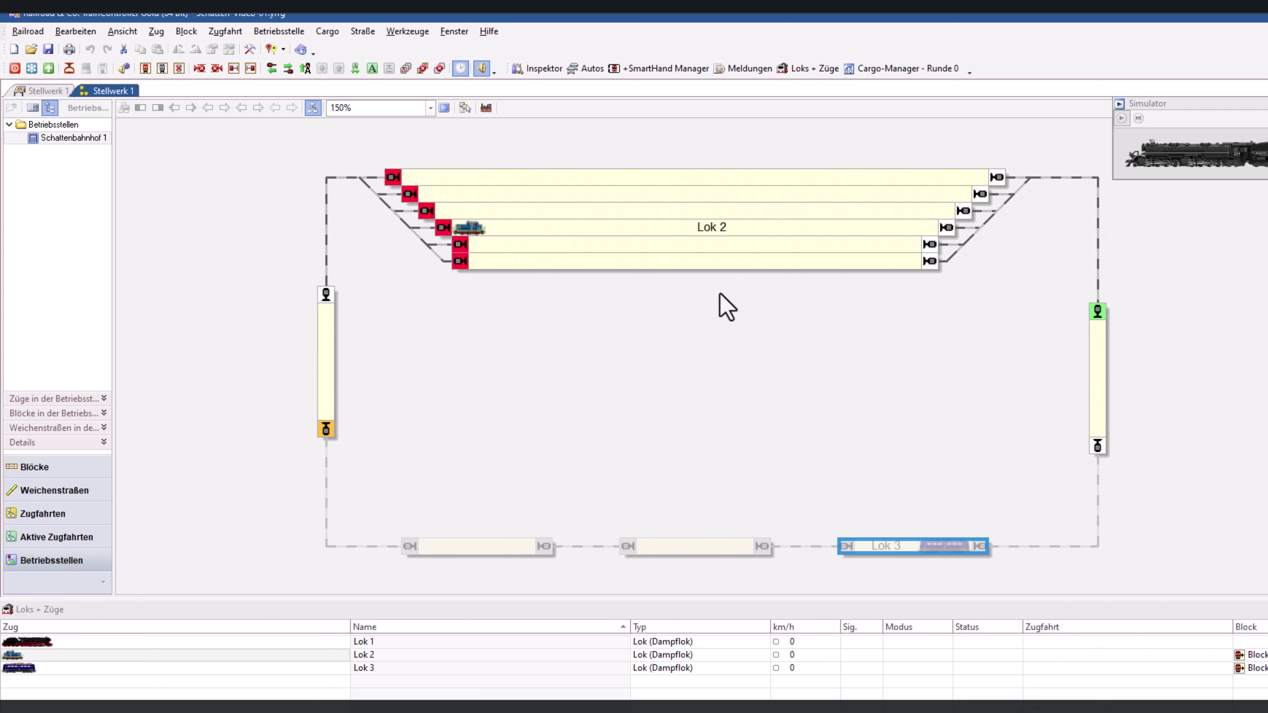
{"action": "left_click", "coordinate": [1126, 135]}
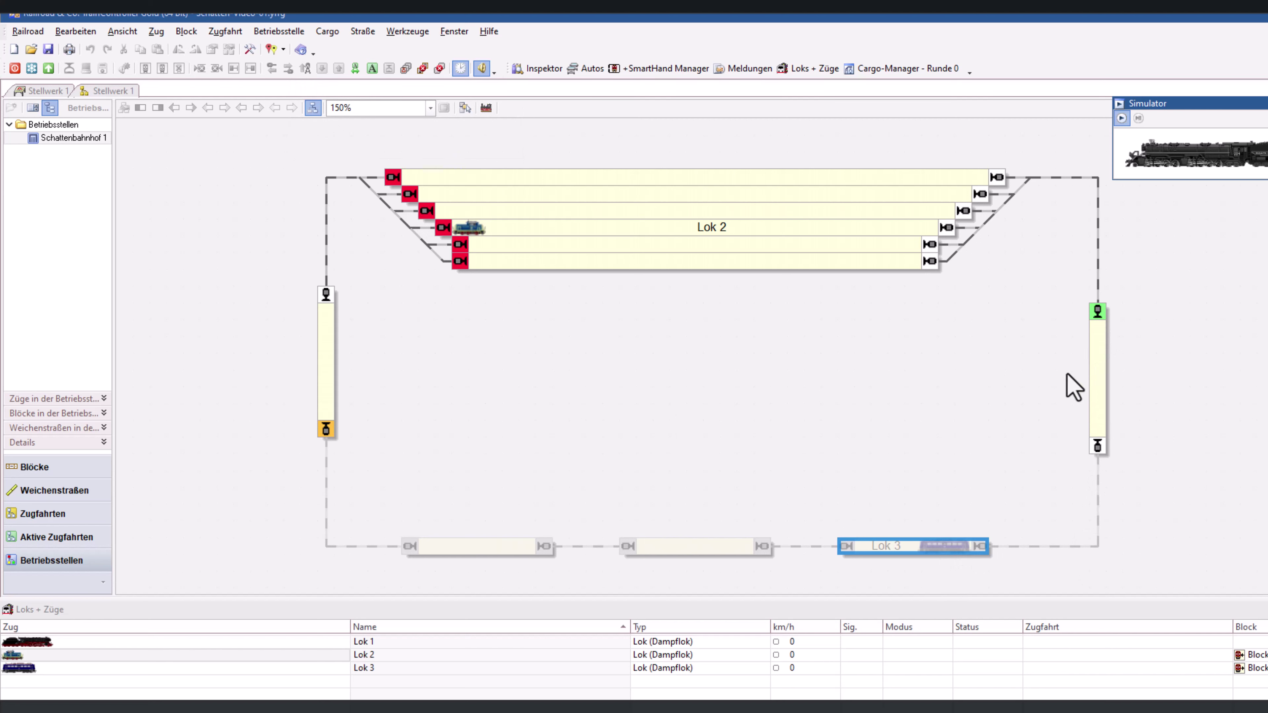
- Send Lok 3 from the lower block on a spontaneous run into the hidden yard and pause the simulator once it has arrived
{"action": "left_click", "coordinate": [937, 550]}
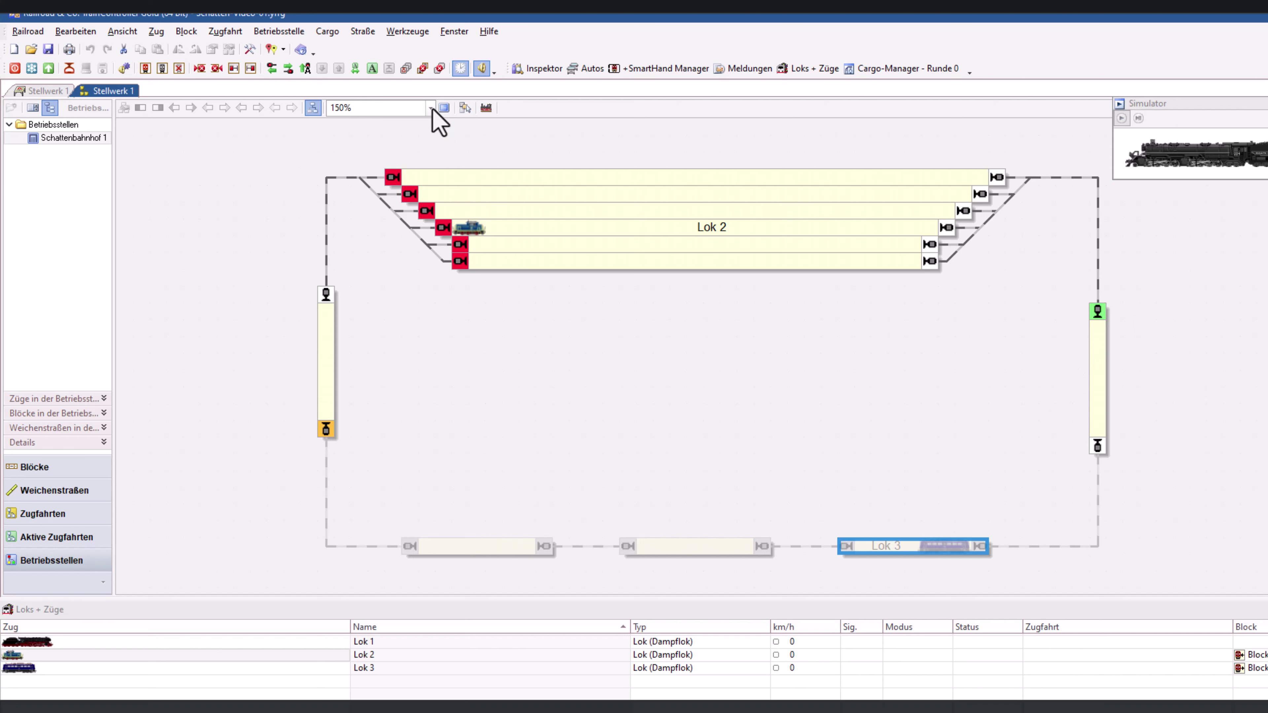
{"action": "left_click", "coordinate": [287, 68]}
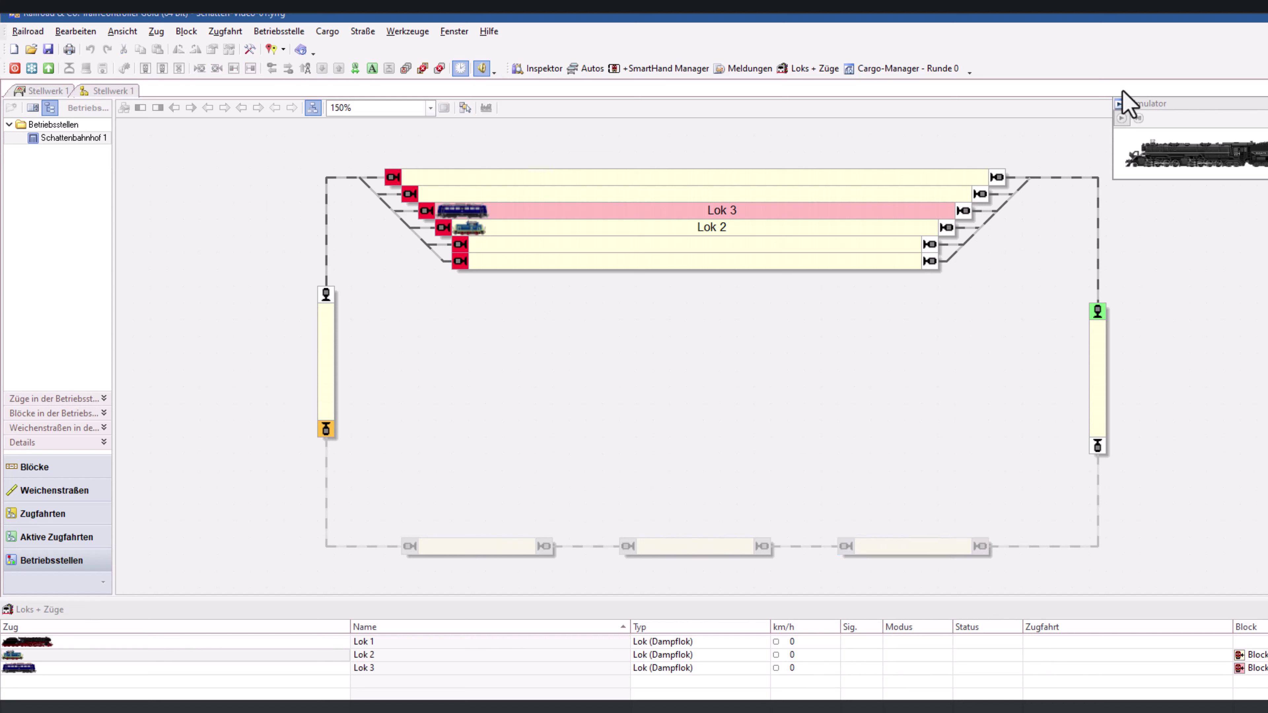
{"action": "left_click", "coordinate": [1118, 122]}
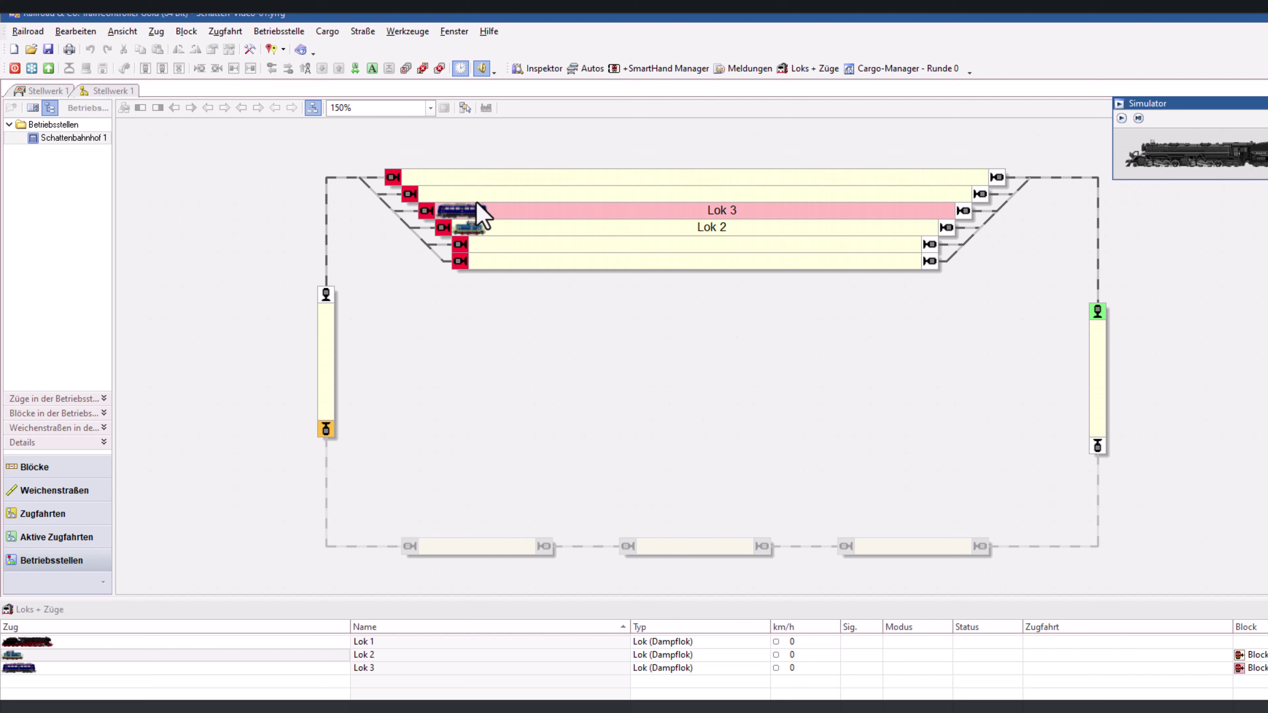
- Test-run the "Ausfahrt links / oben" exit of Schattenbahnhof 1 and terminate the started train run
{"action": "left_click", "coordinate": [65, 140]}
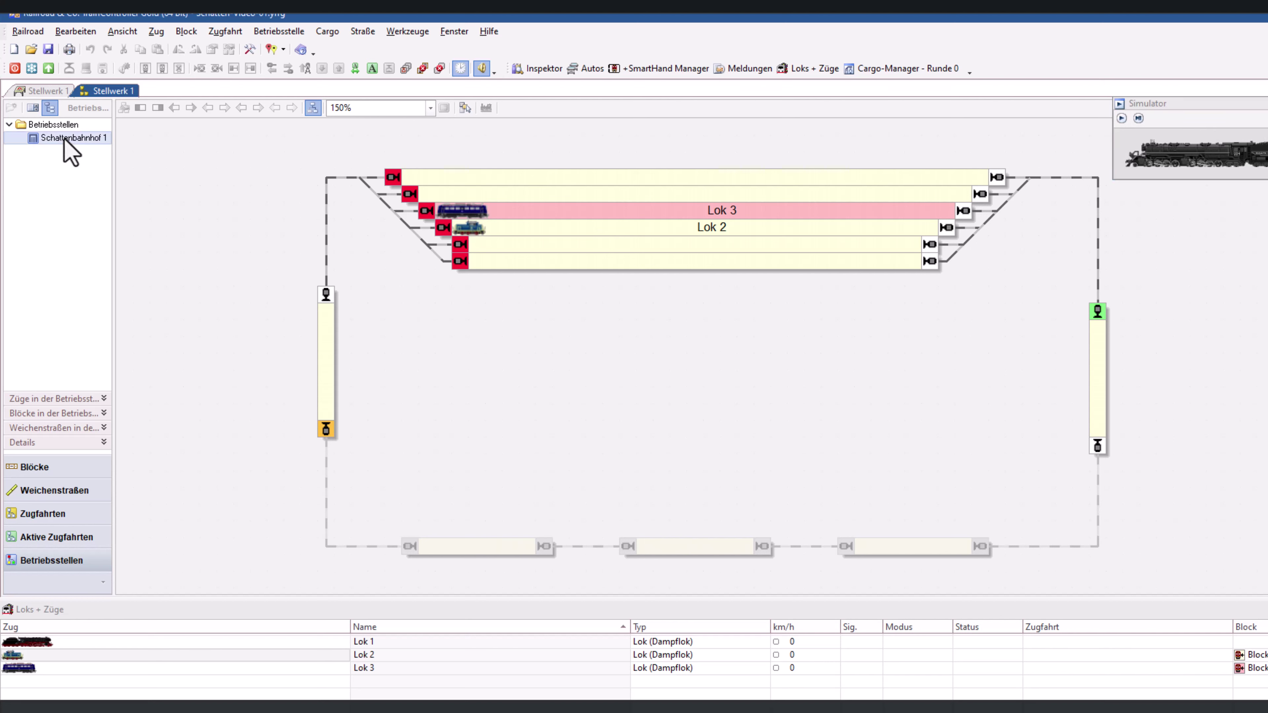
{"action": "mouse_move", "coordinate": [70, 152]}
{"action": "right_click", "coordinate": [64, 140]}
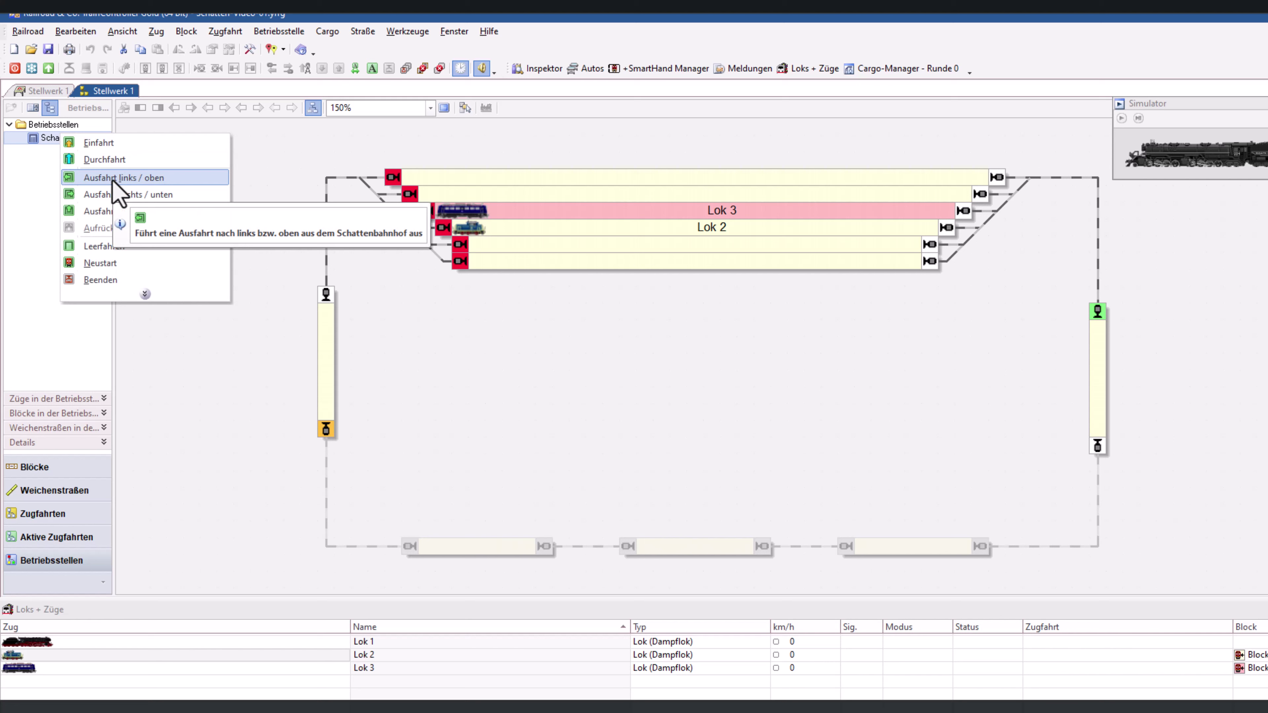
{"action": "left_click", "coordinate": [131, 179]}
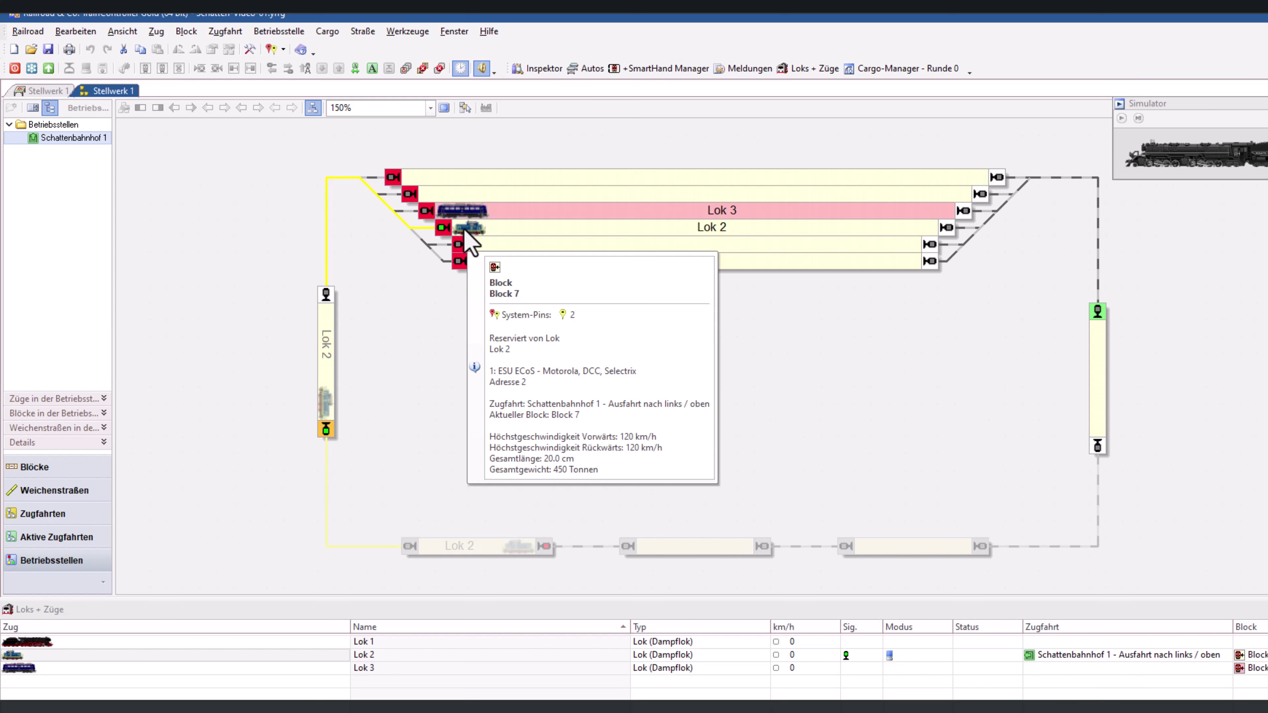
{"action": "left_click", "coordinate": [400, 68]}
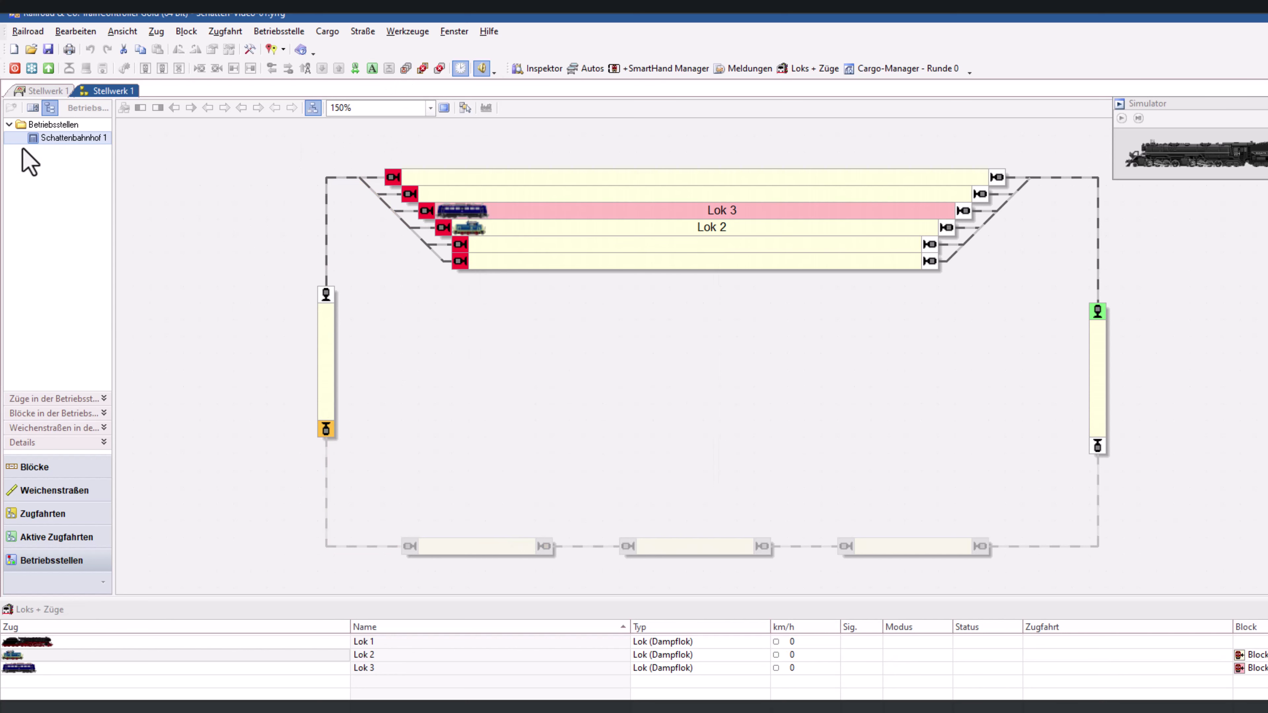
- Repeat the "Ausfahrt links / oben" test of Schattenbahnhof 1 to check which locomotive is chosen, terminating each started run
{"action": "right_click", "coordinate": [43, 137]}
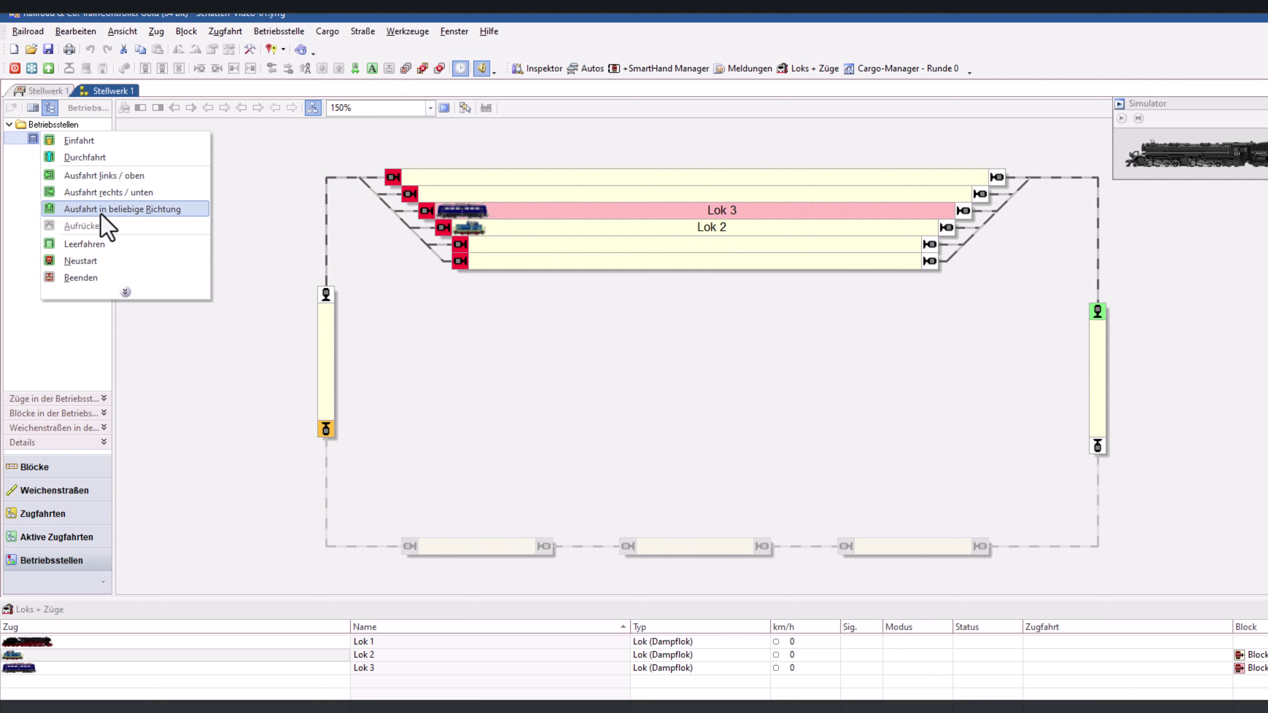
{"action": "left_click", "coordinate": [108, 176]}
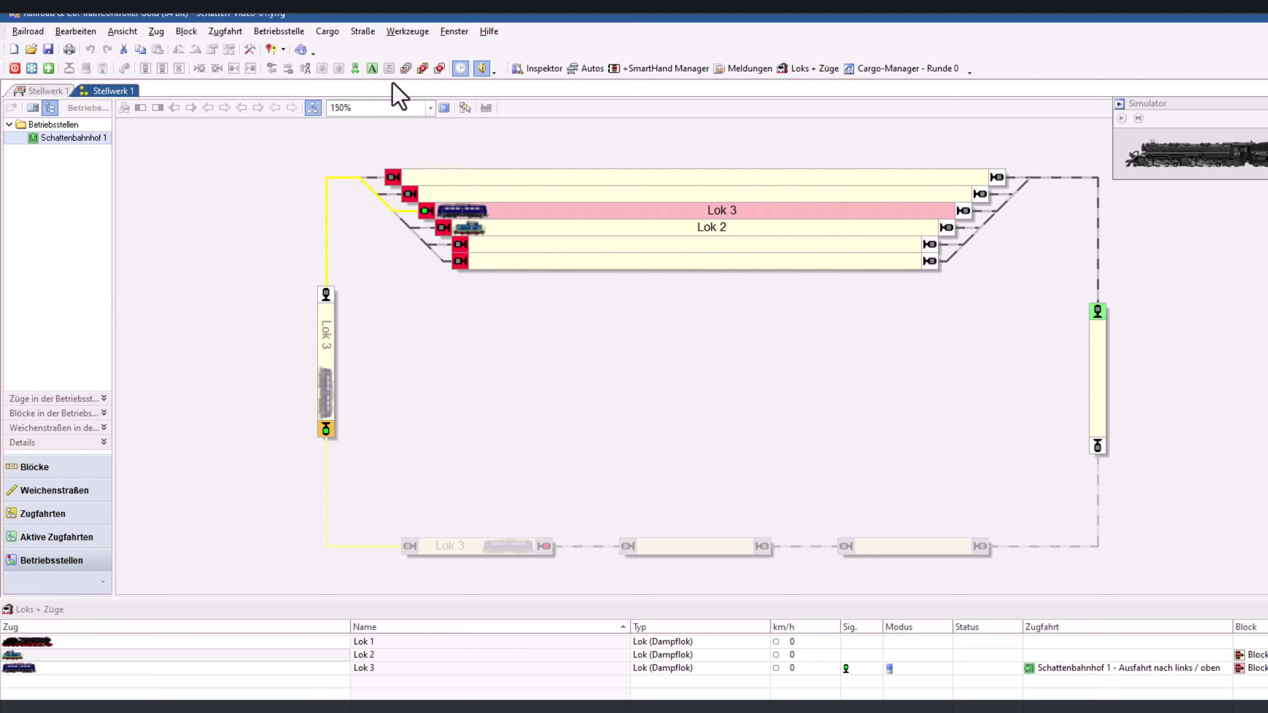
{"action": "right_click", "coordinate": [77, 136]}
{"action": "left_click", "coordinate": [111, 176]}
{"action": "left_click", "coordinate": [406, 69]}
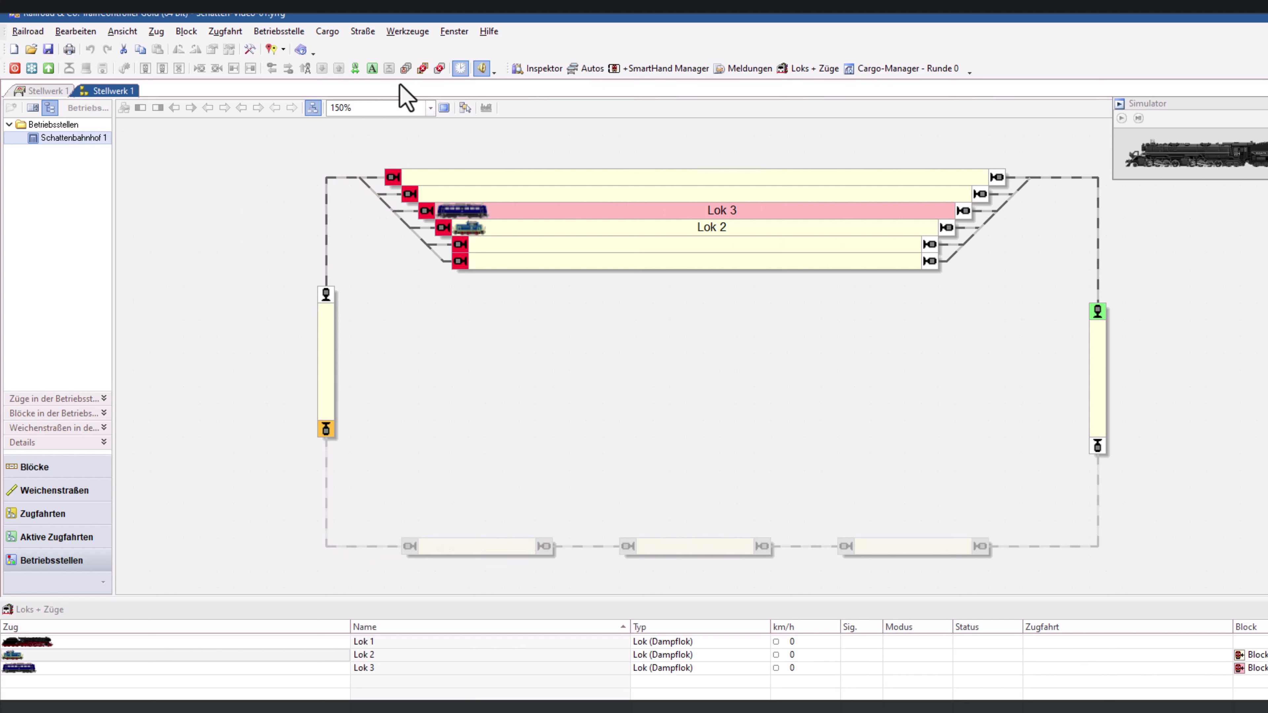
- In edit mode, add Lok 1, Lok 2 and Lok 3 to the train priority list of Schattenbahnhof 1 with priority 1000
{"action": "left_click", "coordinate": [250, 48]}
{"action": "right_click", "coordinate": [81, 142]}
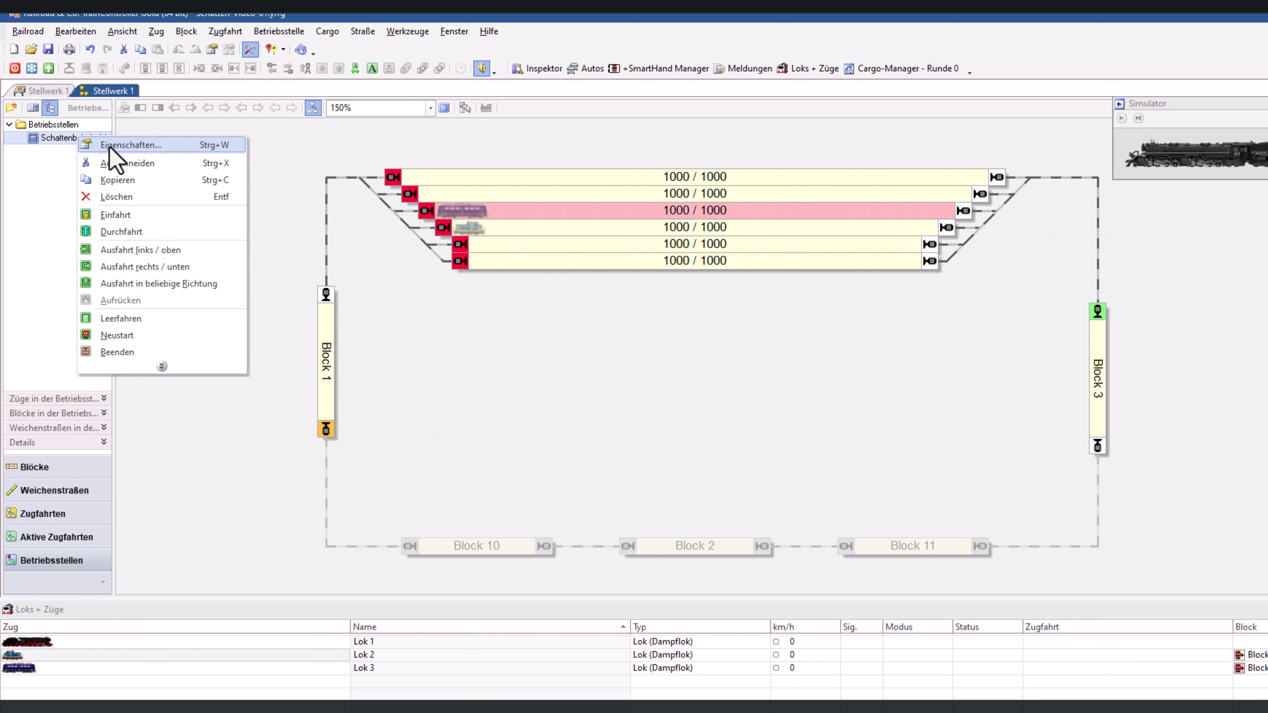
{"action": "left_click", "coordinate": [110, 146]}
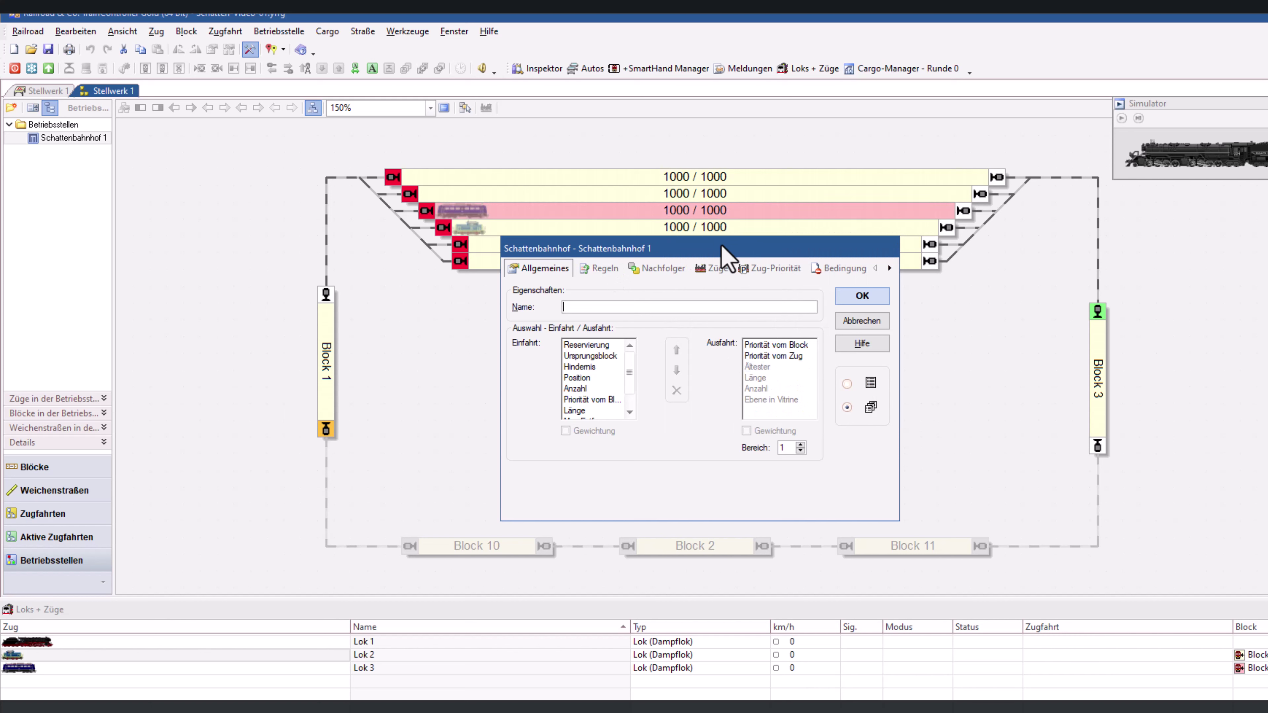
{"action": "left_click", "coordinate": [764, 269]}
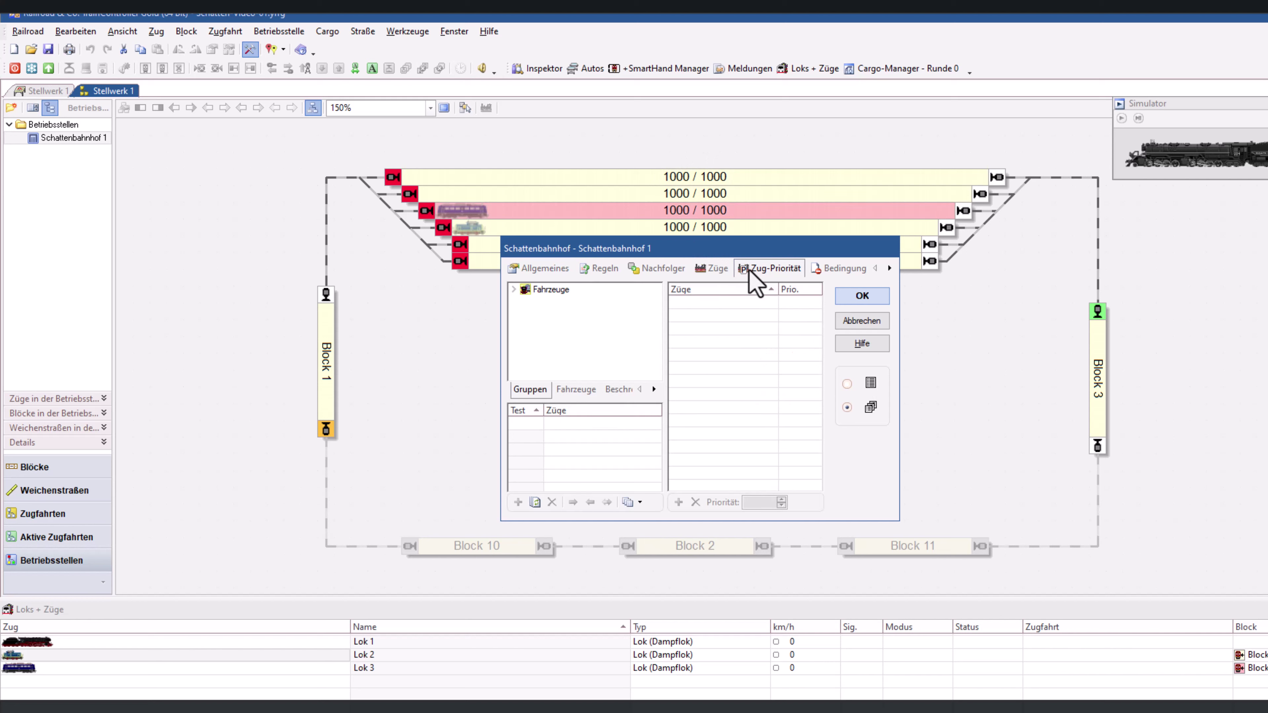
{"action": "double_click", "coordinate": [521, 289]}
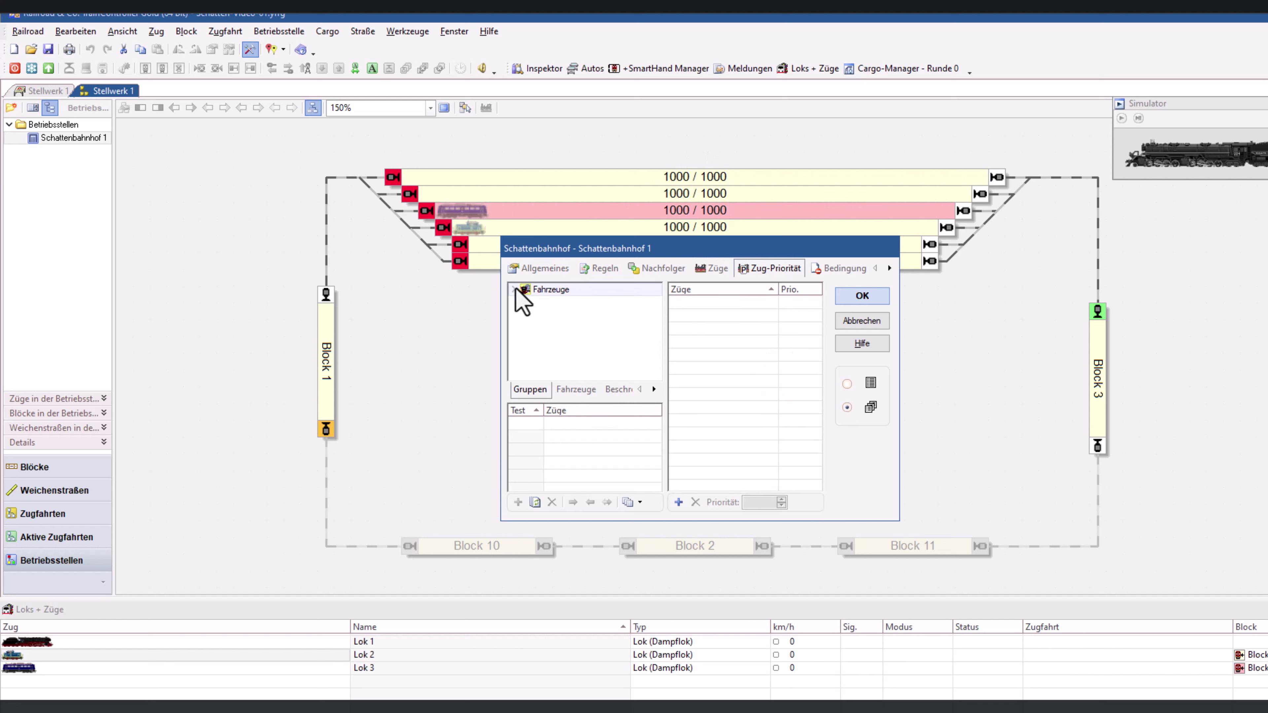
{"action": "double_click", "coordinate": [528, 302]}
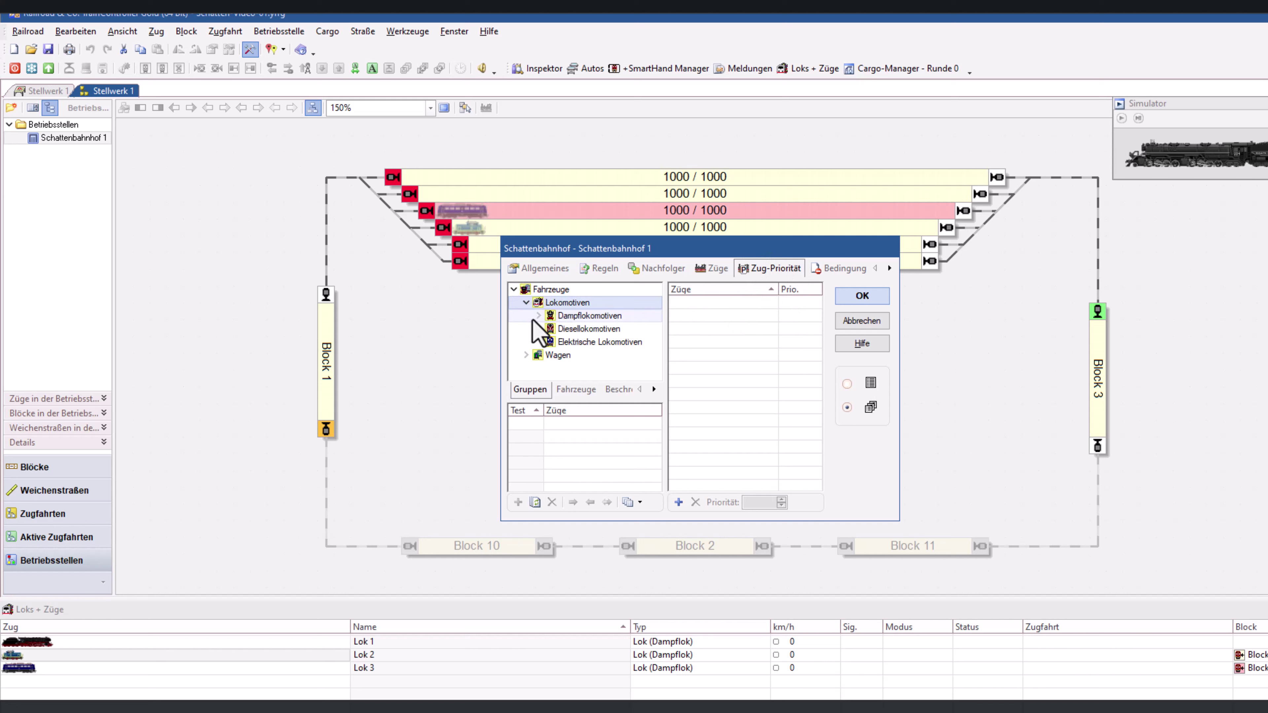
{"action": "left_click", "coordinate": [538, 315]}
{"action": "left_click", "coordinate": [599, 328]}
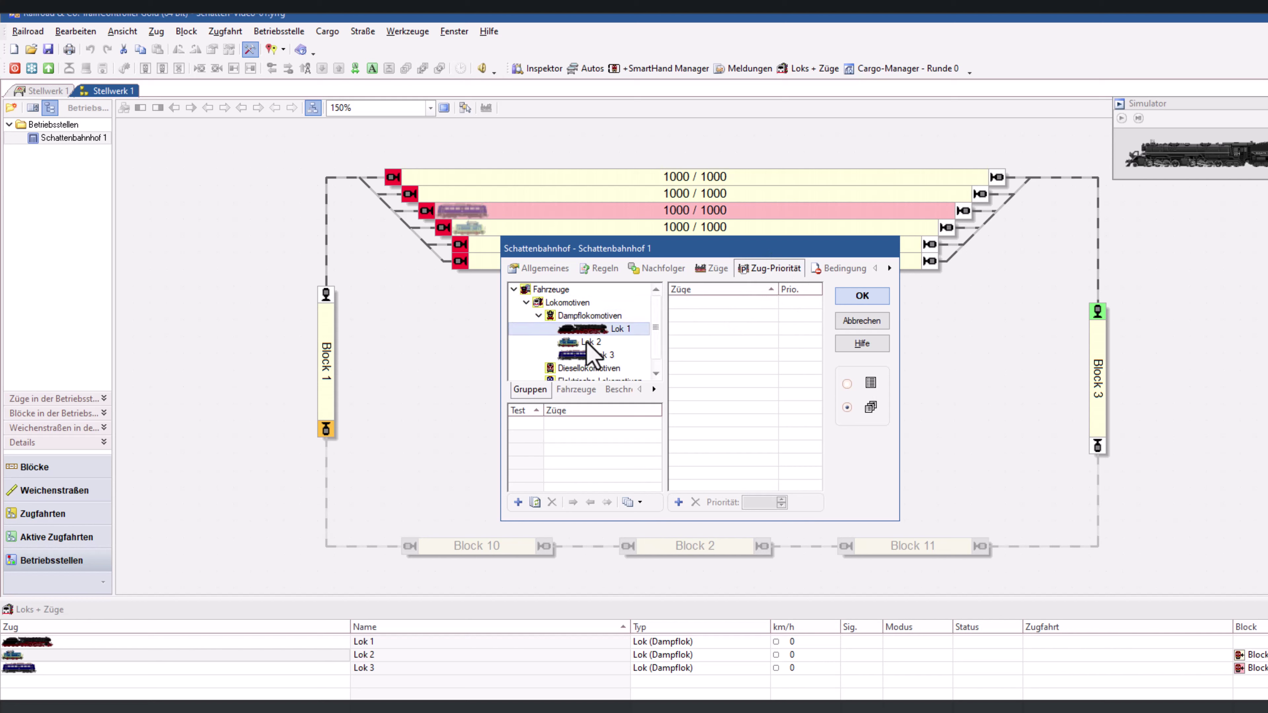
{"action": "double_click", "coordinate": [592, 330]}
{"action": "left_click", "coordinate": [591, 342]}
{"action": "left_click", "coordinate": [594, 358], "text": "shift"}
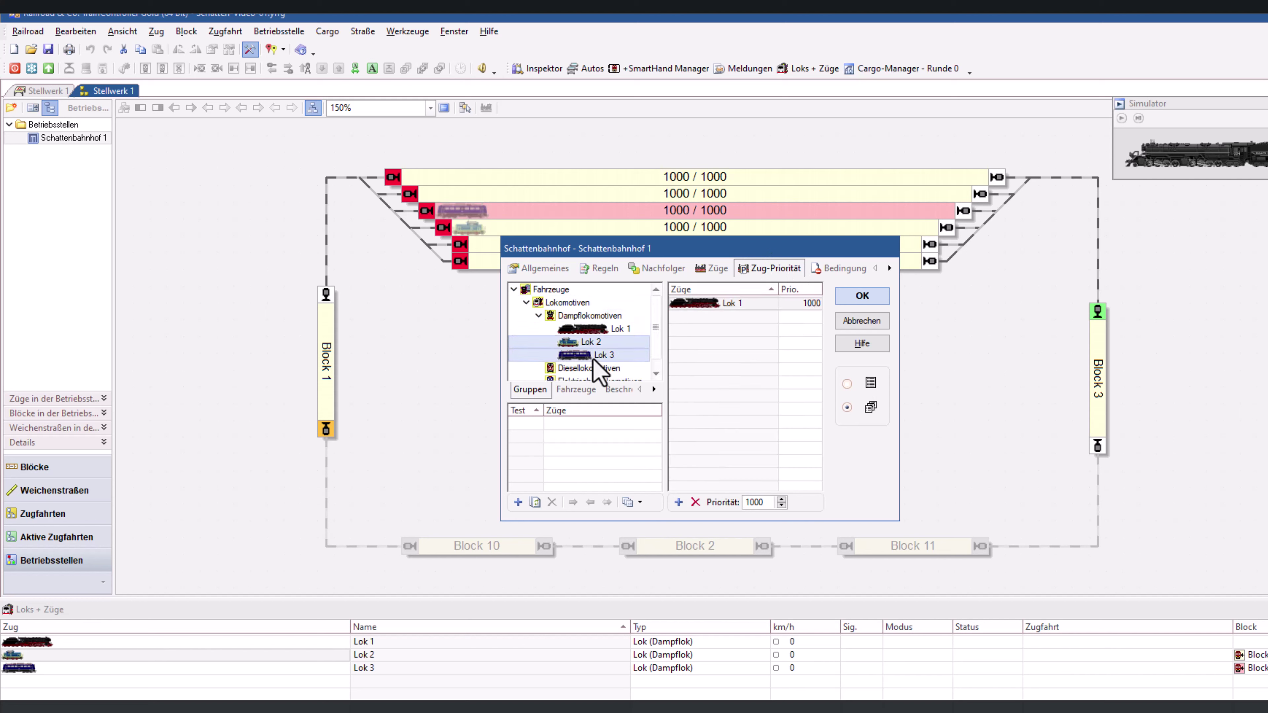
{"action": "double_click", "coordinate": [596, 355]}
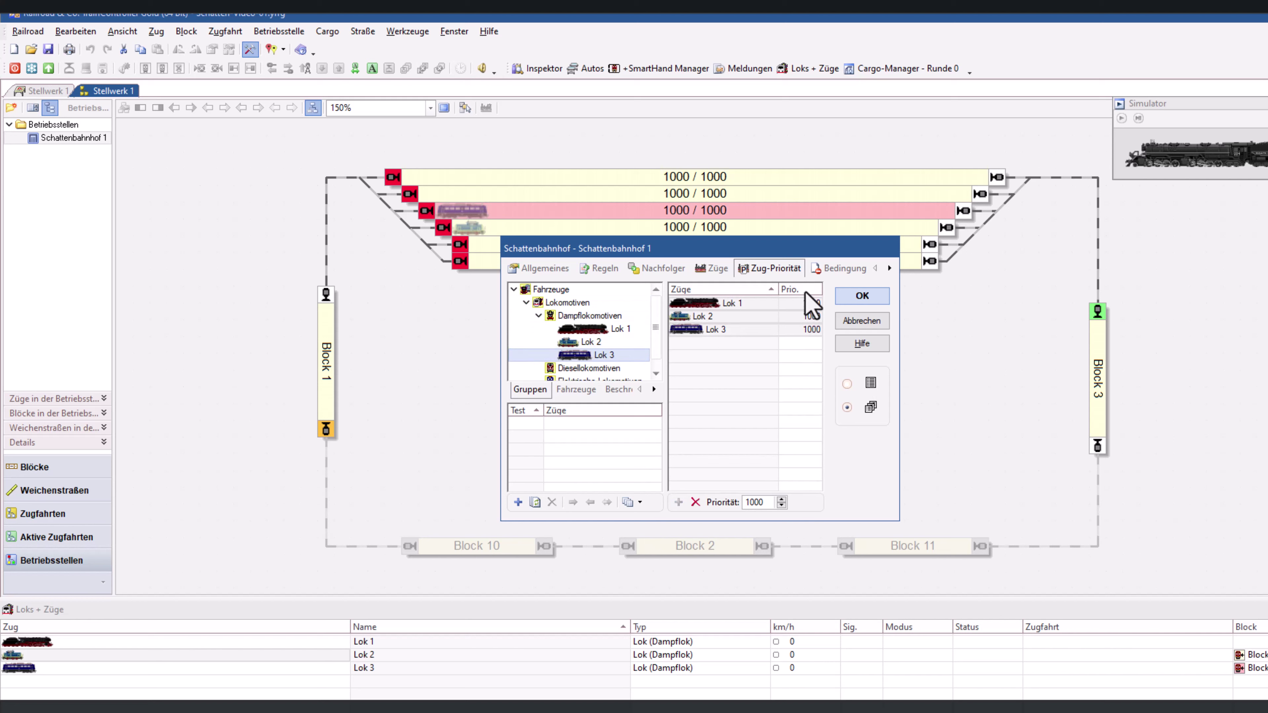
{"action": "left_click", "coordinate": [811, 344]}
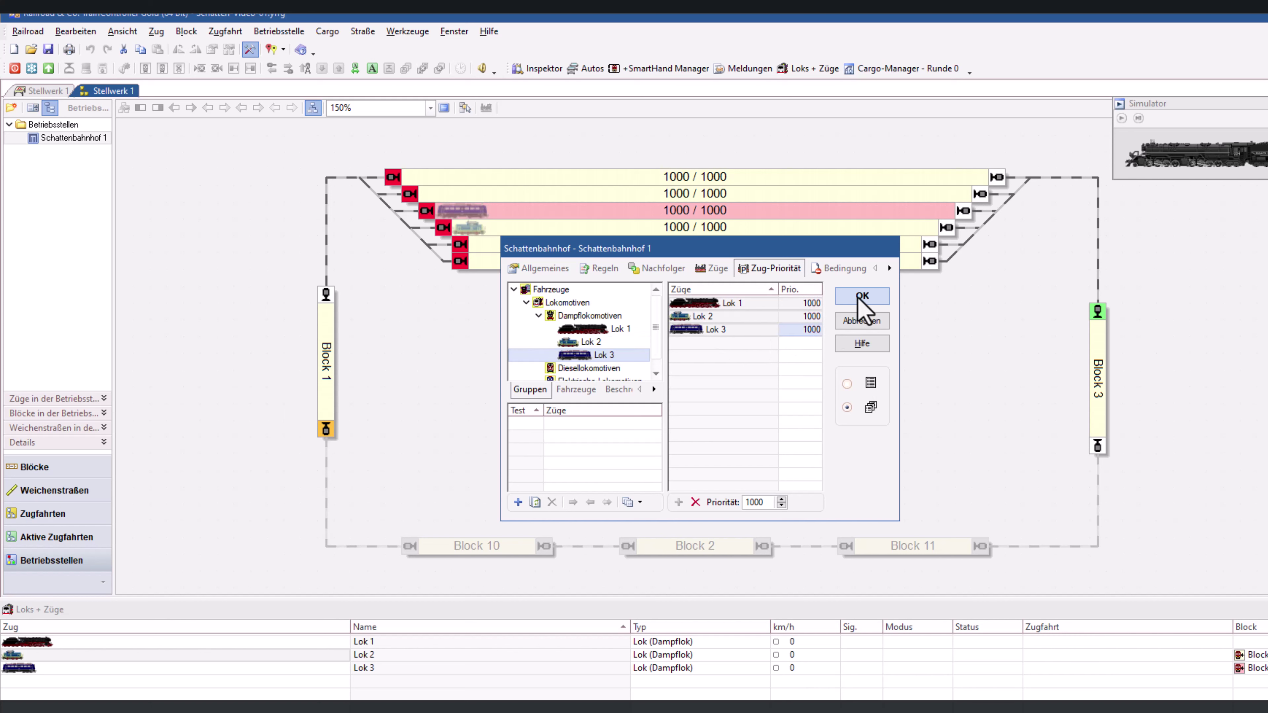
{"action": "left_click", "coordinate": [742, 330]}
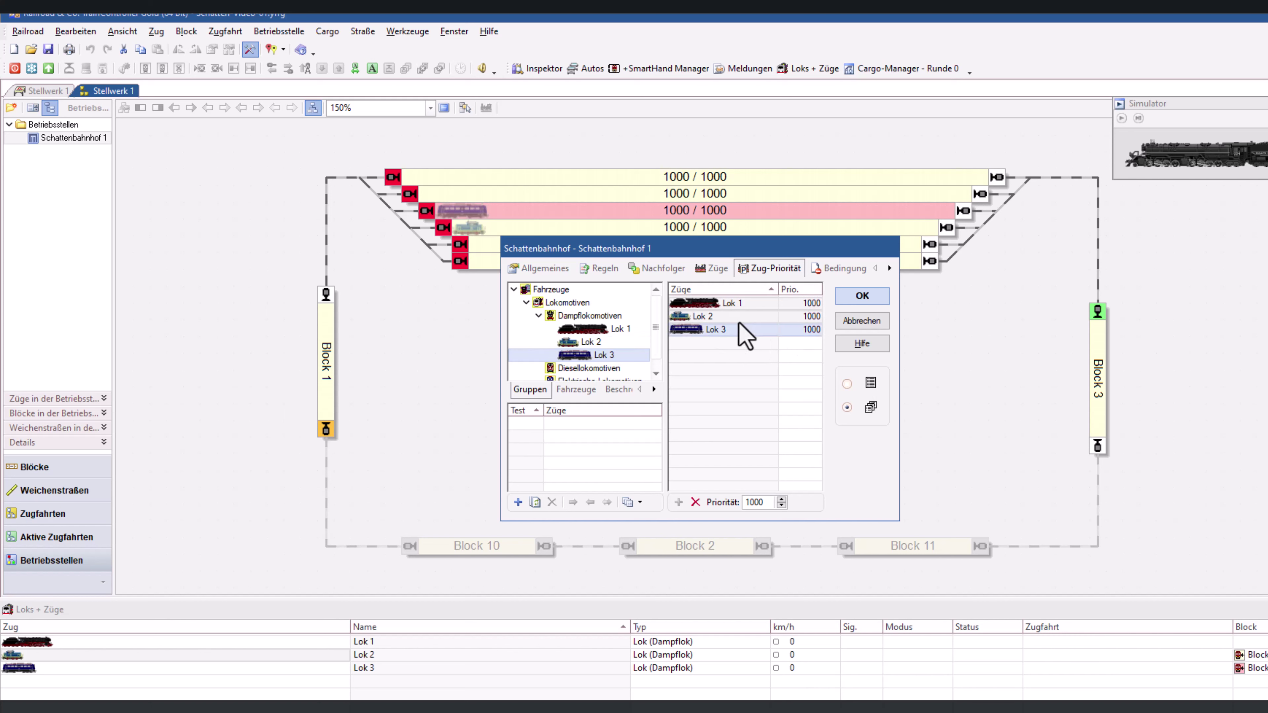
- Disable the exit criteria "Priorität vom Block" and "Priorität vom Zug" for Schattenbahnhof 1, enable "Ältester", and apply the properties
{"action": "left_click", "coordinate": [537, 270]}
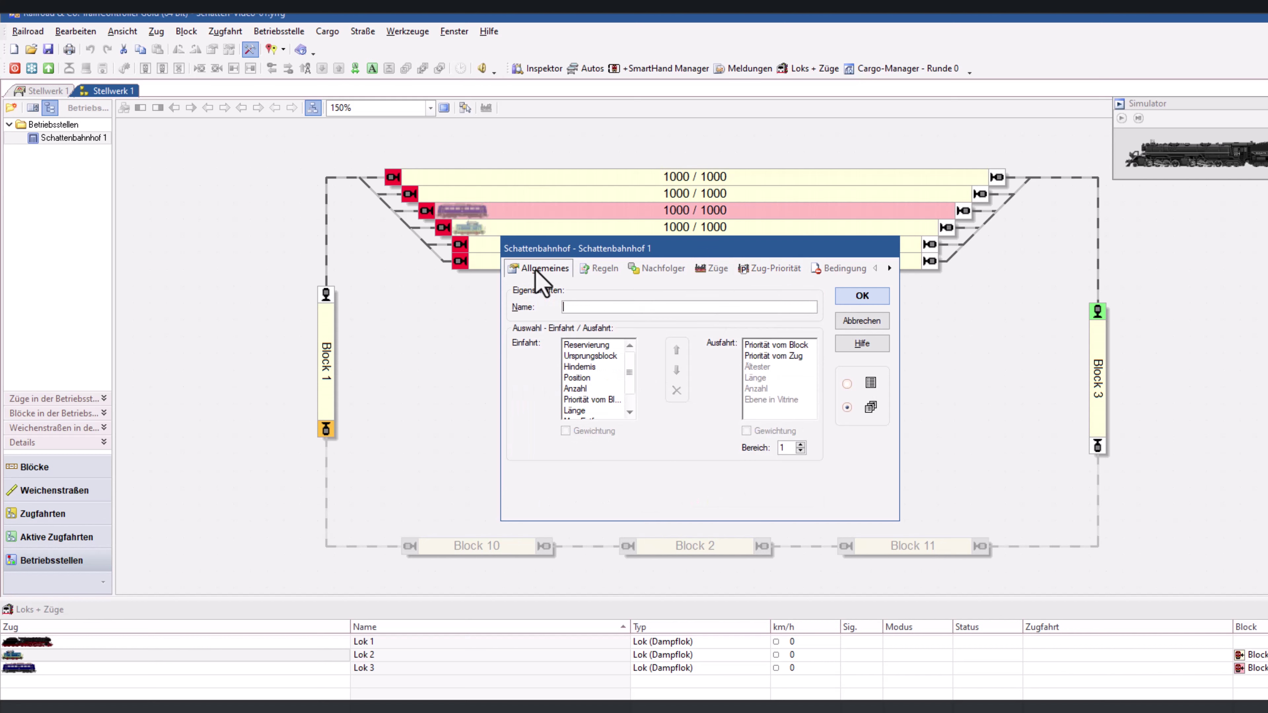
{"action": "left_click", "coordinate": [746, 346]}
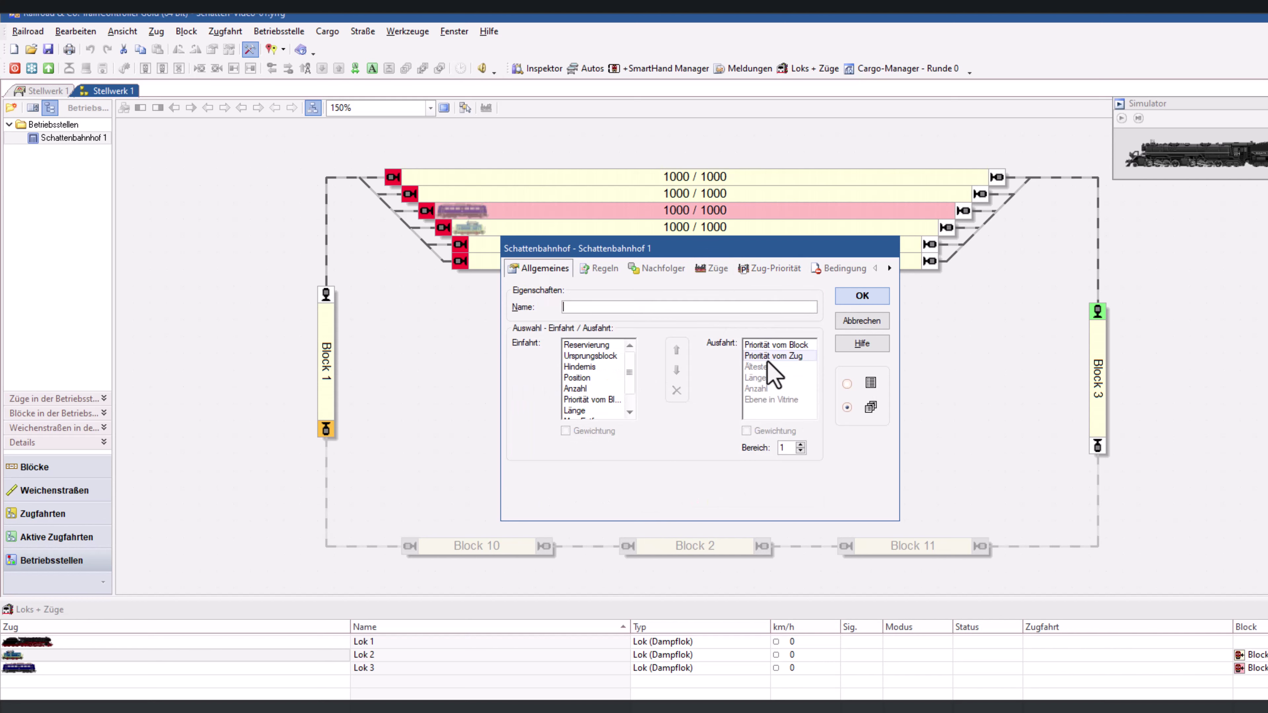
{"action": "left_click", "coordinate": [766, 312]}
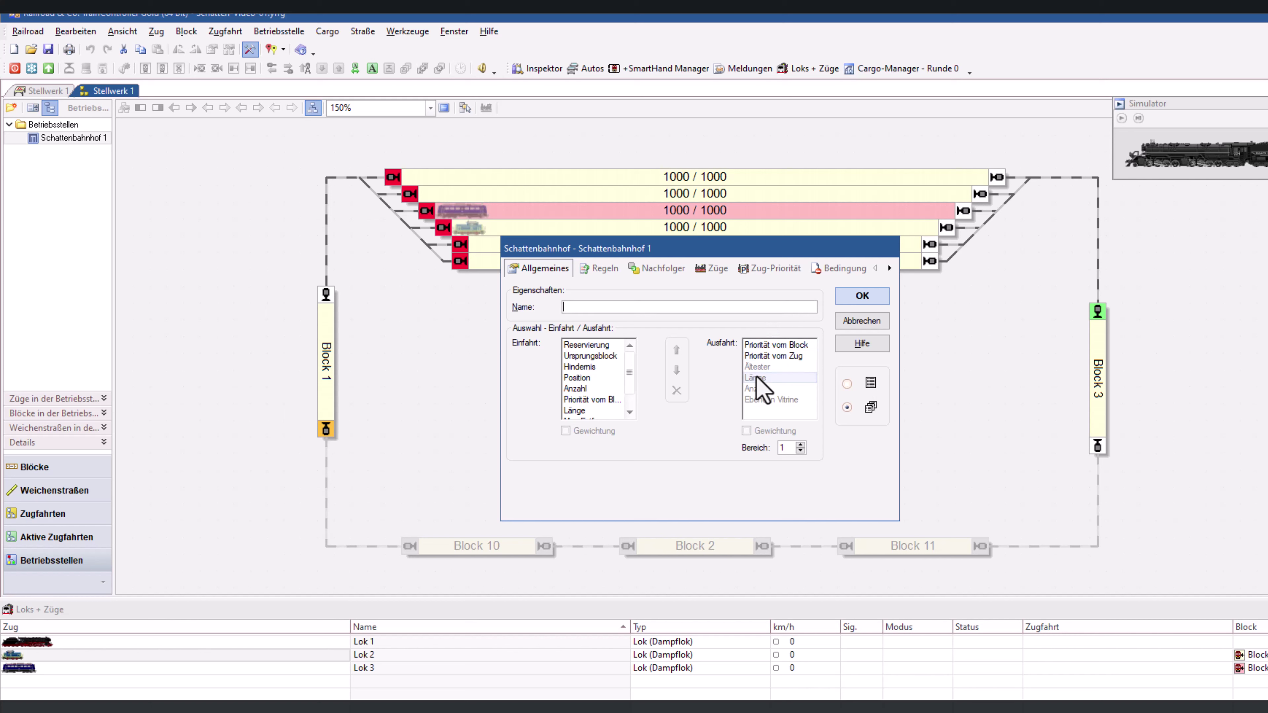
{"action": "left_click", "coordinate": [759, 357]}
{"action": "left_click", "coordinate": [676, 390]}
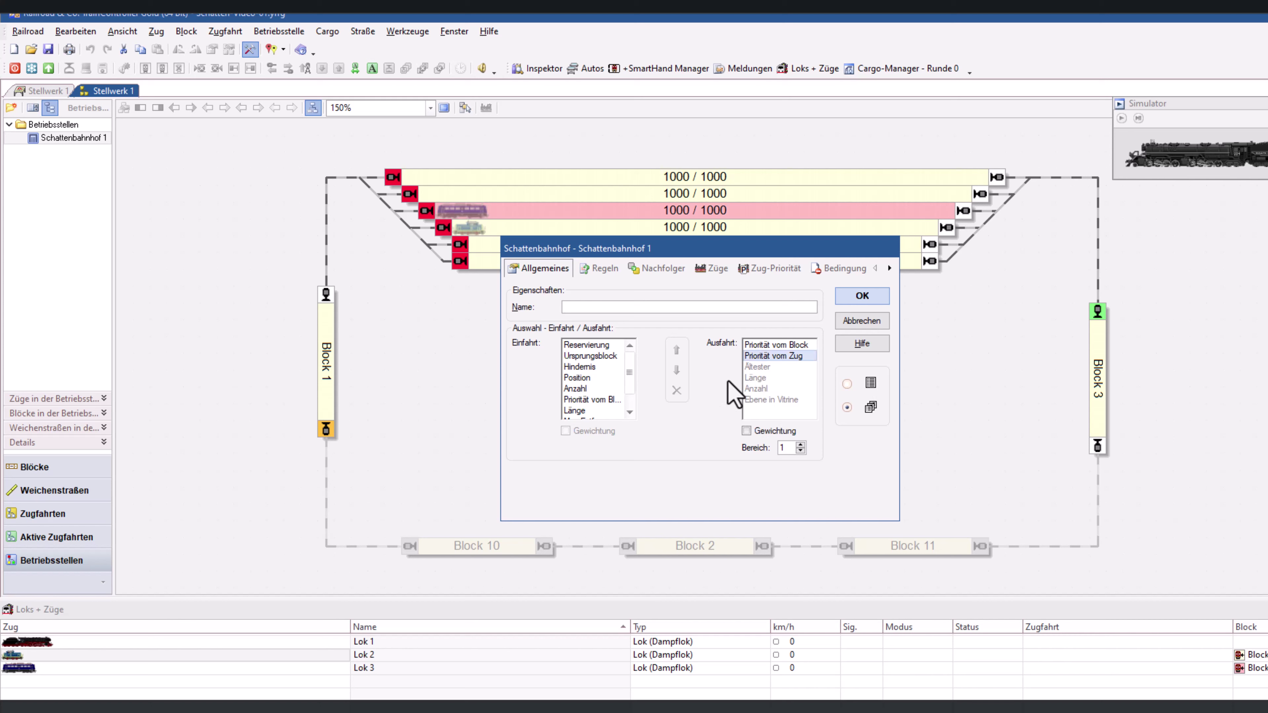
{"action": "left_click", "coordinate": [772, 345]}
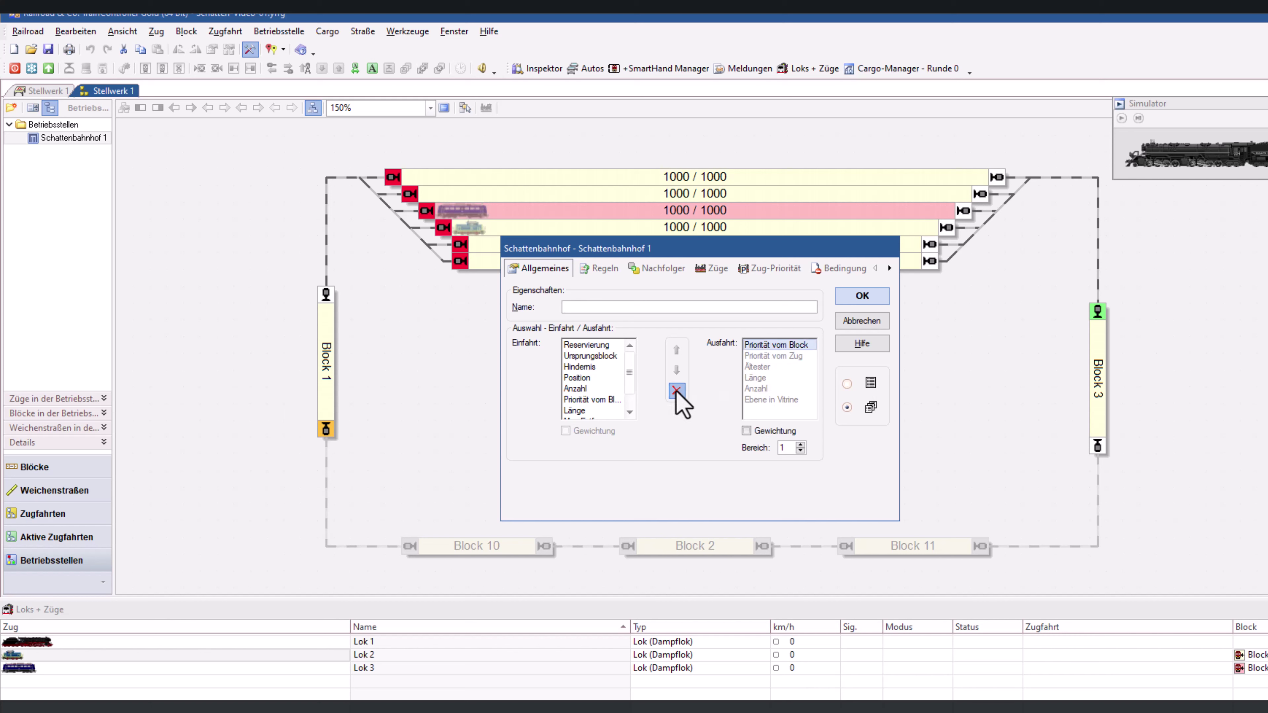
{"action": "left_click", "coordinate": [676, 390]}
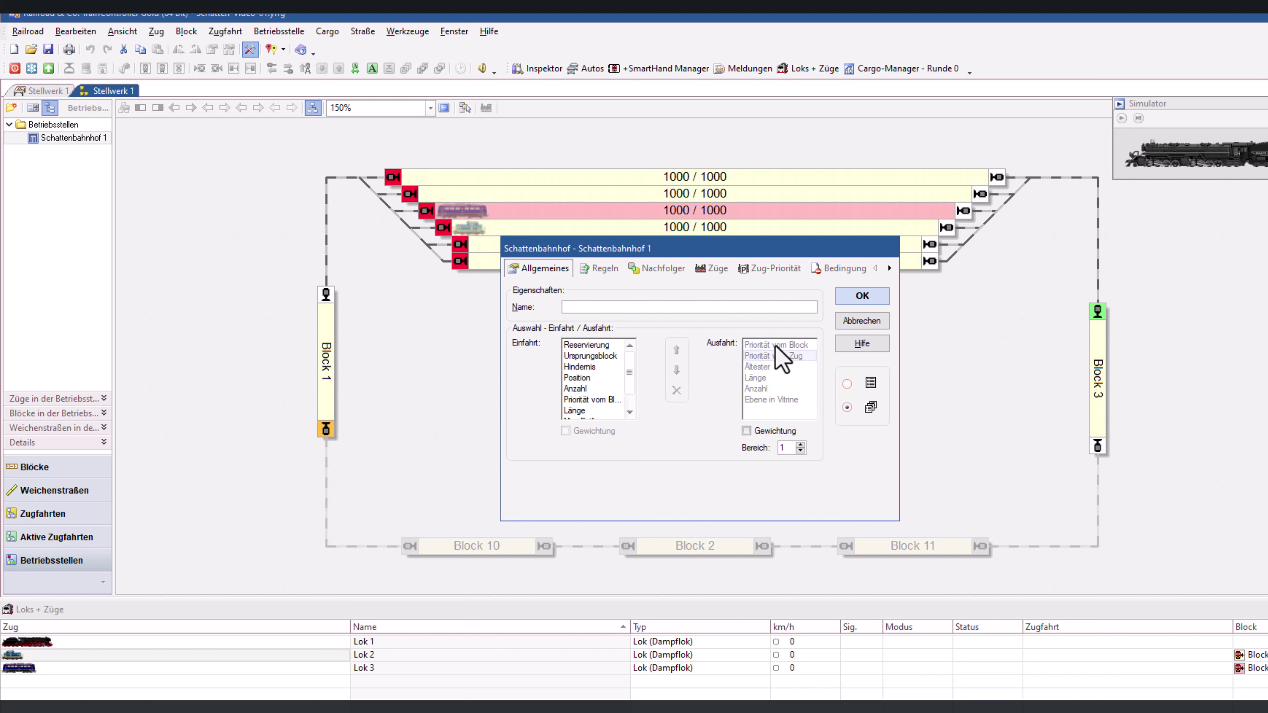
{"action": "left_click", "coordinate": [765, 369]}
{"action": "left_click", "coordinate": [676, 390]}
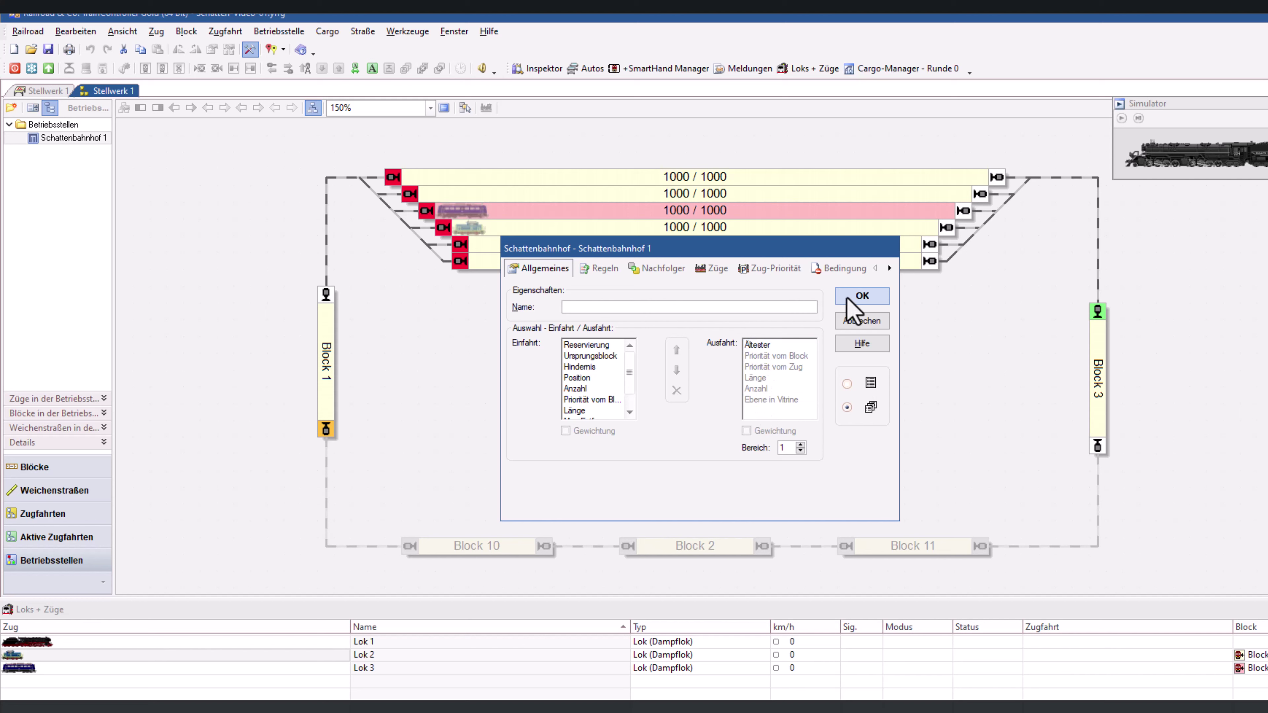
{"action": "left_click", "coordinate": [863, 296]}
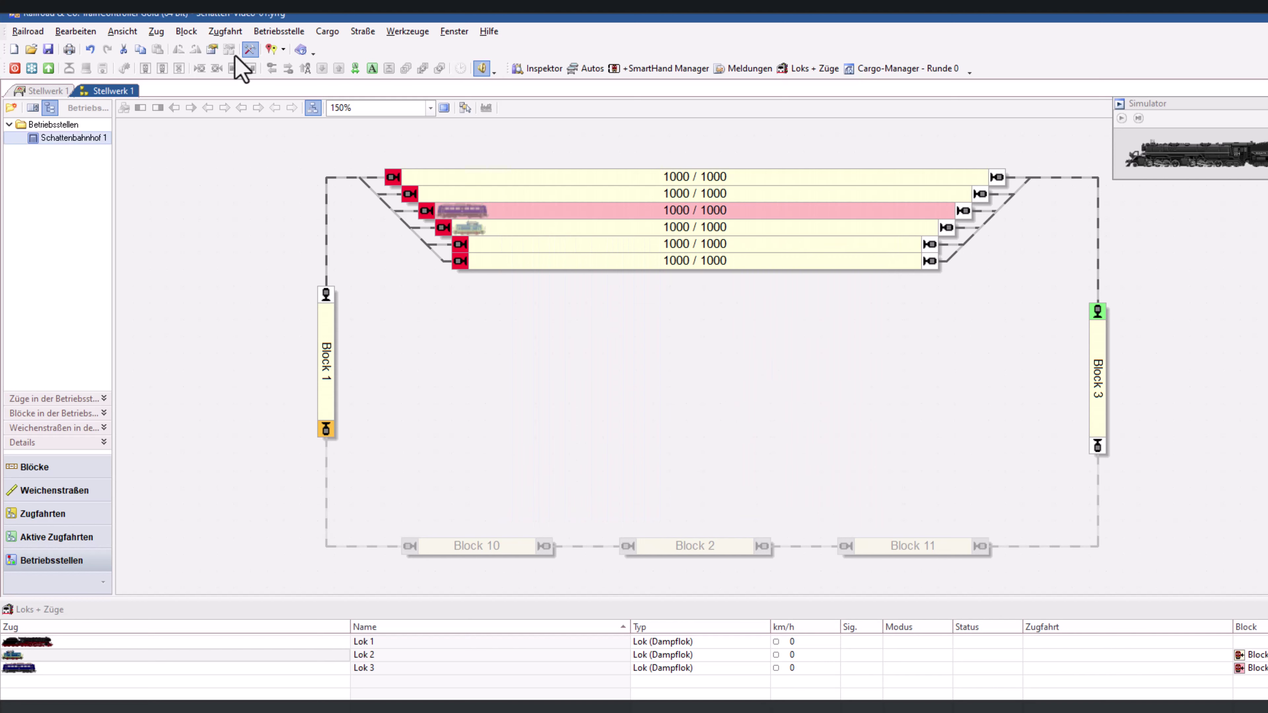
- Leave edit mode, discard the previously running train runs, and start the simulator
{"action": "left_click", "coordinate": [250, 50]}
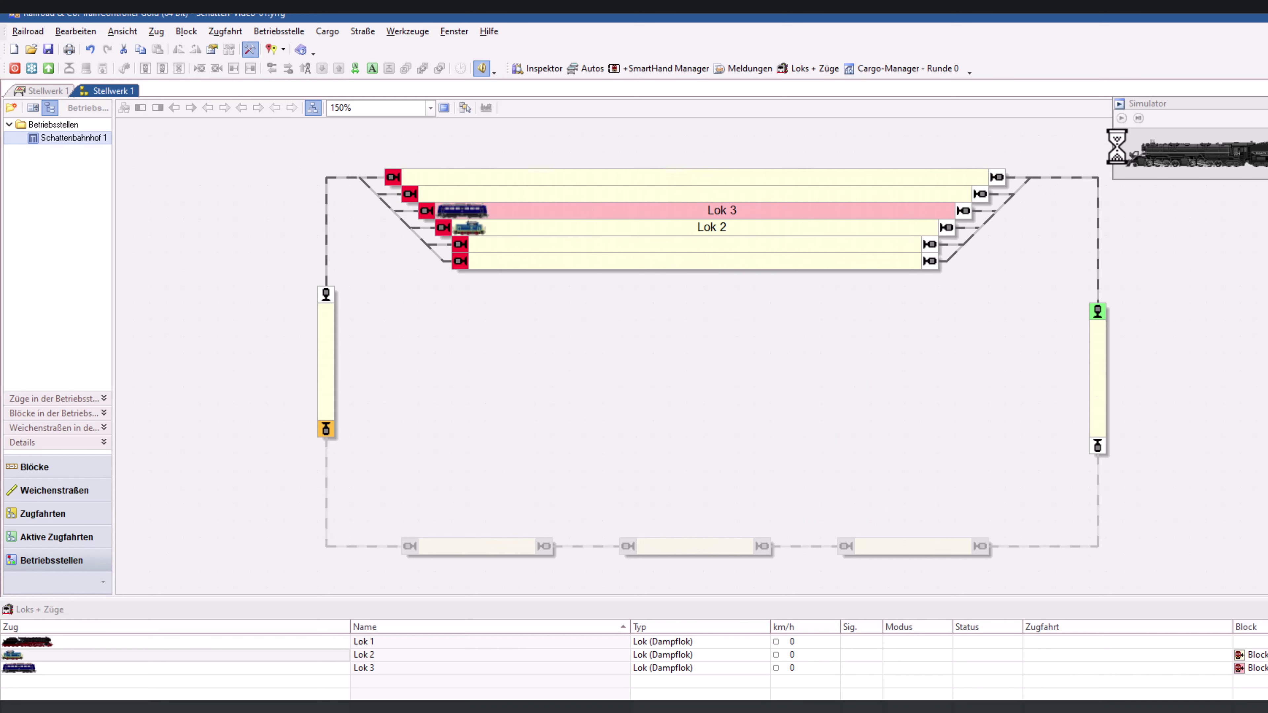
{"action": "left_click", "coordinate": [1122, 119]}
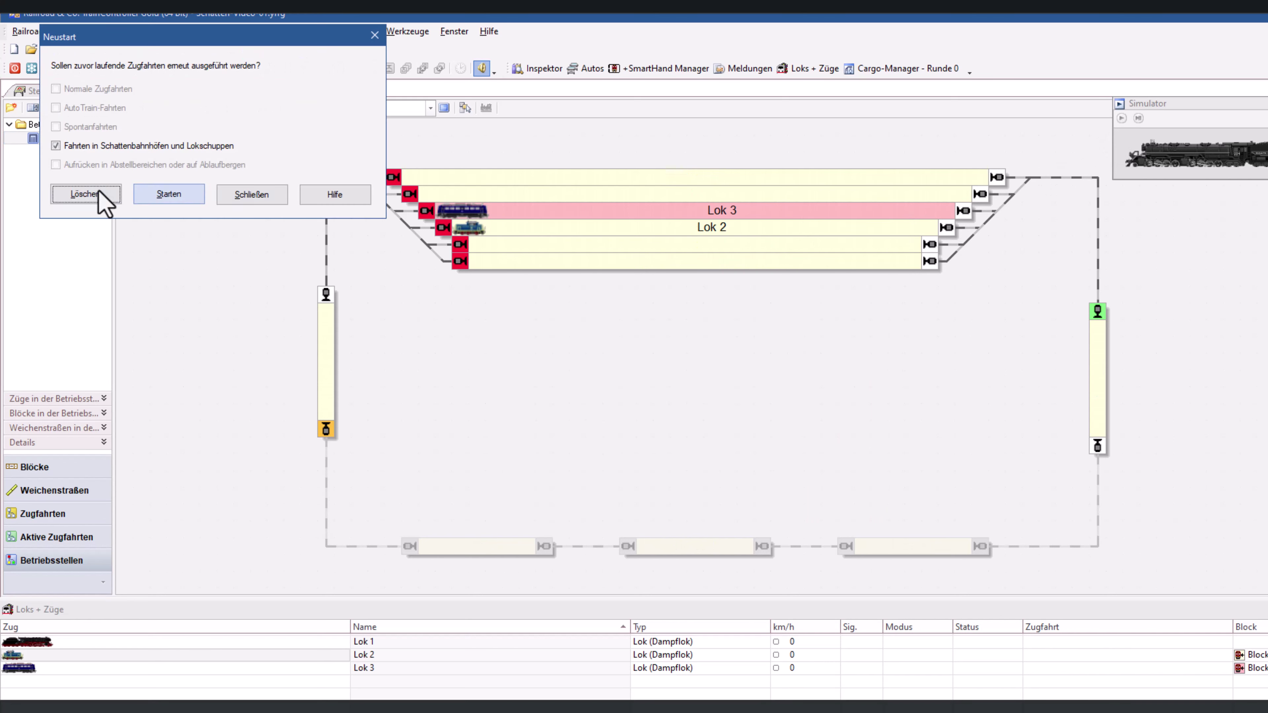
{"action": "left_click", "coordinate": [98, 194]}
{"action": "left_click", "coordinate": [1122, 118]}
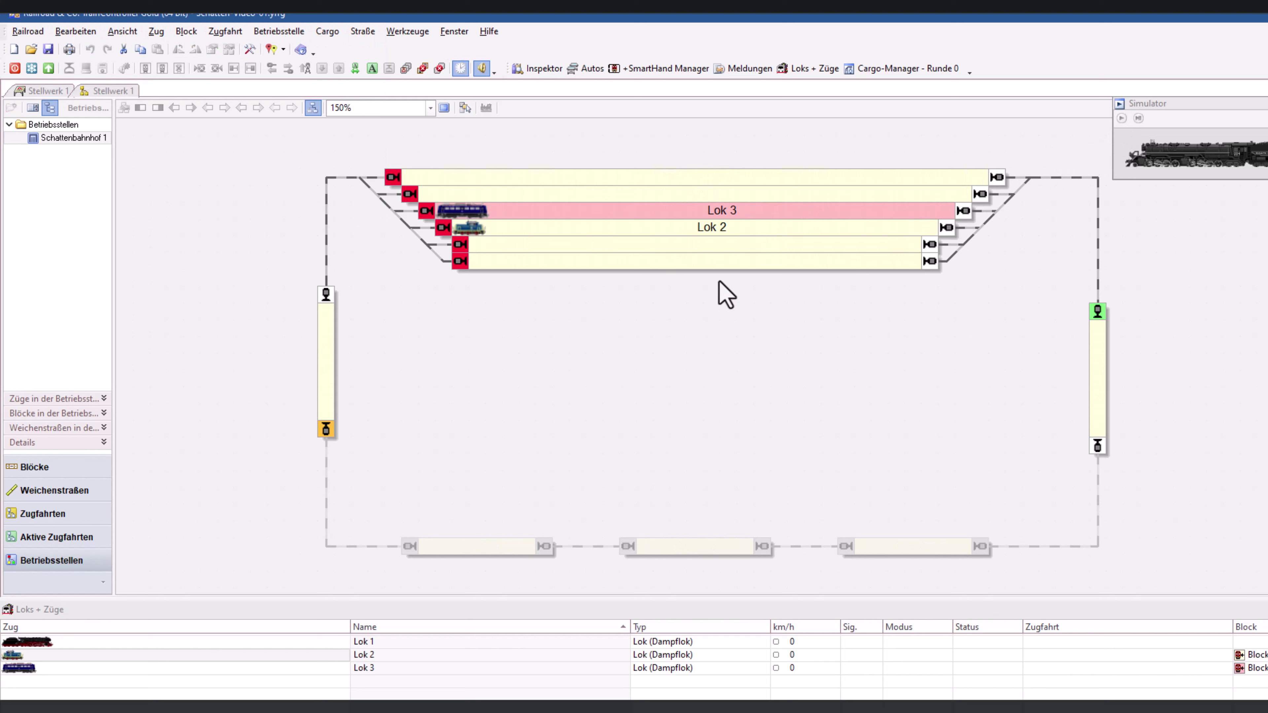
- Run the "Ausfahrt links / oben" exit of Schattenbahnhof 1 with the simulator active
{"action": "left_click", "coordinate": [65, 141]}
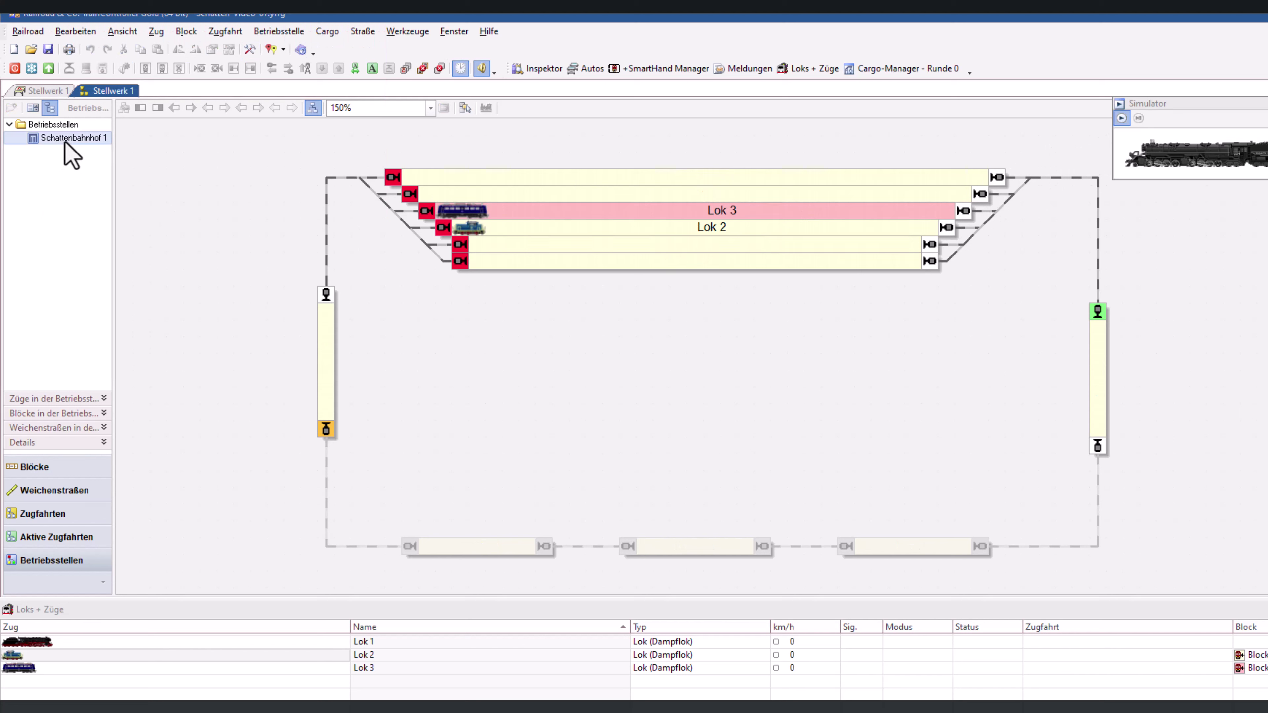
{"action": "right_click", "coordinate": [65, 142]}
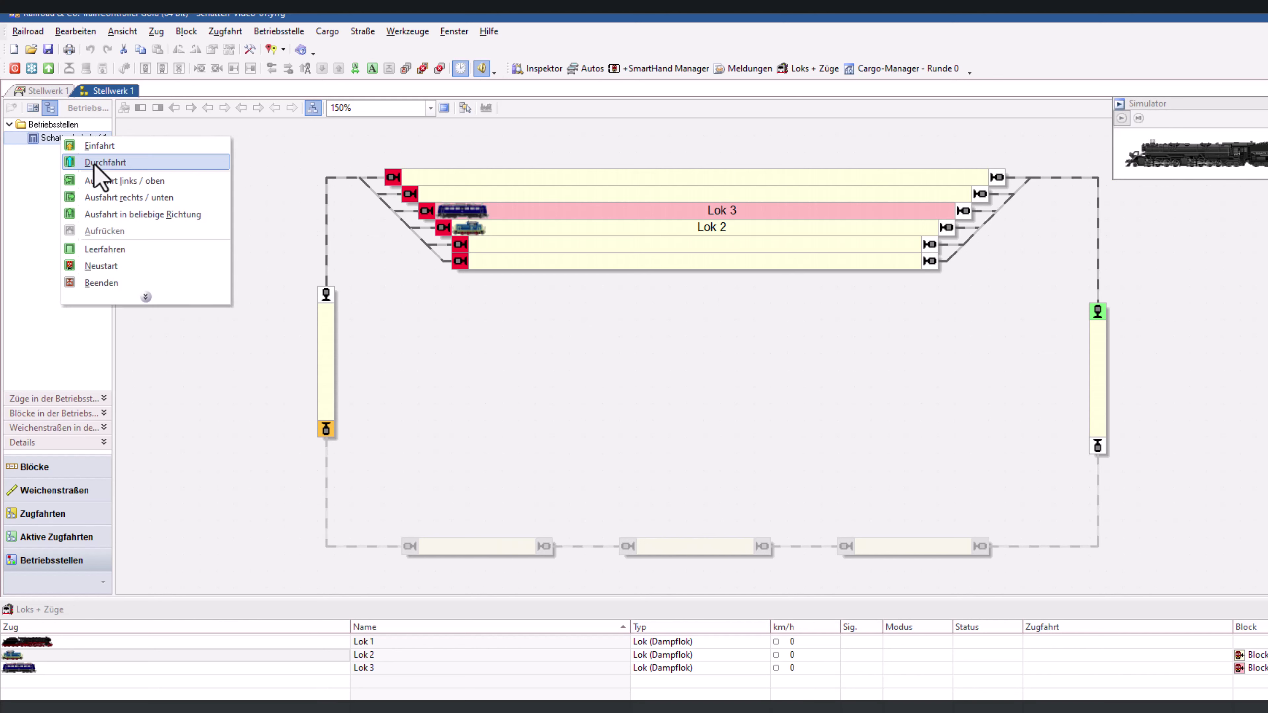
{"action": "left_click", "coordinate": [78, 180]}
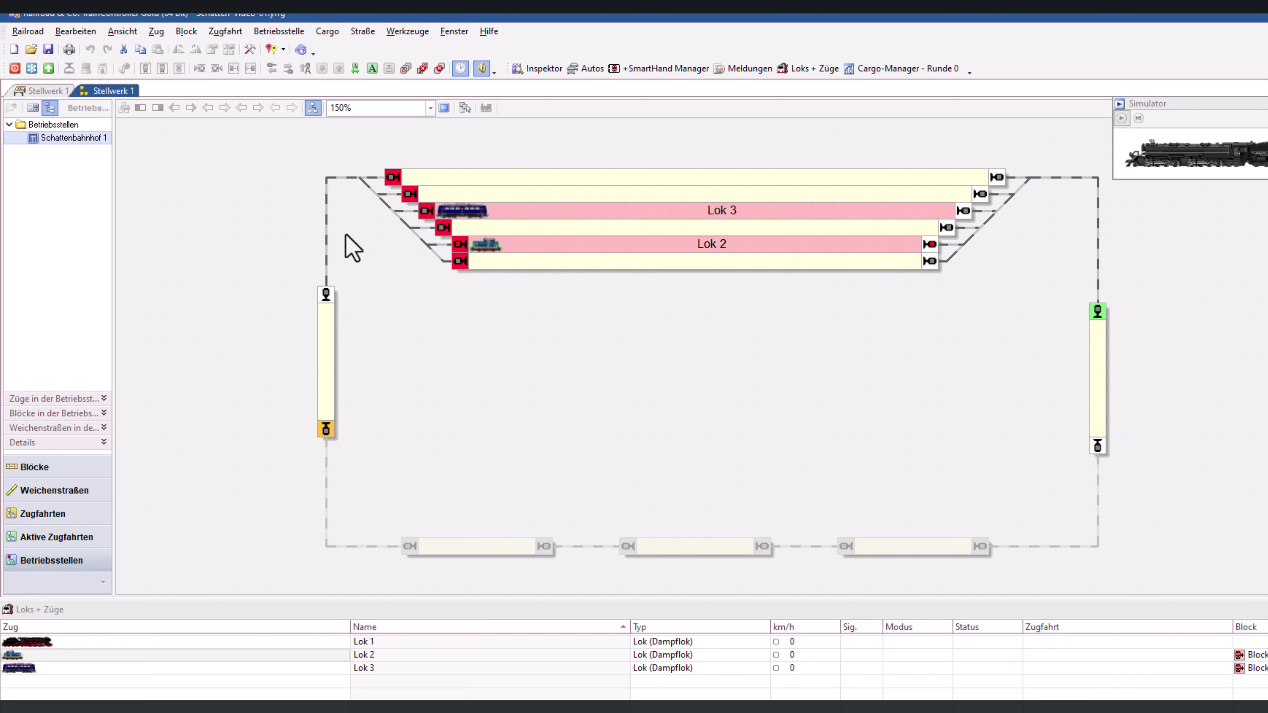
- Start another "Ausfahrt links / oben" exit run for the trains remaining in Schattenbahnhof 1
{"action": "right_click", "coordinate": [43, 139]}
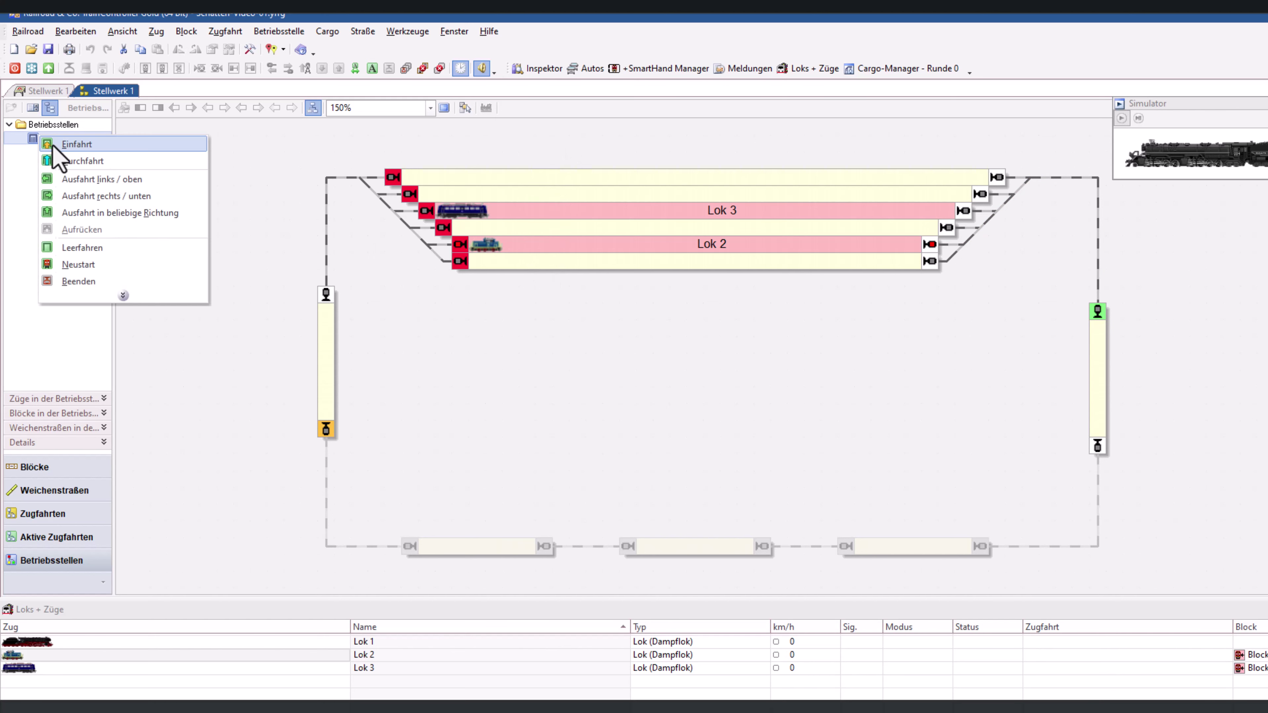
{"action": "left_click", "coordinate": [79, 180]}
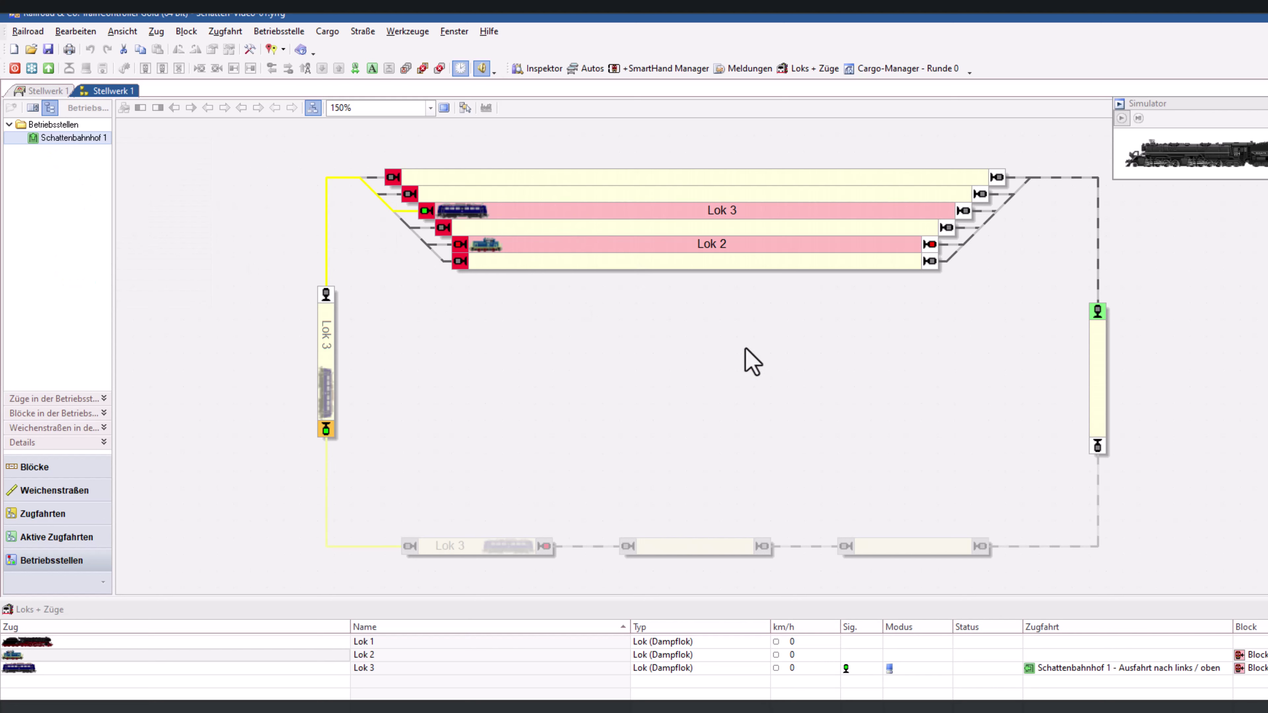
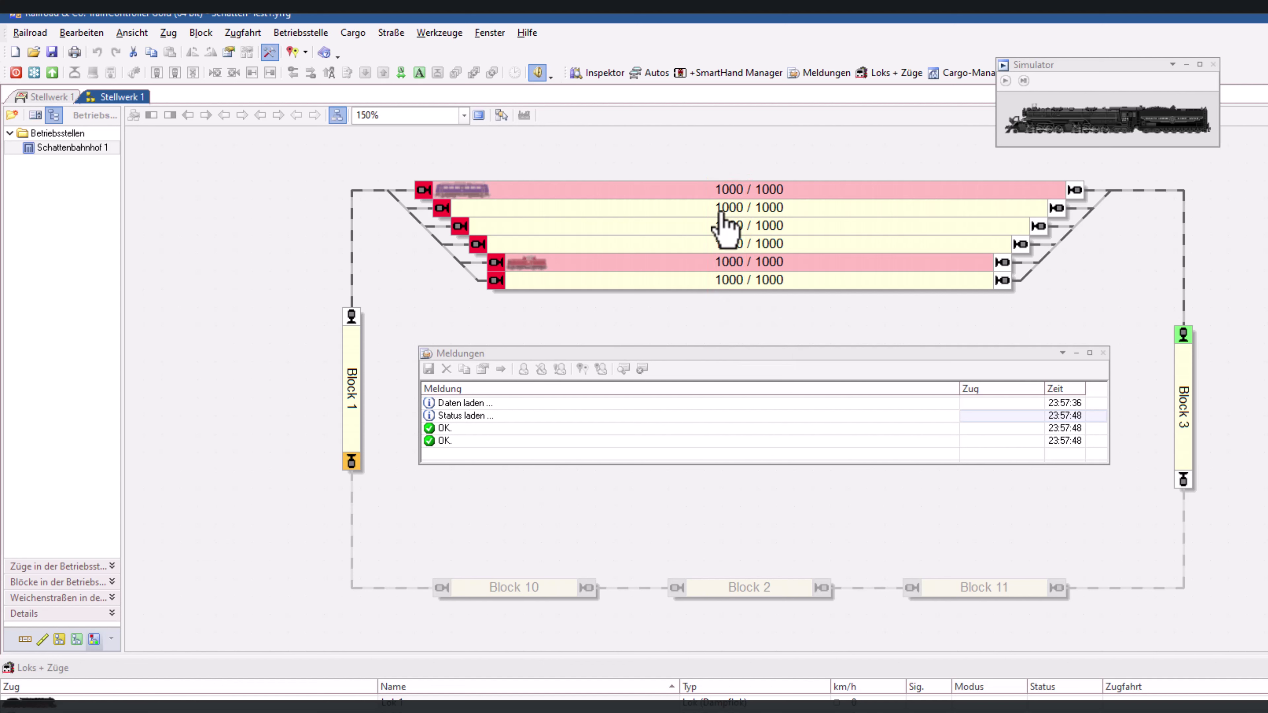
- Set the entry priority (Einfahrt) of Block 9, the lowest track of Schattenbahnhof 1, to 6000
{"action": "left_click", "coordinate": [725, 283]}
{"action": "right_click", "coordinate": [725, 283]}
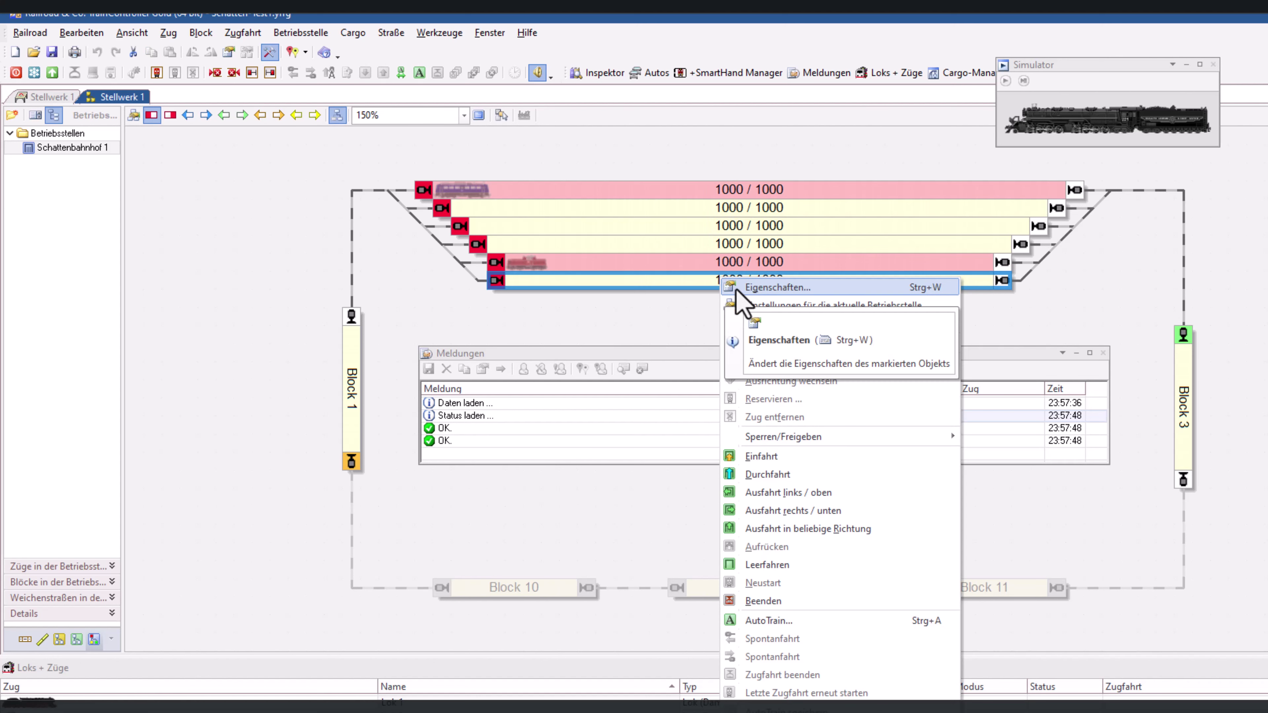
{"action": "left_click", "coordinate": [757, 306]}
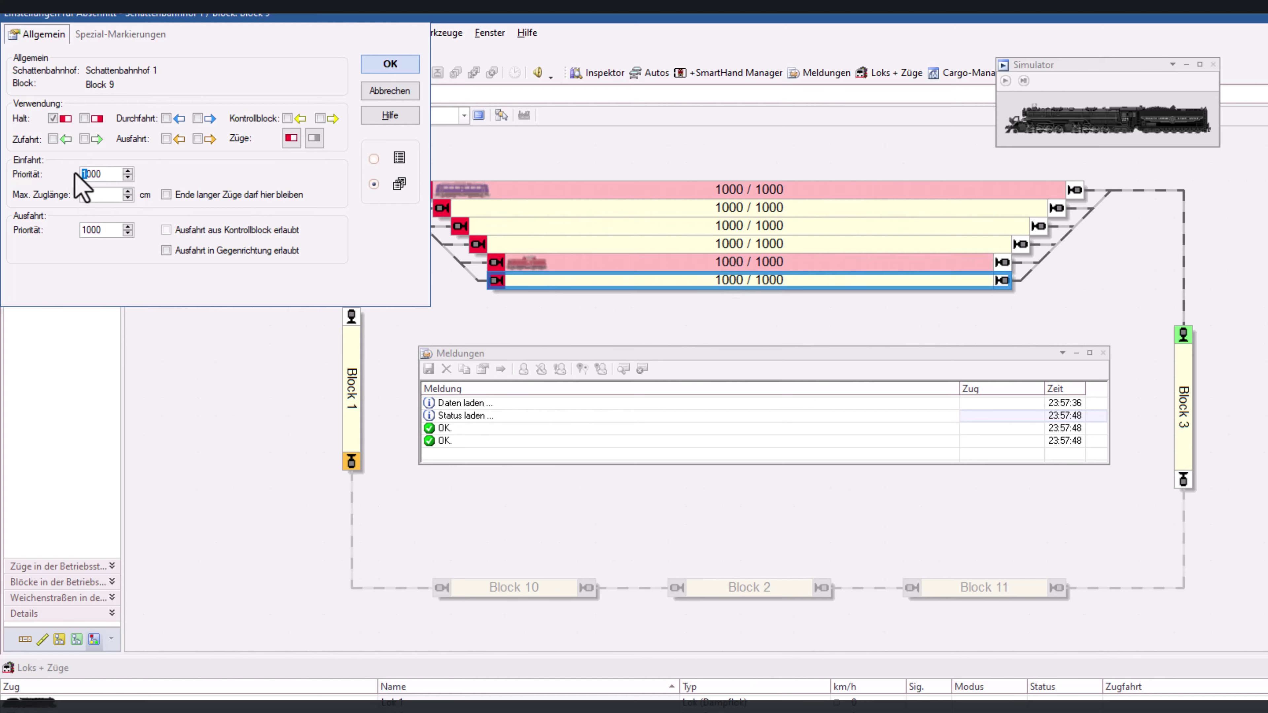
{"action": "left_click_drag", "start_coordinate": [176, 31], "coordinate": [734, 250]}
{"action": "type", "text": "6"}
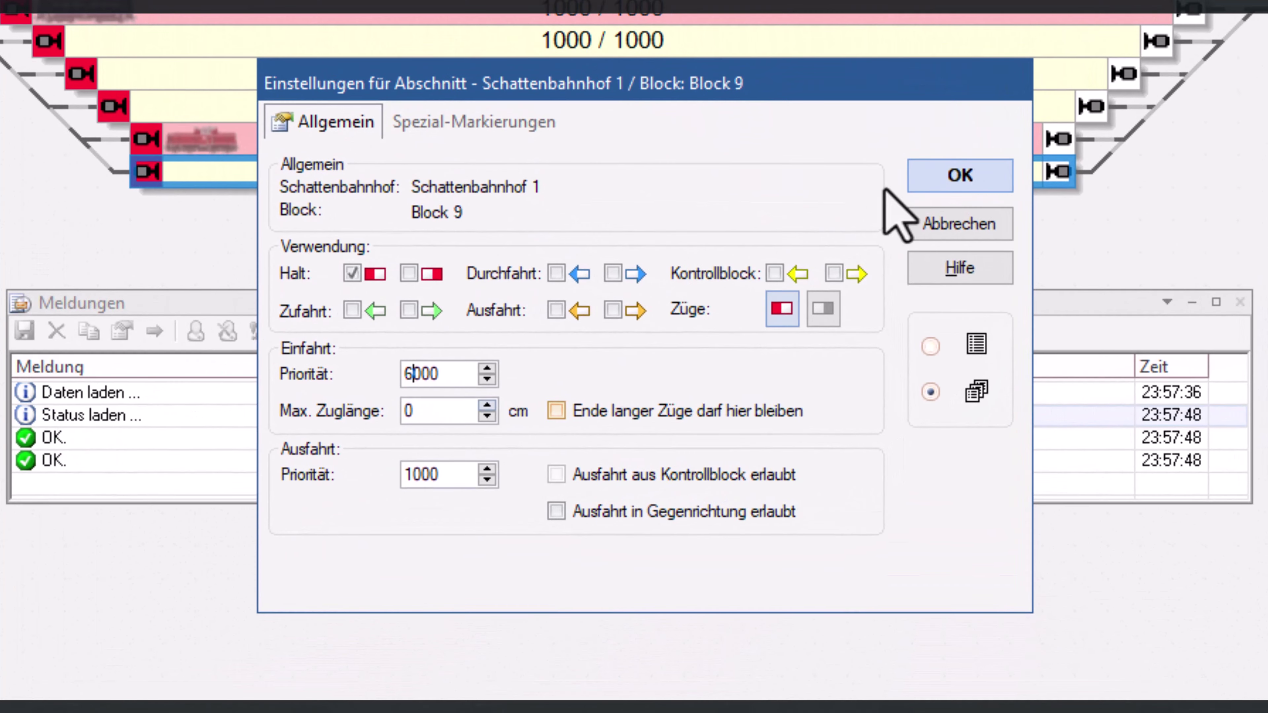
{"action": "left_click", "coordinate": [948, 283]}
- Set the entry priority of Block 8 in Schattenbahnhof 1 to 5000
{"action": "right_click", "coordinate": [535, 136]}
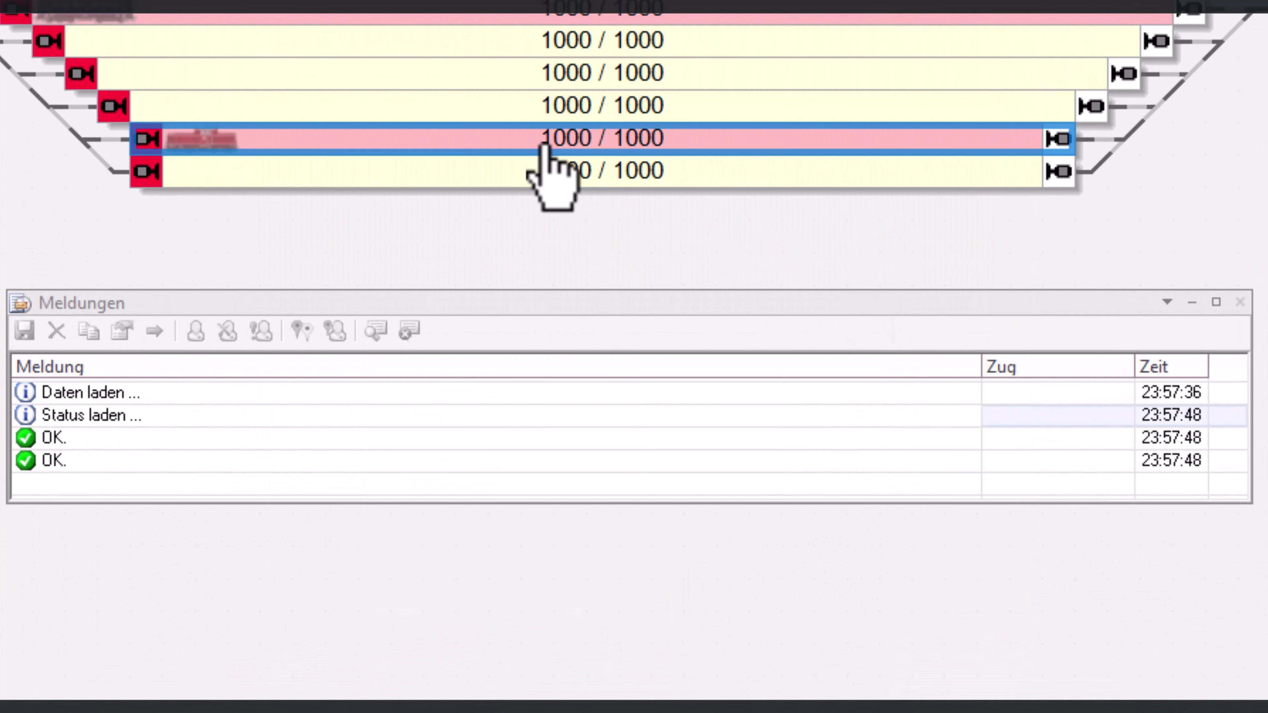
{"action": "left_click", "coordinate": [580, 197]}
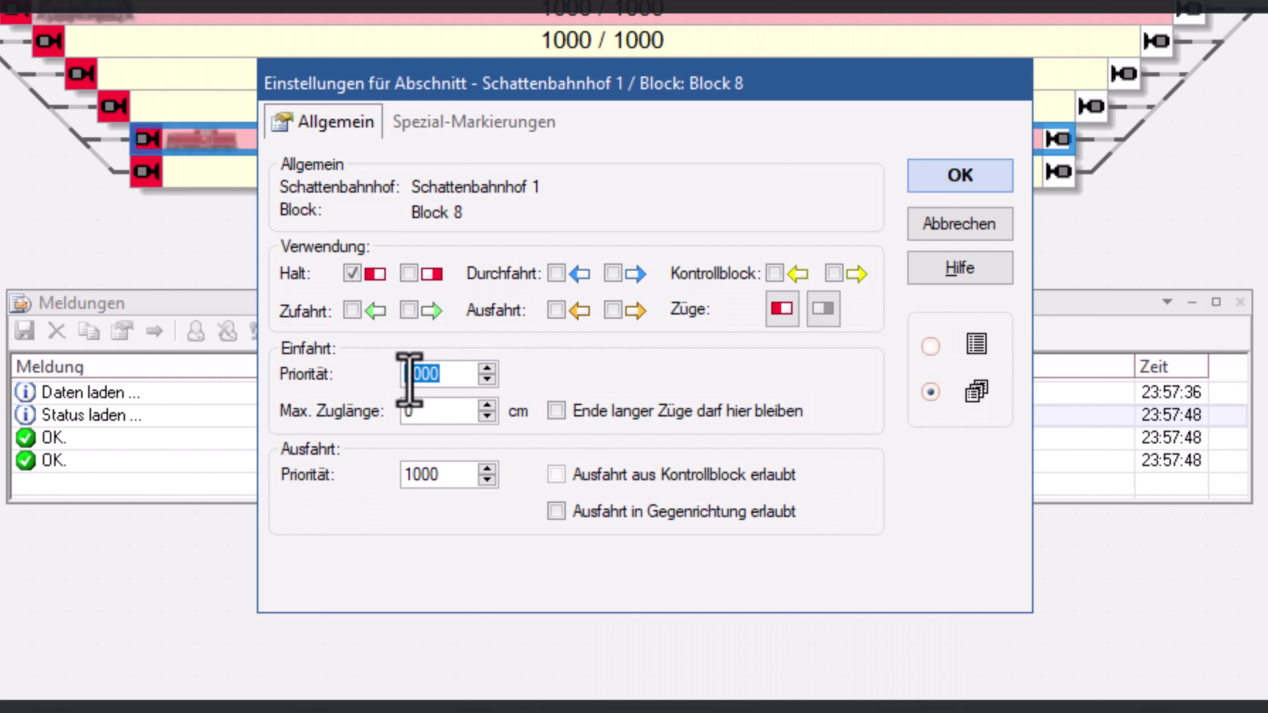
{"action": "left_click_drag", "start_coordinate": [410, 374], "coordinate": [358, 378]}
{"action": "type", "text": "5"}
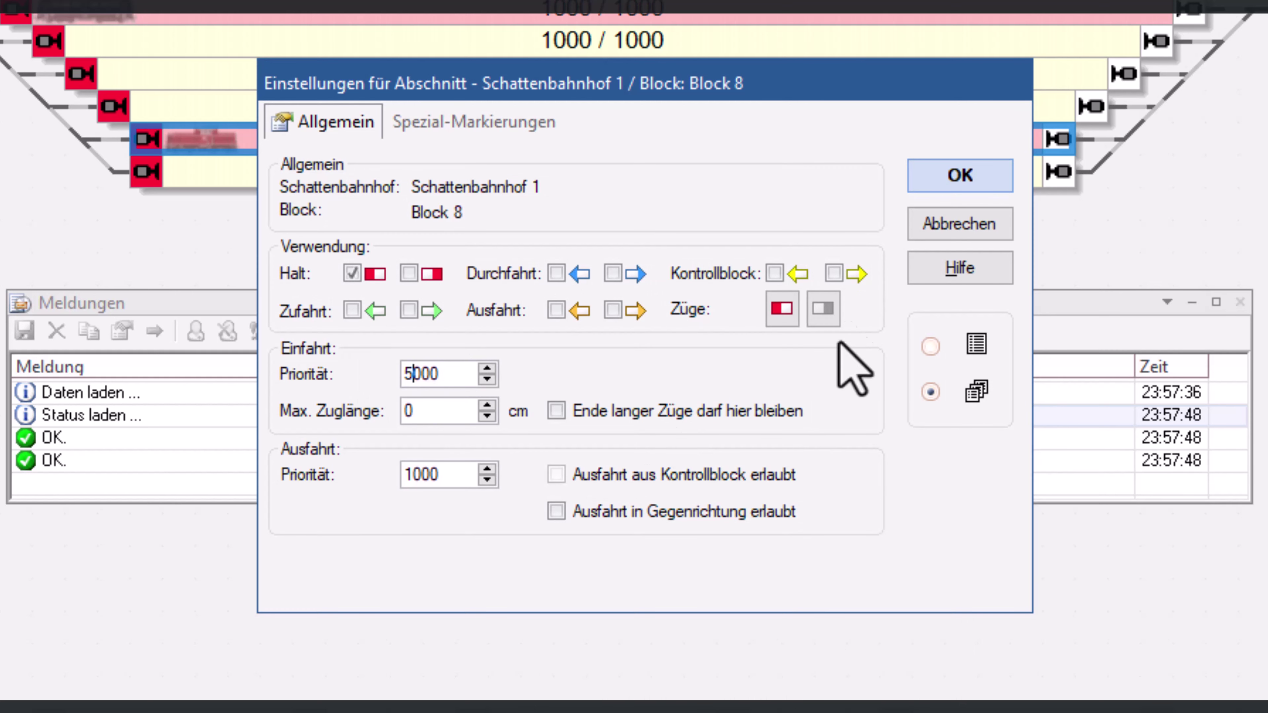
{"action": "left_click", "coordinate": [952, 183]}
- Set the entry priority of Block 7 in Schattenbahnhof 1 to 4000
{"action": "left_click", "coordinate": [534, 107]}
{"action": "right_click", "coordinate": [534, 109]}
{"action": "key", "text": "Escape"}
{"action": "double_click", "coordinate": [585, 151]}
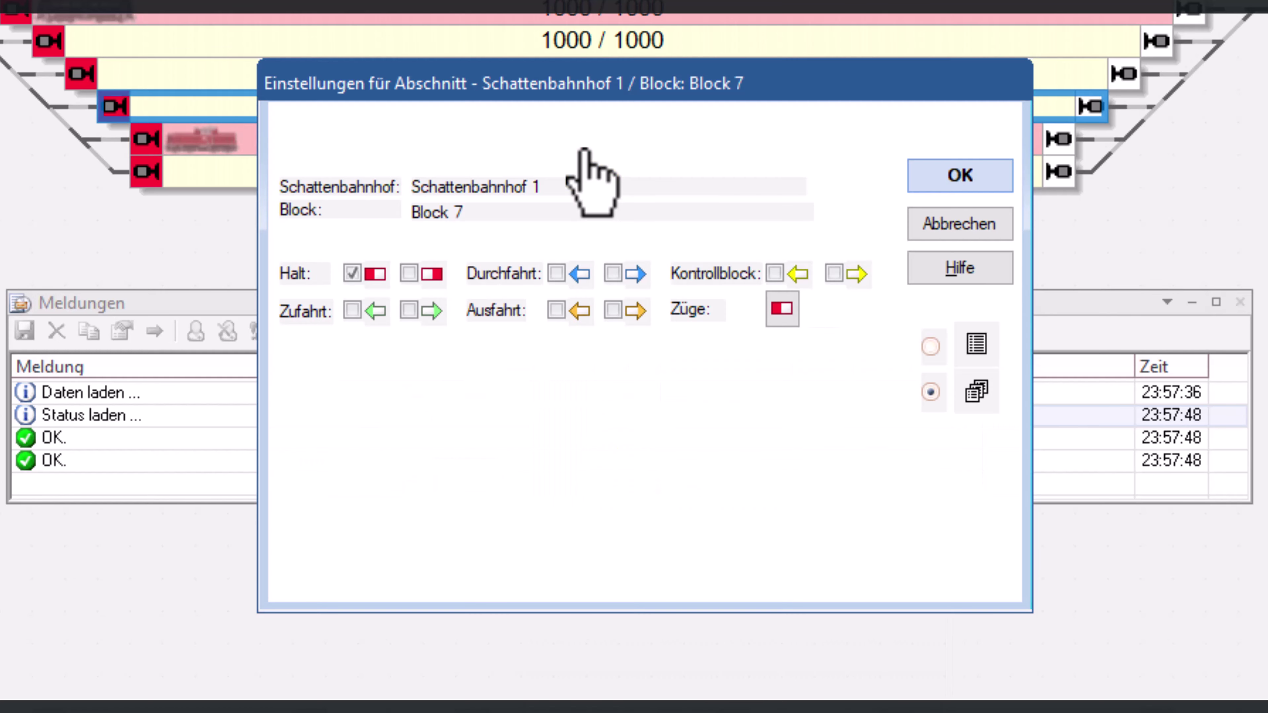
{"action": "type", "text": "4"}
{"action": "left_click", "coordinate": [956, 177]}
- Set the entry priority of Block 6 in Schattenbahnhof 1 to 3000
{"action": "left_click", "coordinate": [590, 70]}
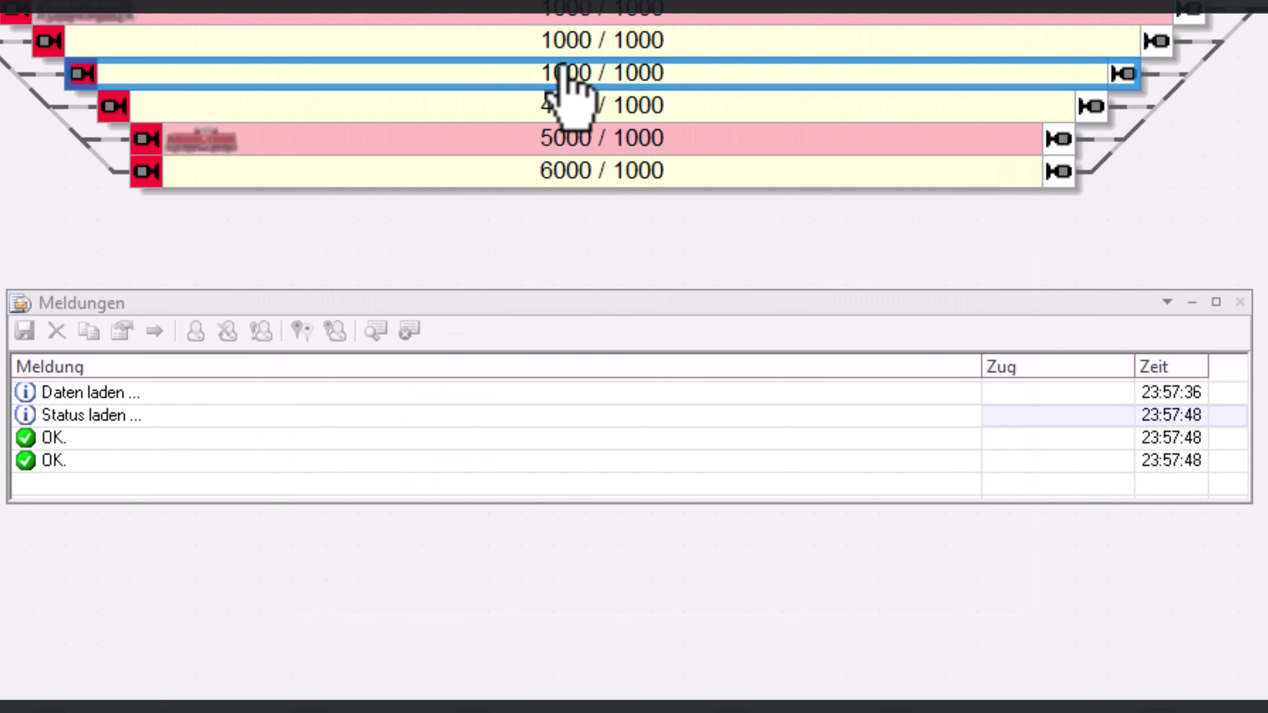
{"action": "right_click", "coordinate": [558, 62]}
{"action": "left_click", "coordinate": [622, 106]}
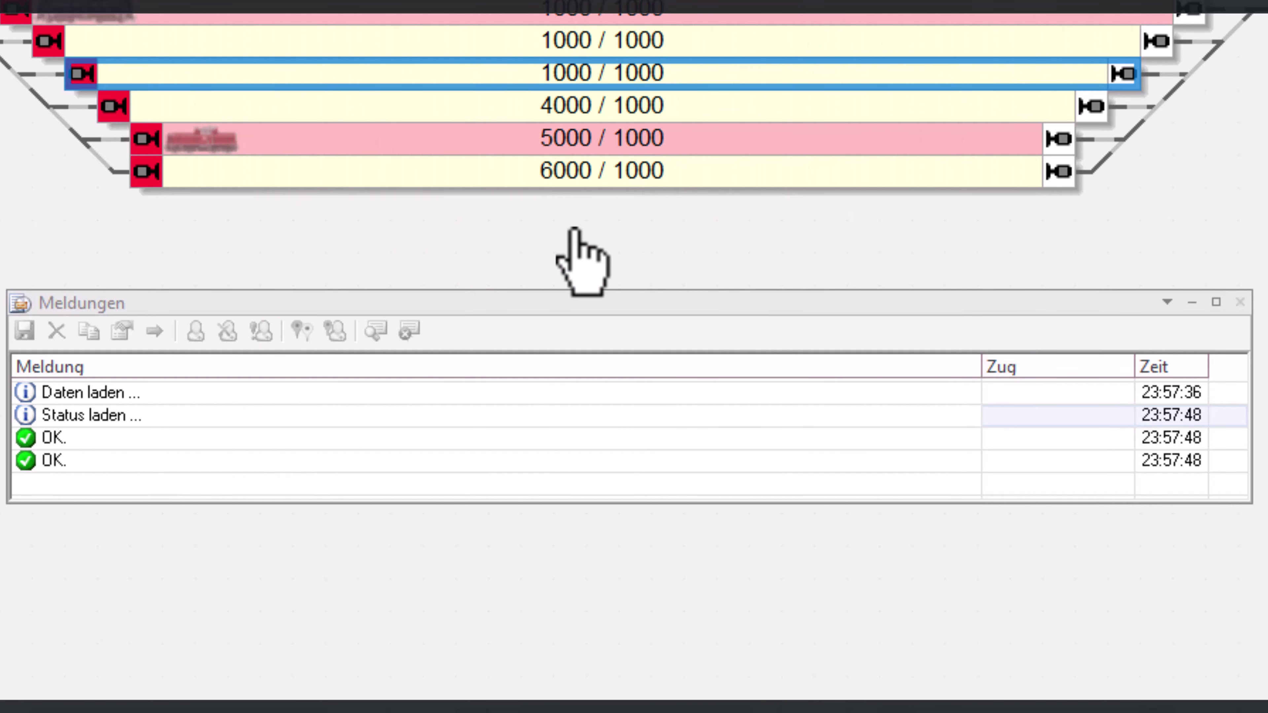
{"action": "type", "text": "3000"}
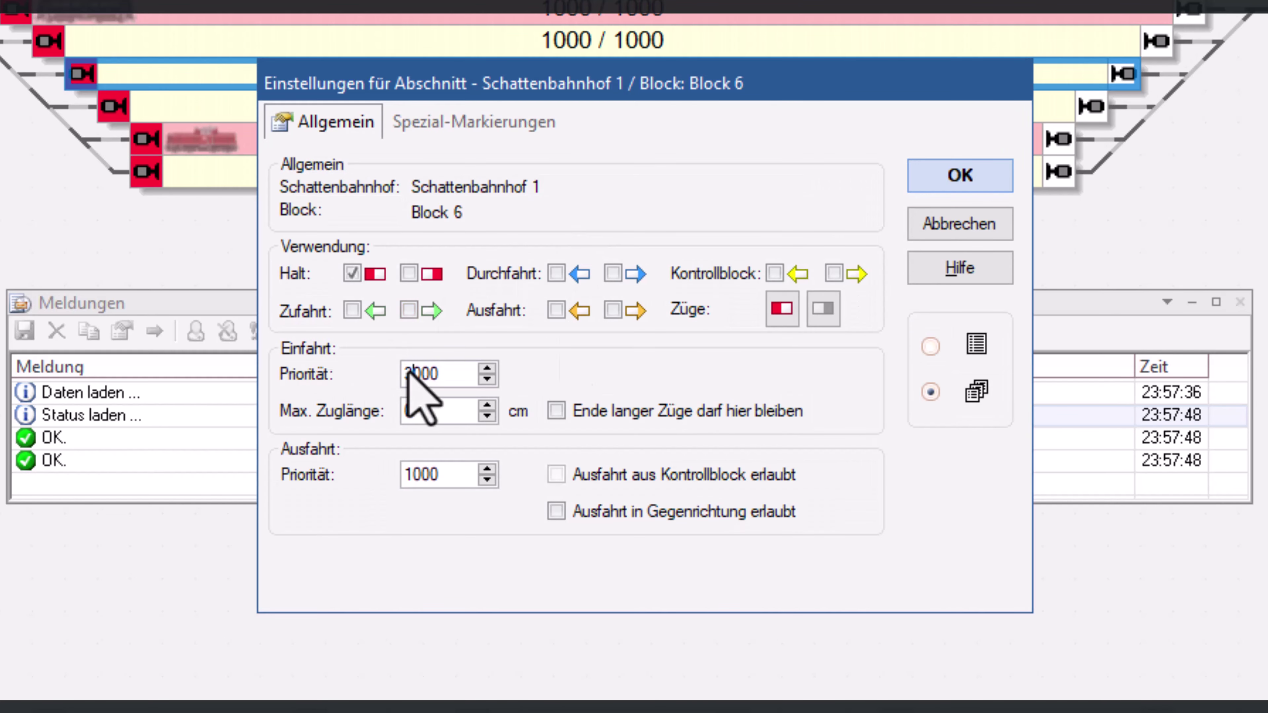
{"action": "left_click", "coordinate": [967, 186]}
- Set the entry priority of the second track from the top in Schattenbahnhof 1 to 2000
{"action": "left_click", "coordinate": [590, 50]}
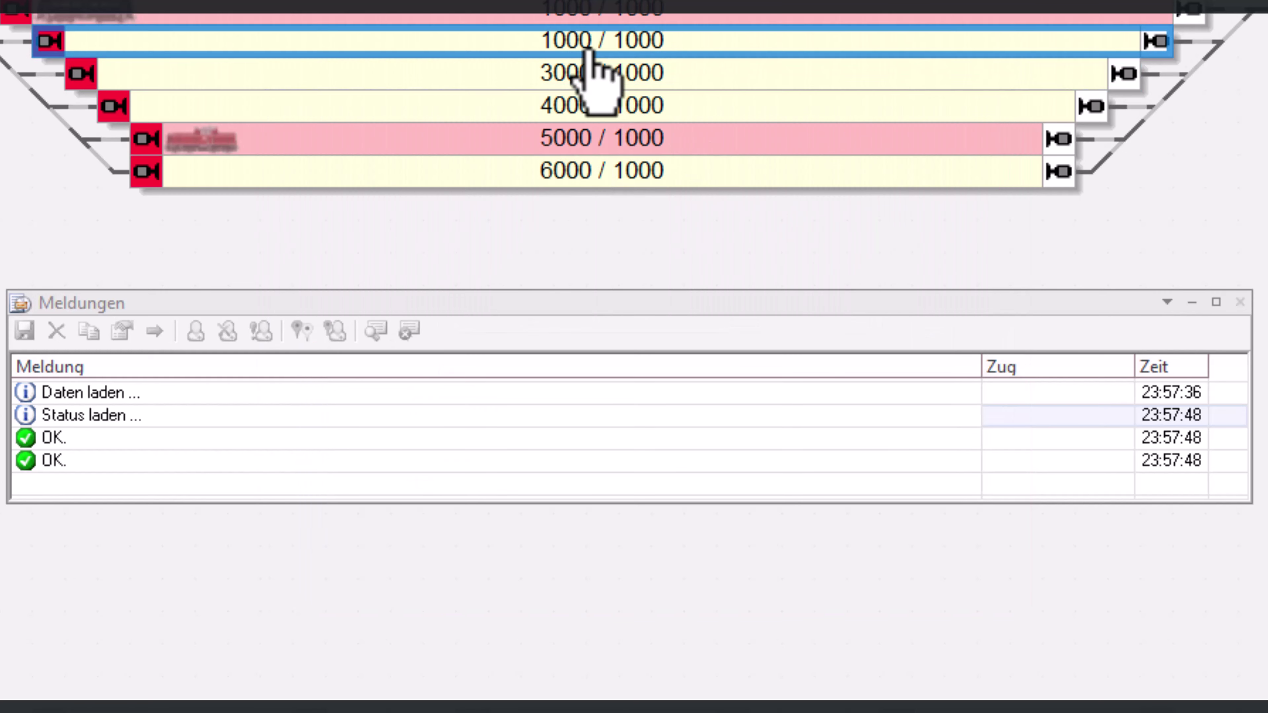
{"action": "right_click", "coordinate": [590, 50]}
{"action": "left_click", "coordinate": [582, 90]}
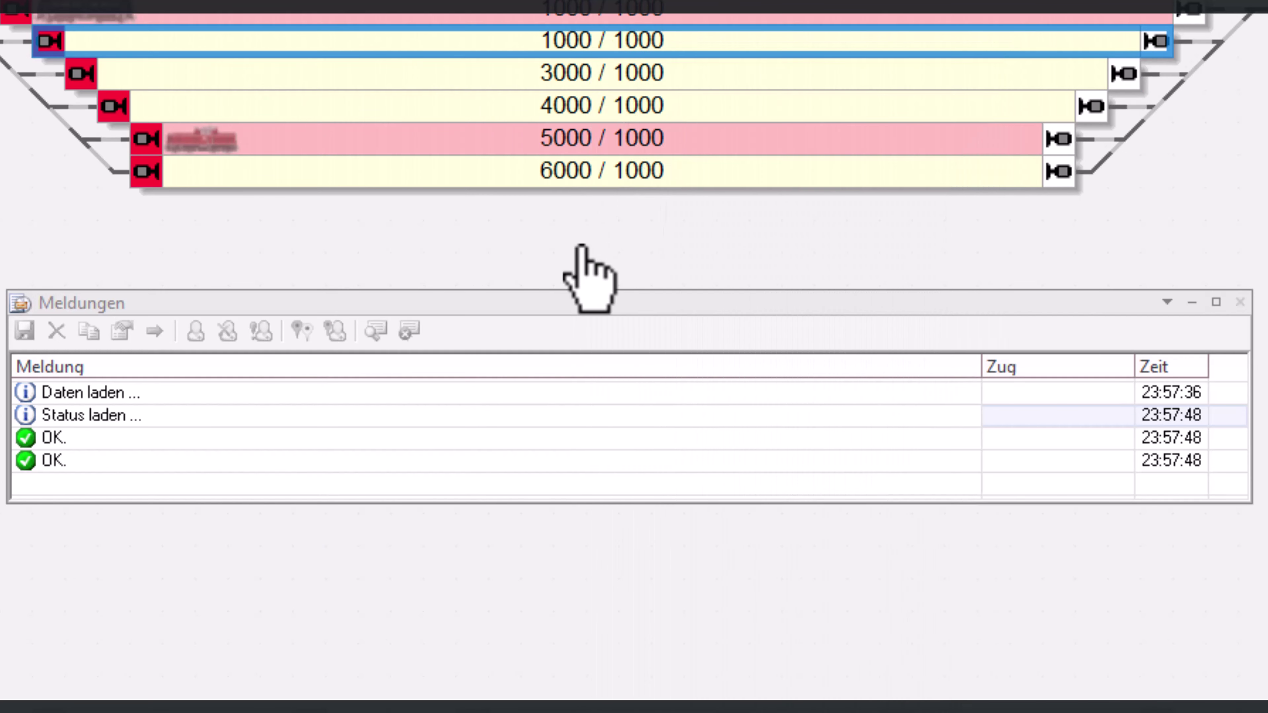
{"action": "type", "text": "2000"}
{"action": "left_click", "coordinate": [961, 181]}
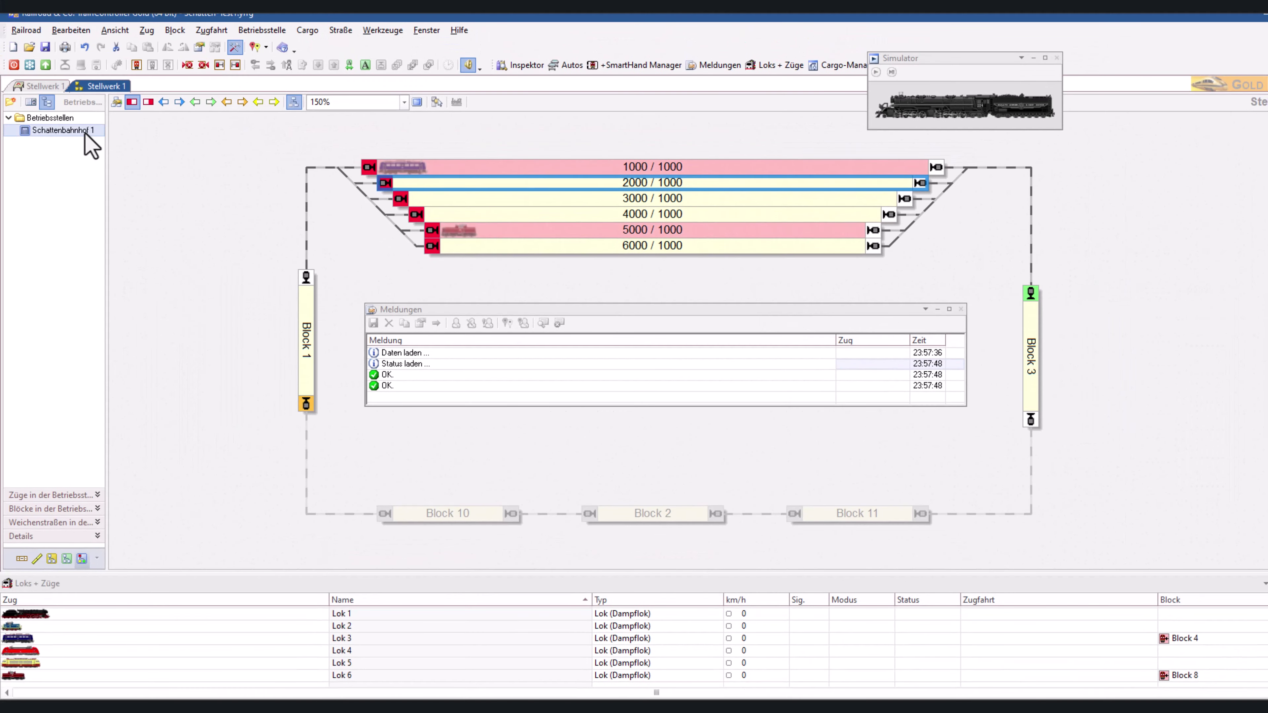
- Review the entry and exit selection criteria in the general properties of Schattenbahnhof 1
{"action": "right_click", "coordinate": [90, 145]}
{"action": "key", "text": "Escape"}
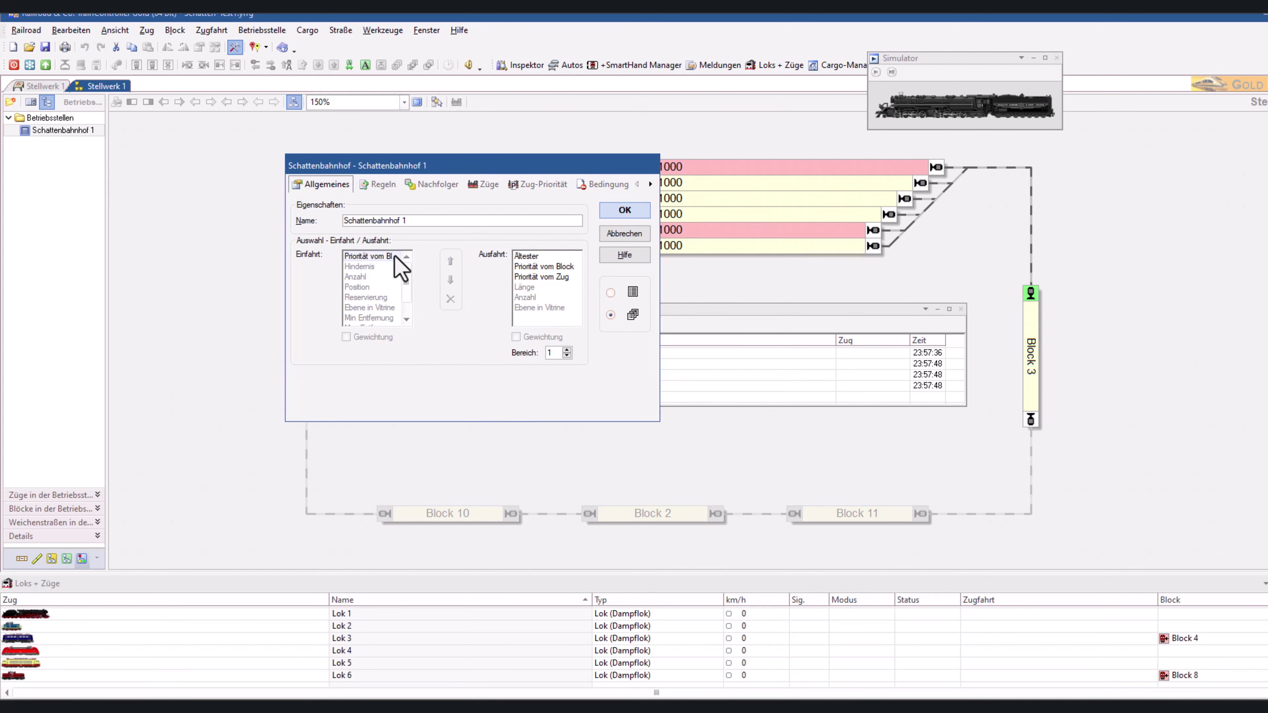
{"action": "left_click", "coordinate": [625, 211]}
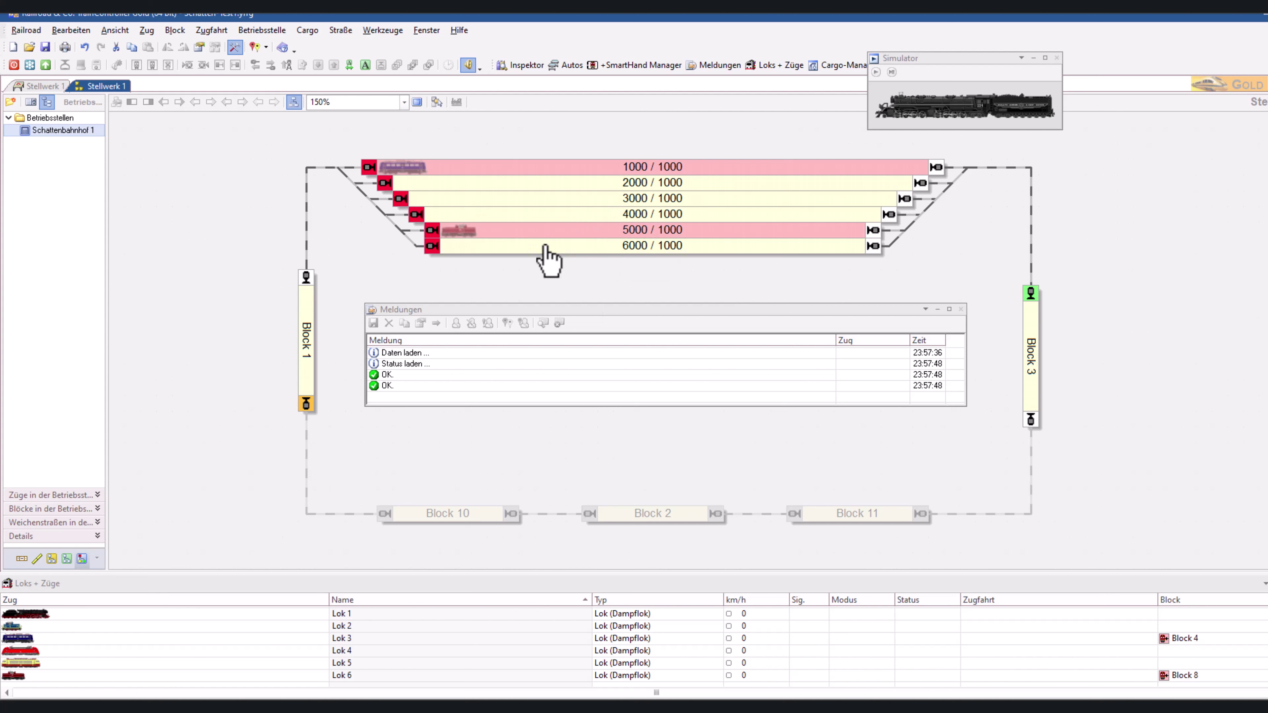
- Leave edit mode and try to start a Spontanfahrt with Lok 6 in Block 8 with the simulator running
{"action": "left_click", "coordinate": [235, 47]}
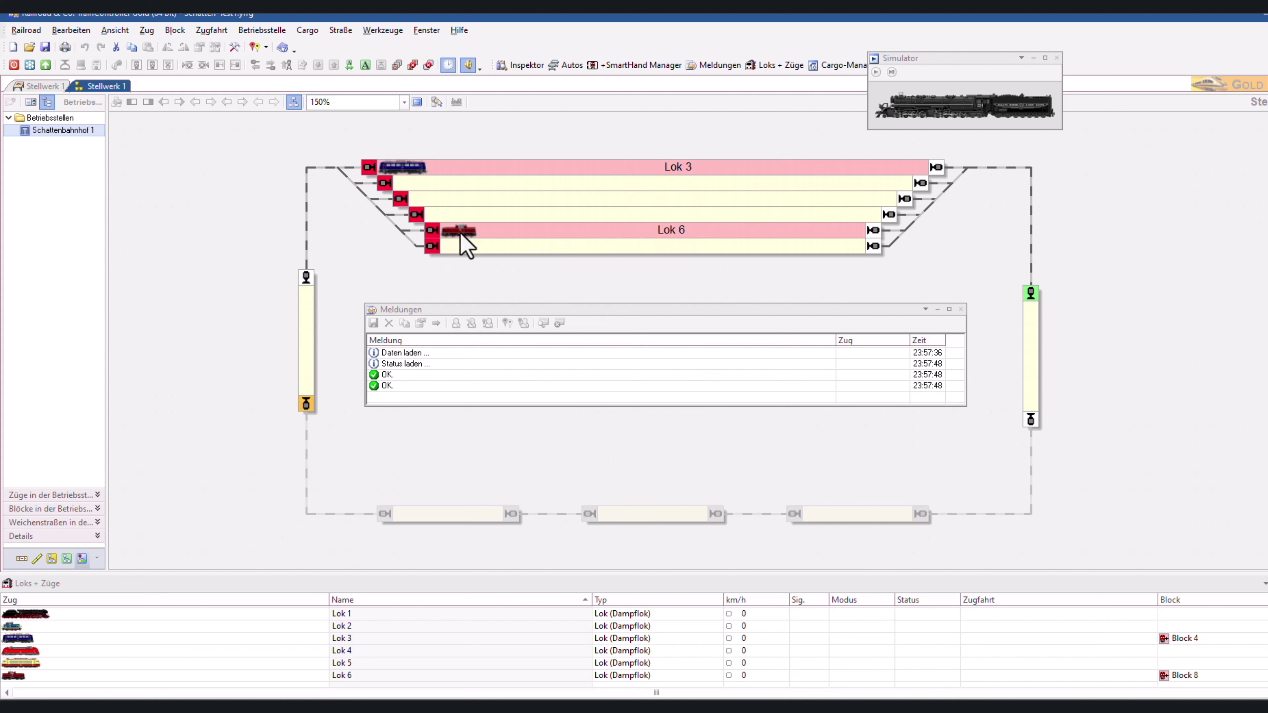
{"action": "mouse_move", "coordinate": [462, 234]}
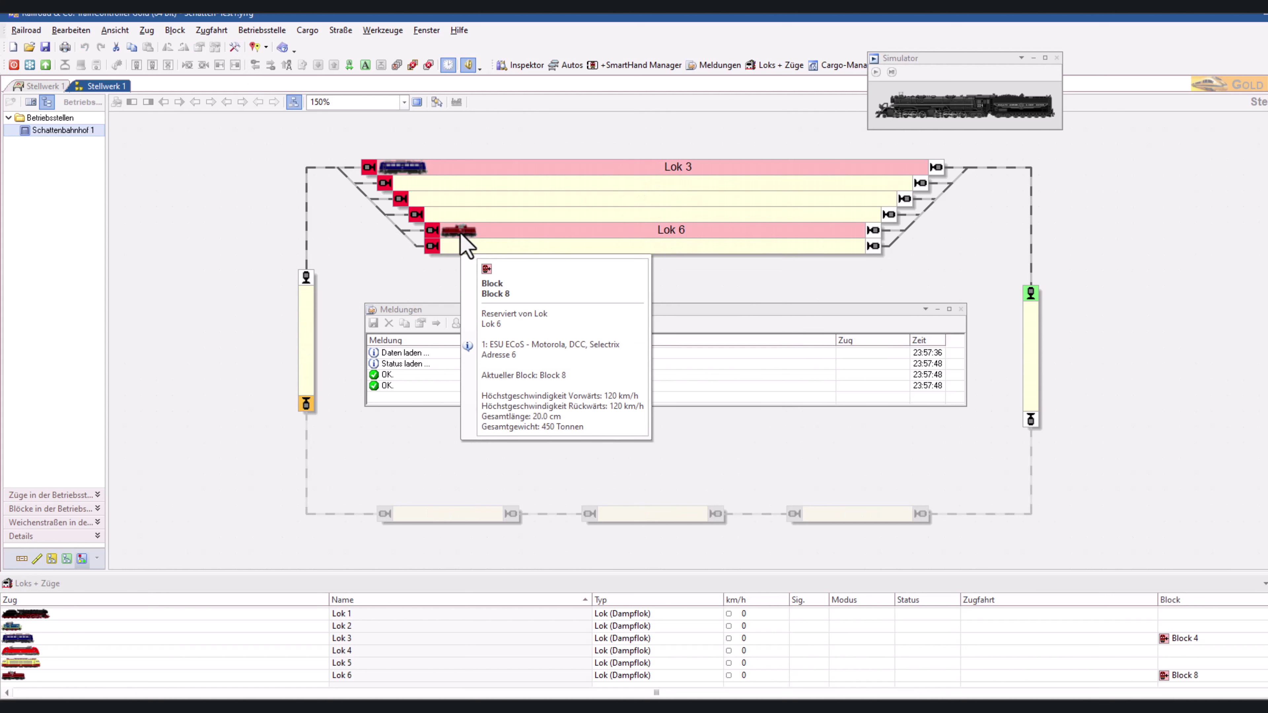
{"action": "left_click", "coordinate": [462, 237]}
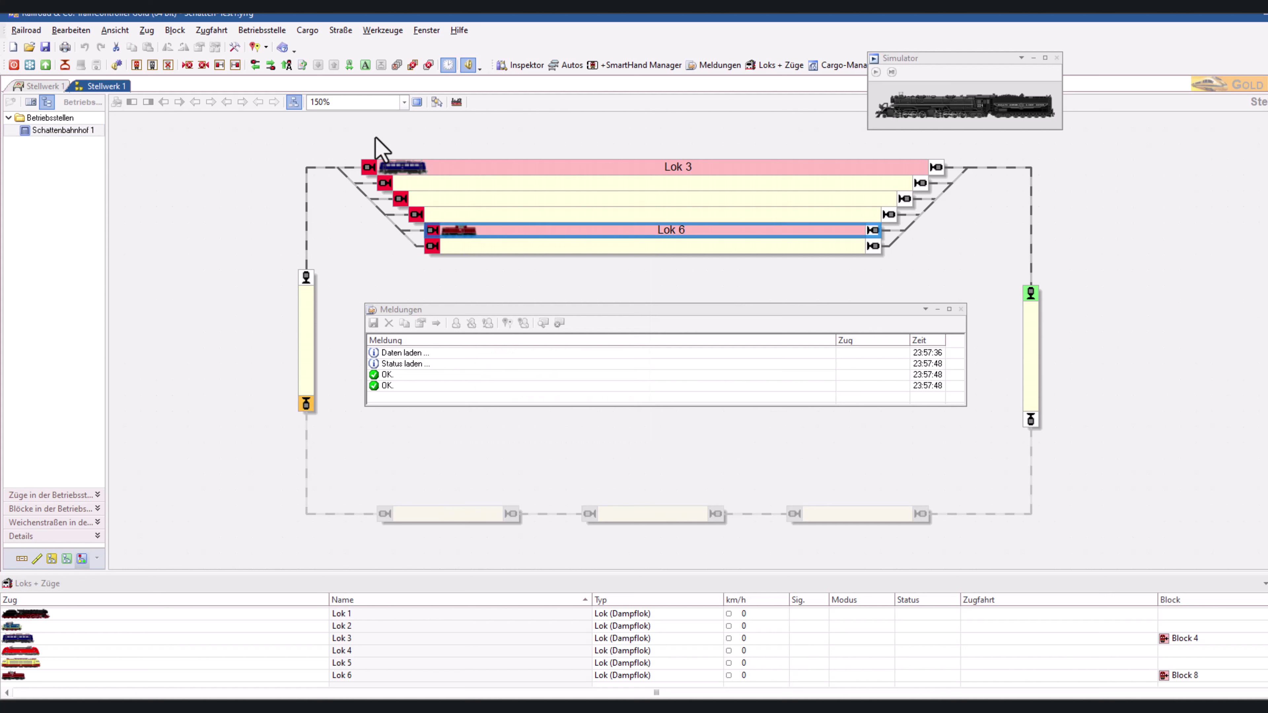
{"action": "left_click", "coordinate": [263, 70]}
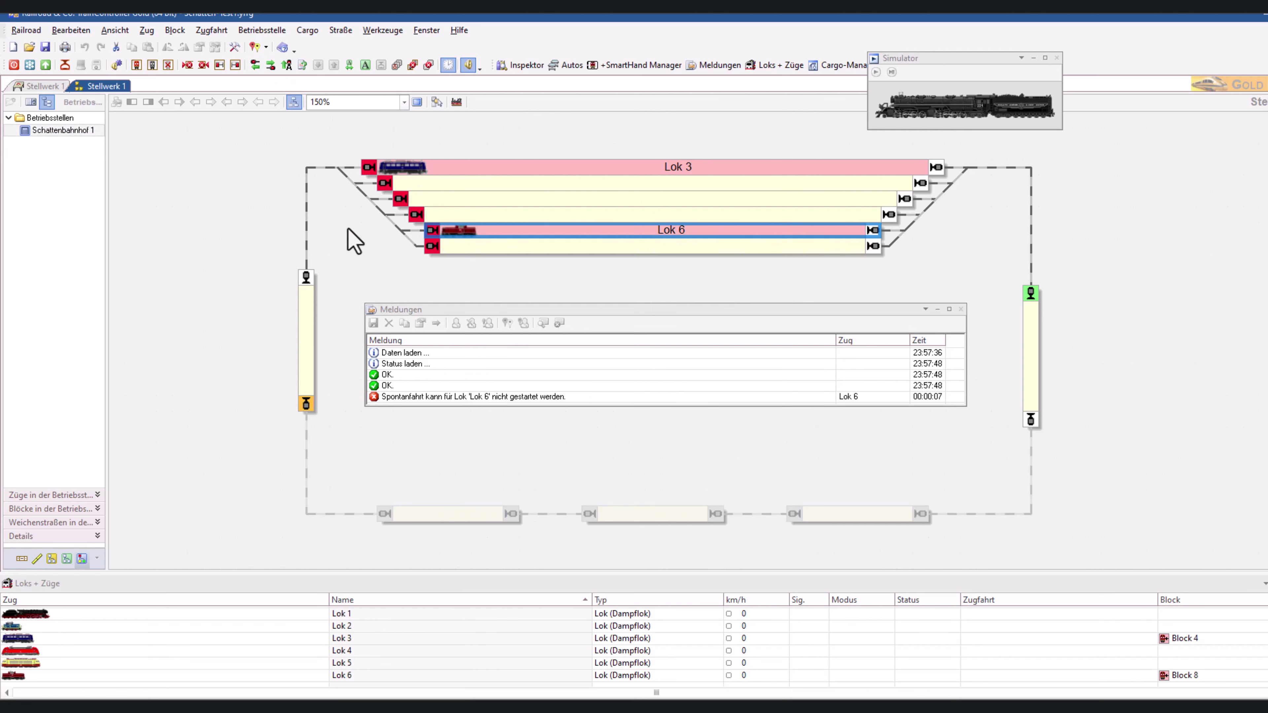
{"action": "left_click", "coordinate": [877, 73]}
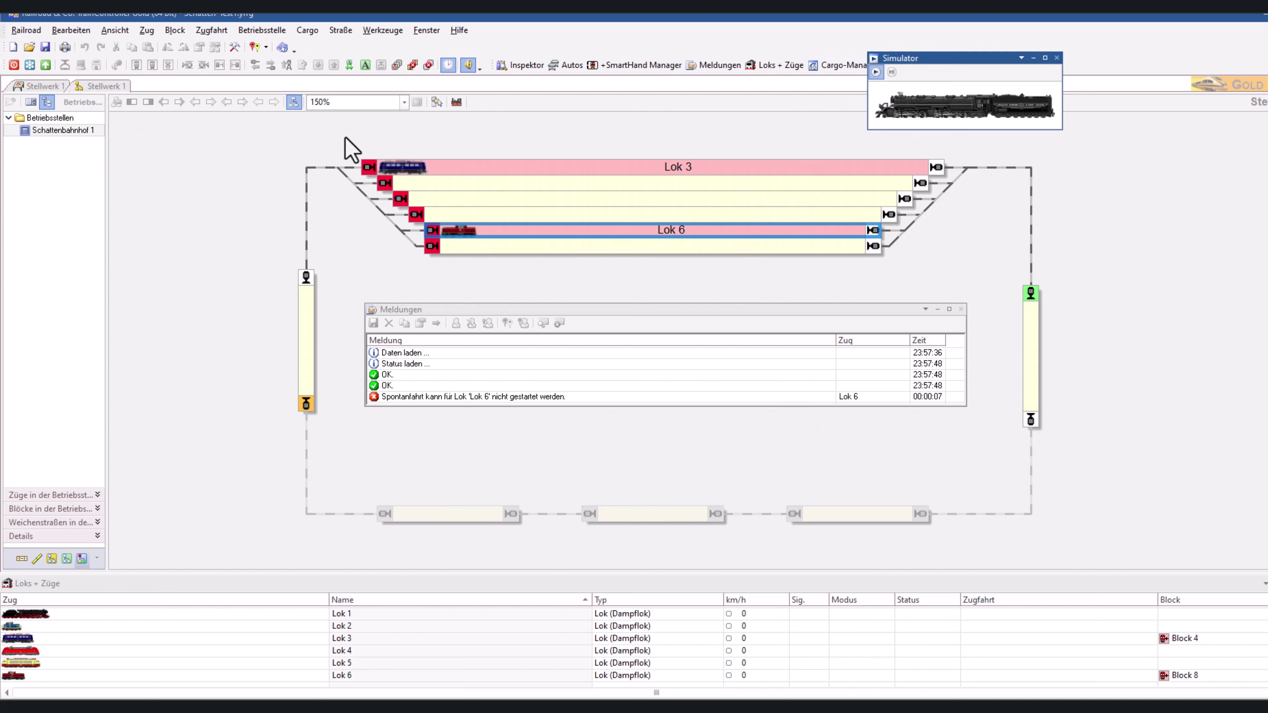
{"action": "left_click", "coordinate": [455, 231]}
{"action": "left_click", "coordinate": [255, 67]}
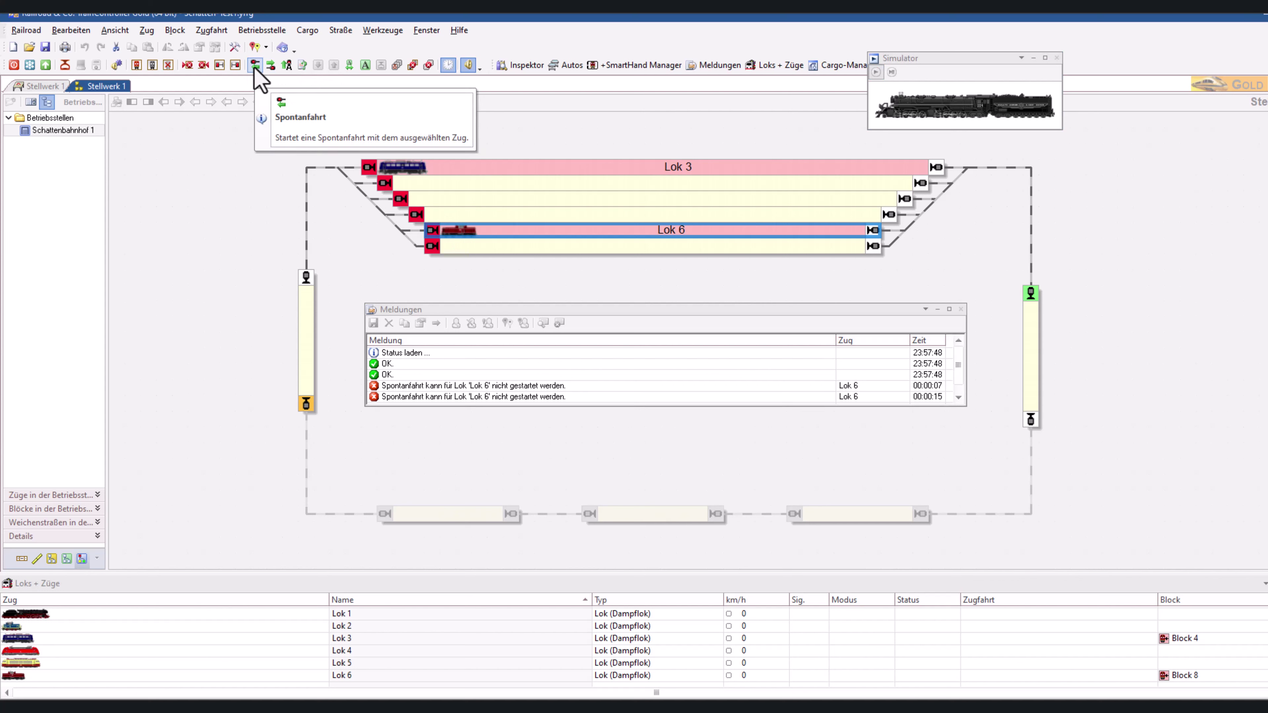
- Try to start a Spontanfahrt with Lok 3 from the top track of Schattenbahnhof 1
{"action": "left_click", "coordinate": [397, 170]}
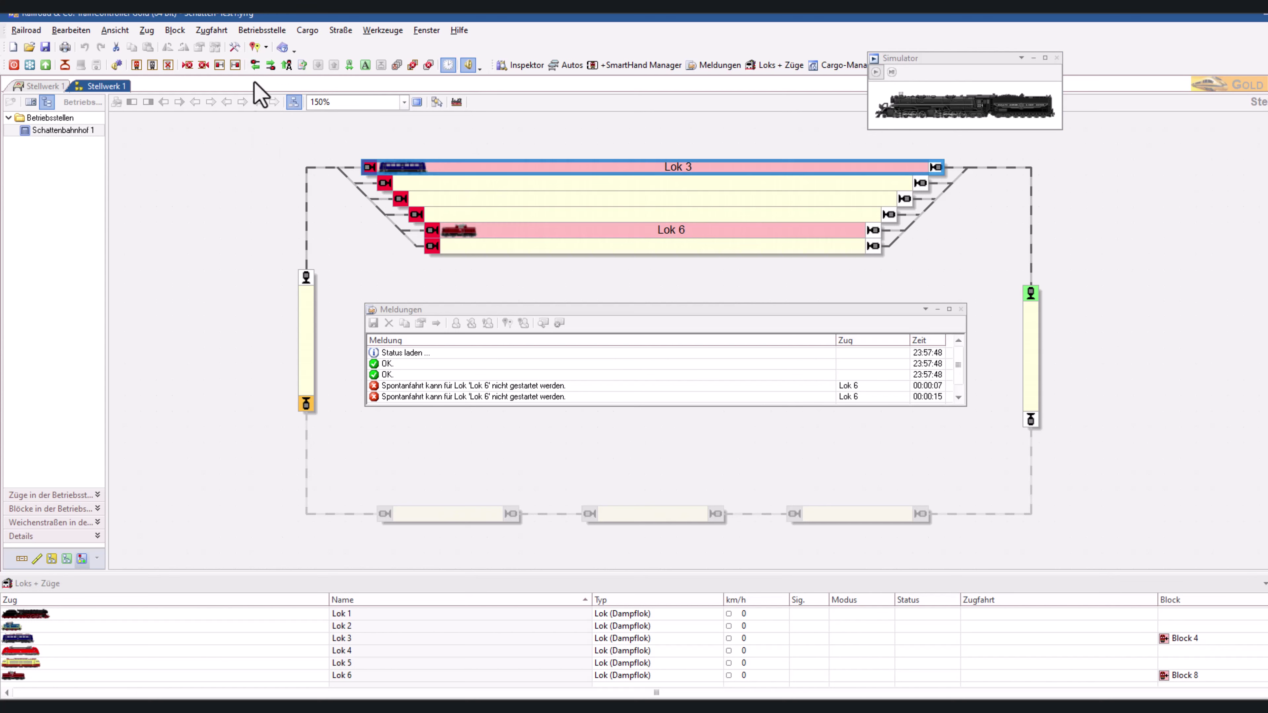
{"action": "left_click", "coordinate": [255, 67]}
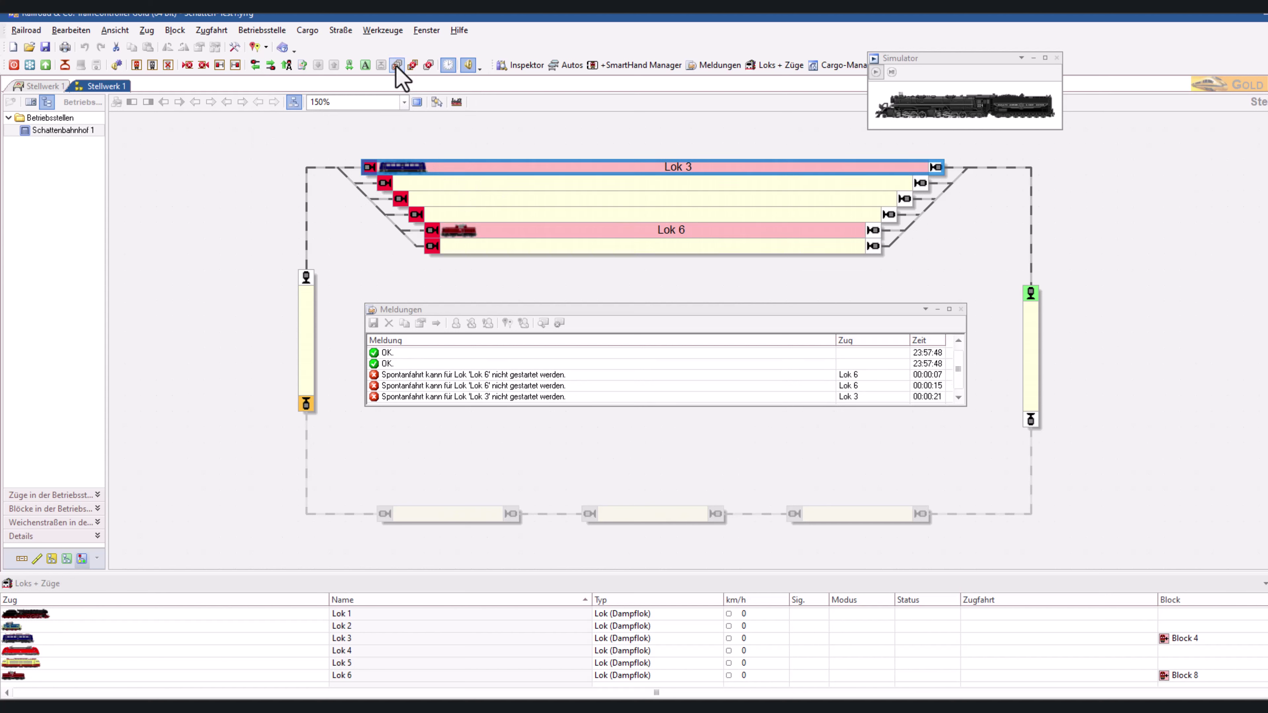
{"action": "left_click", "coordinate": [256, 65]}
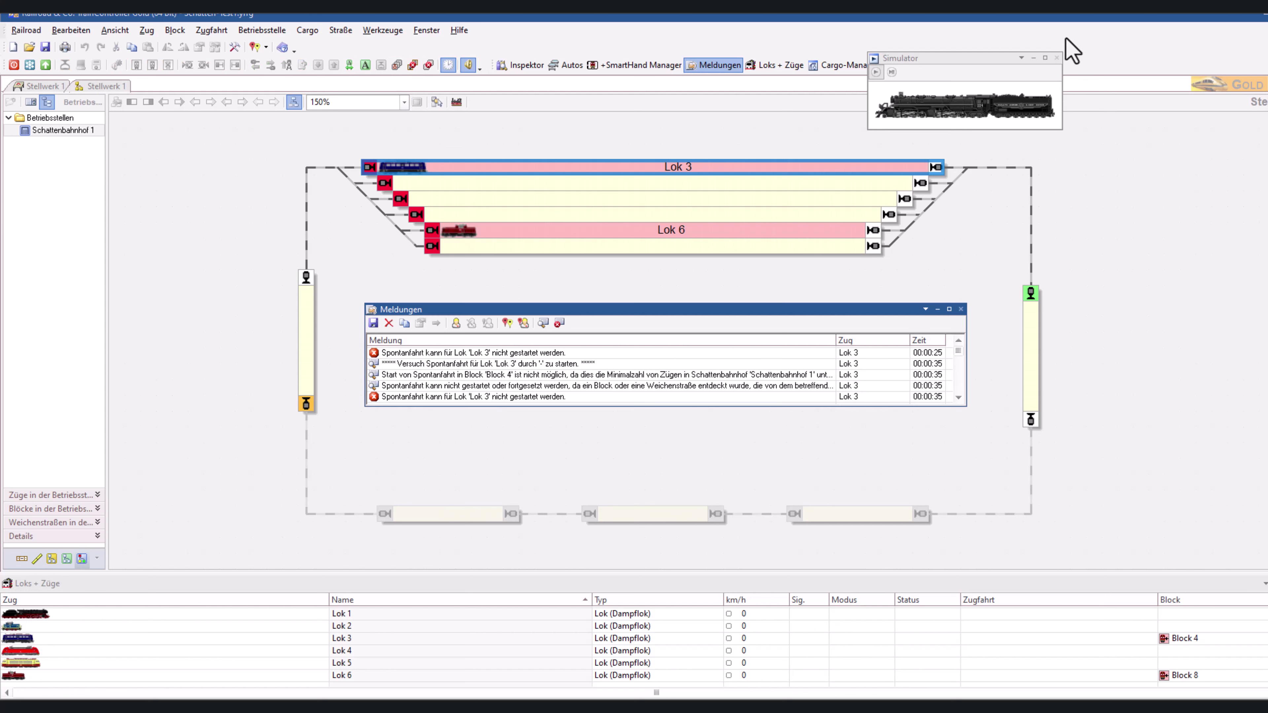
- Return to edit mode and set the rule "Mindestens ... Züge" of Schattenbahnhof 1 to 0
{"action": "left_click", "coordinate": [235, 47]}
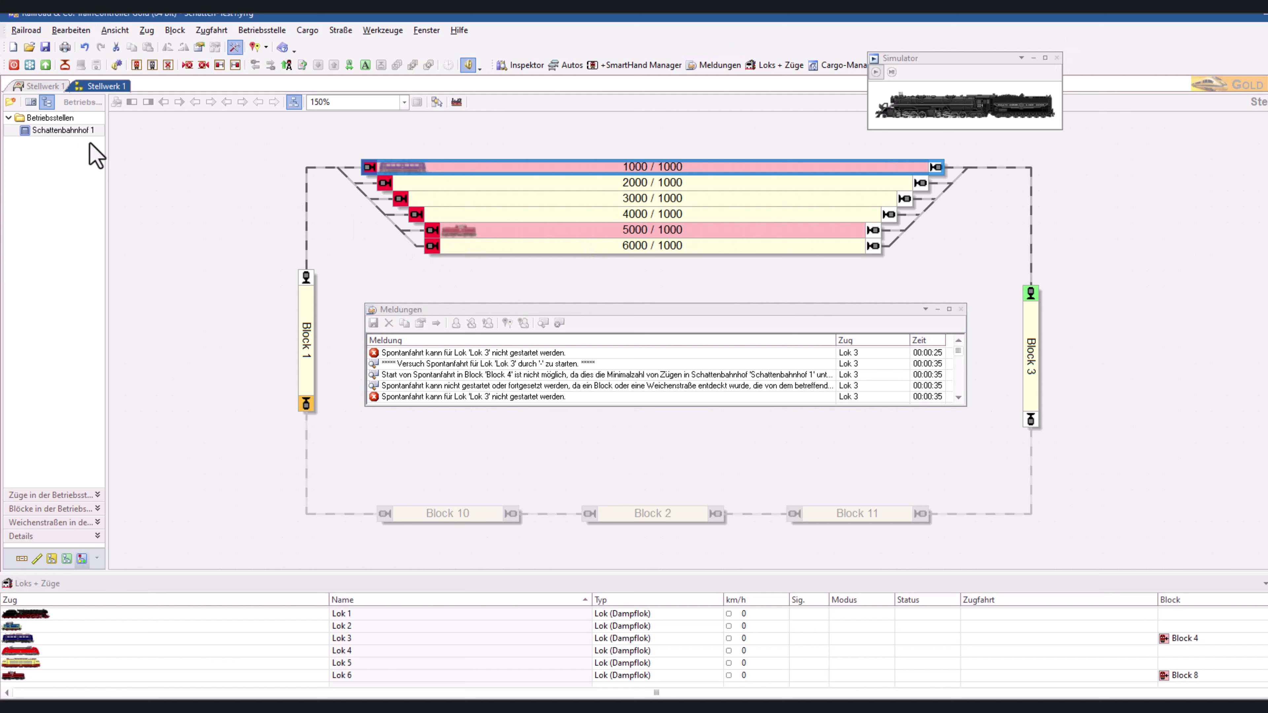
{"action": "right_click", "coordinate": [59, 131]}
{"action": "left_click", "coordinate": [227, 207]}
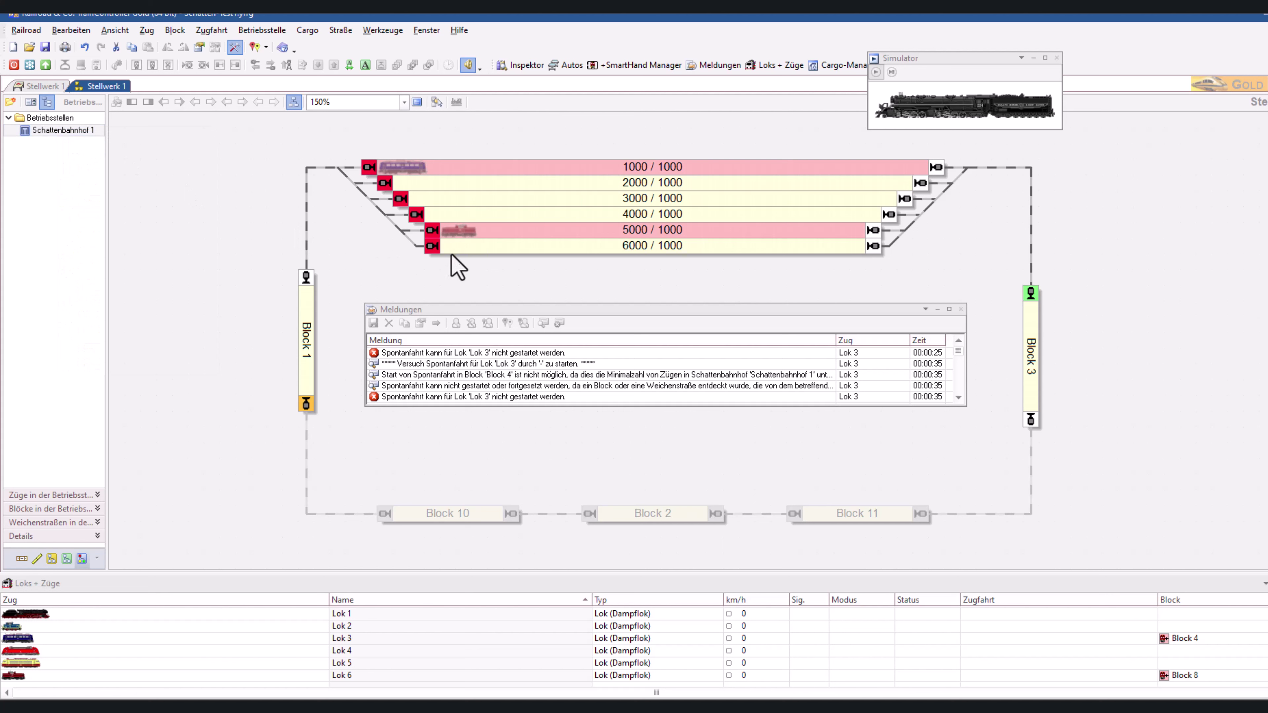
{"action": "double_click", "coordinate": [460, 245]}
{"action": "left_click", "coordinate": [361, 189]}
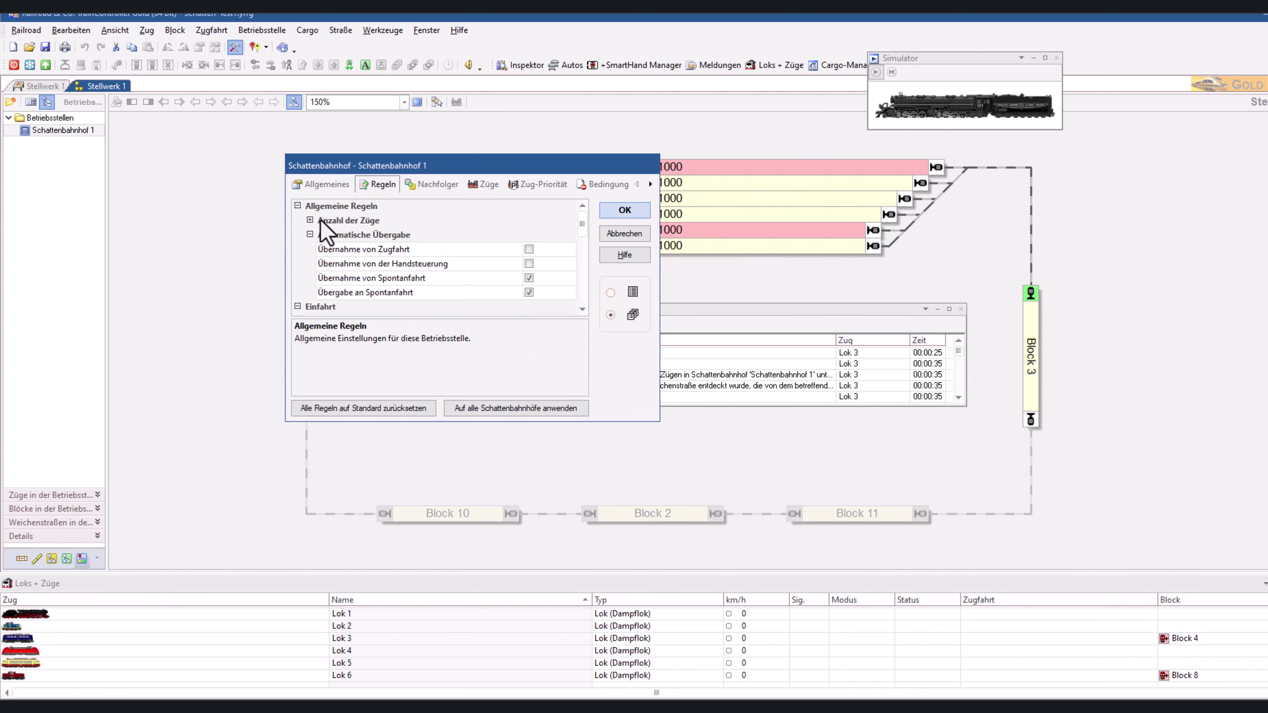
{"action": "left_click", "coordinate": [309, 220]}
{"action": "left_click", "coordinate": [539, 235]}
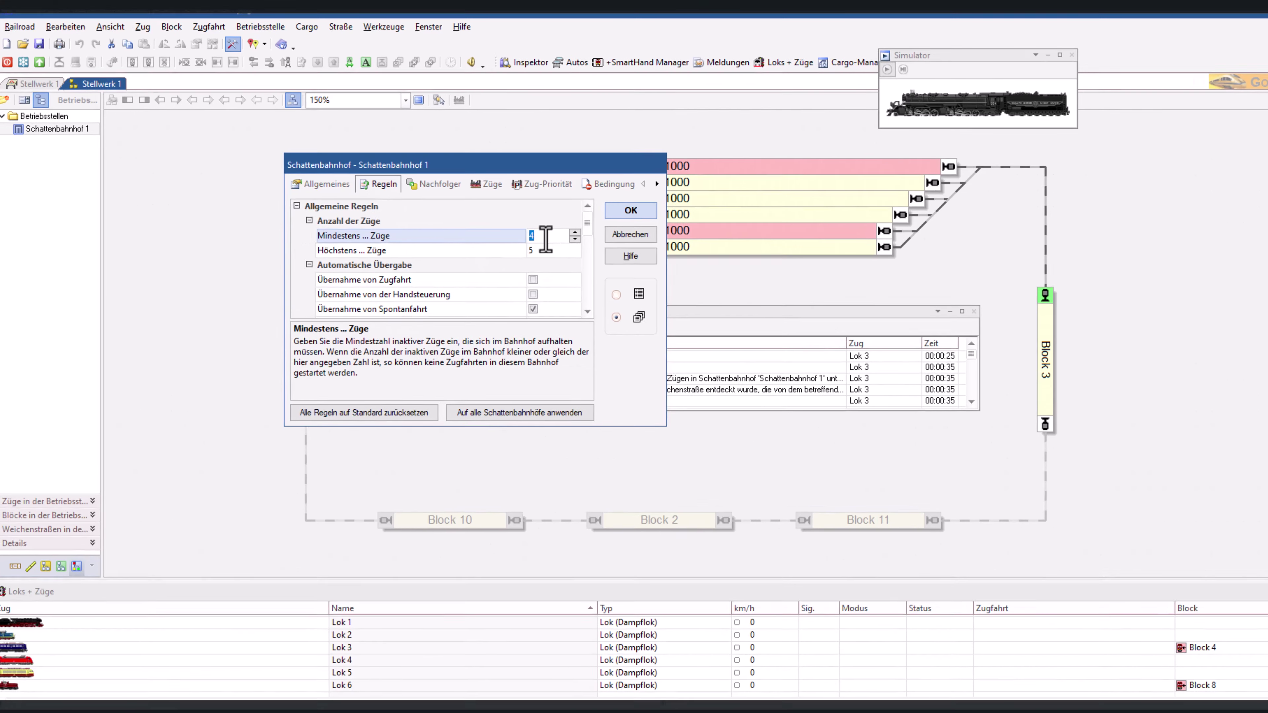
{"action": "type", "text": "0"}
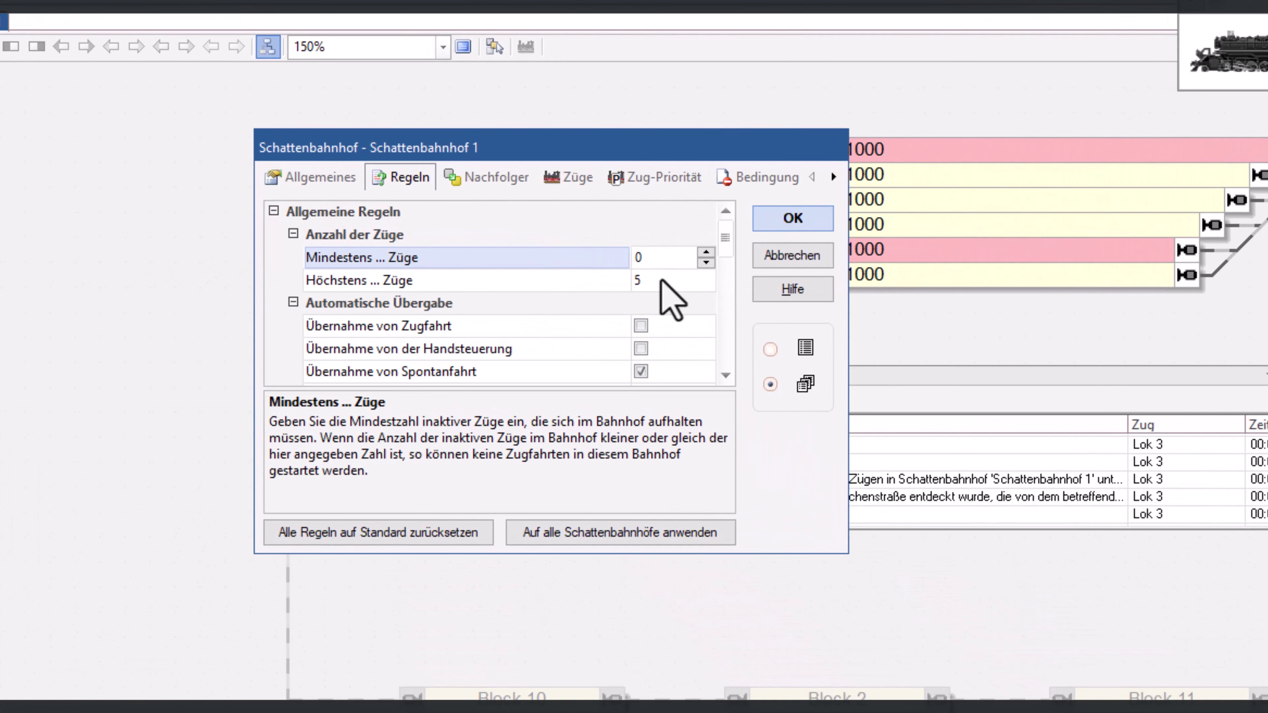
- Set the rule "Höchstens ... Züge" of Schattenbahnhof 1 to 0, apply the properties, and leave edit mode
{"action": "left_click", "coordinate": [545, 249]}
{"action": "key", "text": "BackSpace"}
{"action": "type", "text": "0"}
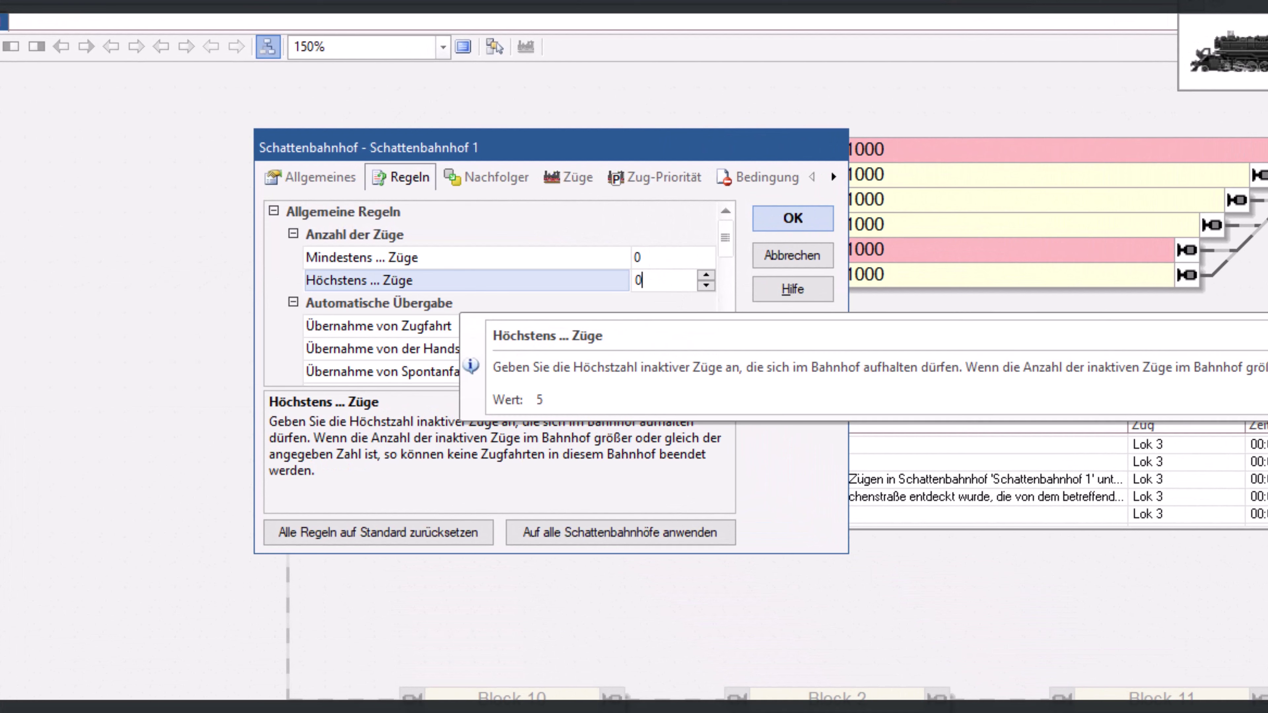
{"action": "left_click", "coordinate": [772, 220]}
{"action": "left_click", "coordinate": [798, 223]}
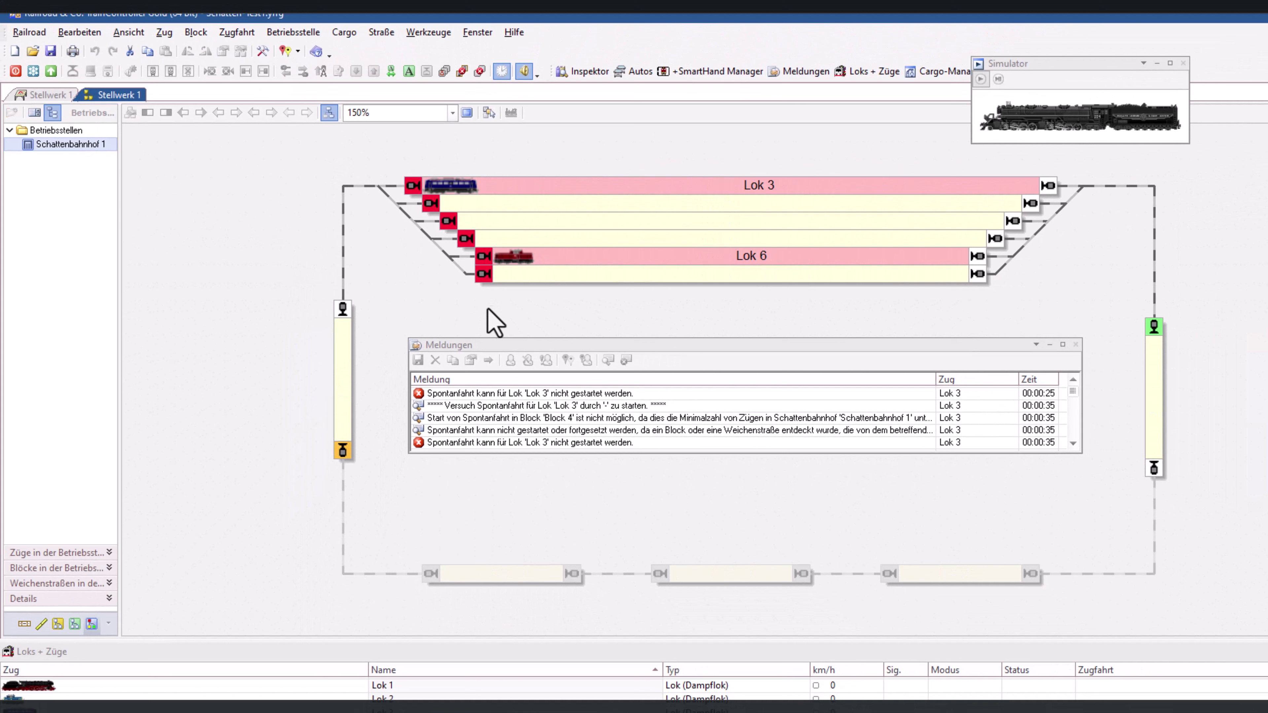
- Run the simulator and start Spontanfahrten for Lok 6 and Lok 3 out of Schattenbahnhof 1
{"action": "left_click", "coordinate": [458, 196]}
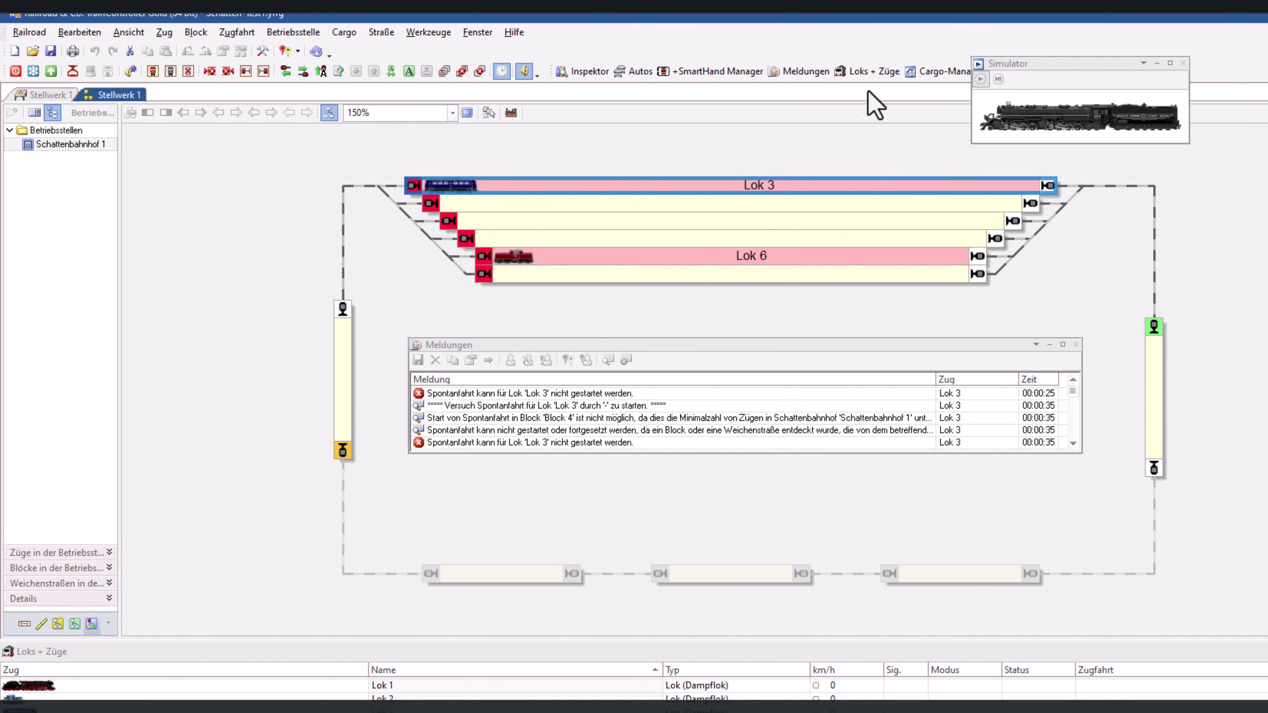
{"action": "left_click", "coordinate": [981, 80]}
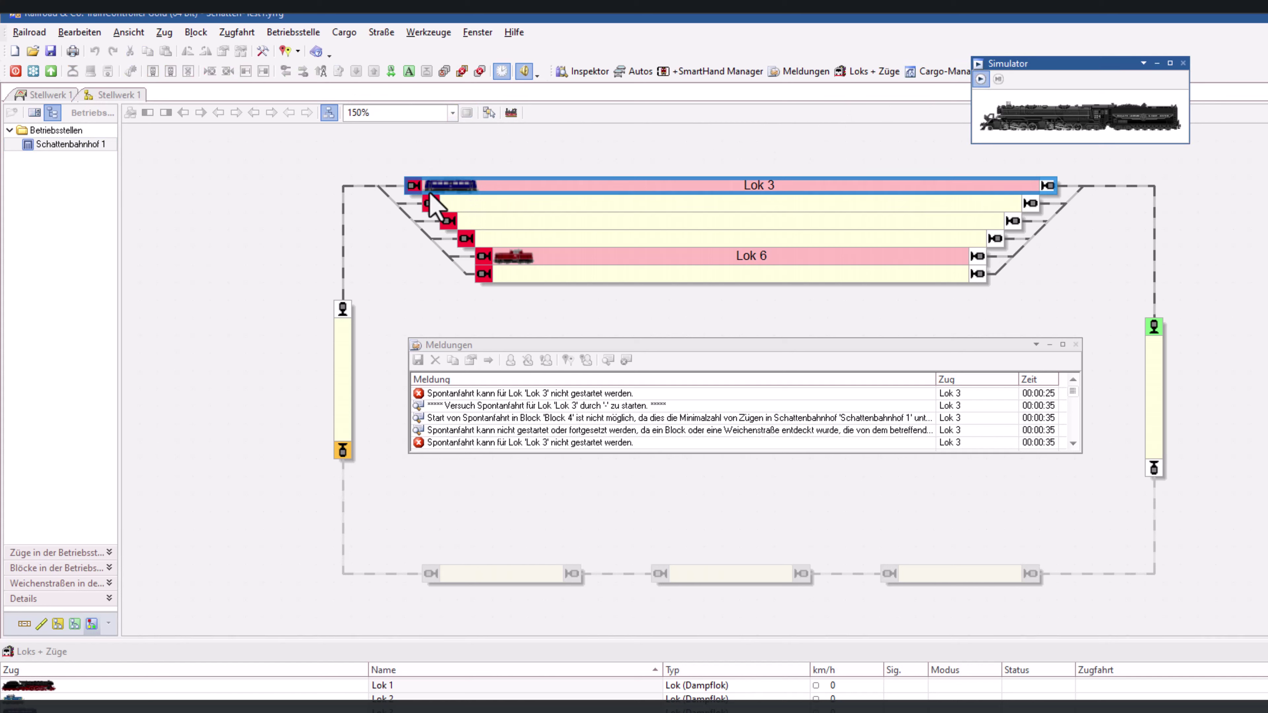
{"action": "left_click", "coordinate": [507, 257]}
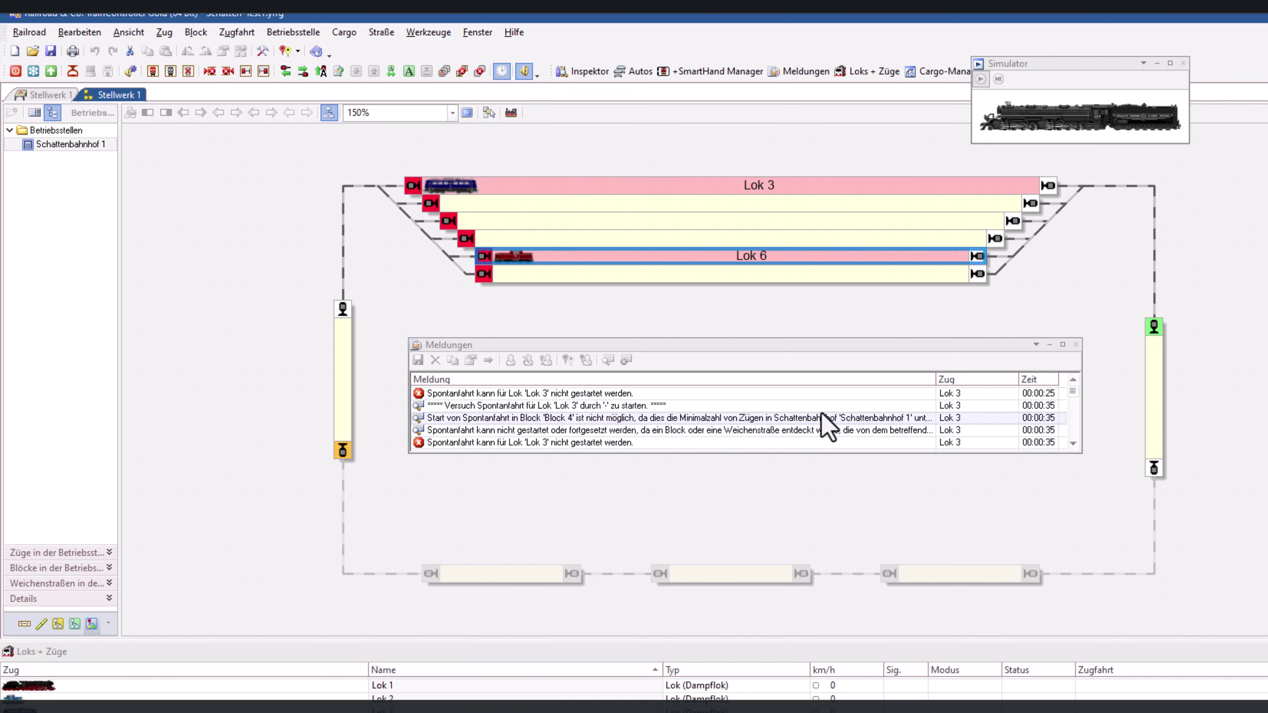
{"action": "left_click", "coordinate": [285, 71]}
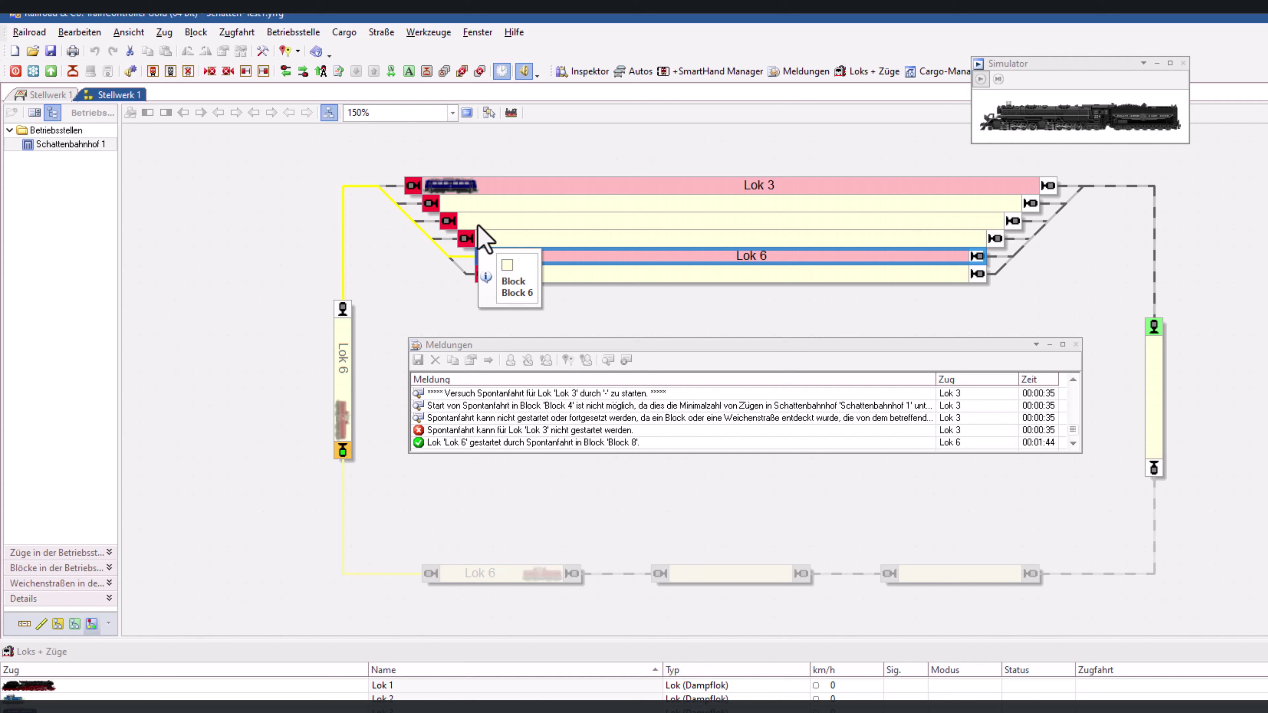
{"action": "left_click", "coordinate": [426, 191]}
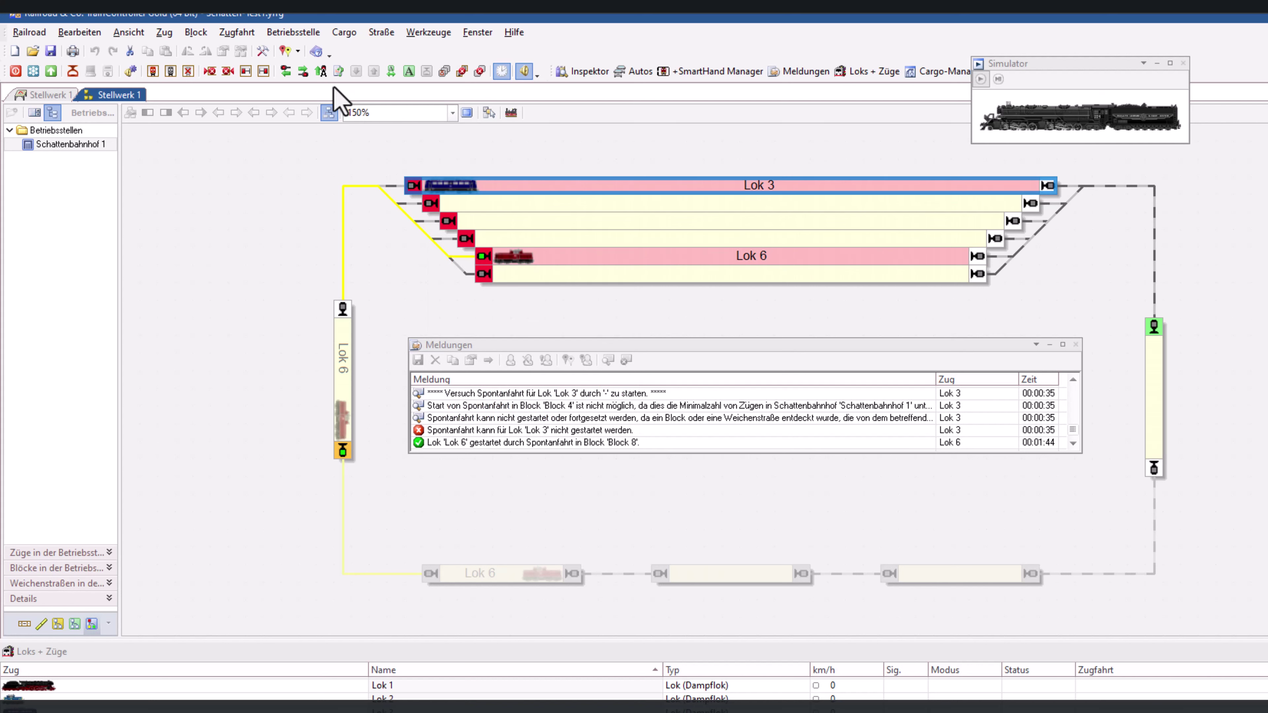
{"action": "left_click", "coordinate": [286, 71]}
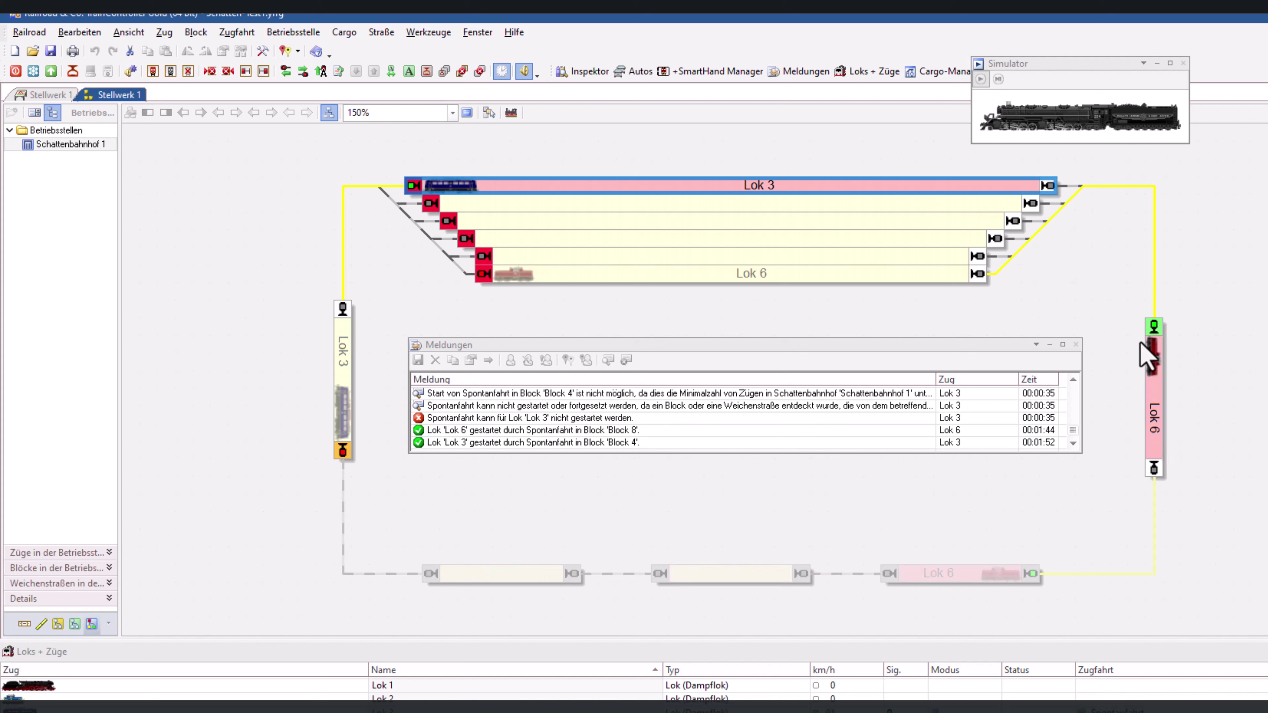
- Follow Lok 6 and Lok 3 around the loop and check how they exit and enter Schattenbahnhof 1
{"action": "mouse_move", "coordinate": [1158, 399]}
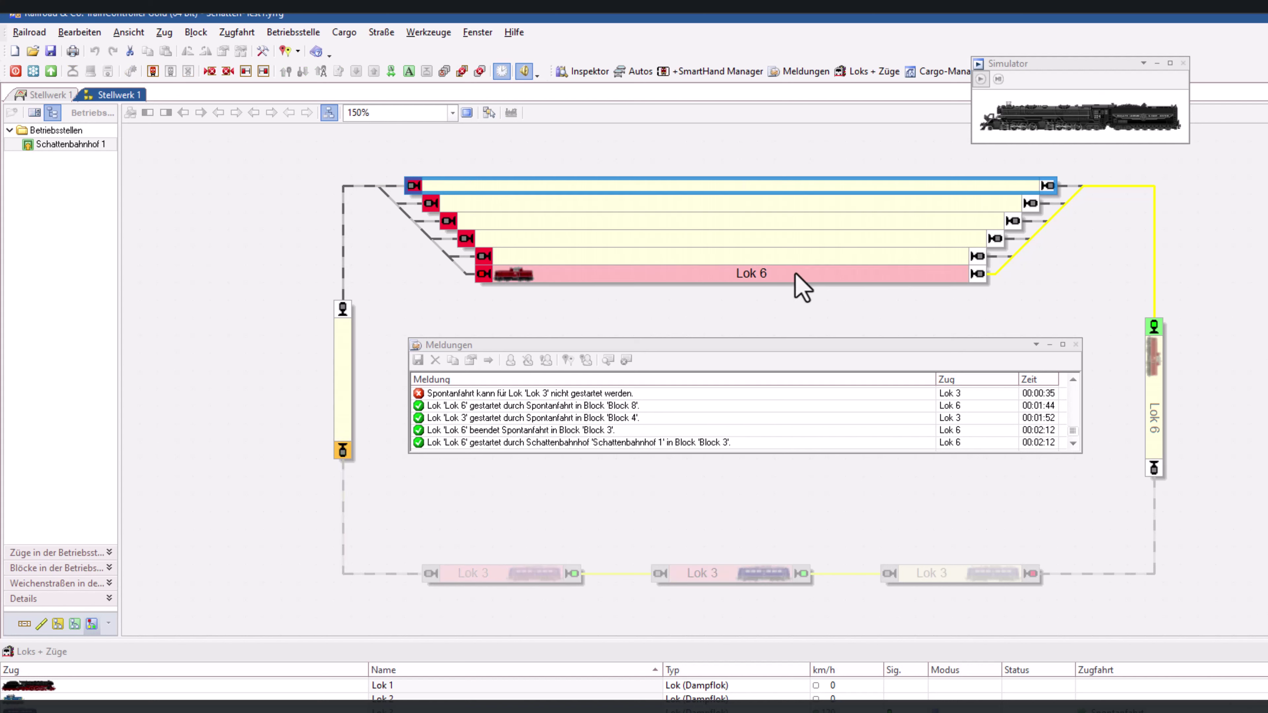
{"action": "mouse_move", "coordinate": [801, 289]}
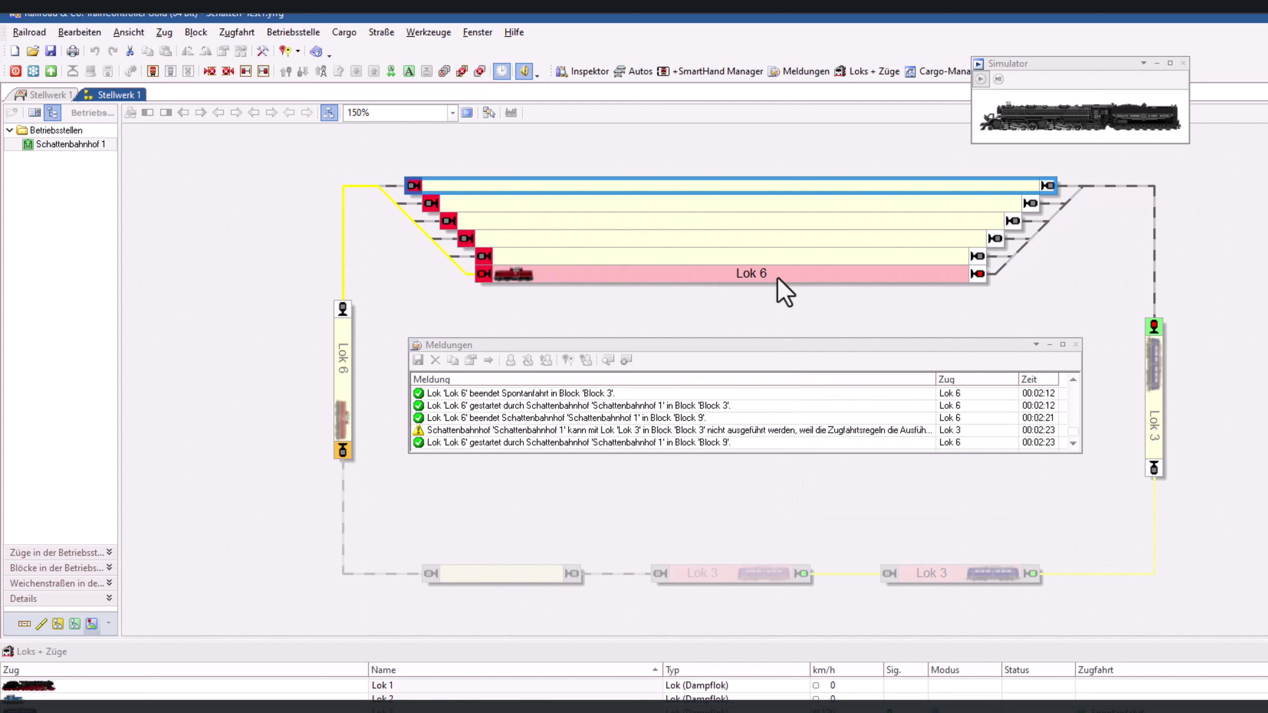
{"action": "mouse_move", "coordinate": [703, 292]}
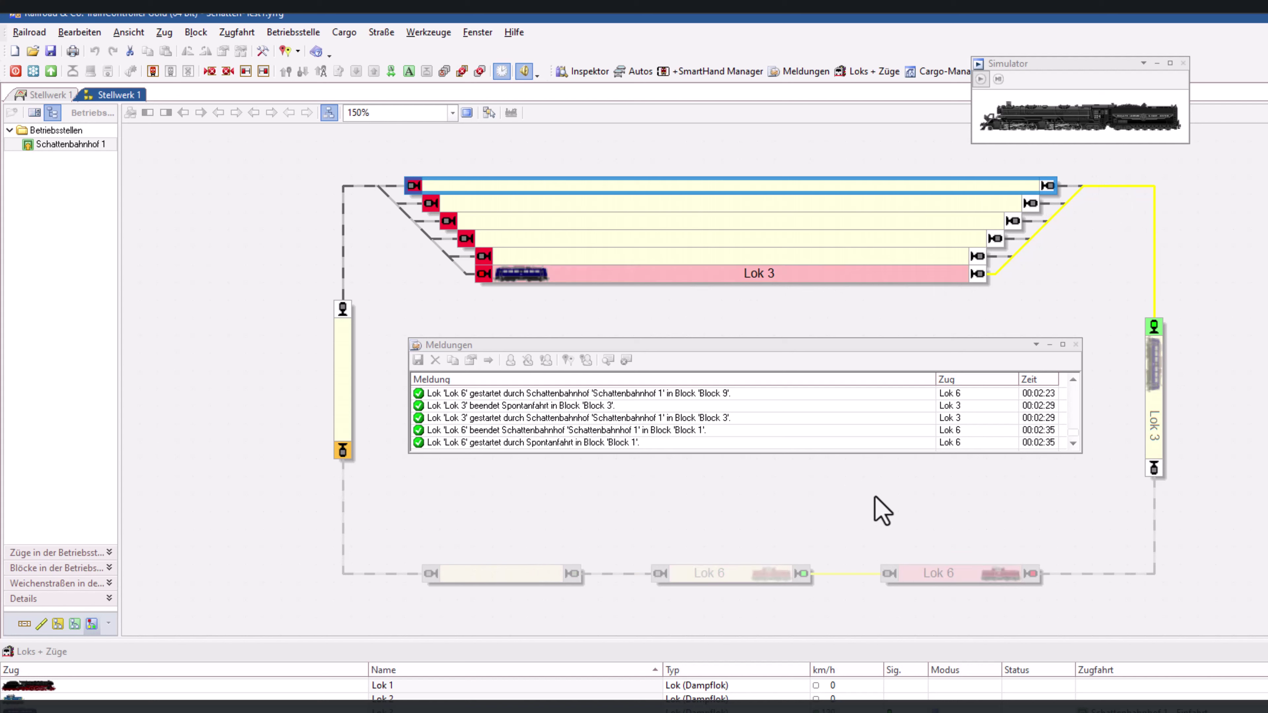
{"action": "left_click", "coordinate": [524, 276]}
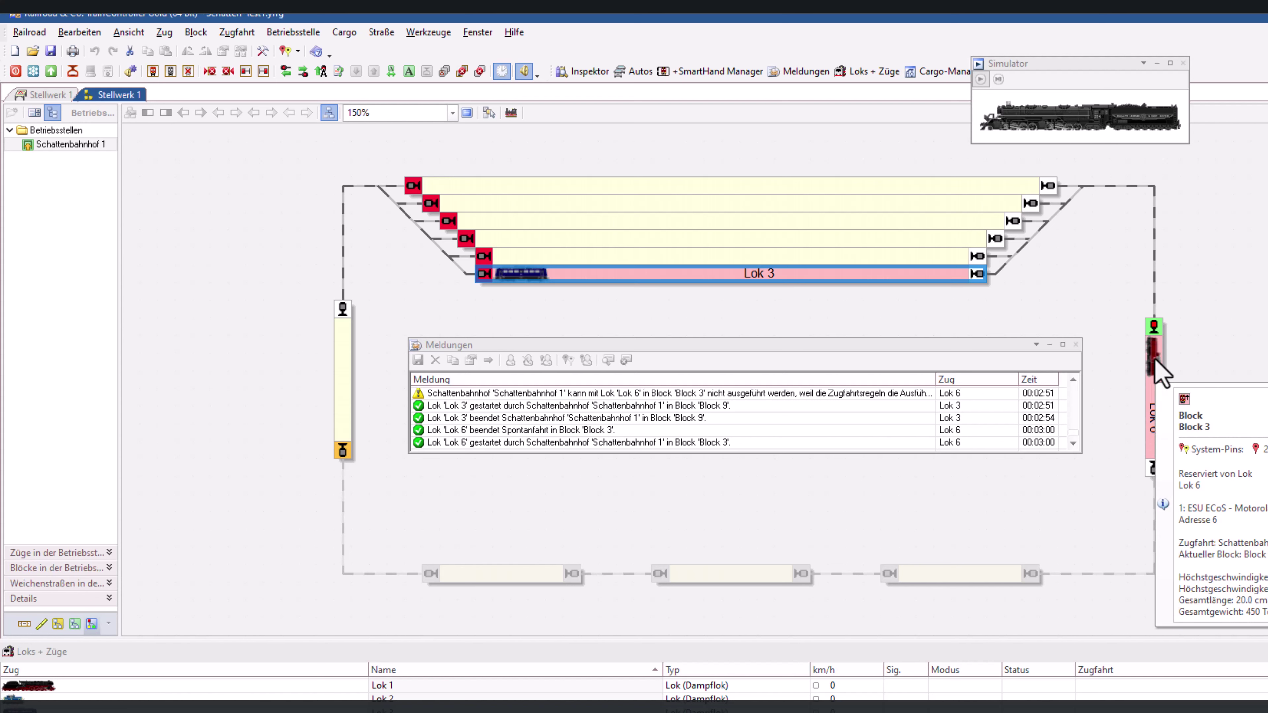
{"action": "mouse_move", "coordinate": [900, 283]}
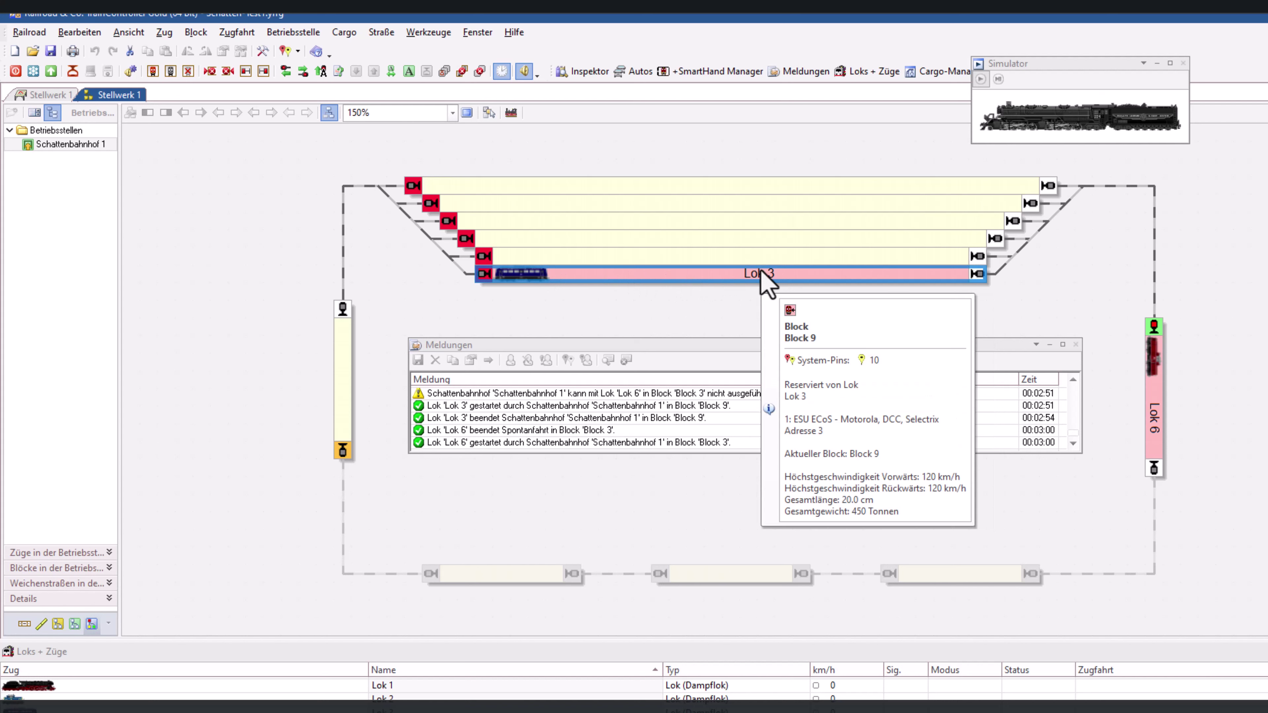
{"action": "mouse_move", "coordinate": [718, 272]}
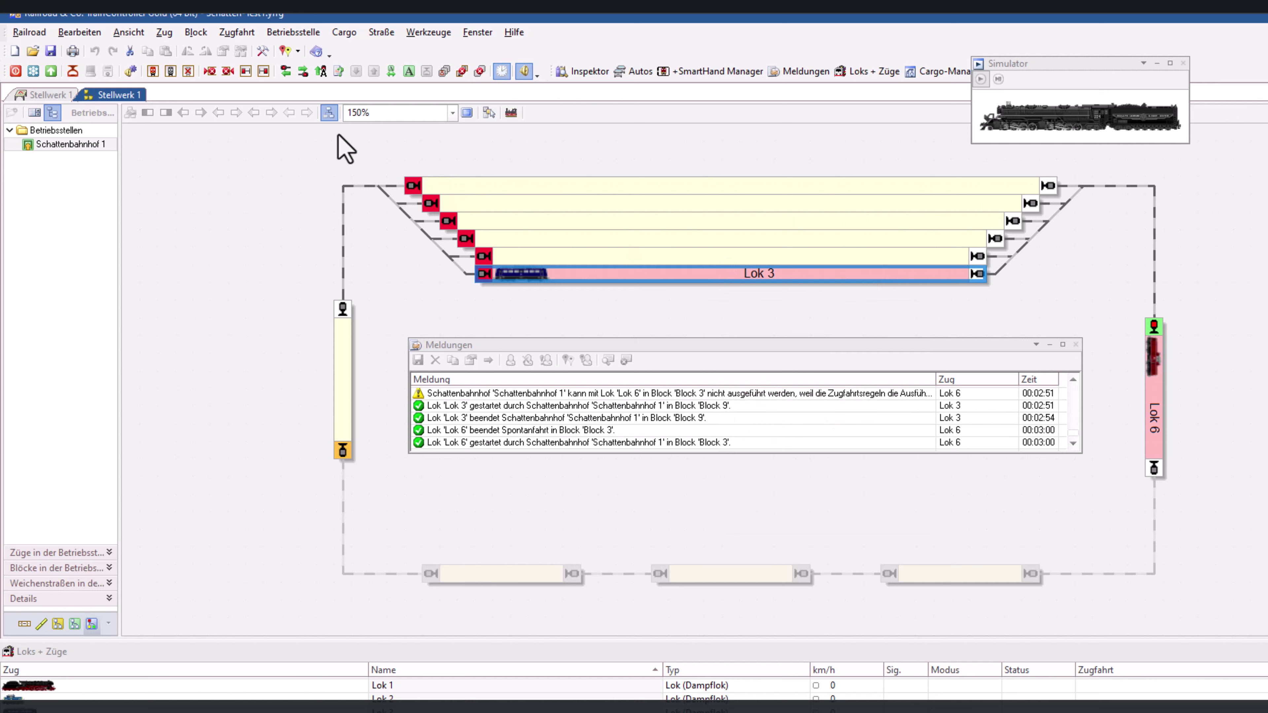
- Switch to edit mode, stopping all running trains, and open the rules of Schattenbahnhof 1
{"action": "left_click", "coordinate": [263, 51]}
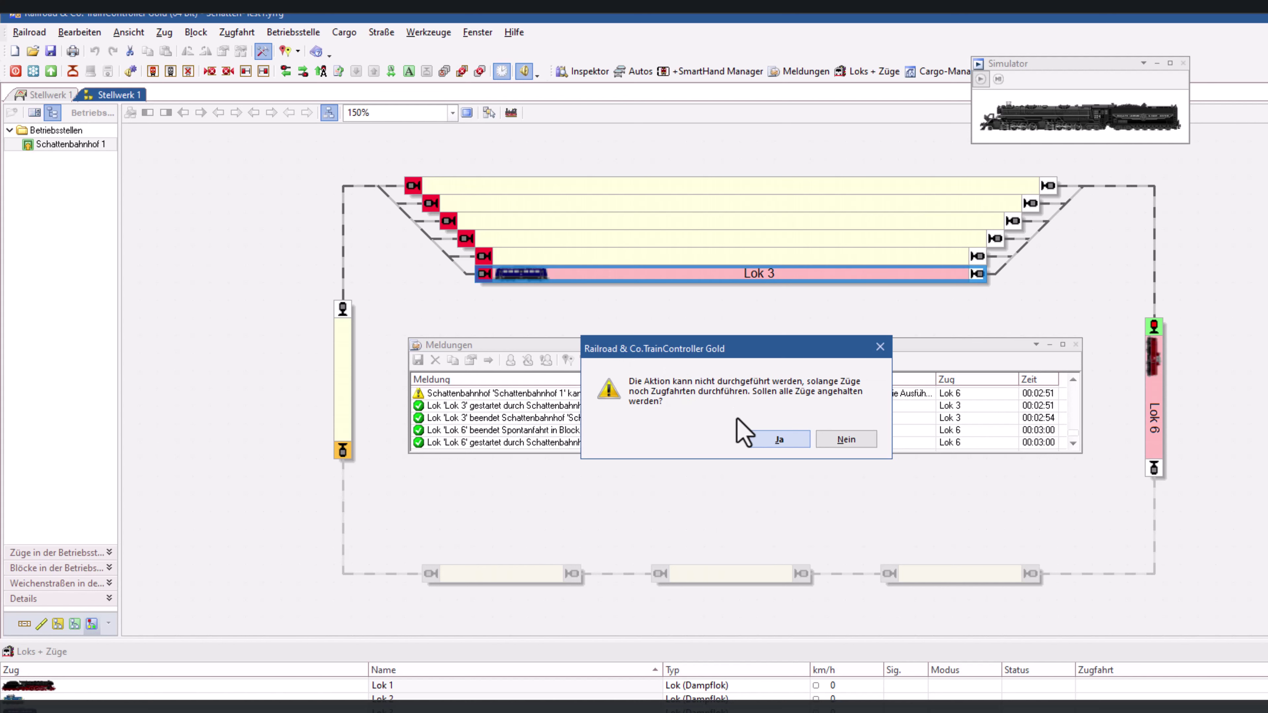
{"action": "left_click", "coordinate": [759, 437]}
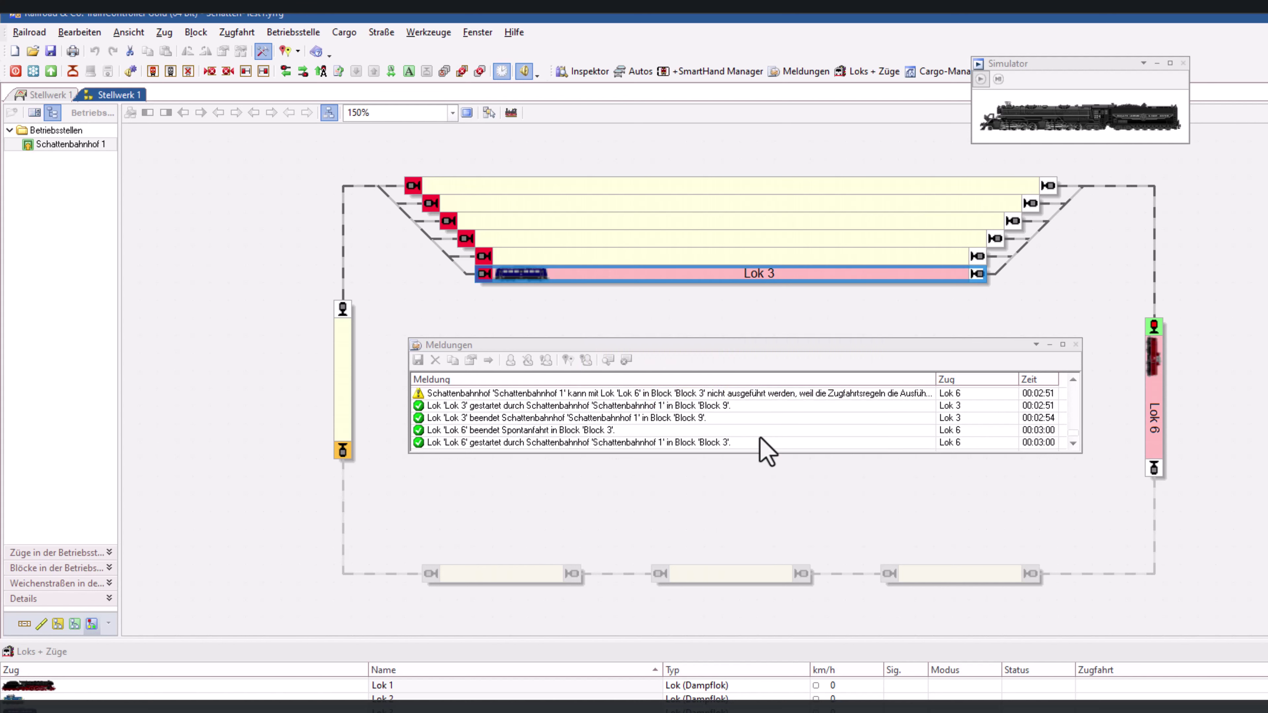
{"action": "right_click", "coordinate": [71, 143]}
{"action": "key", "text": "Escape"}
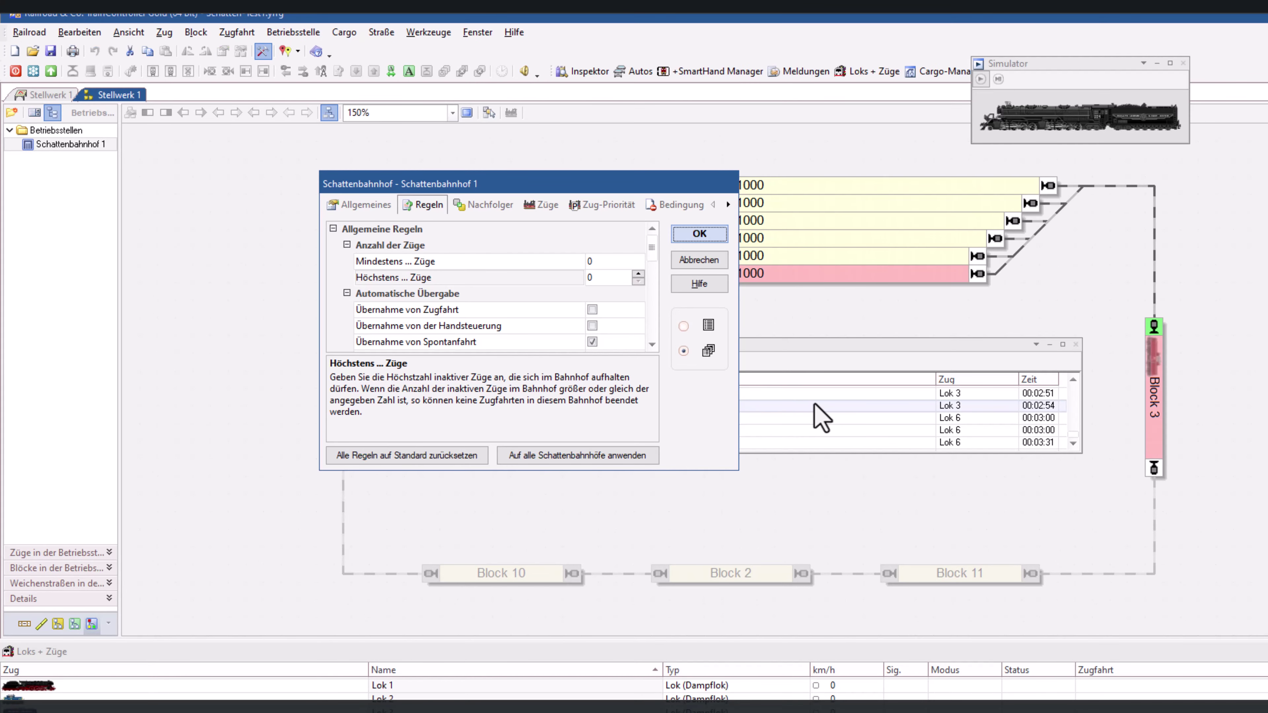
{"action": "left_click_drag", "start_coordinate": [603, 187], "coordinate": [851, 333]}
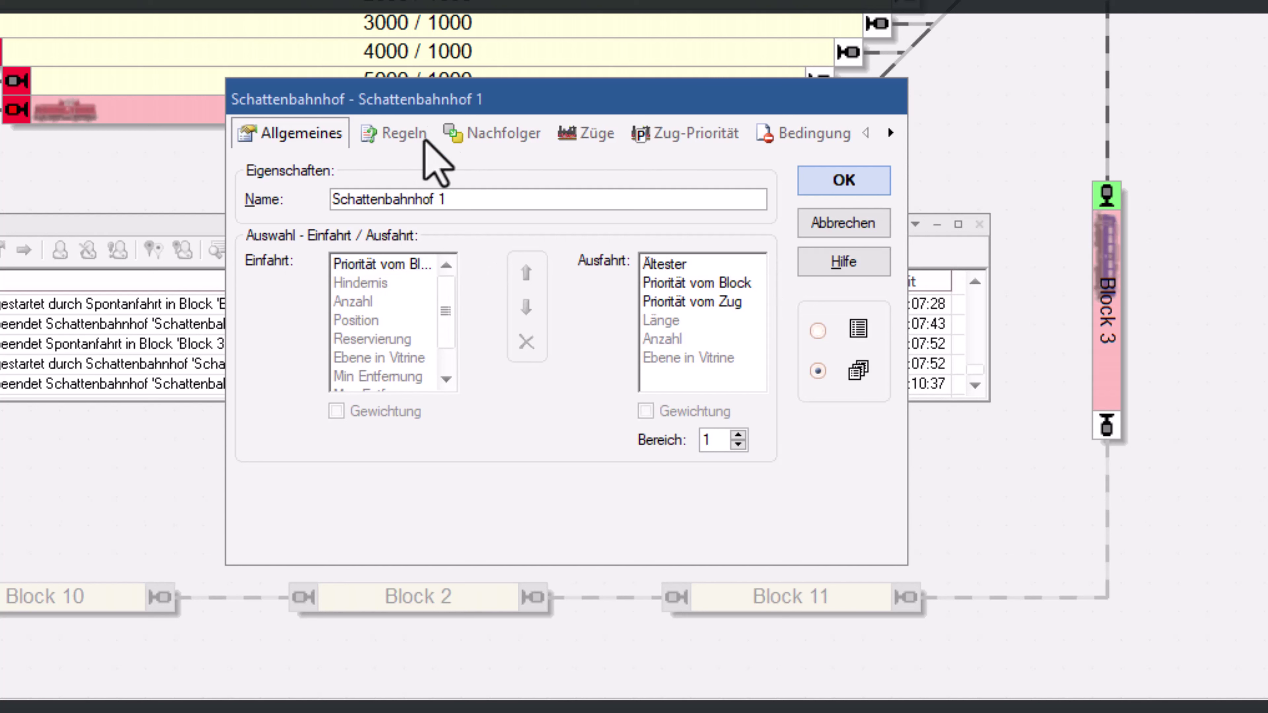
- Enable Hindernis as an Einfahrt criterion of Schattenbahnhof 1, rank it above the block priority, and apply the properties
{"action": "left_click_drag", "start_coordinate": [436, 93], "coordinate": [414, 144]}
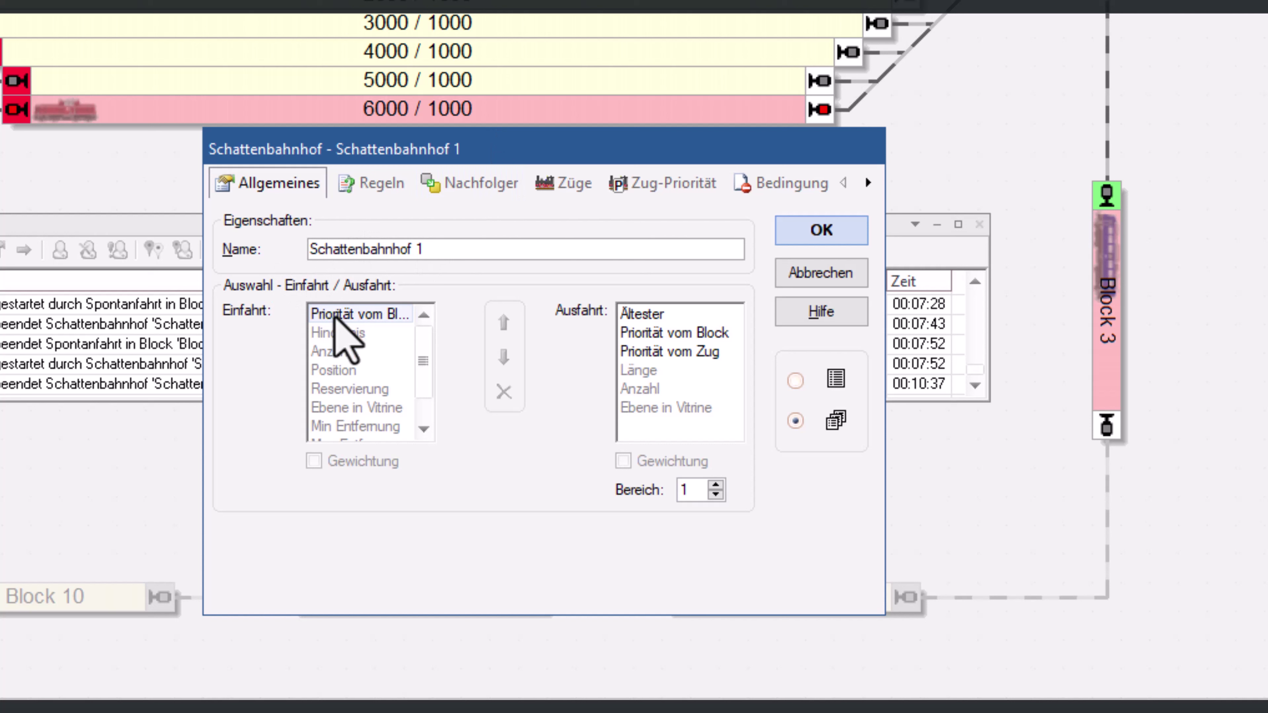
{"action": "left_click", "coordinate": [349, 333]}
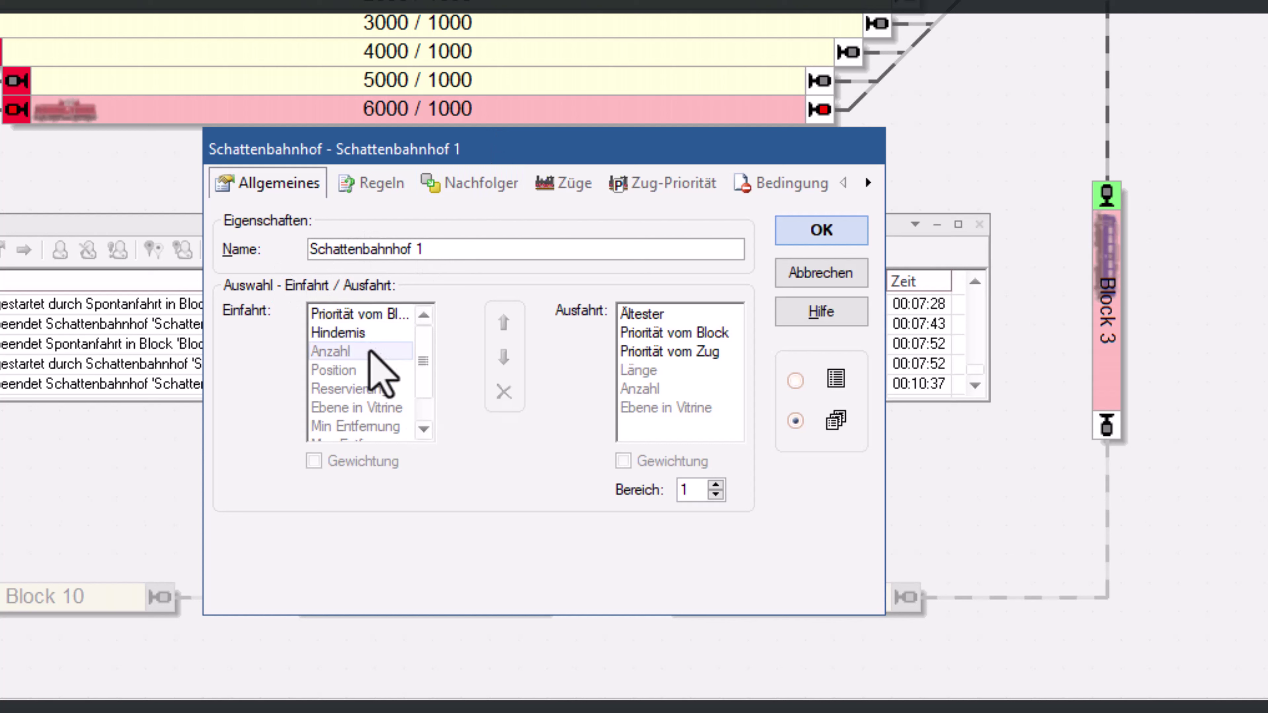
{"action": "double_click", "coordinate": [350, 334]}
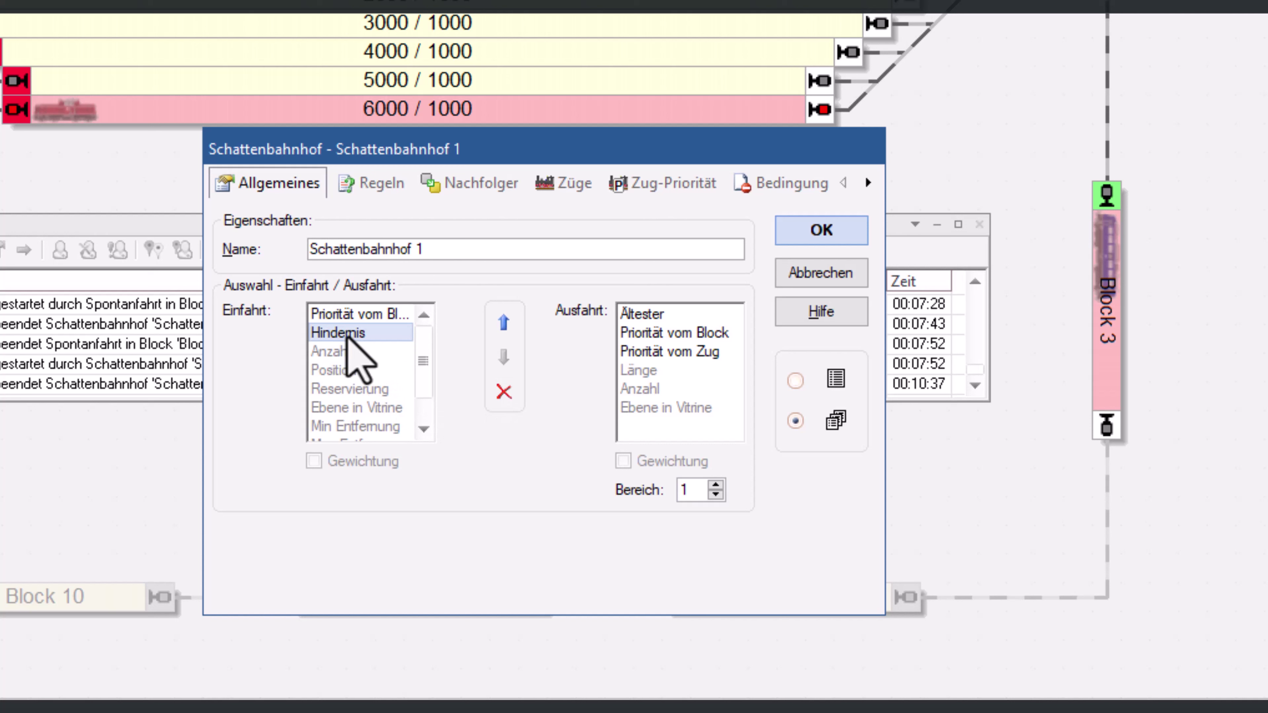
{"action": "left_click", "coordinate": [503, 323]}
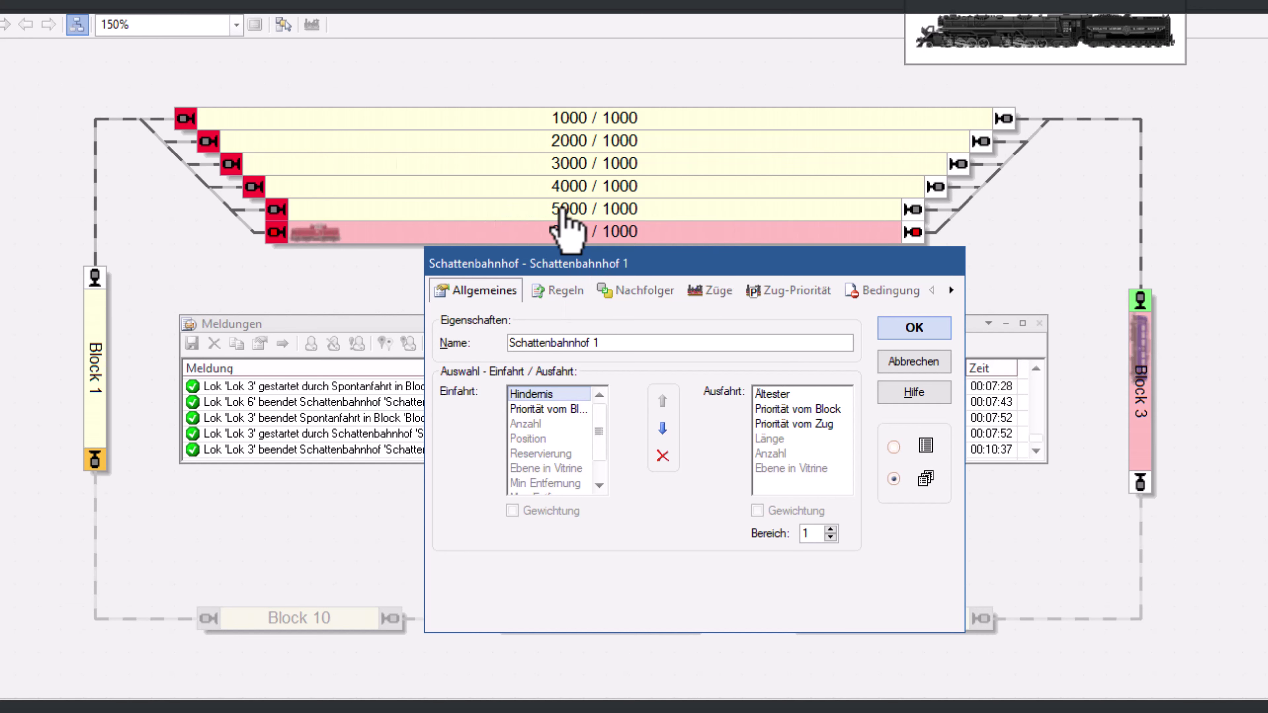
{"action": "mouse_move", "coordinate": [575, 214]}
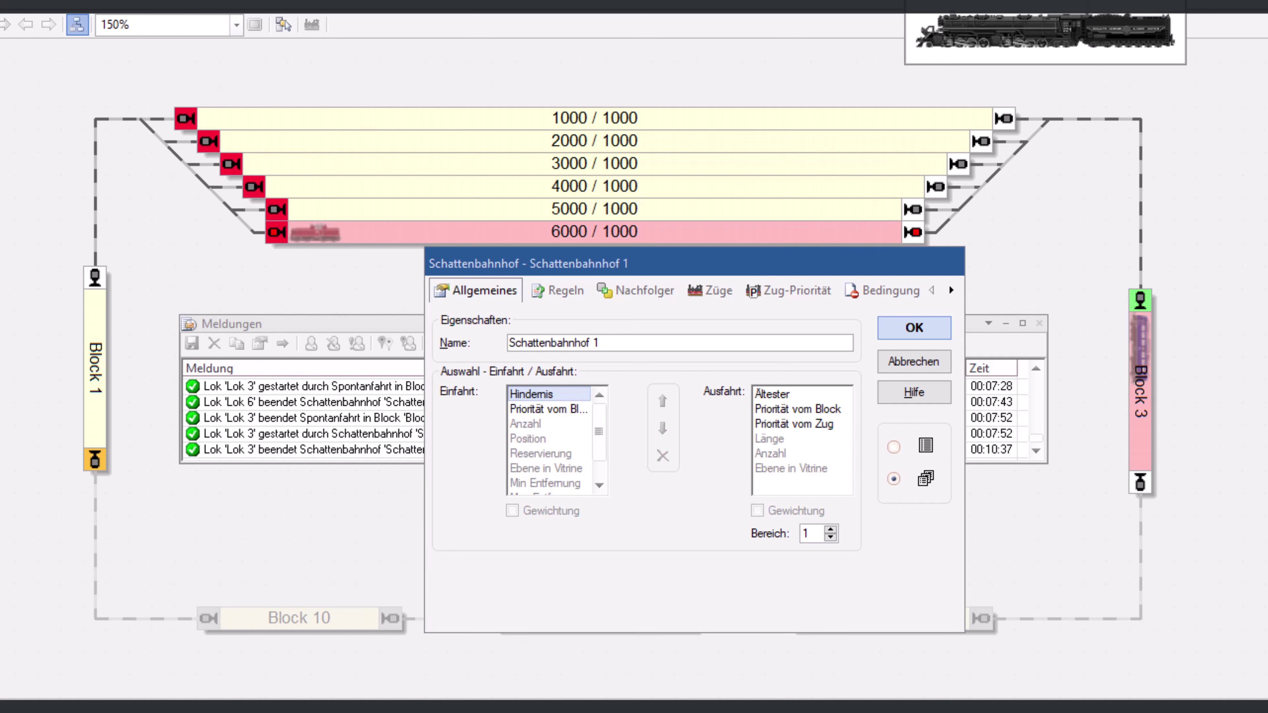
{"action": "left_click", "coordinate": [910, 328]}
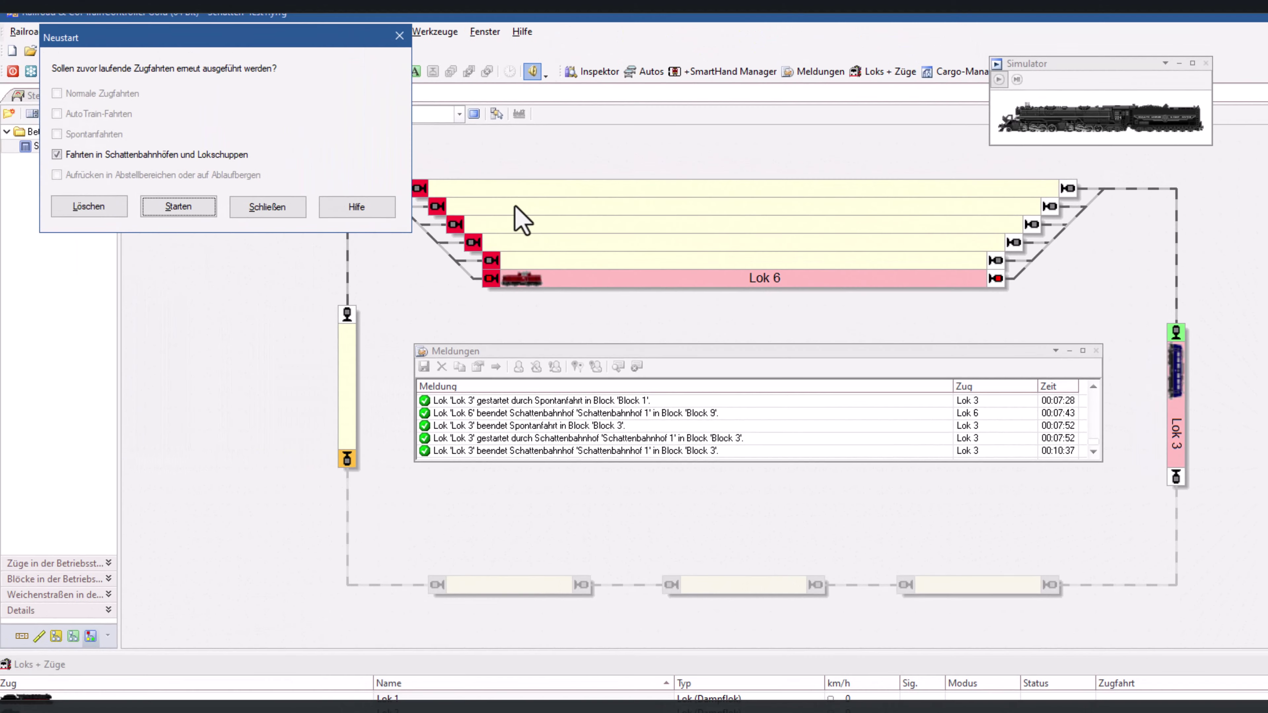
- Restart the earlier Schattenbahnhof runs and run the simulator to let Lok 3 enter from Block 3
{"action": "left_click", "coordinate": [179, 209]}
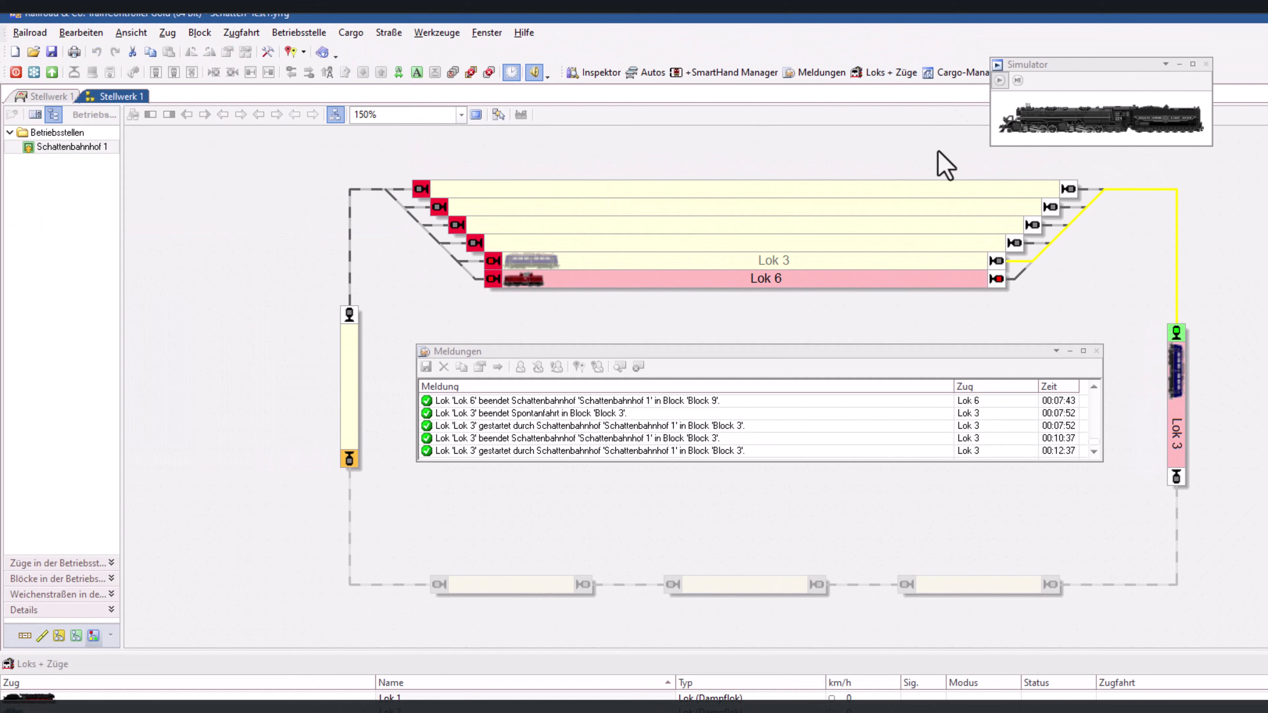
{"action": "left_click", "coordinate": [998, 80]}
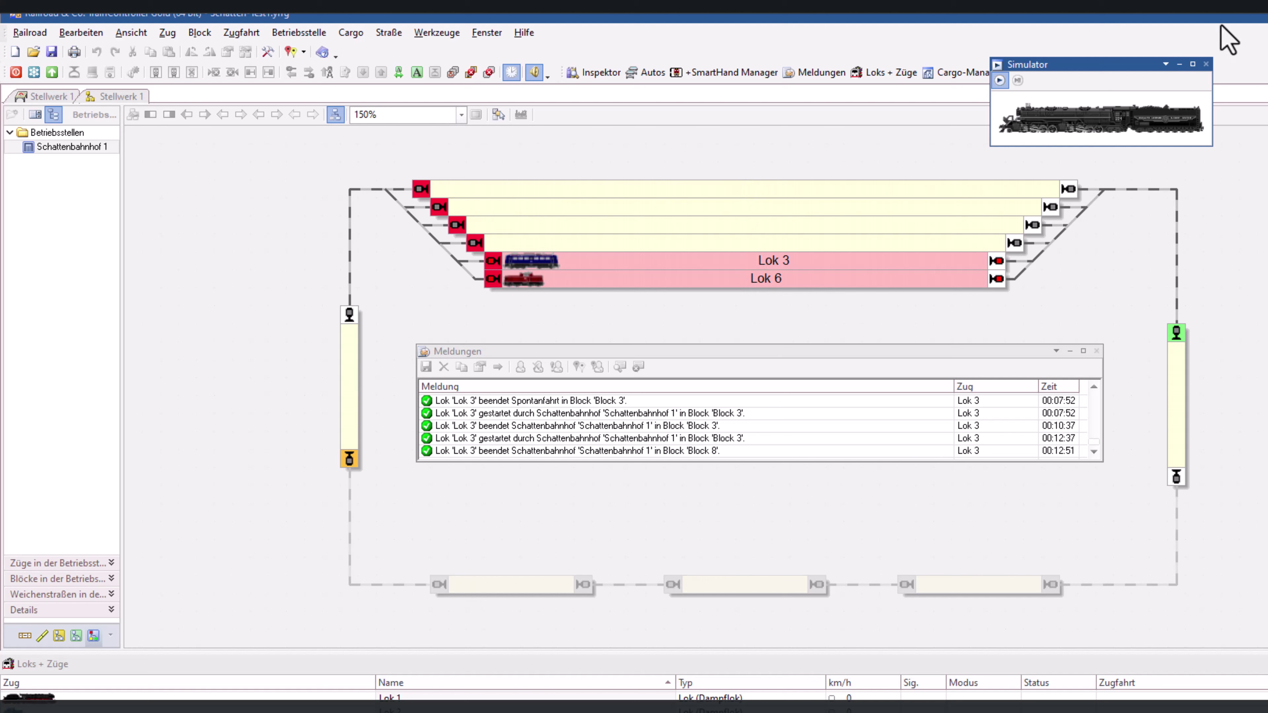
{"action": "left_click", "coordinate": [1228, 39]}
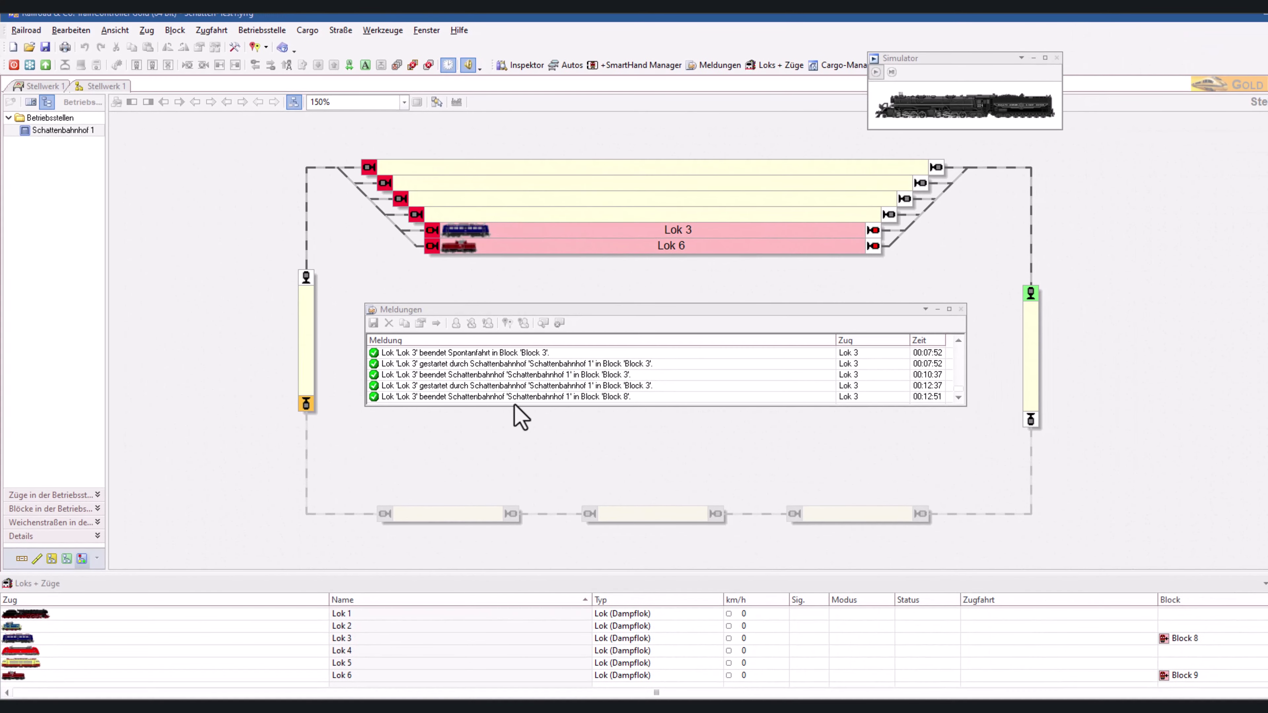
{"action": "left_click", "coordinate": [382, 399]}
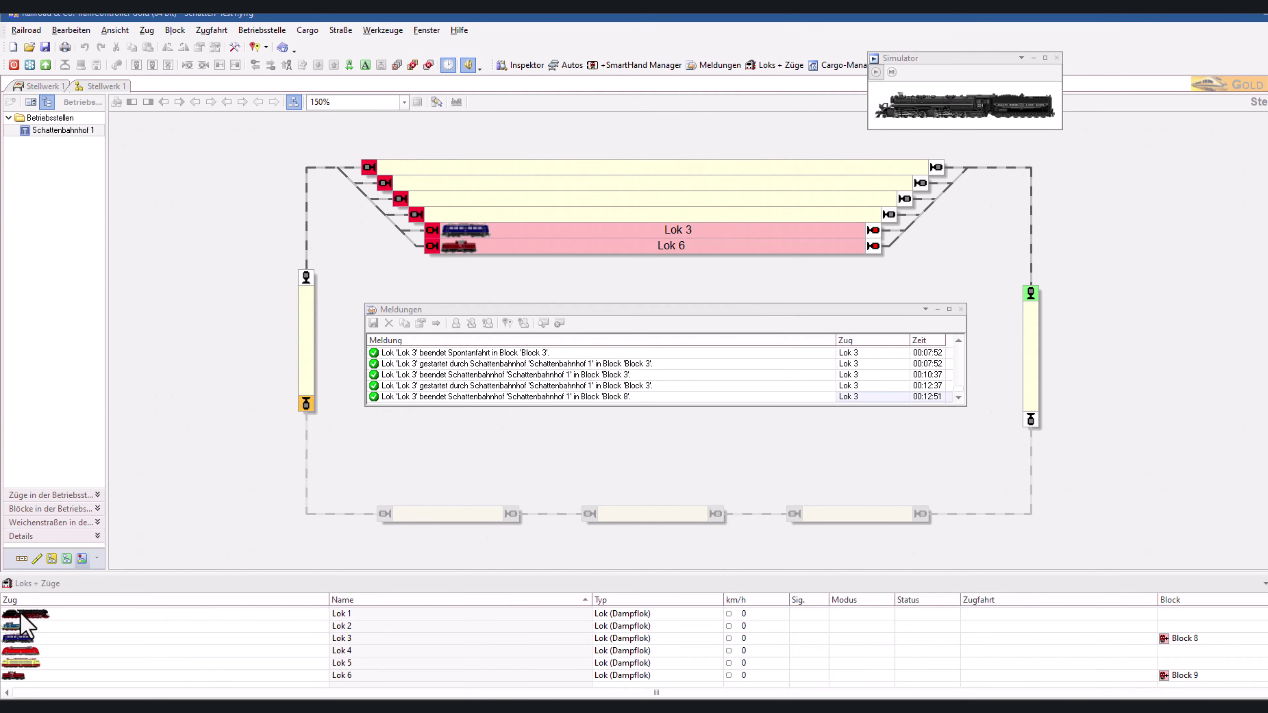
- Place Lok 1 in Block 11, Lok 2 in Block 2 and Lok 4 in Block 10
{"action": "left_click", "coordinate": [52, 615]}
{"action": "left_click", "coordinate": [839, 524]}
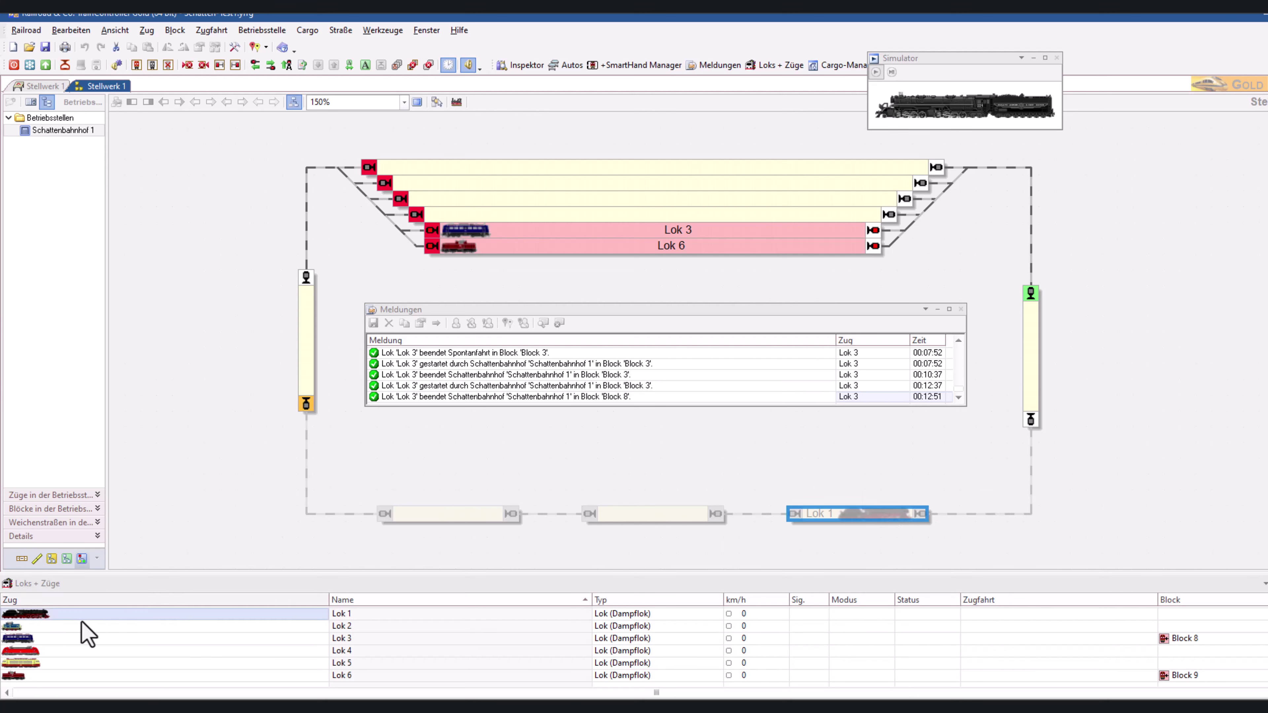
{"action": "left_click", "coordinate": [368, 625]}
{"action": "left_click_drag", "start_coordinate": [659, 525], "coordinate": [660, 523]}
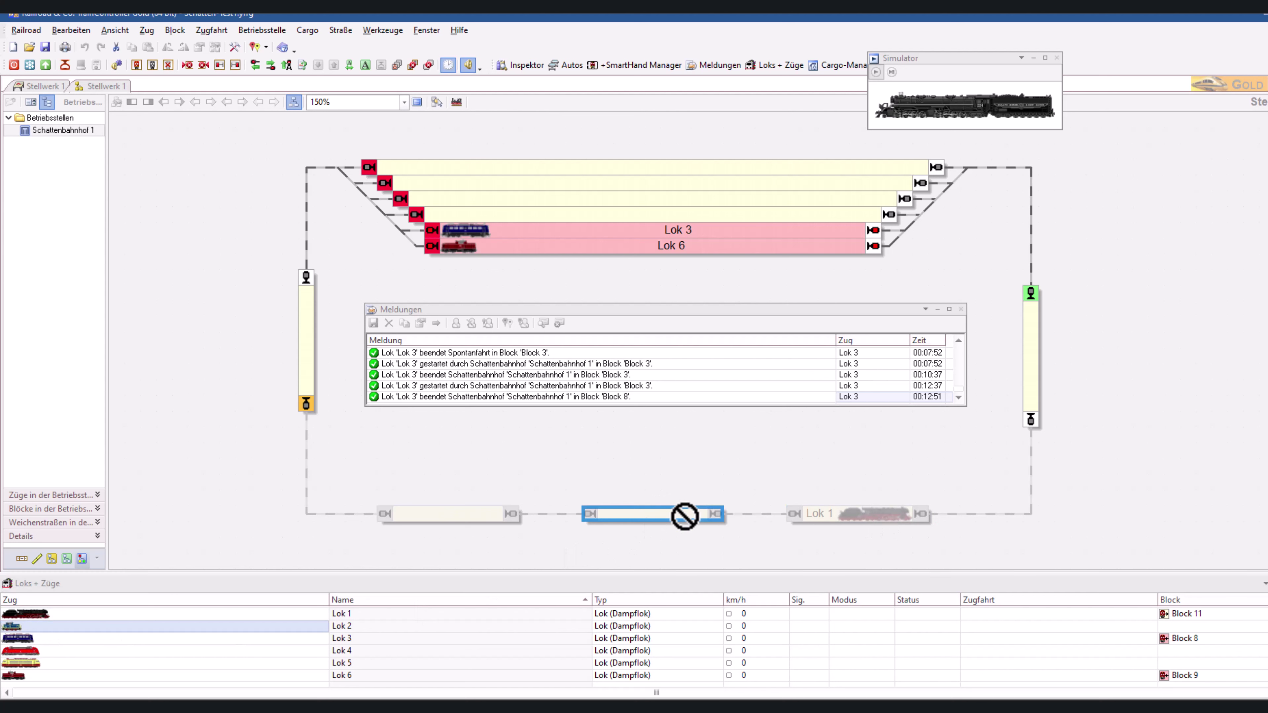
{"action": "left_click_drag", "start_coordinate": [87, 651], "coordinate": [464, 514]}
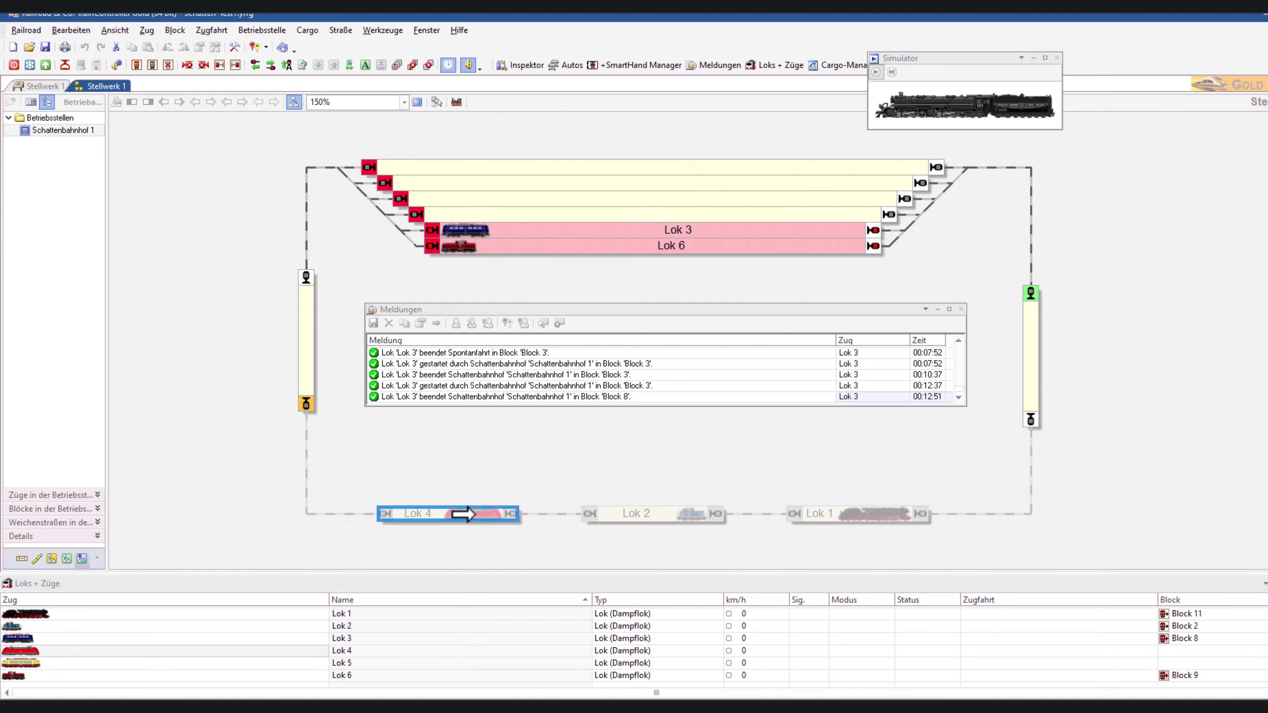
- Run the simulator and start Spontanfahrten for Lok 1, Lok 2 and Lok 4 towards Schattenbahnhof 1
{"action": "left_click", "coordinate": [880, 74]}
{"action": "left_click", "coordinate": [892, 518]}
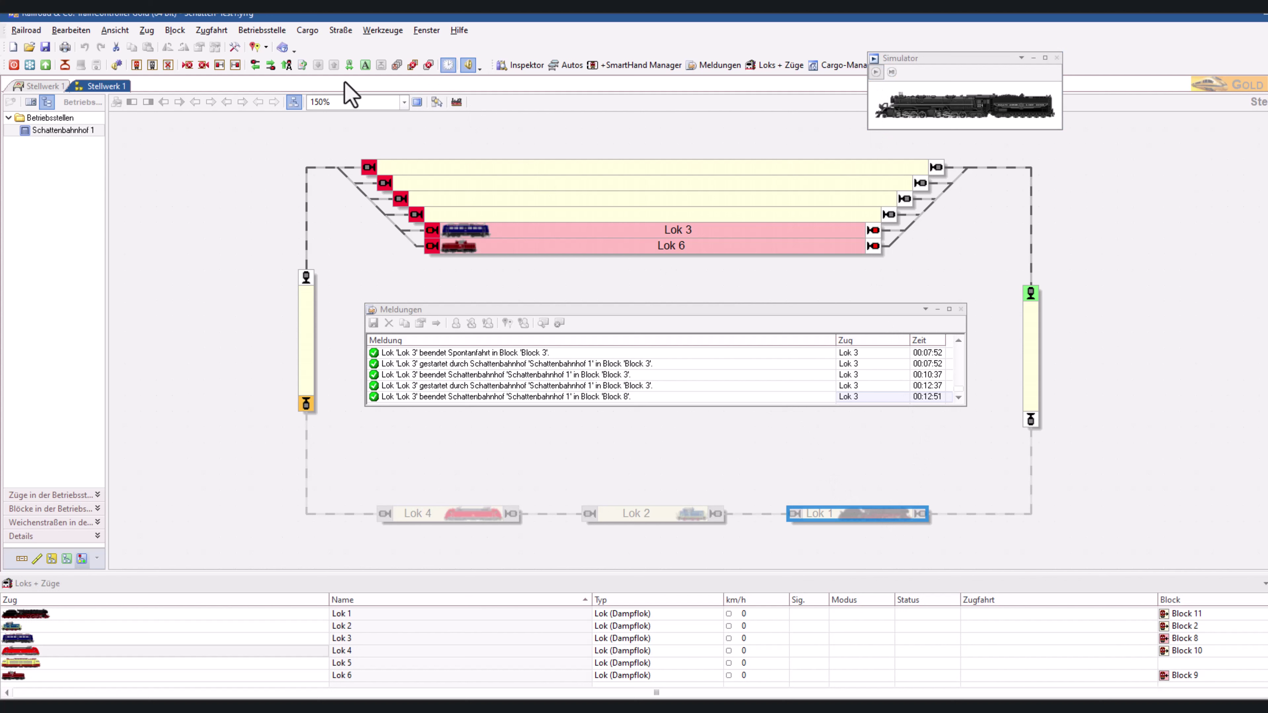
{"action": "left_click", "coordinate": [272, 67]}
{"action": "left_click", "coordinate": [691, 515]}
{"action": "left_click", "coordinate": [271, 68]}
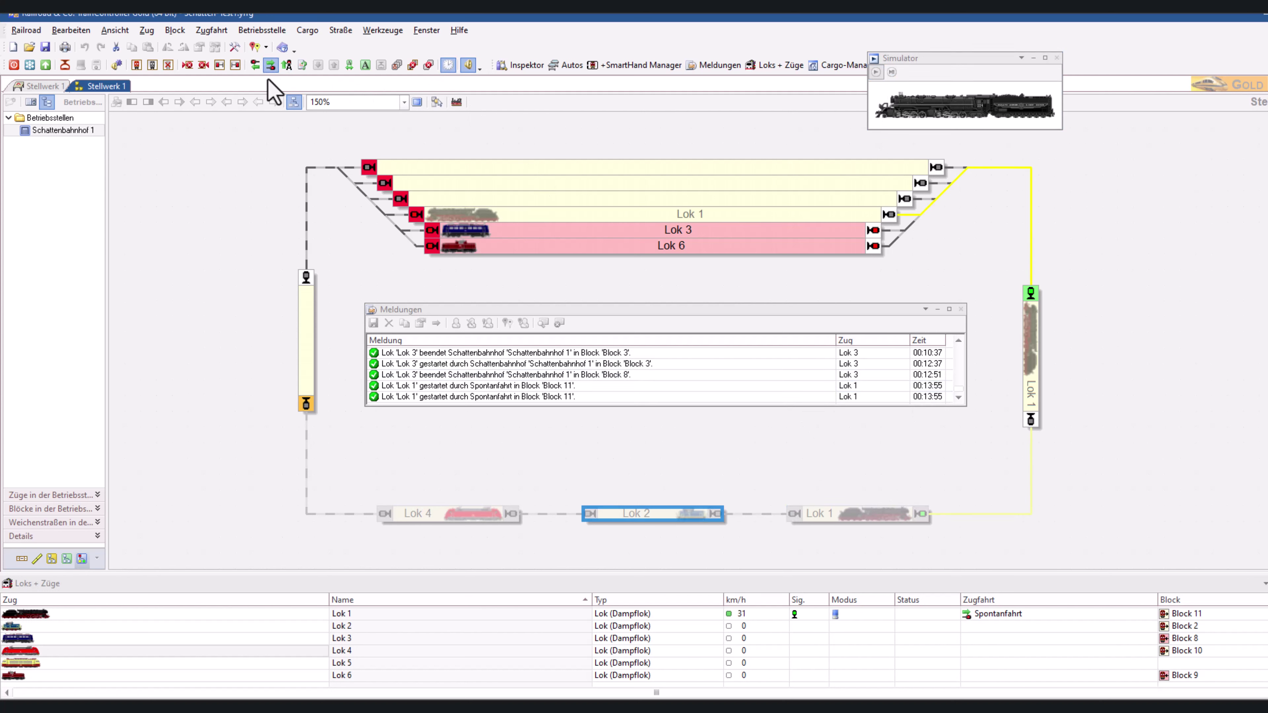
{"action": "left_click", "coordinate": [484, 518]}
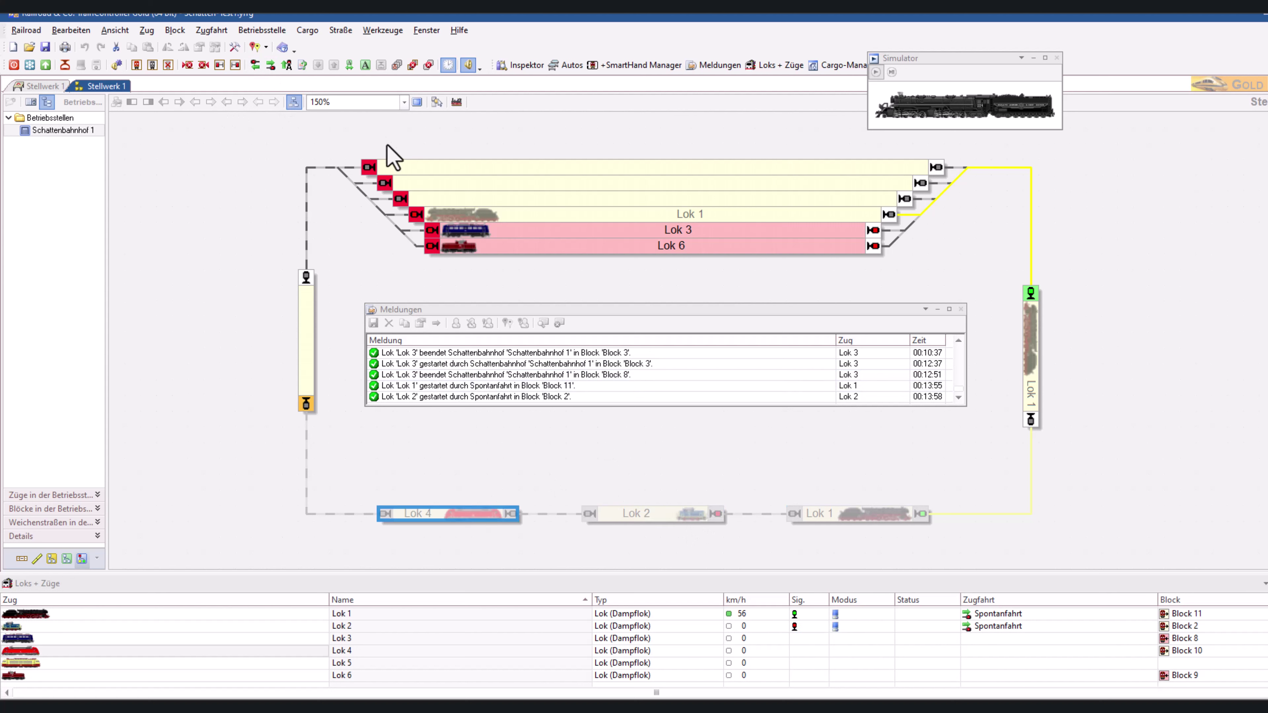
{"action": "left_click", "coordinate": [270, 65]}
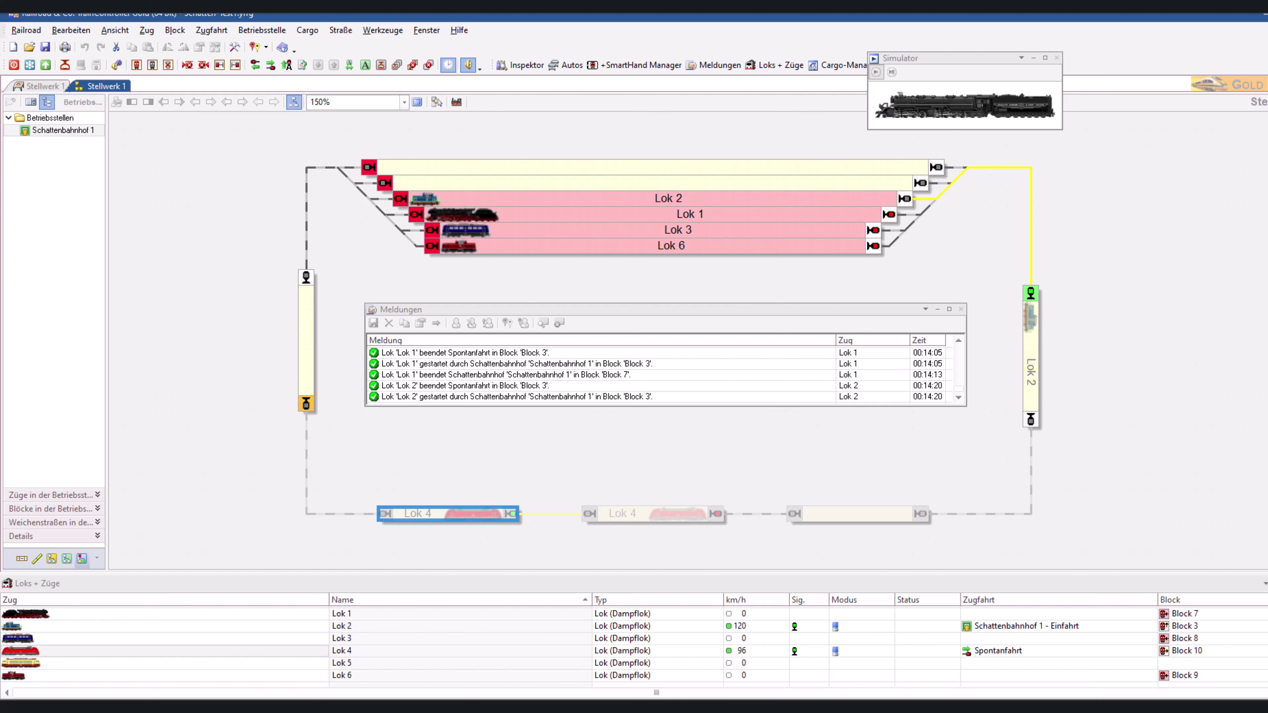
- Place Lok 5 in Block 10, behind the departed Lok 4
{"action": "mouse_move", "coordinate": [19, 663]}
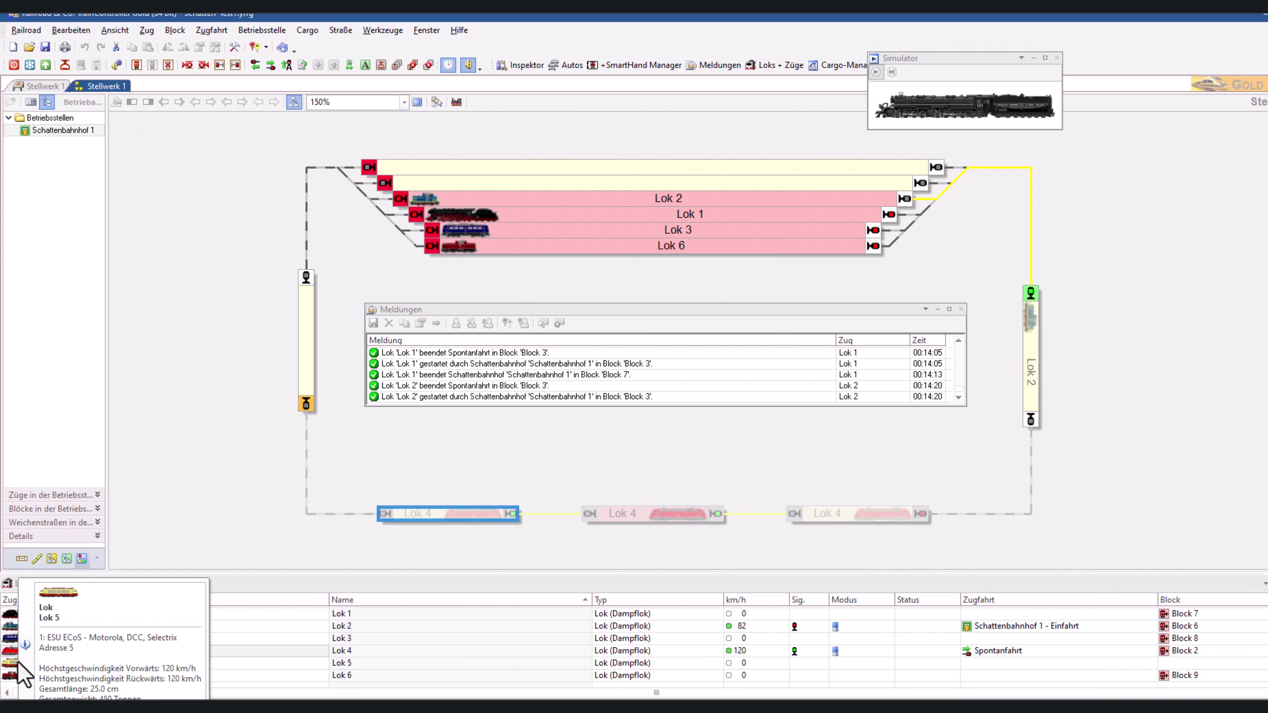
{"action": "left_click_drag", "start_coordinate": [71, 662], "coordinate": [480, 516]}
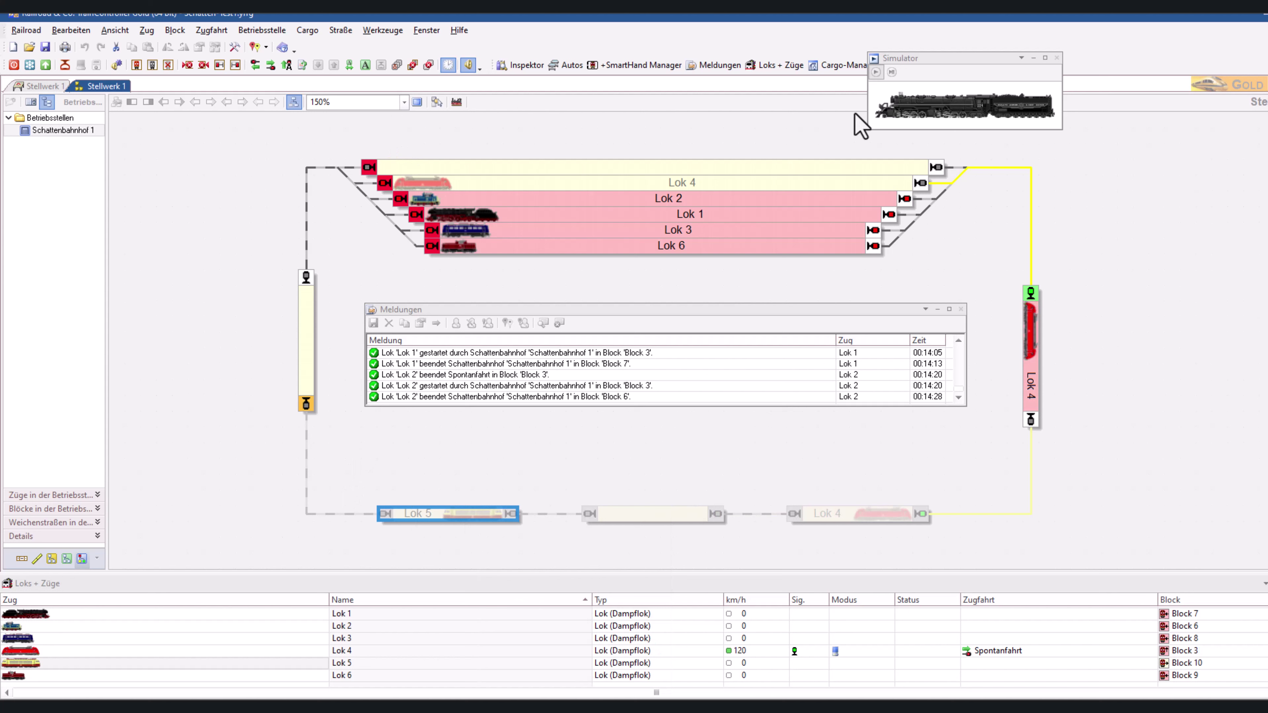
- Start a Spontanfahrt for Lok 5 from Block 10
{"action": "left_click", "coordinate": [270, 65]}
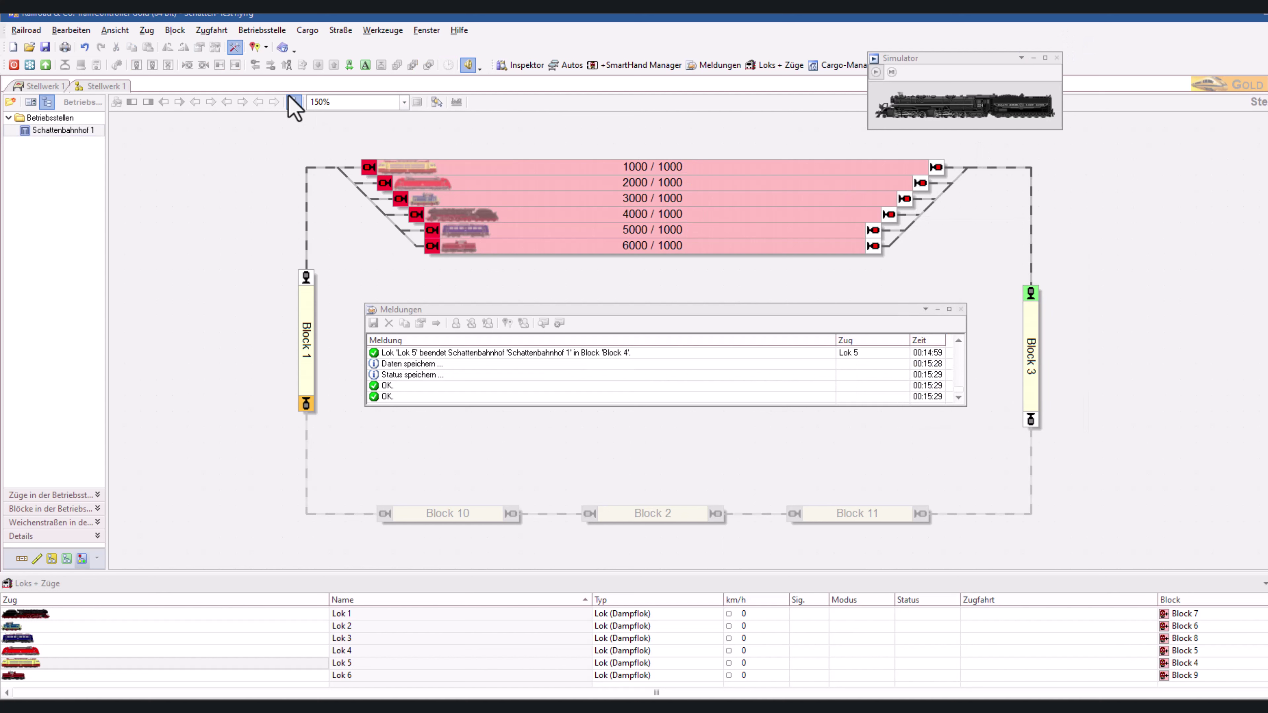
- Create a new locomotive, Lok 7, and set its digital address to 7
{"action": "left_click", "coordinate": [147, 31]}
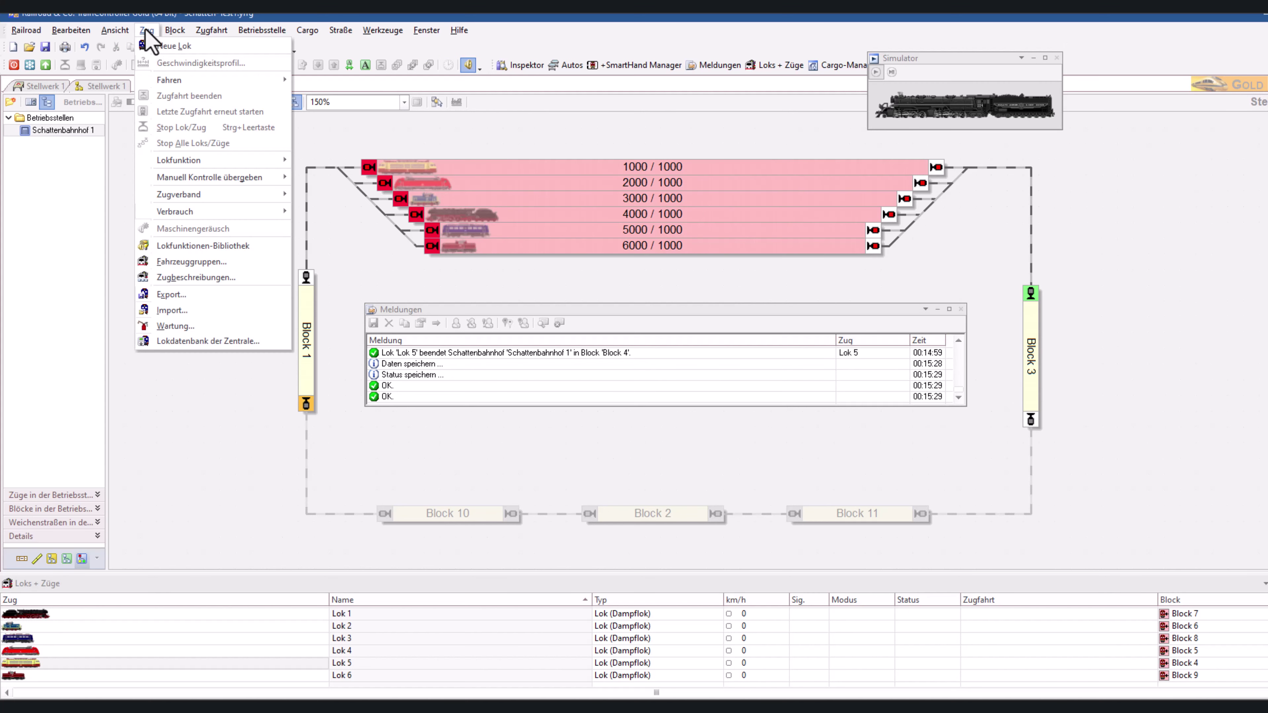
{"action": "left_click", "coordinate": [165, 48]}
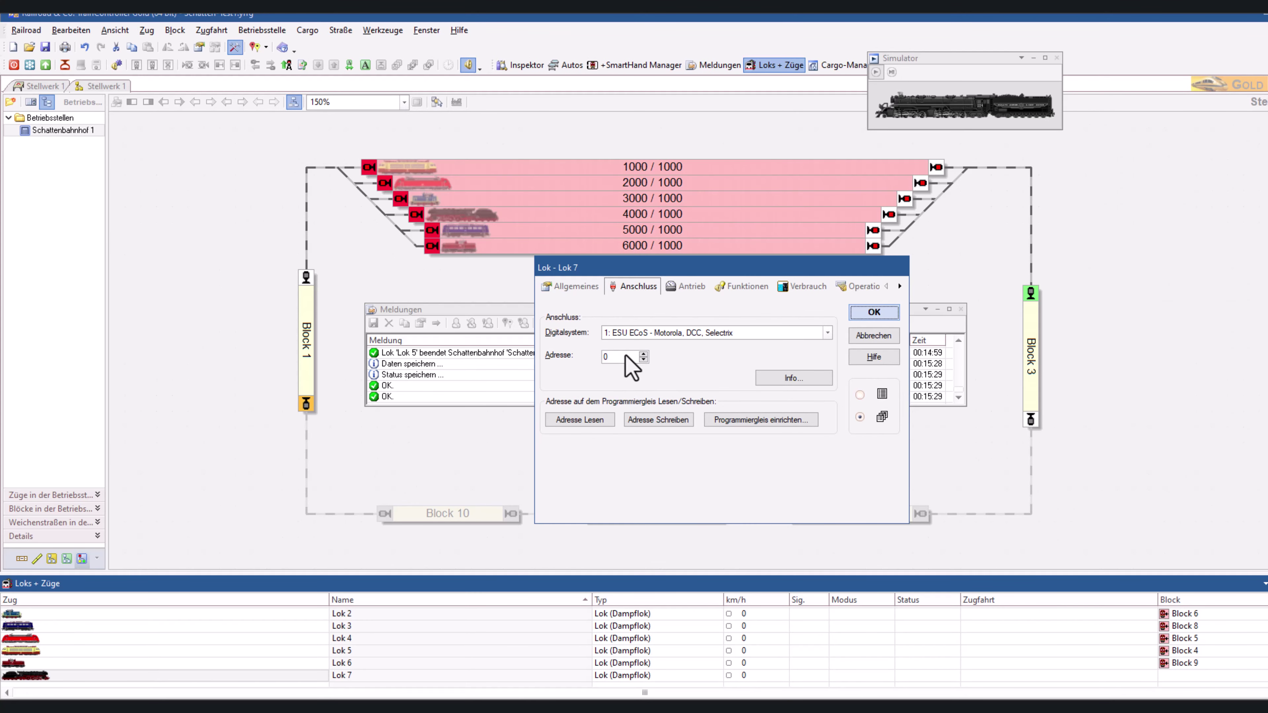
{"action": "double_click", "coordinate": [616, 357]}
{"action": "type", "text": "7"}
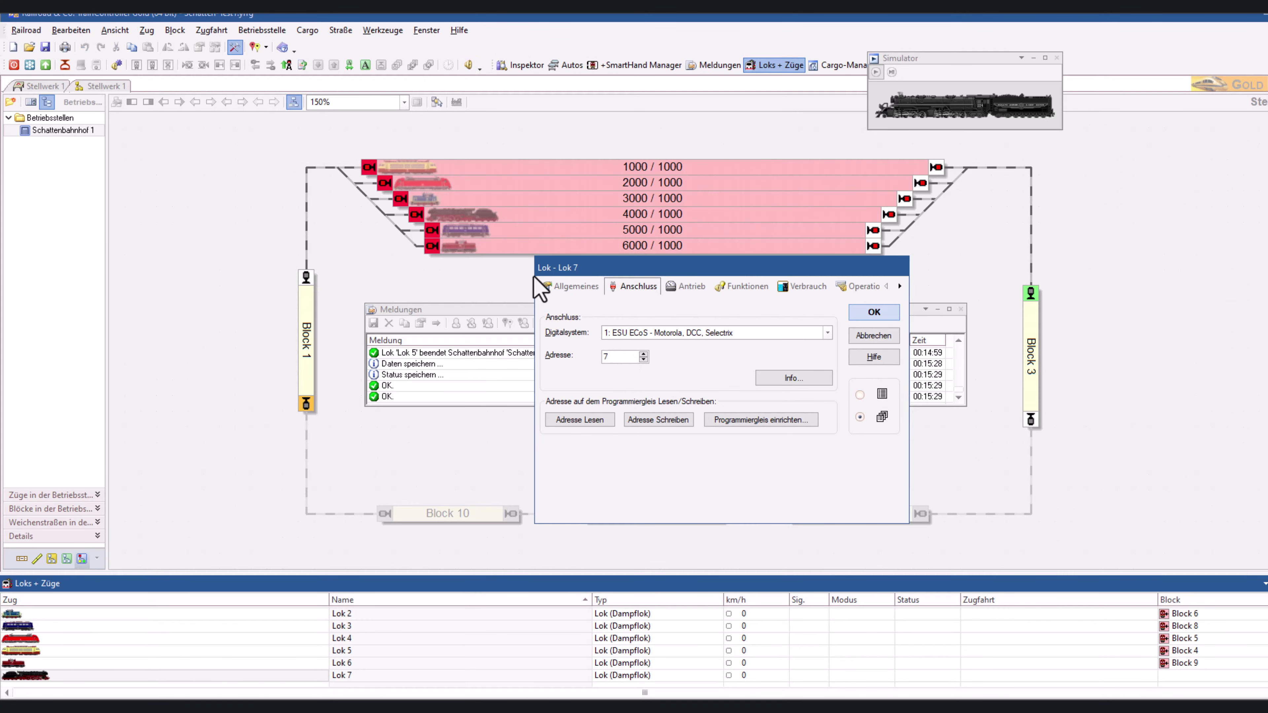
- Give Lok 7 the last German steam locomotive picture and a length of 30.0 cm, and add a new function entry
{"action": "left_click", "coordinate": [562, 287]}
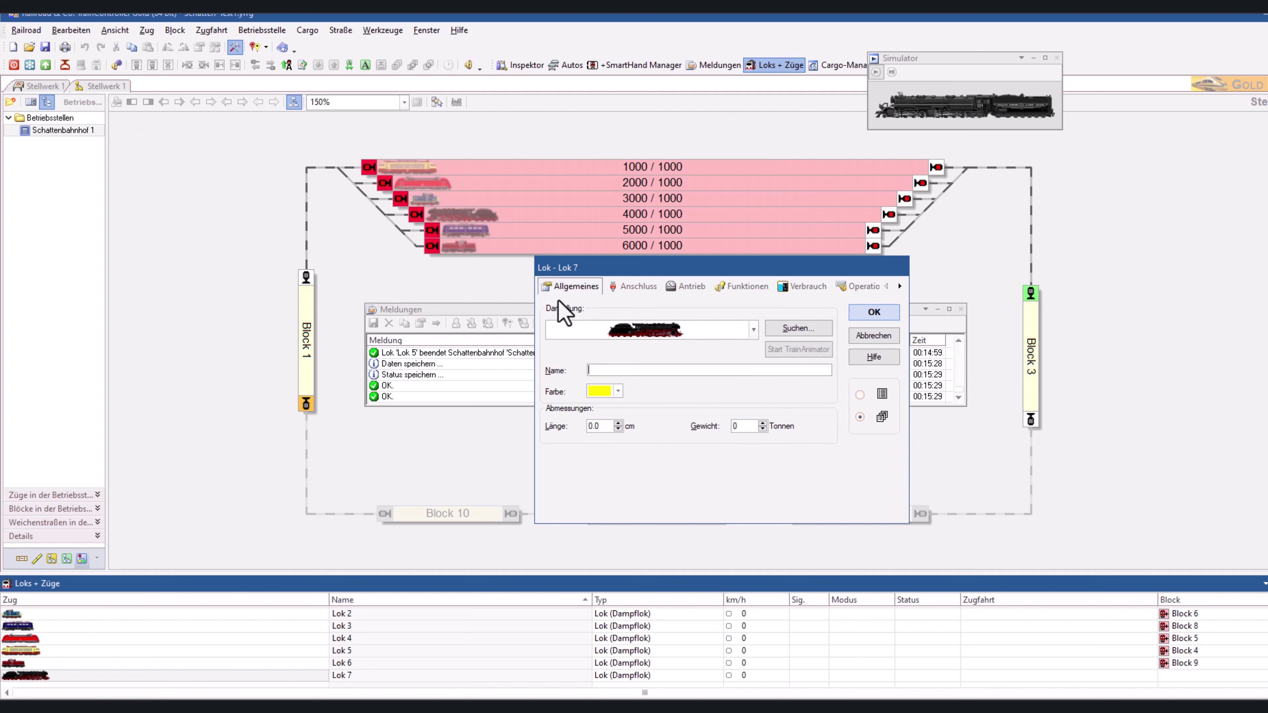
{"action": "left_click", "coordinate": [753, 330]}
{"action": "scroll", "coordinate": [712, 447], "scroll_direction": "down", "scroll_amount": 1}
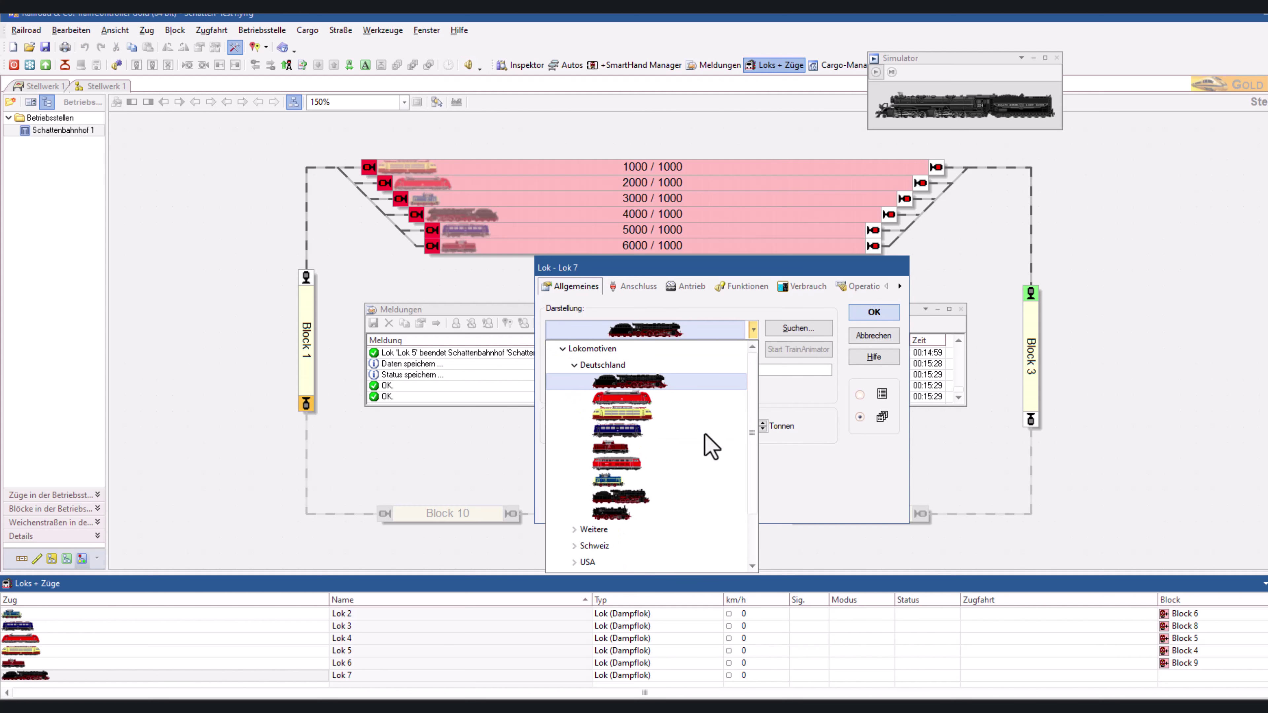
{"action": "left_click", "coordinate": [639, 514]}
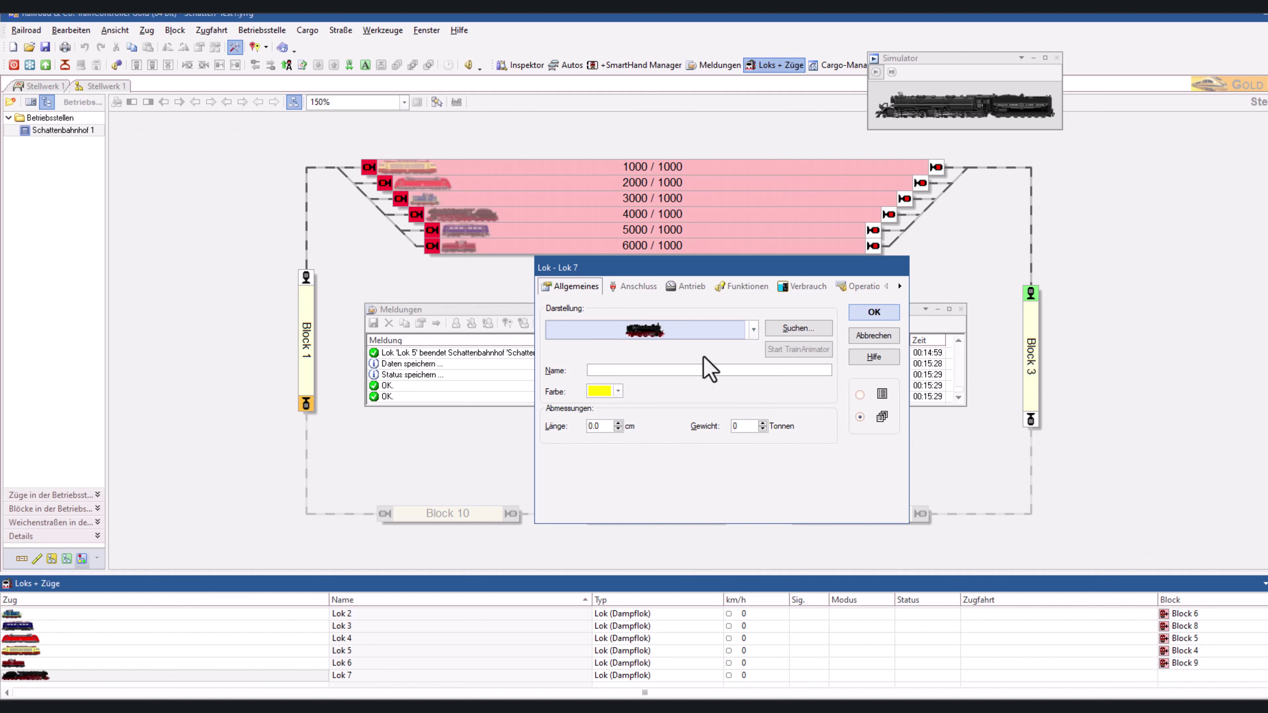
{"action": "left_click", "coordinate": [599, 426]}
{"action": "type", "text": "30.0"}
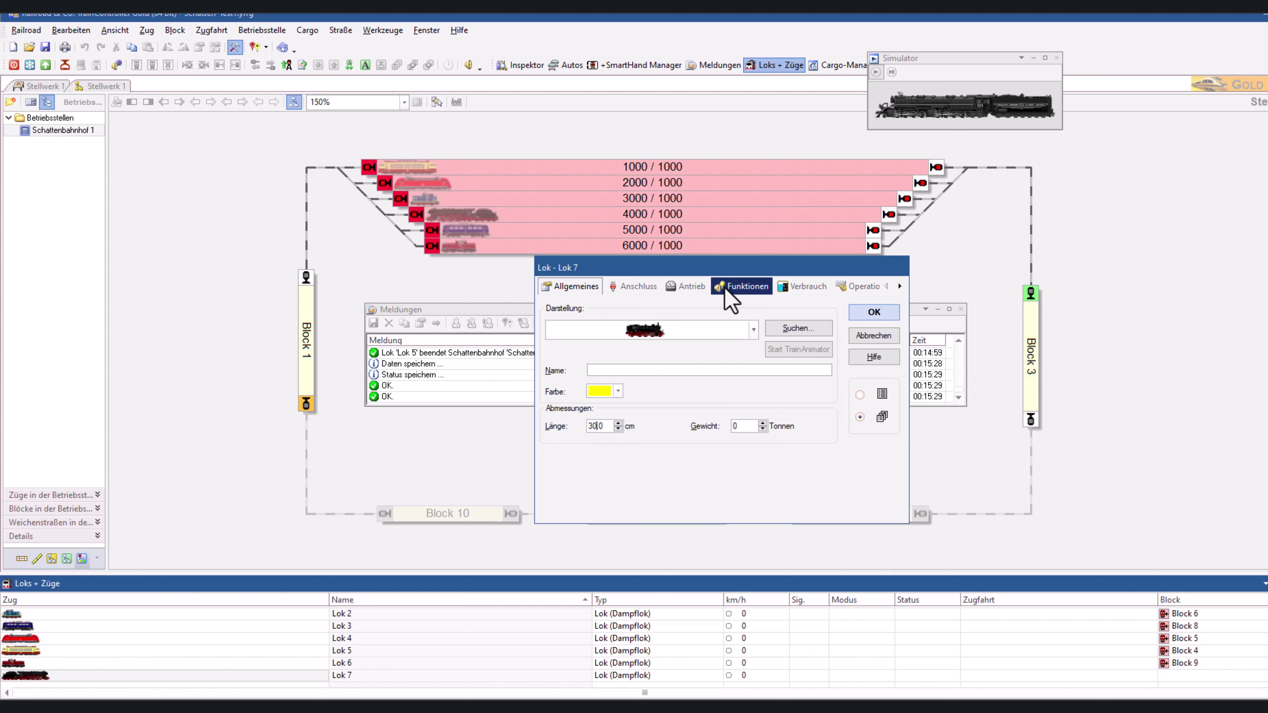
{"action": "left_click", "coordinate": [727, 289]}
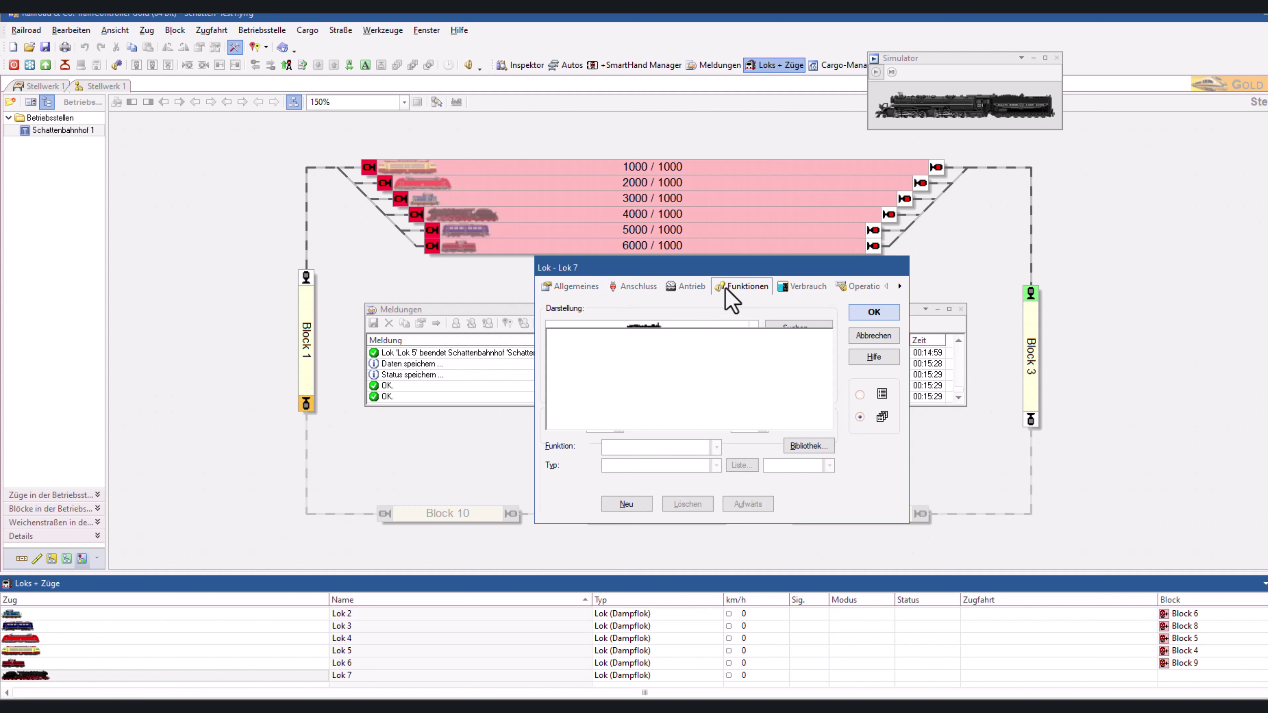
{"action": "left_click", "coordinate": [626, 504]}
{"action": "left_click", "coordinate": [874, 312]}
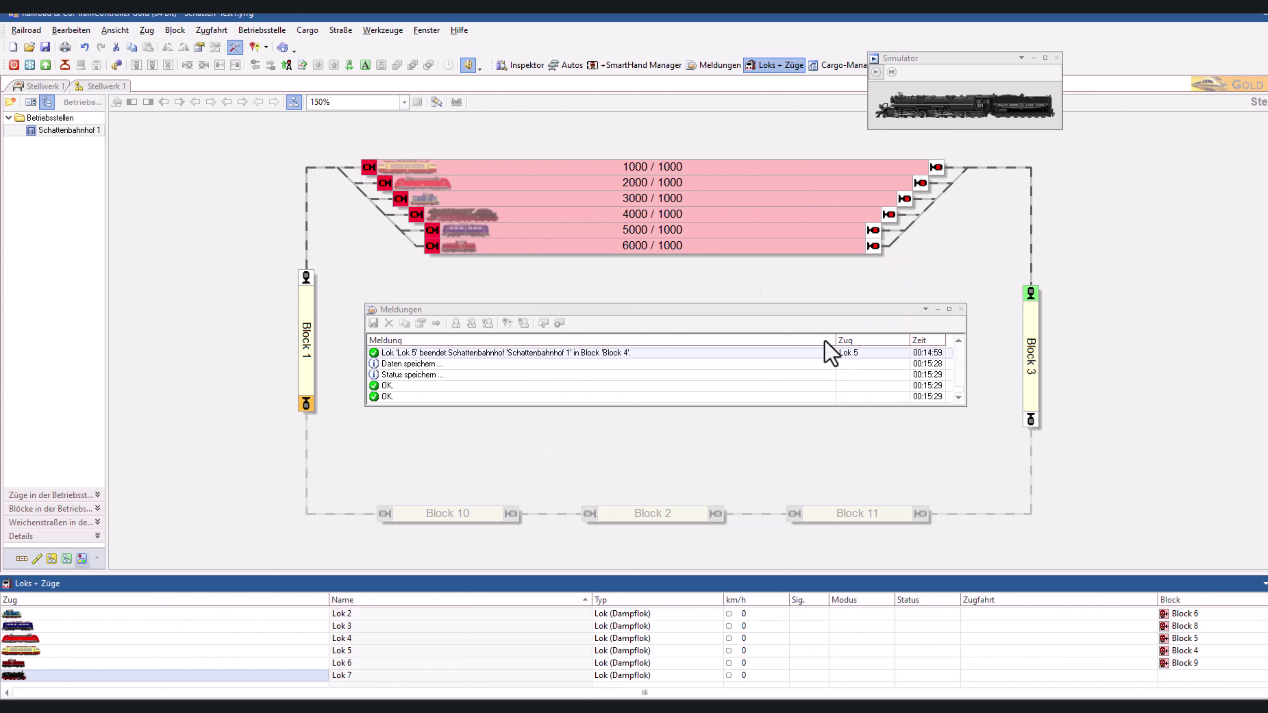
- Return to operation and place Lok 7 in Block 2, facing Block 11
{"action": "left_click", "coordinate": [235, 48]}
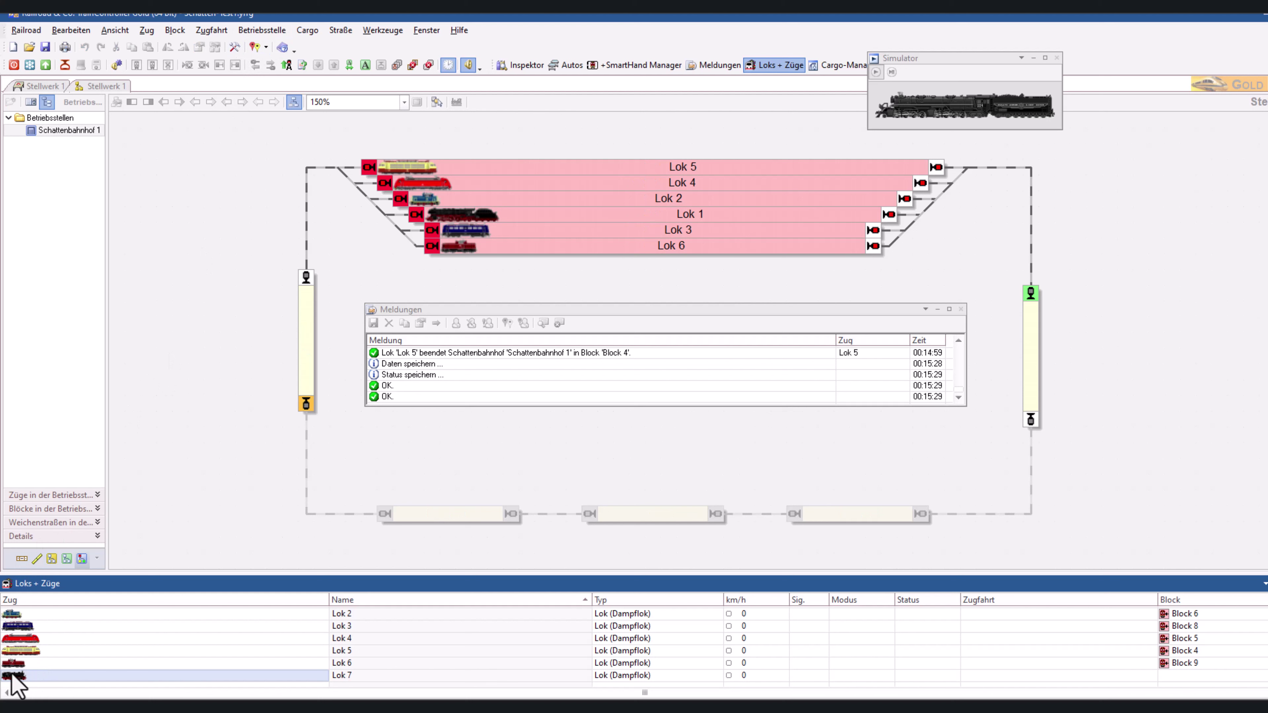
{"action": "left_click", "coordinate": [615, 512]}
{"action": "left_click", "coordinate": [614, 512]}
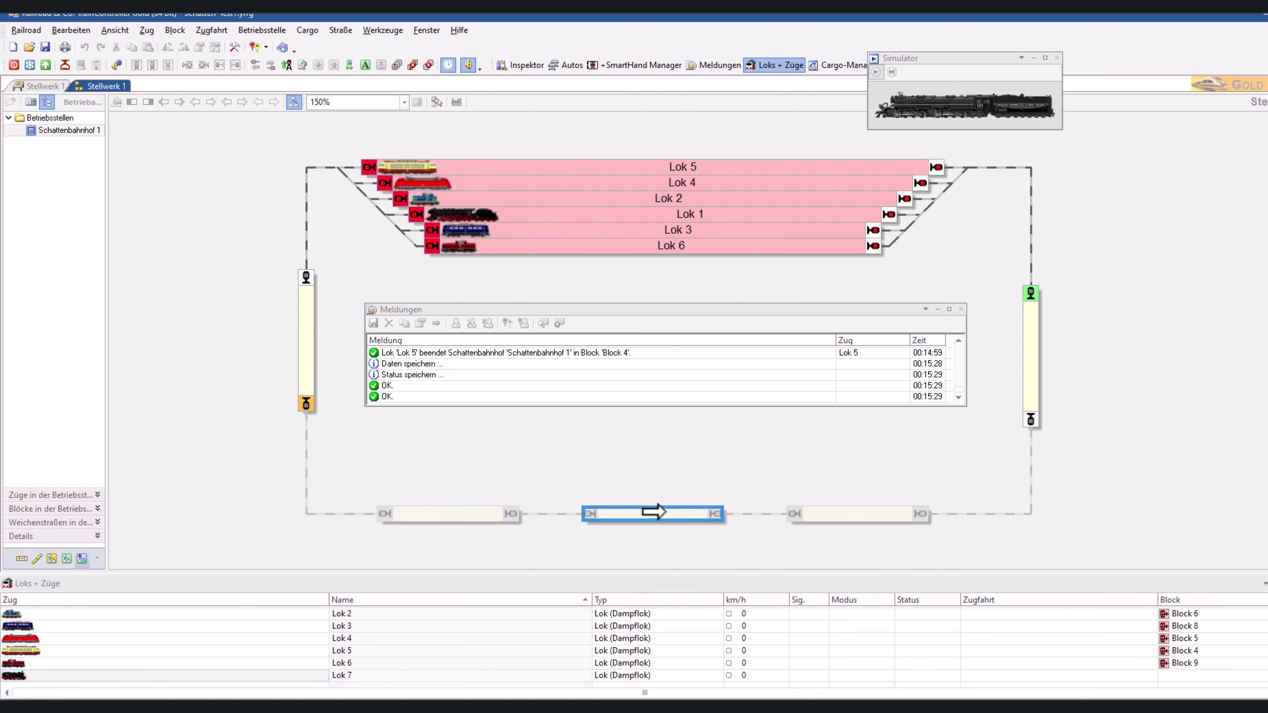
{"action": "left_click_drag", "start_coordinate": [654, 512], "coordinate": [654, 515]}
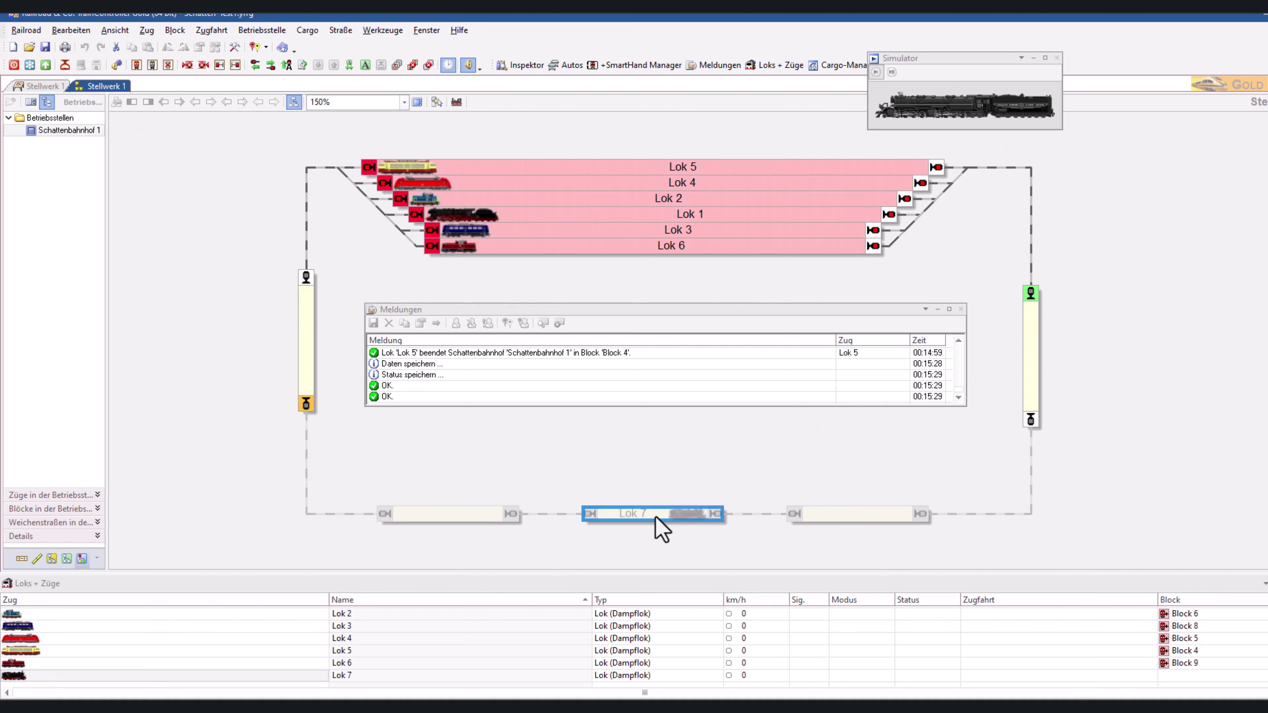
{"action": "mouse_move", "coordinate": [651, 515]}
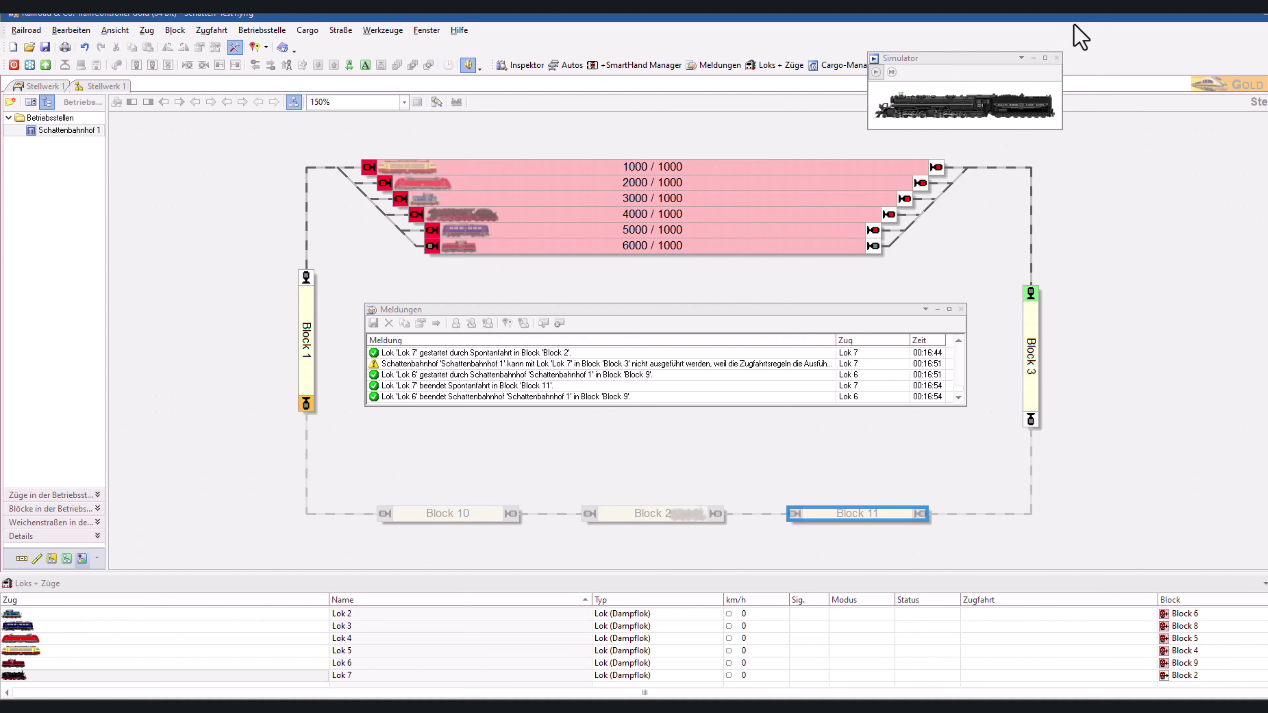
- In the entry rules of Schattenbahnhof 1, choose Warten for Voll and enable Platz schaffen
{"action": "left_click", "coordinate": [197, 219]}
{"action": "left_click", "coordinate": [56, 132]}
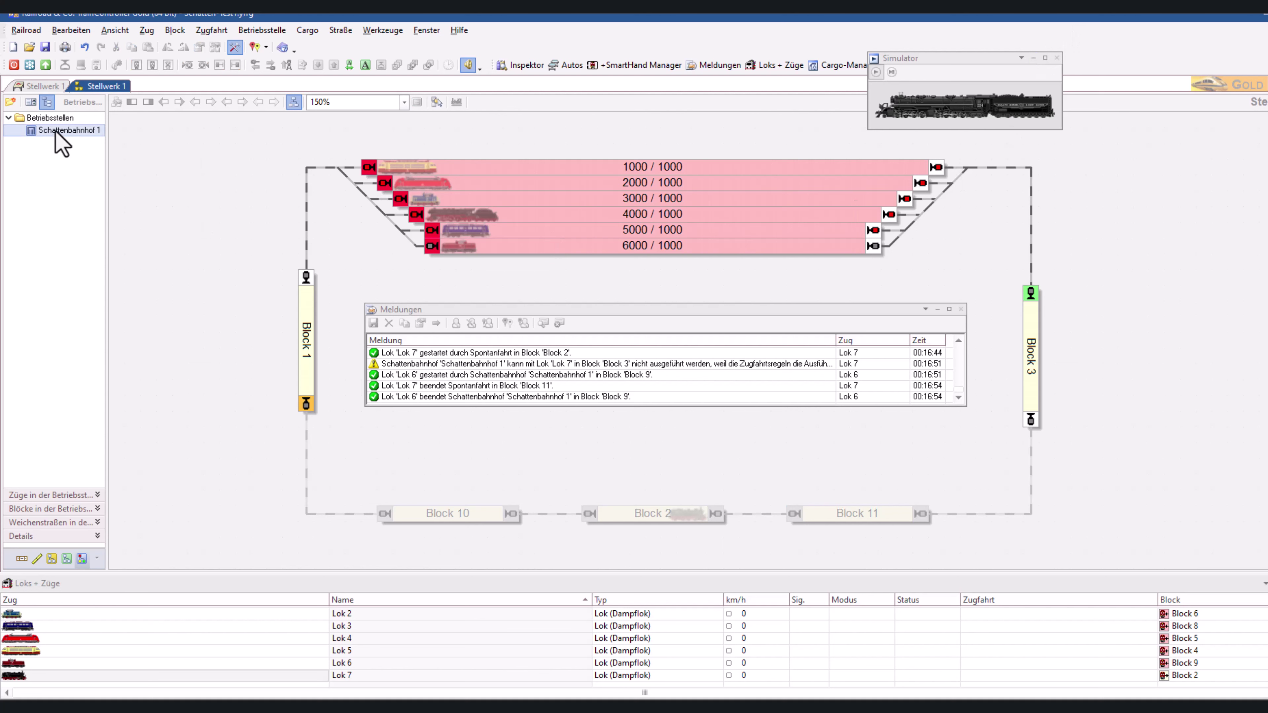
{"action": "right_click", "coordinate": [56, 134]}
{"action": "key", "text": "Escape"}
{"action": "left_click", "coordinate": [374, 260]}
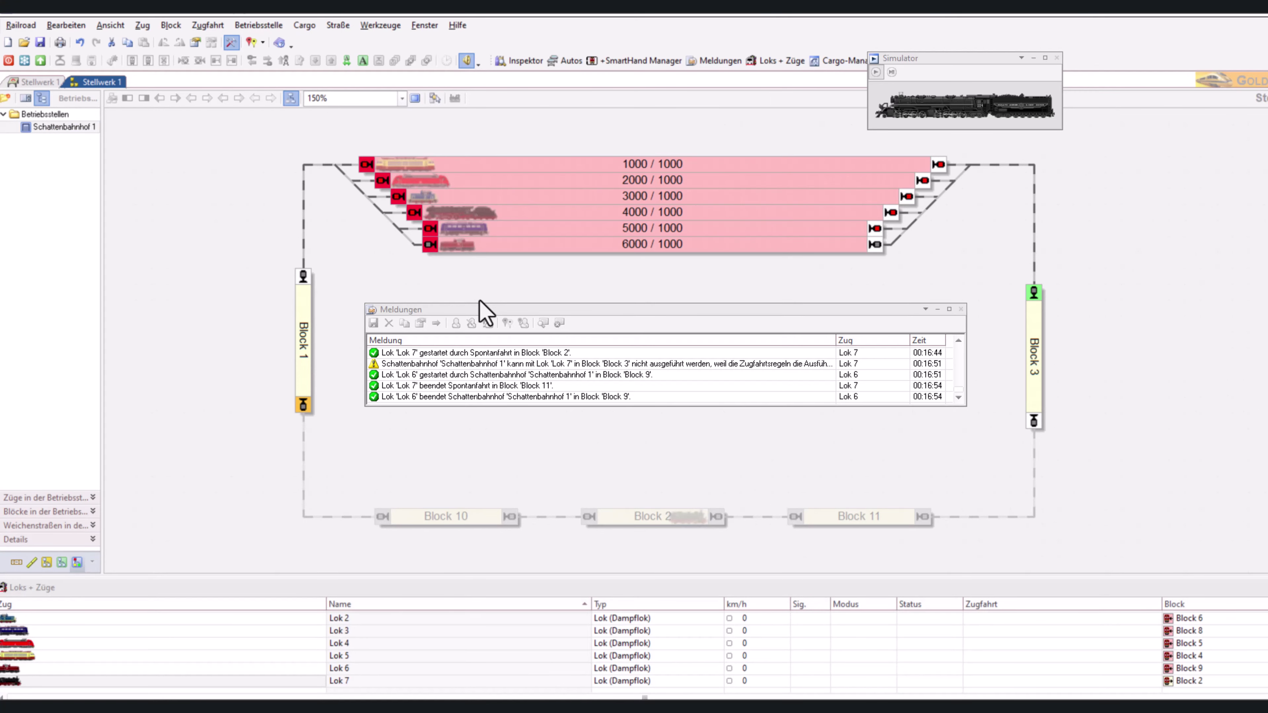
{"action": "key", "text": "alt+Return"}
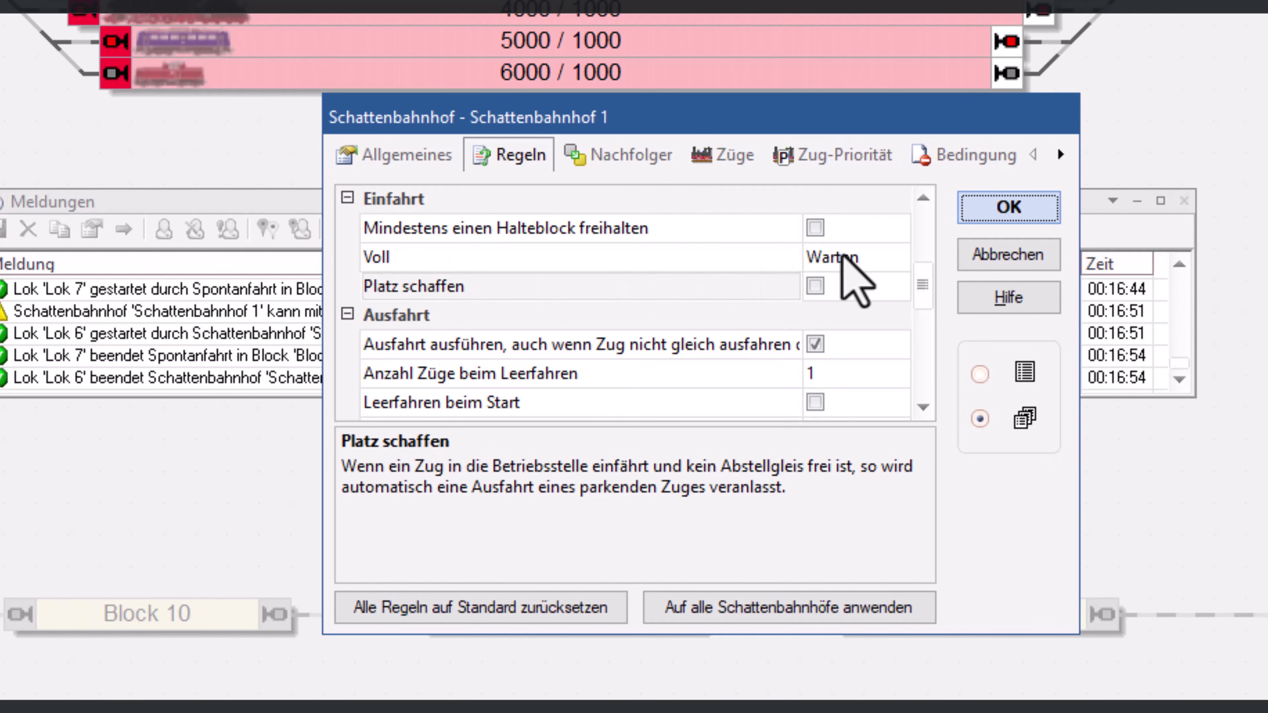
{"action": "mouse_move", "coordinate": [843, 256]}
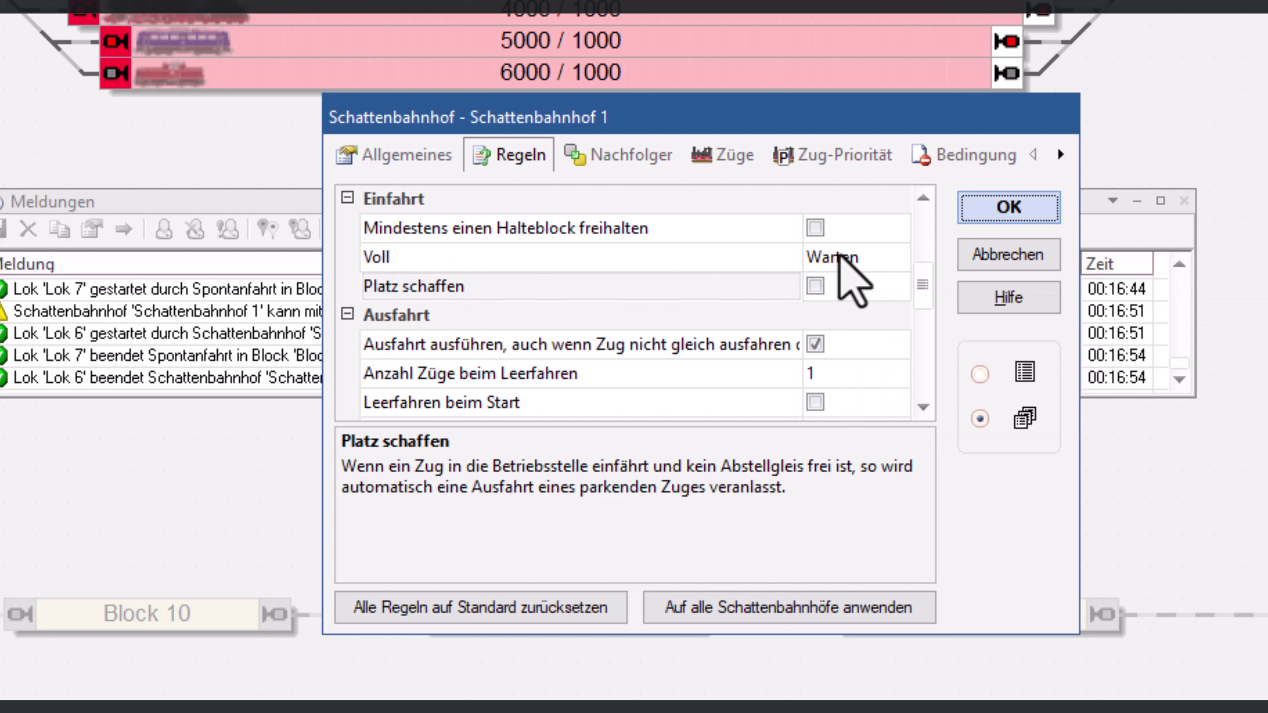
{"action": "left_click", "coordinate": [837, 255]}
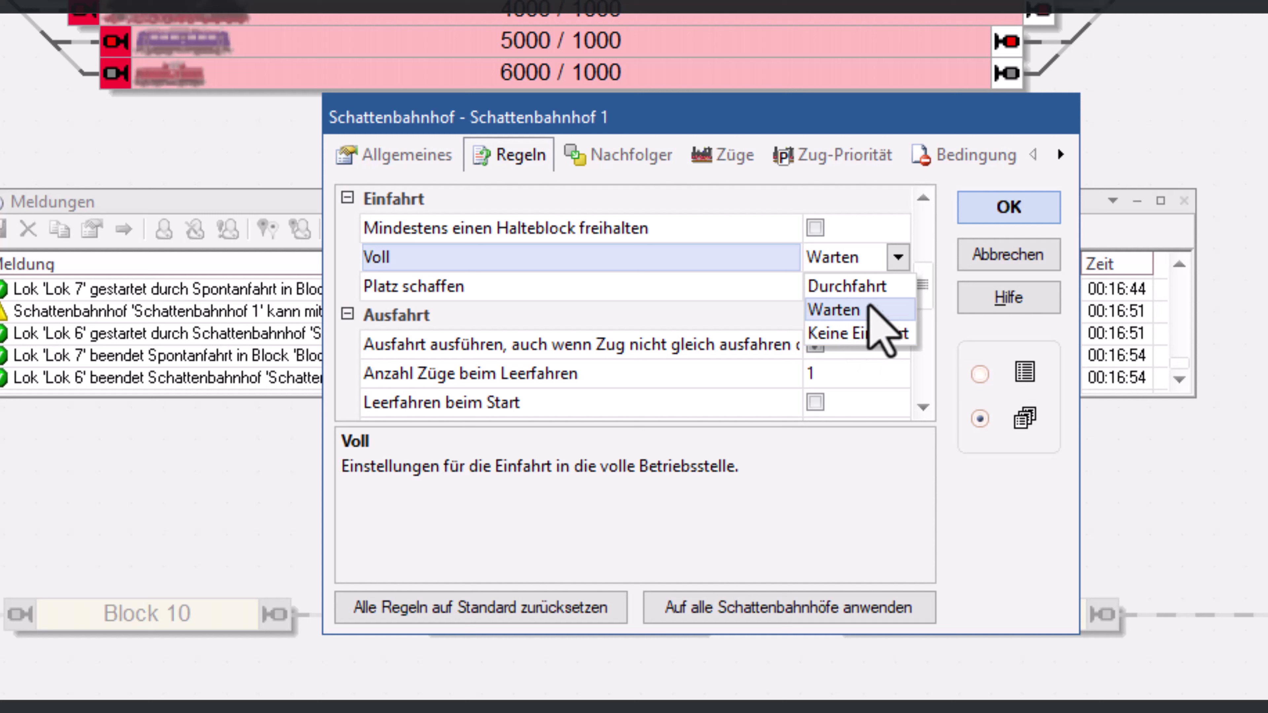
{"action": "left_click", "coordinate": [858, 313]}
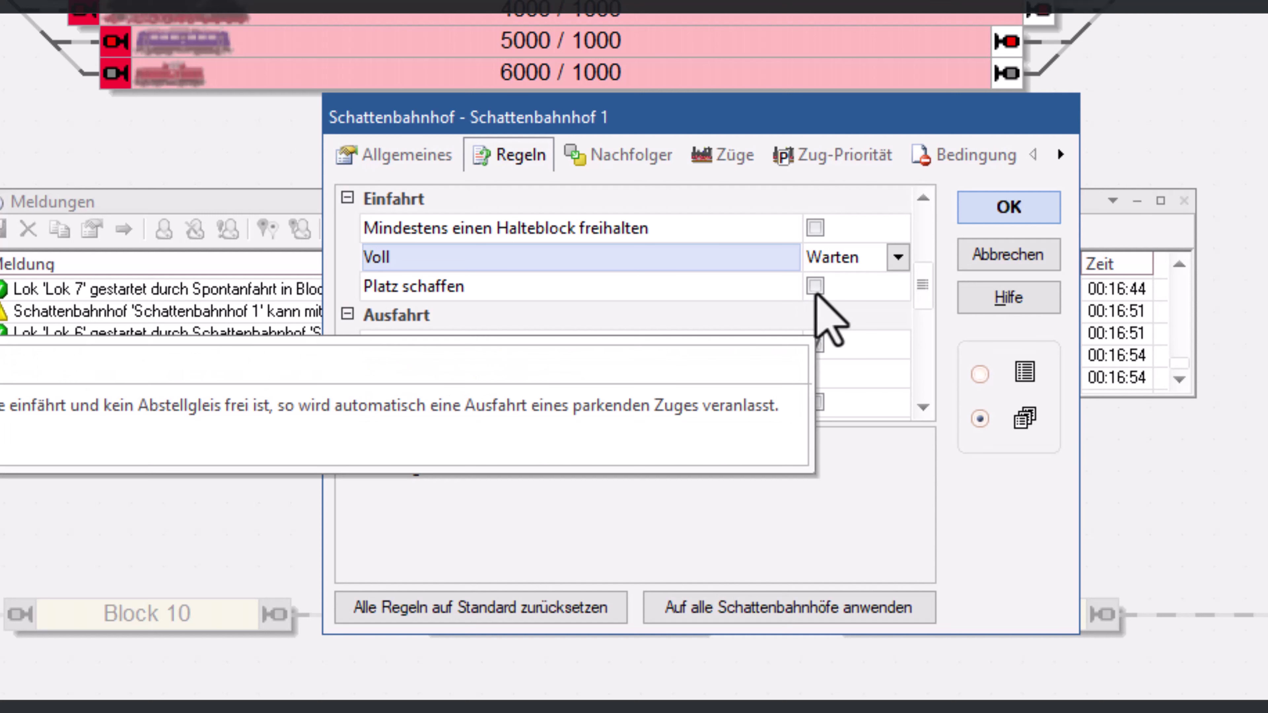
{"action": "left_click", "coordinate": [816, 294]}
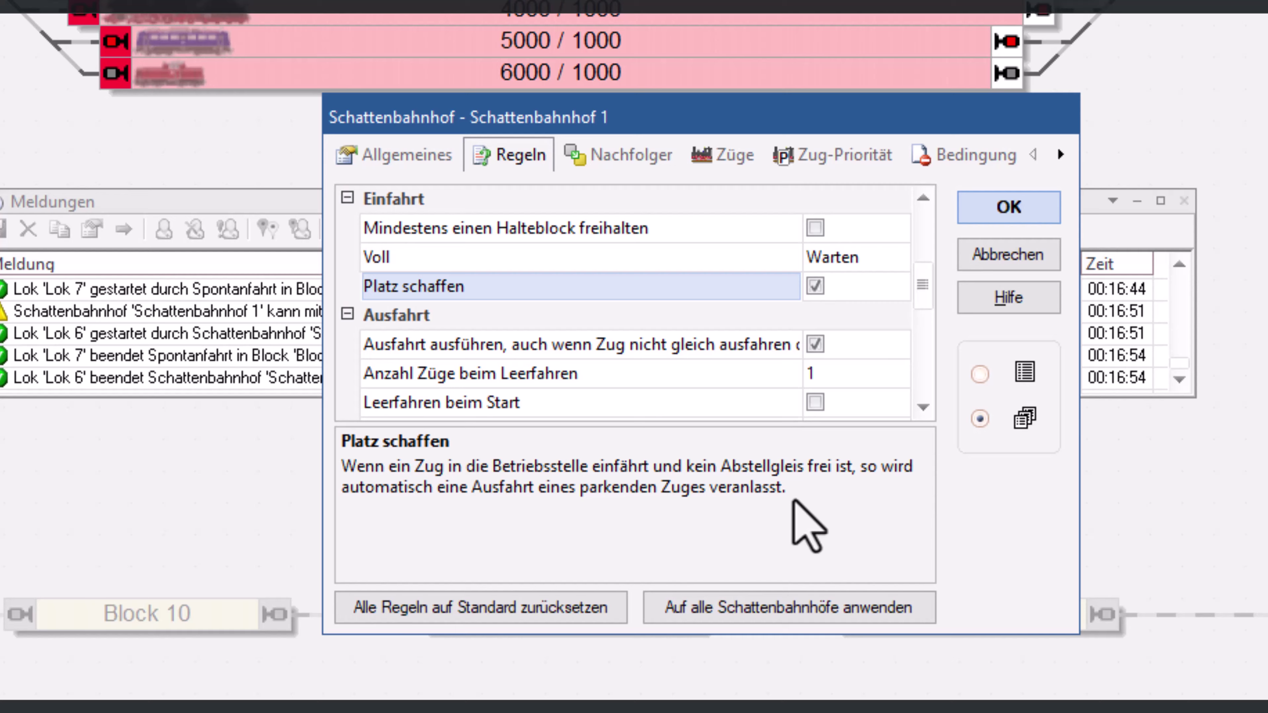
{"action": "left_click", "coordinate": [998, 212]}
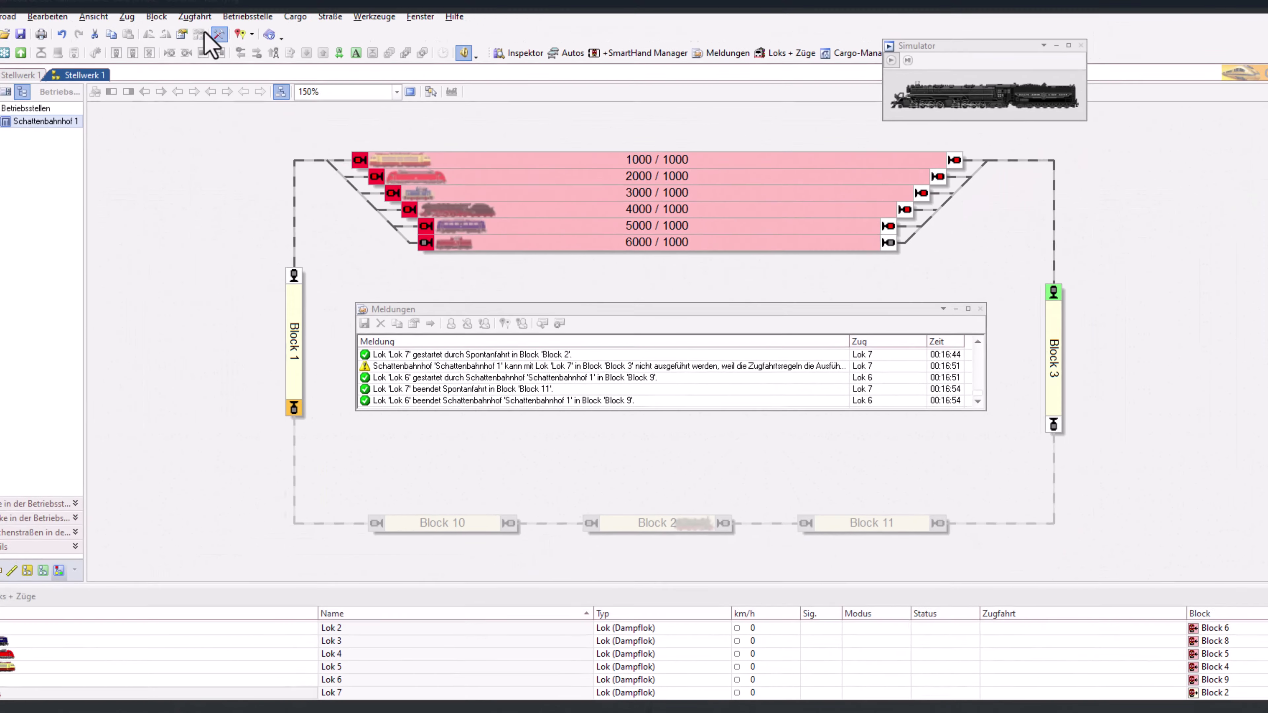
- Return to operation, discarding the previously running Zugfahrten, and run the simulator
{"action": "left_click", "coordinate": [237, 47]}
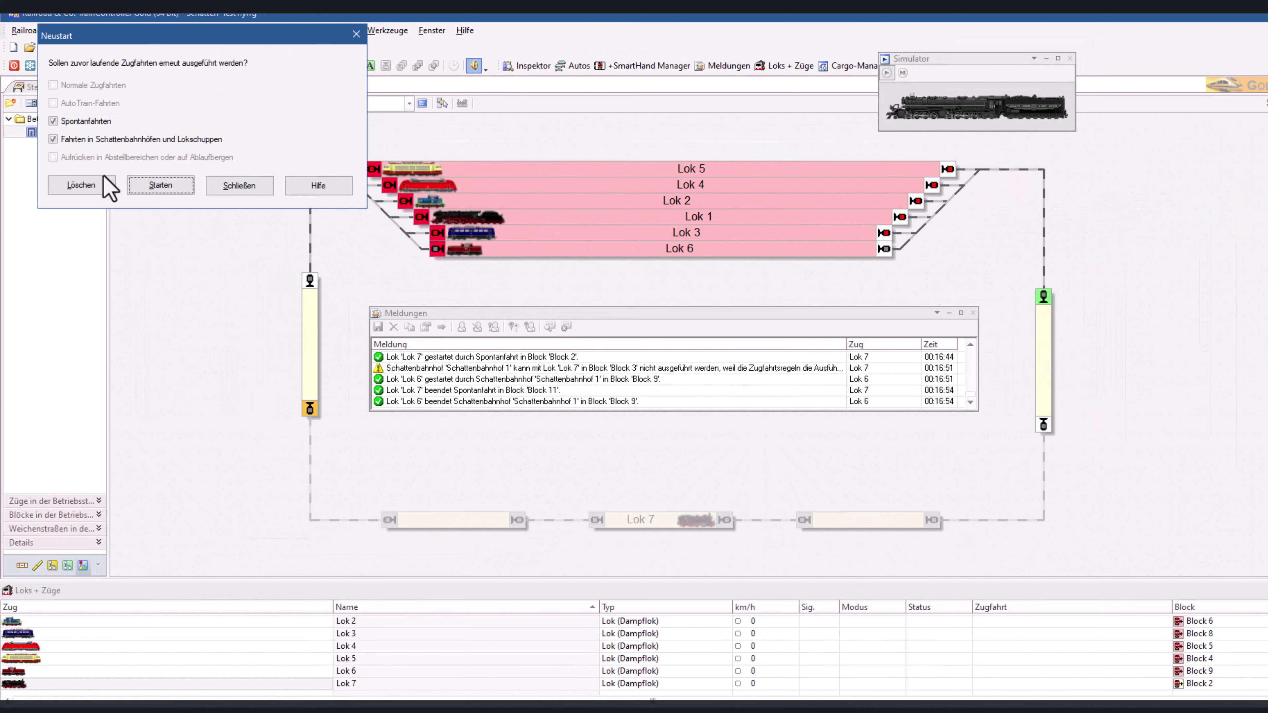
{"action": "left_click", "coordinate": [106, 186]}
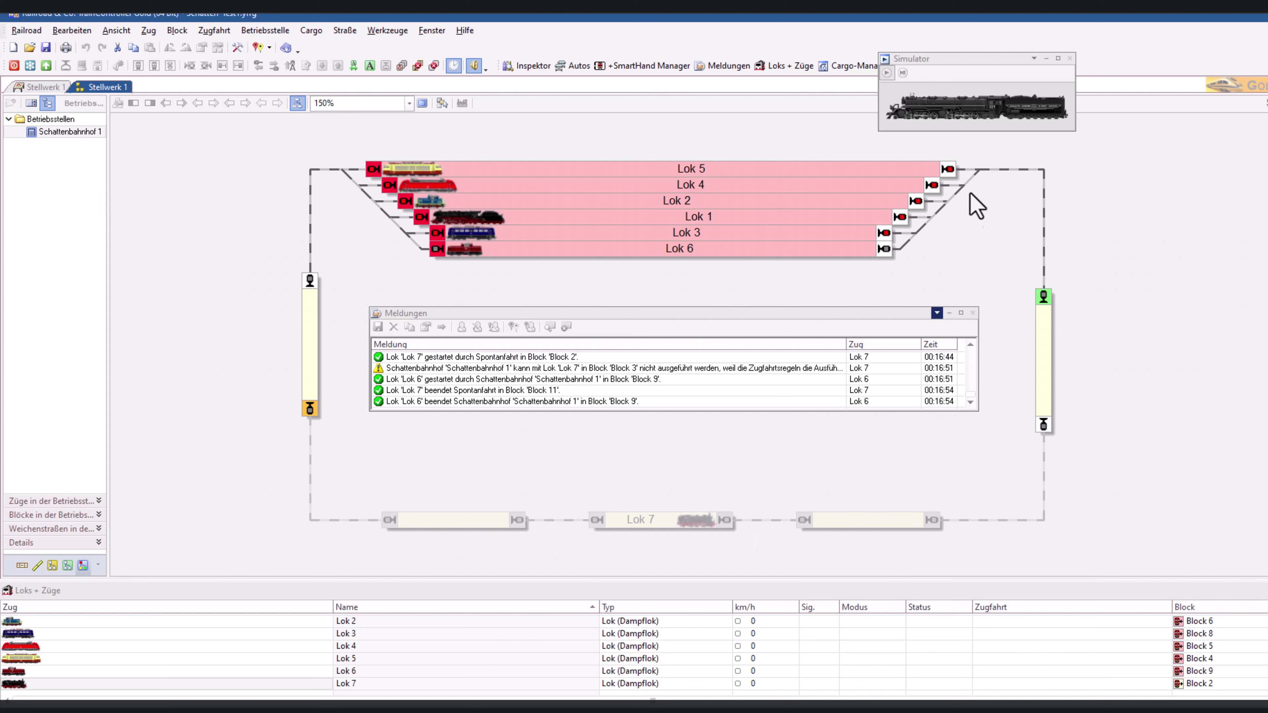
{"action": "left_click", "coordinate": [889, 89]}
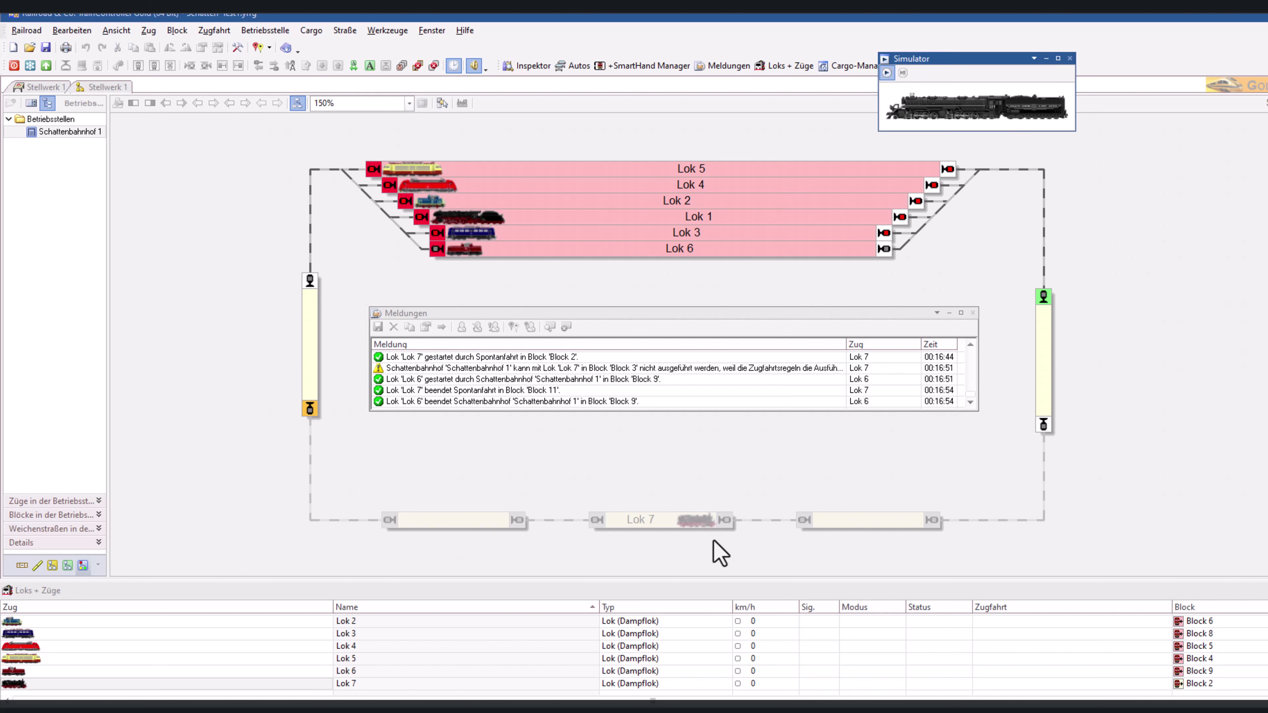
- Start a Spontanfahrt for Lok 7 from Block 2 towards the full Schattenbahnhof 1
{"action": "left_click", "coordinate": [693, 522]}
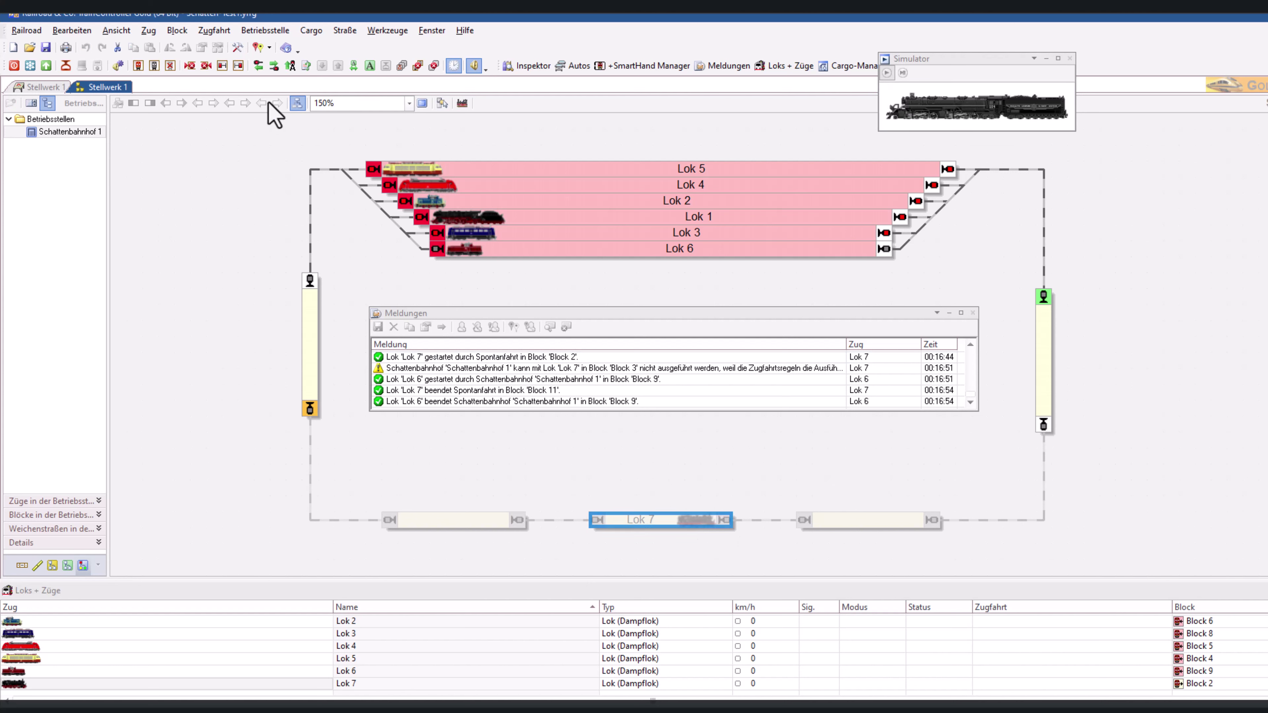
{"action": "left_click", "coordinate": [274, 66]}
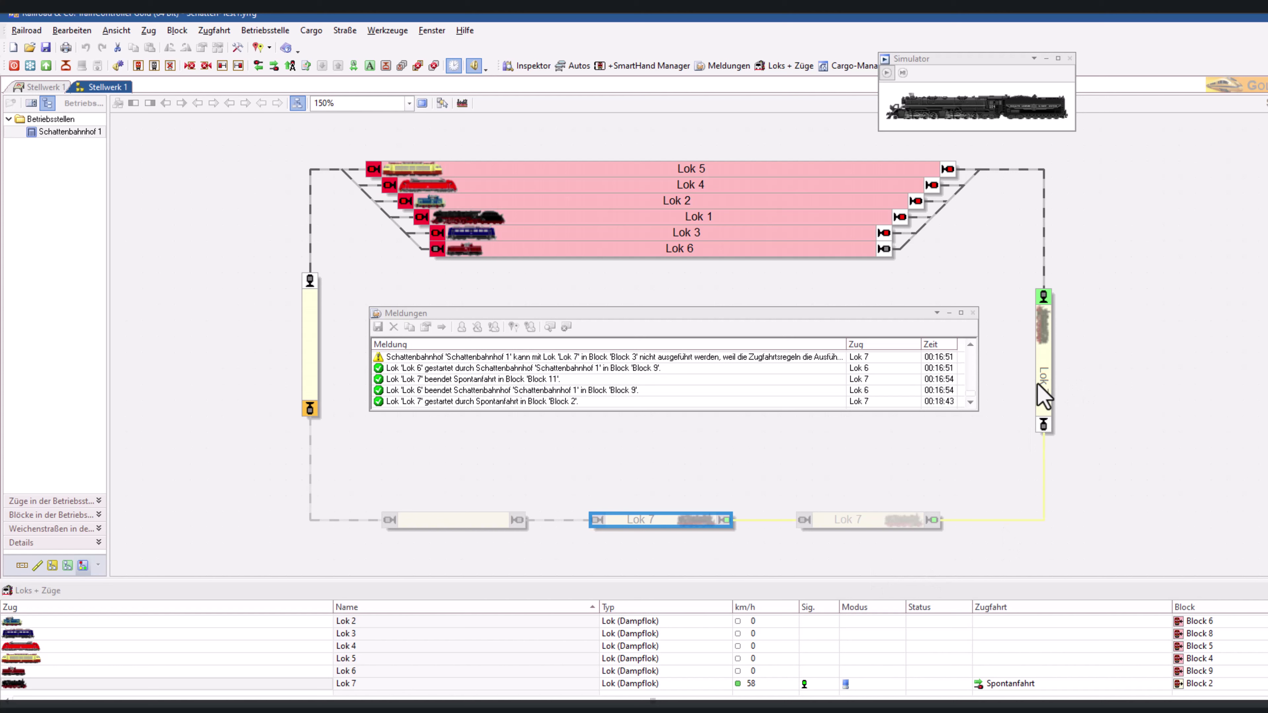
{"action": "mouse_move", "coordinate": [1044, 397]}
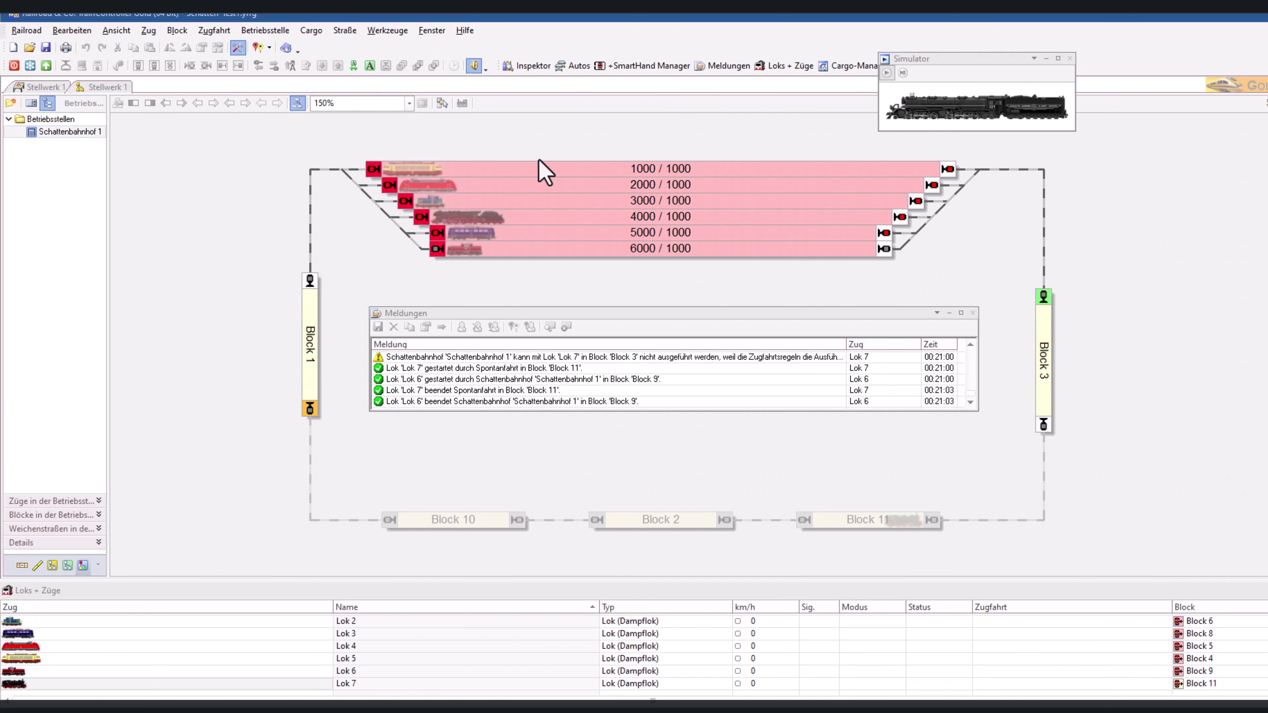
- Remove Priorität vom Block from the entry selection criteria of Schattenbahnhof 1, leaving Hindernis active
{"action": "left_click", "coordinate": [60, 134]}
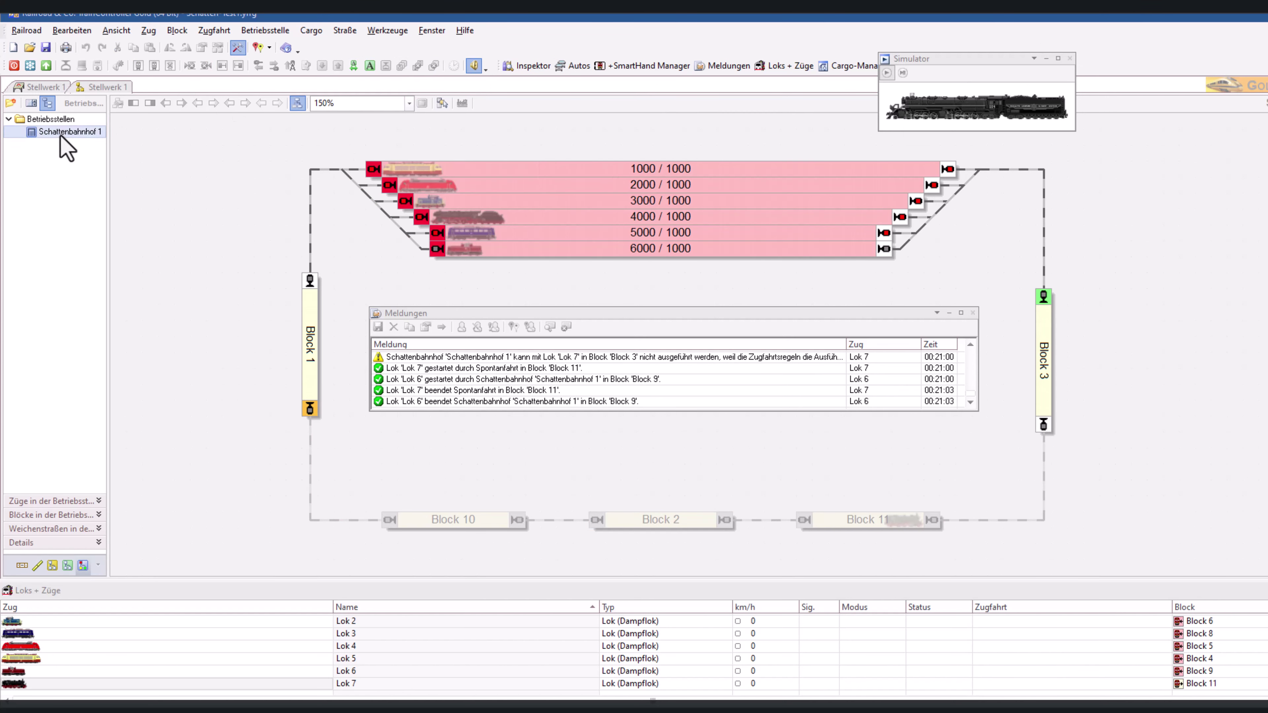
{"action": "right_click", "coordinate": [62, 134]}
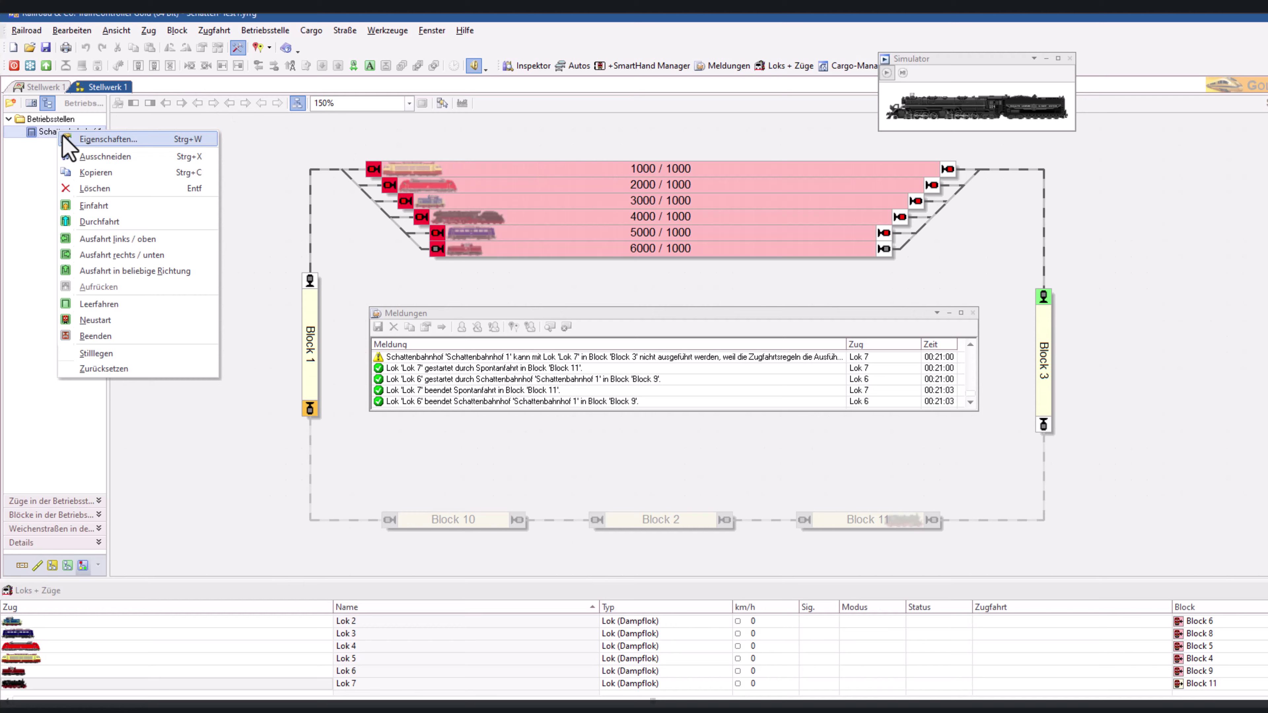
{"action": "left_click", "coordinate": [508, 298]}
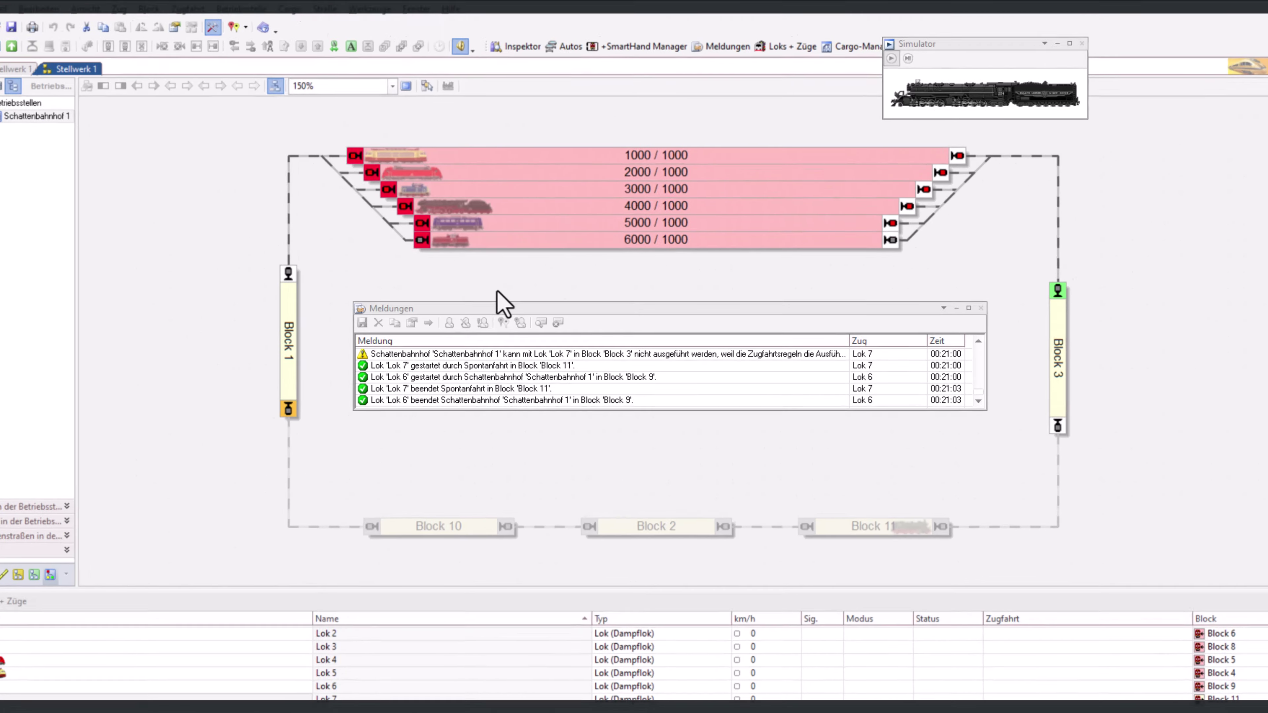
{"action": "double_click", "coordinate": [508, 297]}
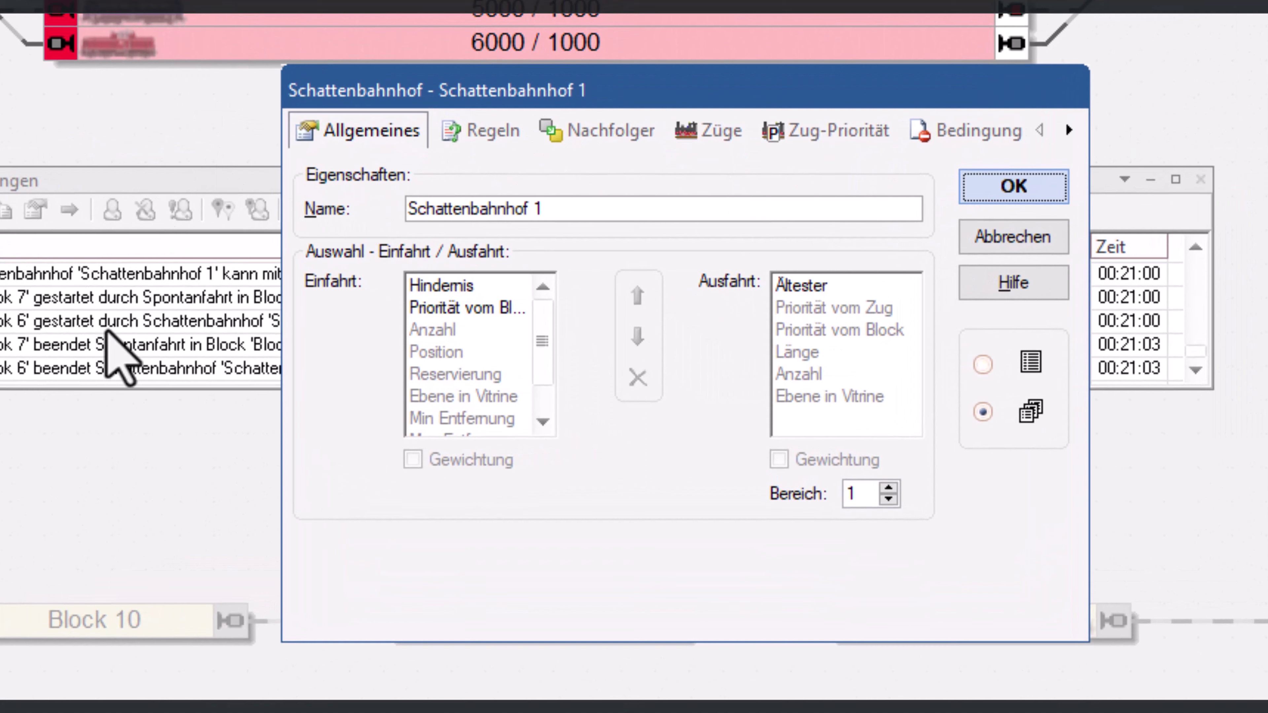
{"action": "left_click", "coordinate": [432, 308]}
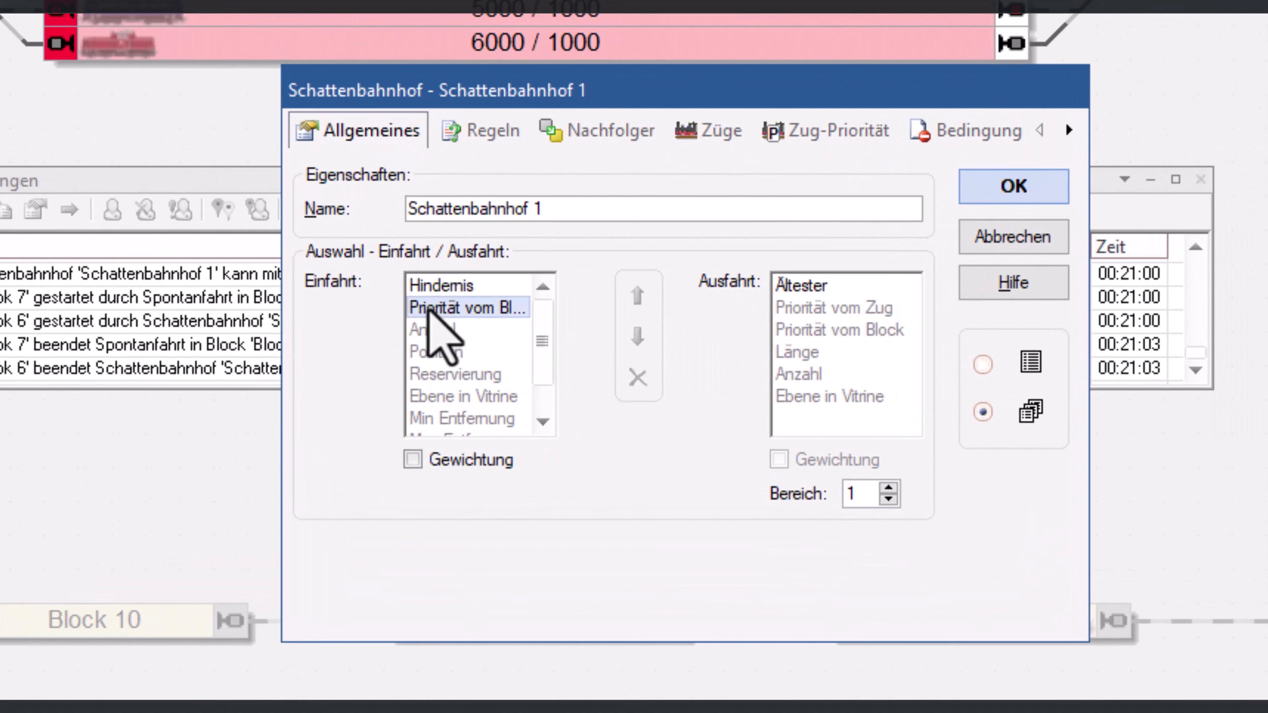
{"action": "left_click", "coordinate": [639, 381]}
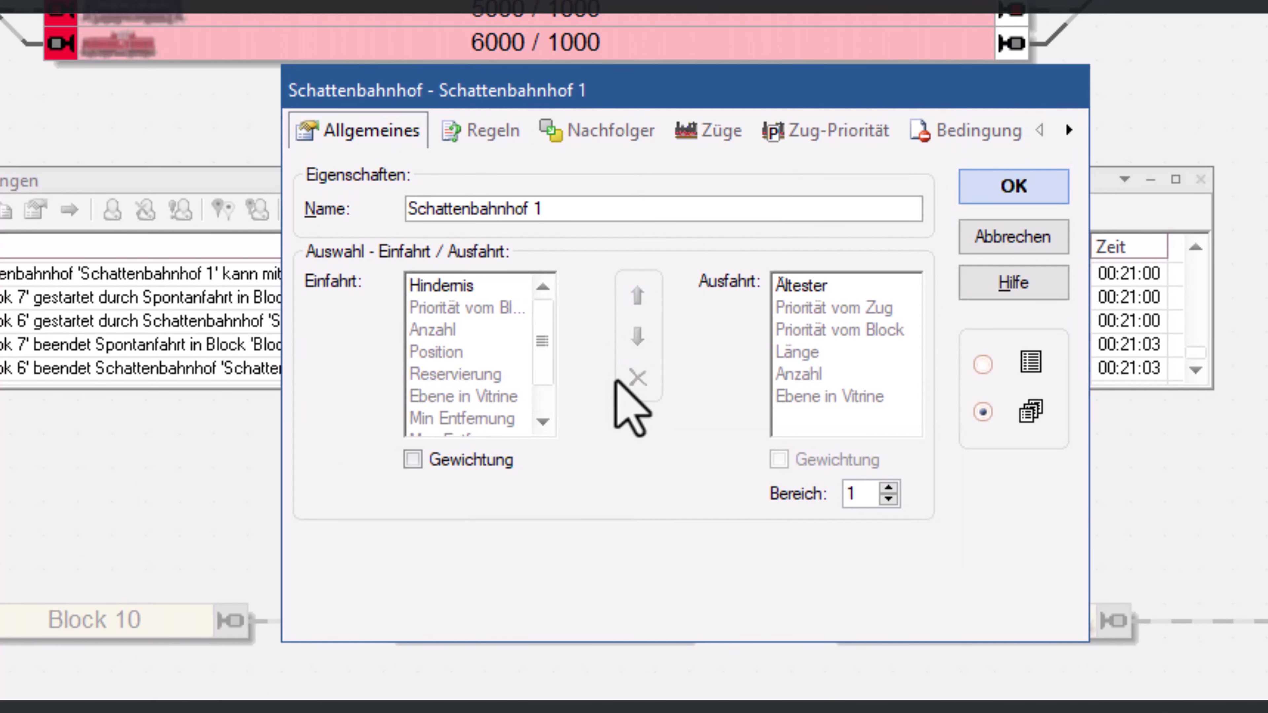
{"action": "left_click", "coordinate": [1004, 186]}
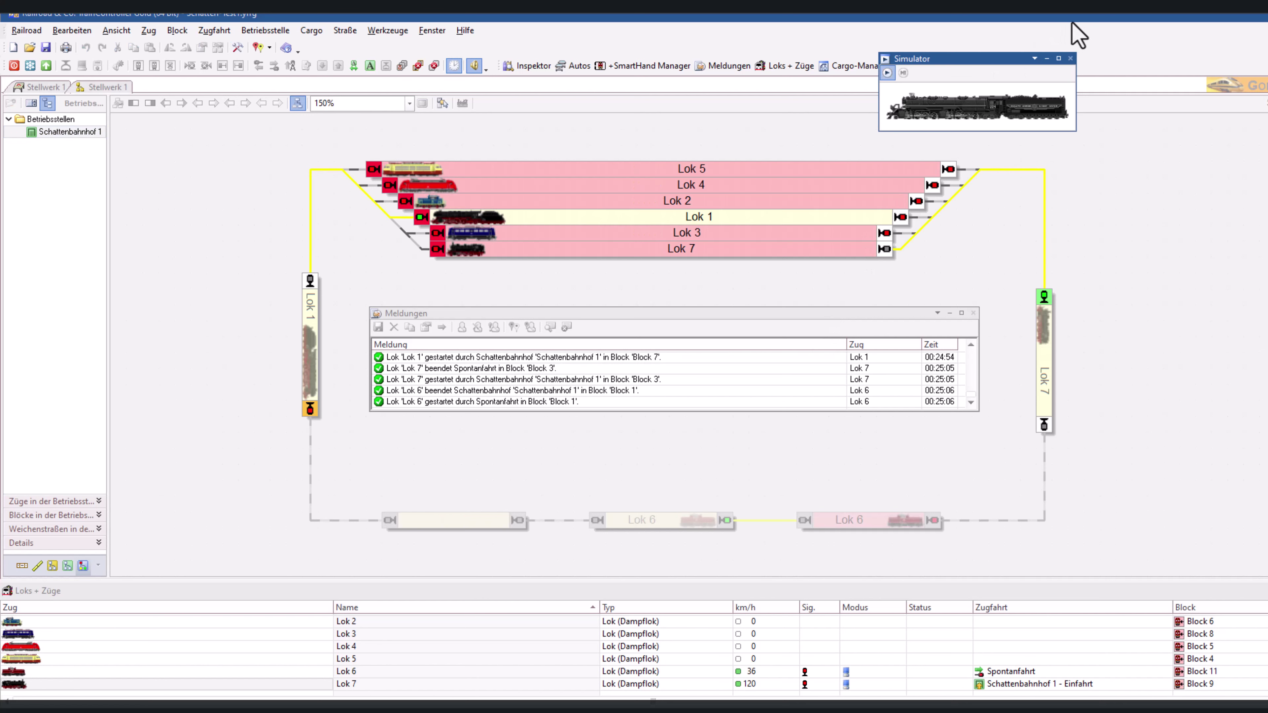
- Let the simulated trains circulate through Schattenbahnhof 1, and end the running Zugfahrten of Lok 1 and Lok 3
{"action": "left_click", "coordinate": [1074, 24]}
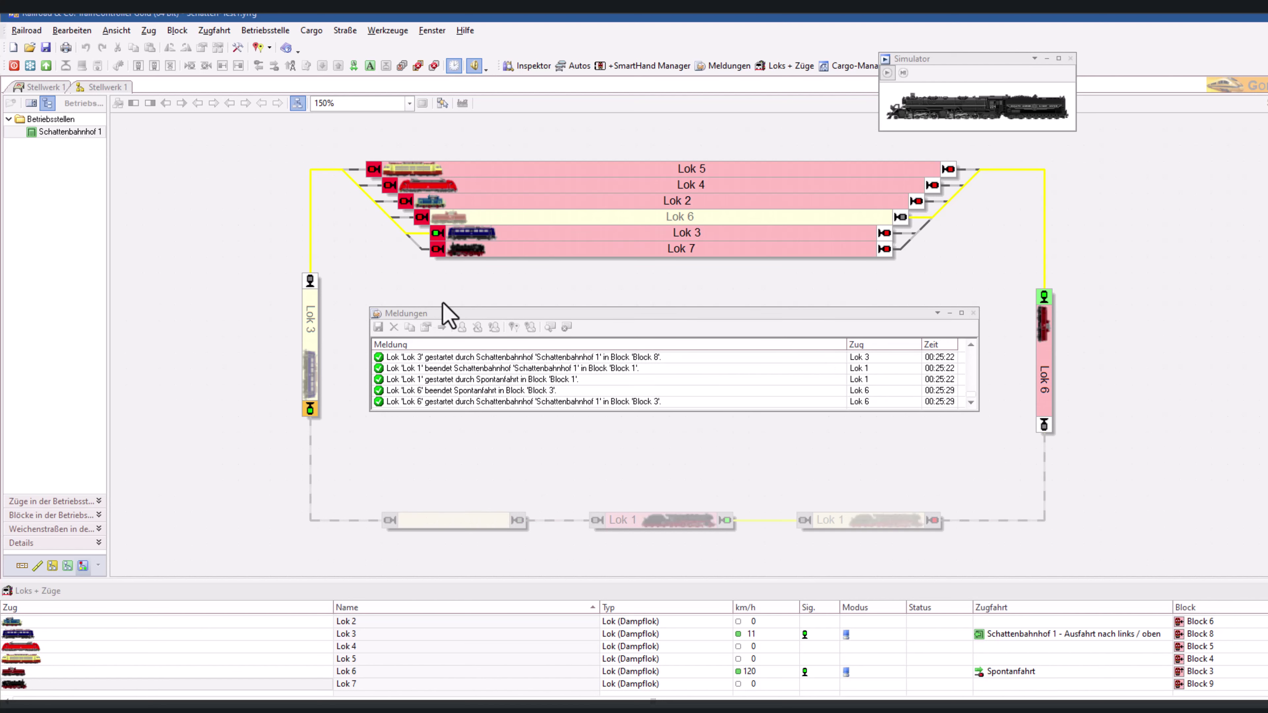
{"action": "mouse_move", "coordinate": [667, 252]}
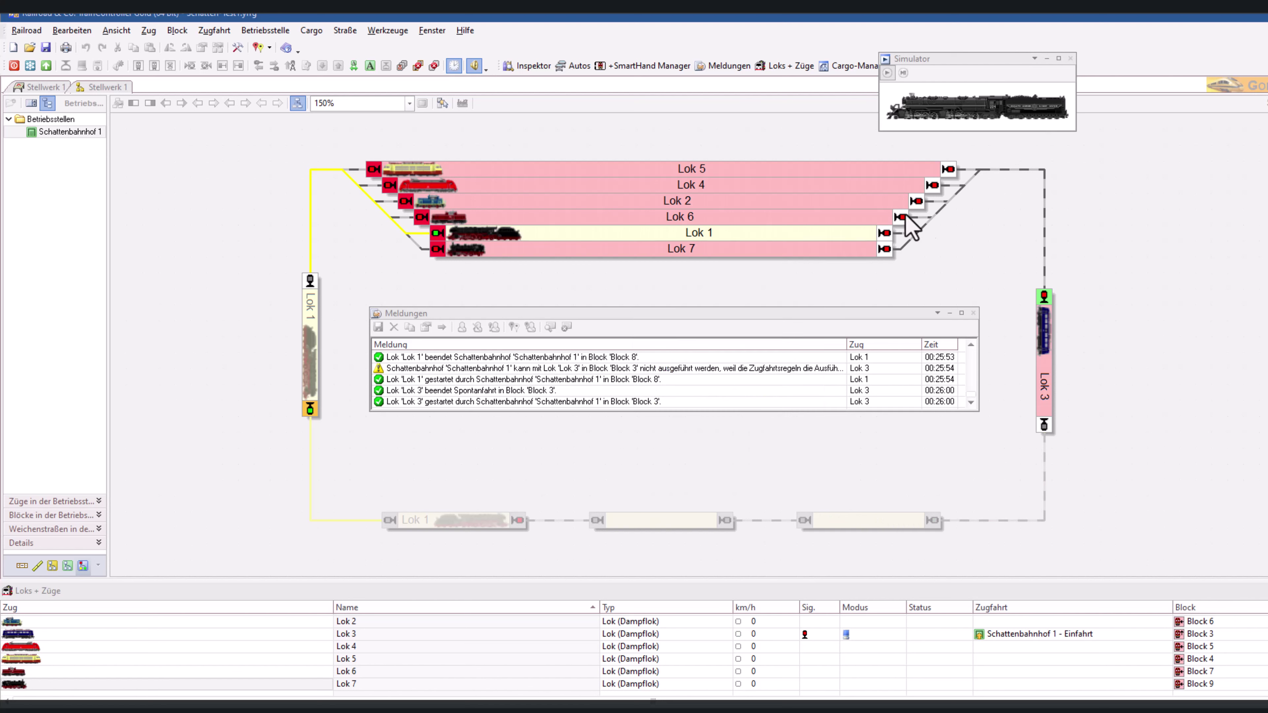
{"action": "mouse_move", "coordinate": [882, 222]}
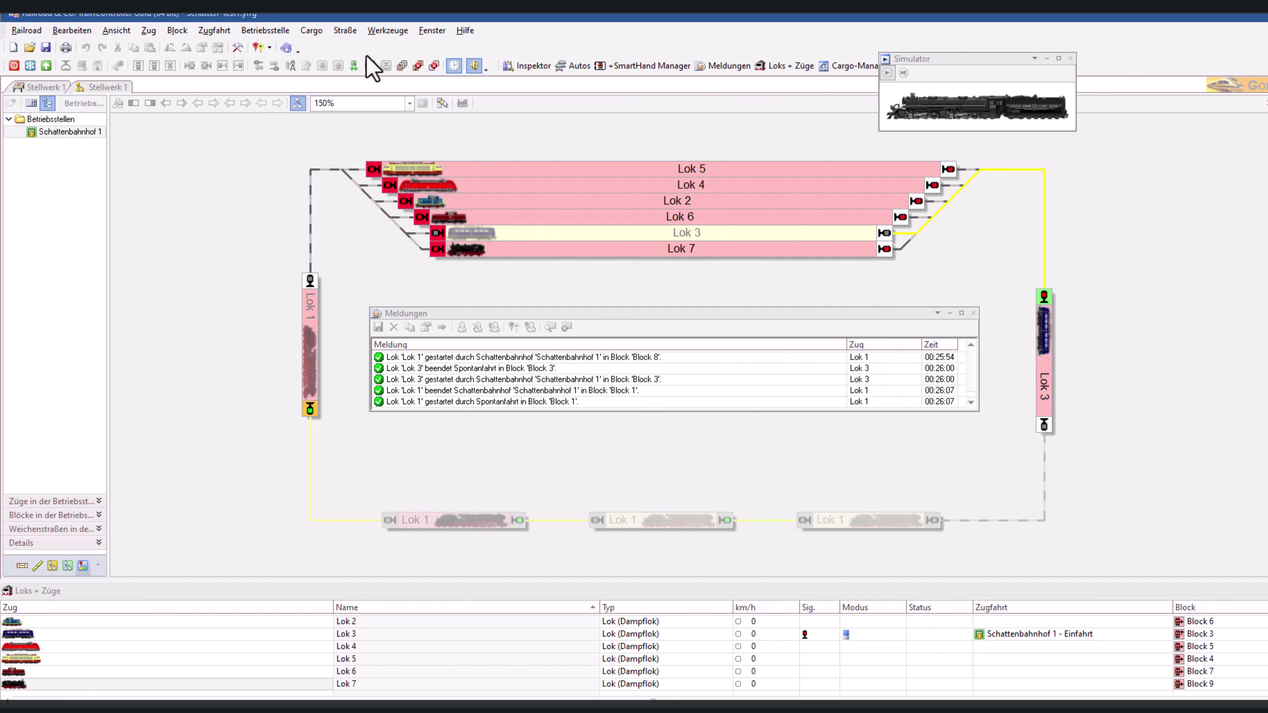
{"action": "left_click", "coordinate": [469, 167]}
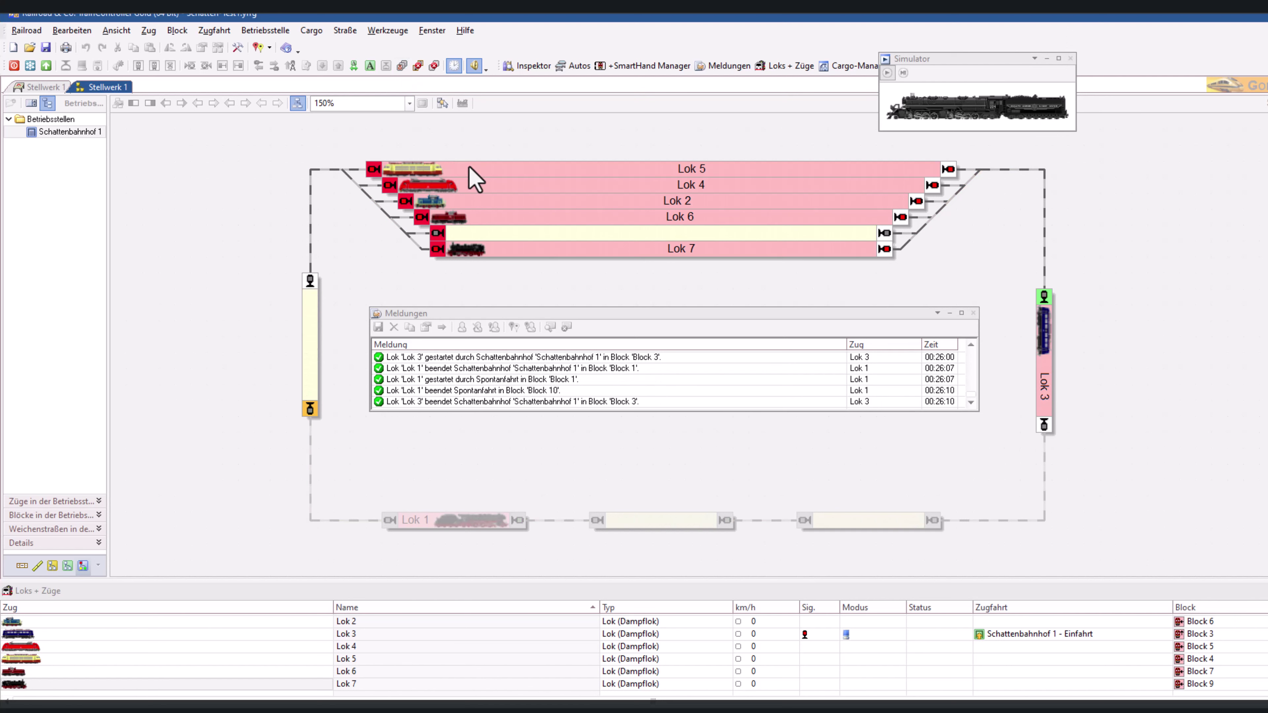
{"action": "mouse_move", "coordinate": [469, 167]}
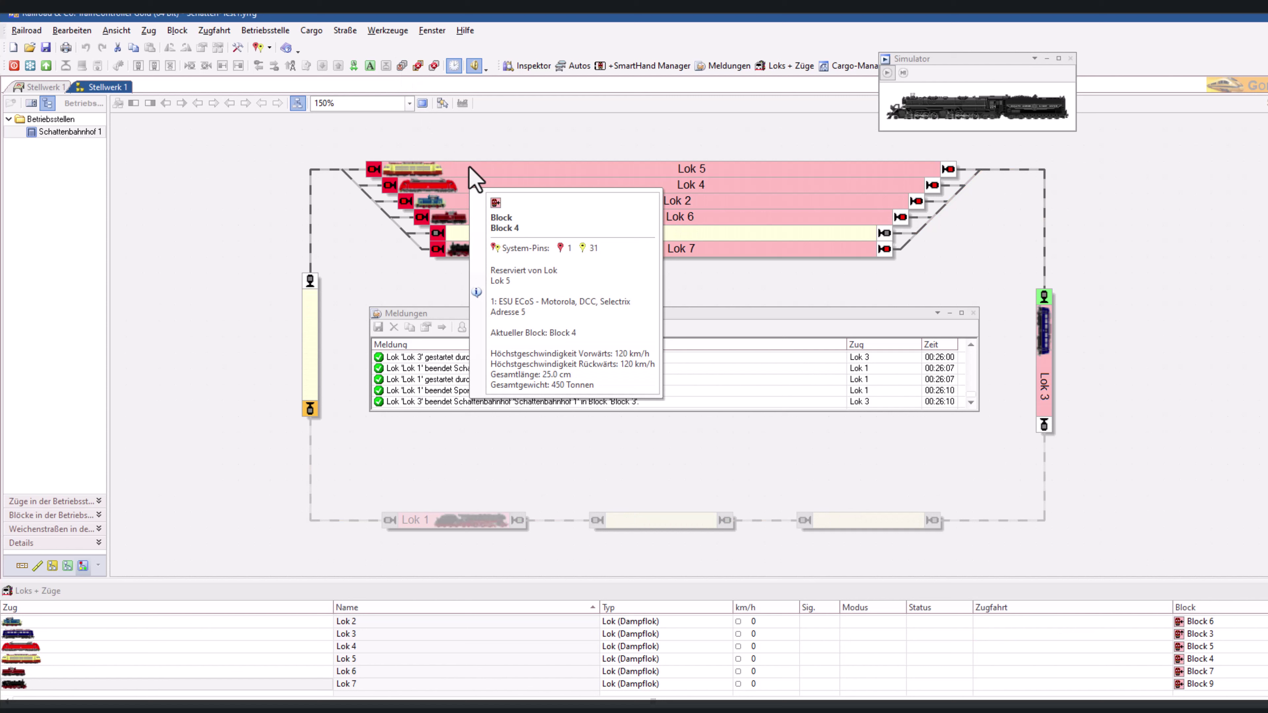
- Switch to edit mode and open the Regeln in the properties of Schattenbahnhof 1
{"action": "right_click", "coordinate": [70, 132]}
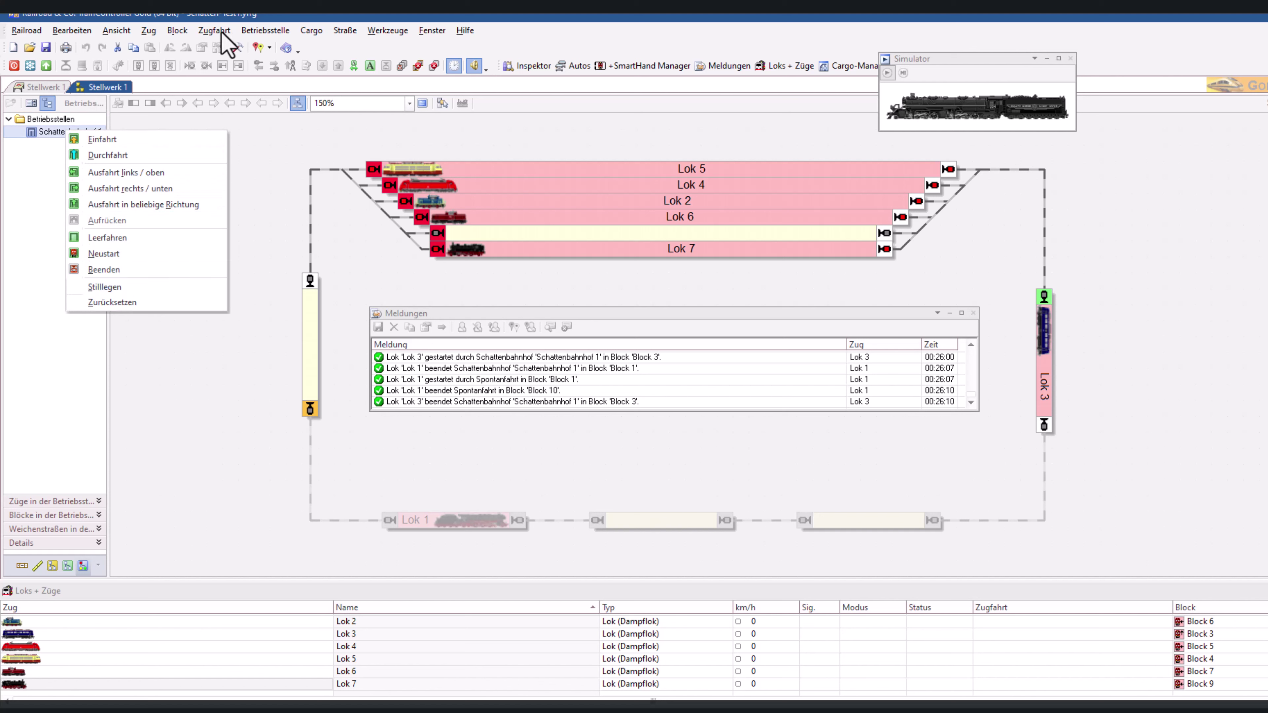
{"action": "left_click", "coordinate": [234, 49]}
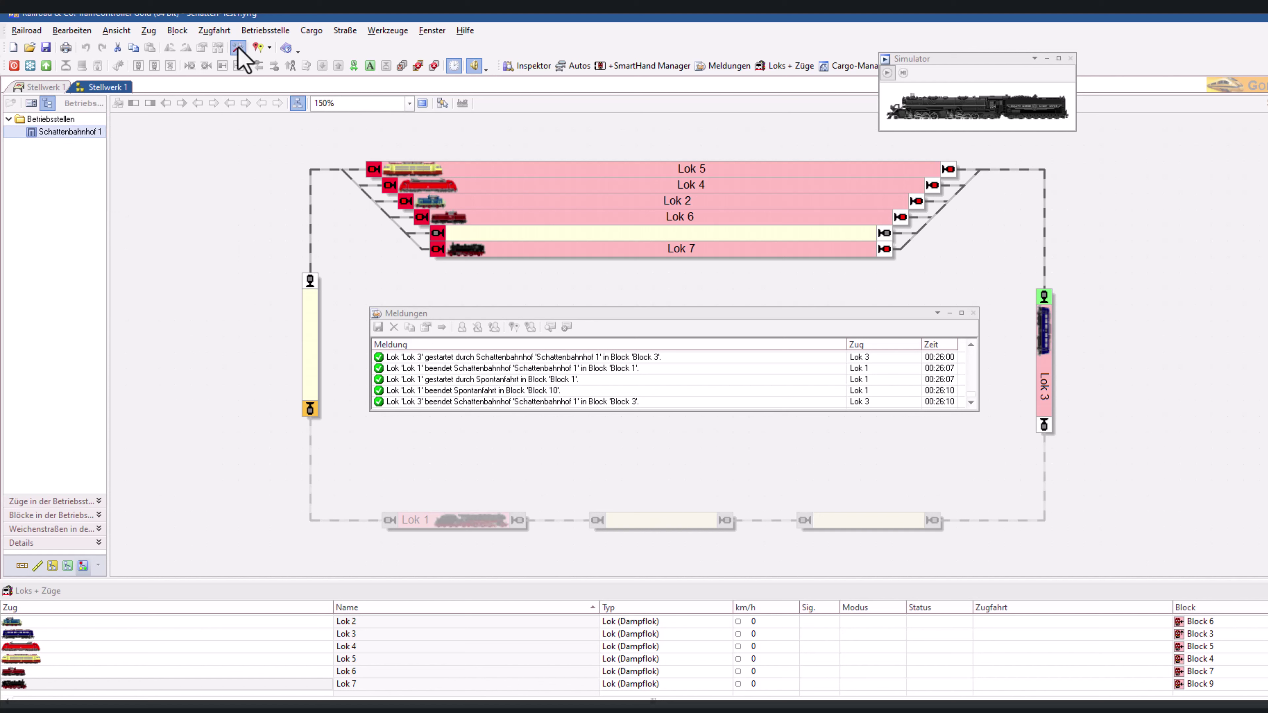
{"action": "right_click", "coordinate": [70, 132]}
{"action": "key", "text": "Escape"}
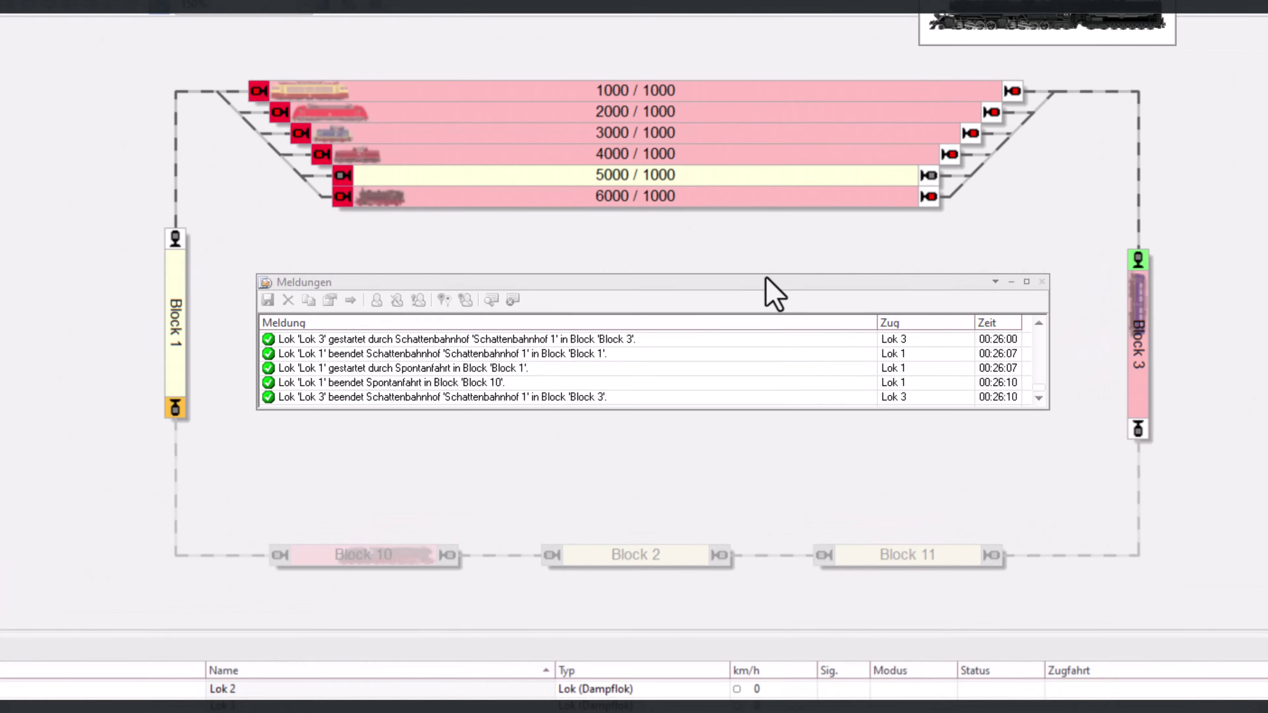
{"action": "key", "text": "alt+Return"}
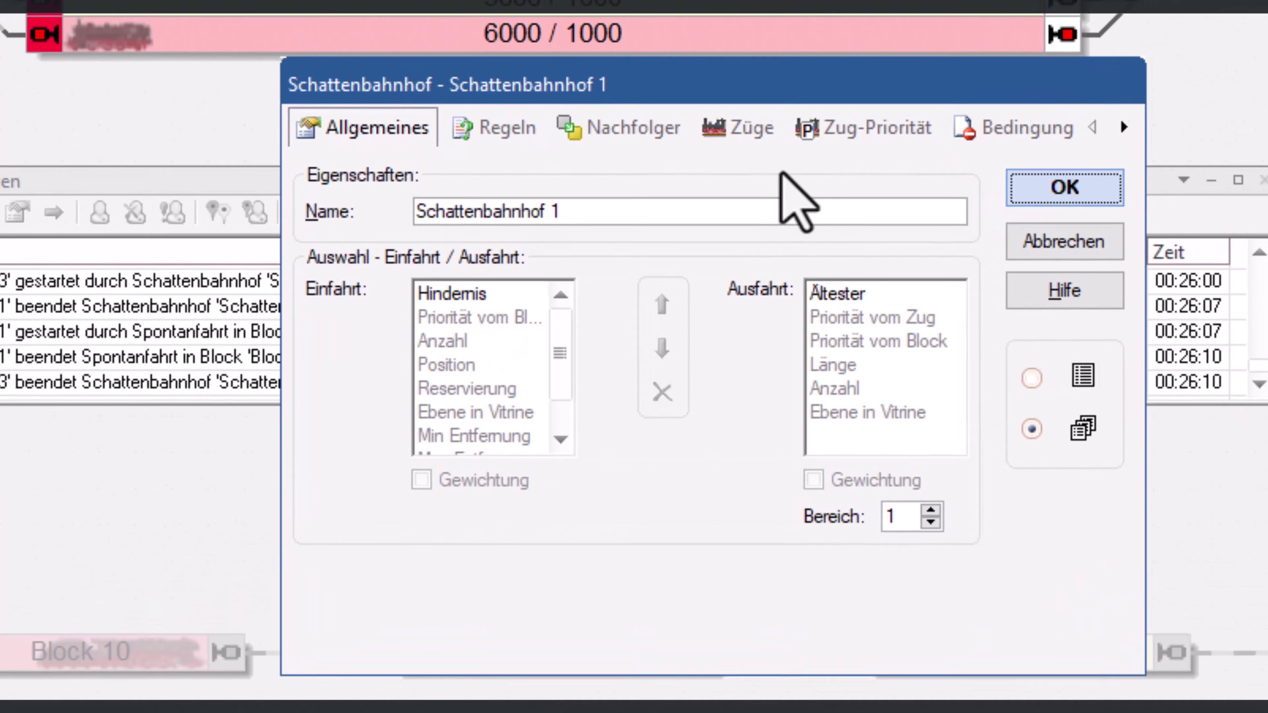
{"action": "left_click", "coordinate": [497, 128]}
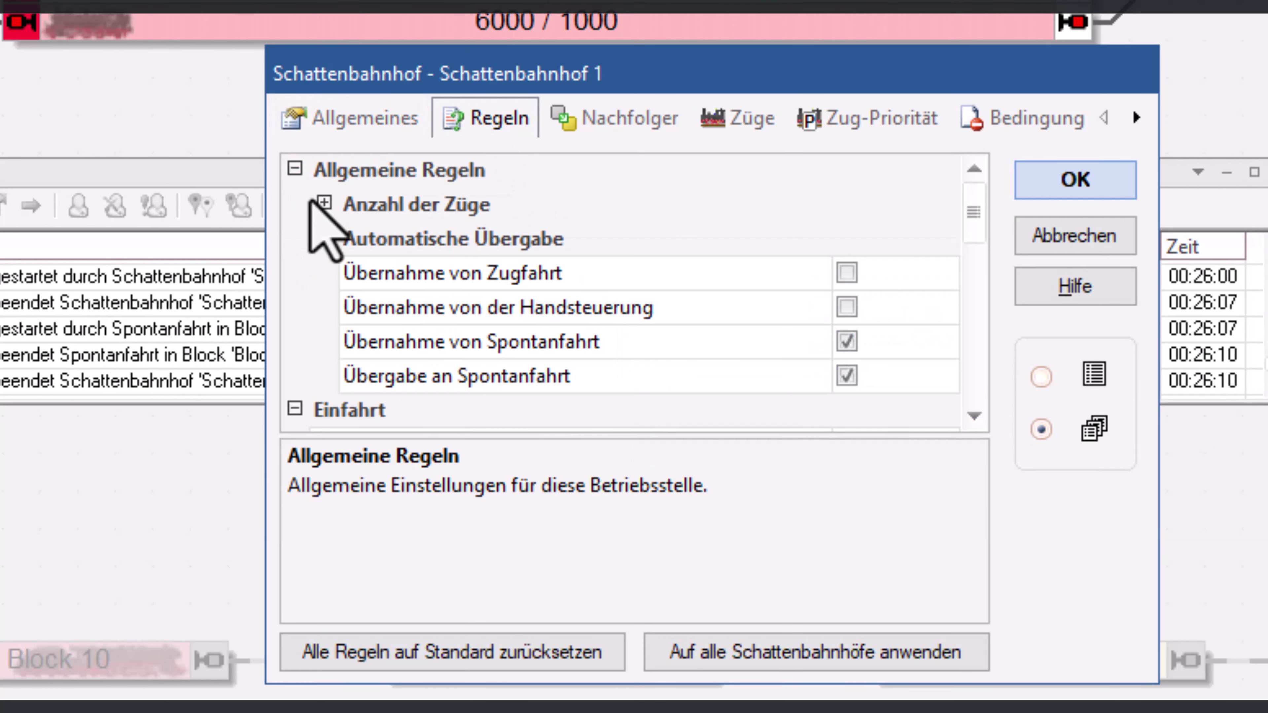
- Under Anzahl der Züge, set Mindestens to 4 and Höchstens to 6 trains, check the Einfahrt rules and apply the changes
{"action": "left_click", "coordinate": [325, 202]}
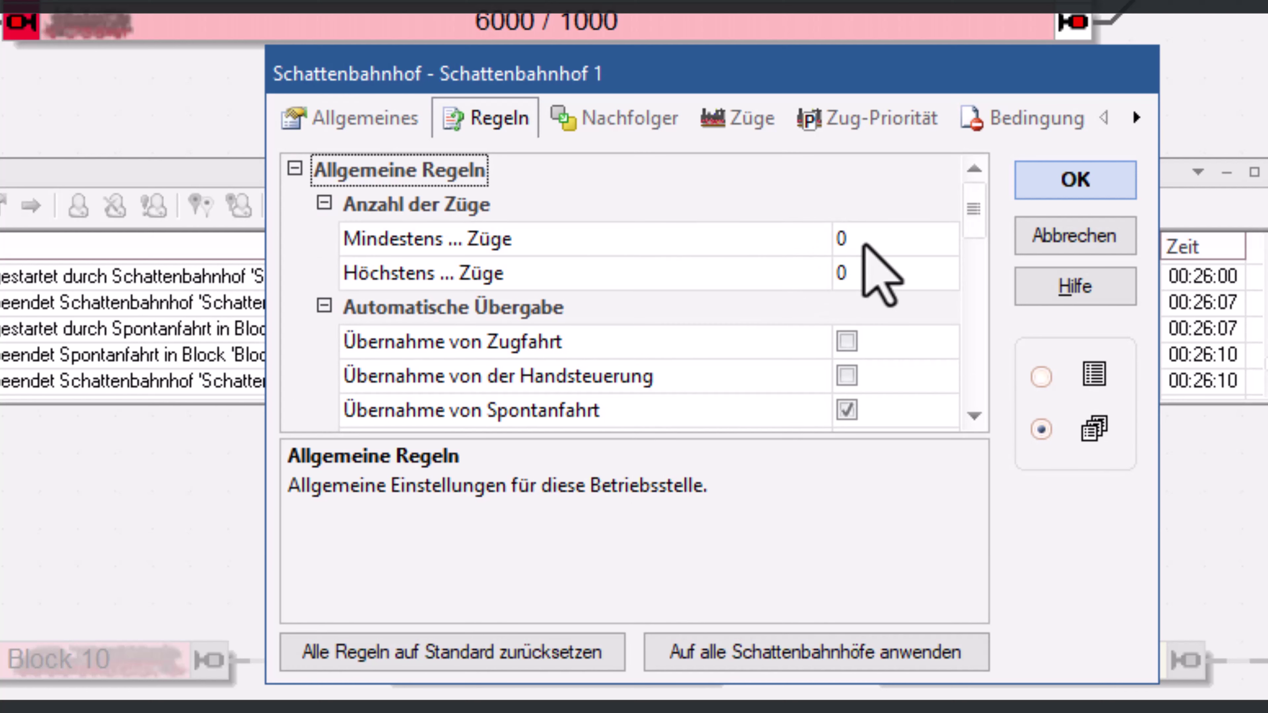
{"action": "mouse_move", "coordinate": [865, 245]}
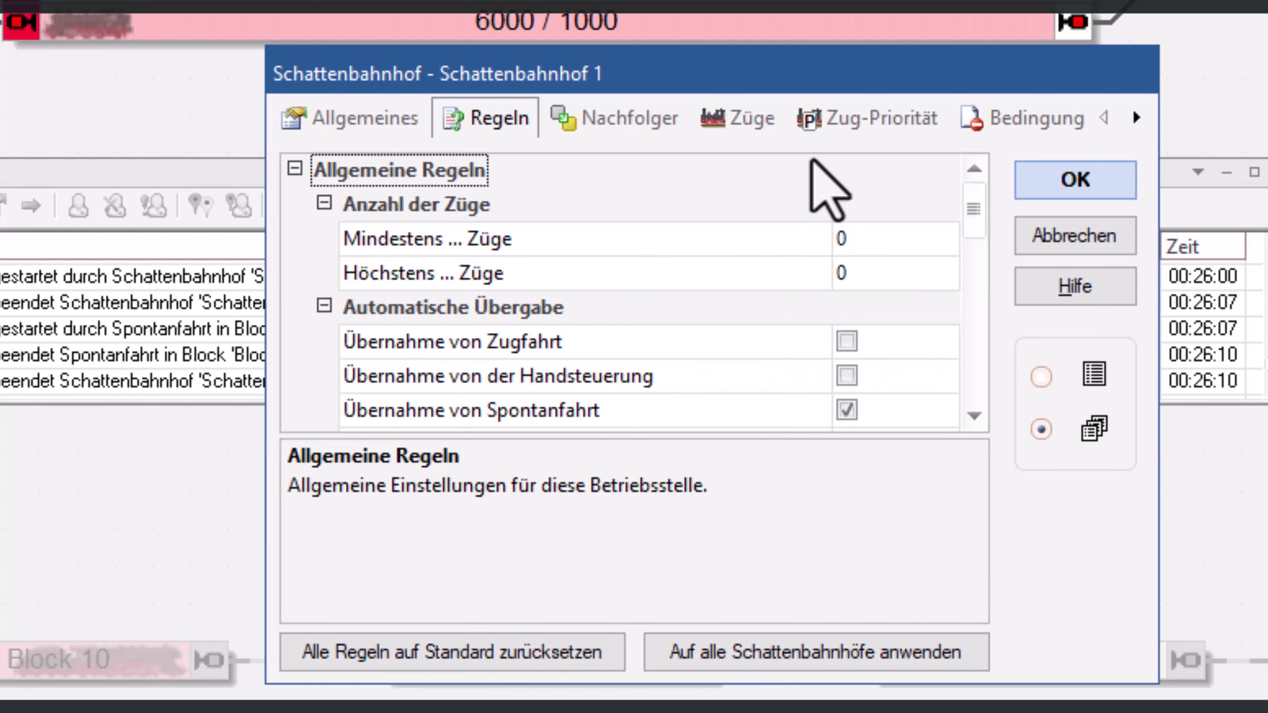
{"action": "left_click", "coordinate": [852, 239]}
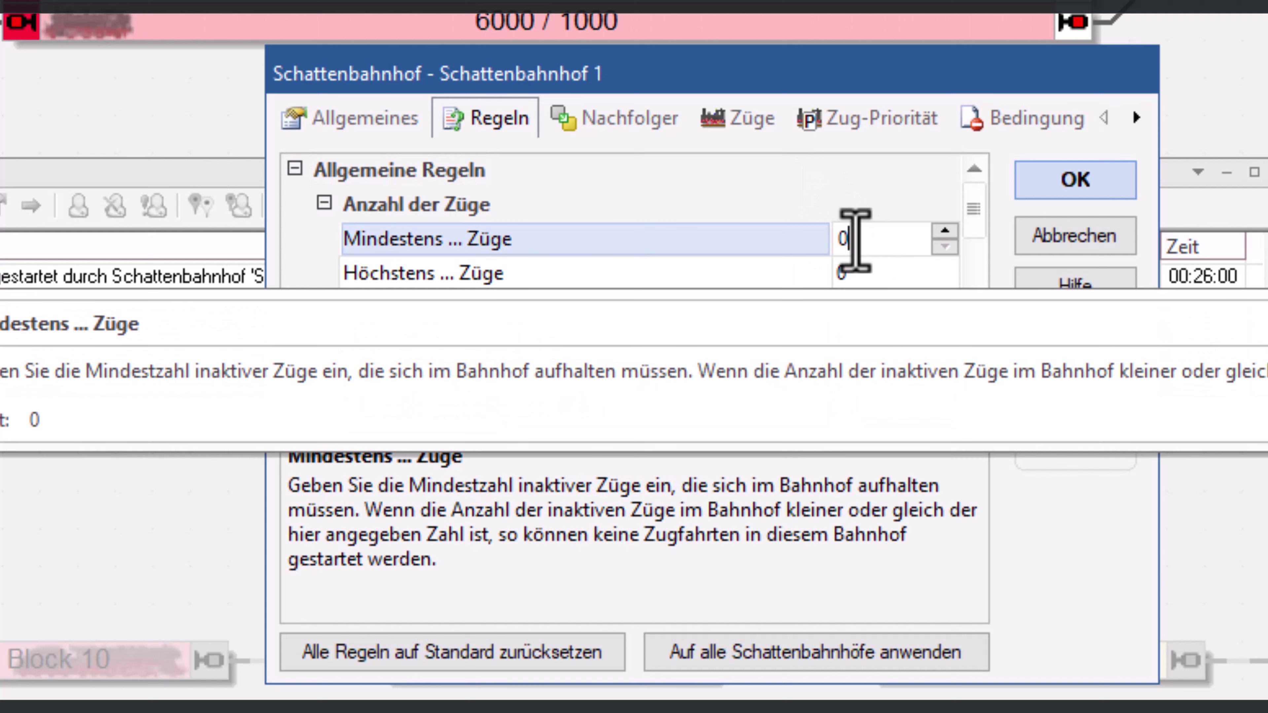
{"action": "type", "text": "4"}
{"action": "left_click", "coordinate": [864, 274]}
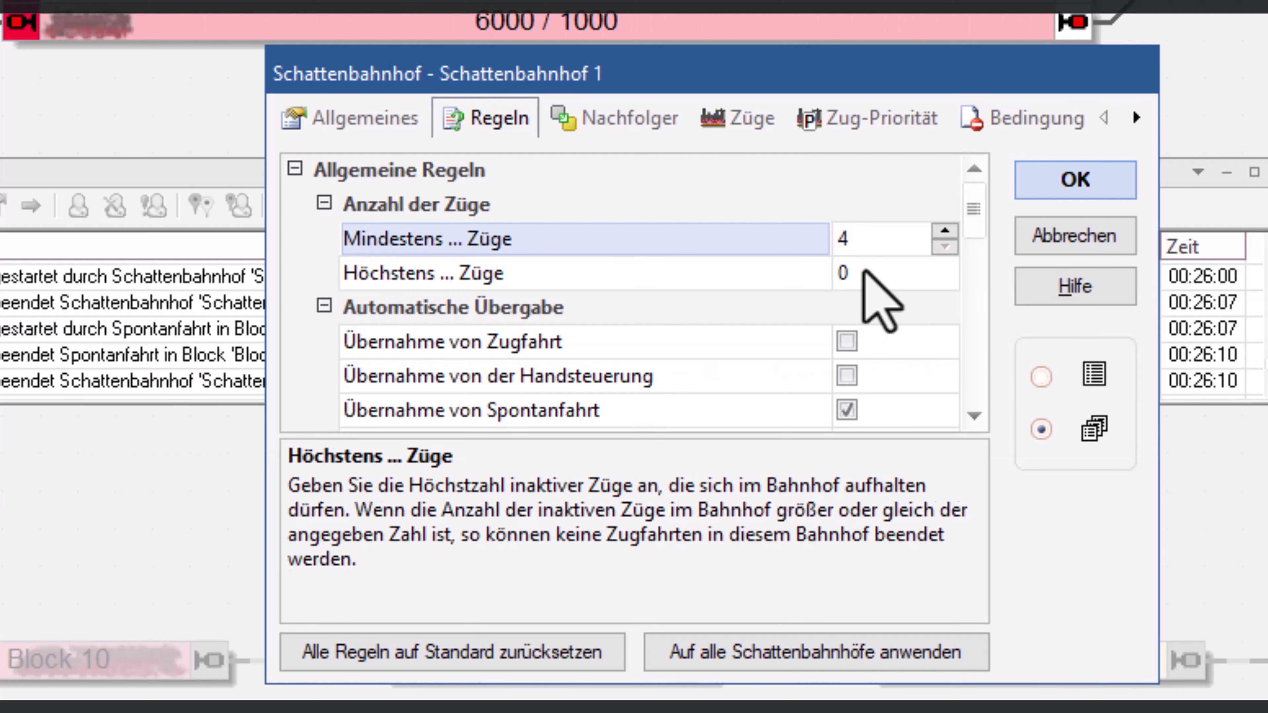
{"action": "double_click", "coordinate": [864, 273]}
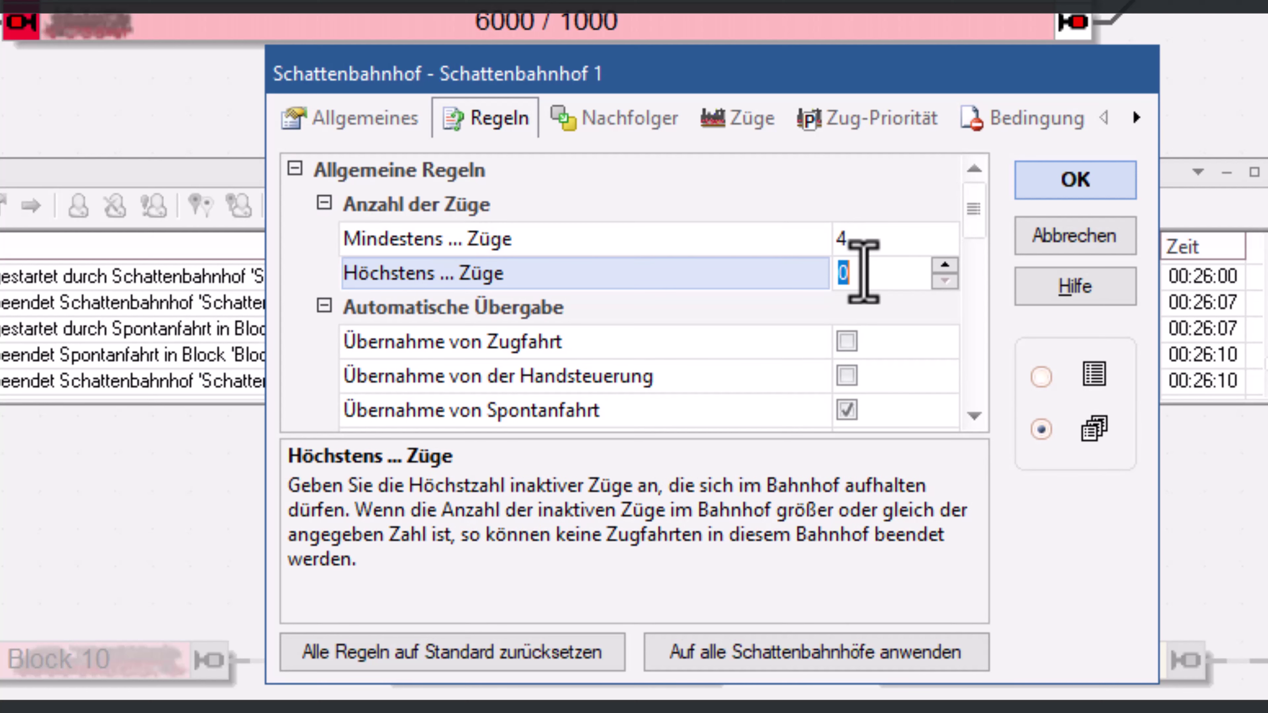
{"action": "type", "text": "6"}
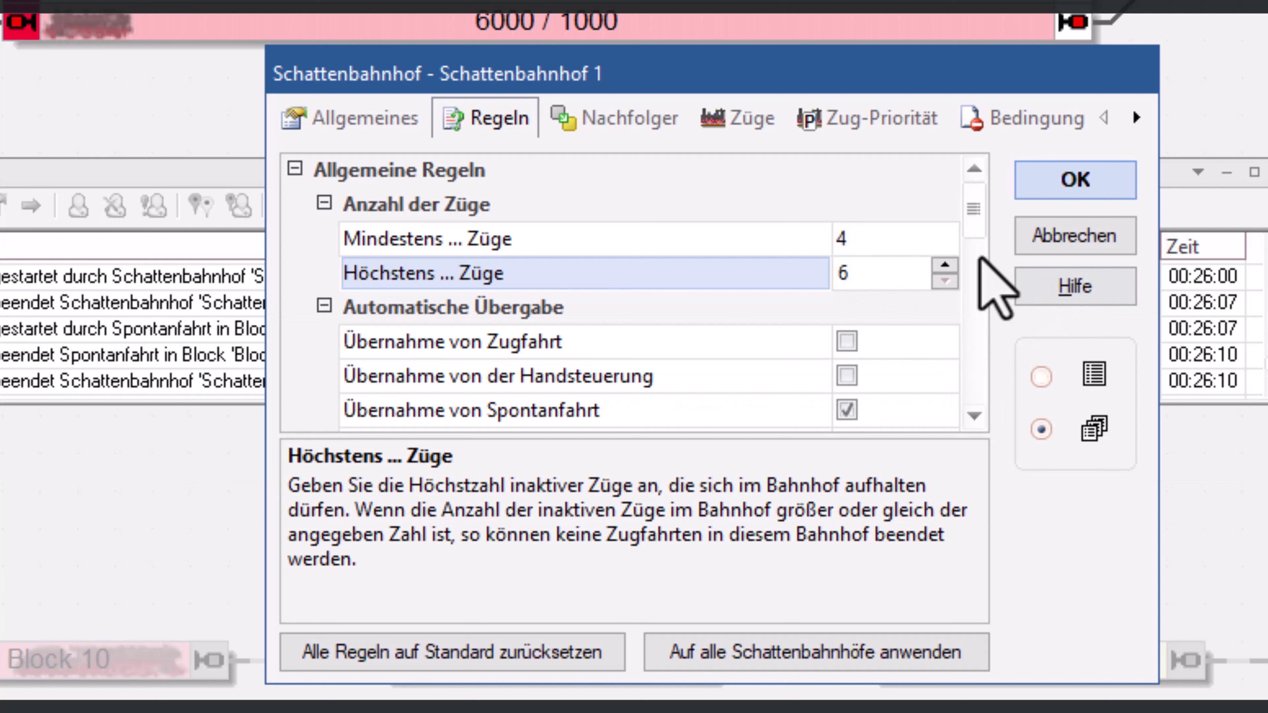
{"action": "left_click", "coordinate": [974, 417]}
{"action": "left_click", "coordinate": [969, 425]}
{"action": "left_click", "coordinate": [969, 425]}
{"action": "left_click", "coordinate": [969, 425]}
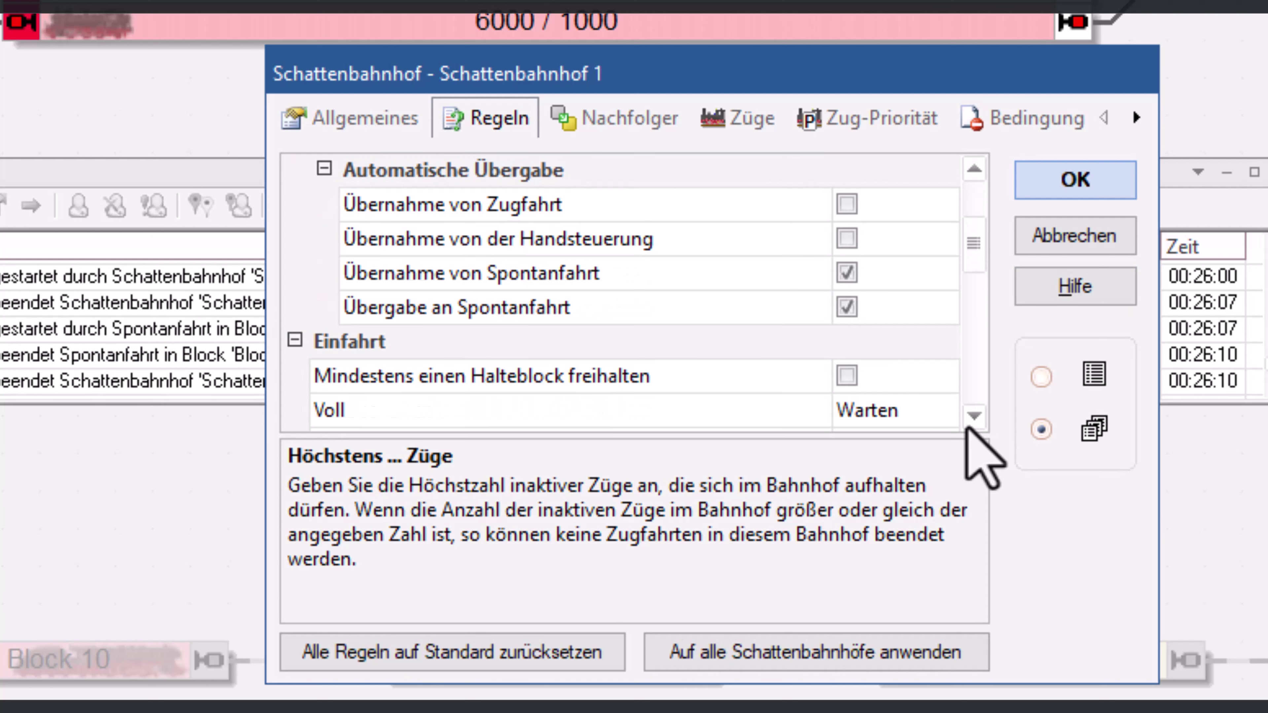
{"action": "left_click", "coordinate": [969, 424]}
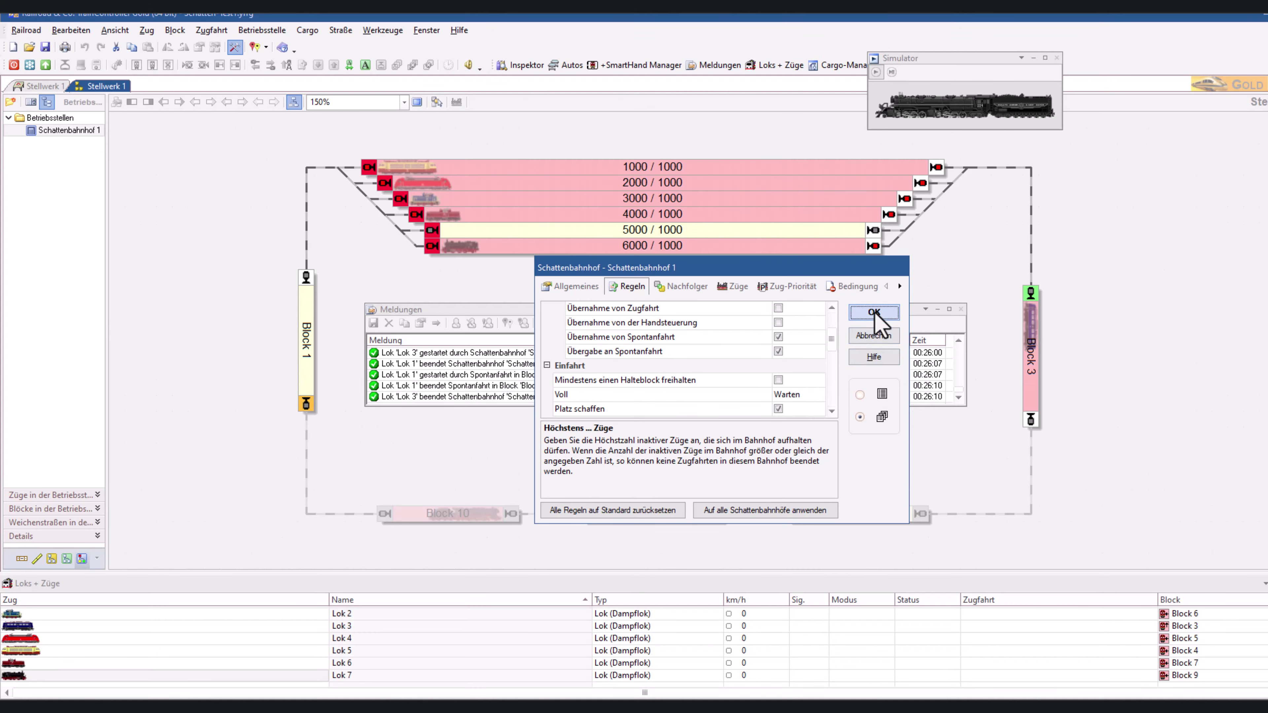
{"action": "left_click", "coordinate": [874, 313]}
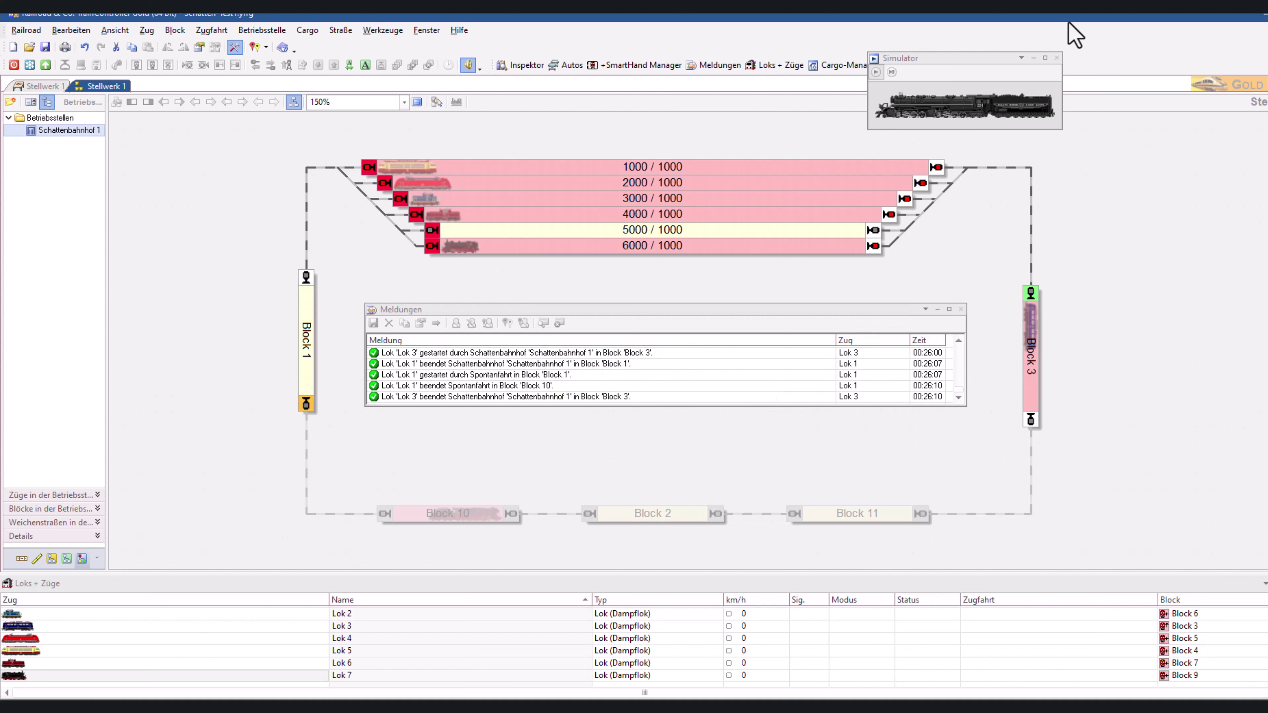
- Return to operation and start an Ausfahrt links / oben from the fully occupied Schattenbahnhof 1
{"action": "key", "text": "ctrl+e"}
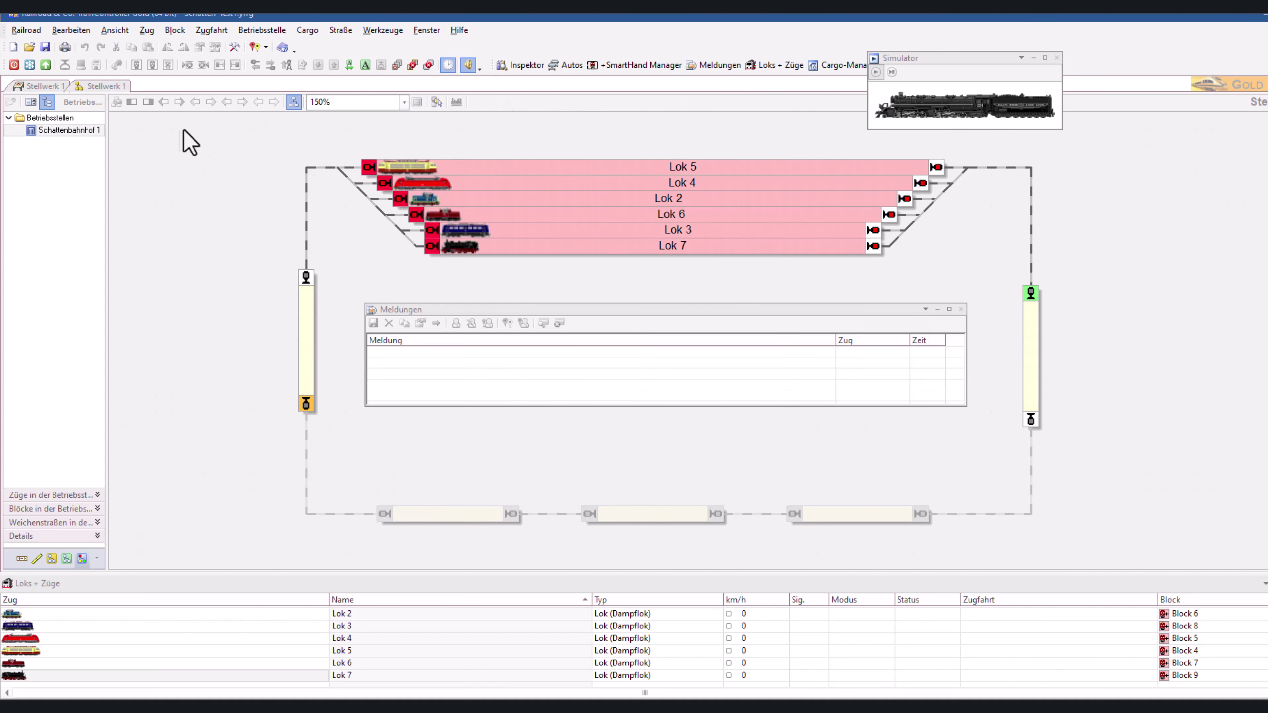
{"action": "left_click", "coordinate": [65, 131]}
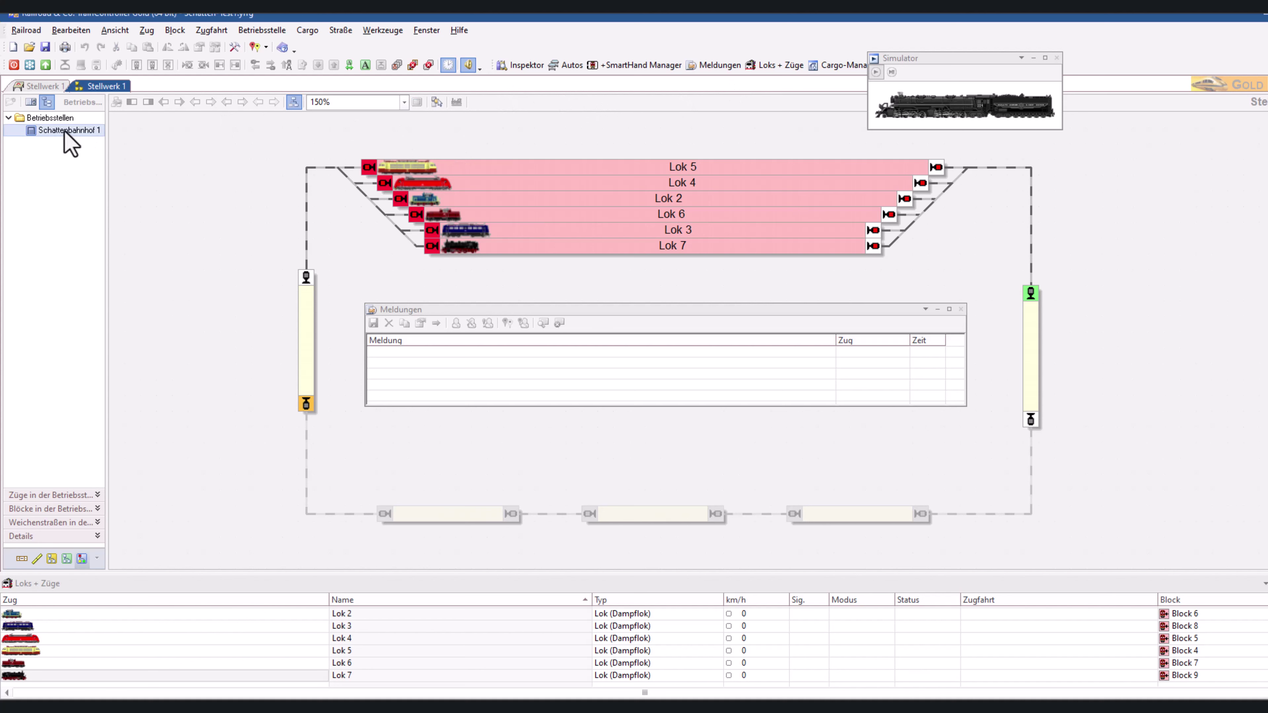
{"action": "right_click", "coordinate": [66, 134]}
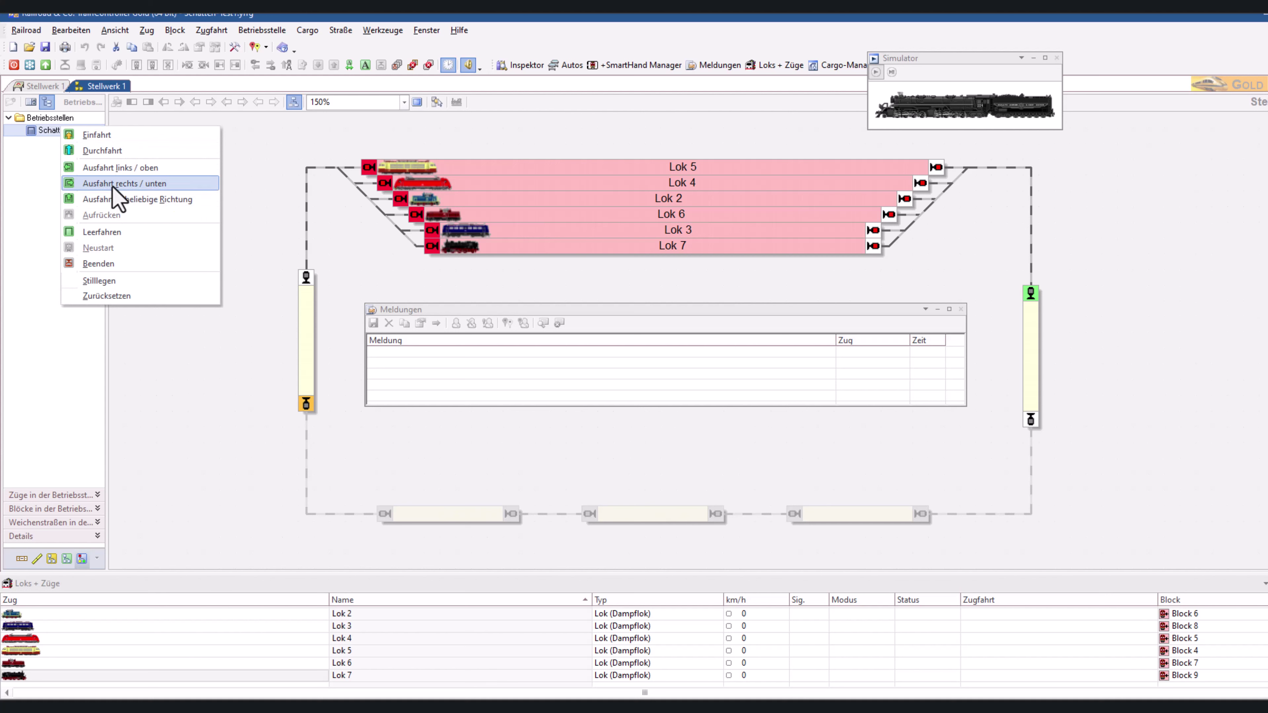
{"action": "left_click", "coordinate": [114, 168]}
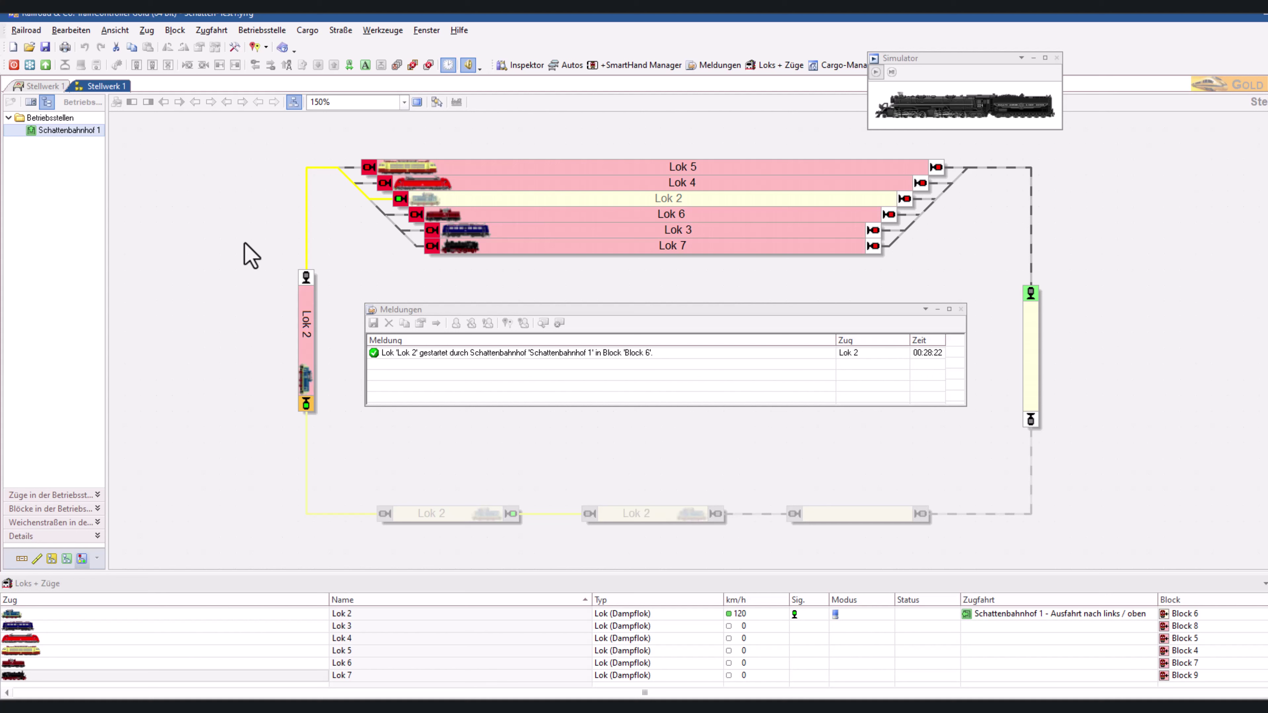
- Start a second Ausfahrt links / oben from Schattenbahnhof 1 and move Lok 4 from Block 10 to Block 11
{"action": "right_click", "coordinate": [71, 134]}
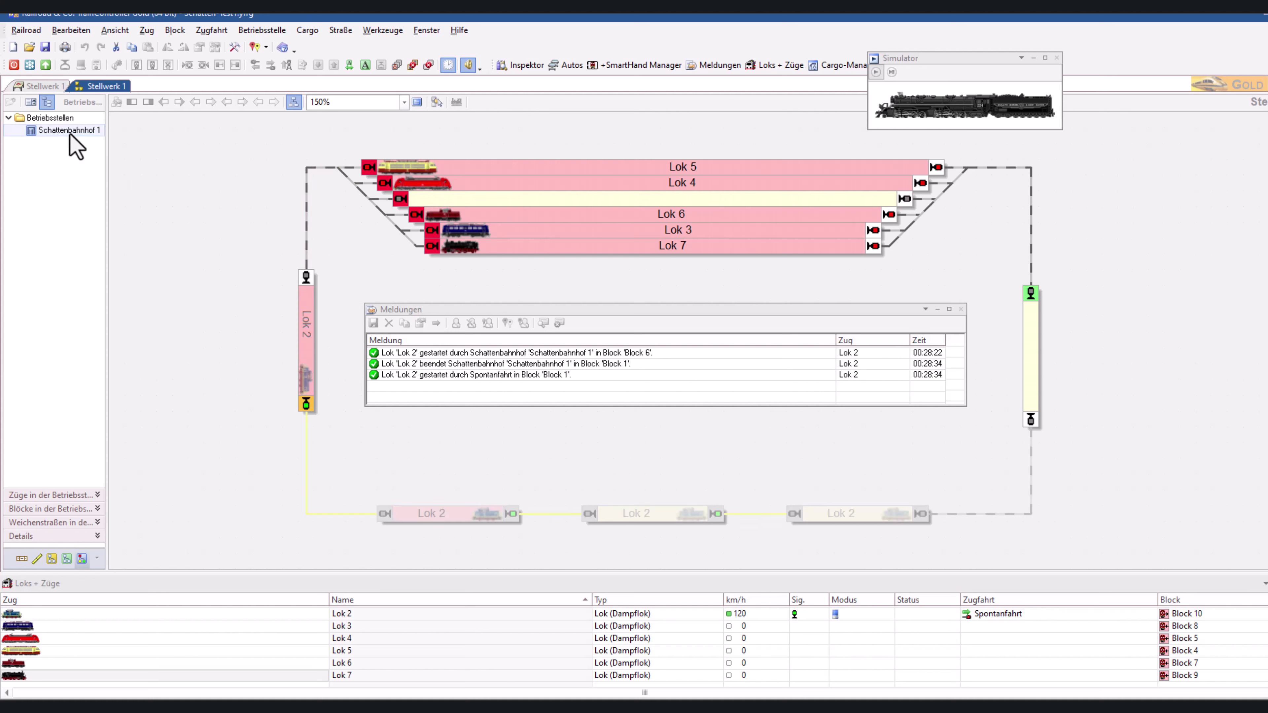
{"action": "left_click", "coordinate": [101, 171]}
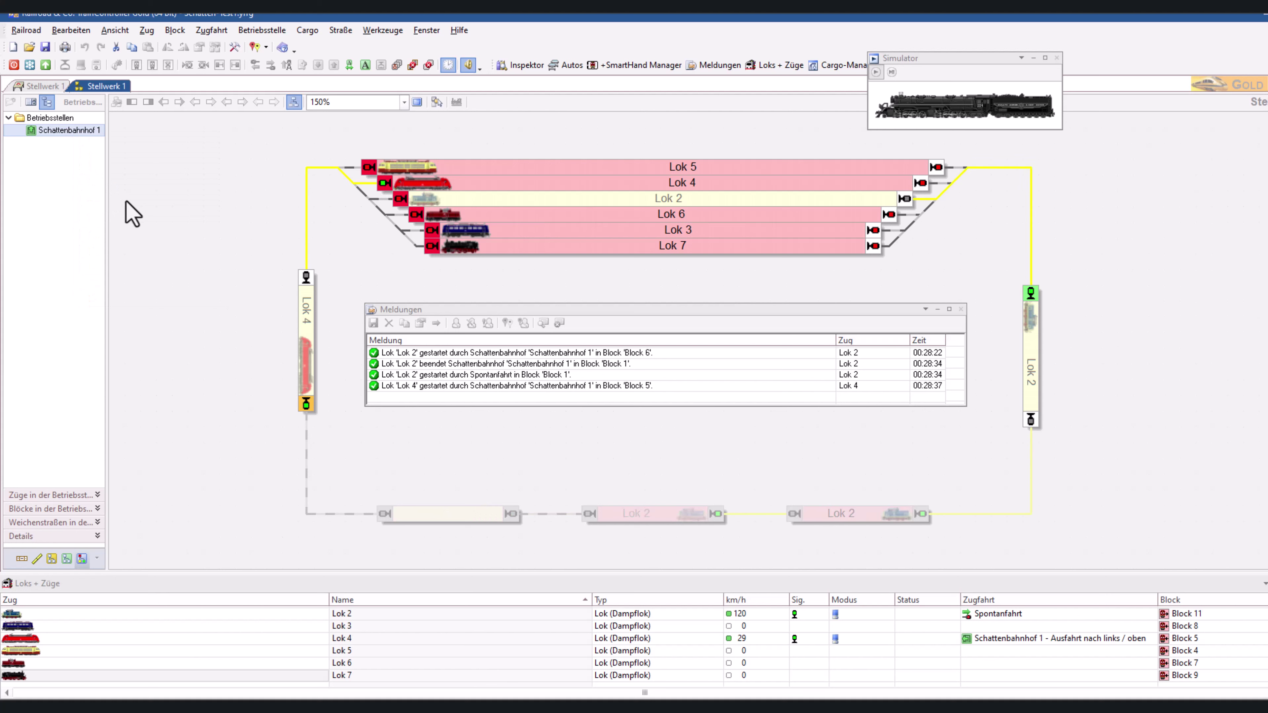
{"action": "left_click", "coordinate": [869, 517]}
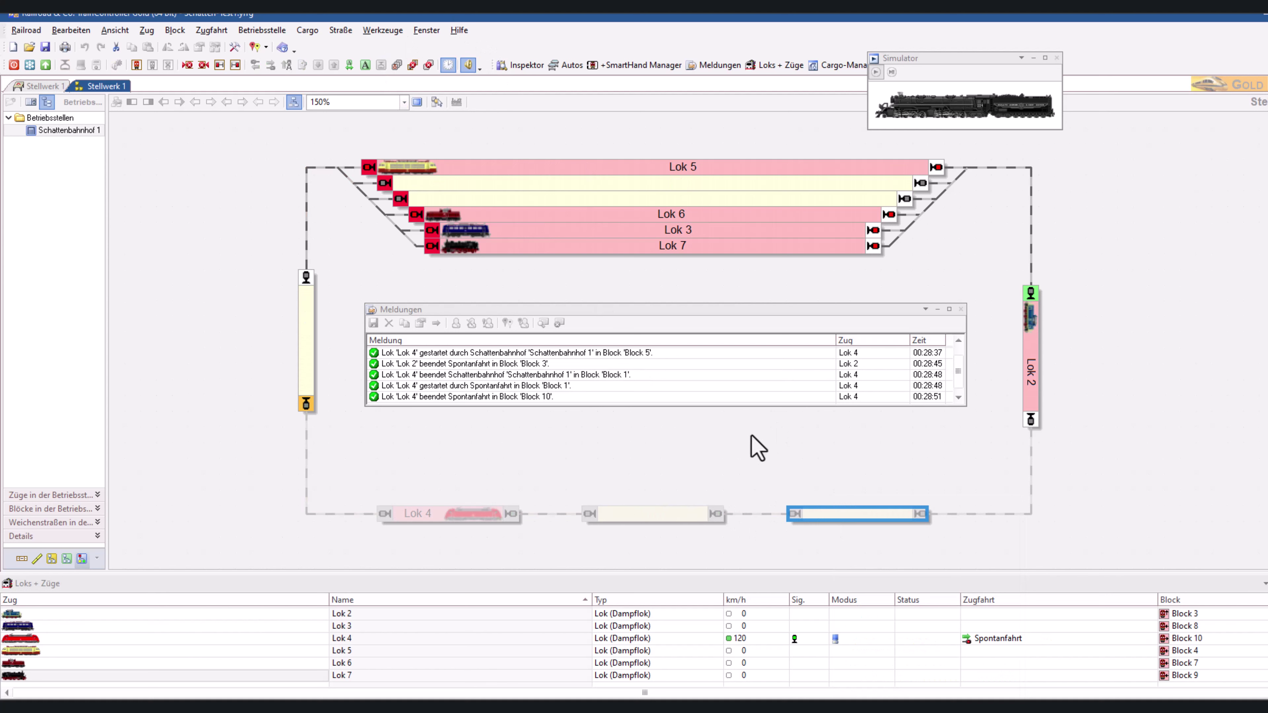
{"action": "left_click_drag", "start_coordinate": [502, 505], "coordinate": [874, 516]}
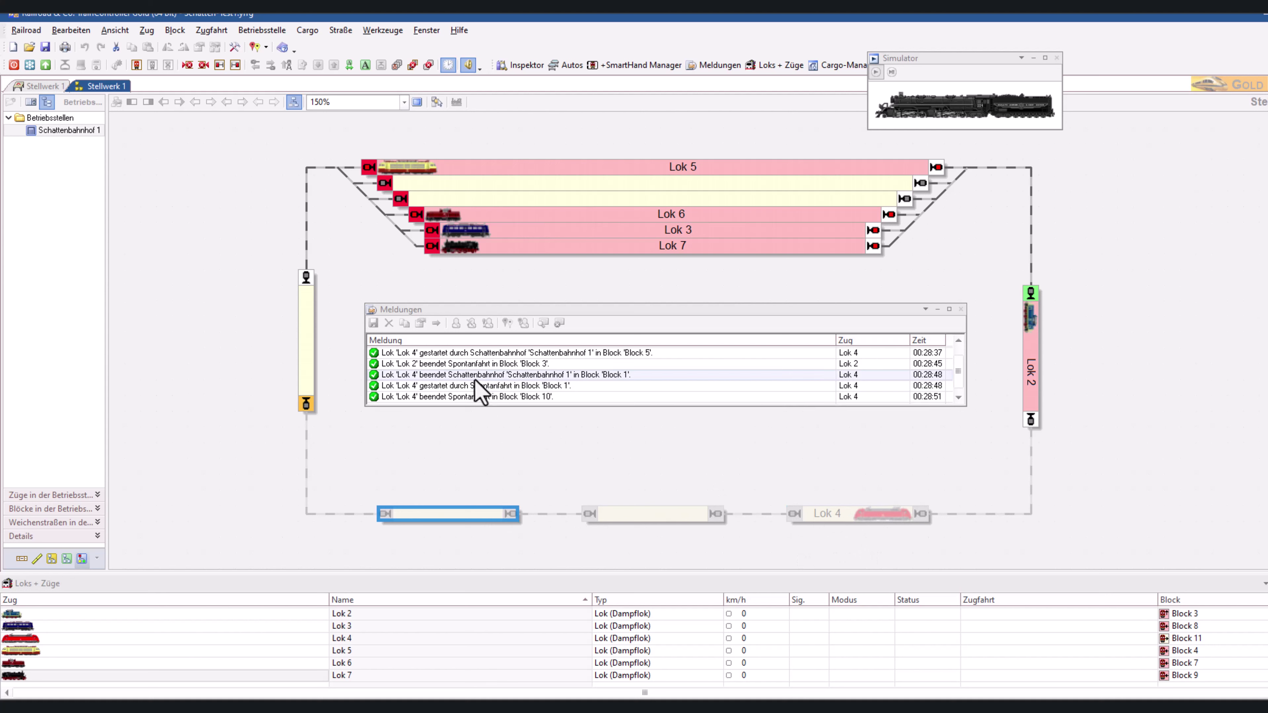
- Start a third Ausfahrt links / oben from Schattenbahnhof 1, and try a fourth once Lok 5 has left
{"action": "right_click", "coordinate": [54, 131]}
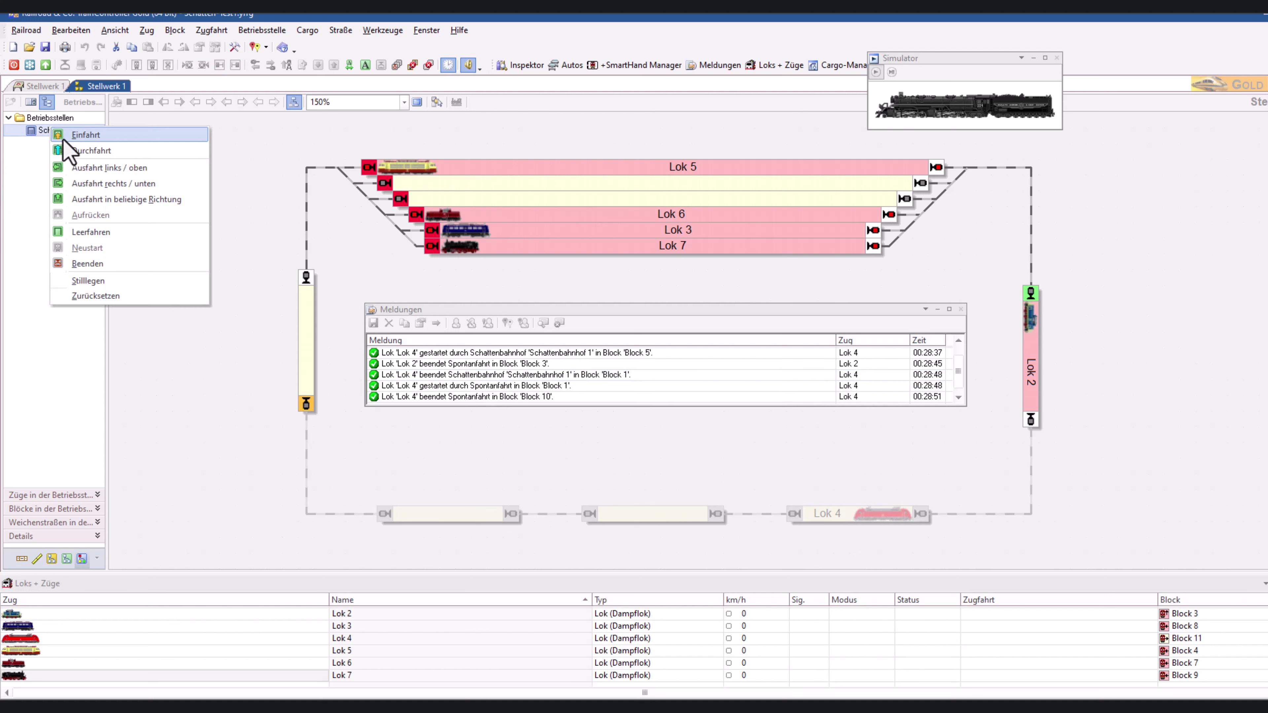
{"action": "left_click", "coordinate": [94, 168]}
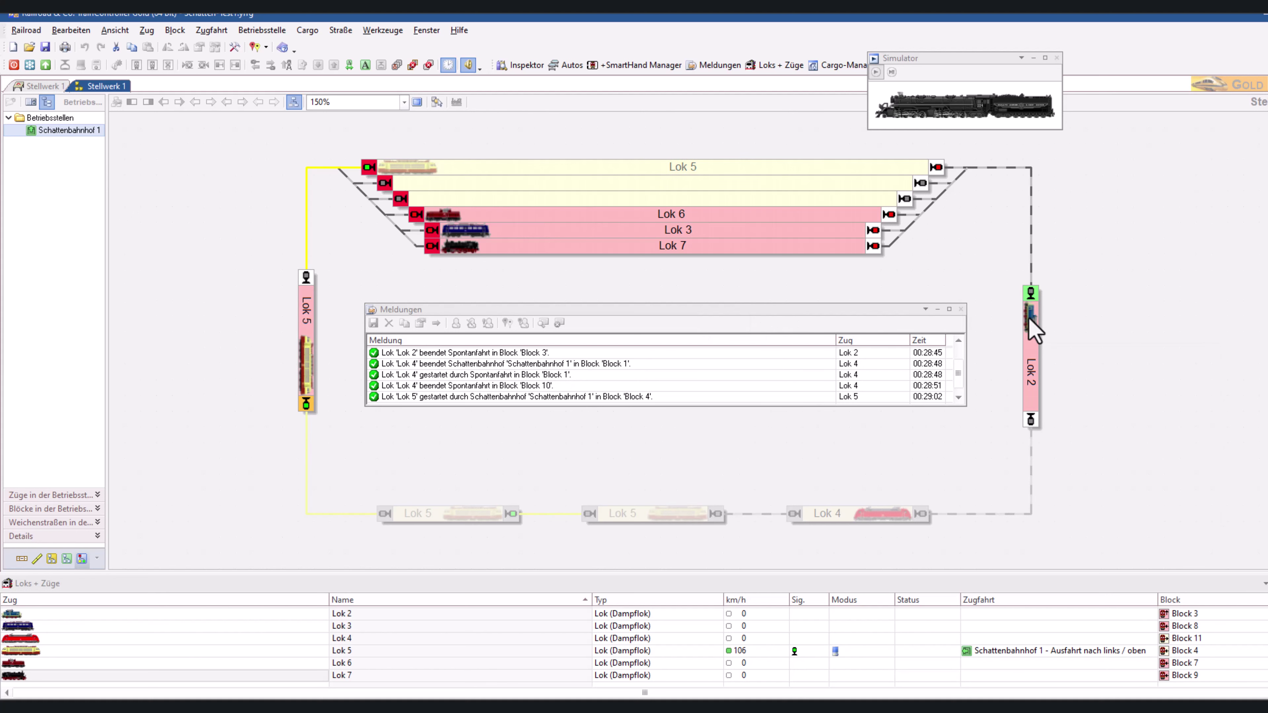
{"action": "mouse_move", "coordinate": [1033, 329]}
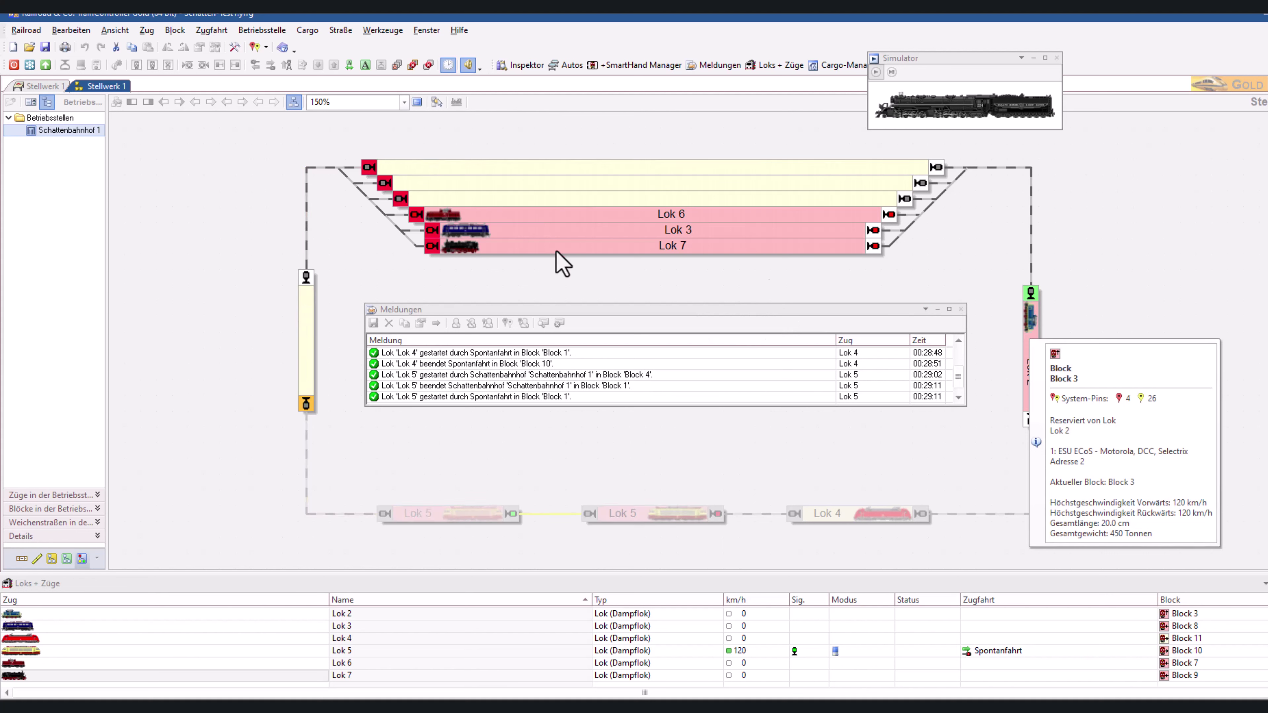
{"action": "right_click", "coordinate": [74, 131]}
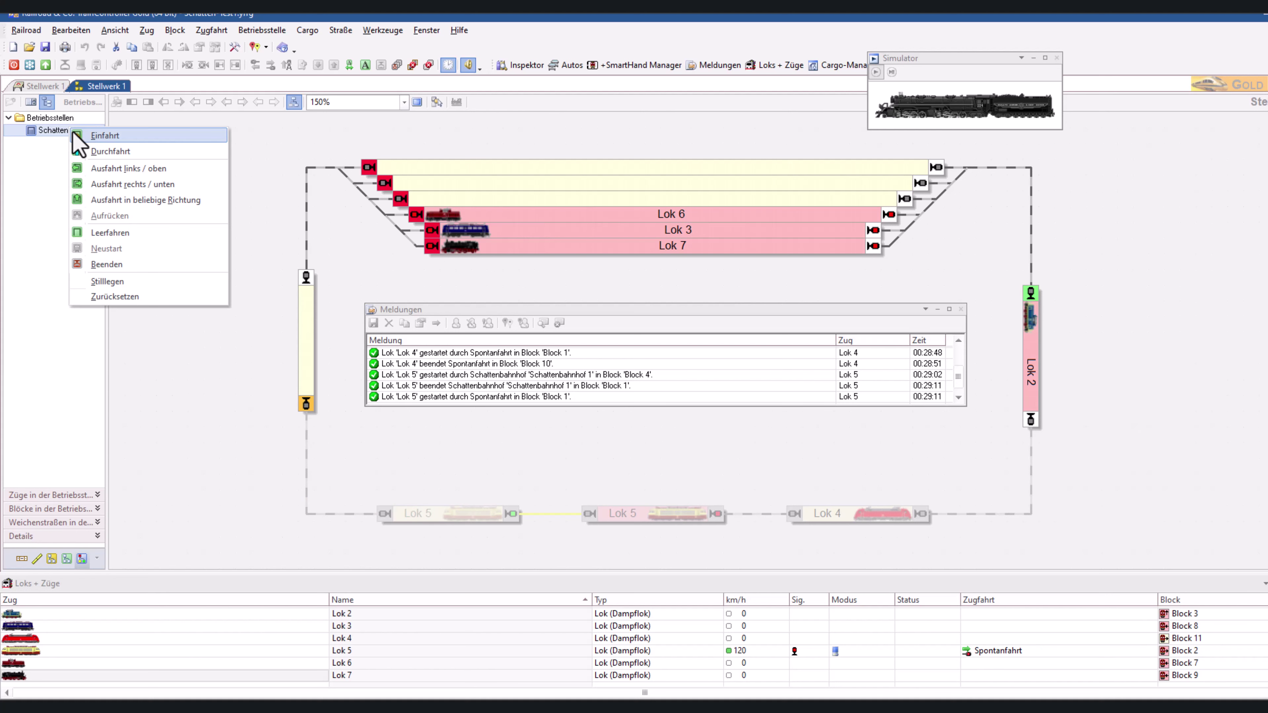
{"action": "left_click", "coordinate": [102, 165]}
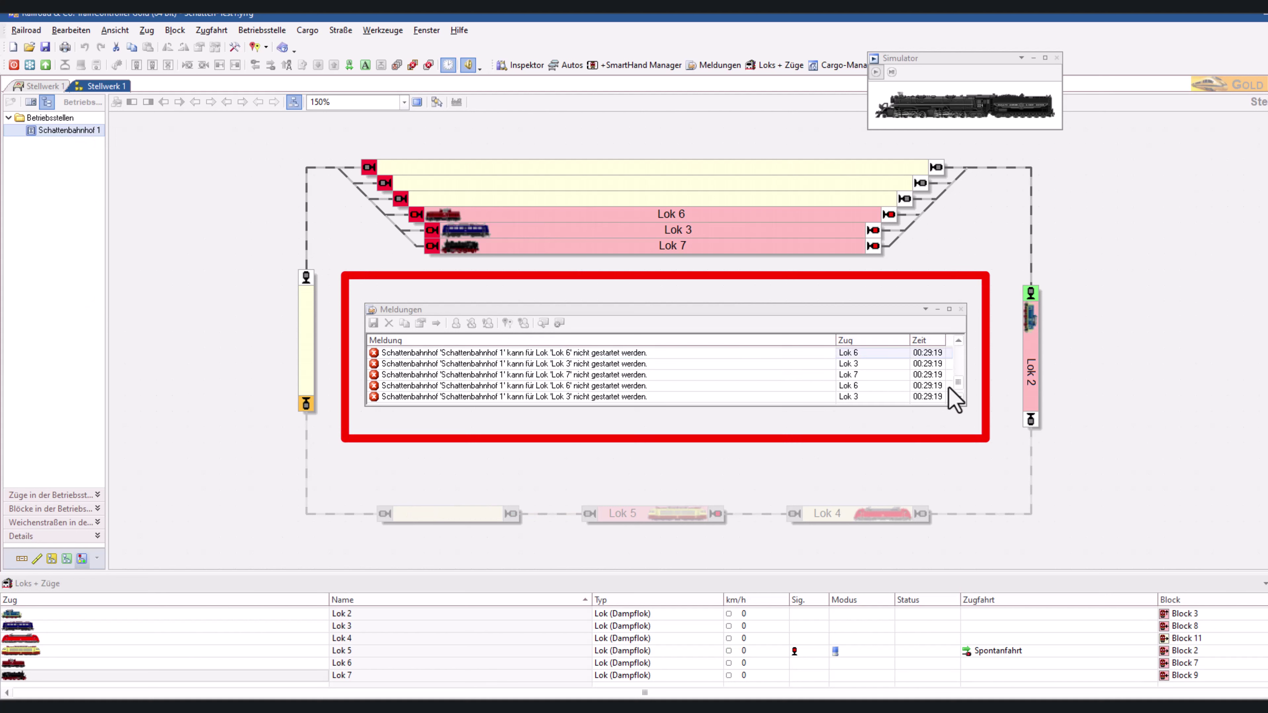
- Move Lok 2 from Block 3 into Block 6 of Schattenbahnhof 1 and select the Lok 7 entry in the Meldungen
{"action": "left_click_drag", "start_coordinate": [1035, 352], "coordinate": [504, 190]}
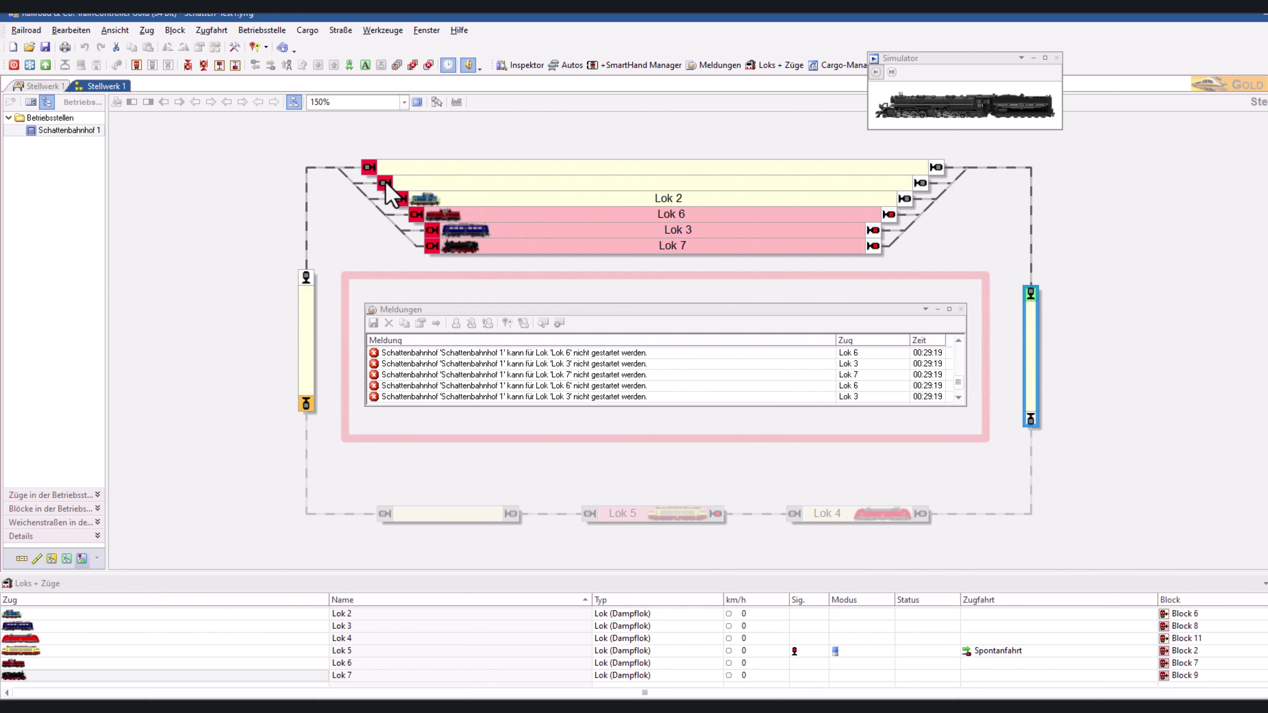
{"action": "right_click", "coordinate": [66, 131]}
{"action": "left_click", "coordinate": [519, 385]}
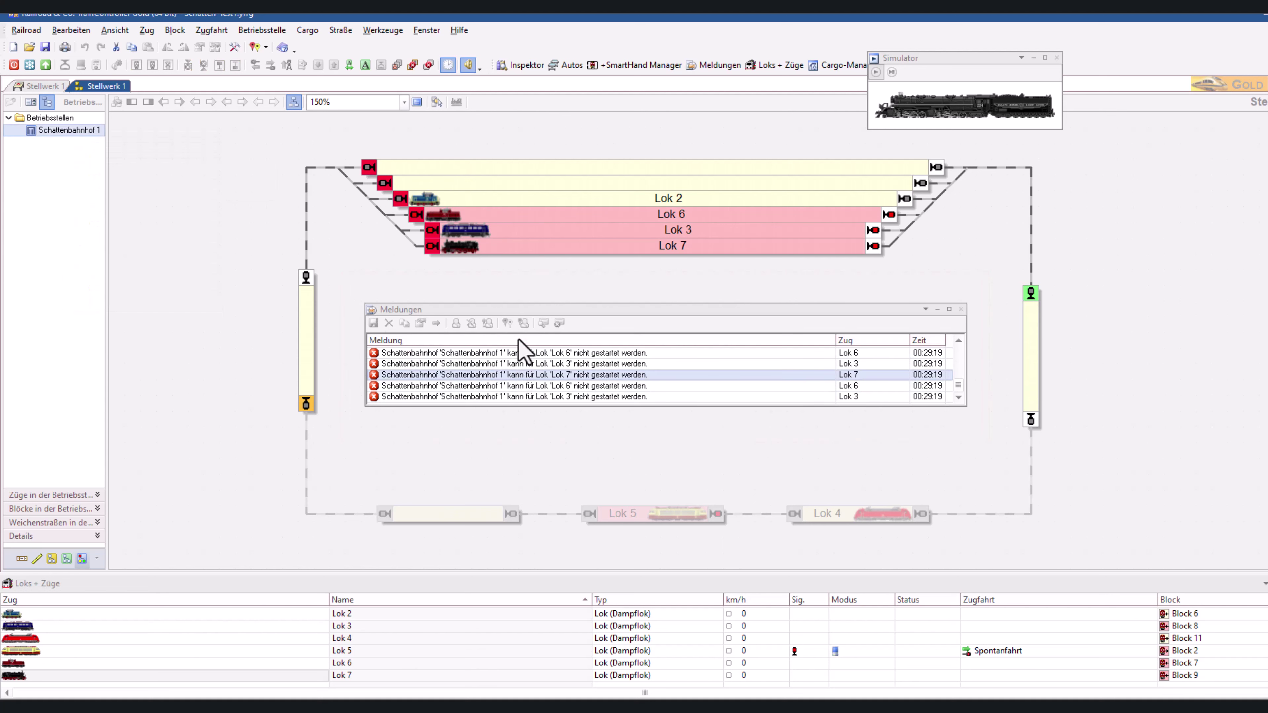
{"action": "left_click", "coordinate": [518, 374]}
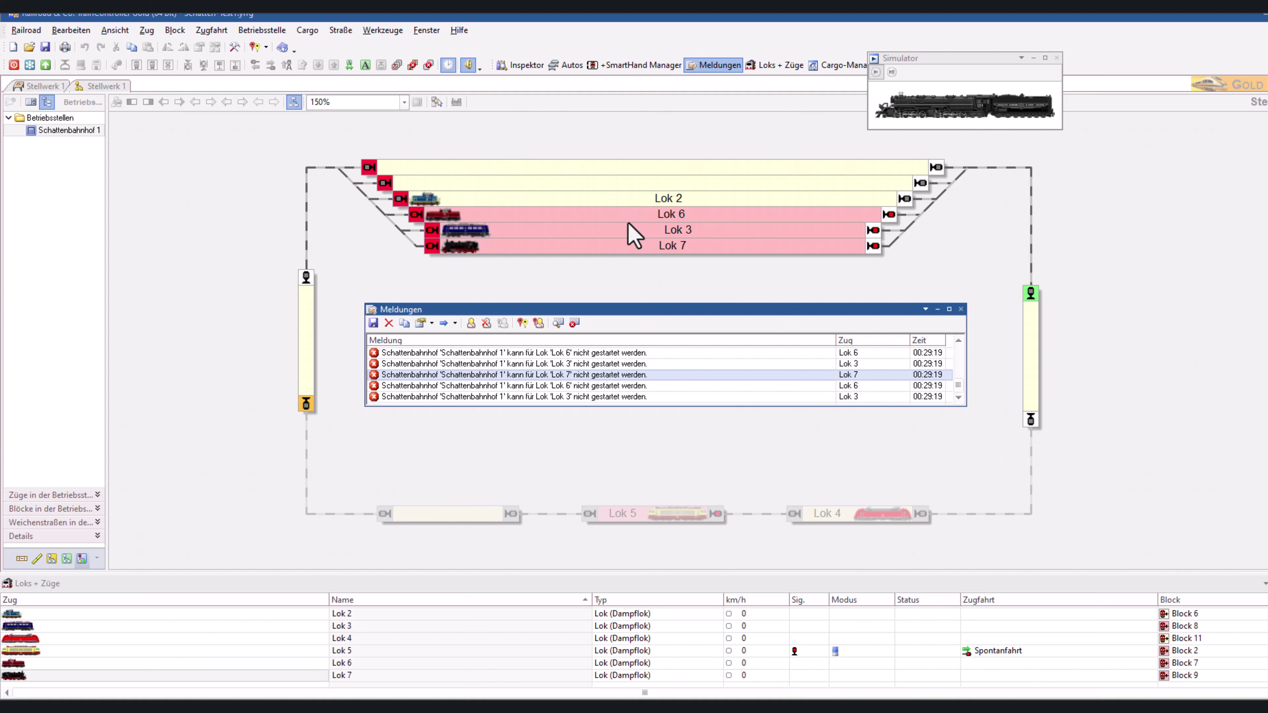
- Switch back to edit mode and open the Operationen settings of Schattenbahnhof 1
{"action": "left_click", "coordinate": [235, 48]}
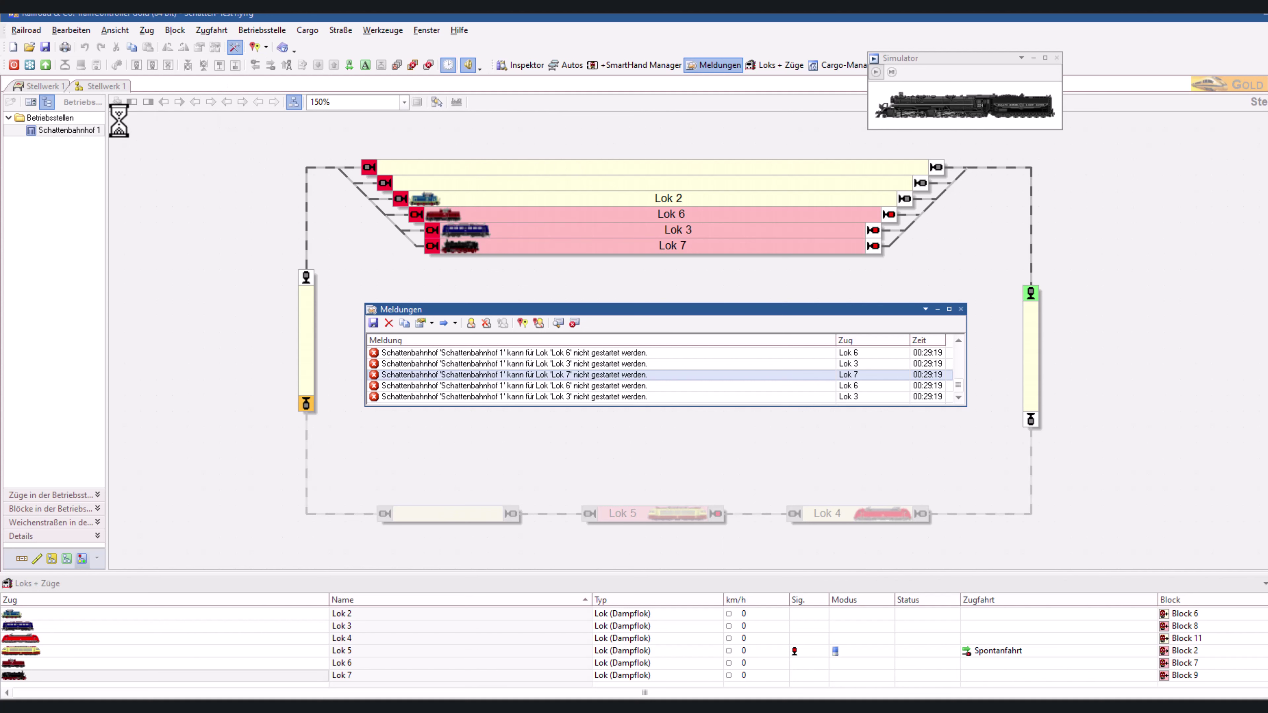
{"action": "left_click", "coordinate": [695, 393]}
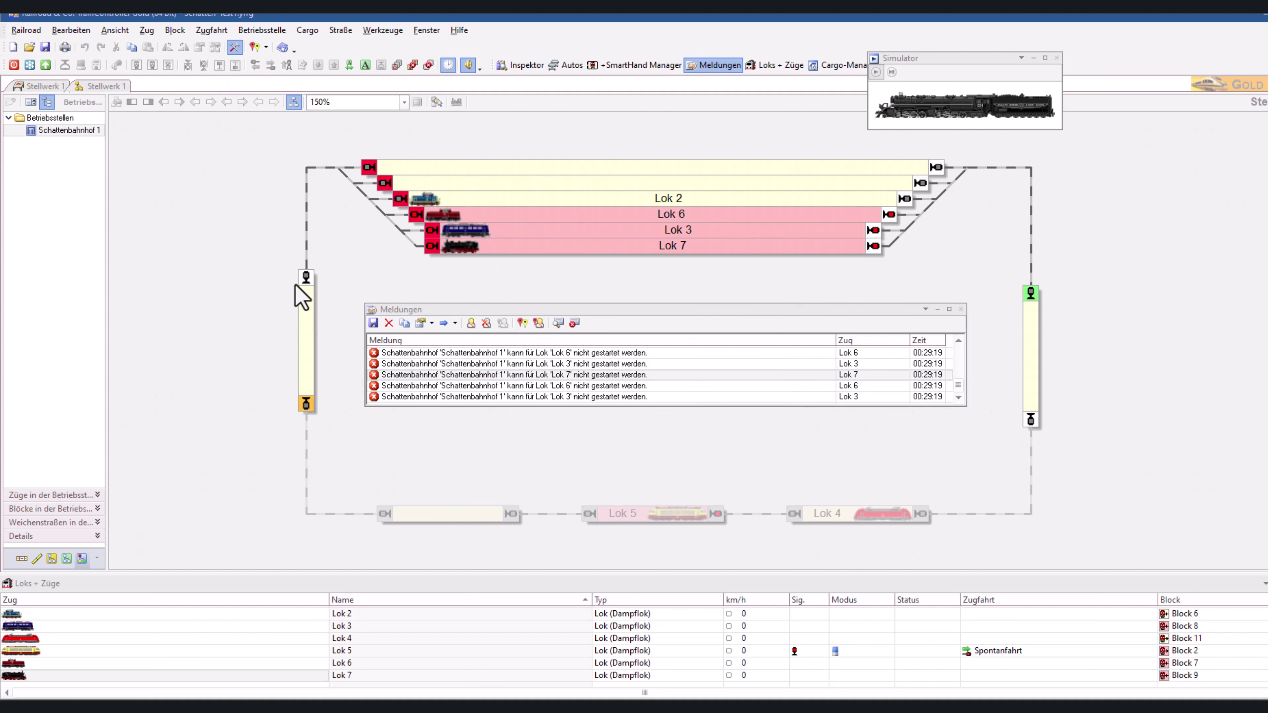
{"action": "left_click", "coordinate": [79, 132]}
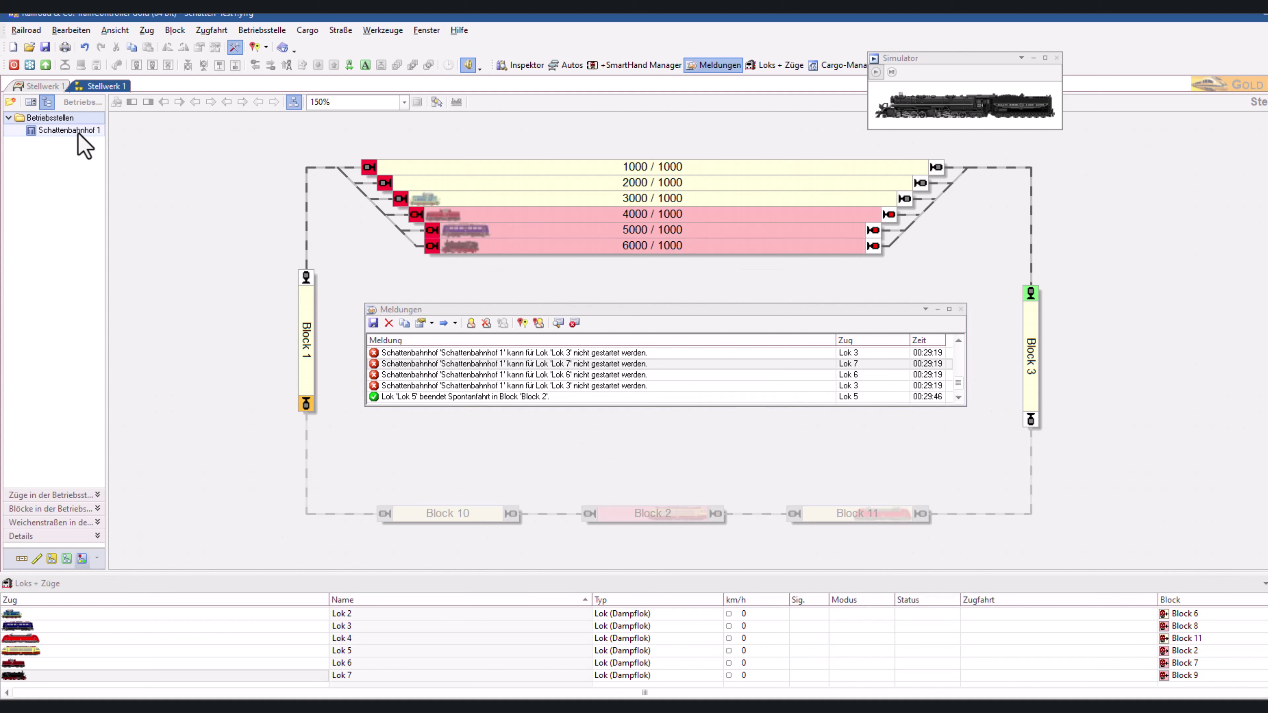
{"action": "right_click", "coordinate": [77, 131]}
{"action": "left_click", "coordinate": [94, 138]}
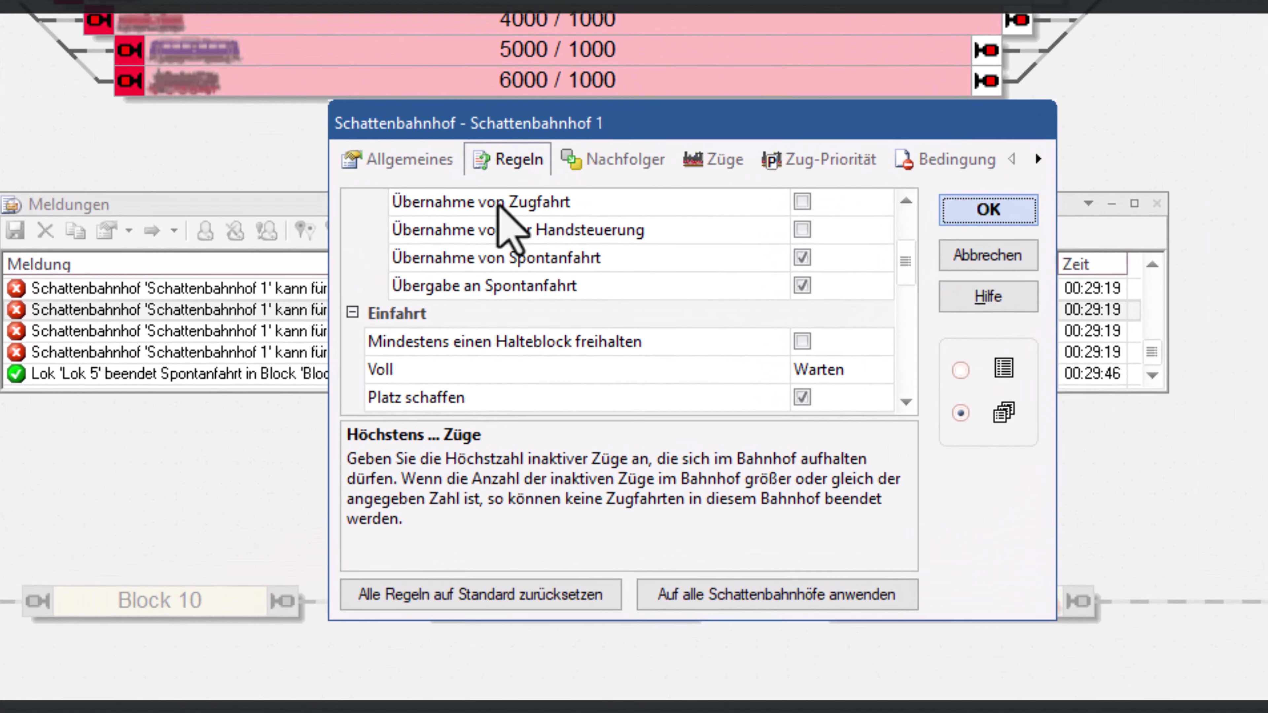
{"action": "scroll", "coordinate": [718, 254], "scroll_direction": "up", "scroll_amount": 2}
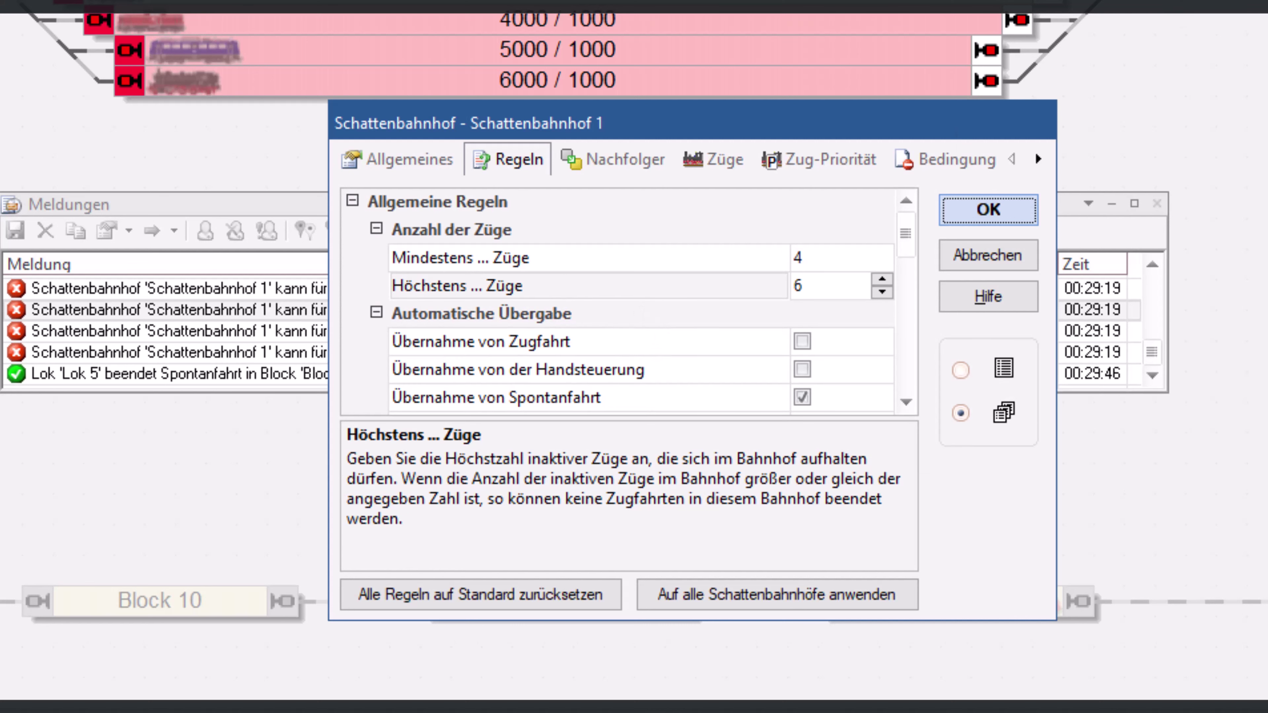
{"action": "key", "text": "ctrl+Tab"}
{"action": "key", "text": "ctrl+Tab"}
{"action": "key", "text": "ctrl+Tab"}
{"action": "key", "text": "ctrl+Tab"}
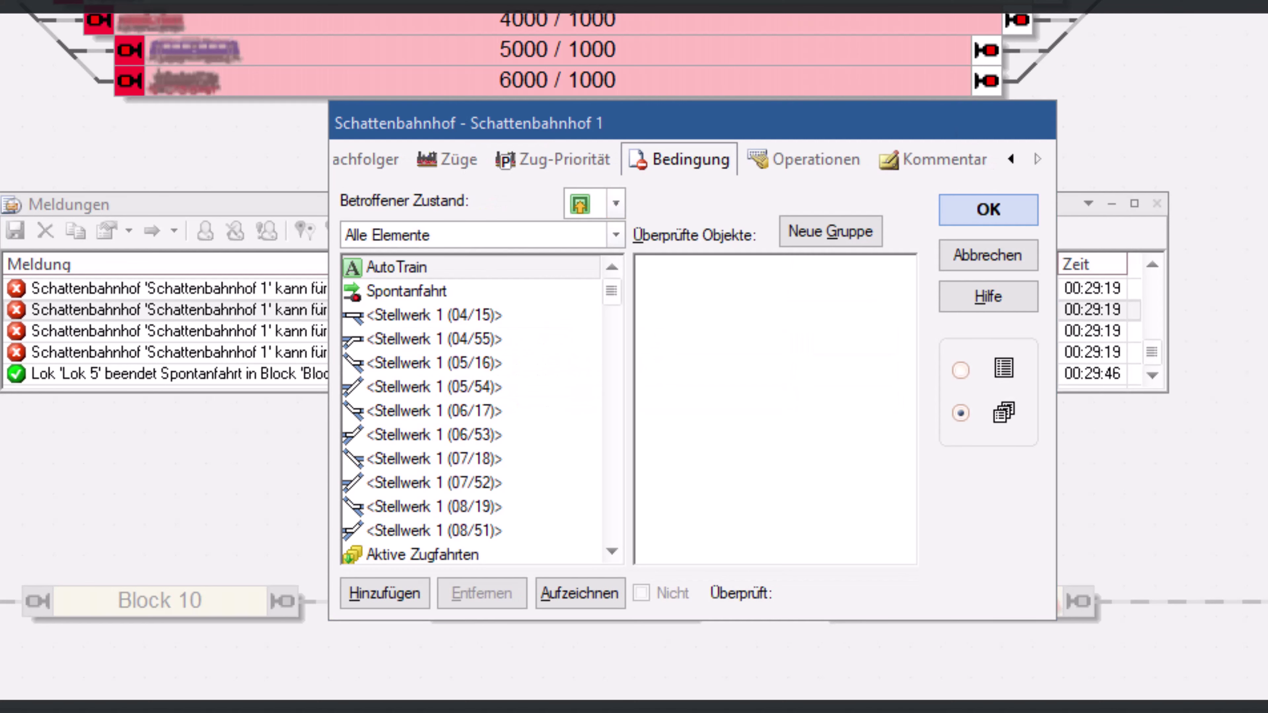
{"action": "left_click", "coordinate": [814, 161]}
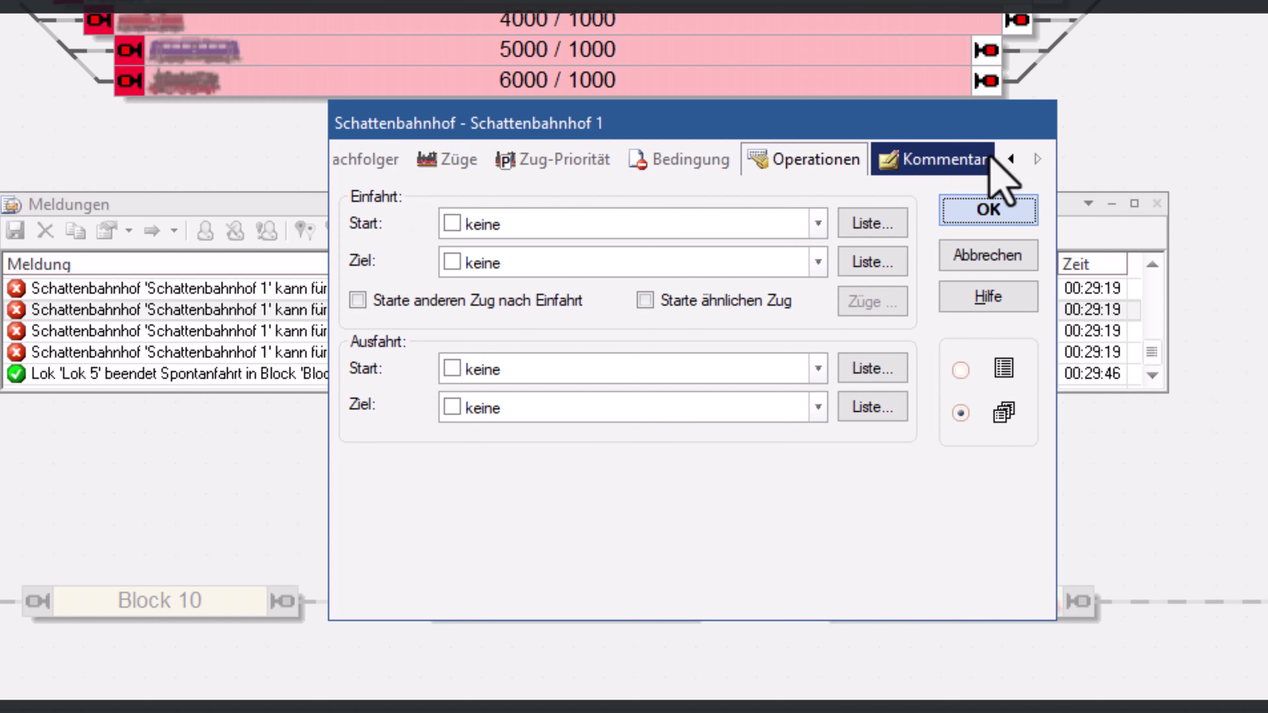
{"action": "left_click", "coordinate": [1012, 159]}
{"action": "left_click", "coordinate": [1012, 158]}
{"action": "left_click", "coordinate": [1012, 159]}
{"action": "left_click", "coordinate": [1014, 159]}
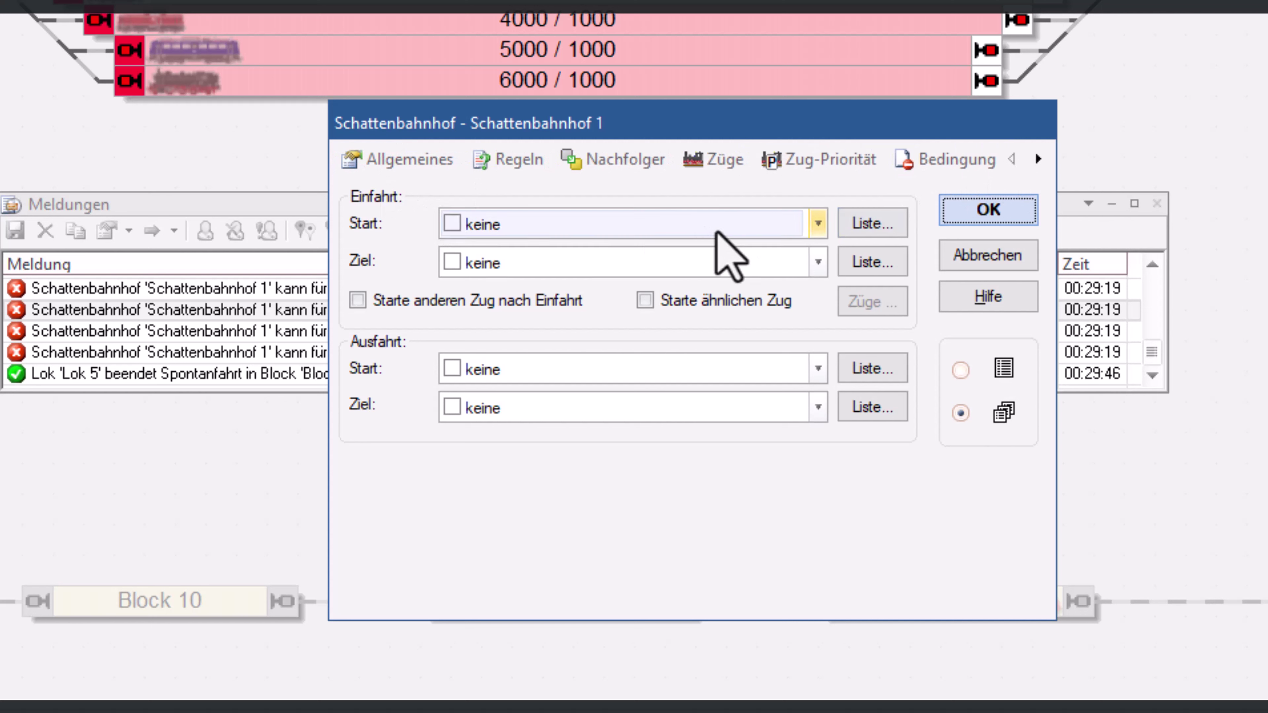
{"action": "left_click", "coordinate": [1038, 159]}
{"action": "left_click", "coordinate": [1038, 159]}
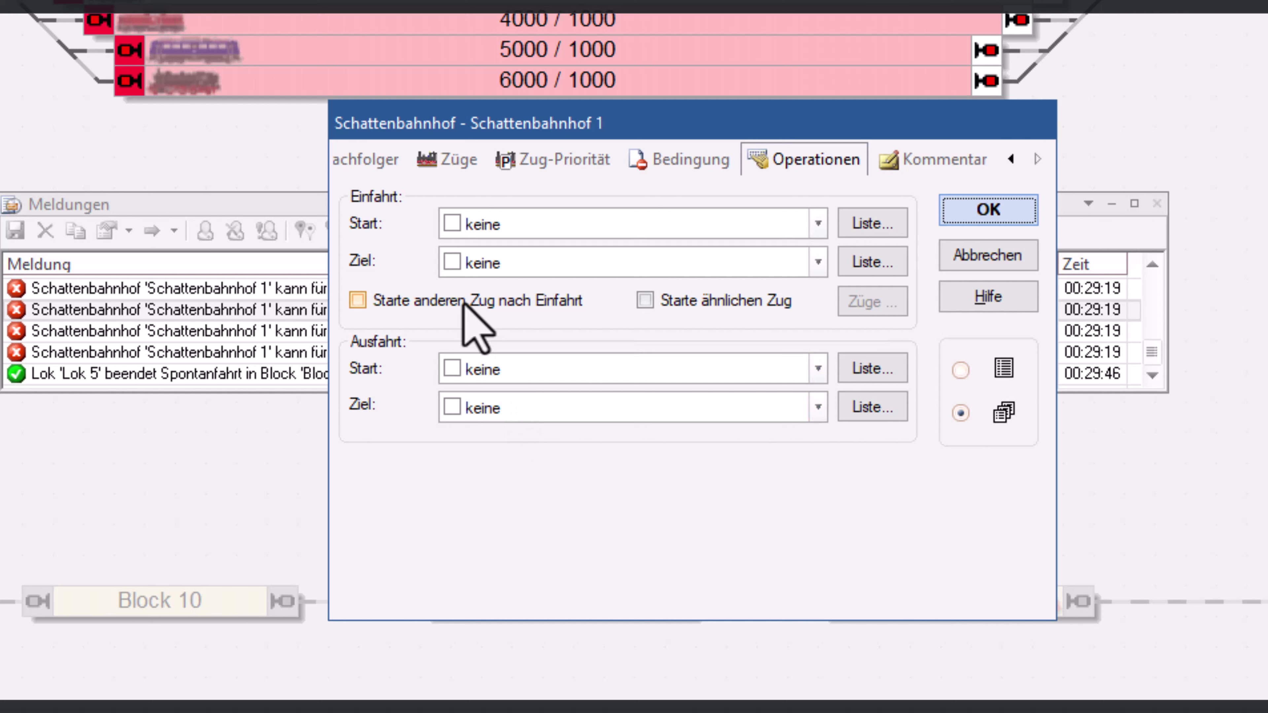
- Try the Starte ähnlichen Zug option, review its Zugbeschreibung settings, and discard both the description and the option
{"action": "left_click", "coordinate": [718, 307]}
{"action": "left_click", "coordinate": [868, 306]}
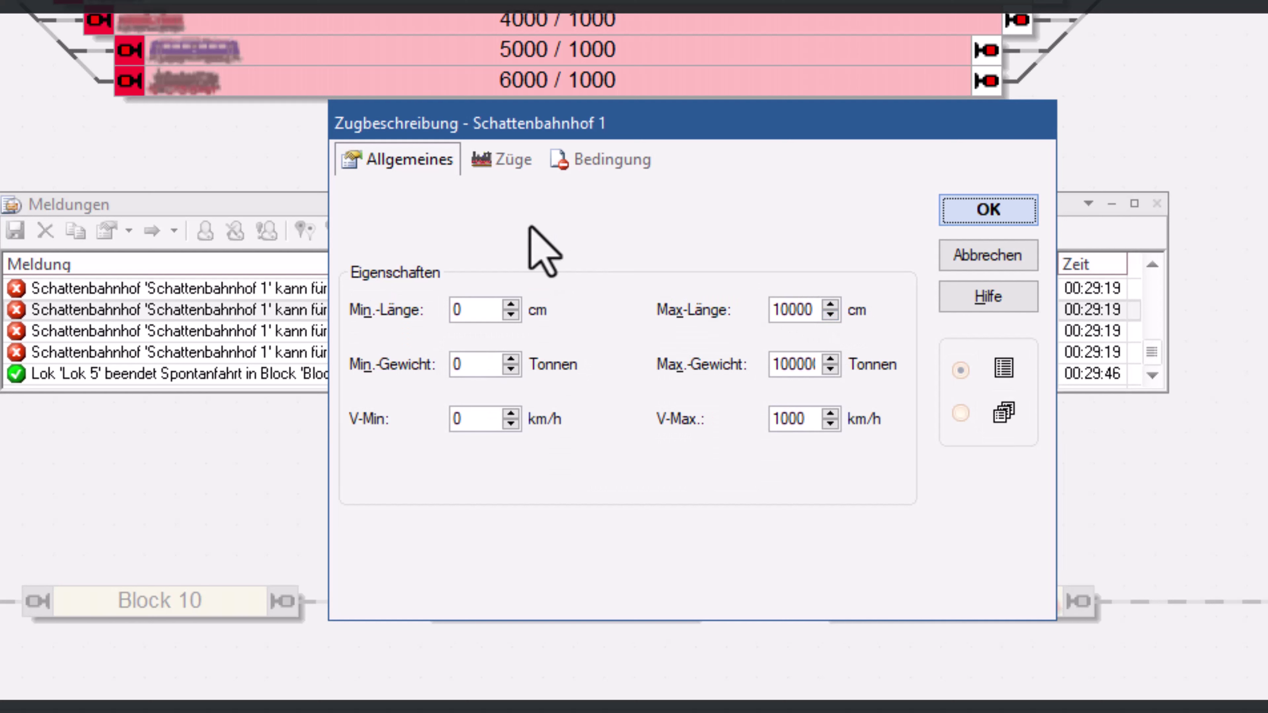
{"action": "left_click", "coordinate": [500, 160]}
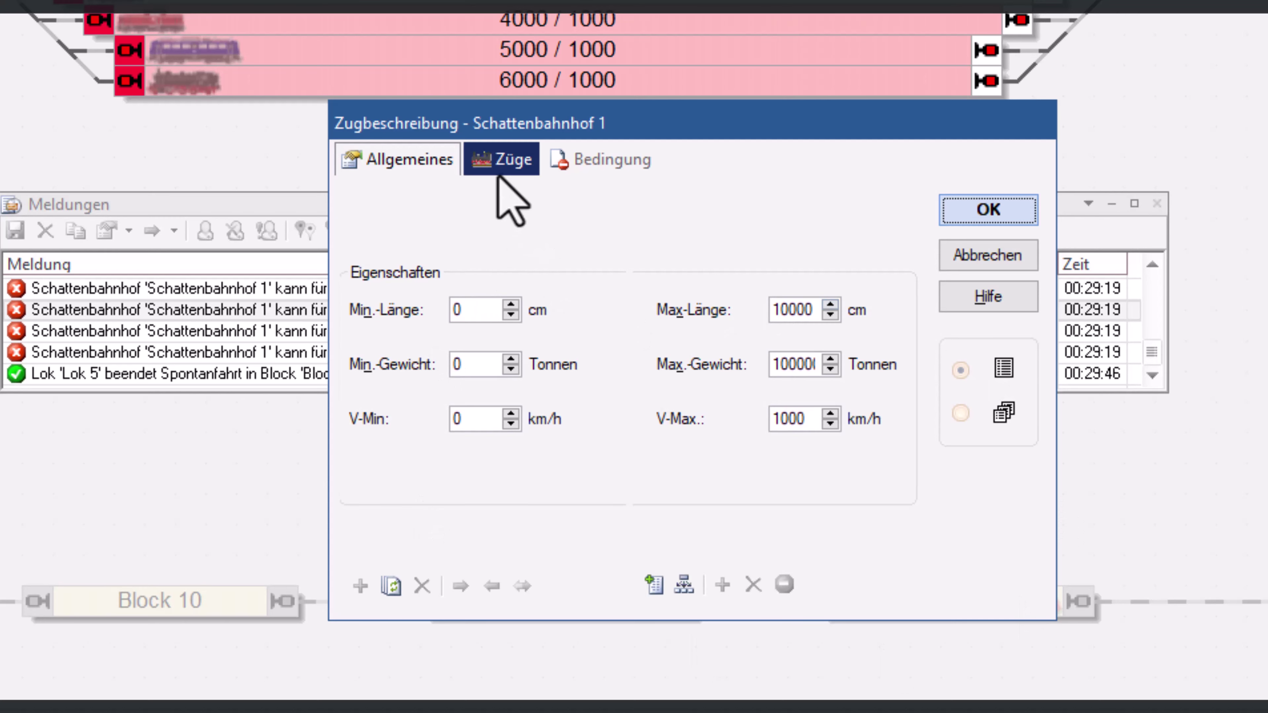
{"action": "left_click", "coordinate": [602, 169]}
{"action": "left_click", "coordinate": [1008, 251]}
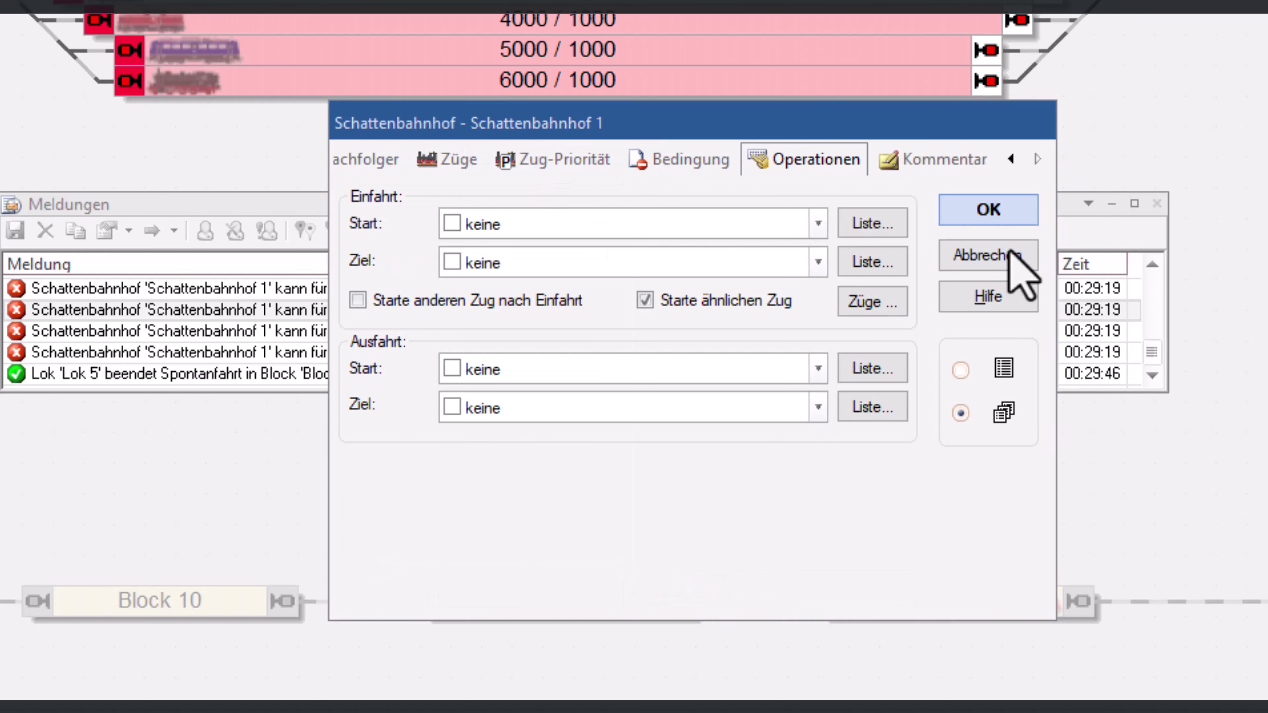
{"action": "left_click", "coordinate": [669, 299]}
- Enable Starte anderen Zug nach Einfahrt, and set both Mindestens ... Züge and Höchstens ... Züge to 0
{"action": "left_click", "coordinate": [527, 303]}
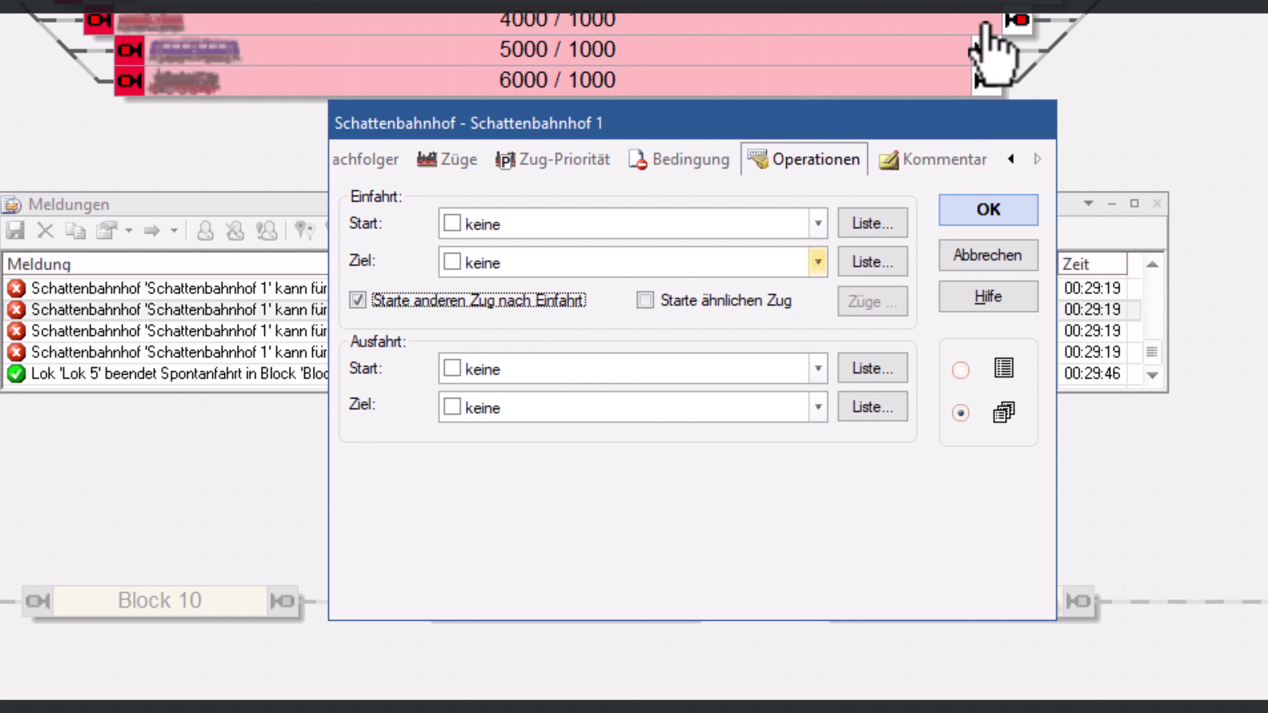
{"action": "left_click", "coordinate": [1011, 159]}
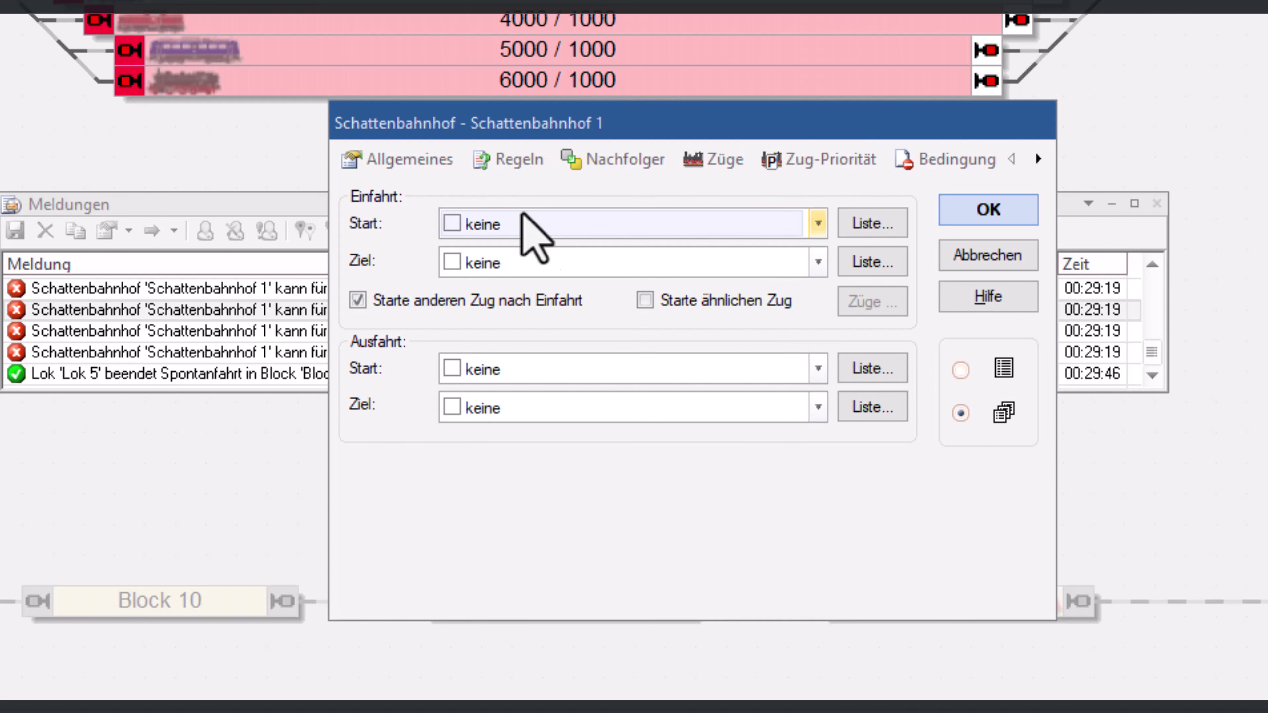
{"action": "left_click", "coordinate": [400, 160]}
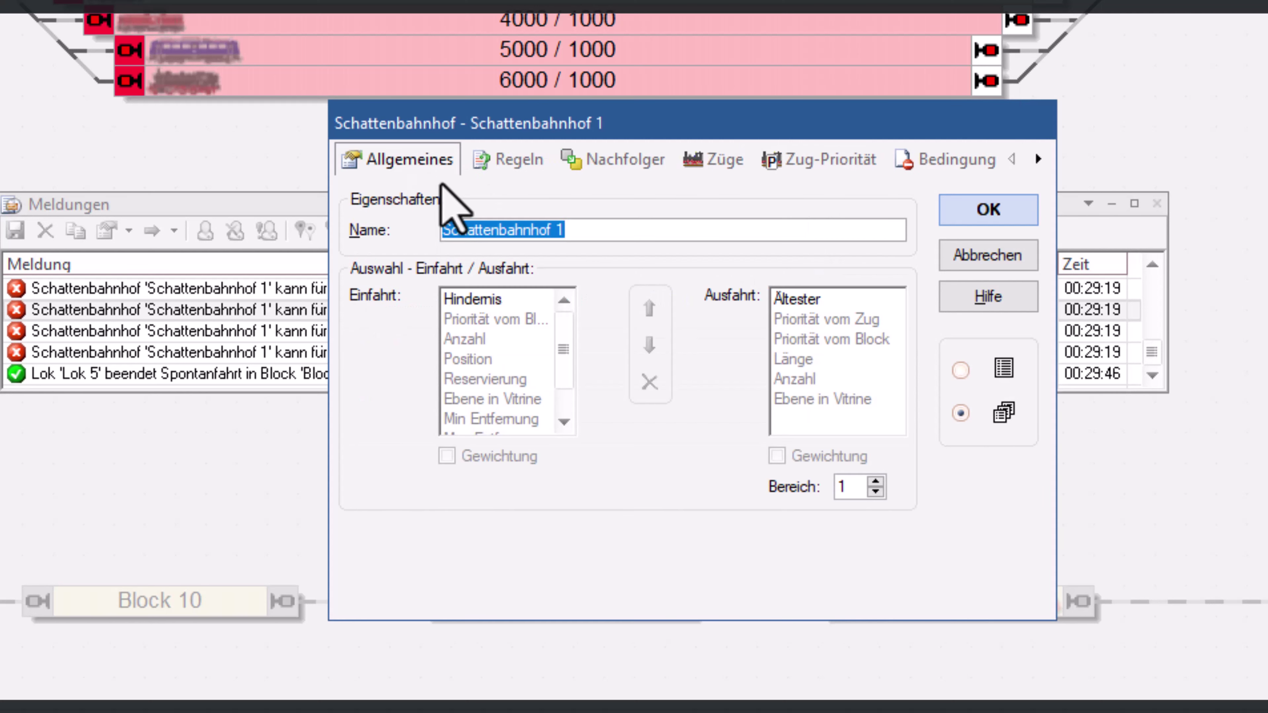
{"action": "left_click", "coordinate": [511, 158]}
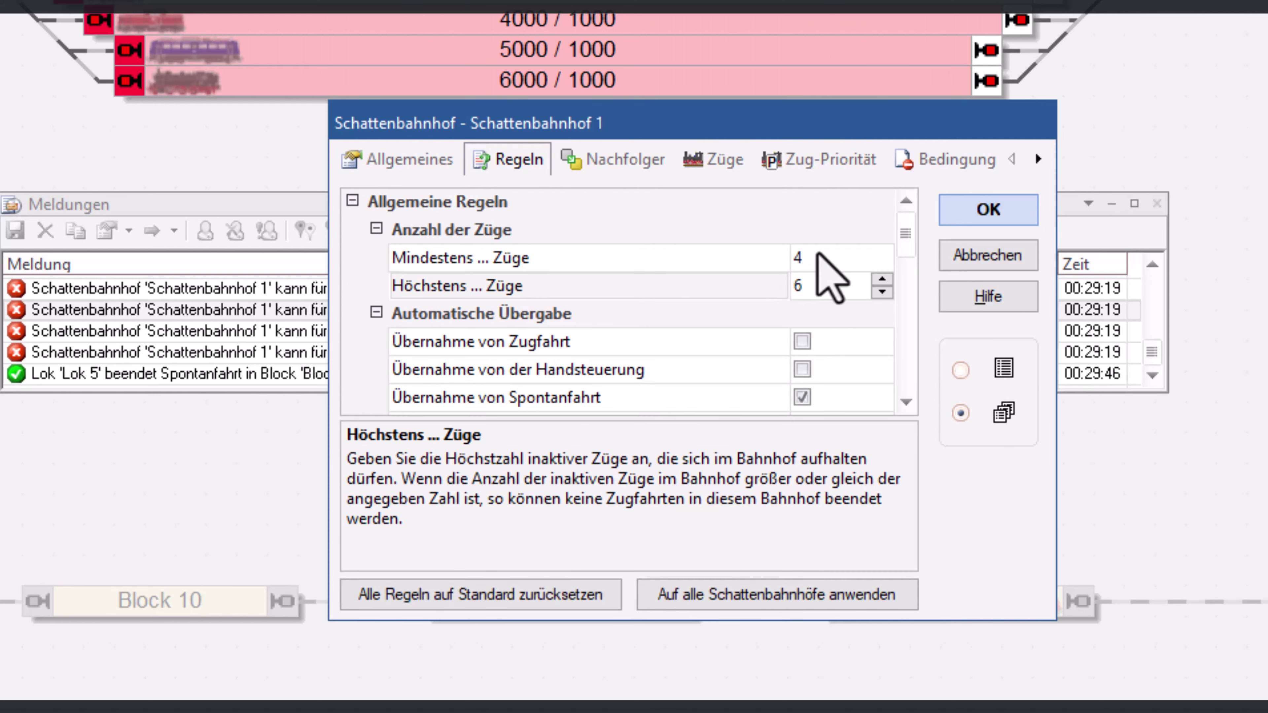
{"action": "left_click", "coordinate": [817, 256]}
{"action": "type", "text": "0"}
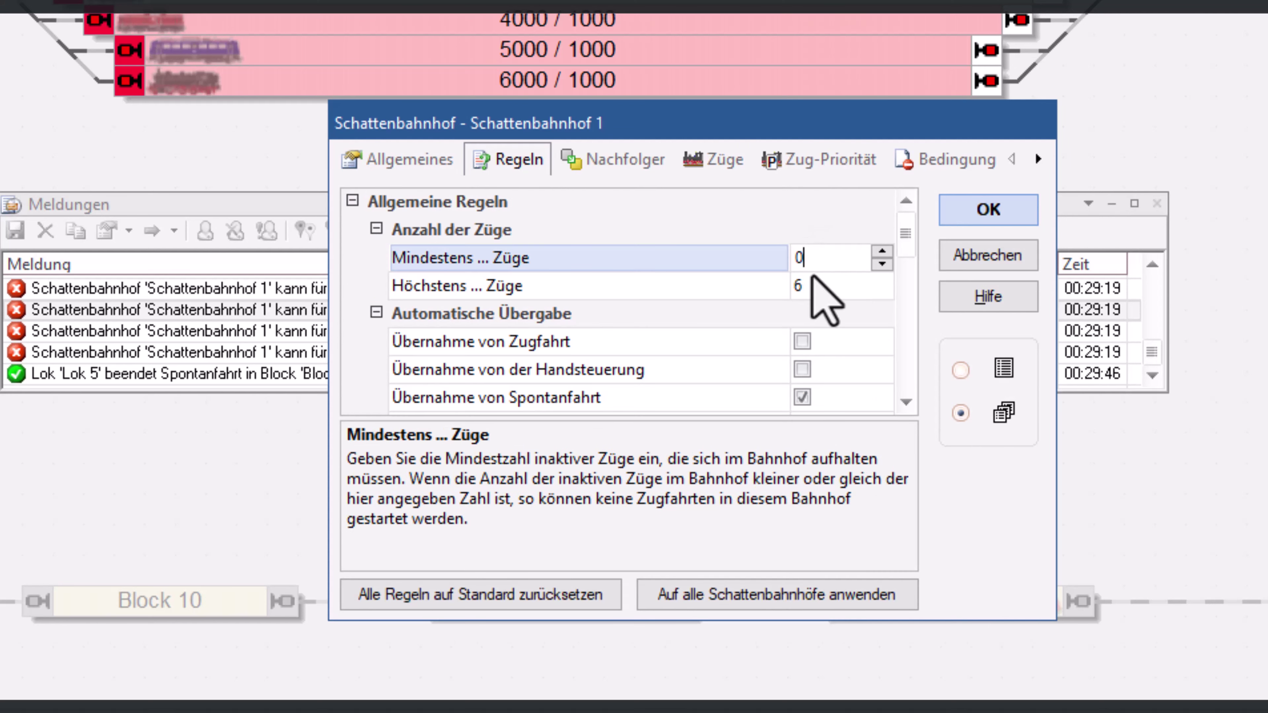
{"action": "left_click", "coordinate": [811, 287]}
{"action": "type", "text": "0"}
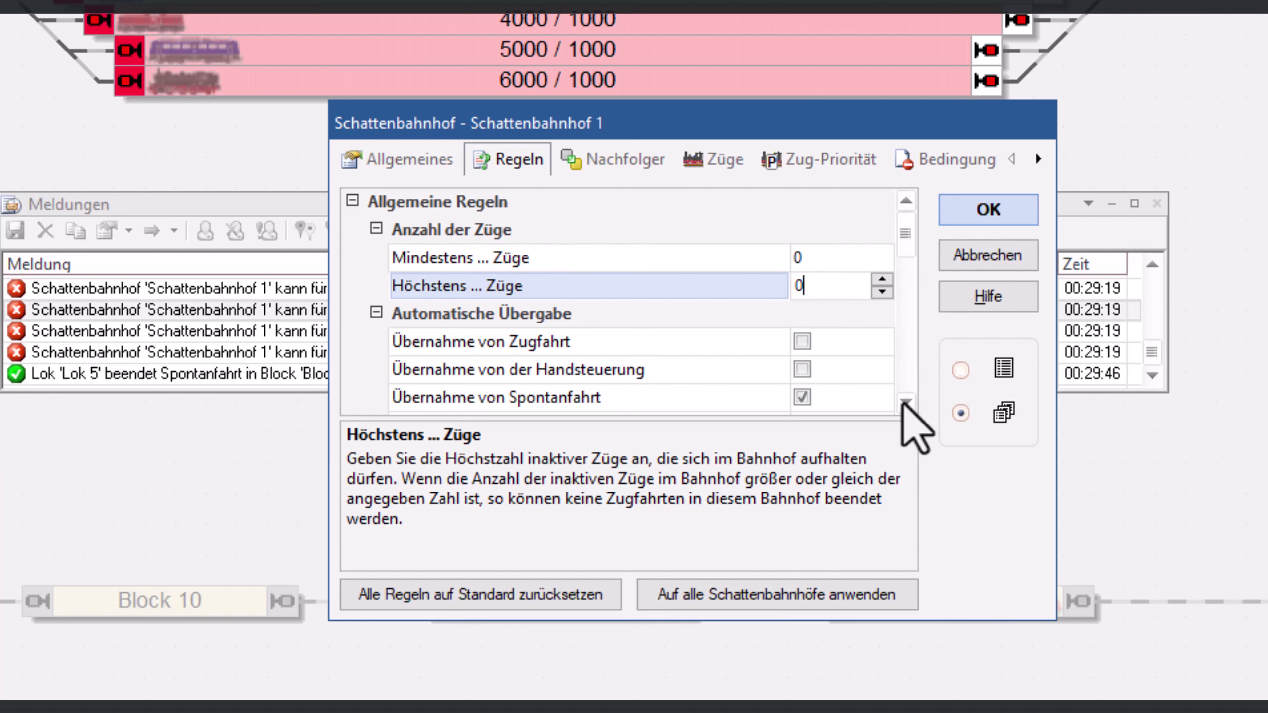
- Disable Platz schaffen, set Voll to Keine Einfahrt in the Einfahrt rules, and apply the Schattenbahnhof 1 settings
{"action": "left_click", "coordinate": [906, 402]}
{"action": "left_click", "coordinate": [905, 402]}
{"action": "left_click", "coordinate": [905, 402]}
{"action": "left_click", "coordinate": [905, 402]}
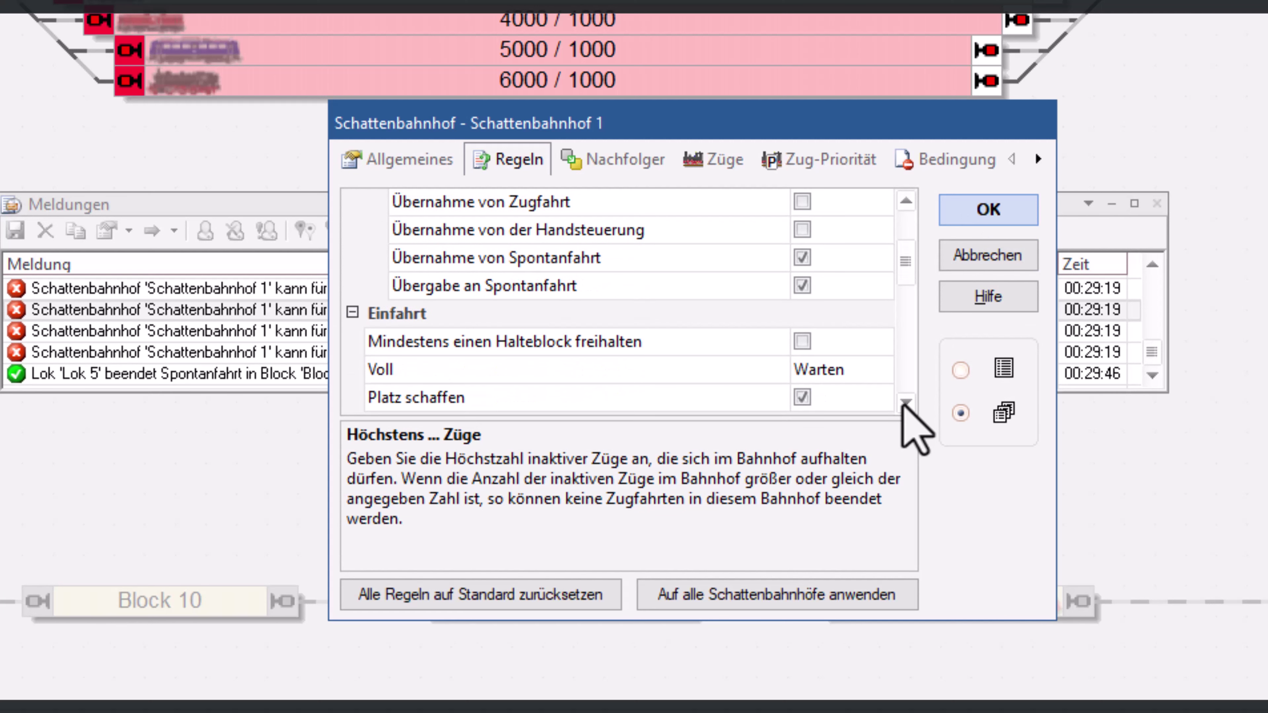
{"action": "left_click", "coordinate": [905, 402]}
{"action": "left_click", "coordinate": [802, 370]}
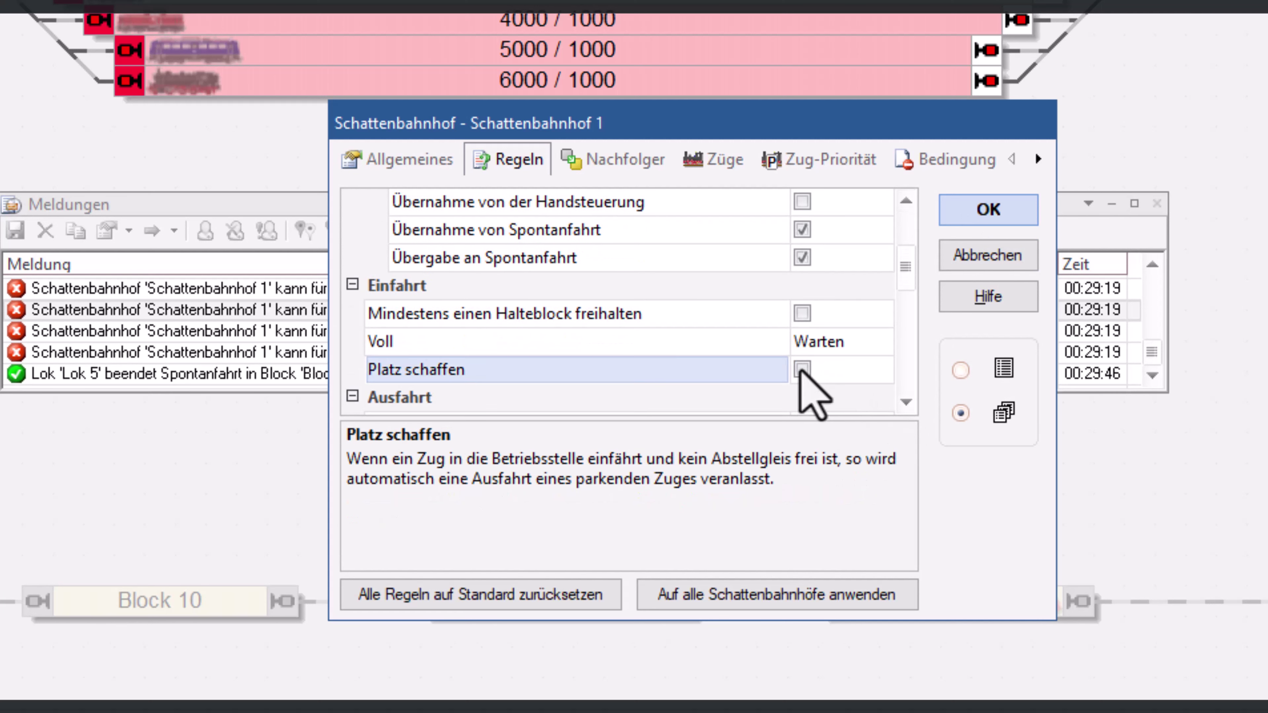
{"action": "left_click", "coordinate": [839, 342]}
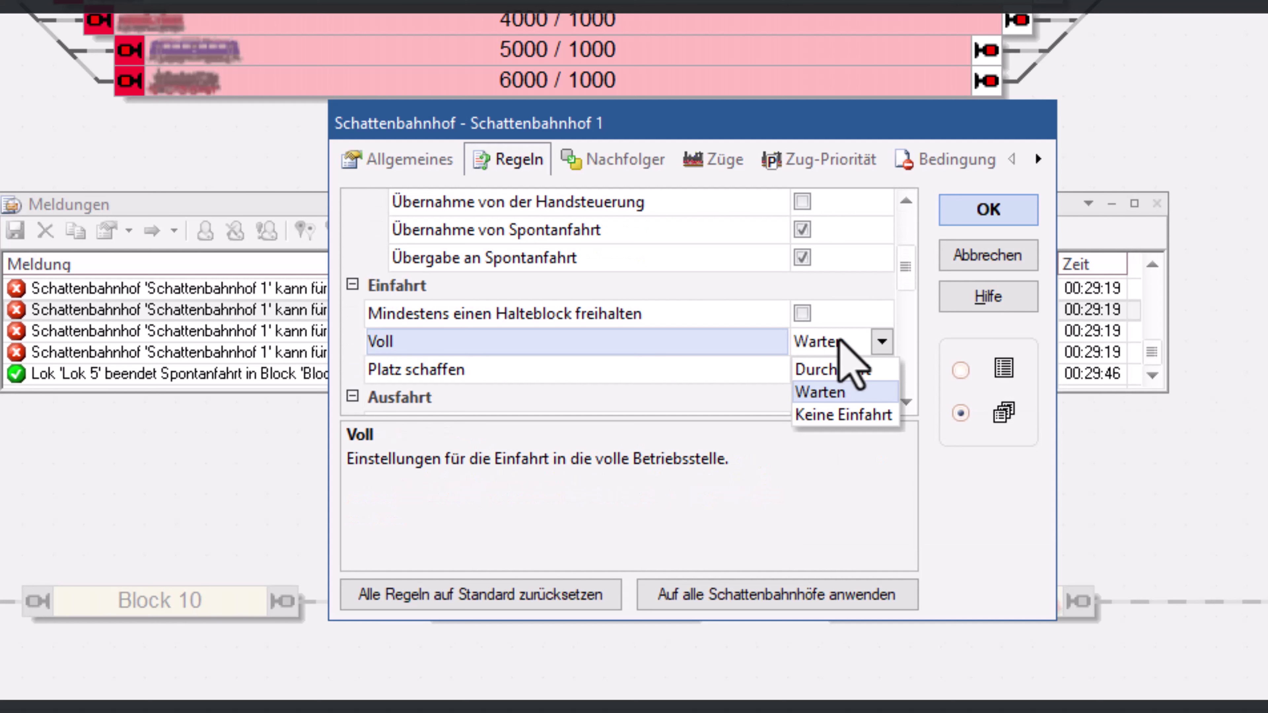
{"action": "left_click", "coordinate": [844, 392]}
{"action": "key", "text": "Down"}
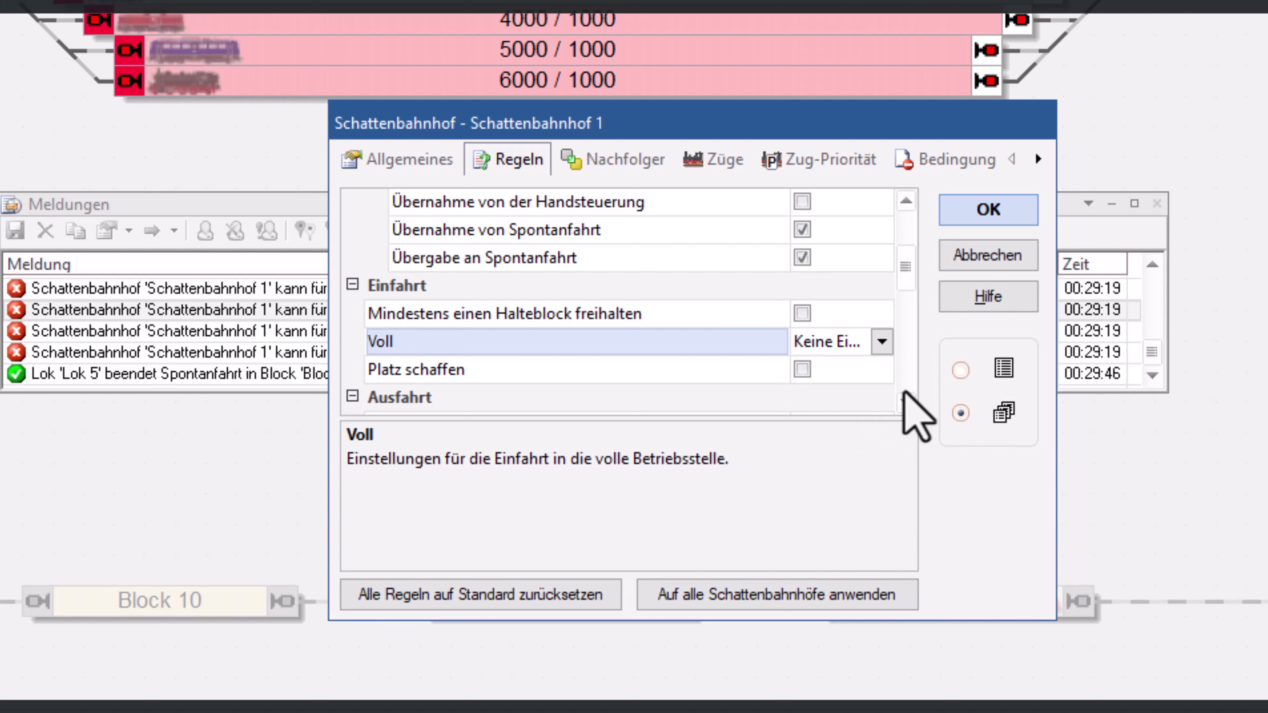
{"action": "left_click", "coordinate": [986, 209]}
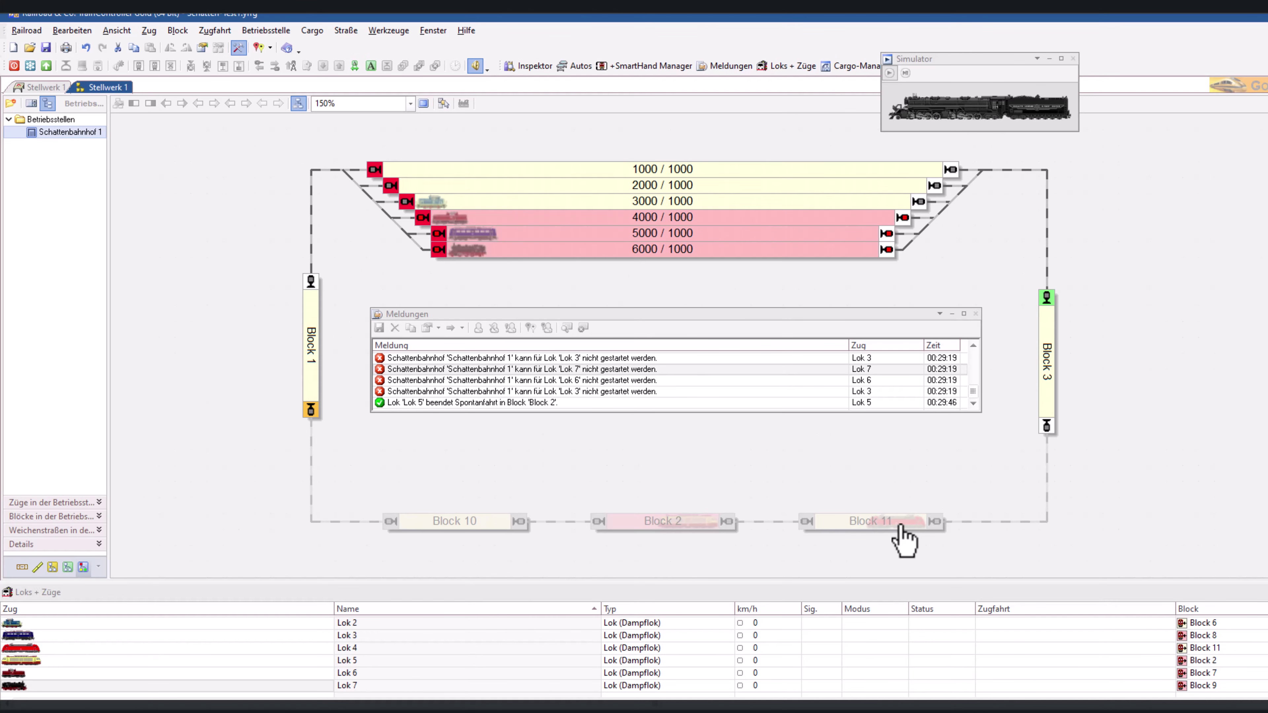
- Remove Lok 4 from Block 11
{"action": "left_click_drag", "start_coordinate": [900, 526], "coordinate": [820, 565]}
{"action": "left_click", "coordinate": [648, 409]}
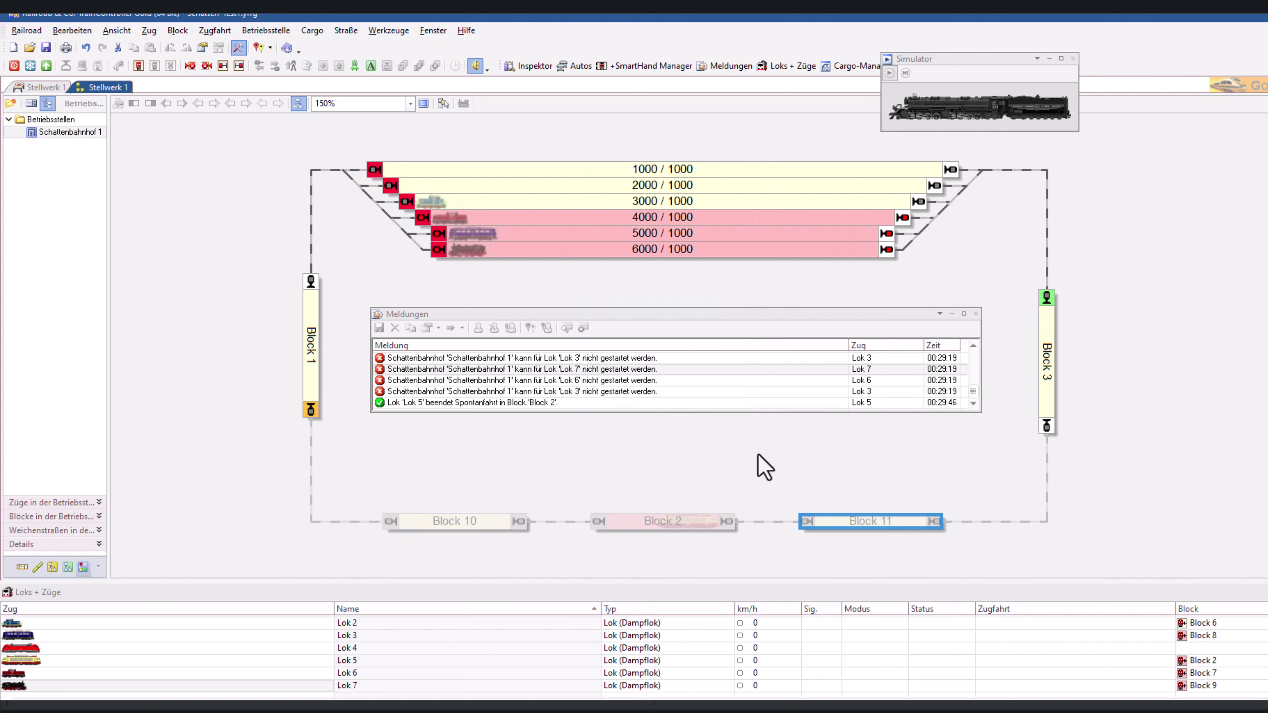
{"action": "left_click", "coordinate": [890, 73]}
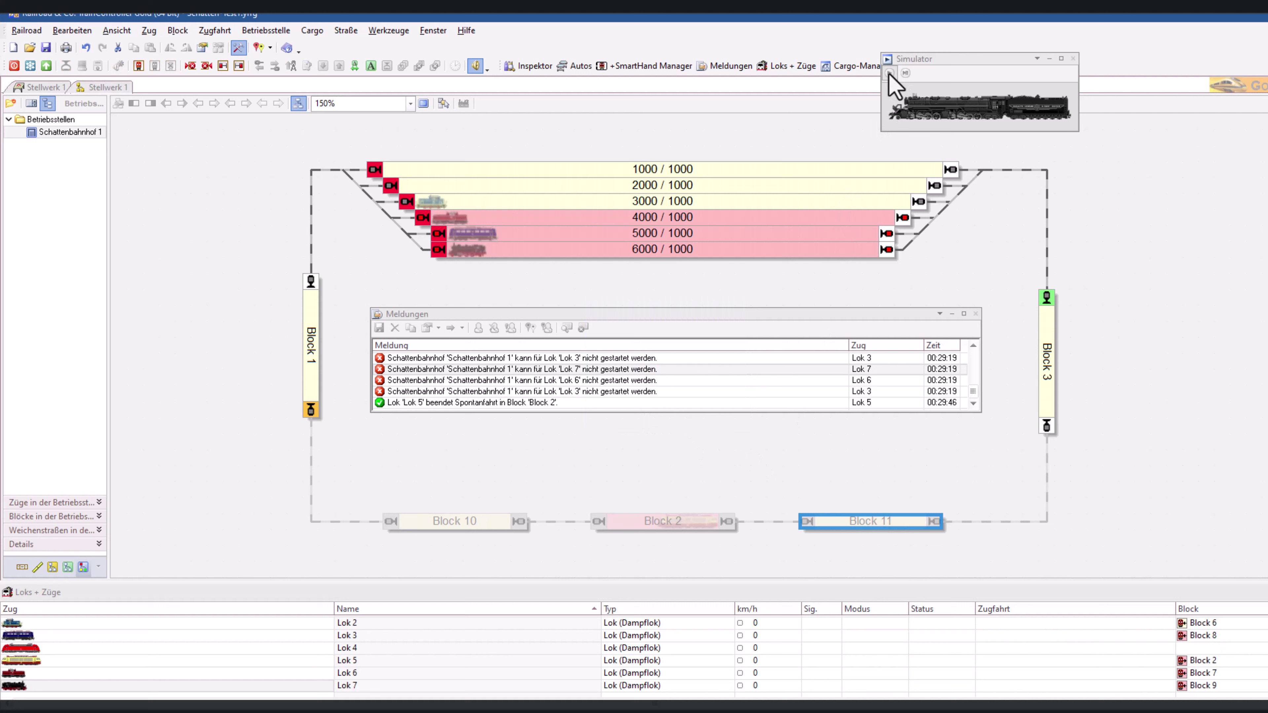
{"action": "left_click", "coordinate": [890, 73]}
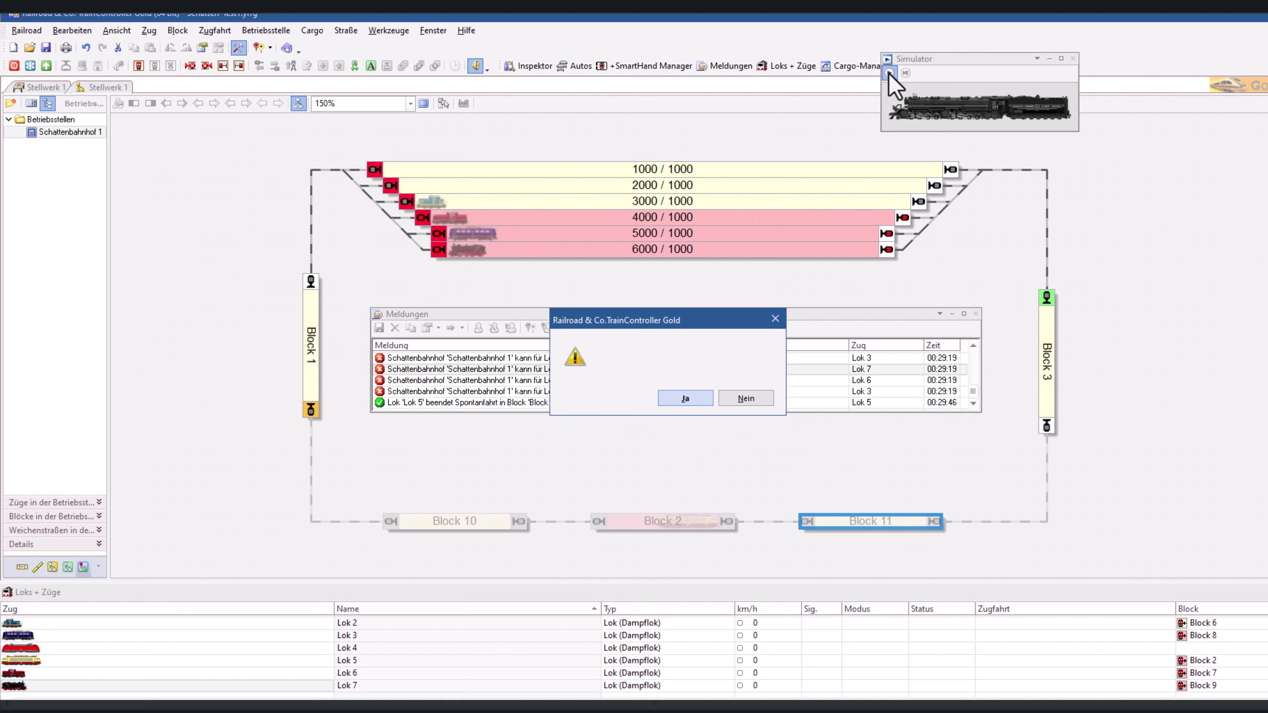
{"action": "left_click", "coordinate": [736, 400]}
- Return to simulated operation, discard the previously running Zugfahrten, and start a Spontanfahrt with Lok 5 from Block 2
{"action": "left_click", "coordinate": [681, 525]}
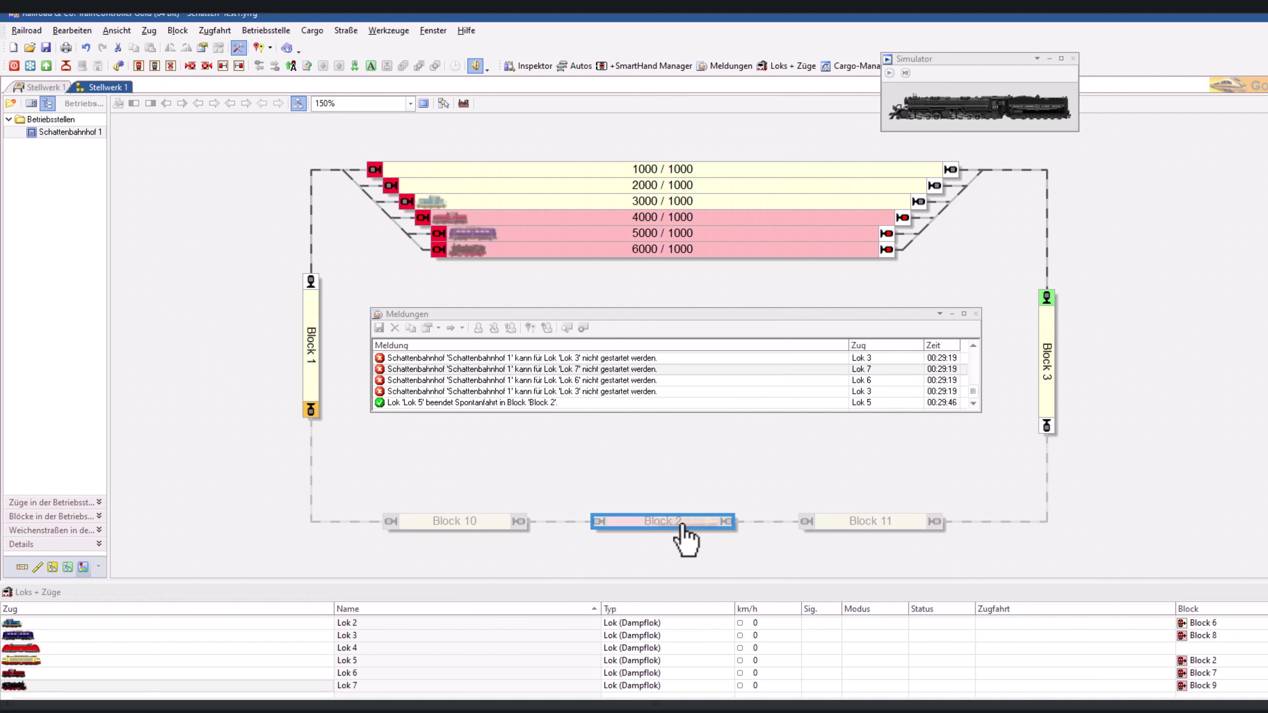
{"action": "left_click", "coordinate": [889, 73]}
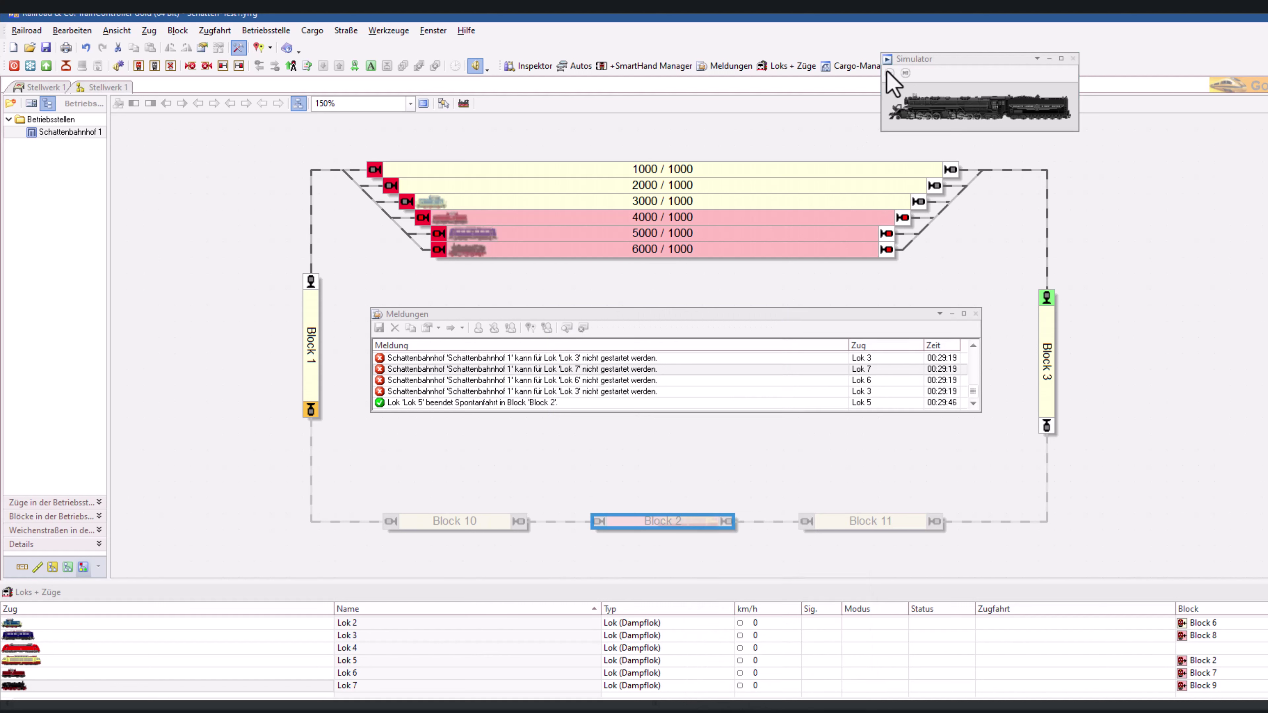
{"action": "left_click", "coordinate": [703, 402]}
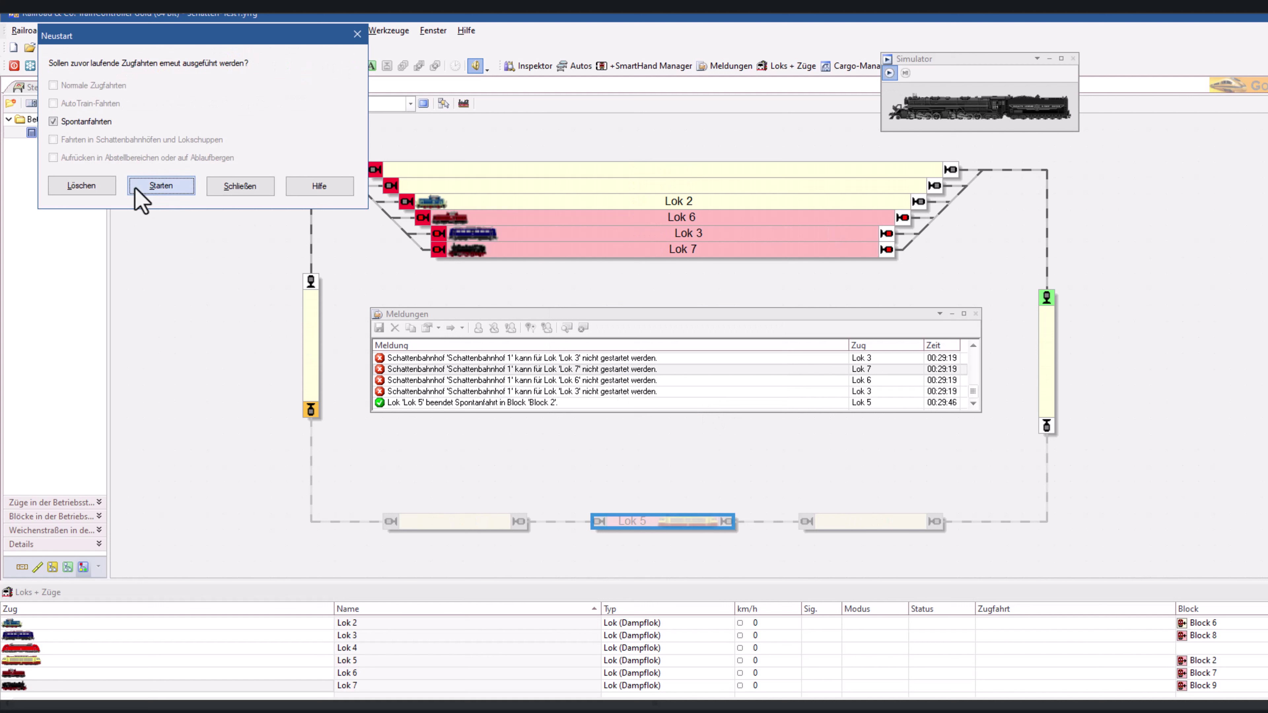
{"action": "left_click", "coordinate": [81, 189]}
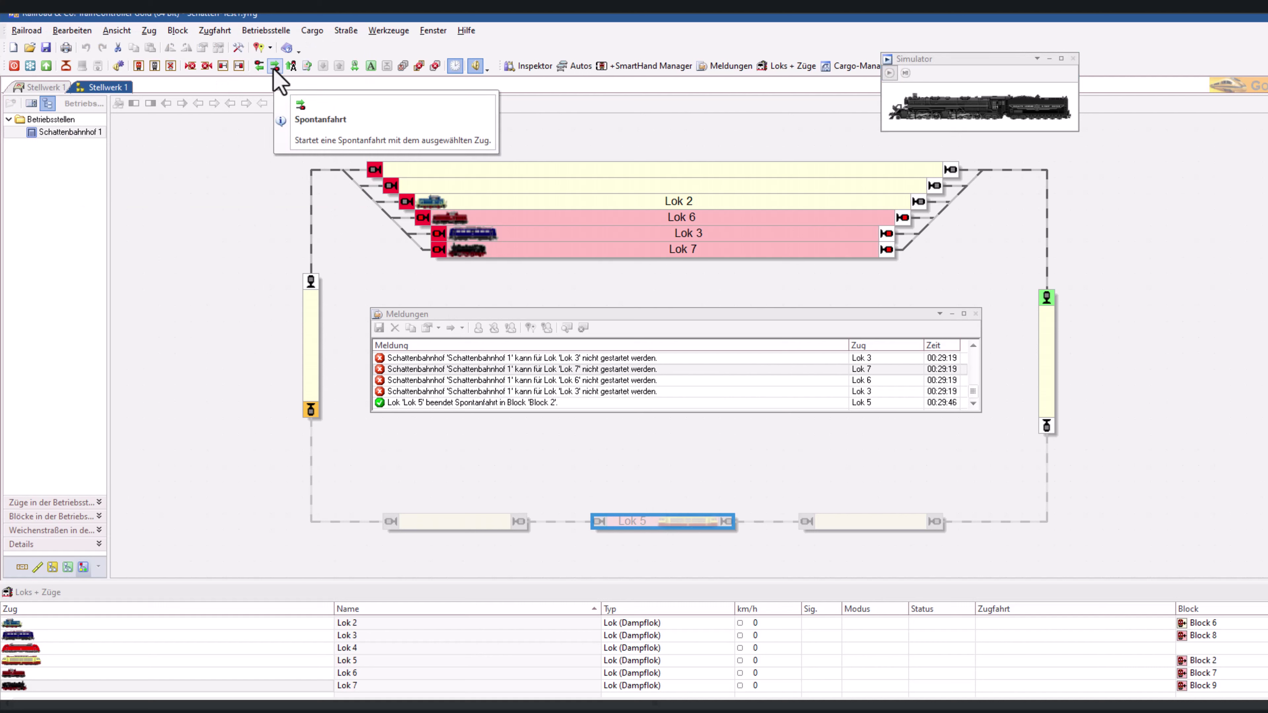
{"action": "left_click", "coordinate": [273, 69]}
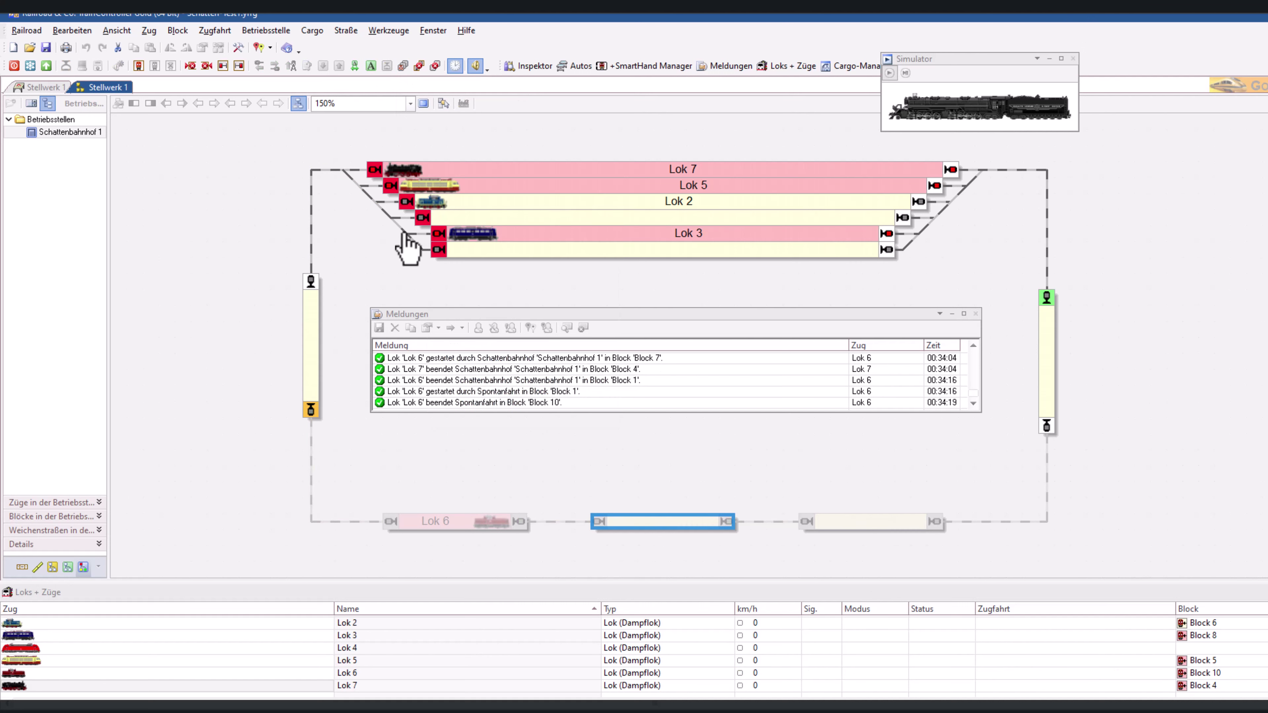
- Switch to edit mode, open Schattenbahnhof 1's properties and inspect the Ausfahrt selection criteria, including Ältester, Länge and Priorität vom Zug
{"action": "left_click", "coordinate": [238, 48]}
{"action": "right_click", "coordinate": [77, 135]}
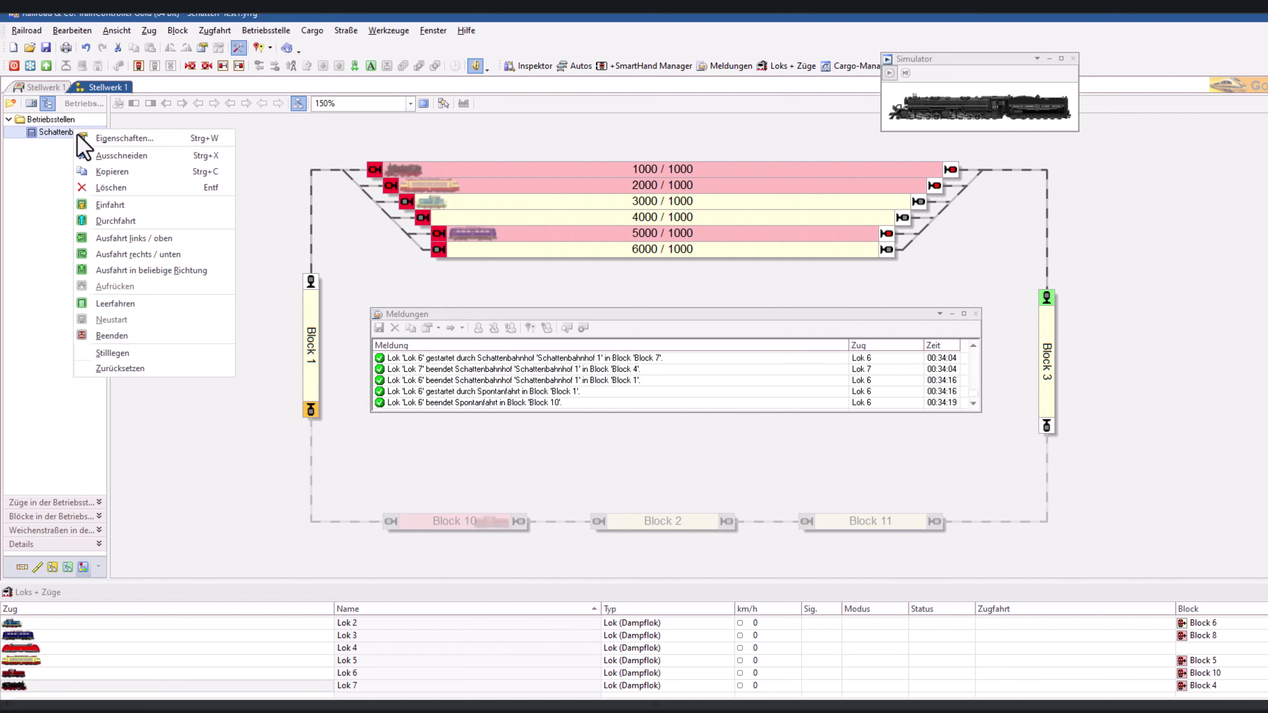
{"action": "left_click", "coordinate": [107, 140]}
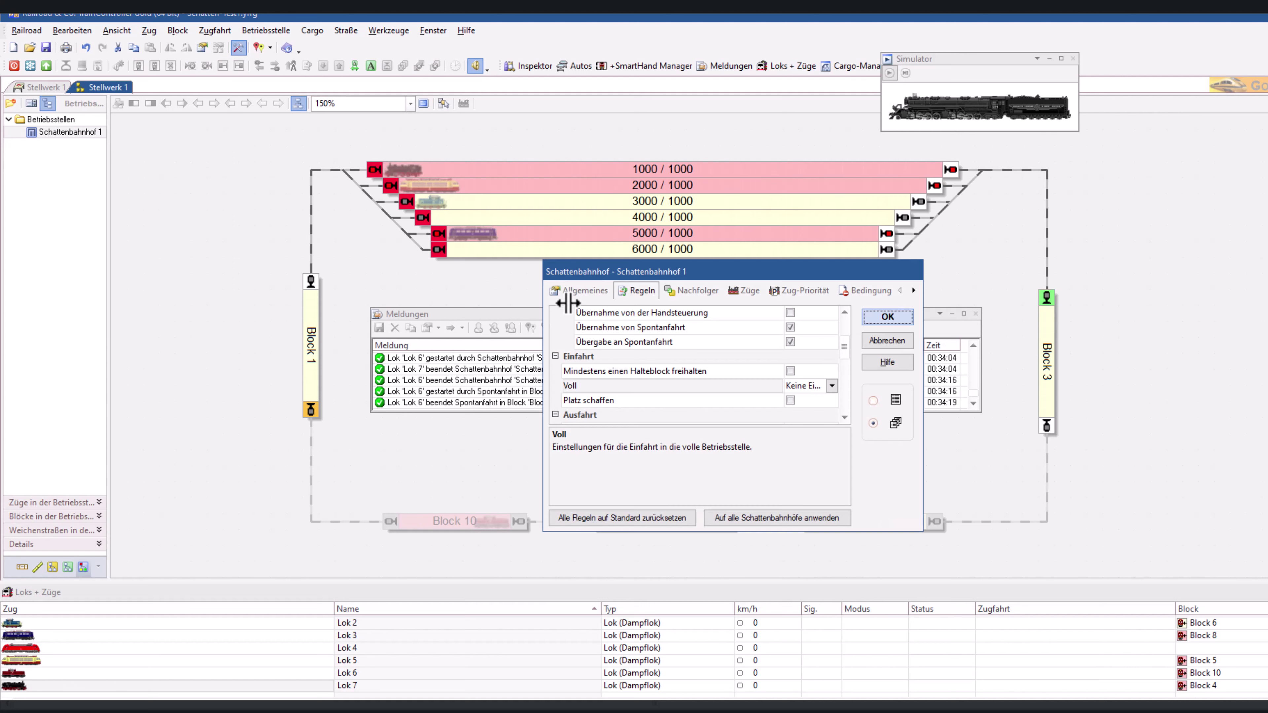
{"action": "left_click", "coordinate": [582, 290]}
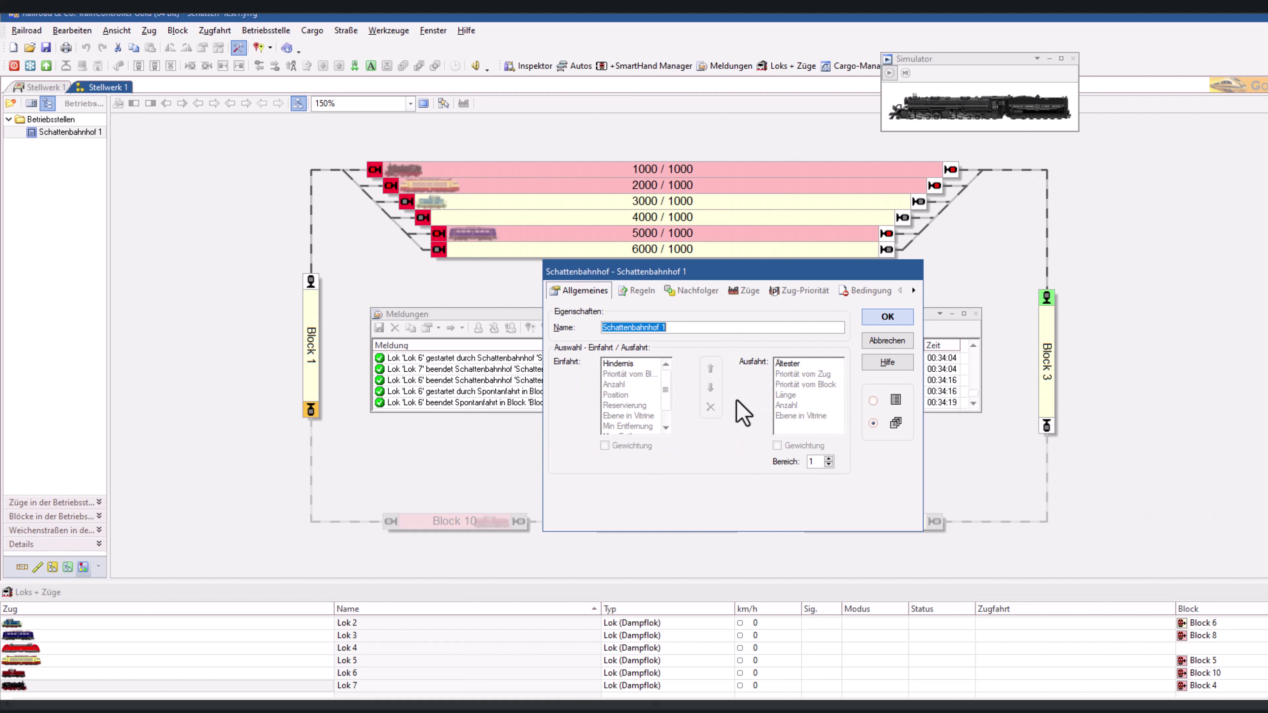
{"action": "left_click", "coordinate": [792, 364]}
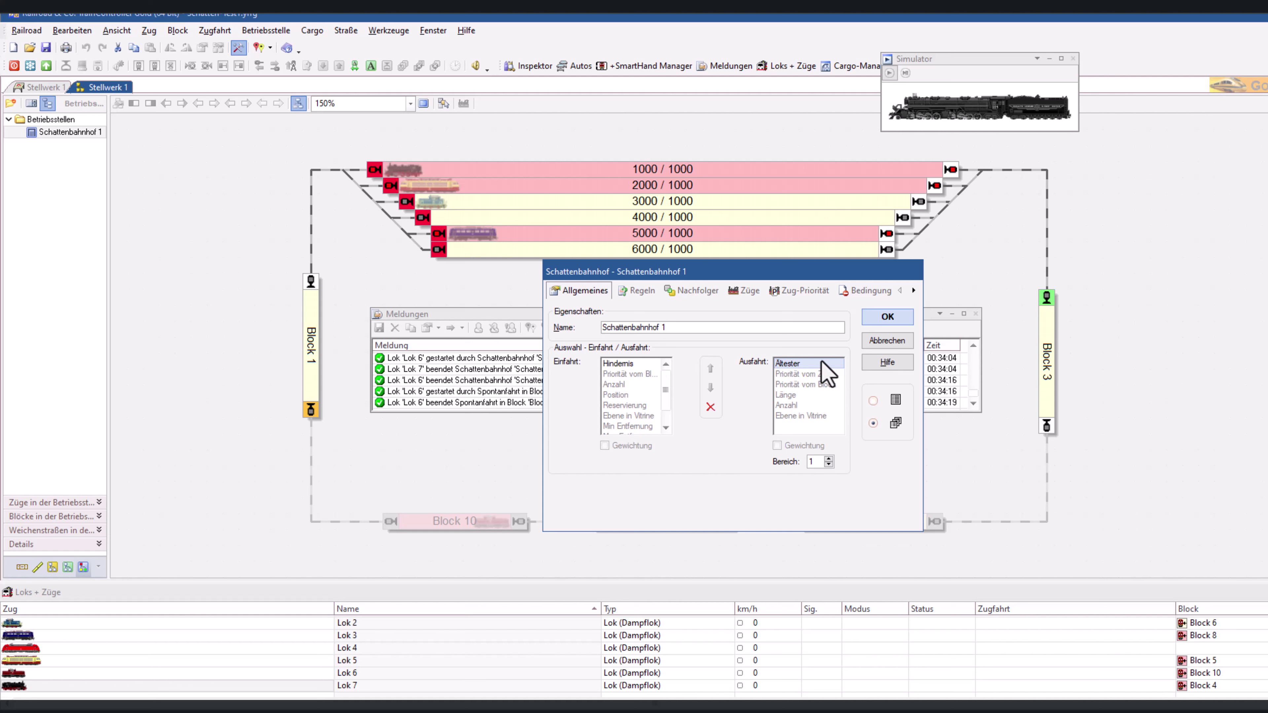
{"action": "left_click", "coordinate": [792, 395]}
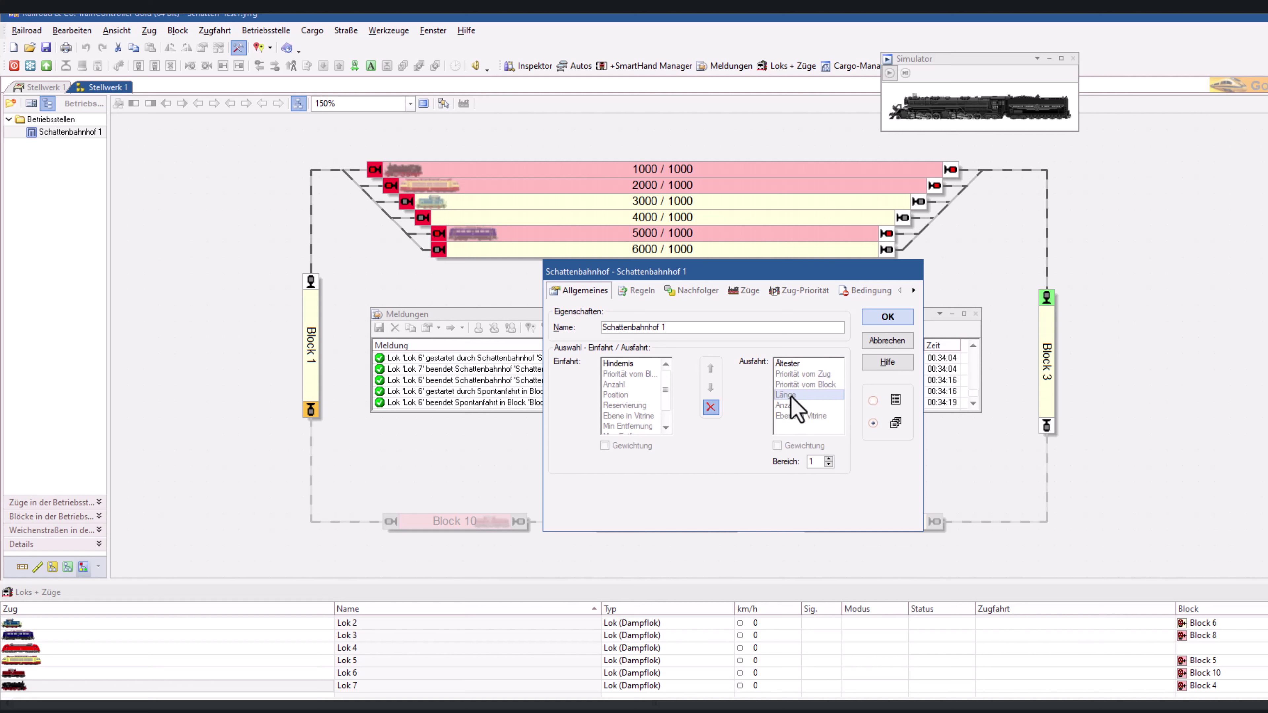
{"action": "left_click", "coordinate": [797, 374]}
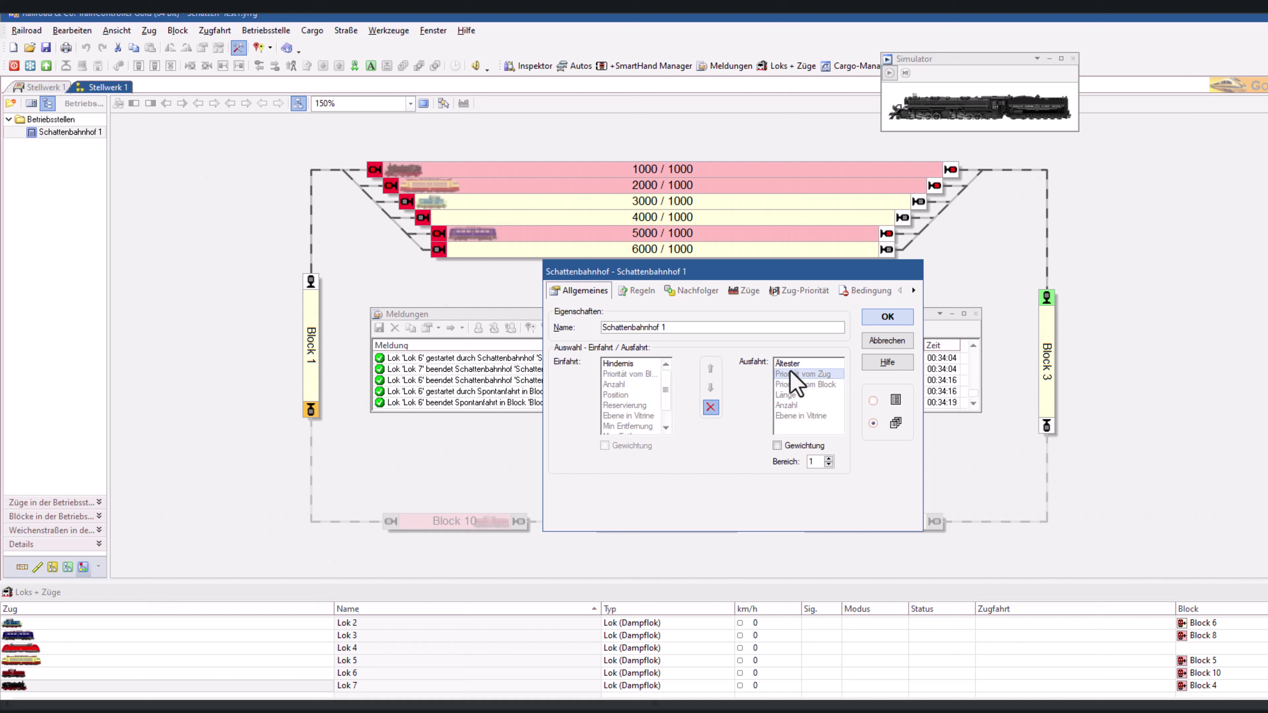
- Add a Schattenbahnhof 1 Einfahrt operation from Betriebsstellen to the Ziel operations list for Einfahrt
{"action": "left_click", "coordinate": [913, 290]}
{"action": "left_click", "coordinate": [913, 291]}
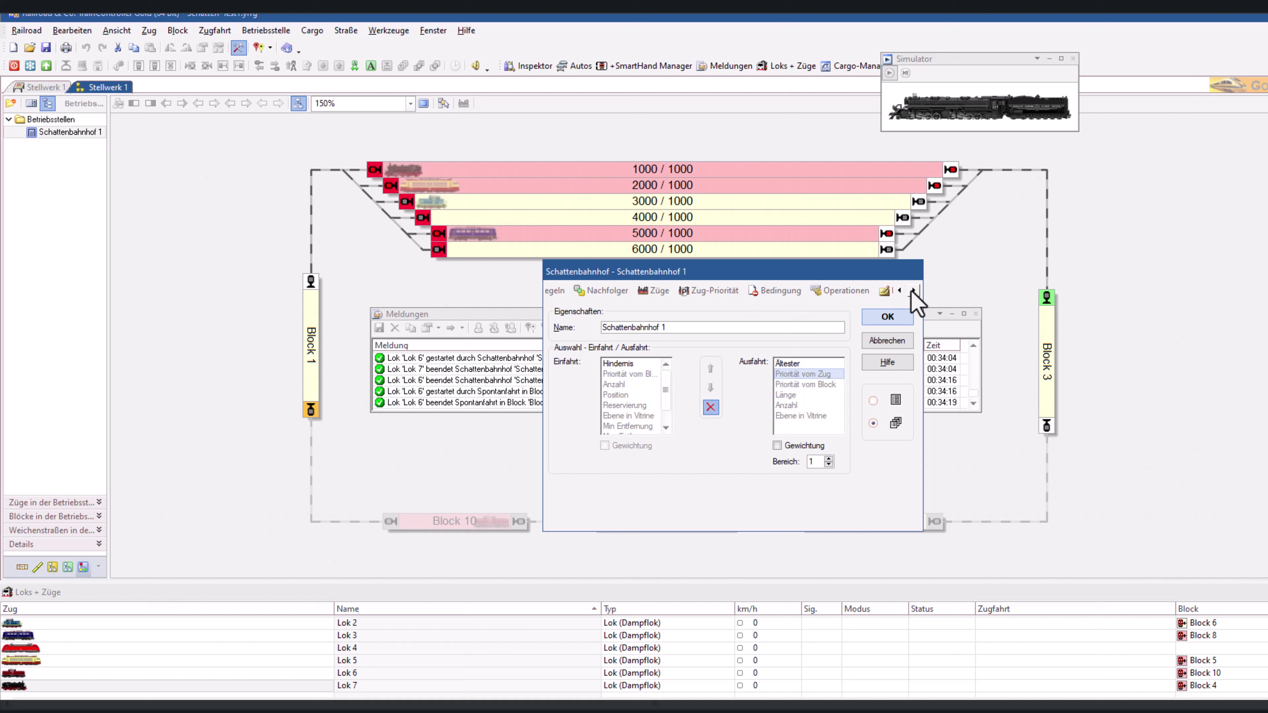
{"action": "left_click", "coordinate": [832, 292]}
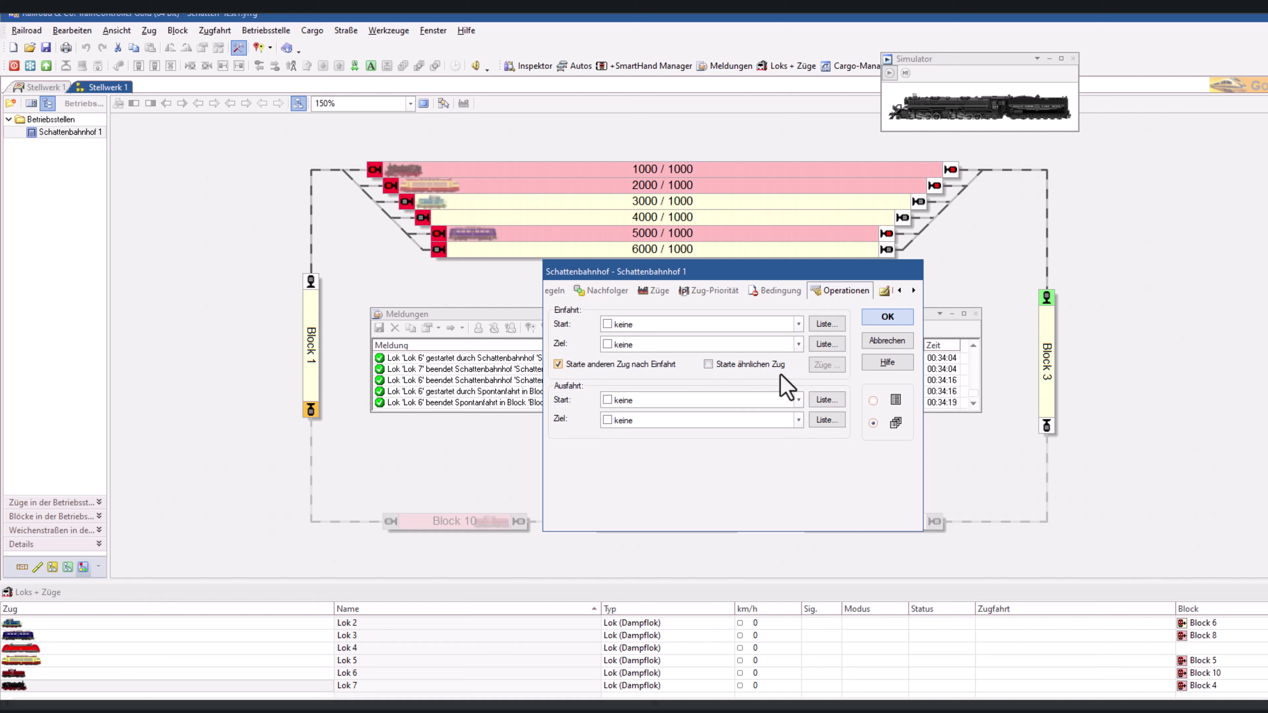
{"action": "left_click", "coordinate": [798, 344]}
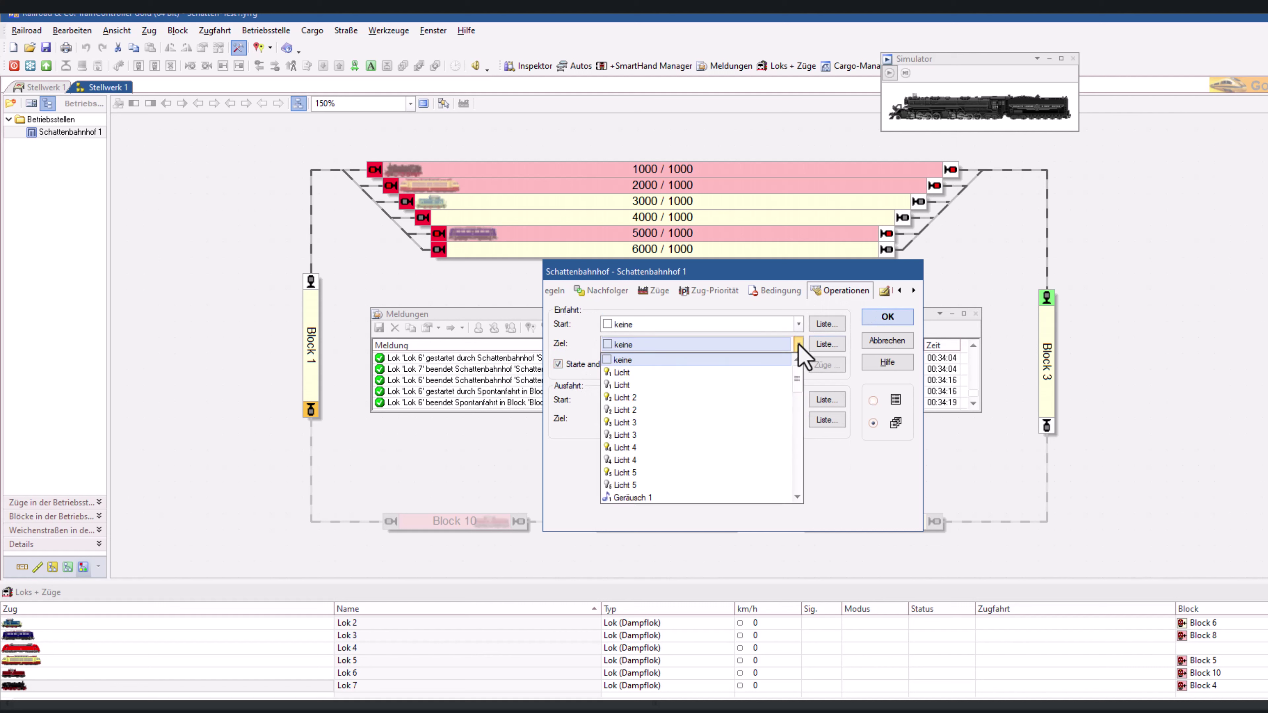
{"action": "left_click", "coordinate": [799, 344]}
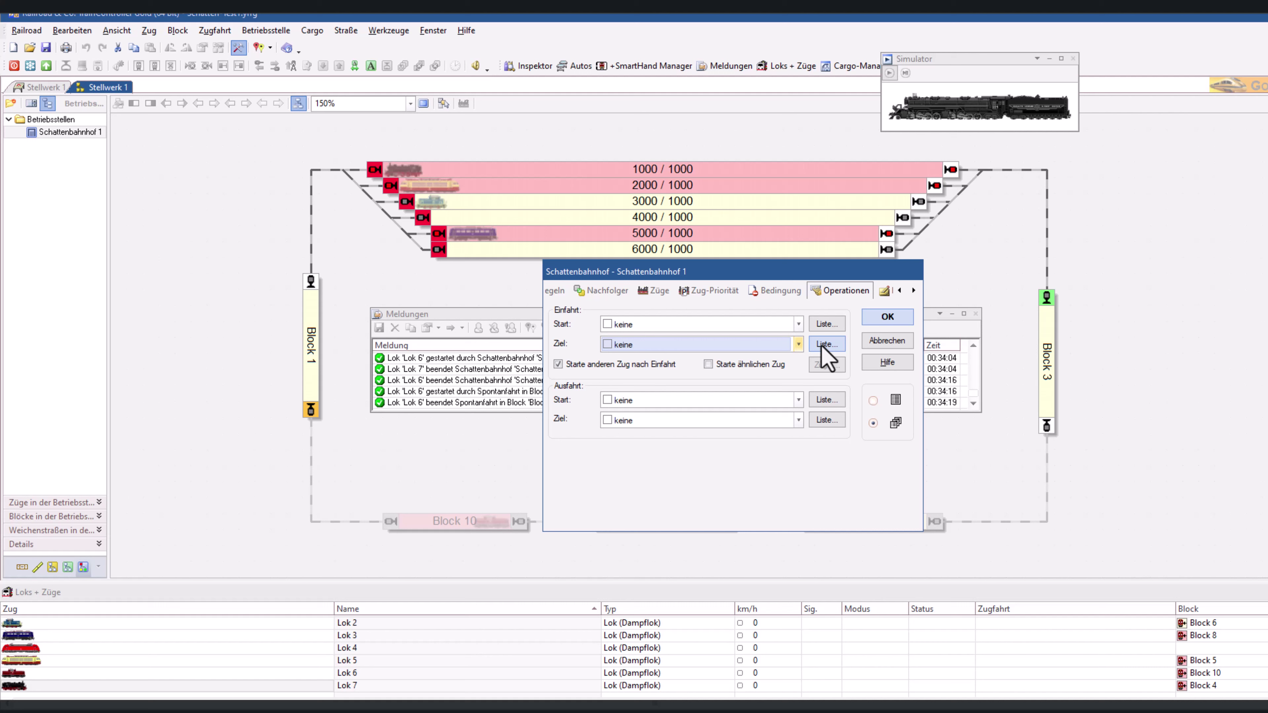
{"action": "key", "text": "Return"}
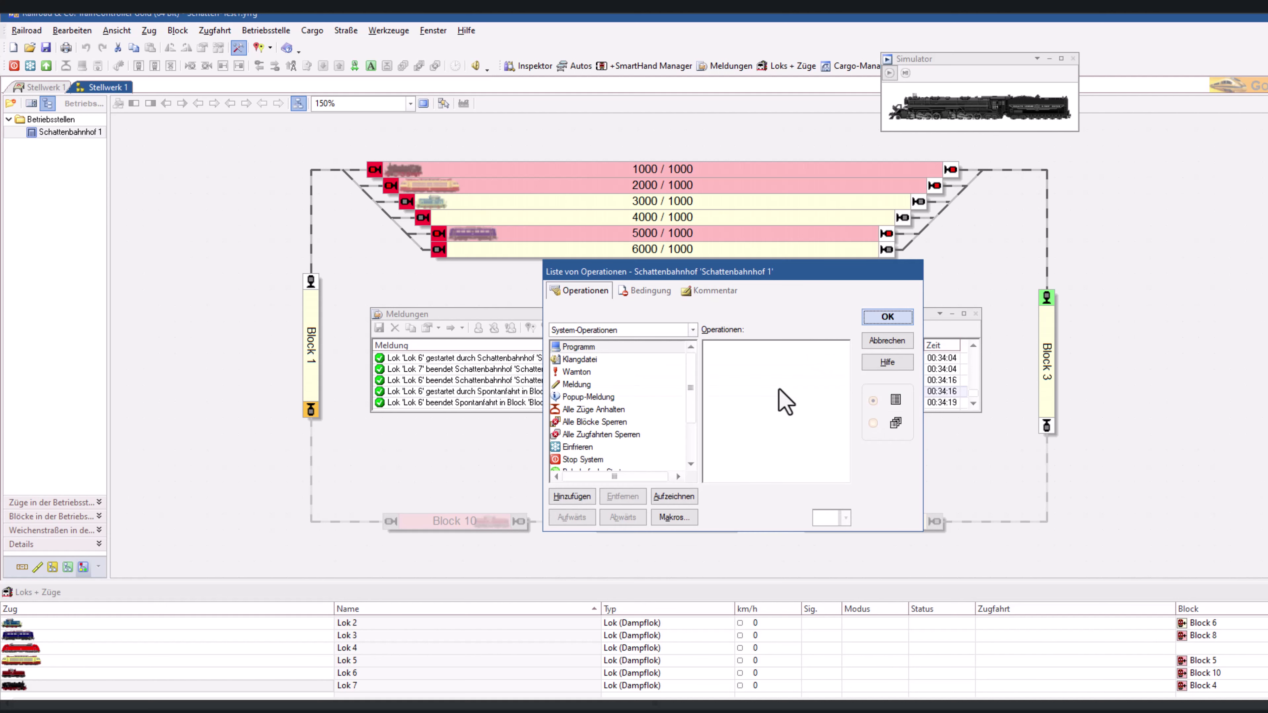
{"action": "left_click", "coordinate": [654, 331]}
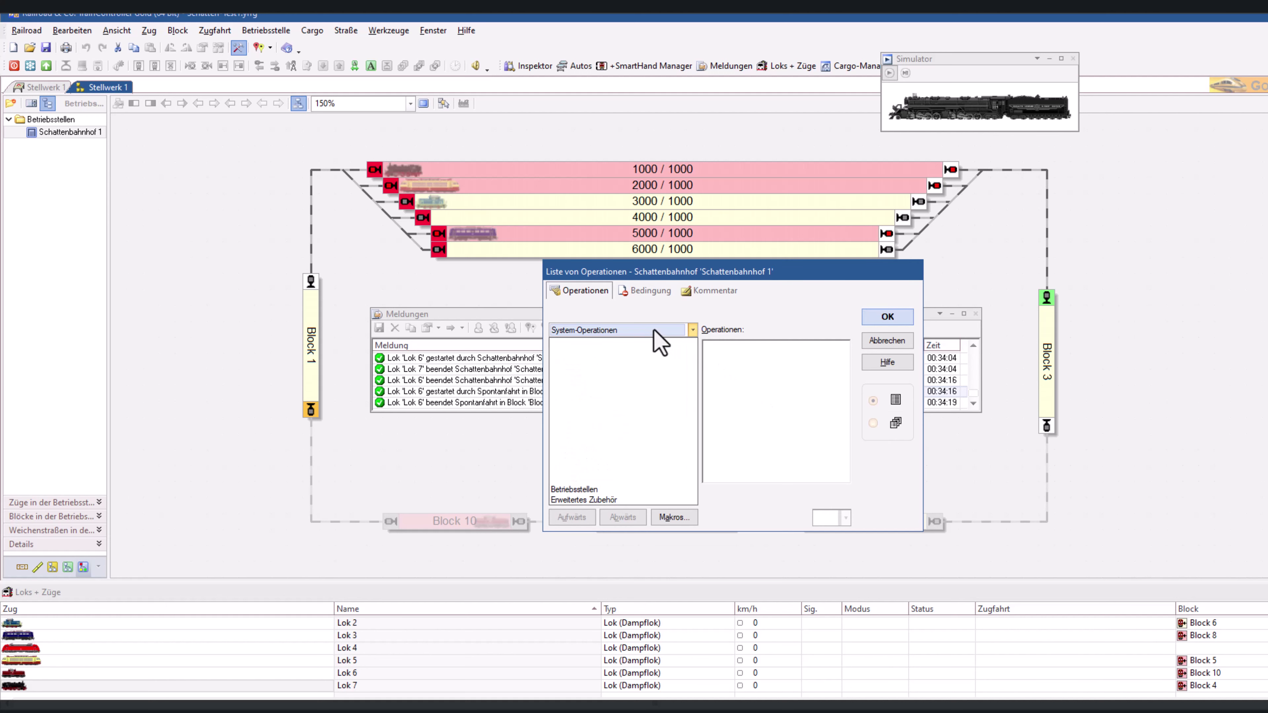
{"action": "left_click", "coordinate": [612, 490]}
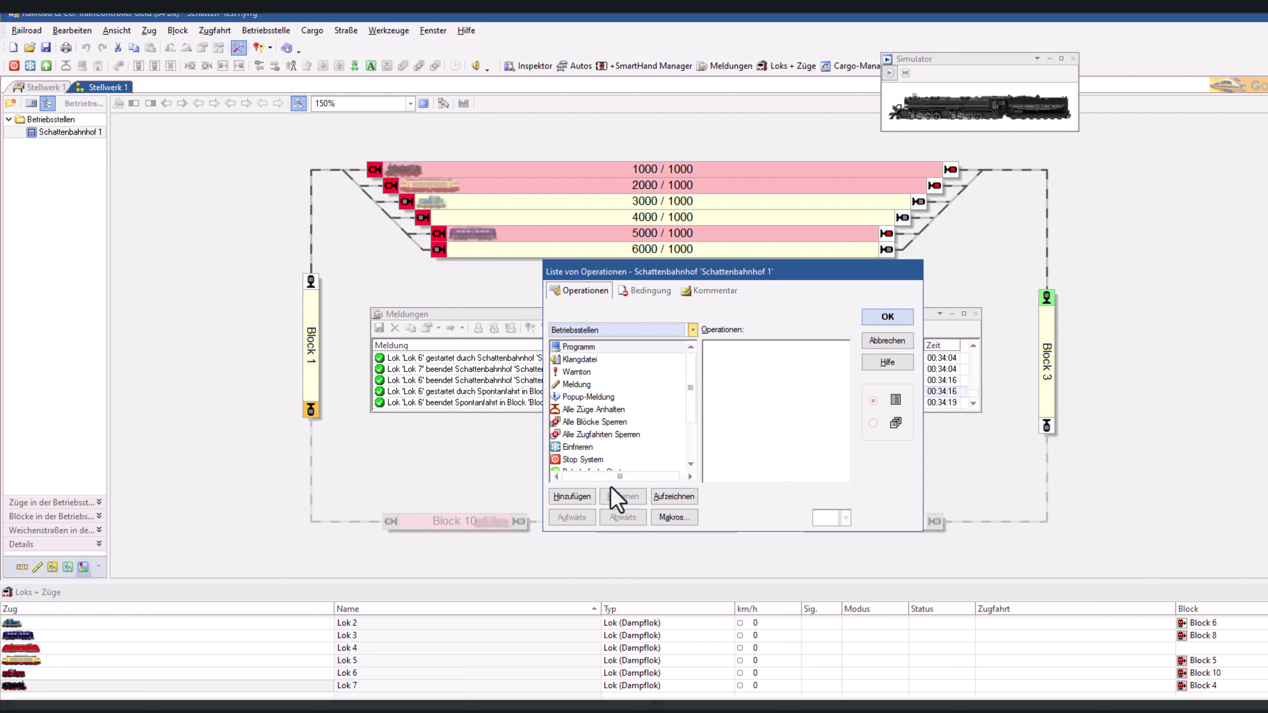
{"action": "left_click", "coordinate": [603, 360]}
{"action": "left_click_drag", "start_coordinate": [603, 359], "coordinate": [759, 361]}
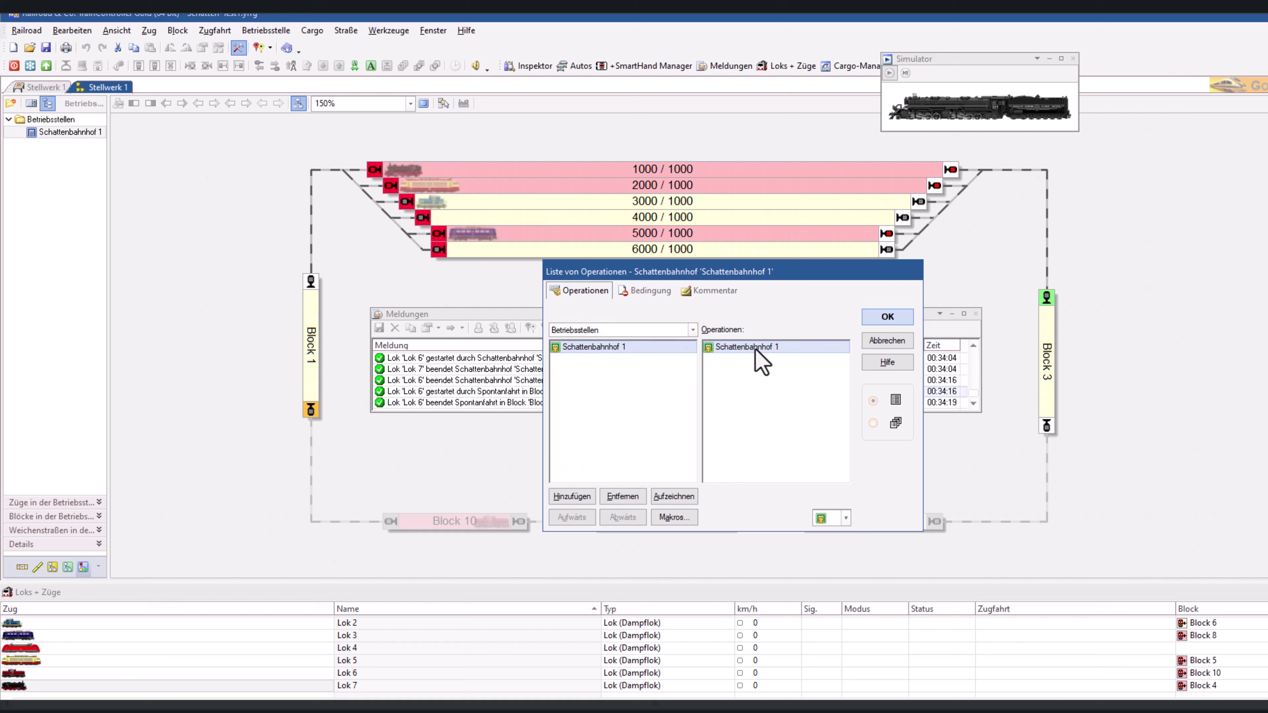
- Review the operation types available for the added Schattenbahnhof 1 entry and the list's Bedingung options
{"action": "left_click", "coordinate": [846, 518]}
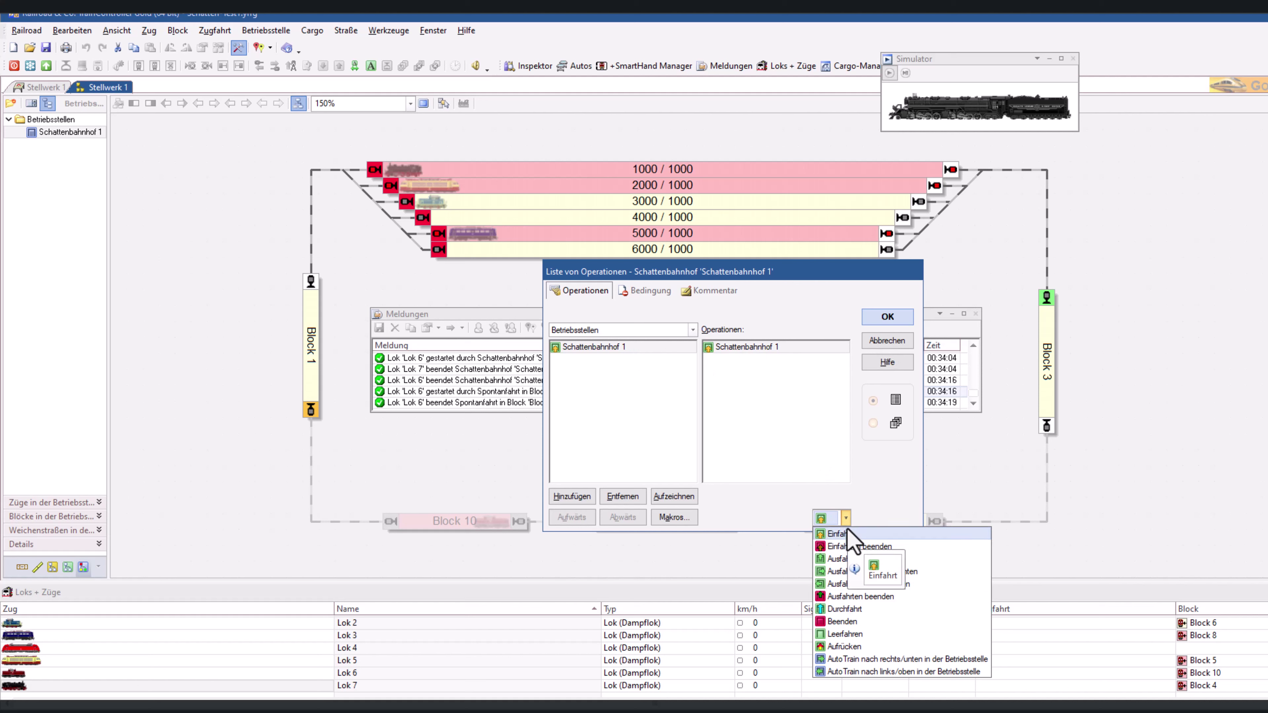
{"action": "left_click", "coordinate": [644, 298]}
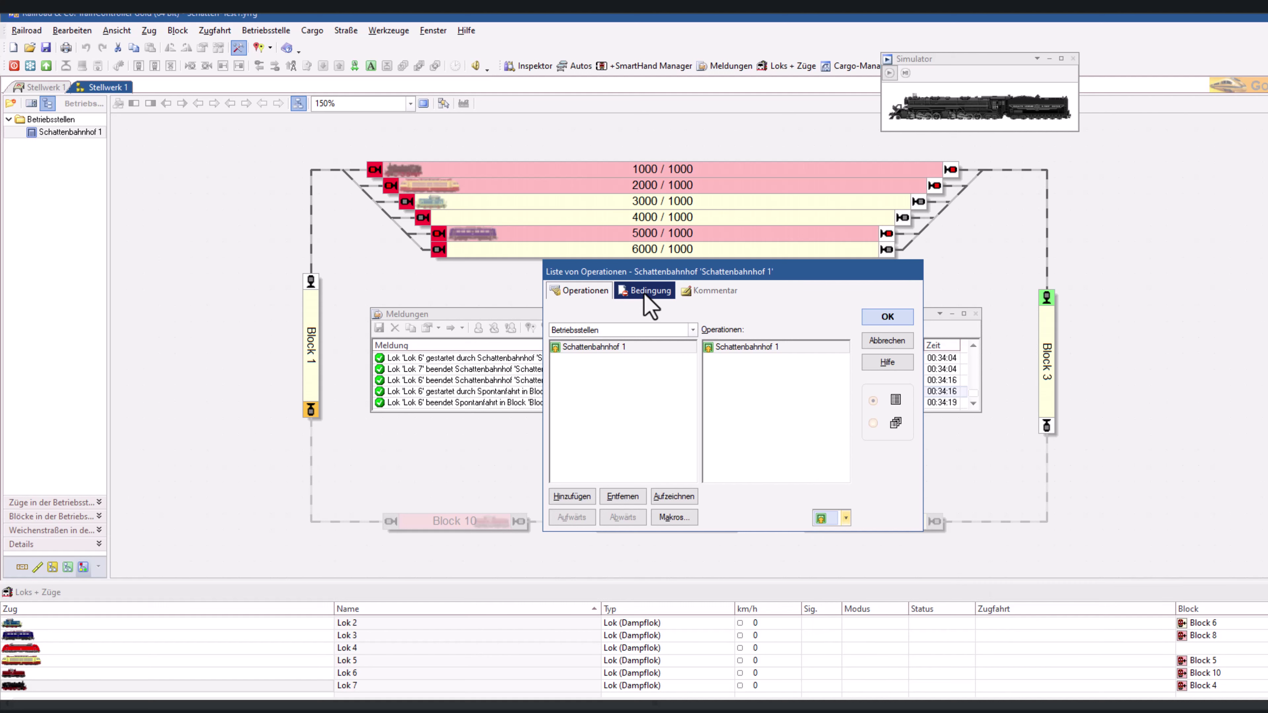
{"action": "left_click", "coordinate": [644, 299]}
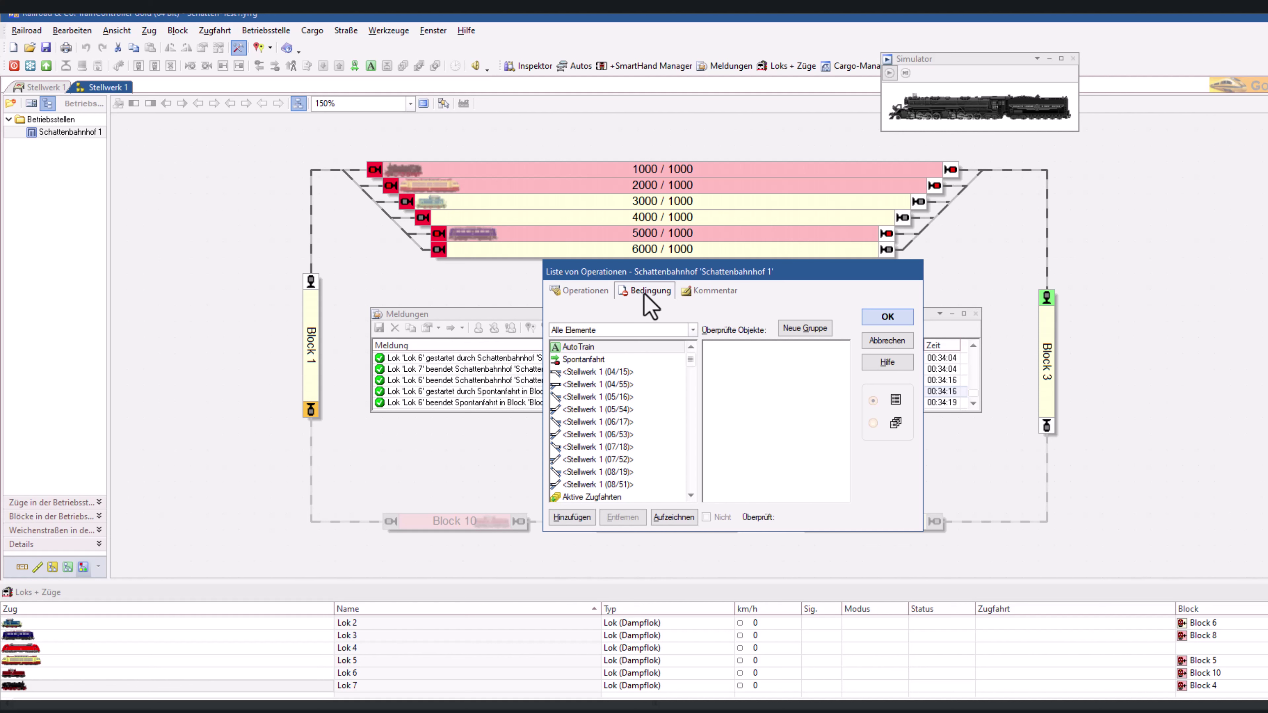
{"action": "left_click", "coordinate": [585, 291]}
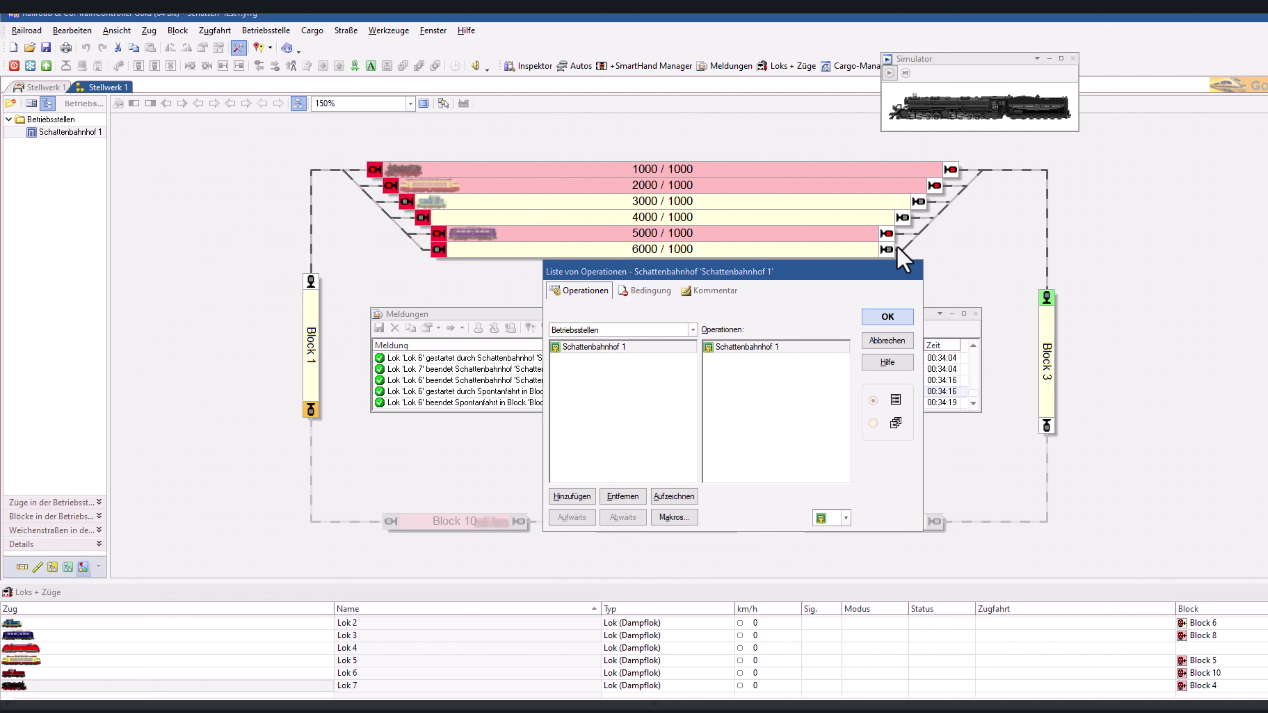
- Apply the Ziel operations list and the Schattenbahnhof 1 settings
{"action": "left_click", "coordinate": [888, 316]}
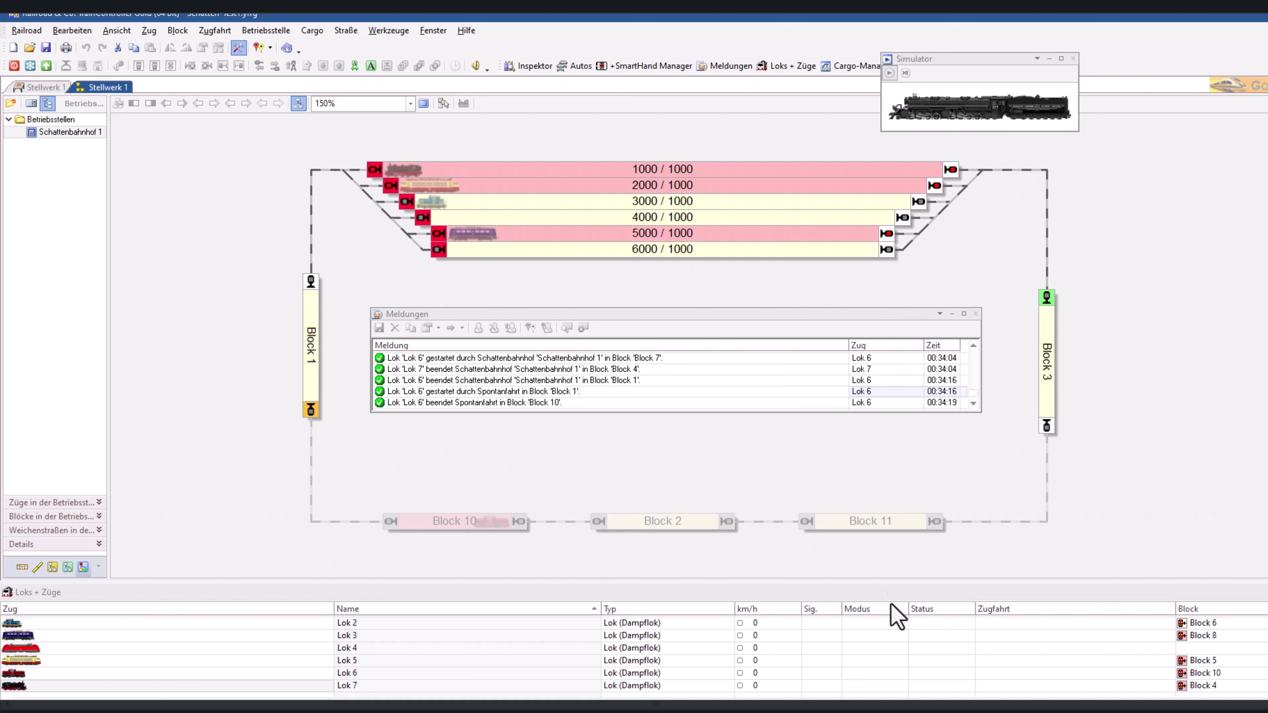
{"action": "key", "text": "Return"}
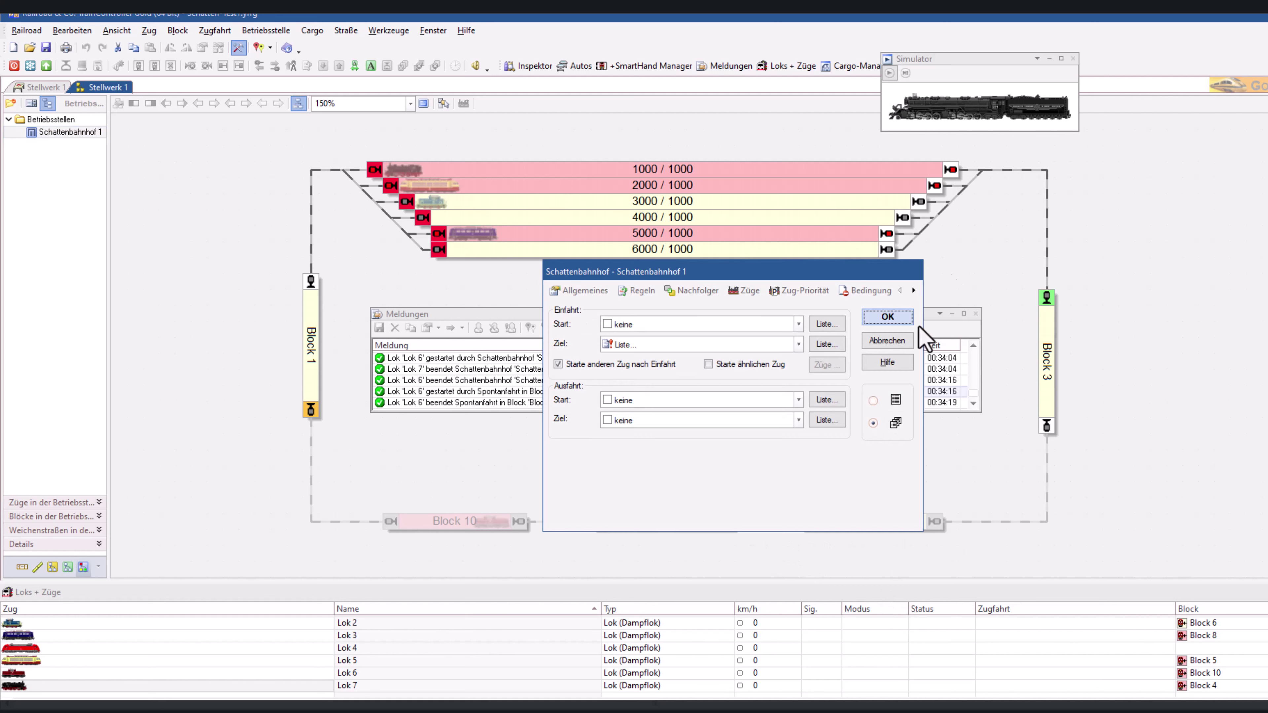
{"action": "left_click", "coordinate": [888, 319]}
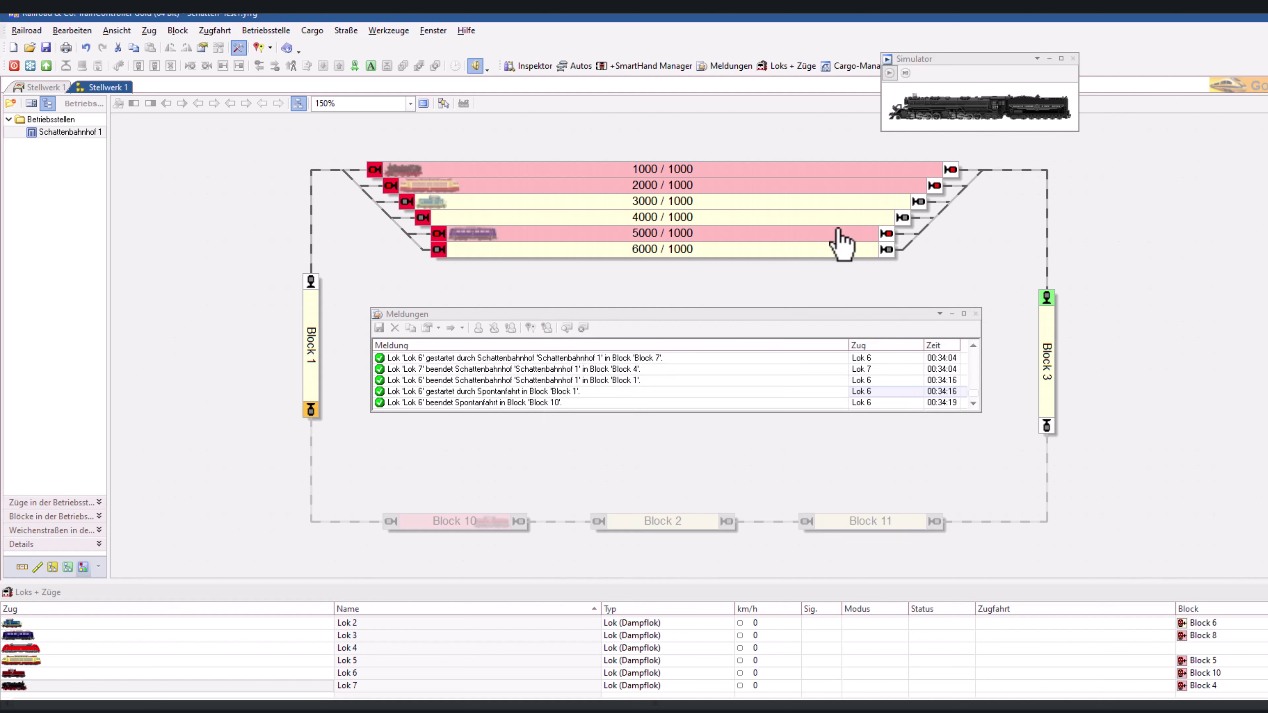
- Lock the right ends of the 6000 / 1000 and 5000 / 1000 blocks in the Schattenbahnhof
{"action": "mouse_move", "coordinate": [842, 243]}
{"action": "left_click", "coordinate": [591, 249]}
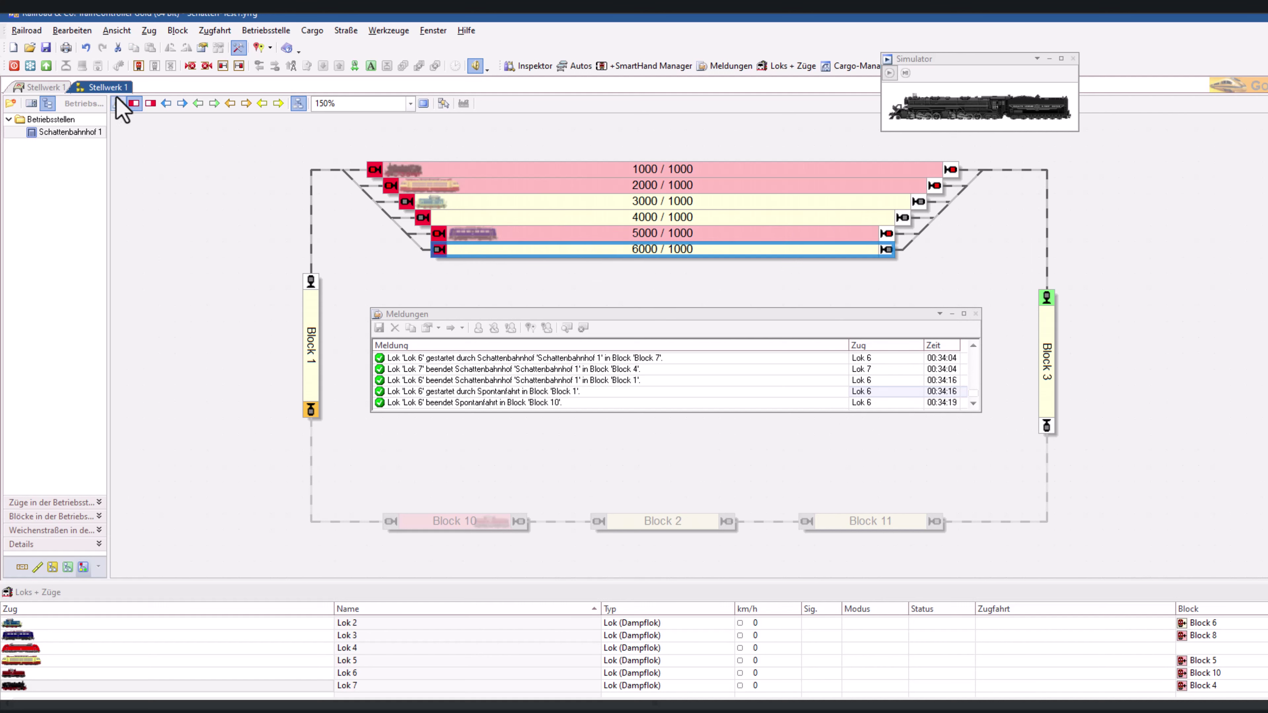
{"action": "left_click", "coordinate": [150, 103]}
{"action": "left_click", "coordinate": [546, 234]}
{"action": "left_click", "coordinate": [151, 103]}
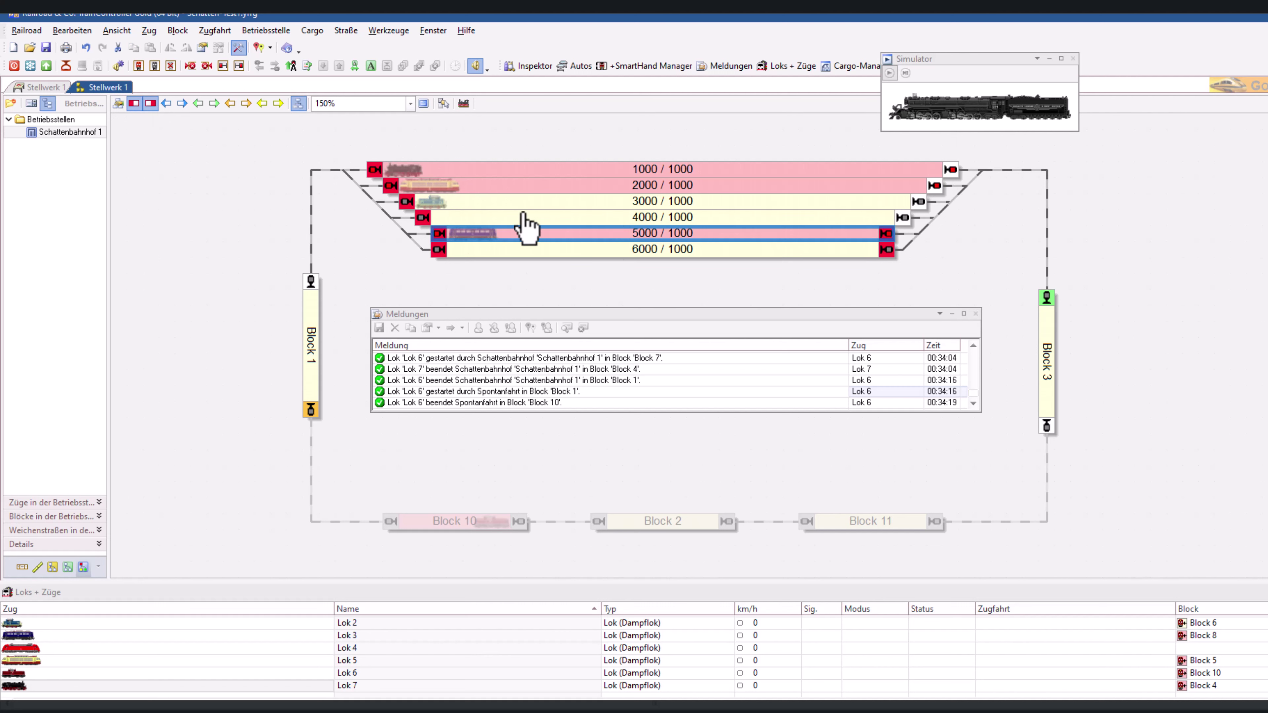
- Enable the green upward direction on Block 1 and the orange downward direction on Block 3
{"action": "left_click", "coordinate": [316, 343]}
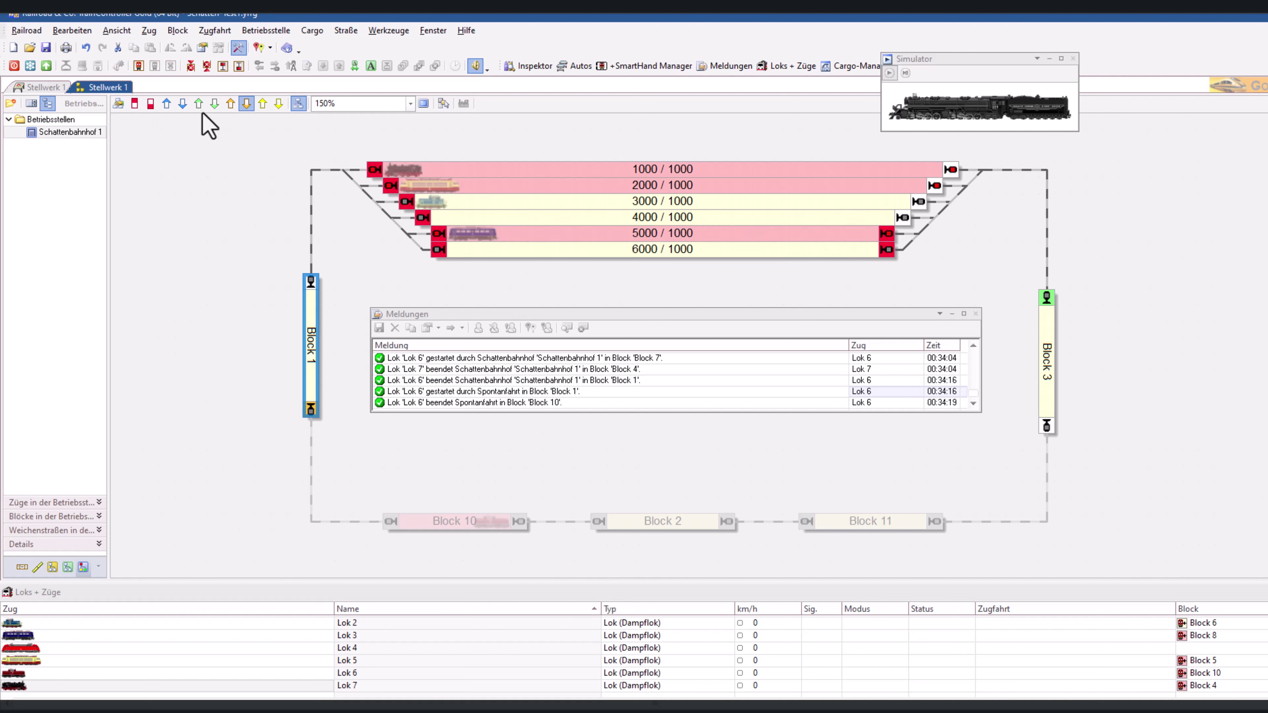
{"action": "left_click", "coordinate": [1049, 350]}
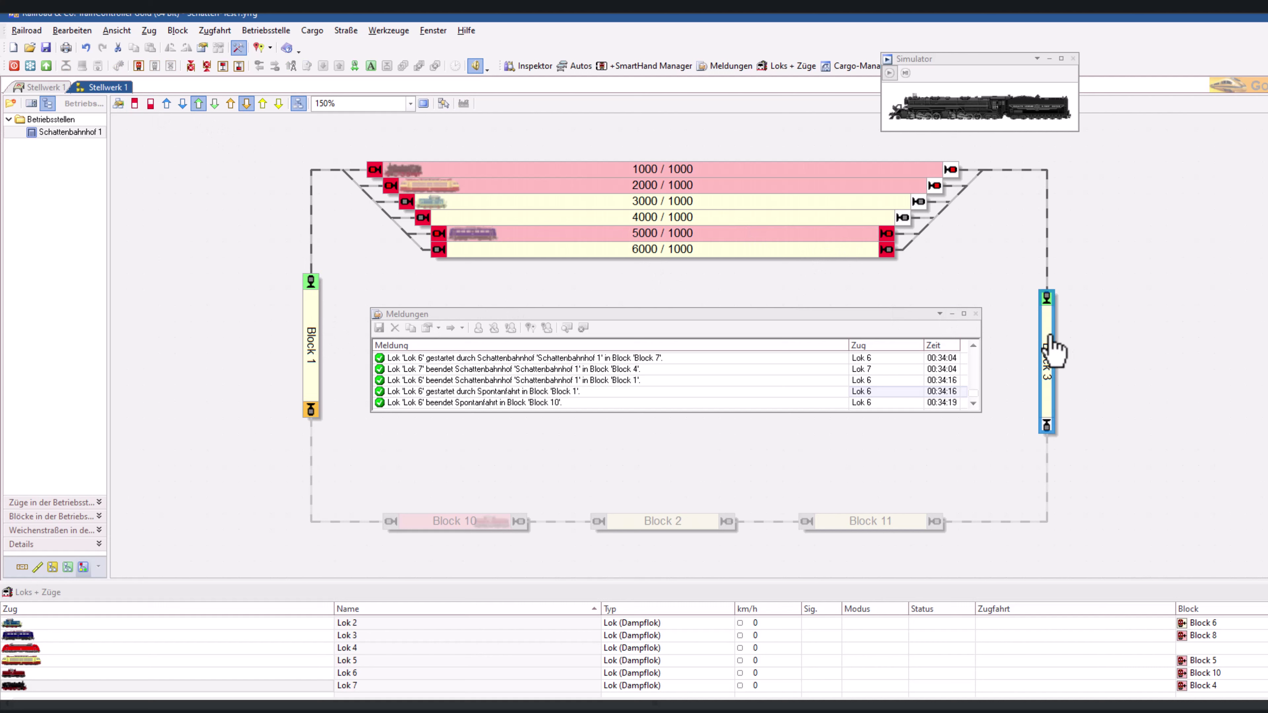
{"action": "left_click", "coordinate": [246, 104]}
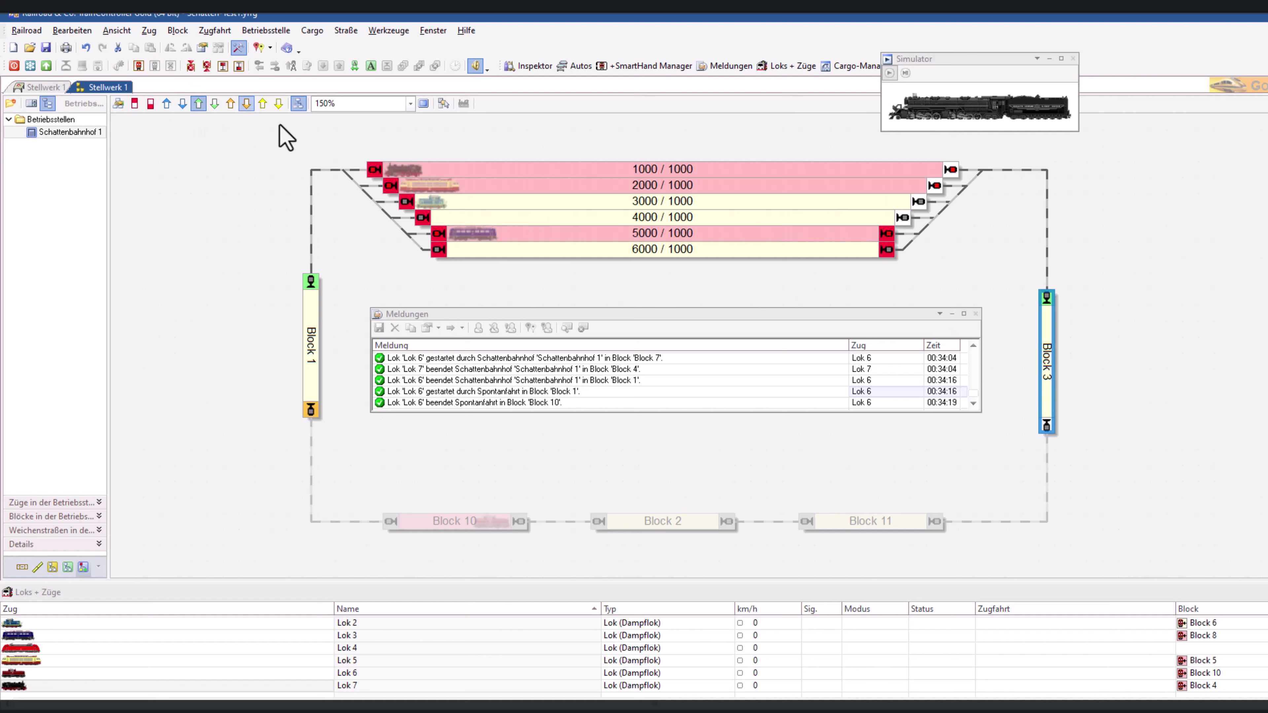